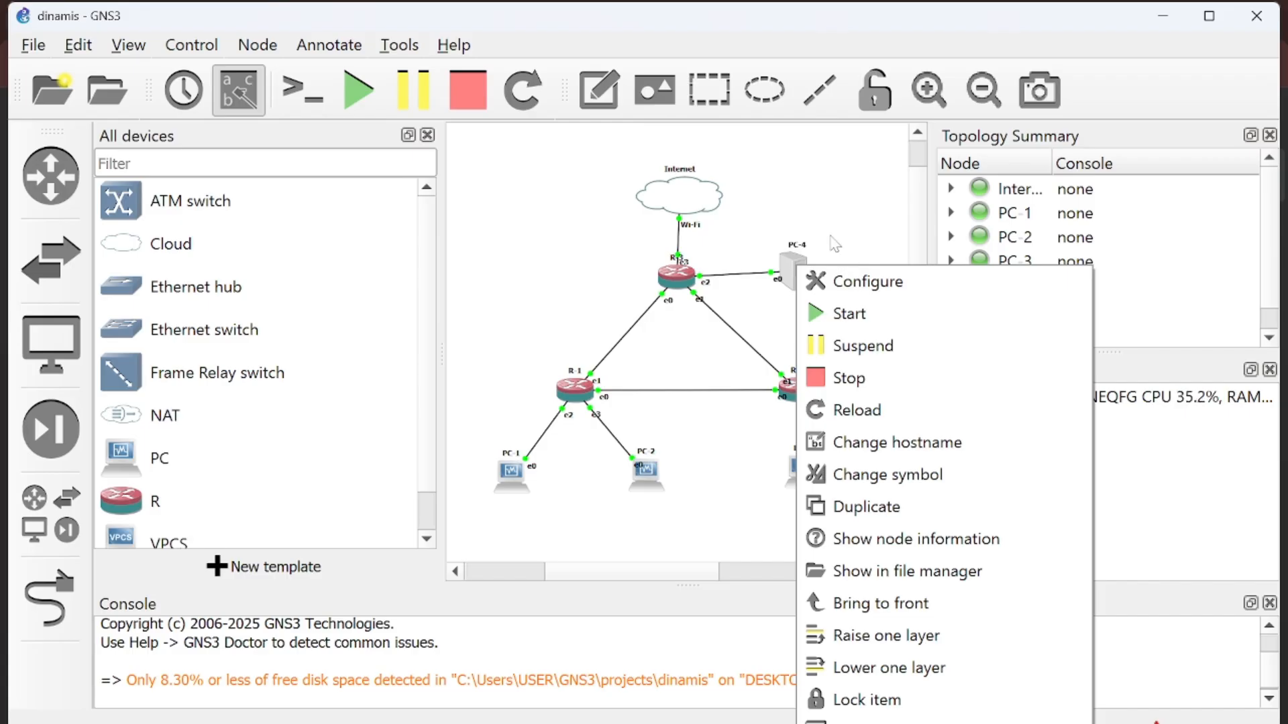
Examine the network topology, covering routers R-1 to R-3, PC-1 to PC-4, the Internet cloud and the interface labels on their links.
click(829, 242)
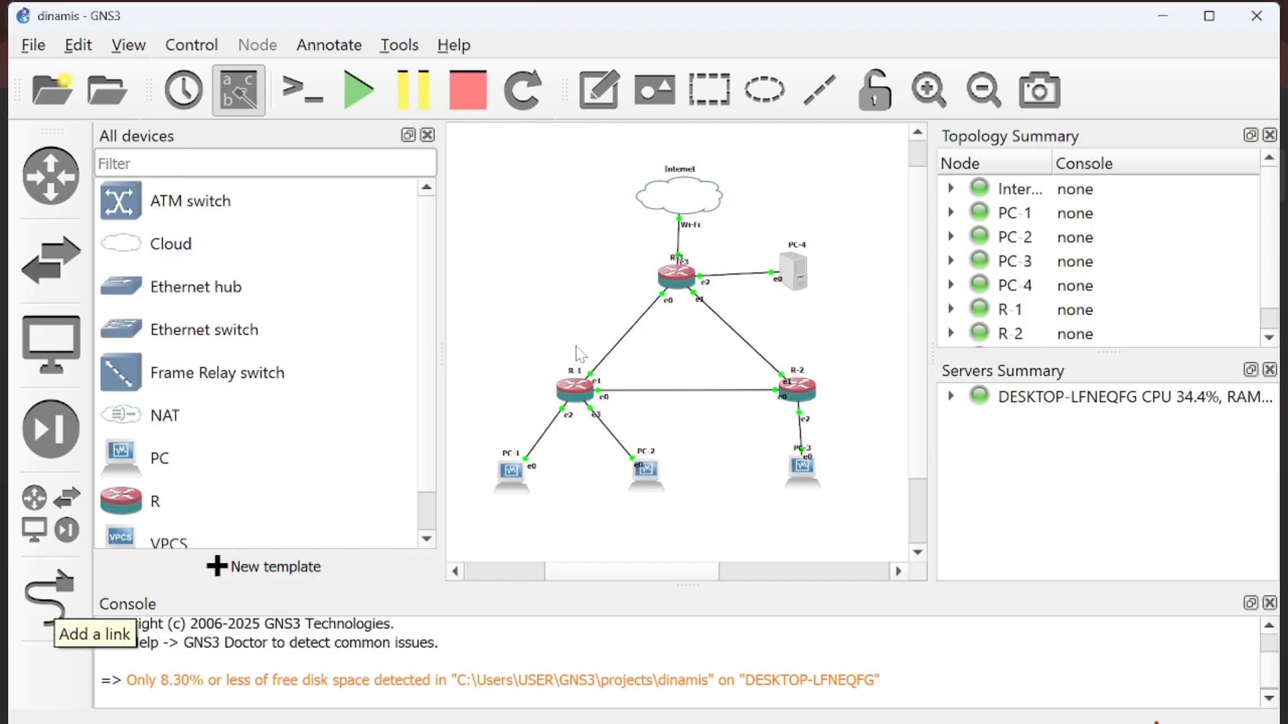
scroll(673, 308, up, 4)
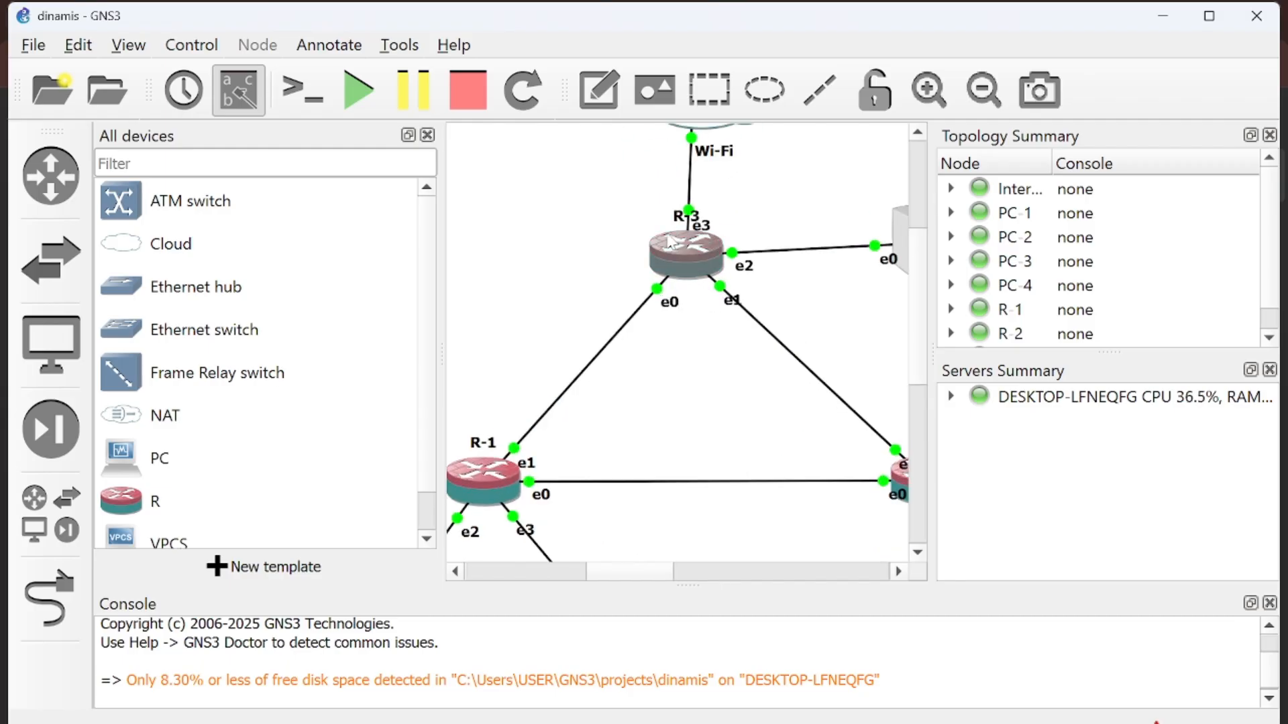
scroll(681, 264, down, 2)
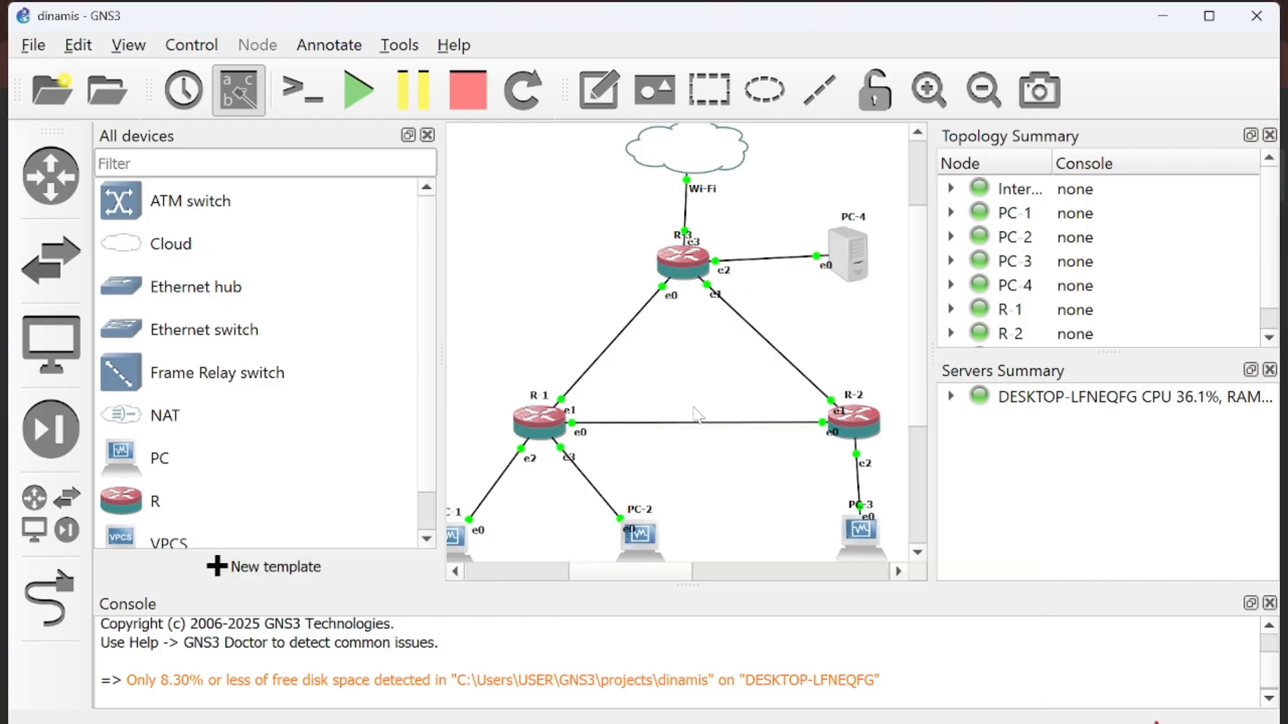
scroll(835, 412, down, 2)
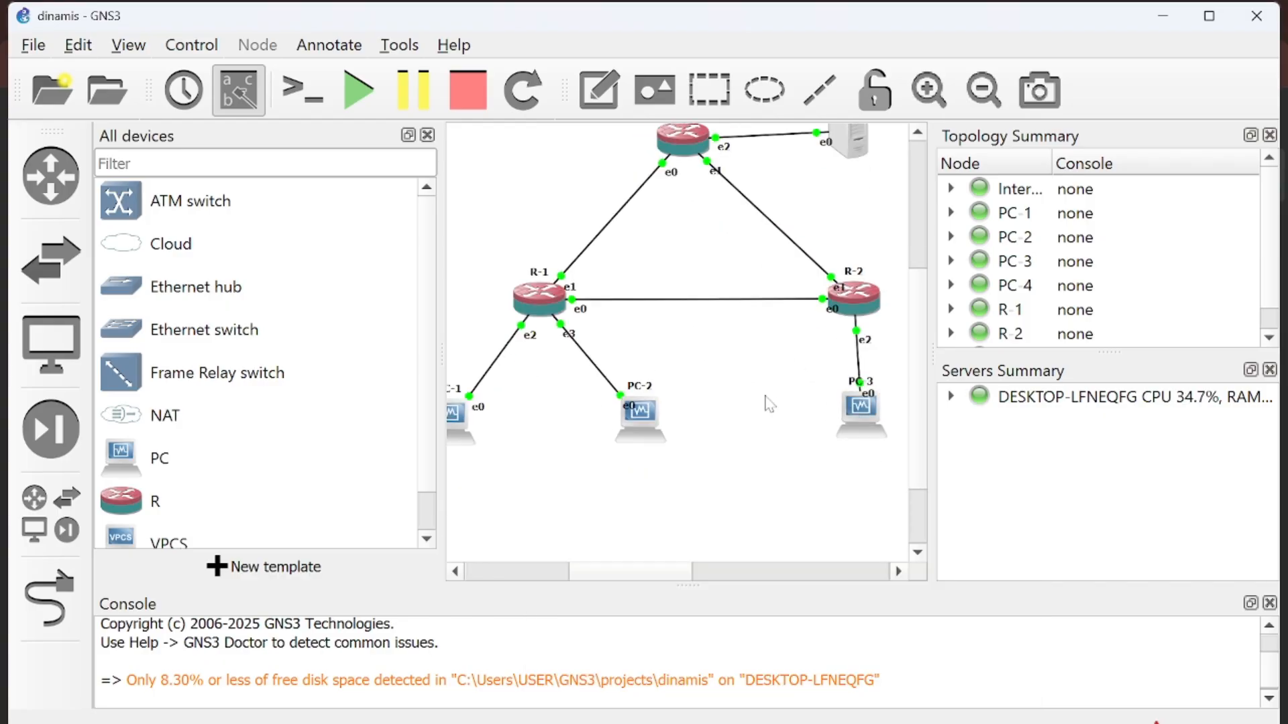
scroll(768, 402, left, 2)
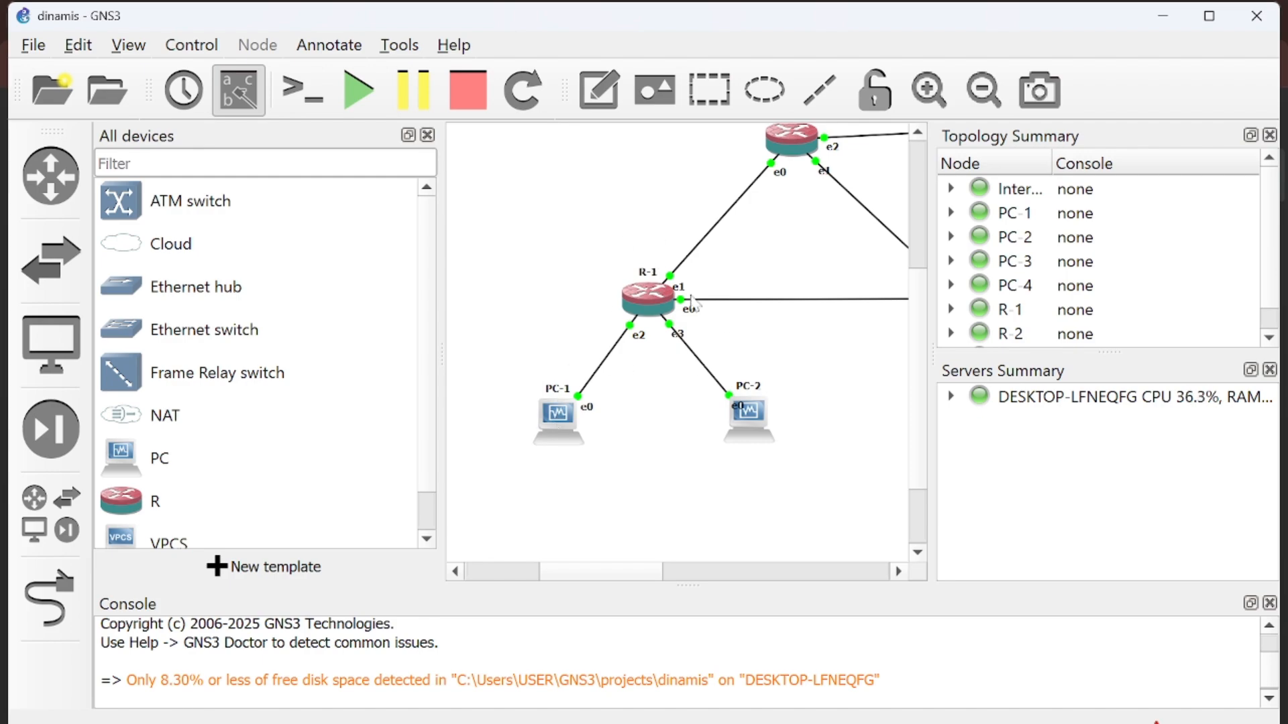
mouse_move(646, 321)
scroll(744, 374, right, 4)
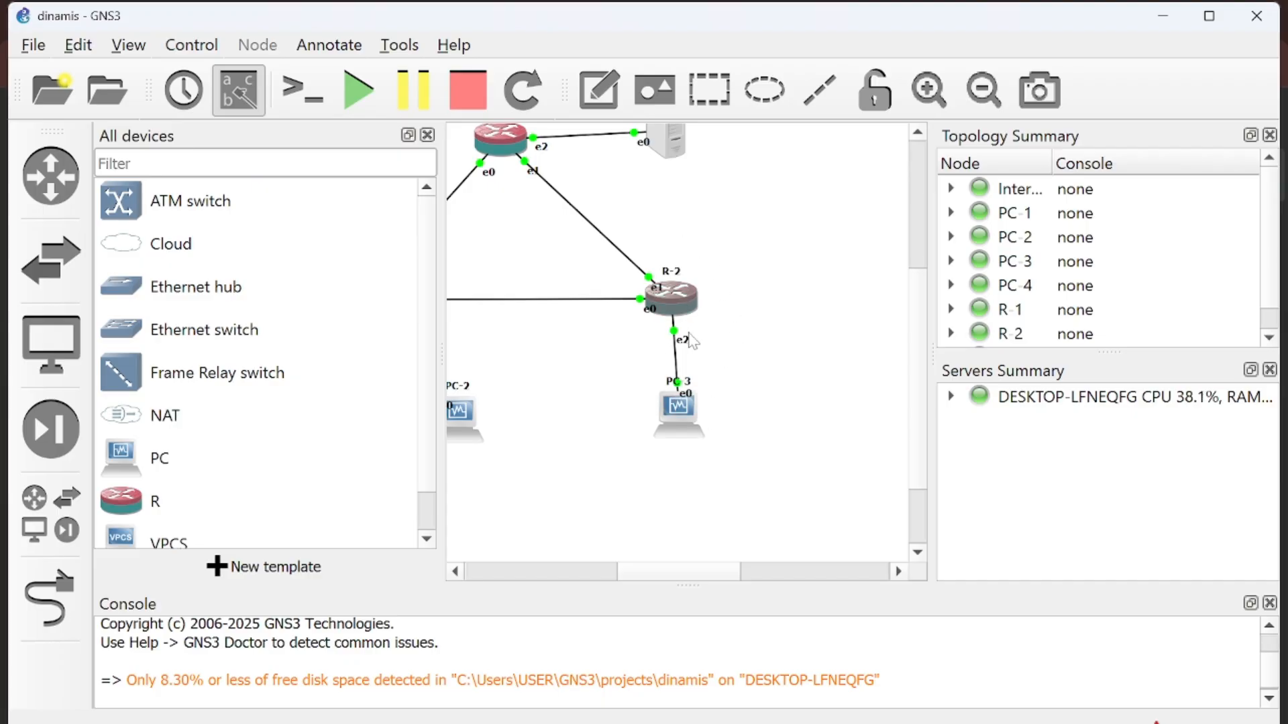
scroll(697, 352, up, 3)
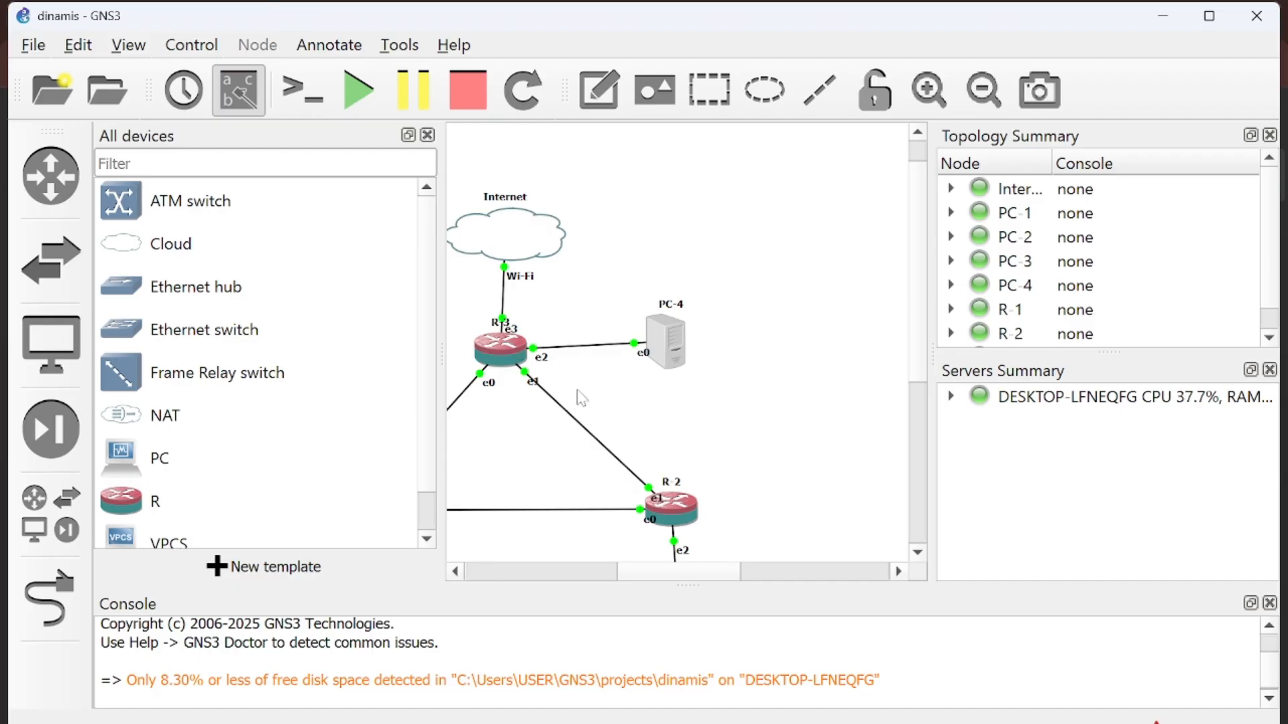
scroll(587, 334, left, 2)
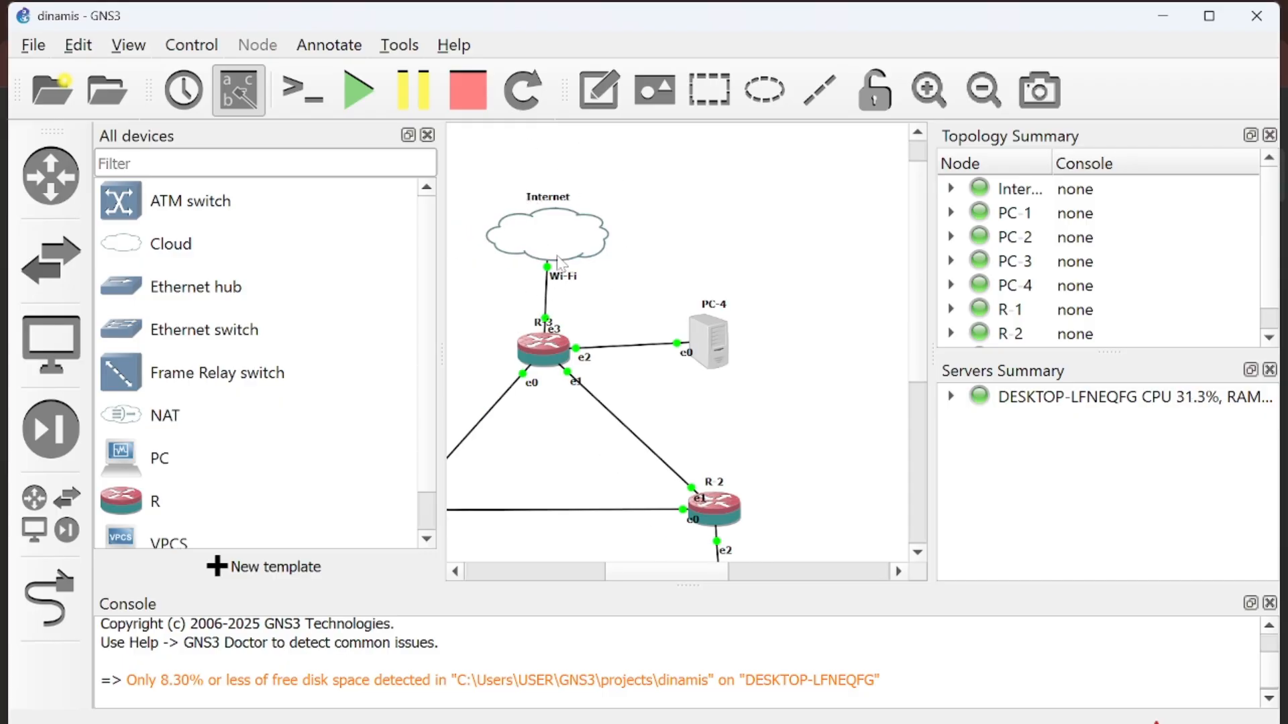
In the Internet cloud's configuration, enable showing special Ethernet interfaces with Wi-Fi in the interface list, and accept the settings.
right_click(562, 235)
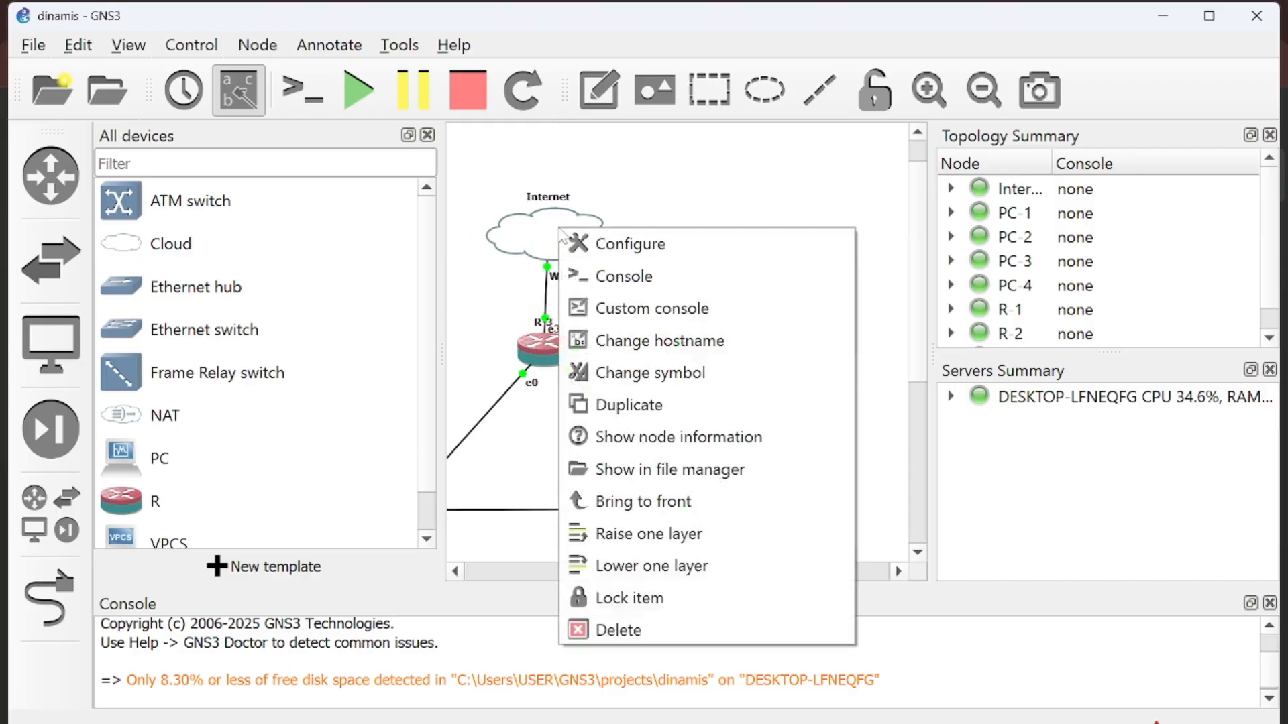
click(603, 245)
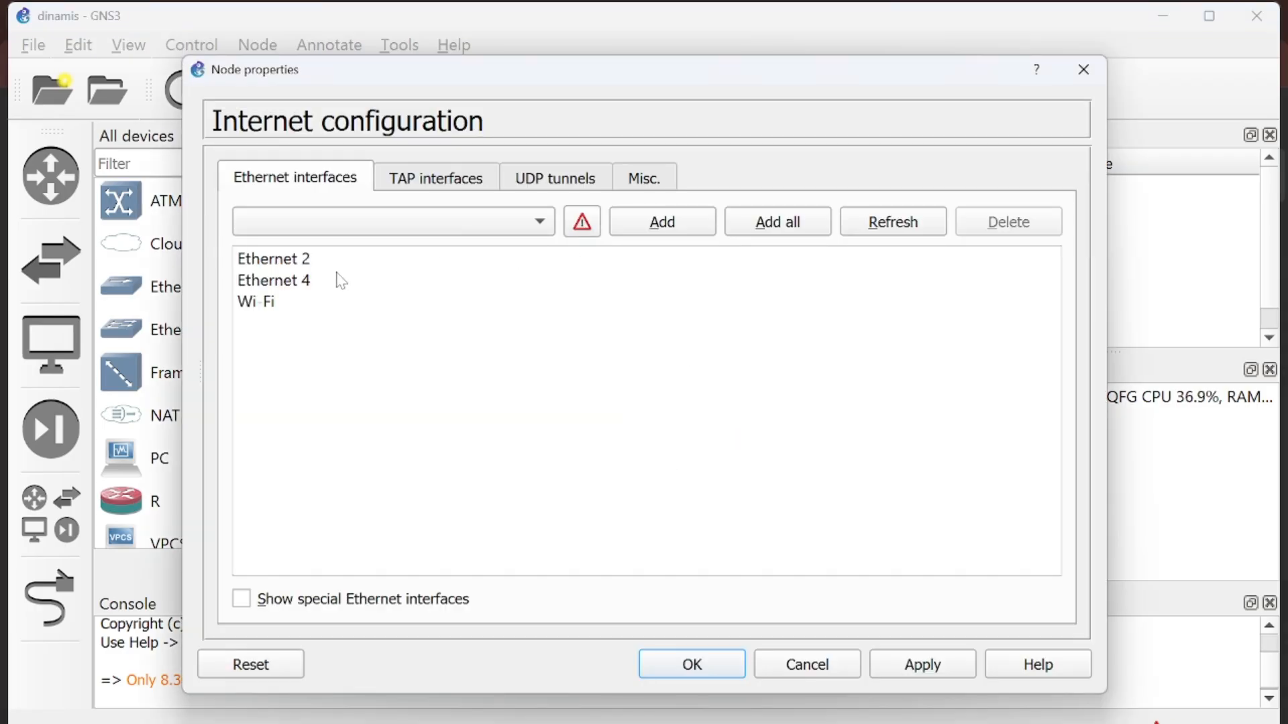
click(263, 306)
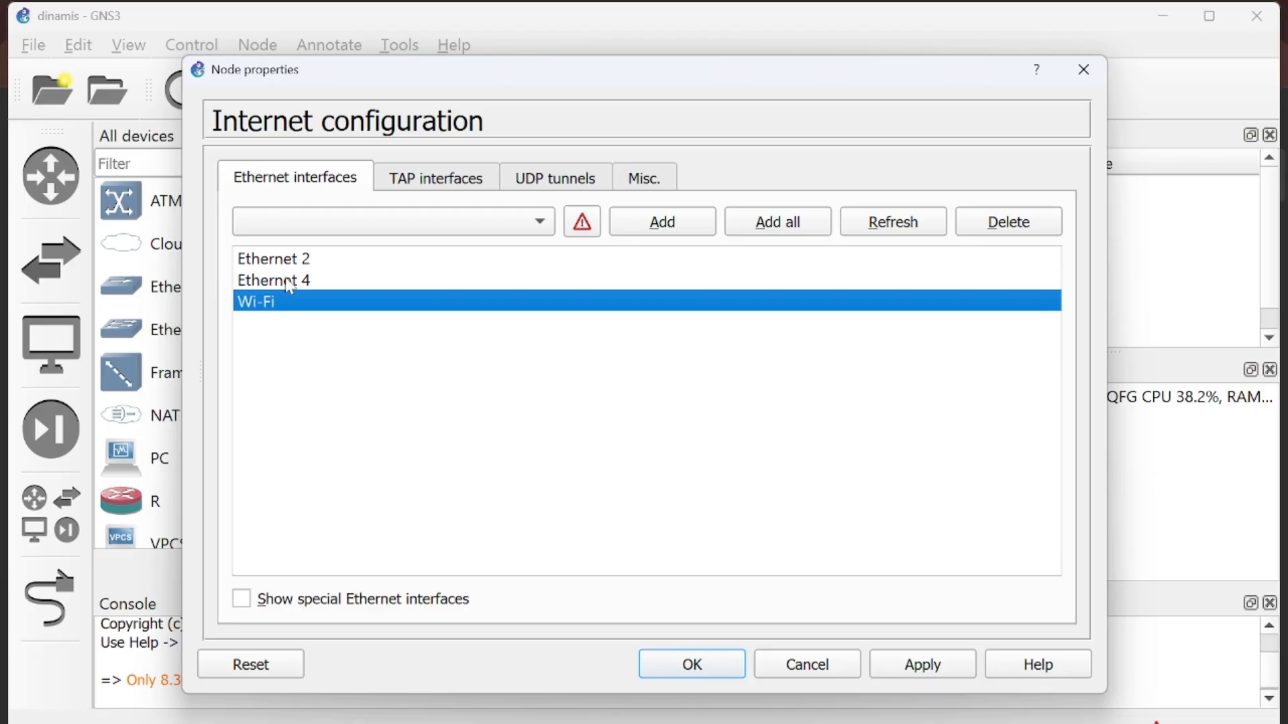
click(243, 599)
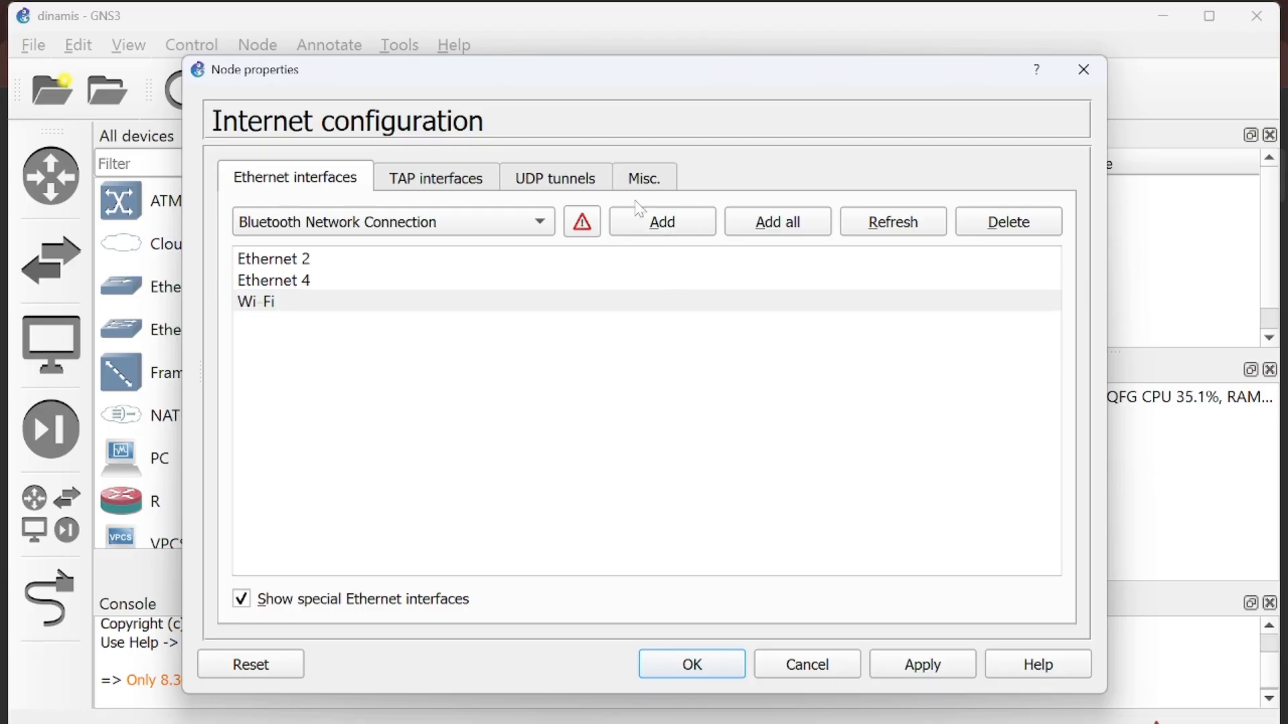
click(340, 302)
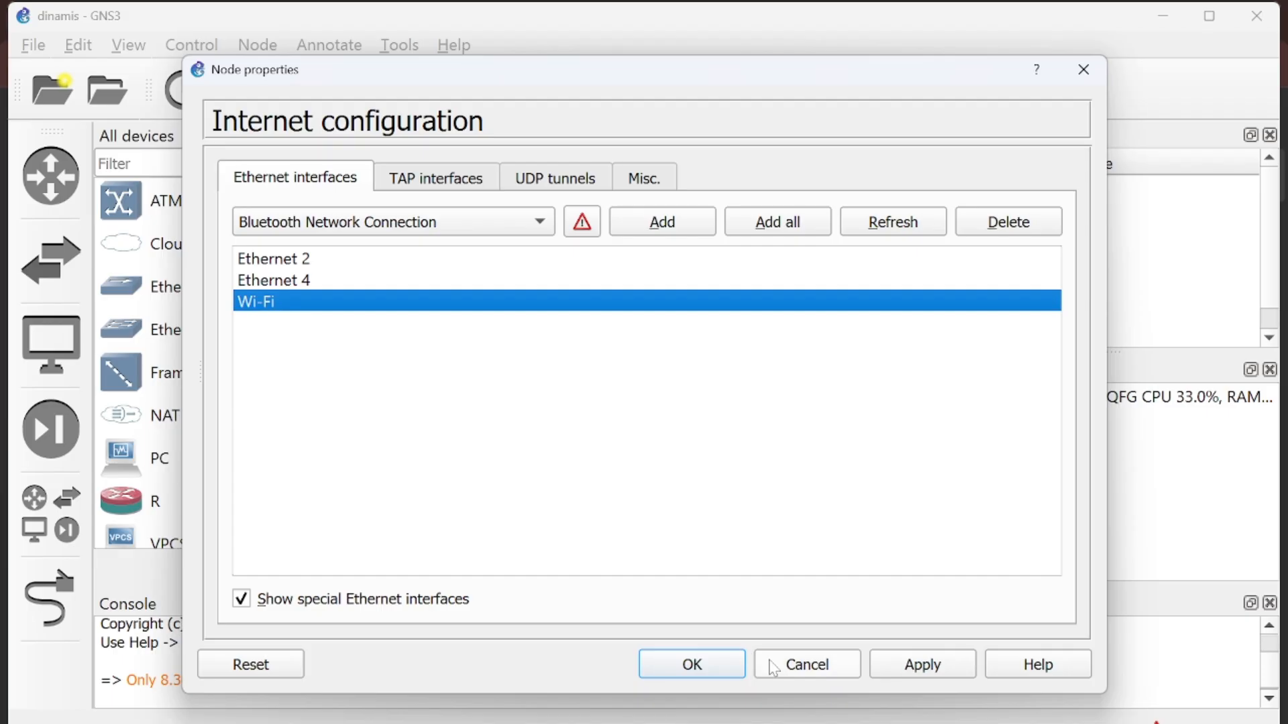
click(566, 381)
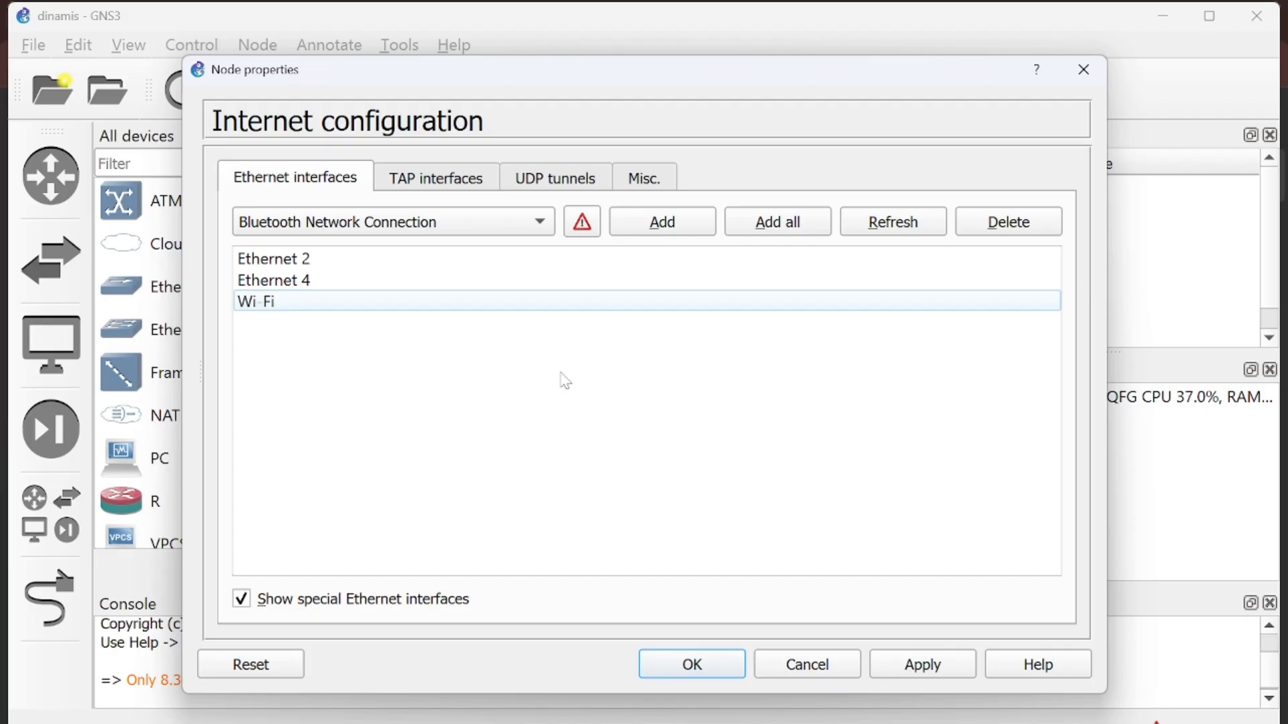
click(698, 663)
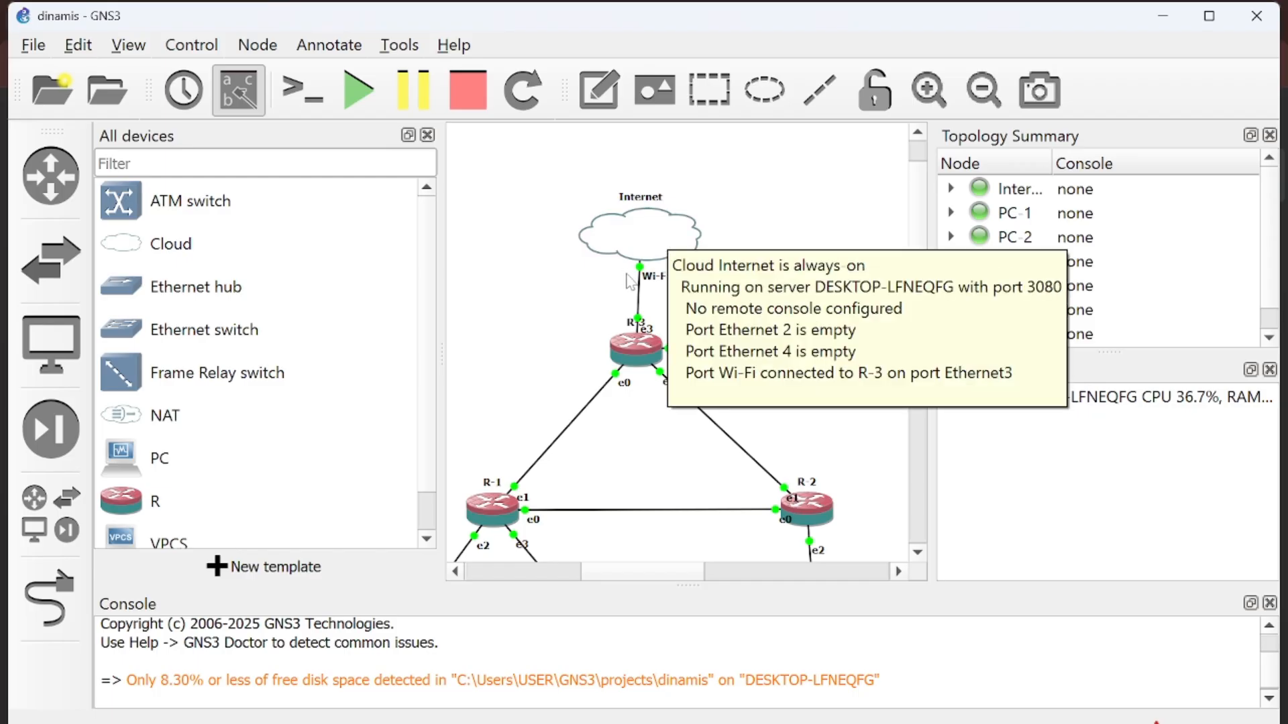
Delete the existing link between the Internet cloud and router R-3.
click(47, 597)
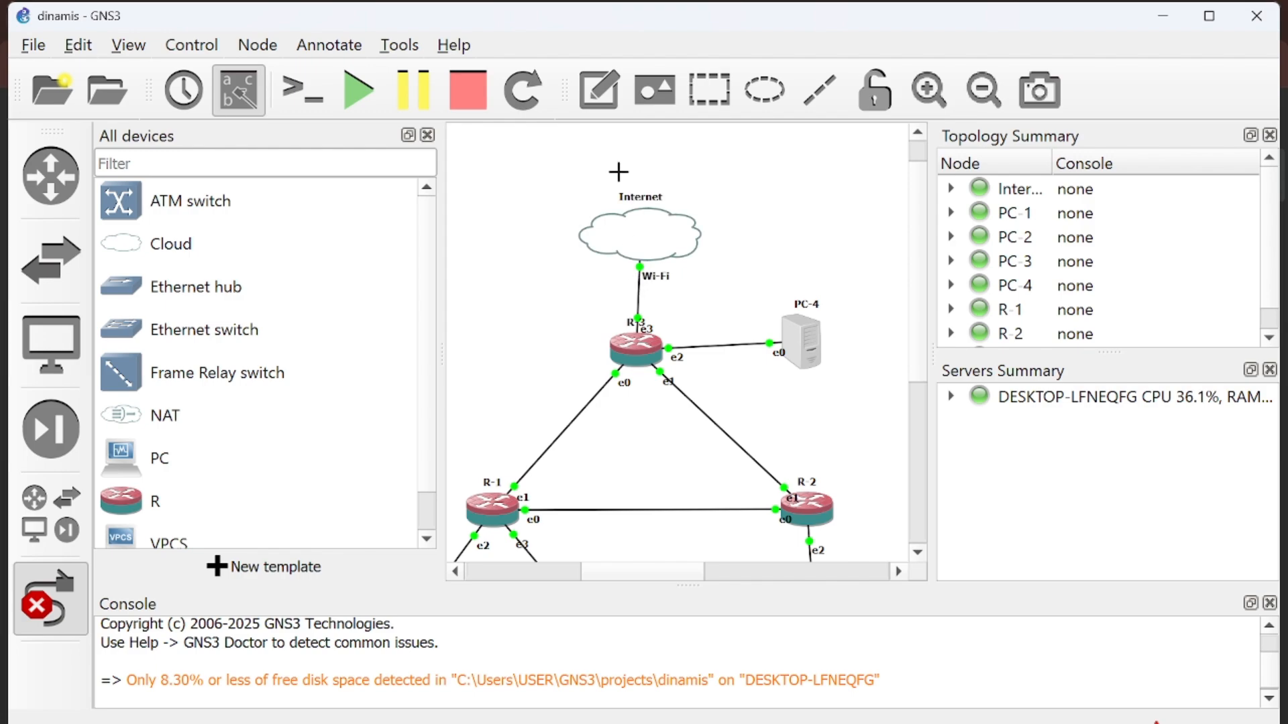
click(50, 344)
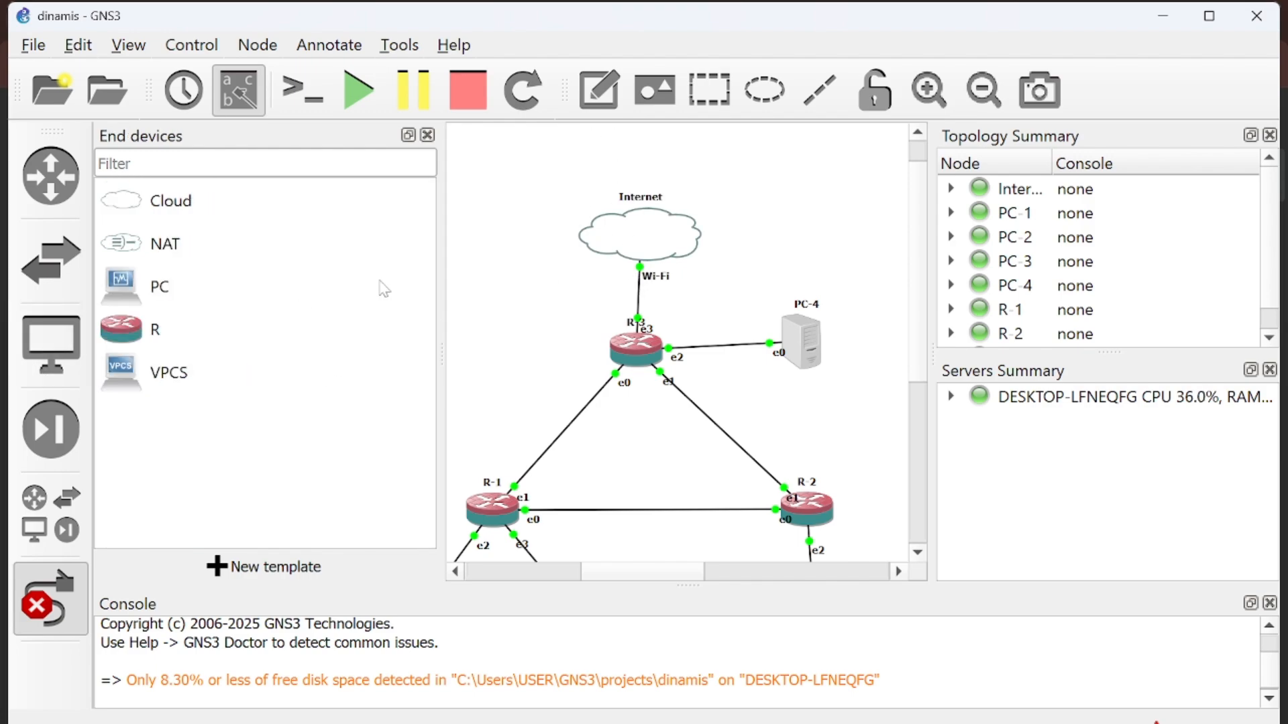
right_click(638, 292)
click(659, 406)
Link the Internet cloud's Wi-Fi port to the e3 interface of router R-3.
click(662, 248)
click(721, 287)
click(632, 348)
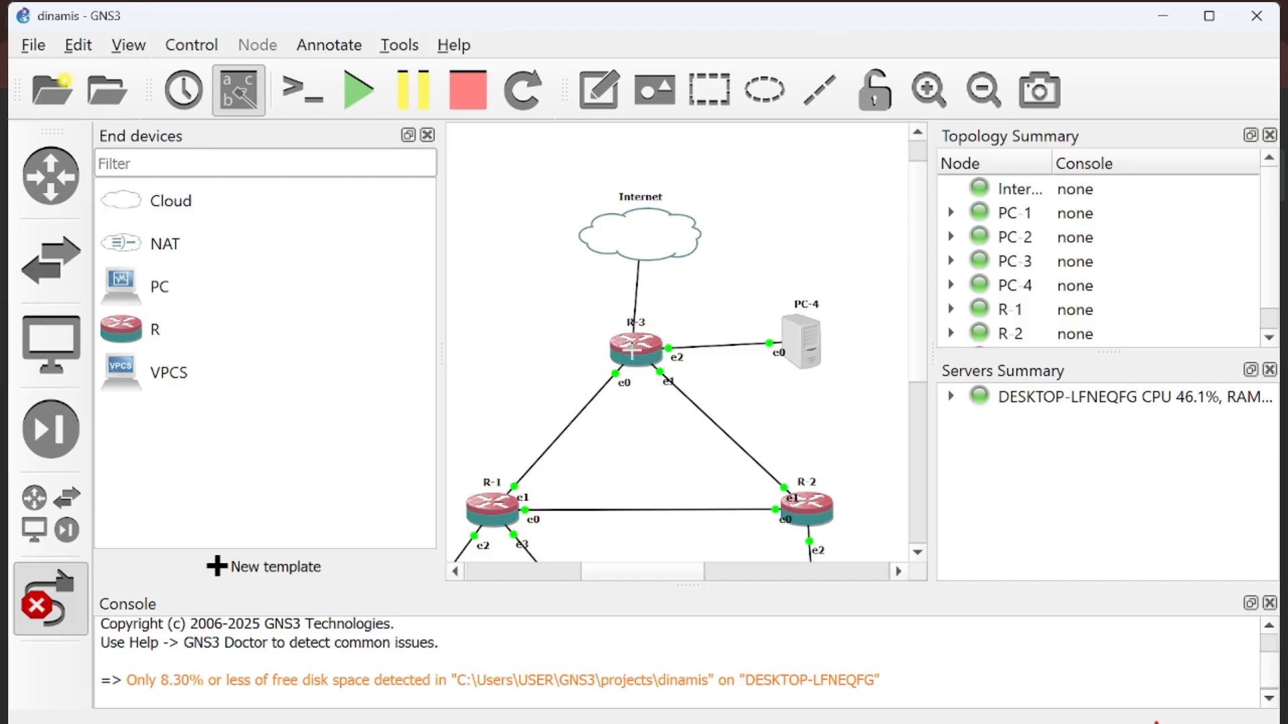
click(631, 348)
click(665, 460)
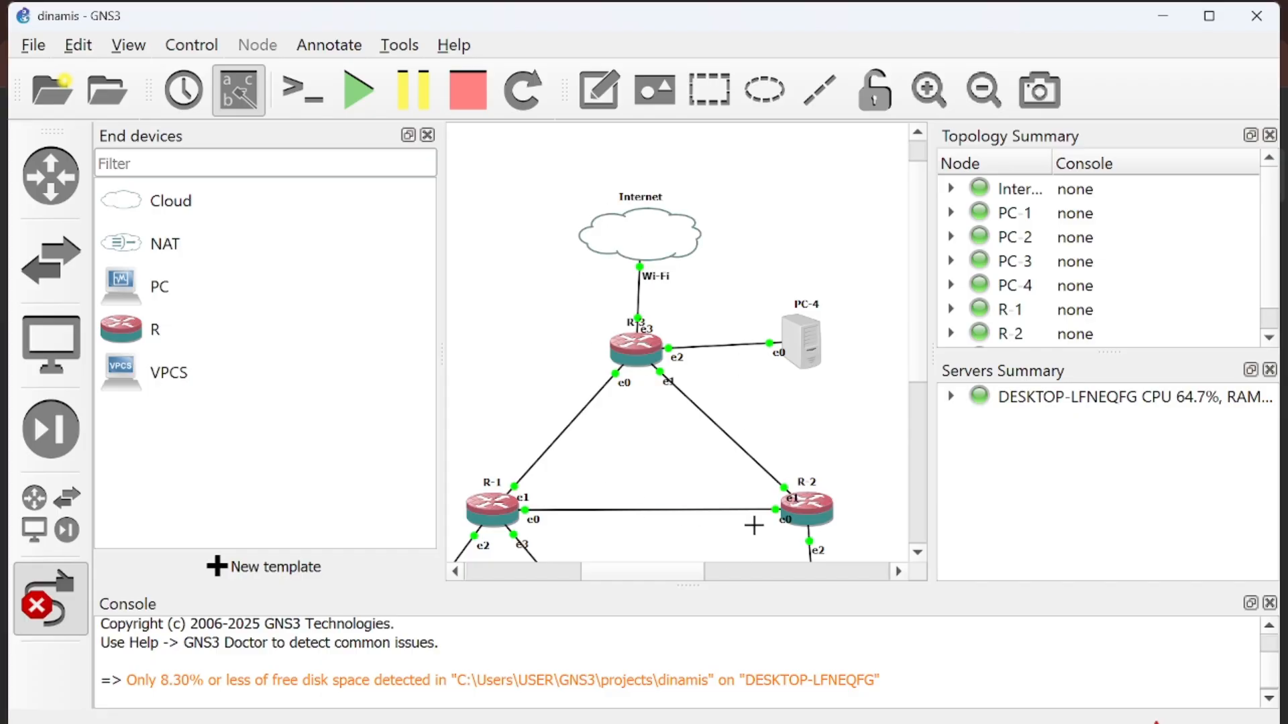
Start all nodes in the topology and switch to the Oracle VirtualBox window group showing PC-1 to PC-4.
scroll(704, 409, down, 2)
scroll(704, 409, down, 3)
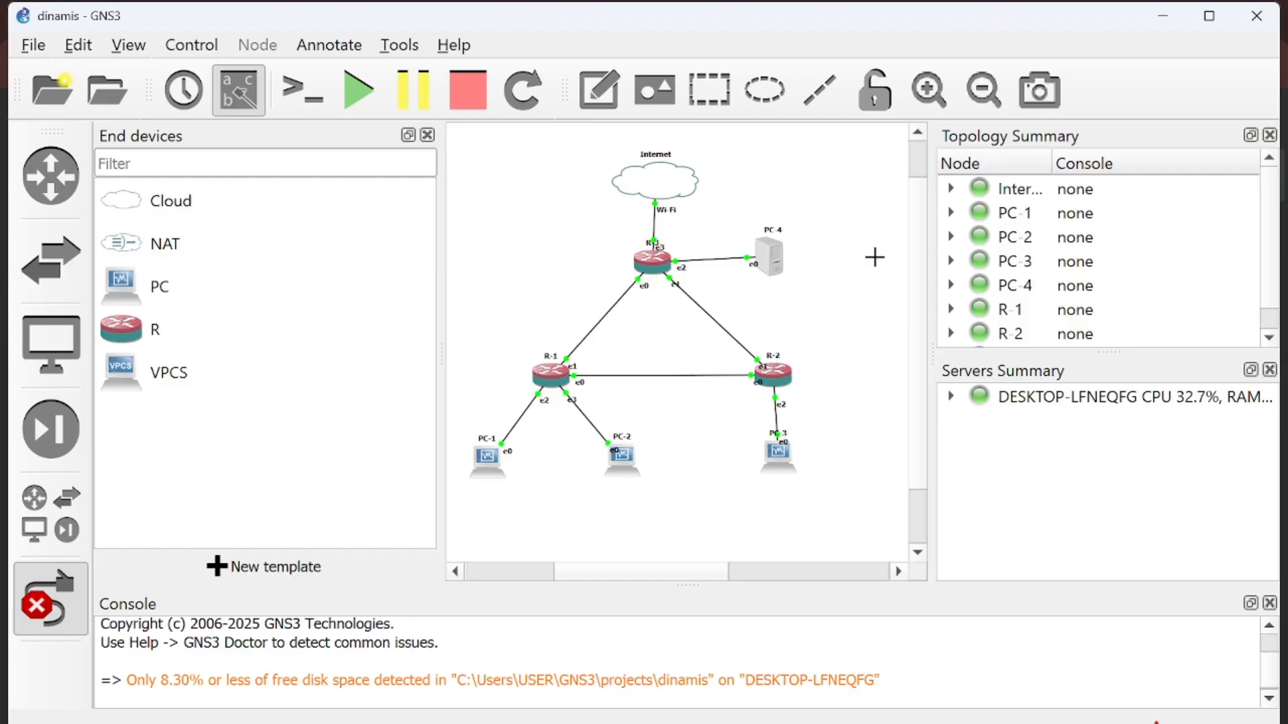
click(354, 95)
mouse_move(825, 723)
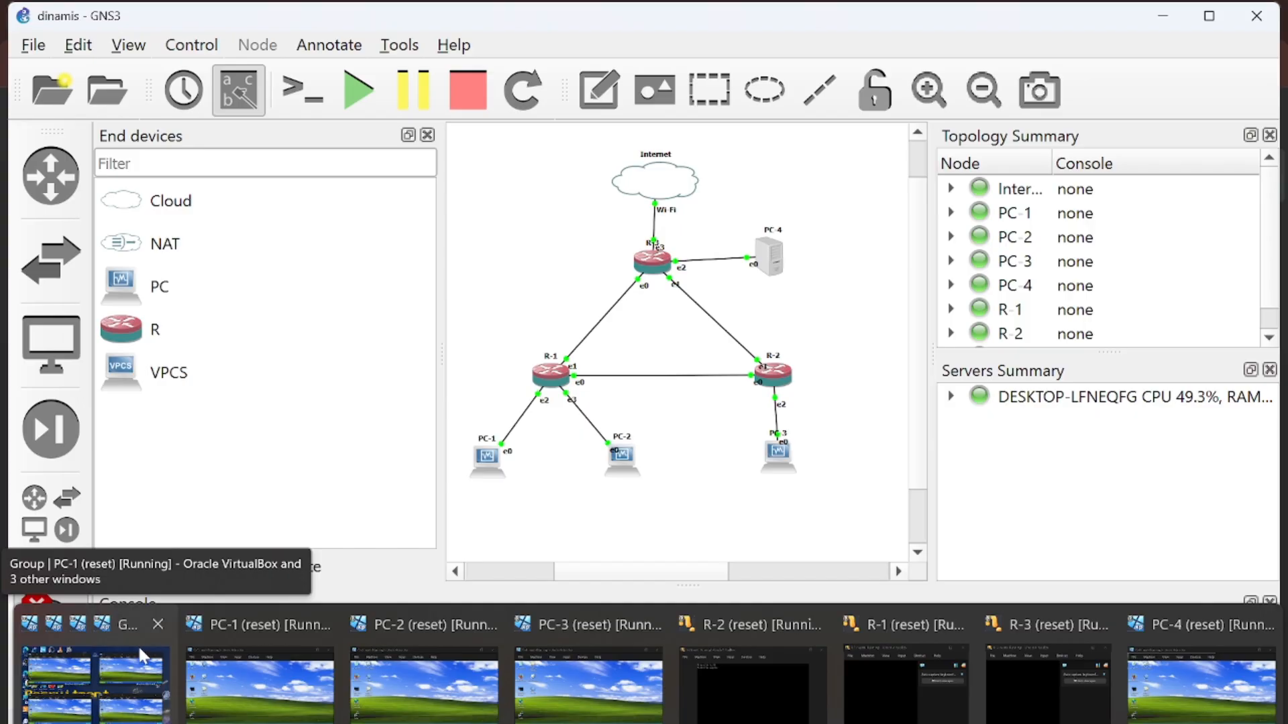
click(140, 650)
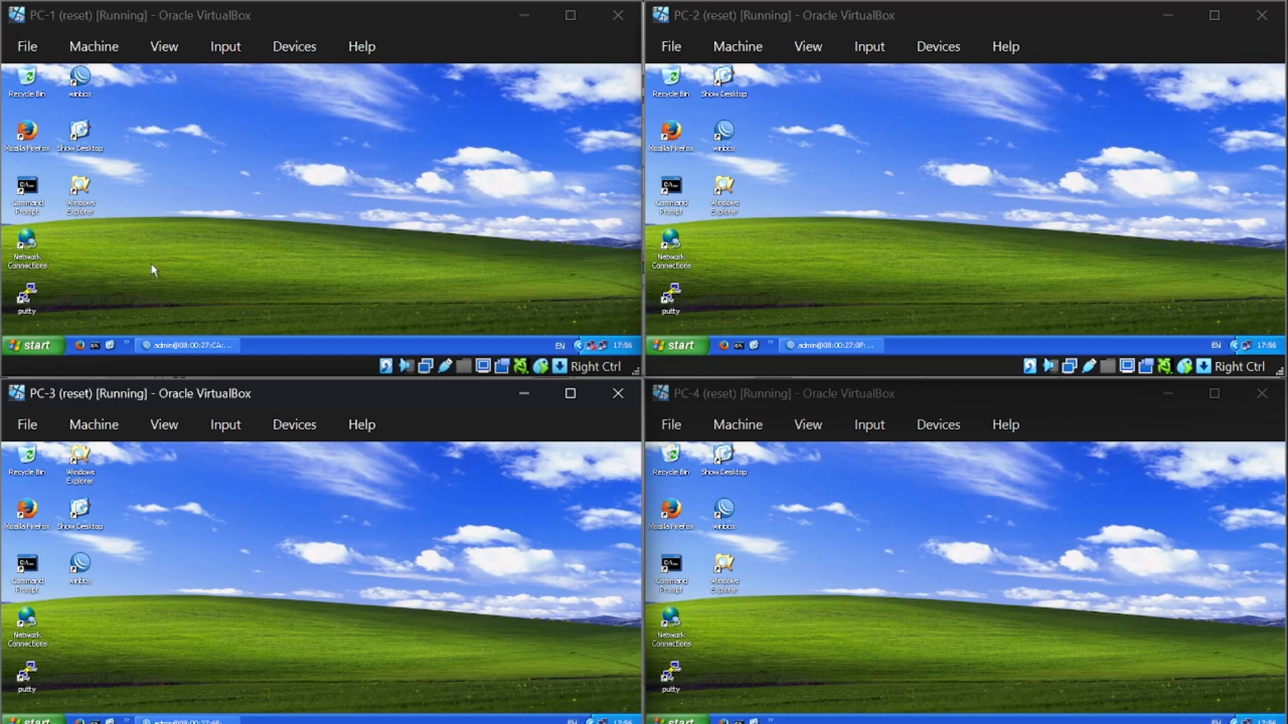
On PC-1, close the open WinBox session and reconnect to the discovered MikroTik router by its MAC address as admin.
click(200, 346)
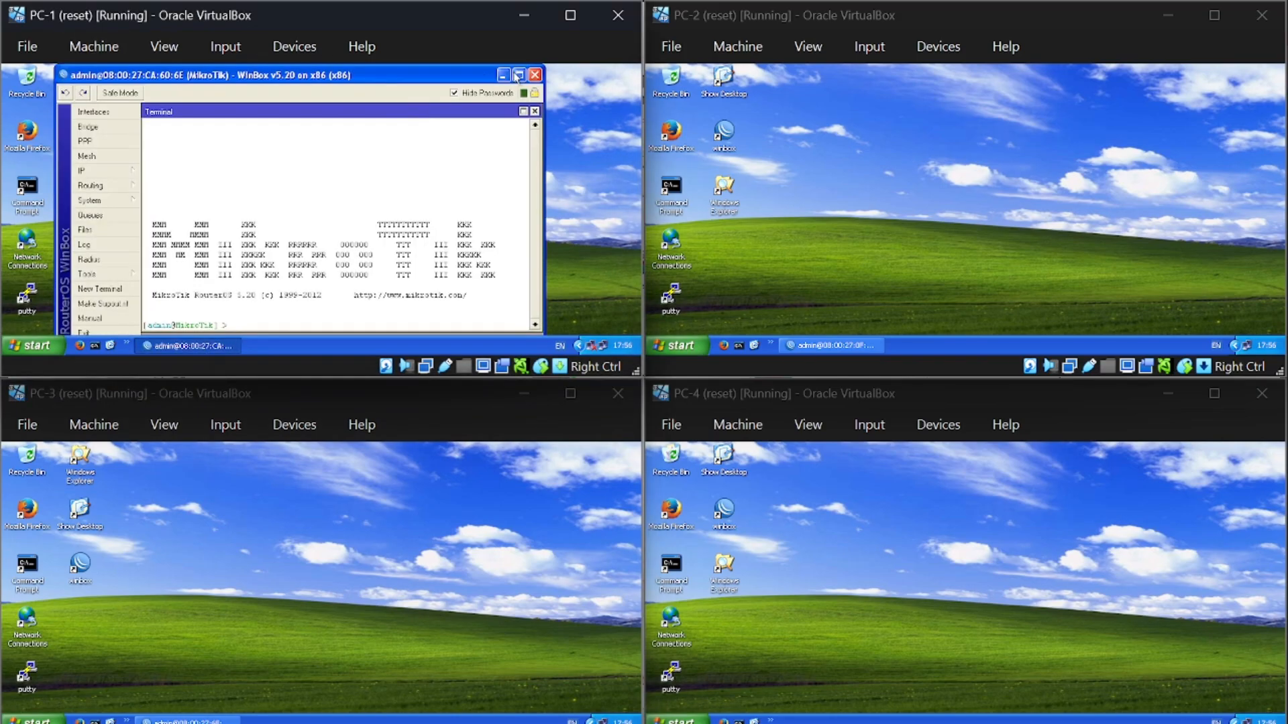
click(540, 79)
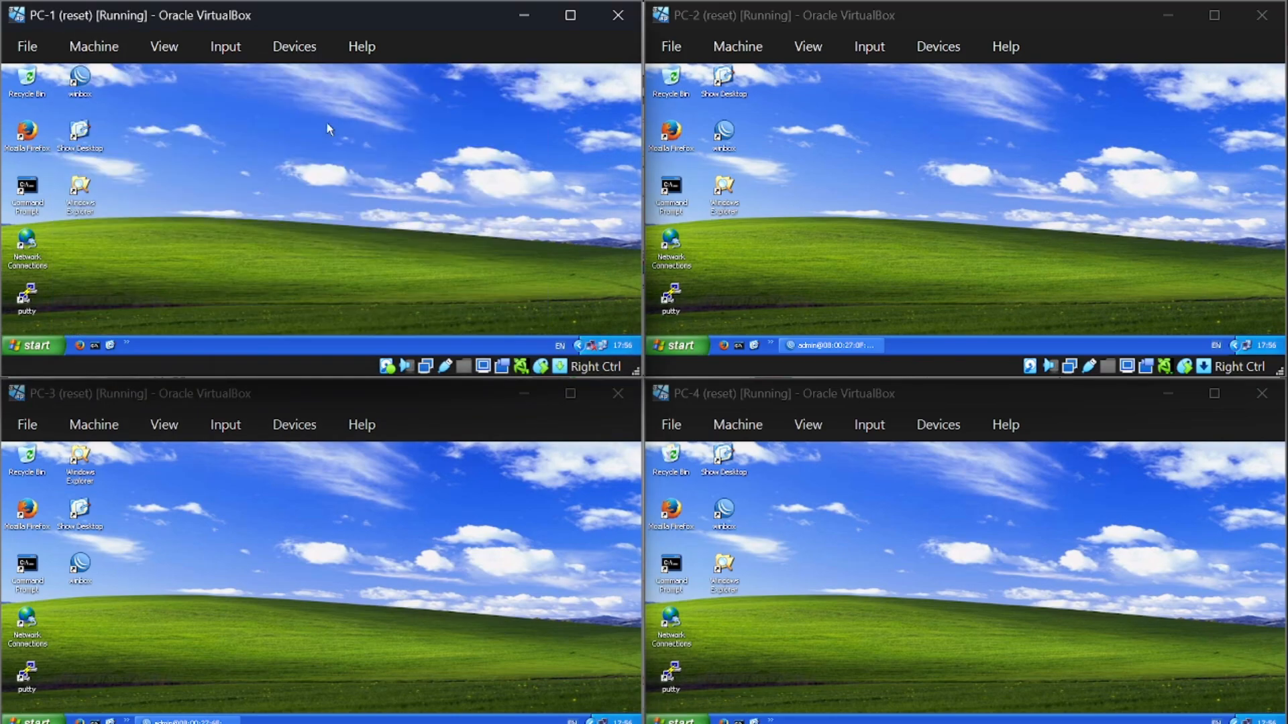
double_click(80, 79)
click(170, 98)
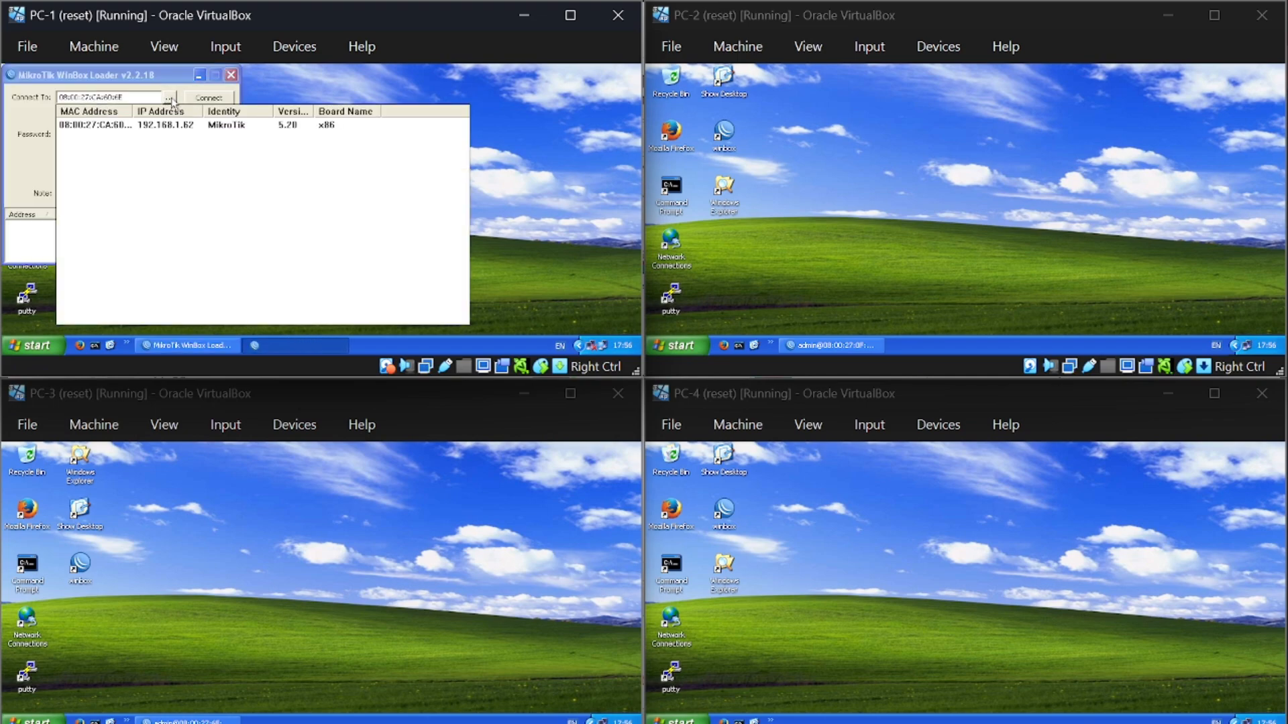
click(115, 127)
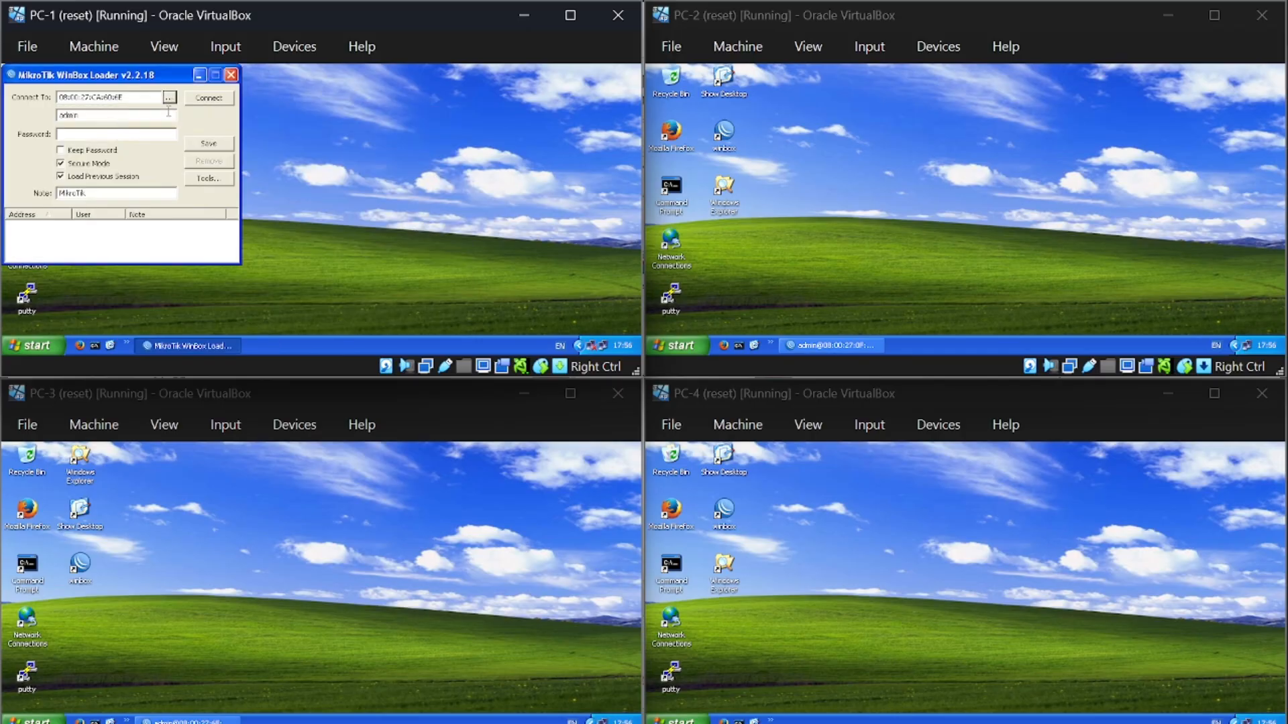
click(209, 98)
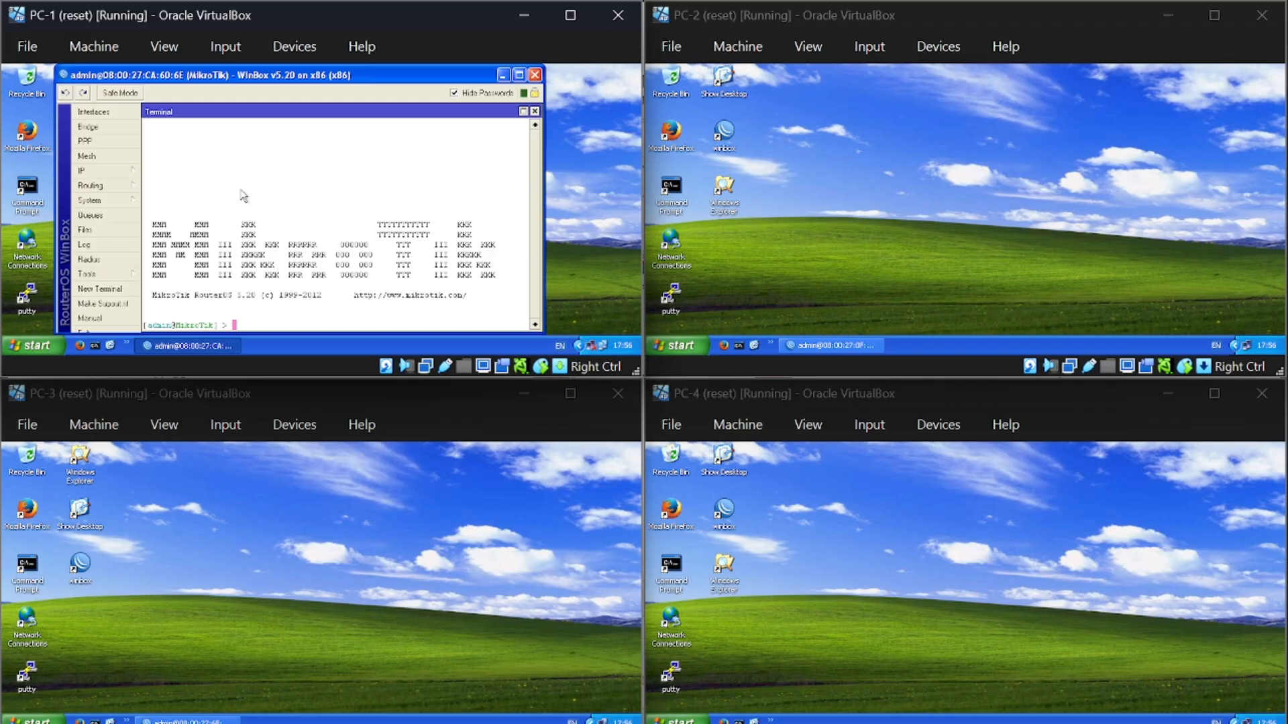
Open the router's IP address list in PC-1's WinBox and remove all the existing addresses from ether1 to ether4.
click(84, 172)
click(180, 108)
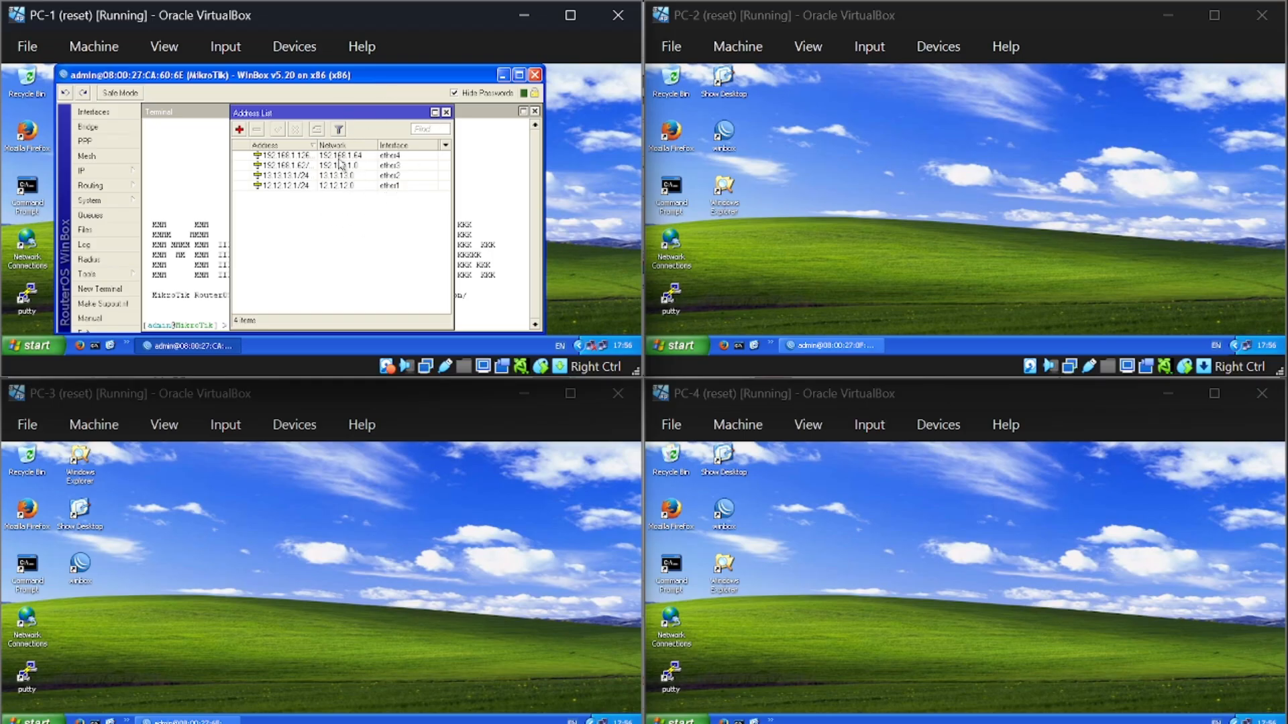
click(302, 156)
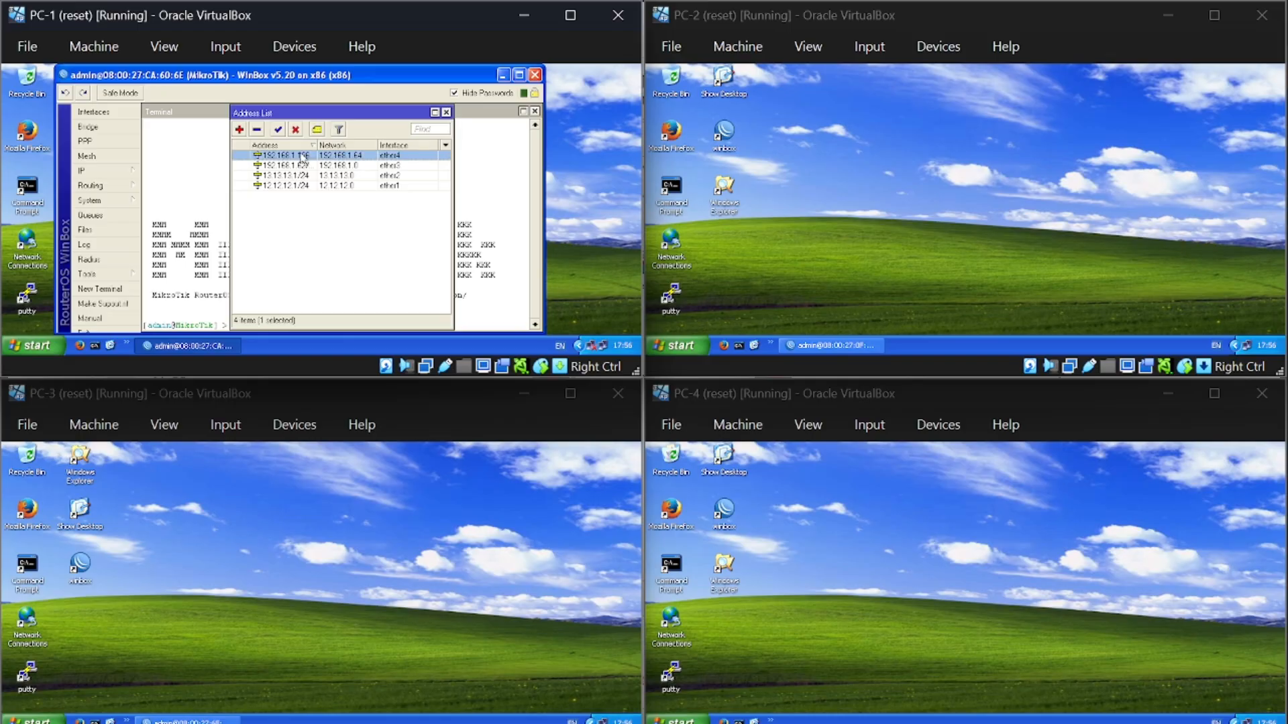
click(257, 131)
click(272, 155)
click(257, 131)
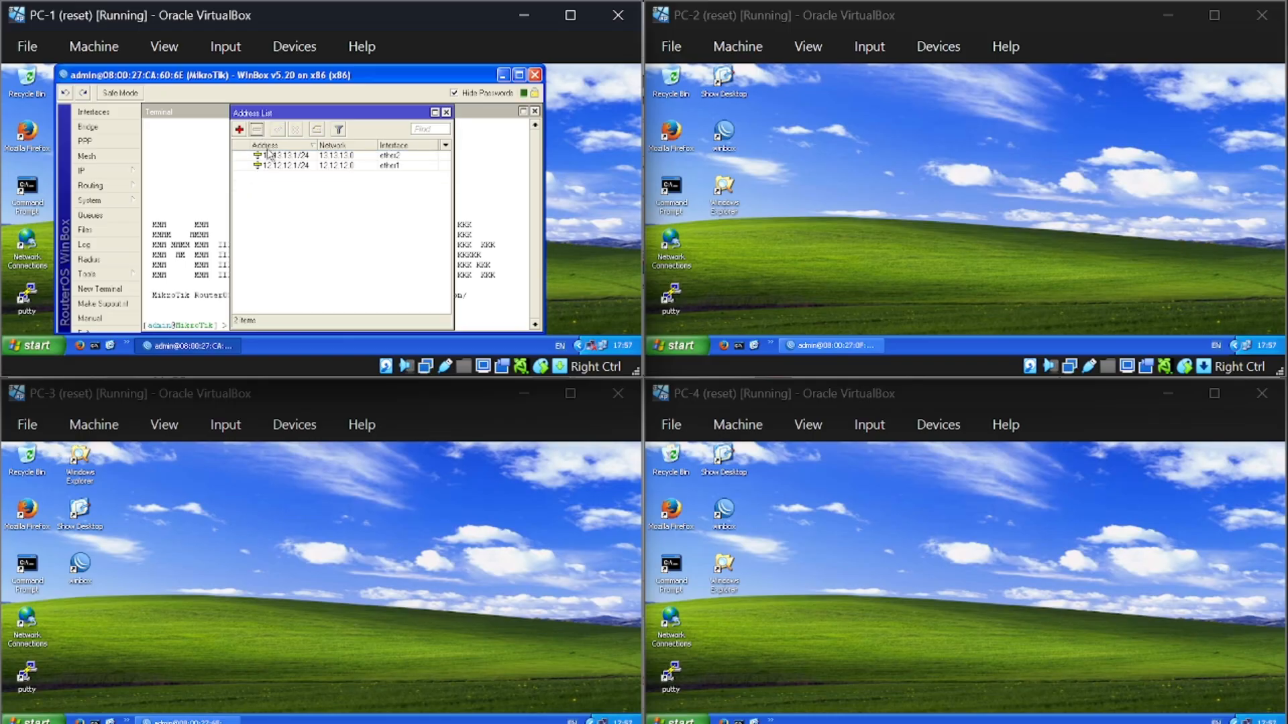
click(269, 155)
click(270, 155)
click(257, 130)
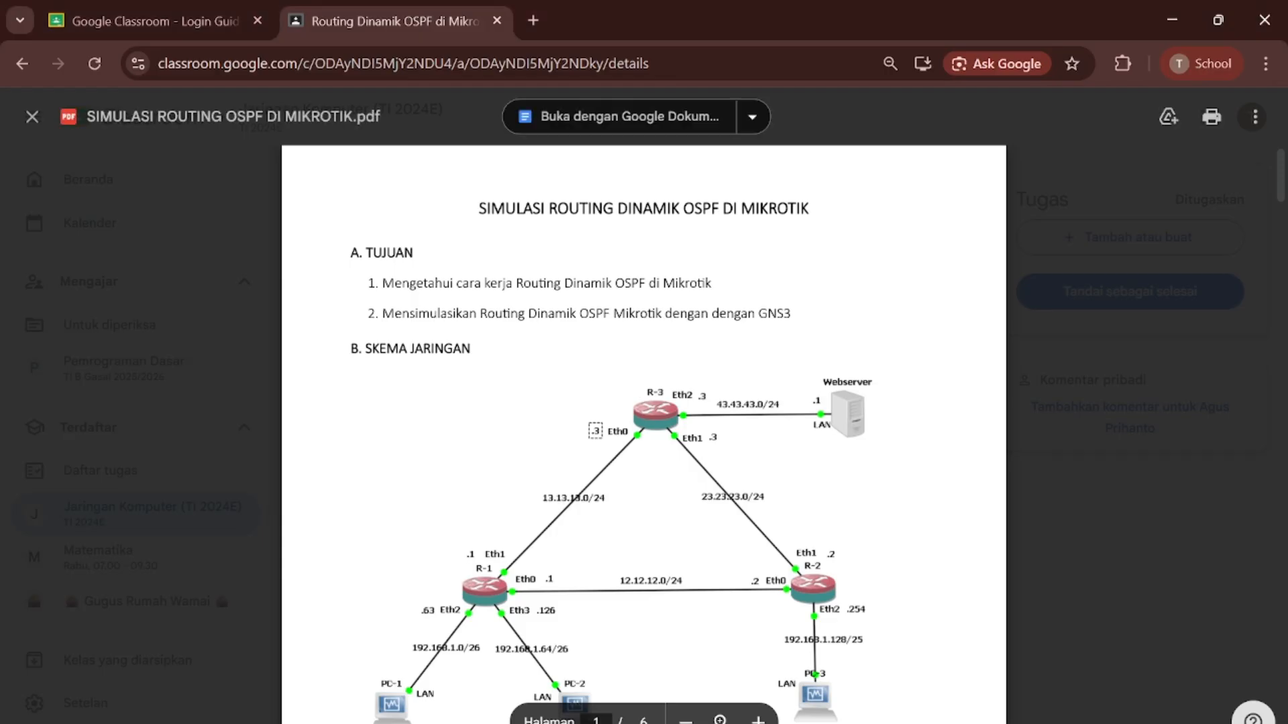
In the browser's SIMULASI ROUTING OSPF DI MIKROTIK.pdf, copy Router 1's /ip address command block with its four add address lines.
scroll(644, 403, down, 10)
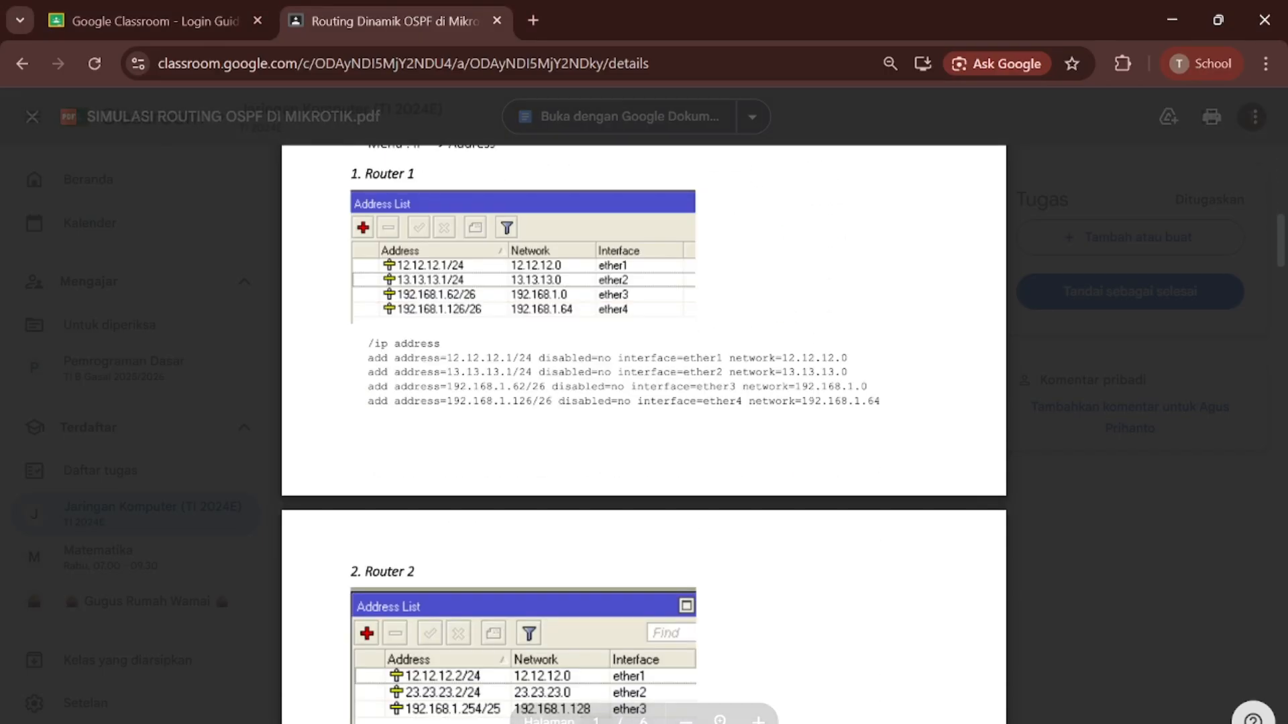
drag(367, 343, 880, 401)
right_click(741, 398)
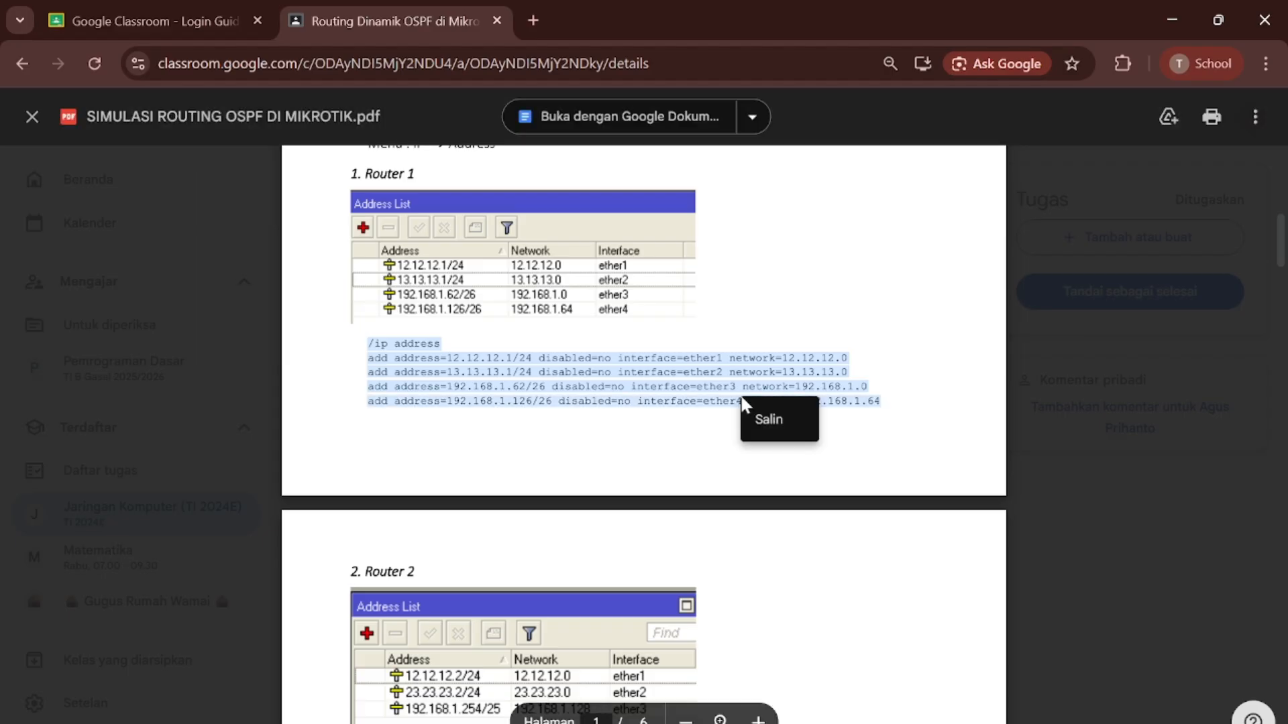
click(770, 425)
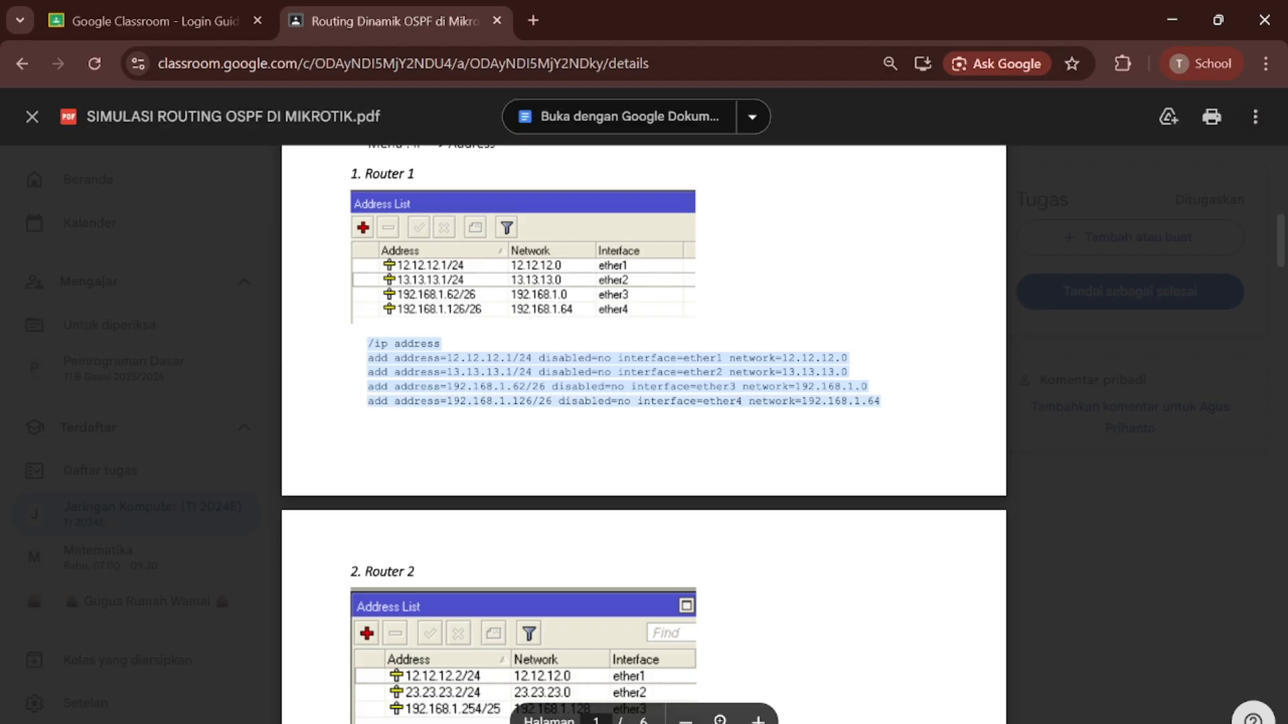
key(ctrl+plus)
key(ctrl+plus)
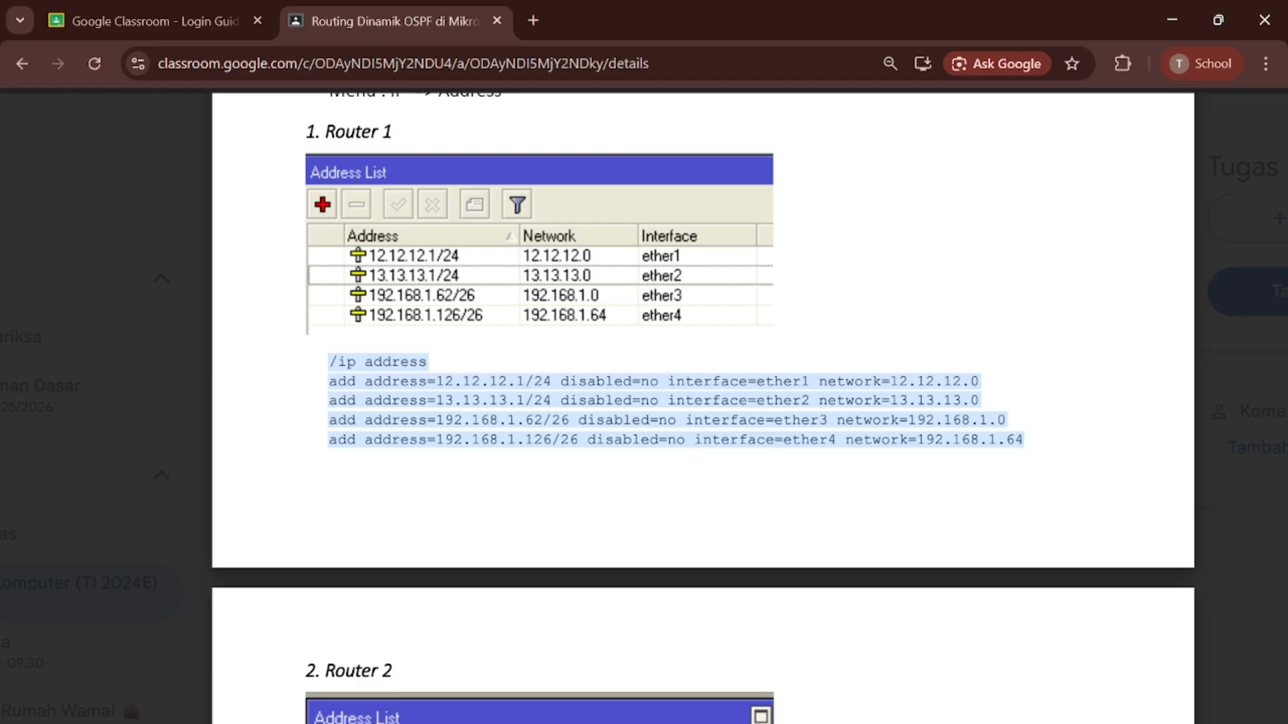
Run Router 1's copied commands in PC-1's WinBox terminal, adding 12.12.12.1/24, 13.13.13.1/24, 192.168.1.62/26 and 192.168.1.126/26 on ether1 to ether4, and reopen the address list.
right_click(488, 377)
click(518, 401)
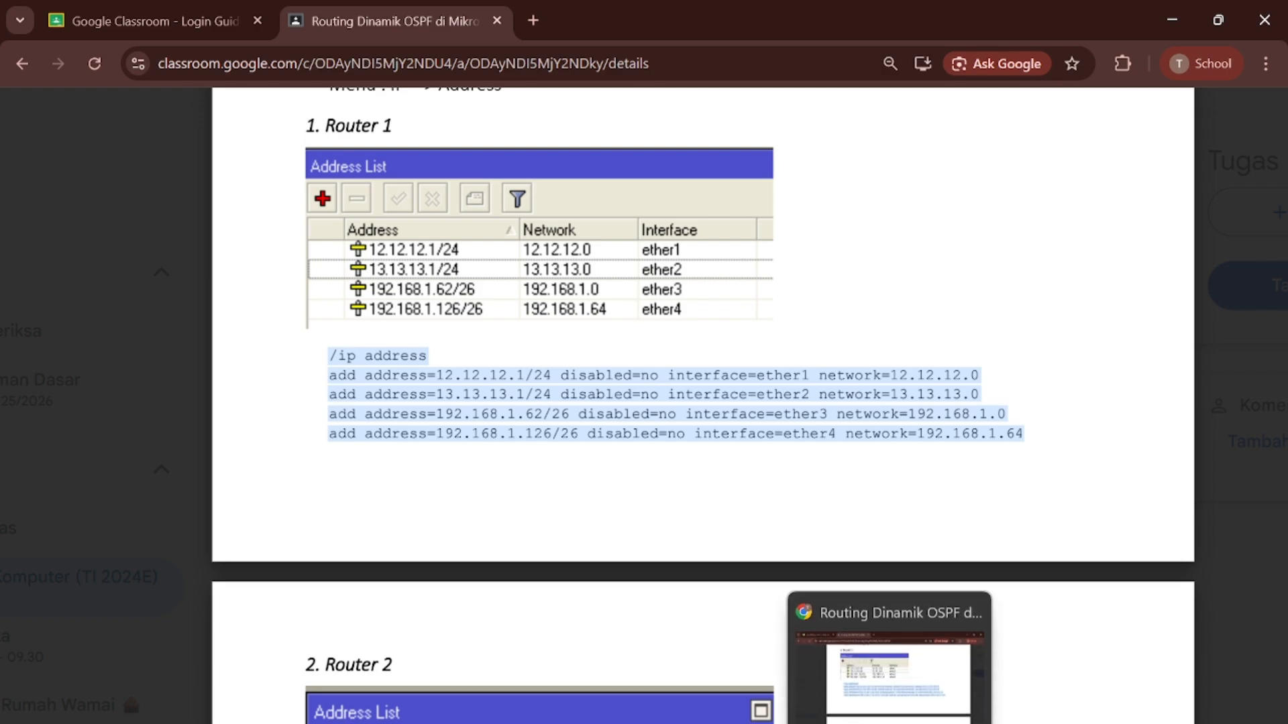
mouse_move(825, 723)
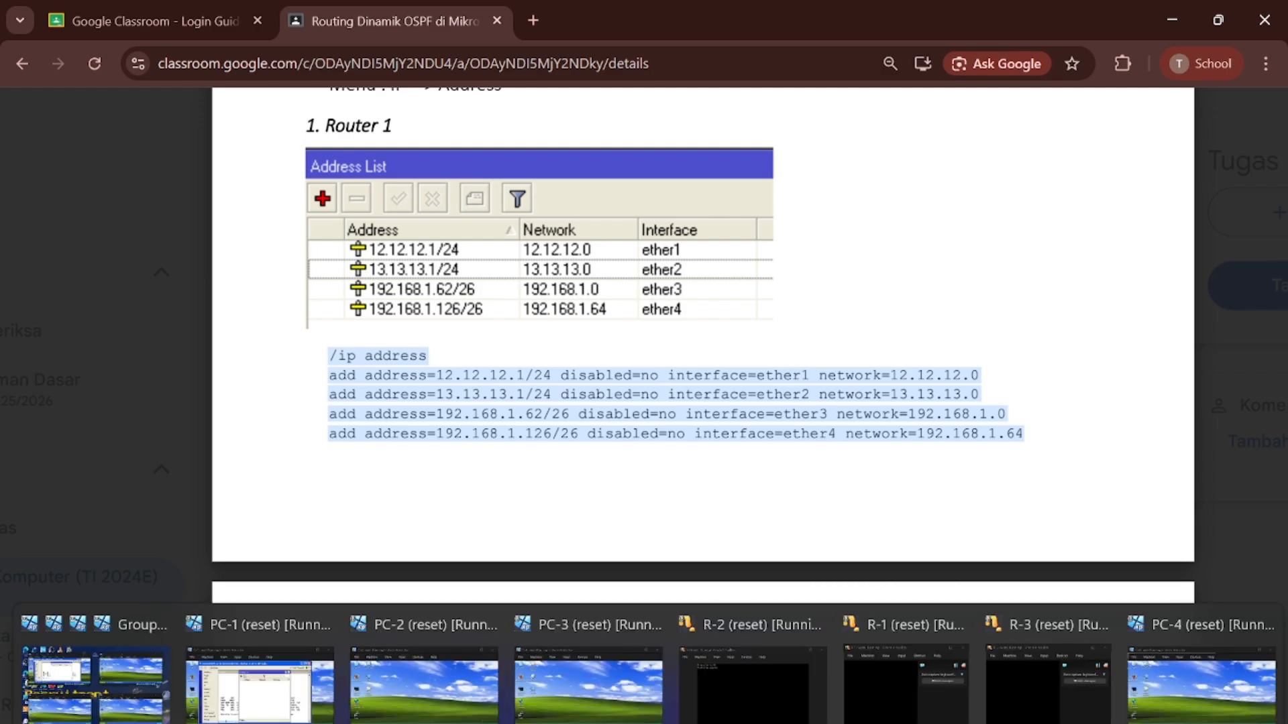
click(110, 677)
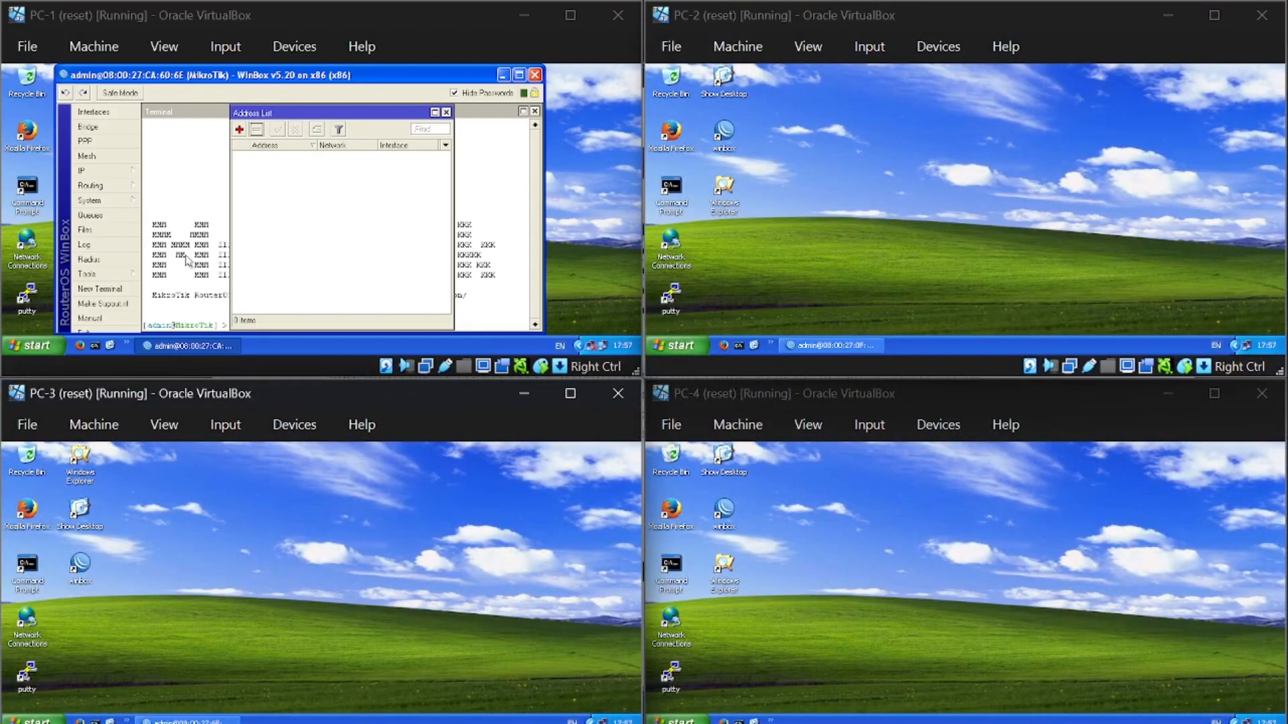
click(100, 288)
right_click(256, 330)
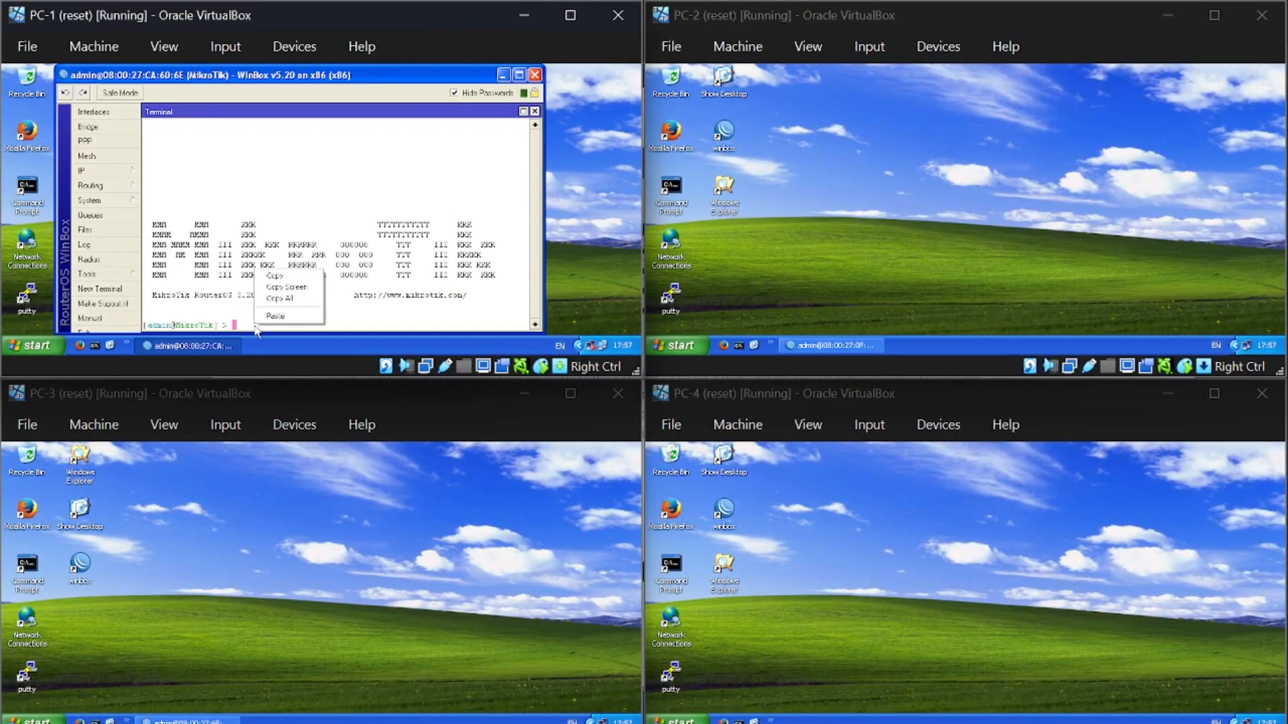
click(280, 317)
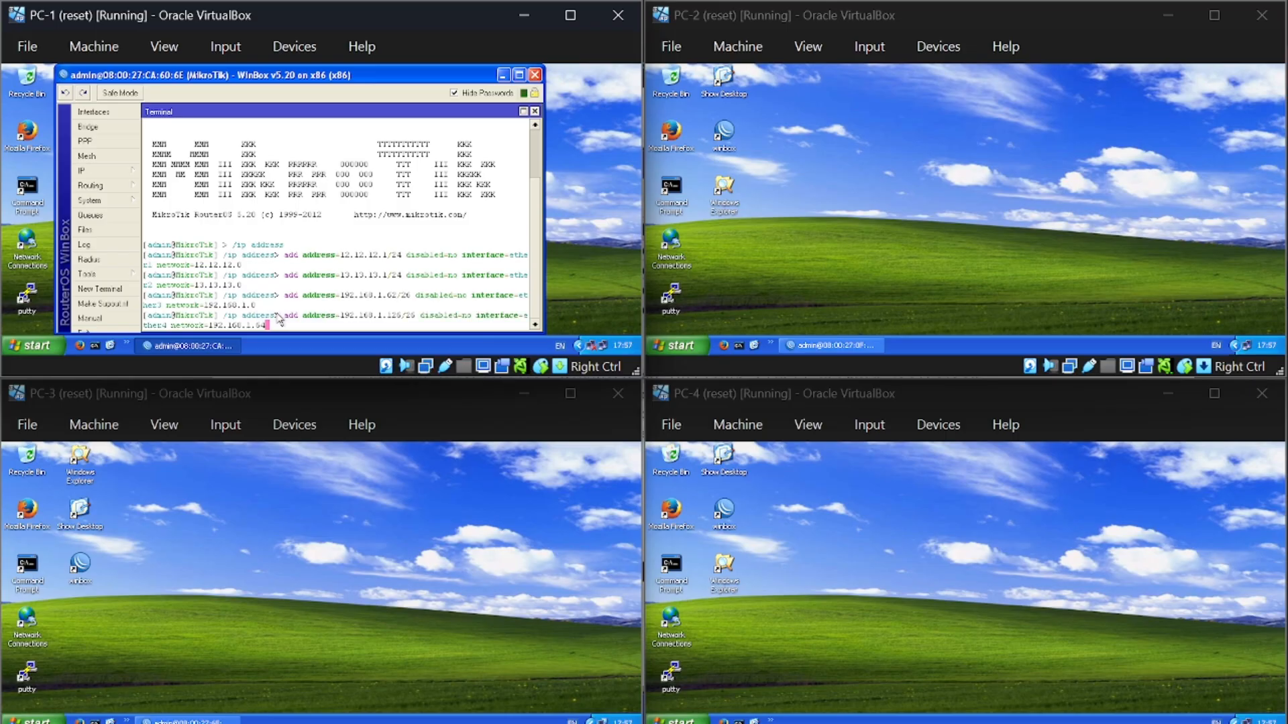
key(Return)
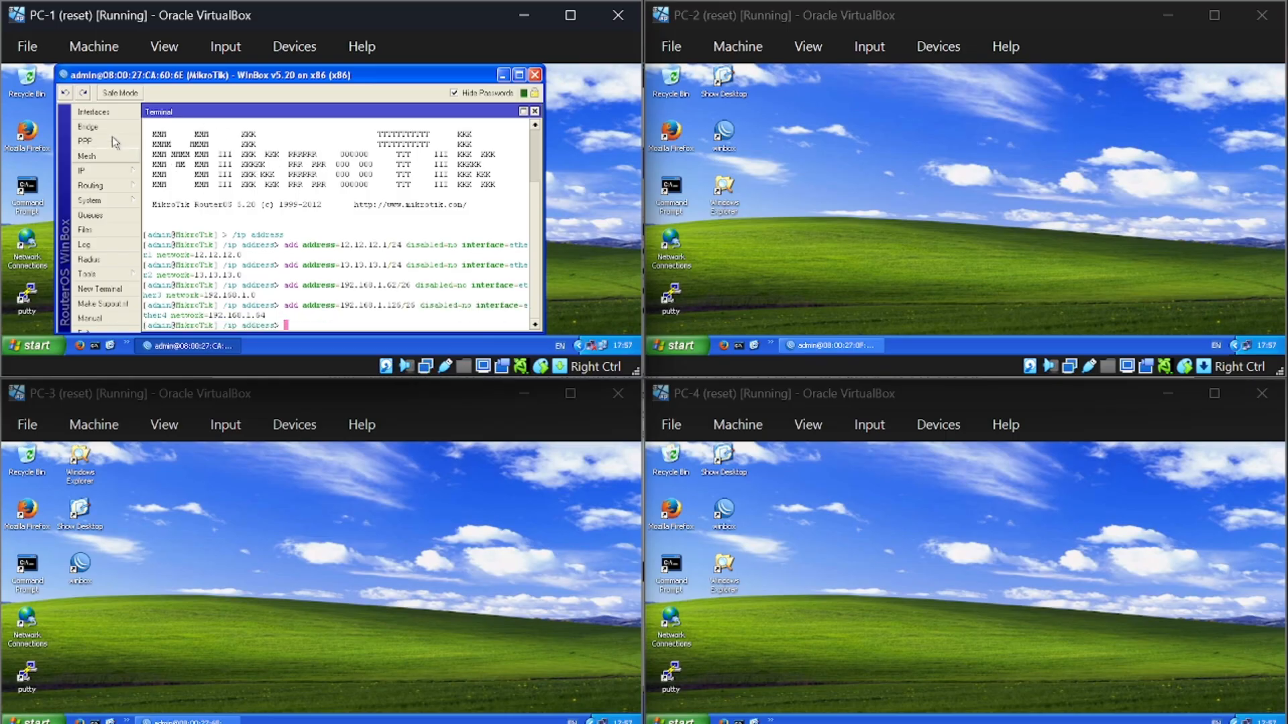
click(118, 171)
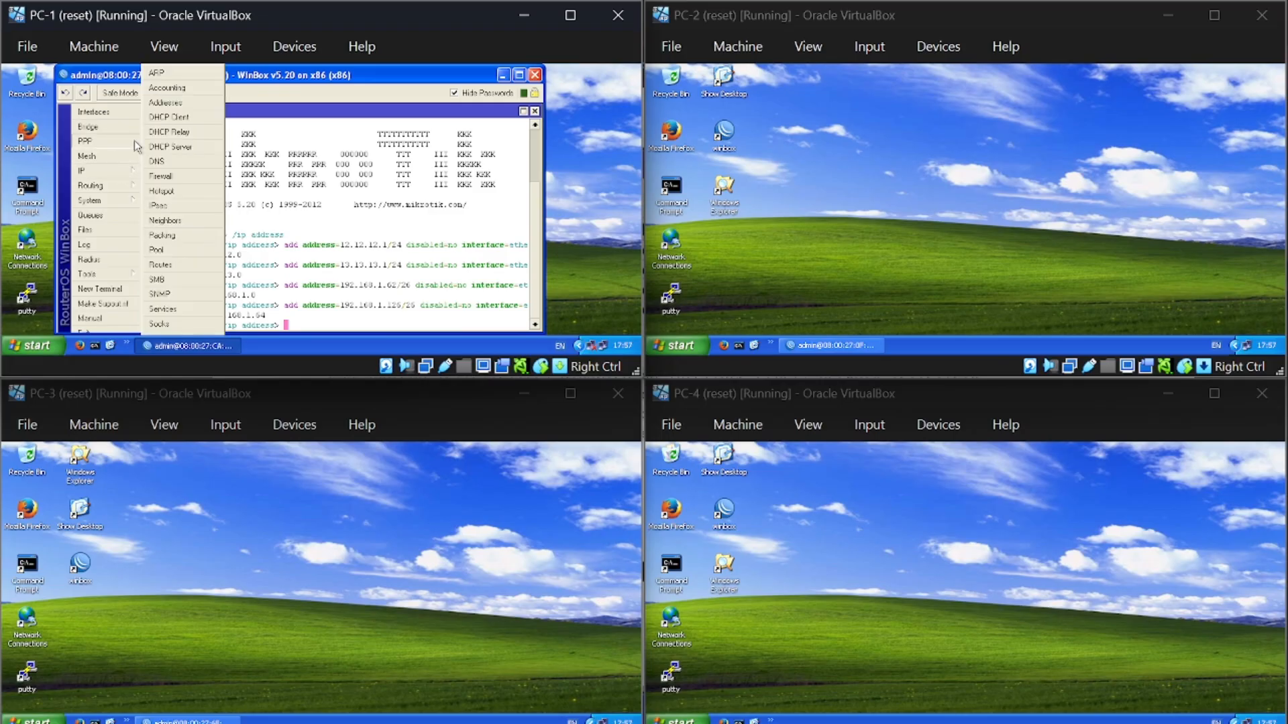
click(165, 110)
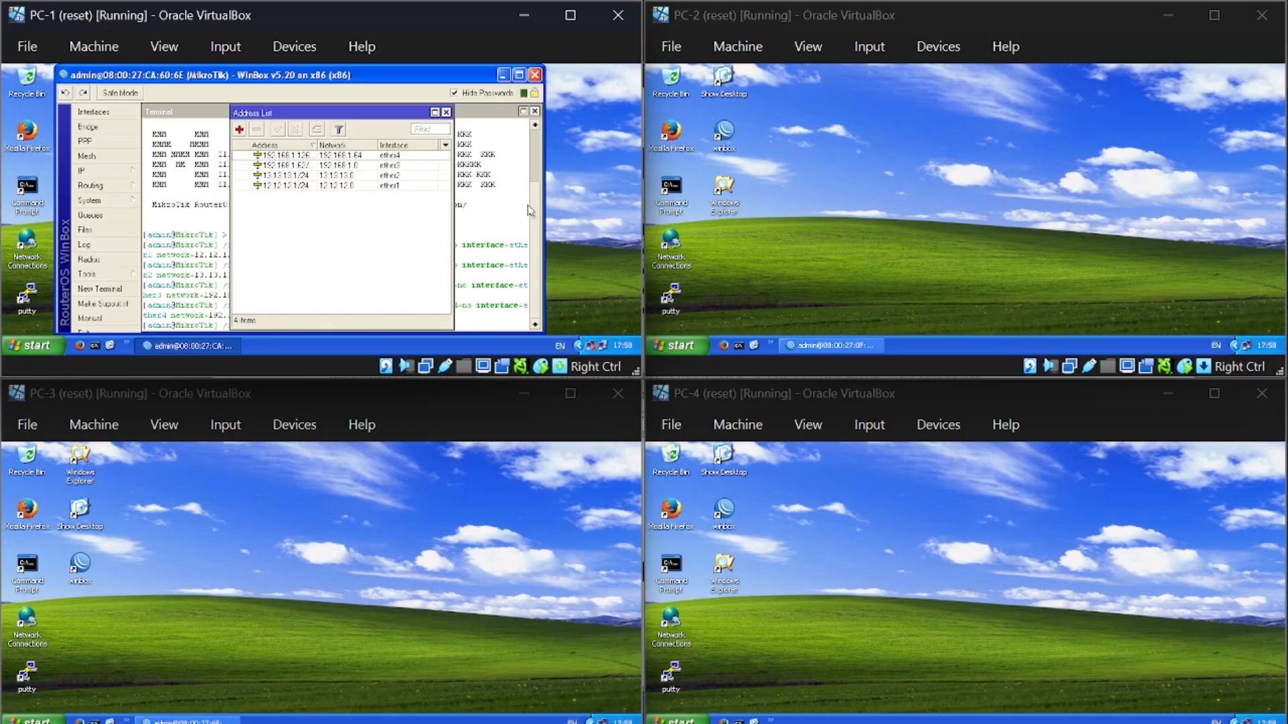
Switch to the PDF in the browser and select Router 2's /ip address command block with its three add address lines.
click(581, 221)
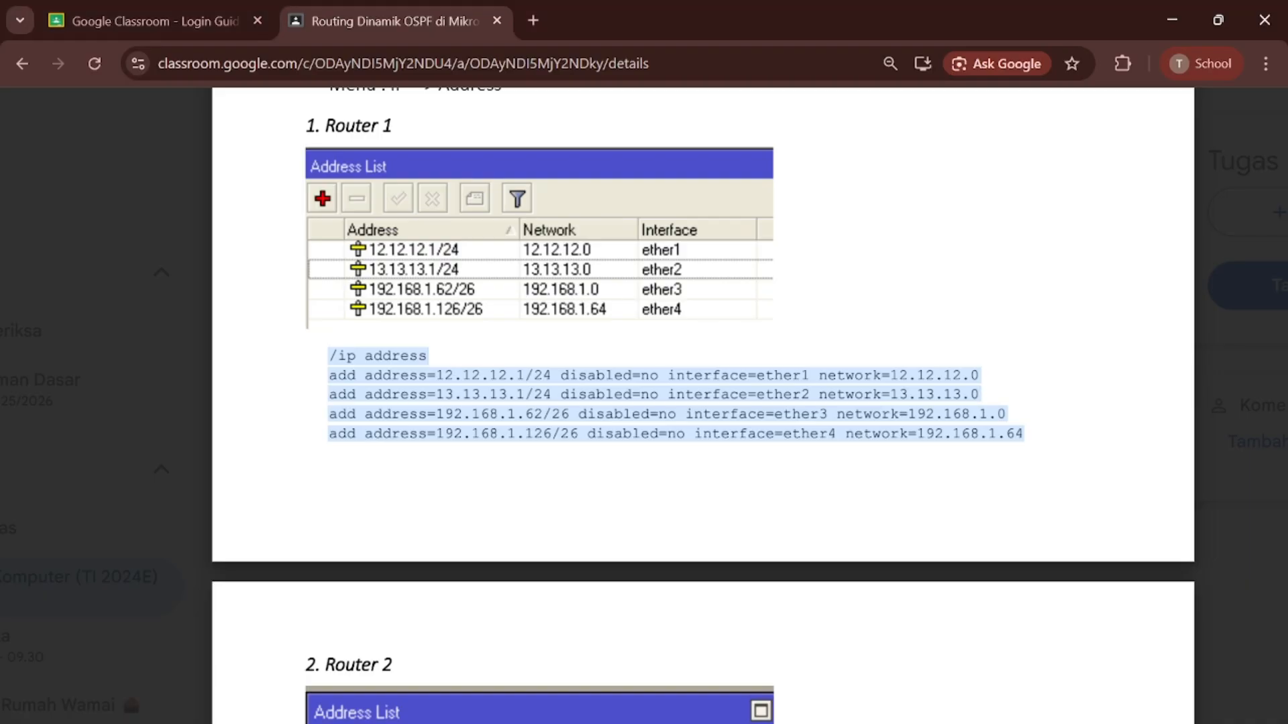
scroll(703, 403, down, 7)
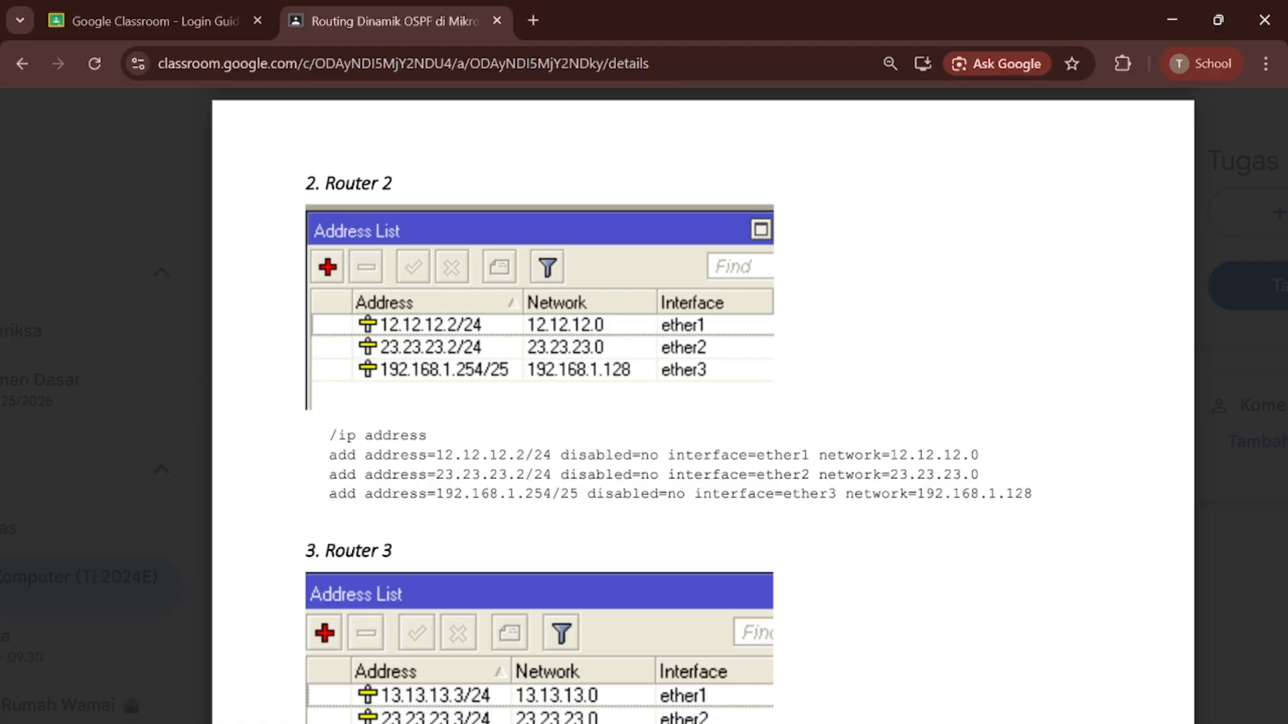
drag(328, 435, 1033, 493)
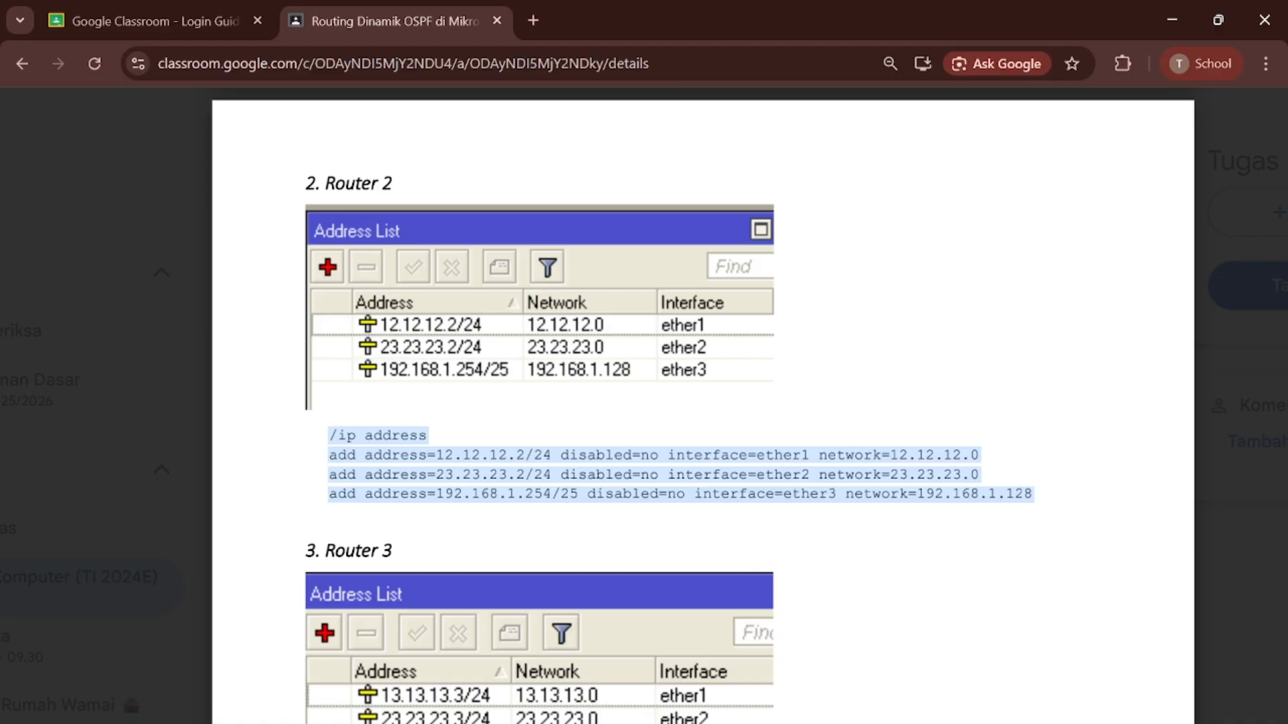
mouse_move(890, 723)
mouse_move(932, 723)
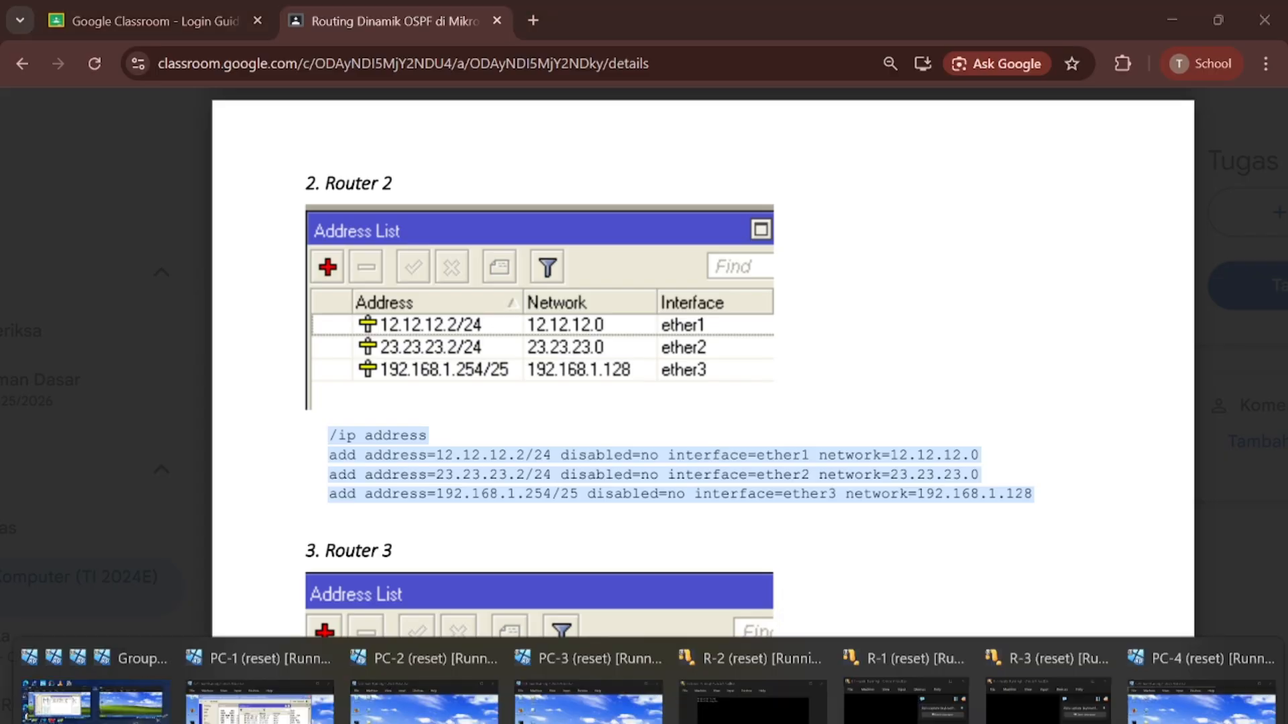
On PC-3, restart WinBox, reconnect to the discovered MikroTik router by its MAC address as admin, and open its IP address list.
click(114, 674)
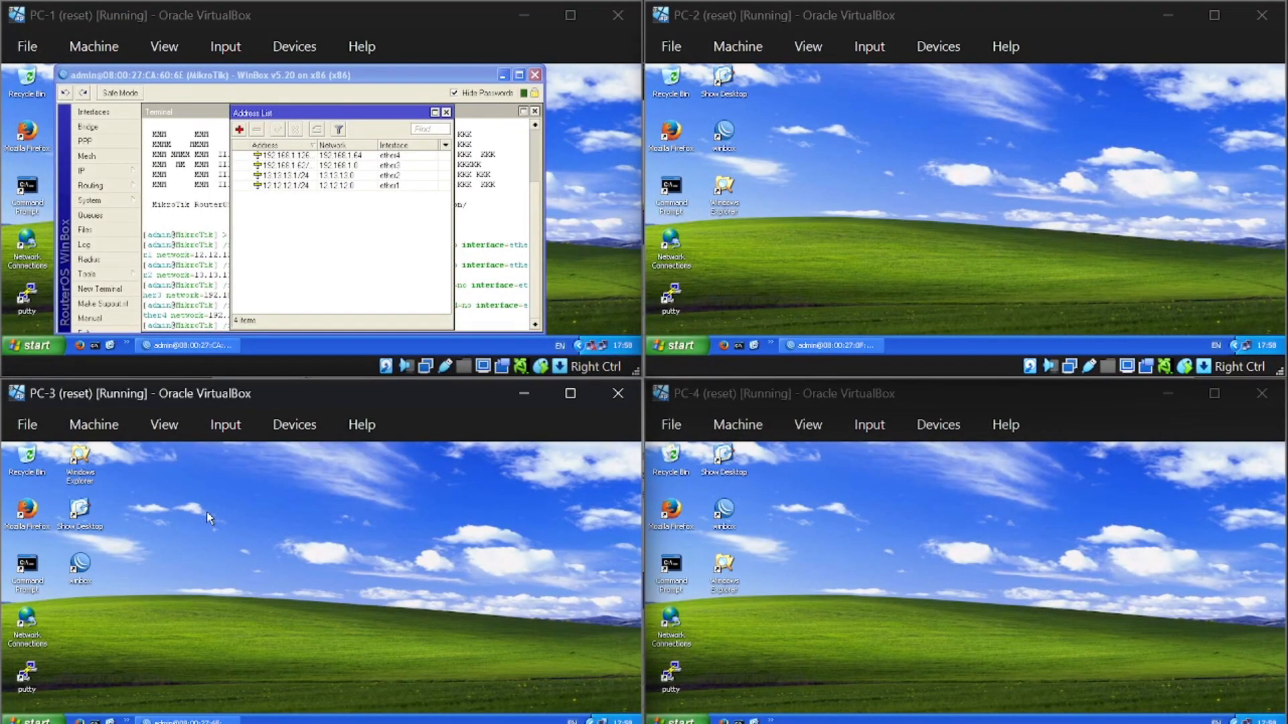
double_click(77, 582)
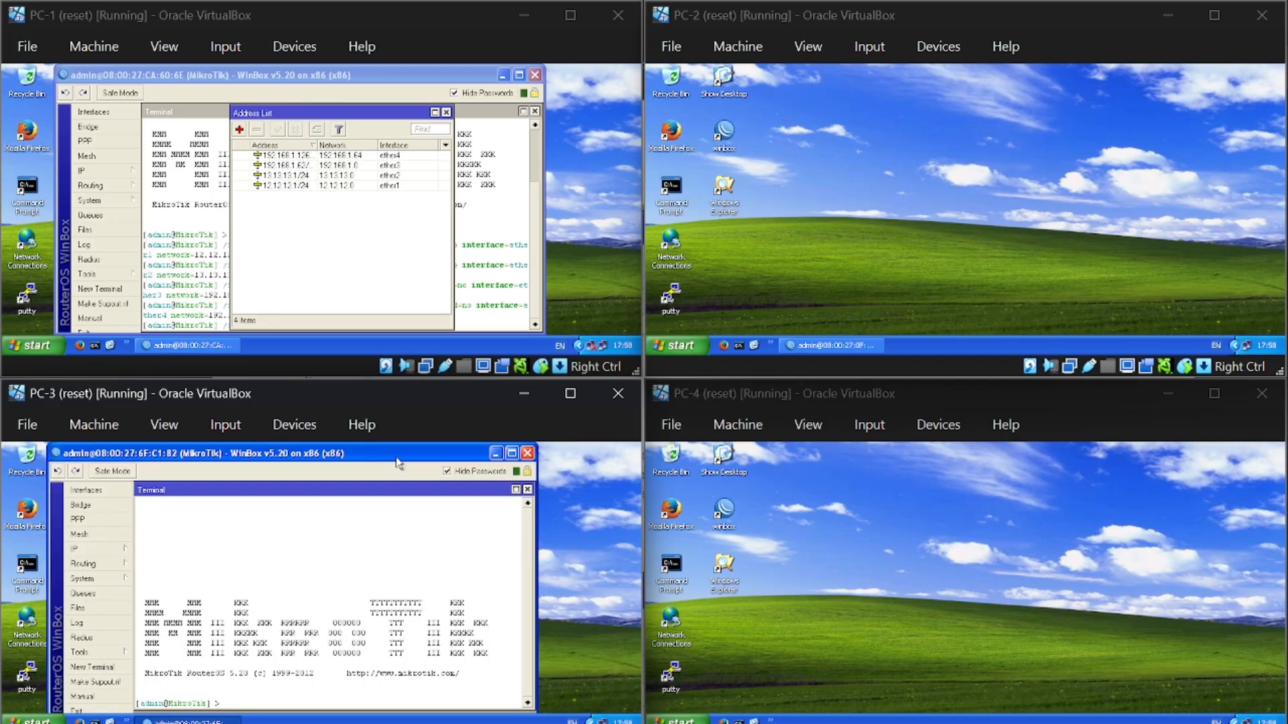
click(527, 454)
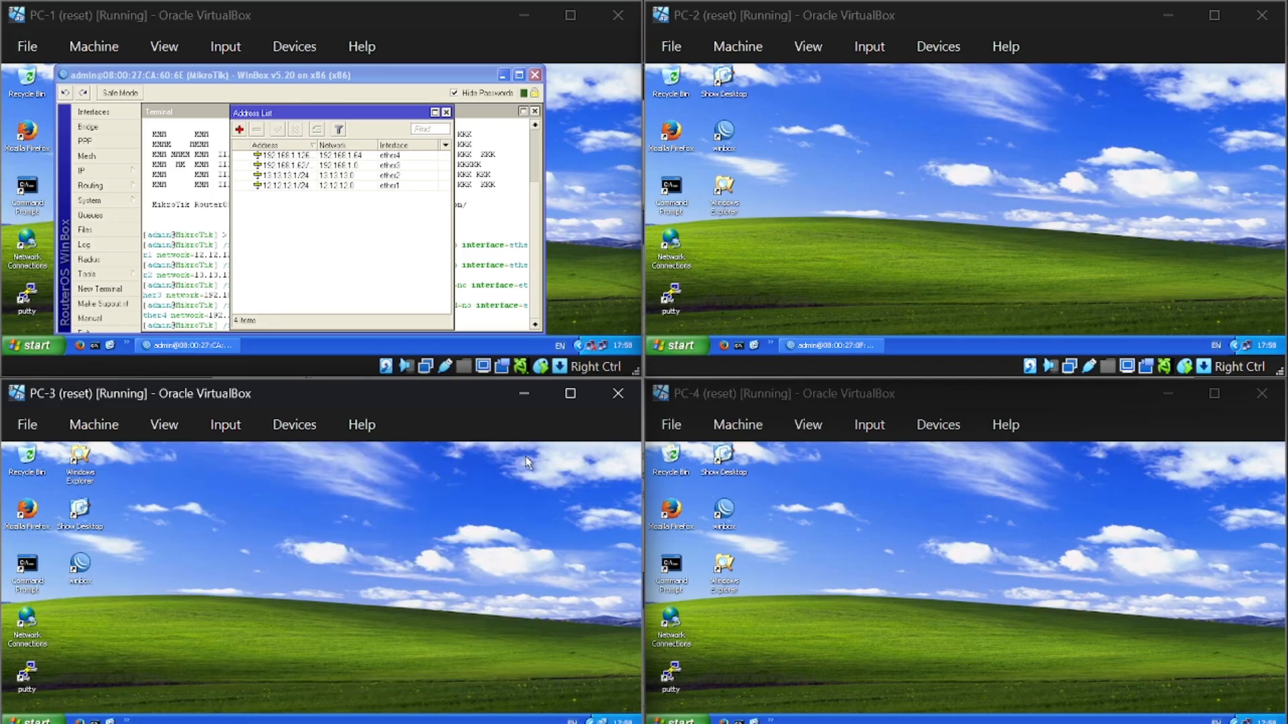
double_click(80, 567)
click(169, 476)
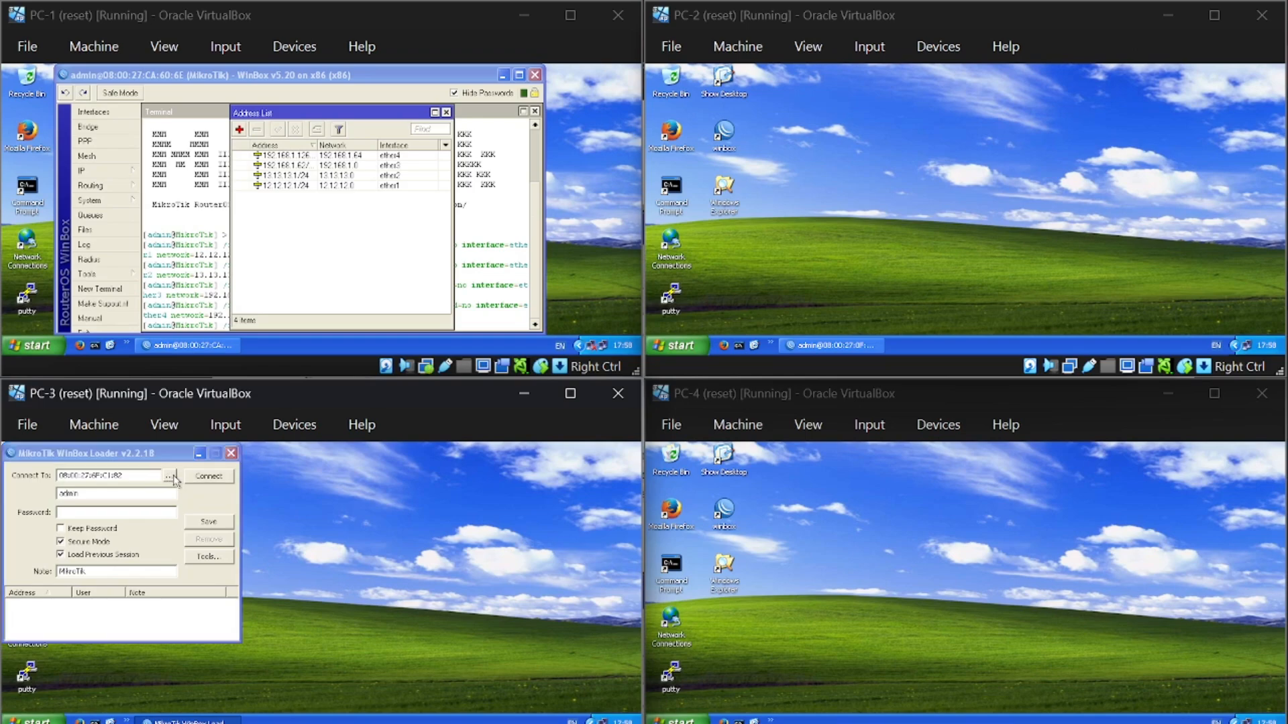
click(100, 504)
click(205, 480)
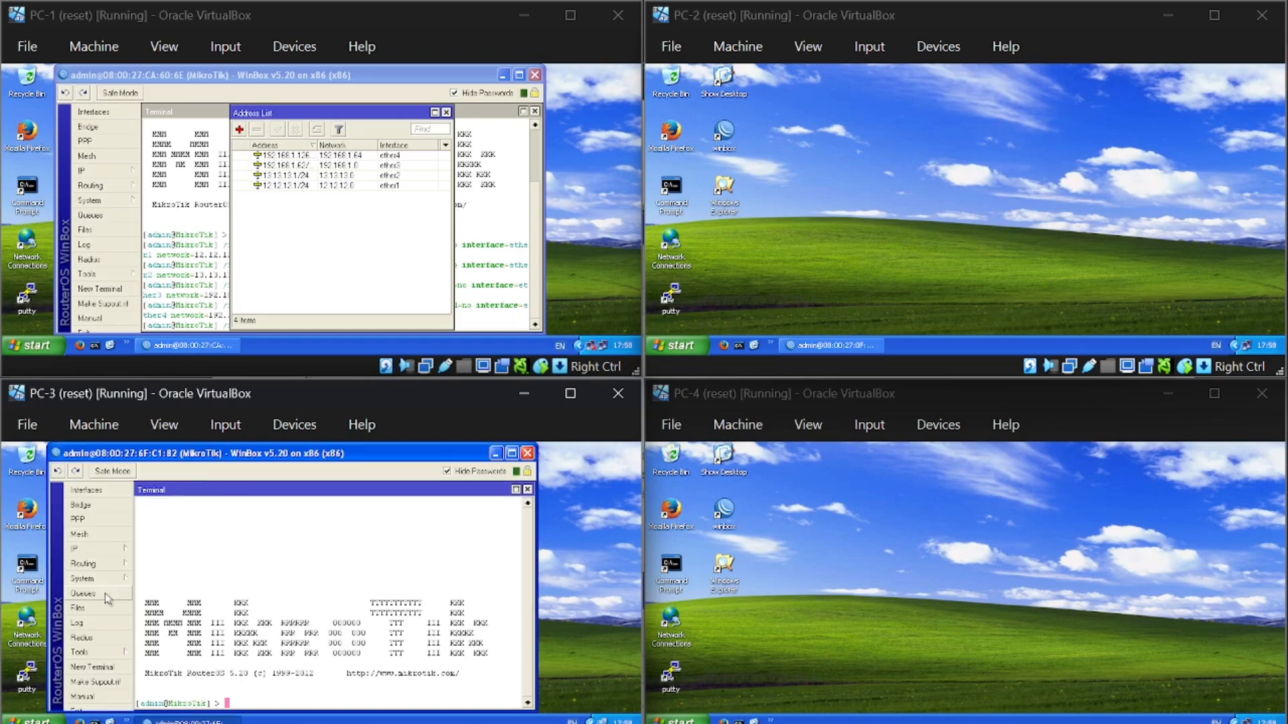
click(111, 550)
click(157, 482)
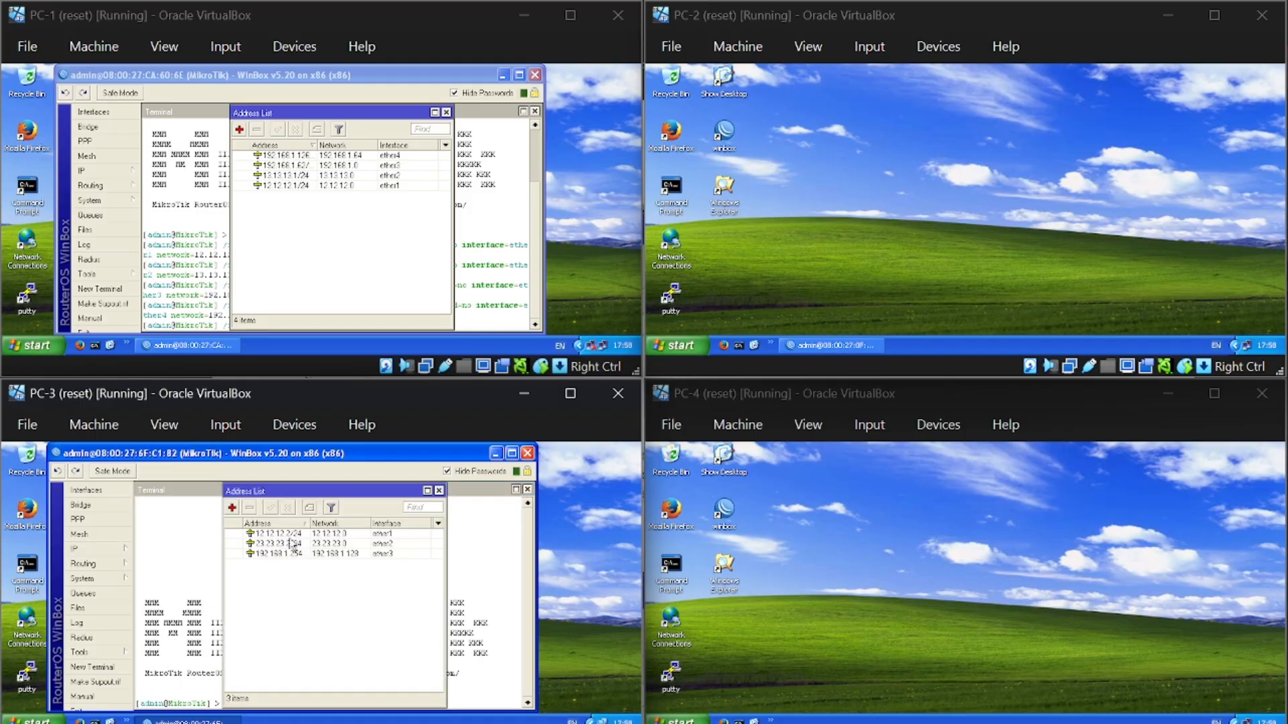
click(231, 508)
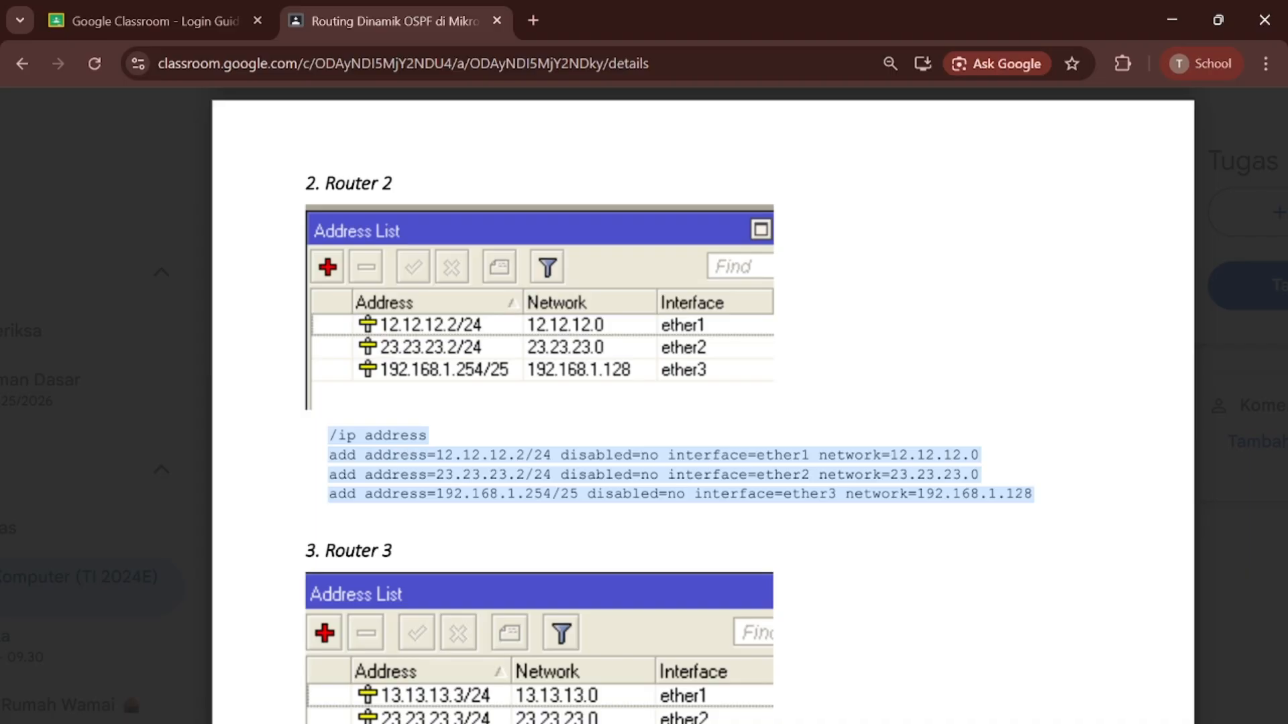
click(94, 677)
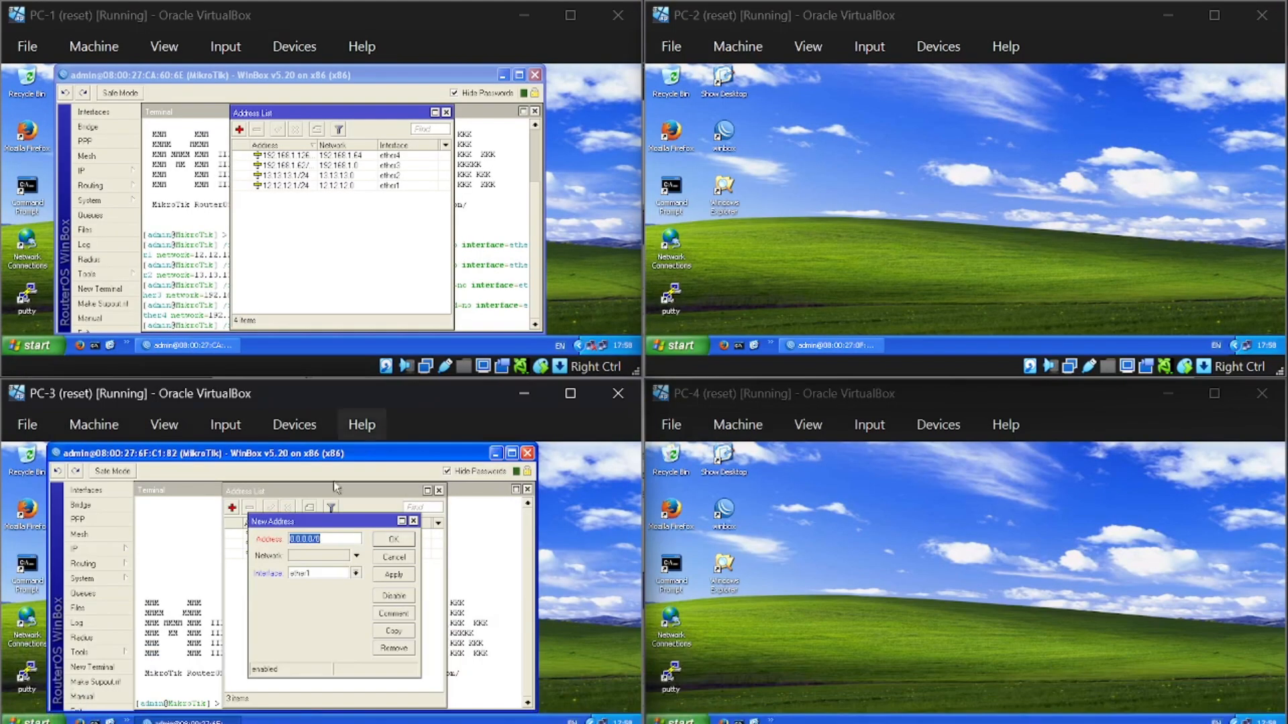
click(324, 538)
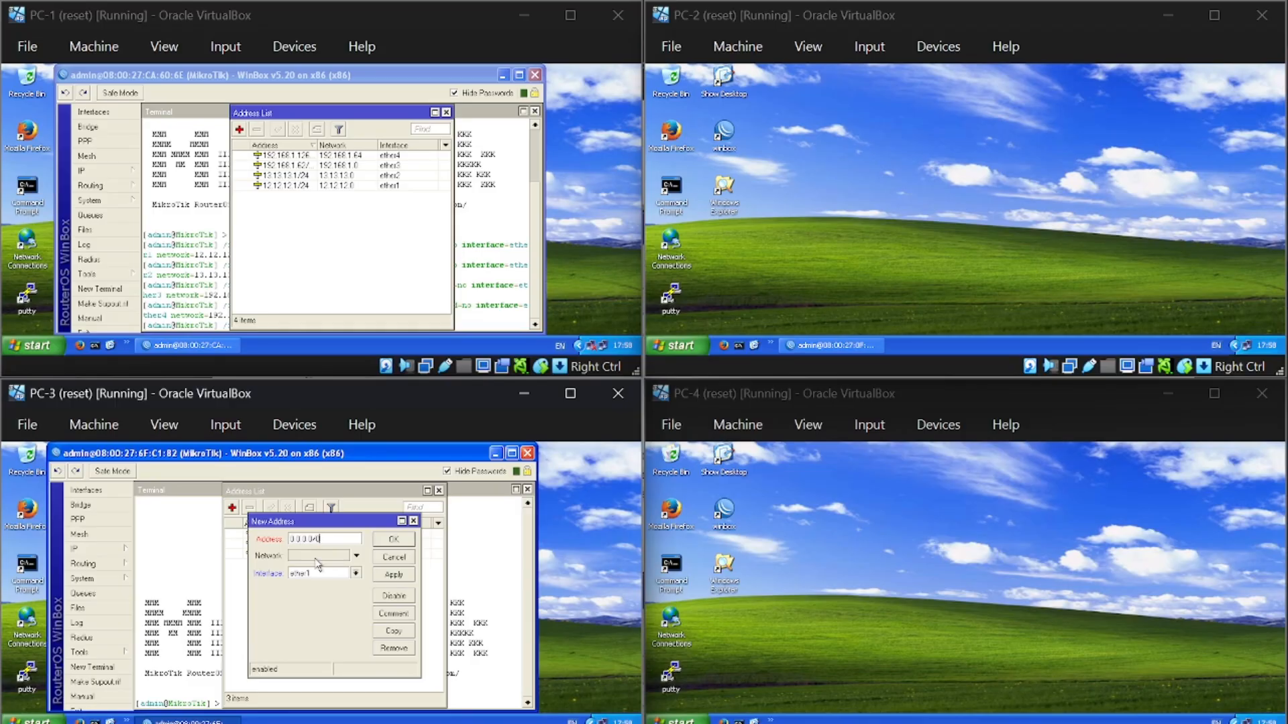
click(317, 562)
click(323, 574)
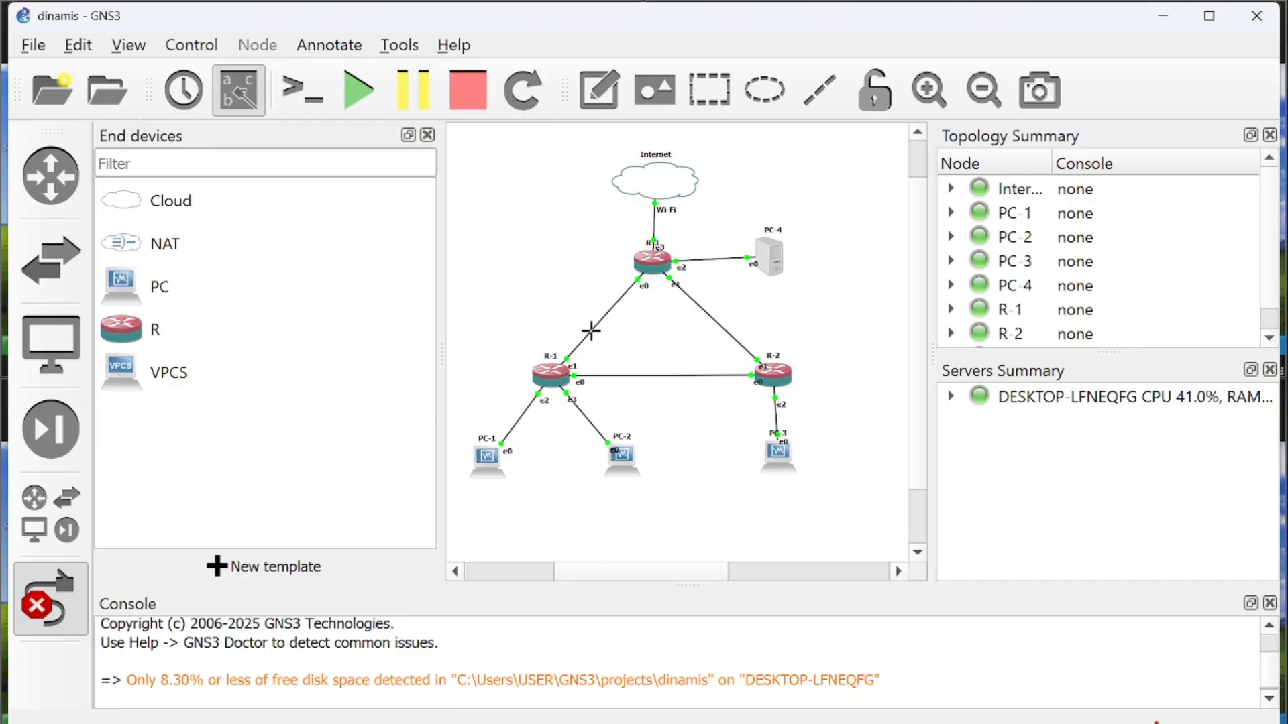
scroll(596, 394, up, 3)
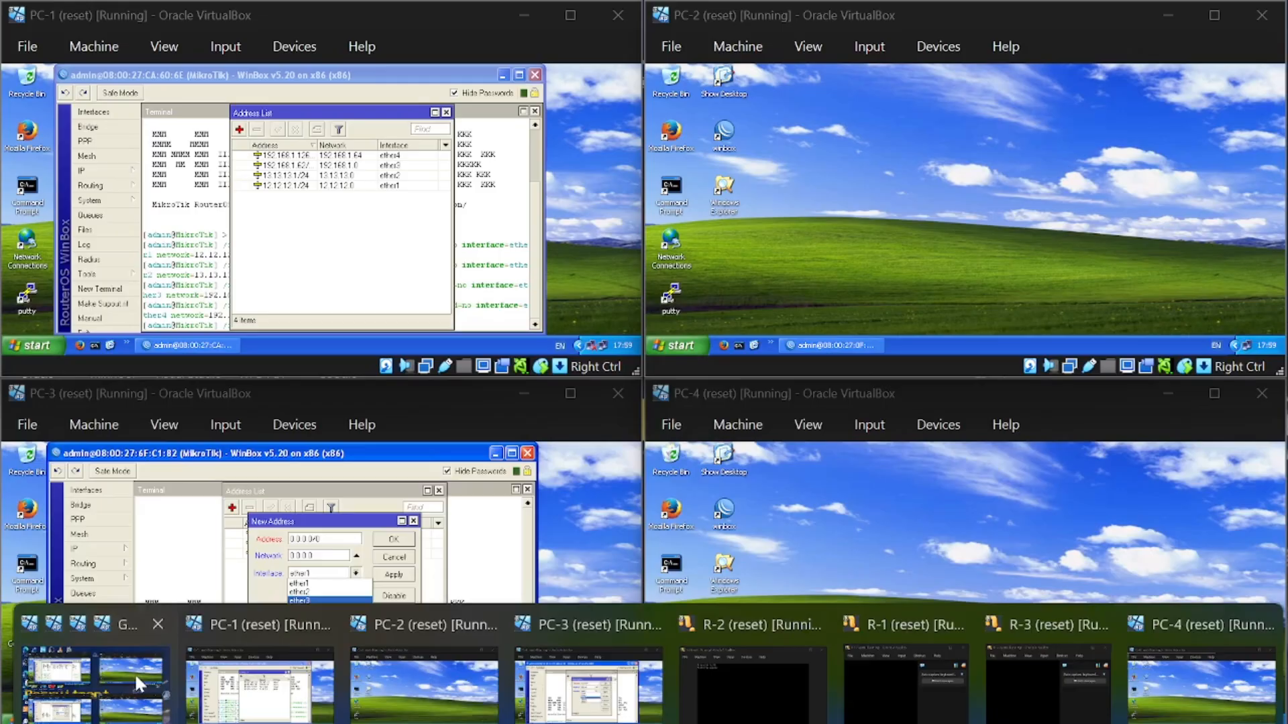
click(100, 674)
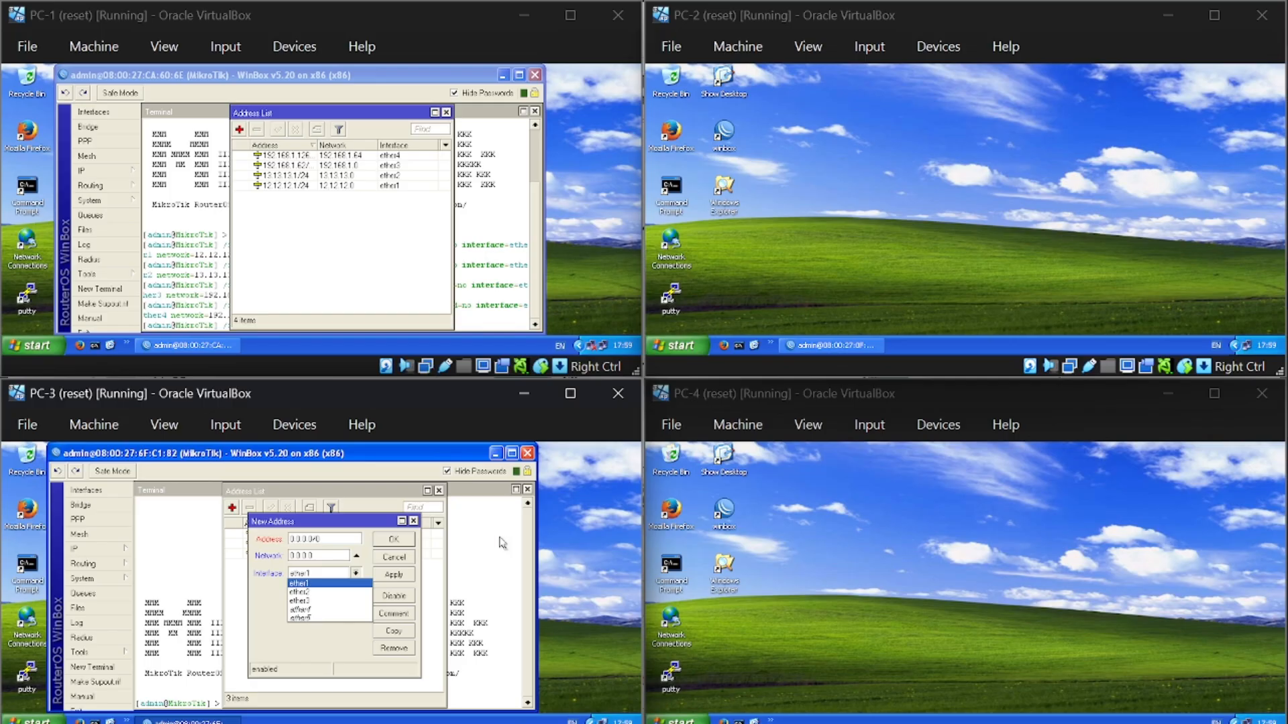
key(alt+Tab)
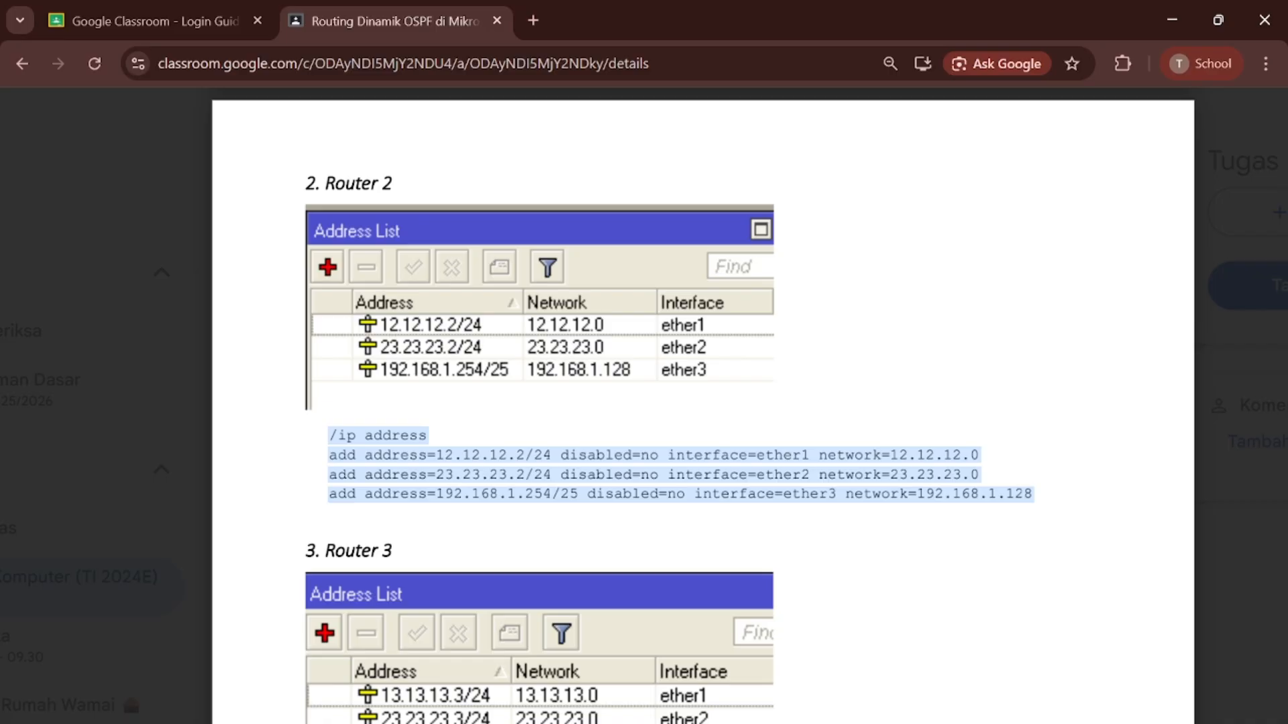
click(24, 615)
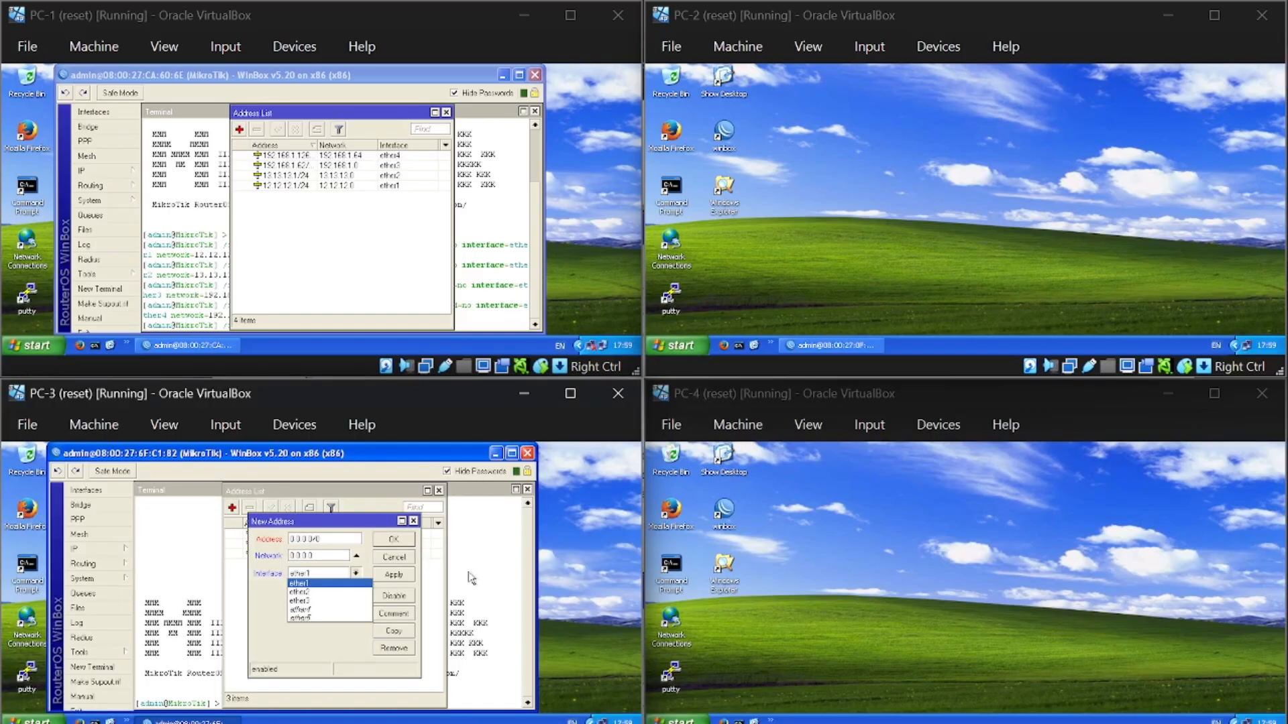
click(464, 548)
click(413, 521)
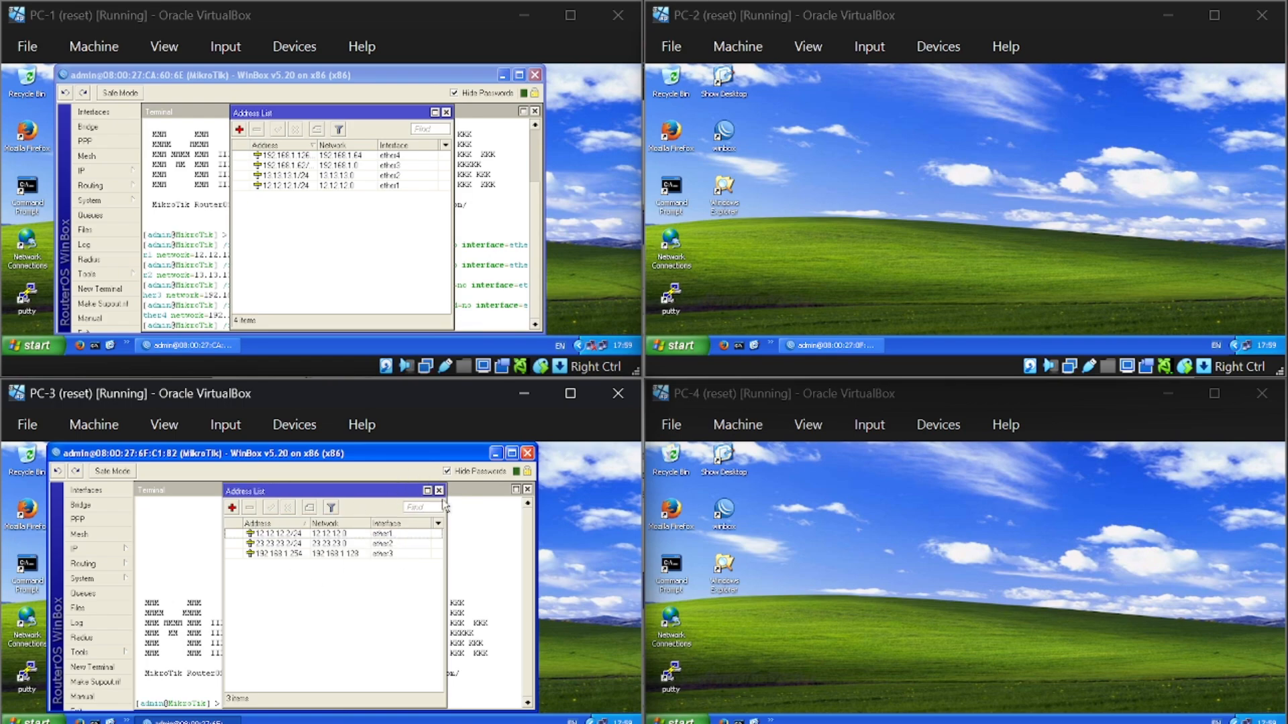
On PC-4, connect WinBox to the discovered MikroTik router by its MAC address as admin and examine its IP address list.
double_click(722, 511)
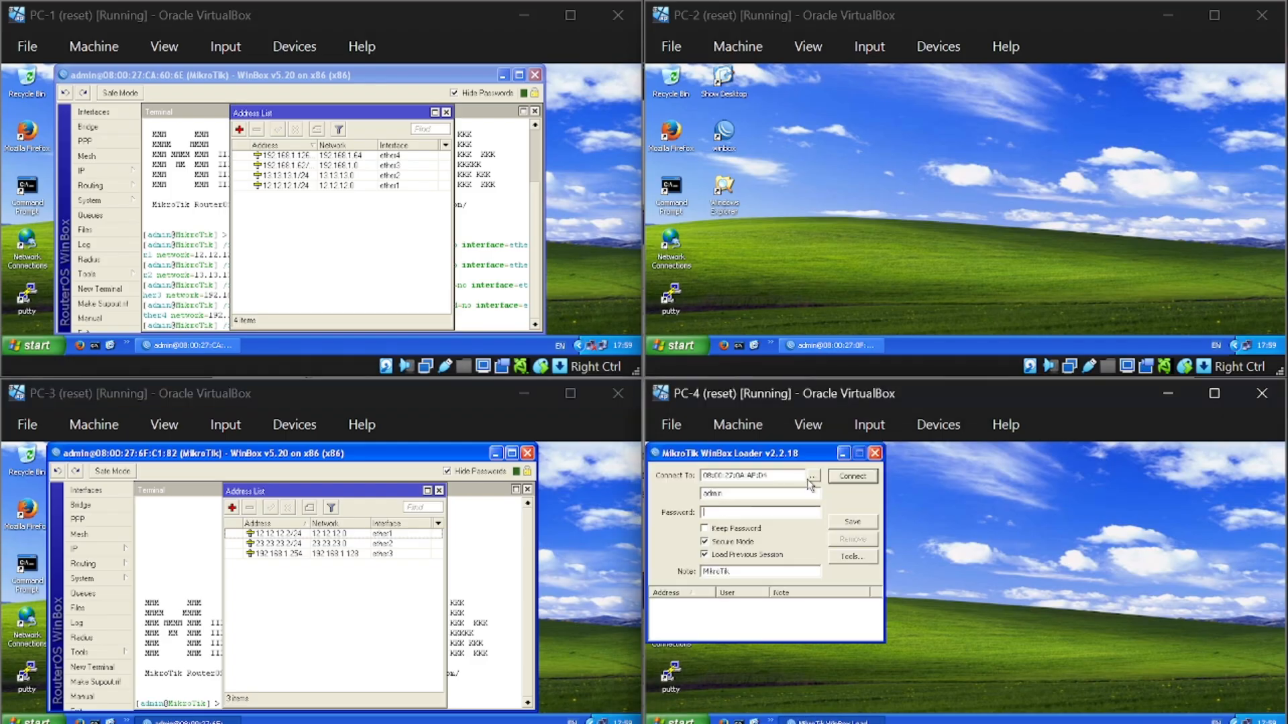
click(811, 478)
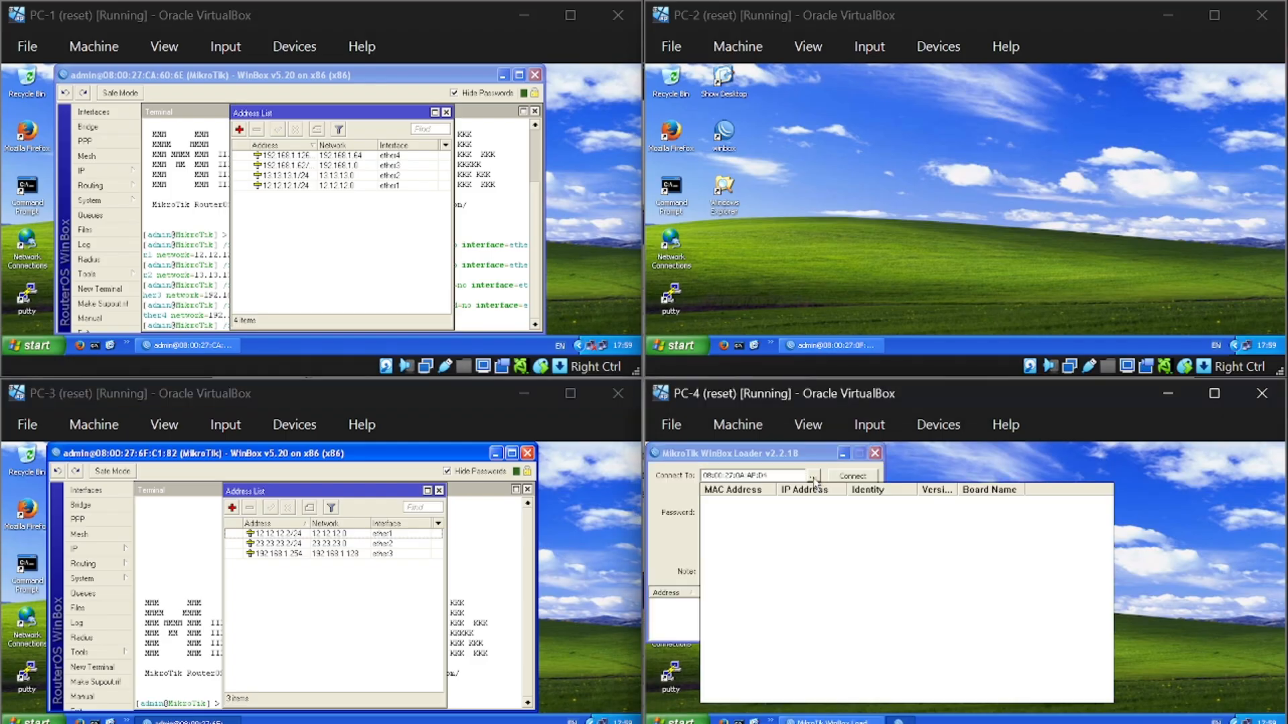
click(749, 504)
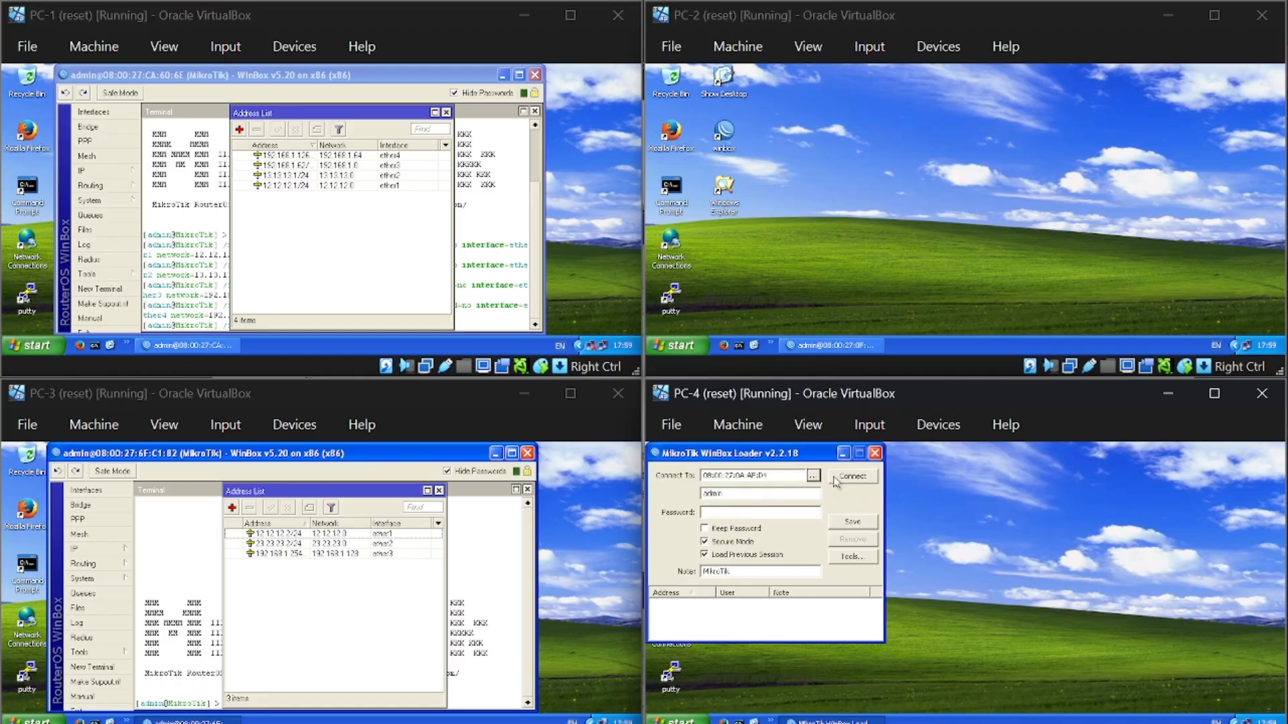
click(836, 478)
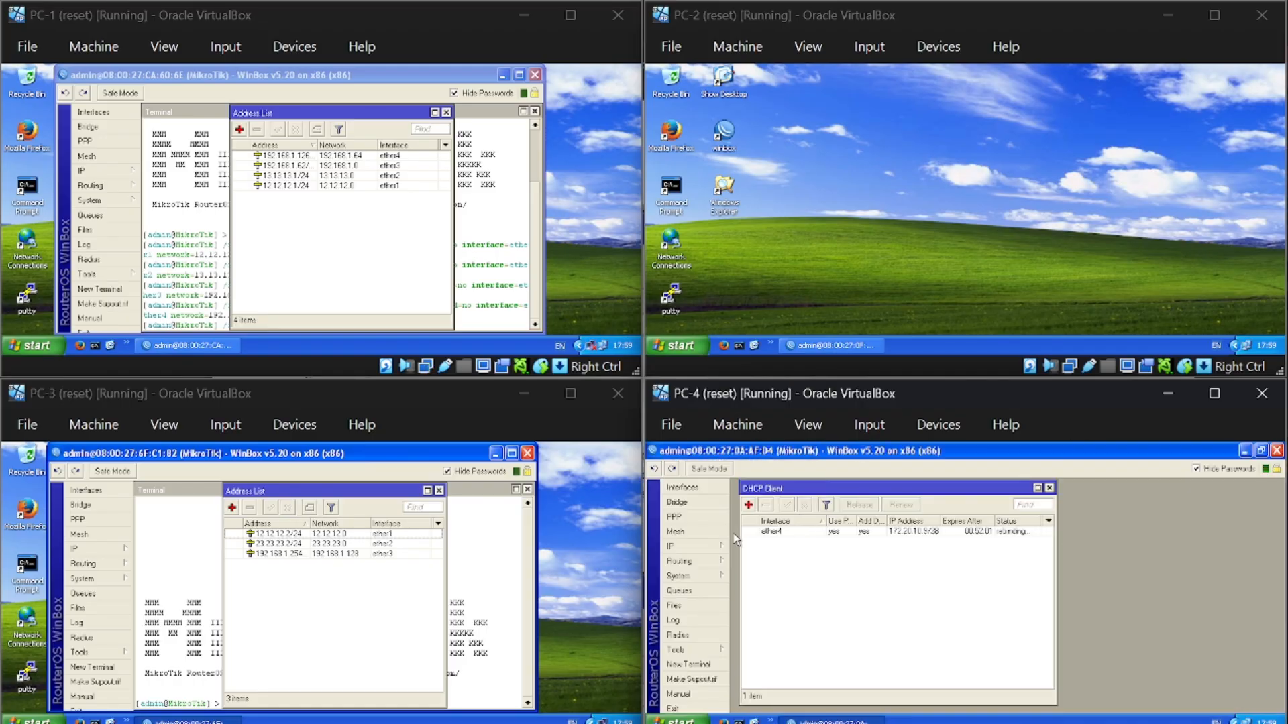
click(694, 546)
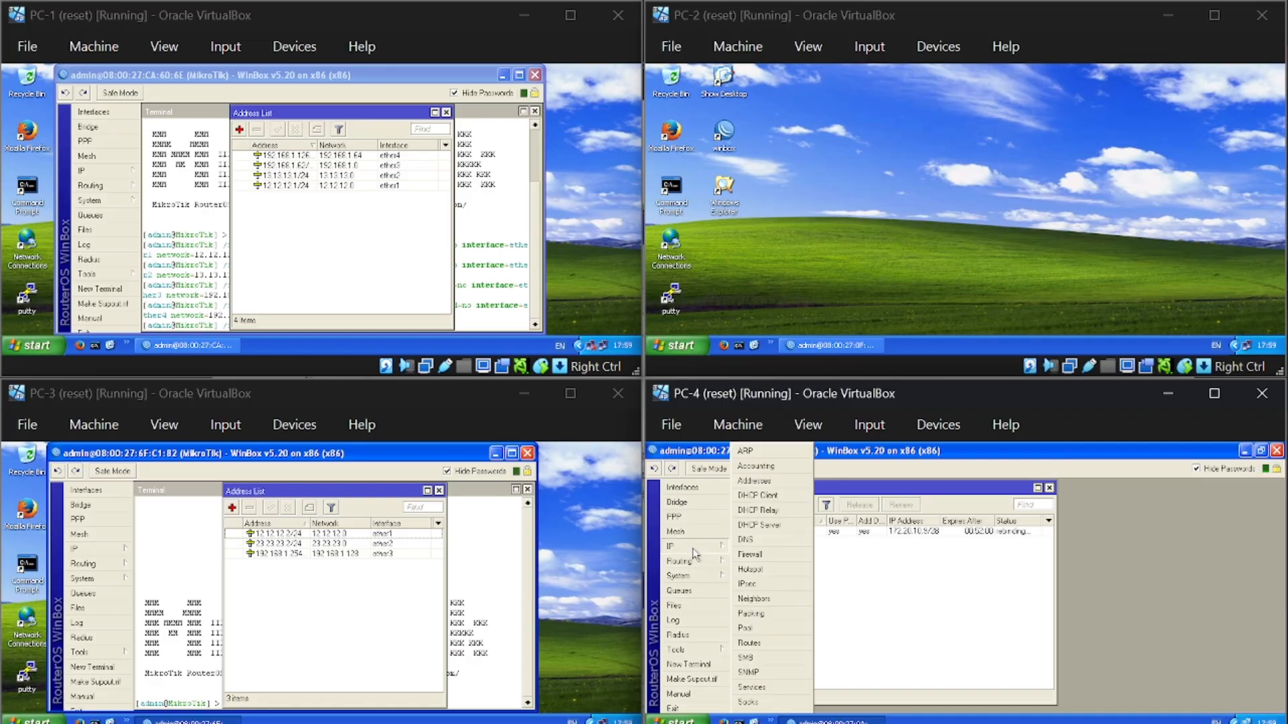
click(767, 486)
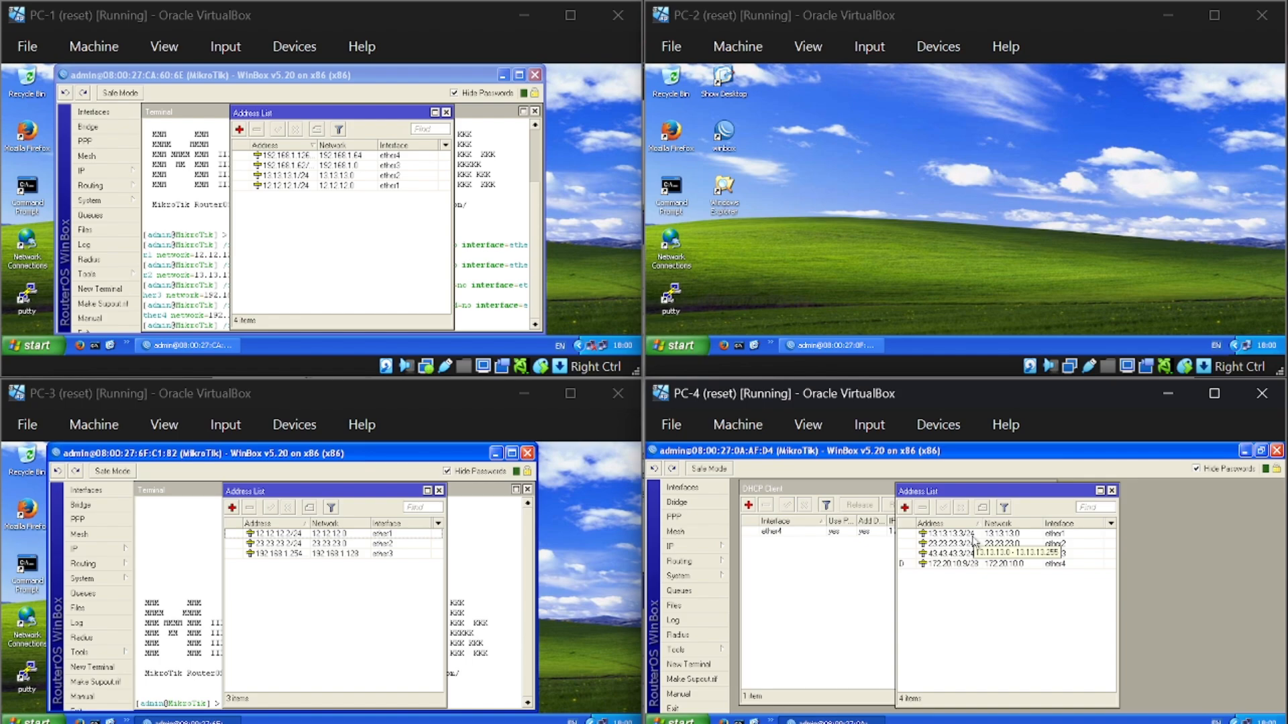
Close the address list, the DHCP client window and the WinBox session on PC-4.
click(1112, 490)
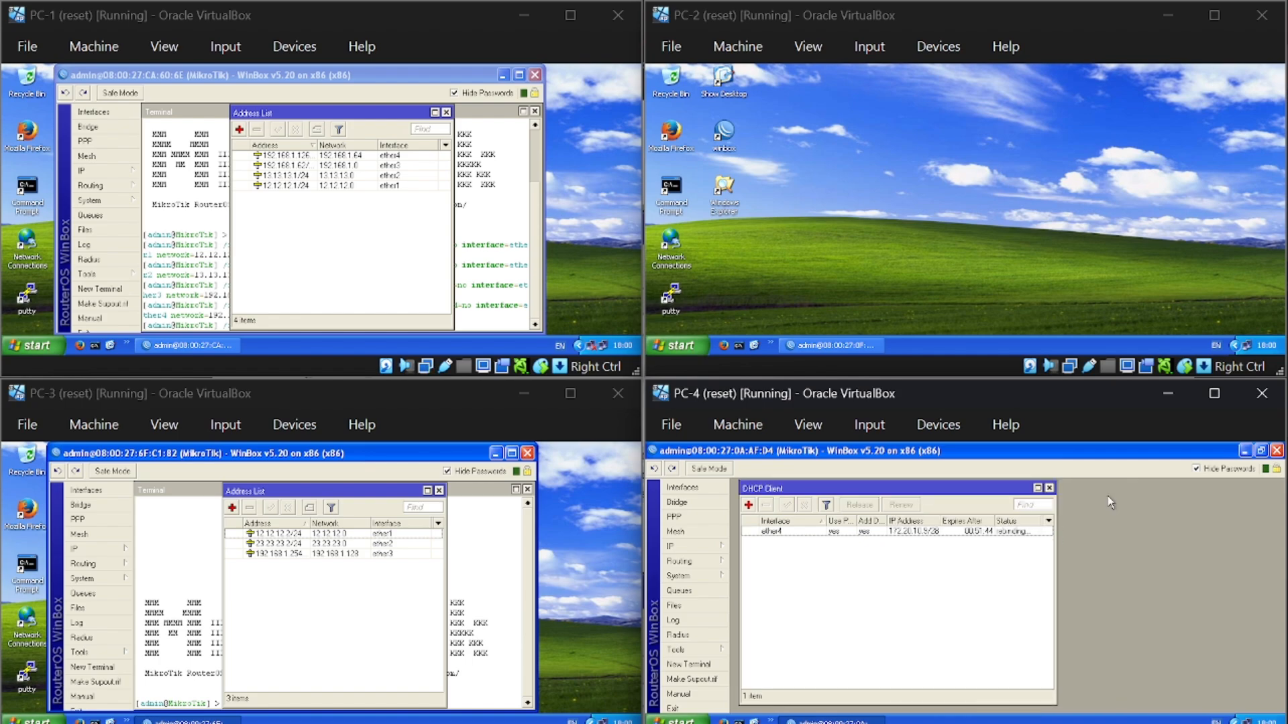
click(1049, 489)
click(1276, 450)
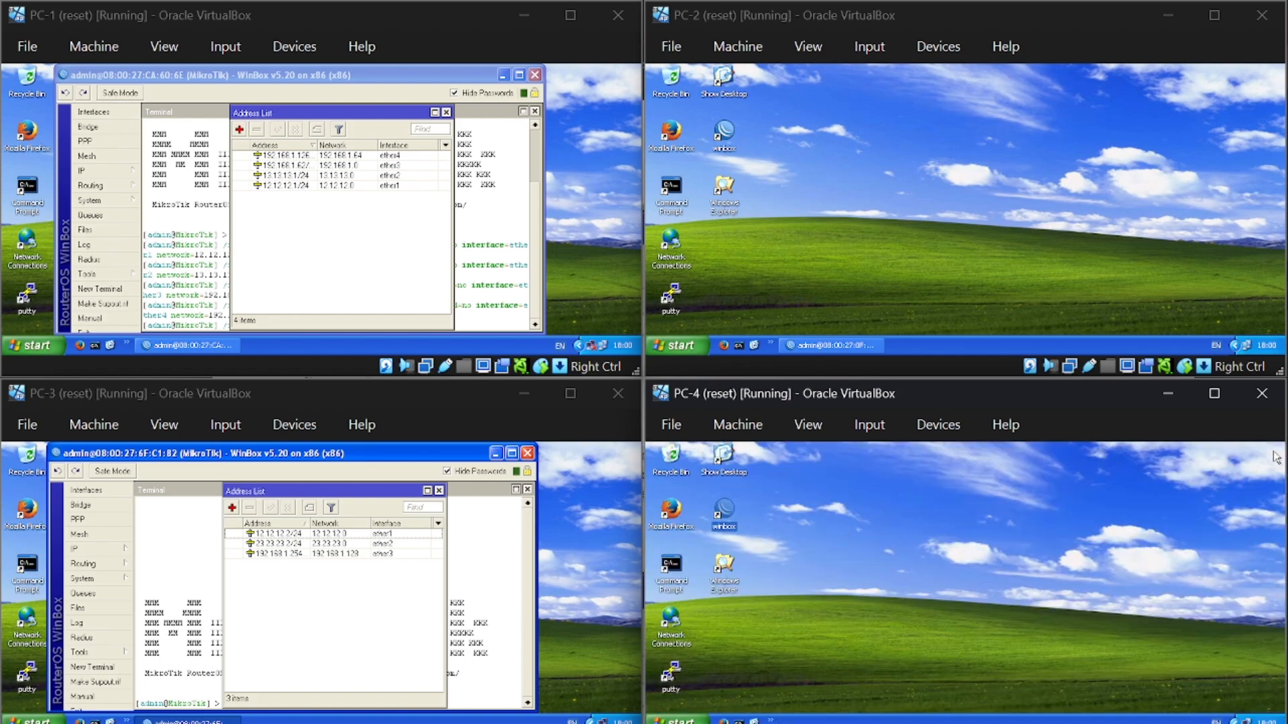
Close the address list and WinBox session on PC-1, and close the WinBox session on PC-3.
click(447, 114)
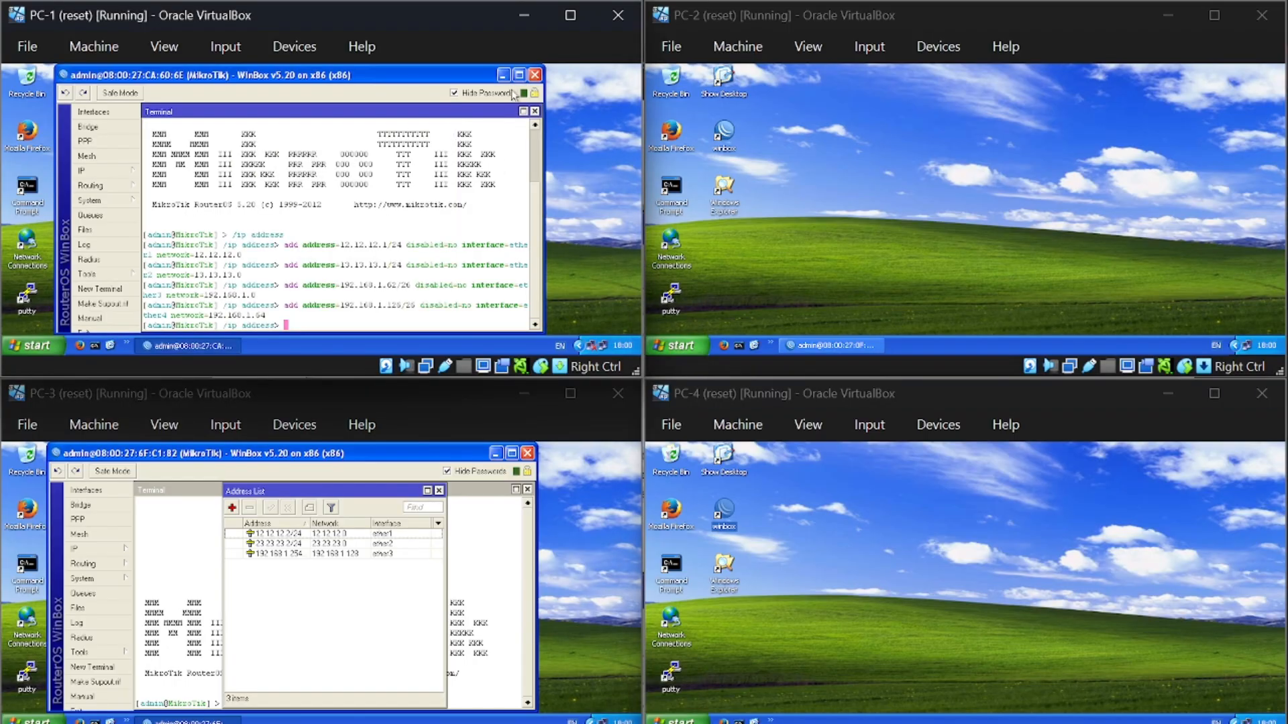
click(535, 74)
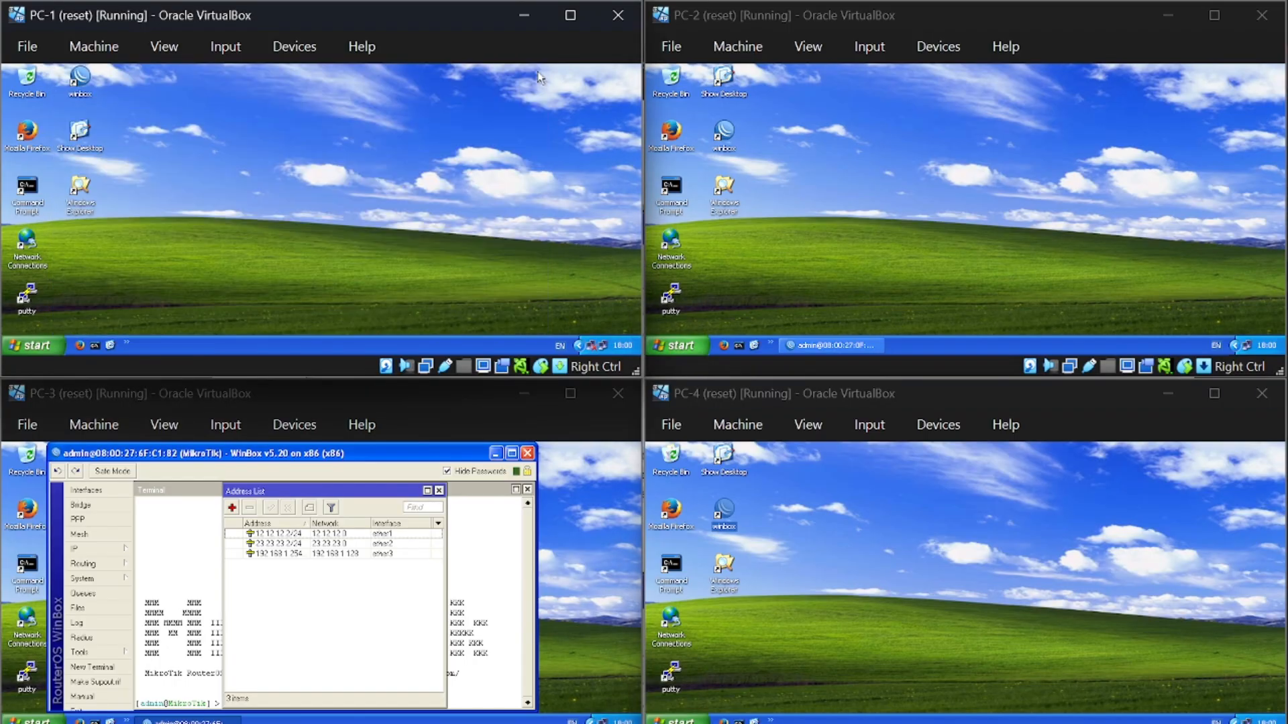
click(529, 452)
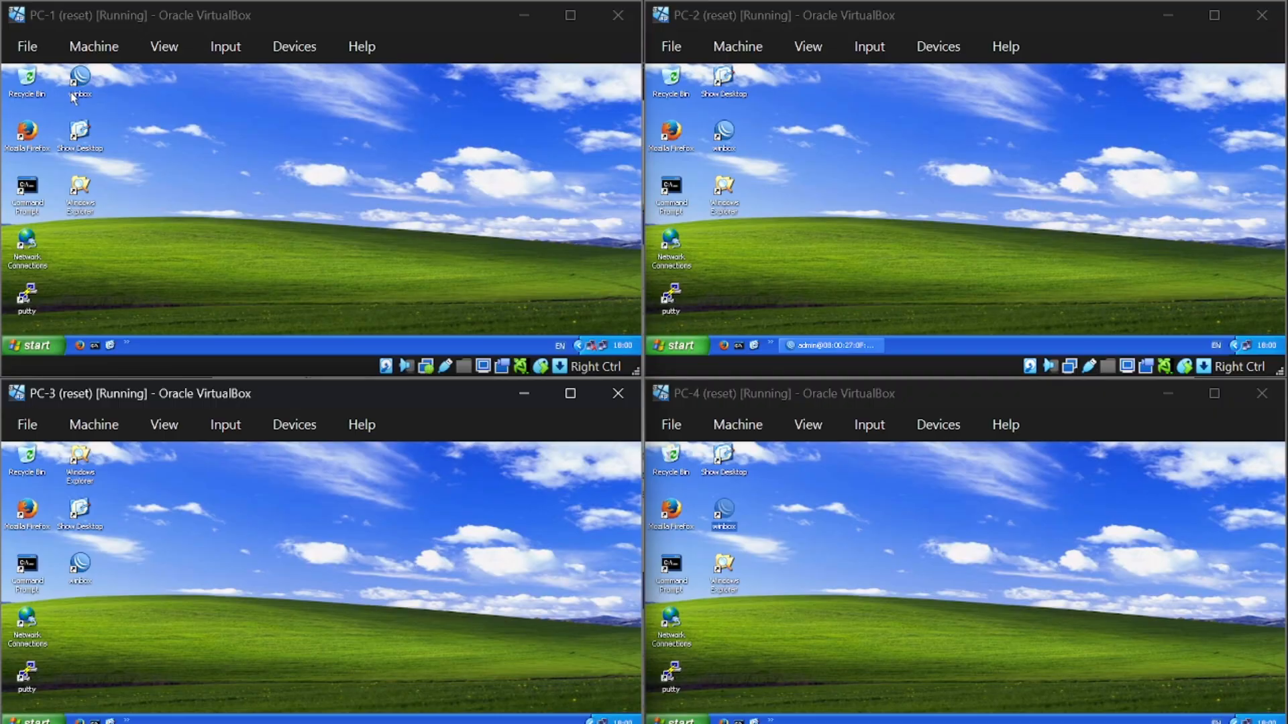
On PC-1, inspect the local area connection's TCP/IP properties, including the manual IP address option, and leave without saving.
double_click(596, 346)
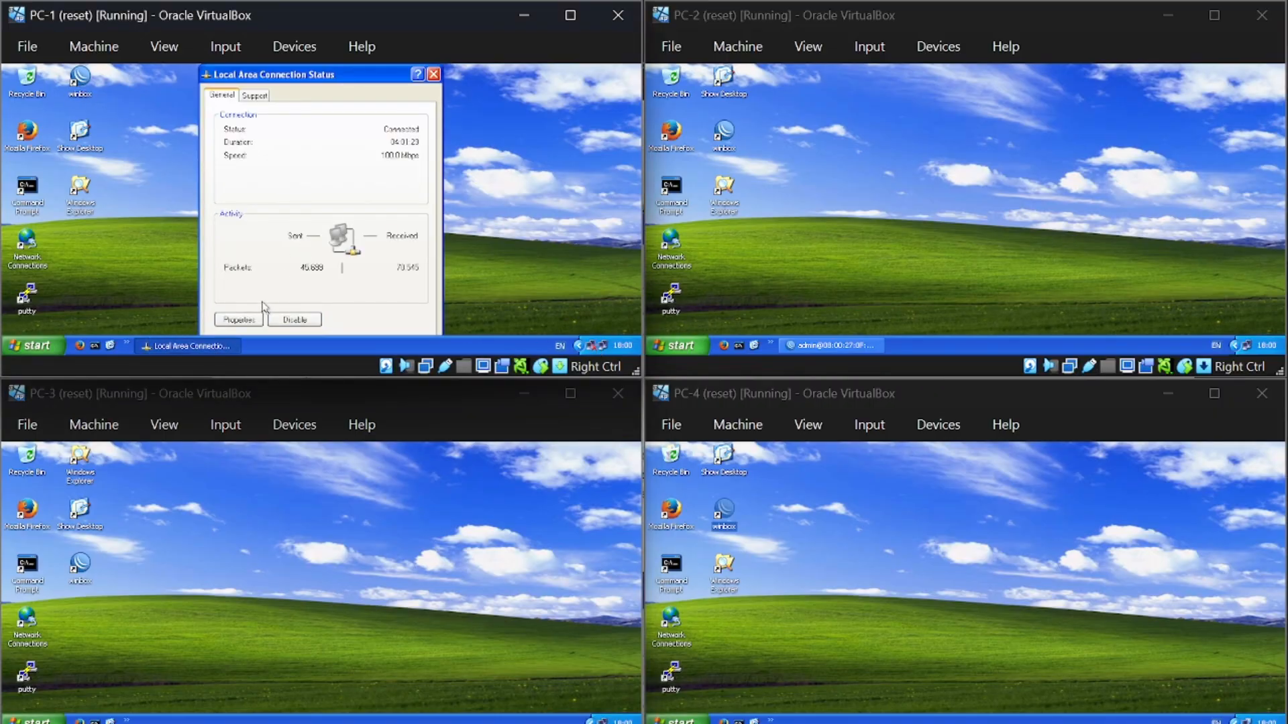
click(239, 320)
click(156, 205)
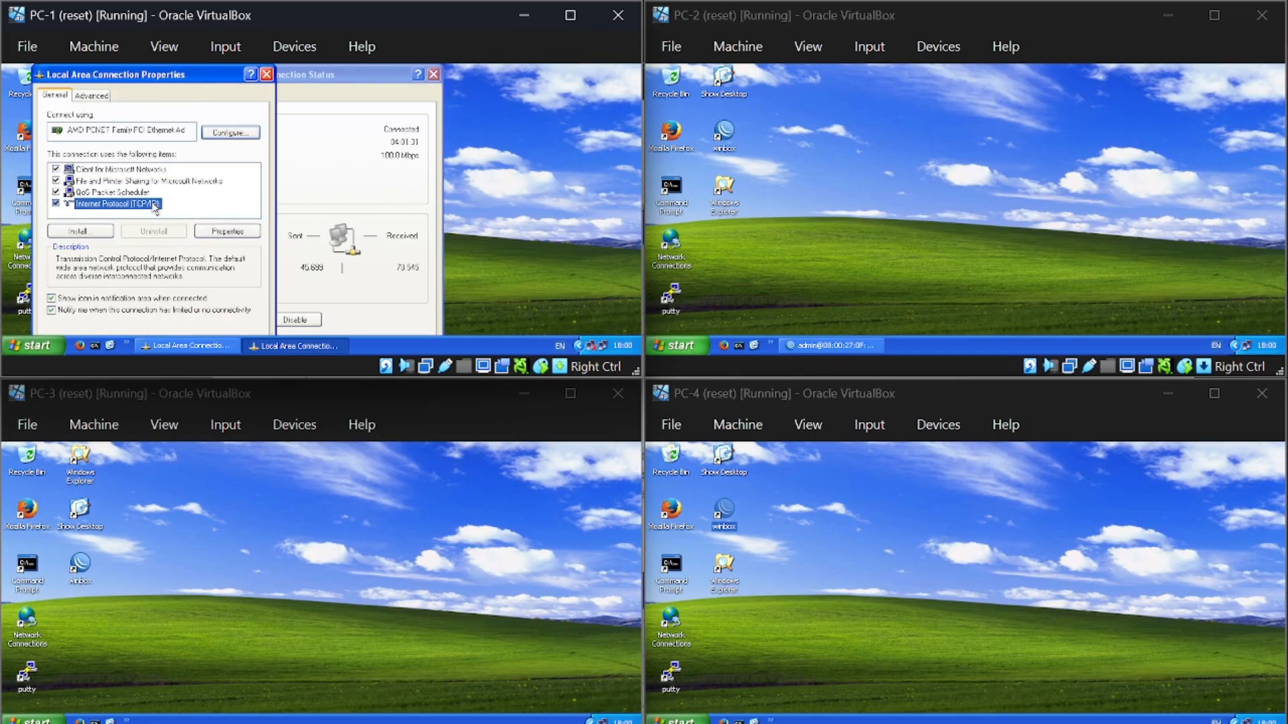
click(202, 232)
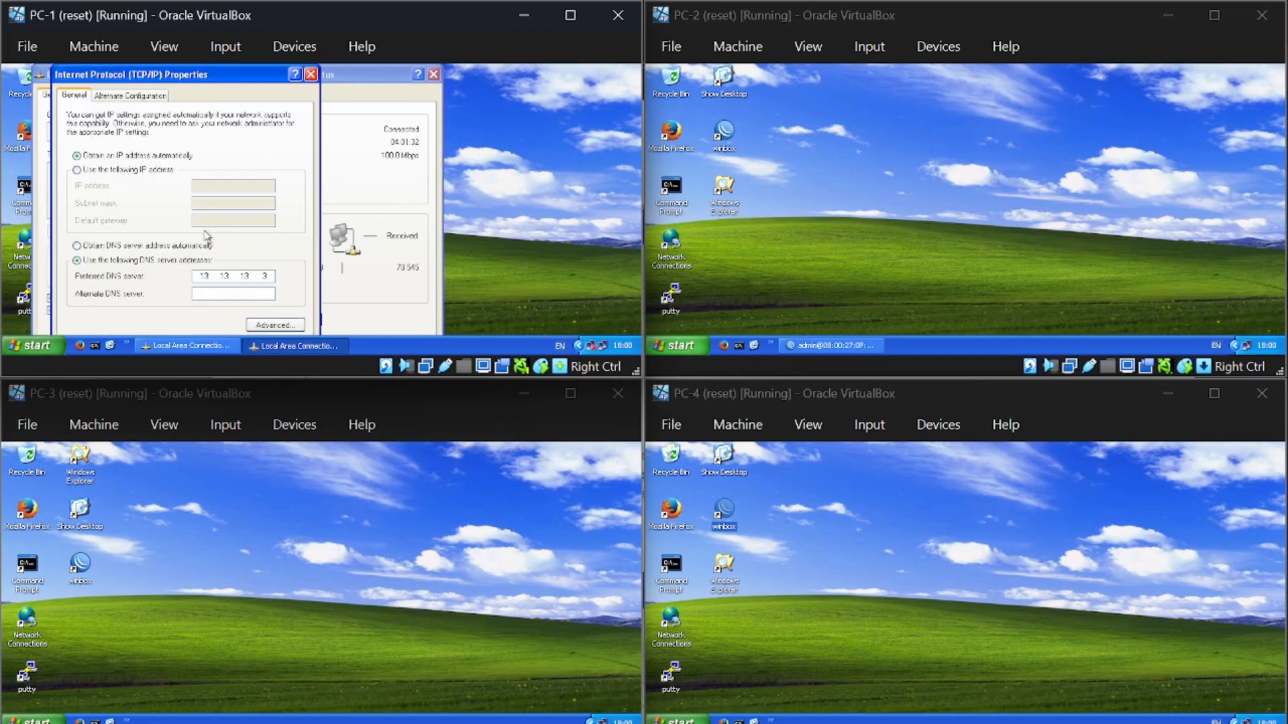
click(110, 170)
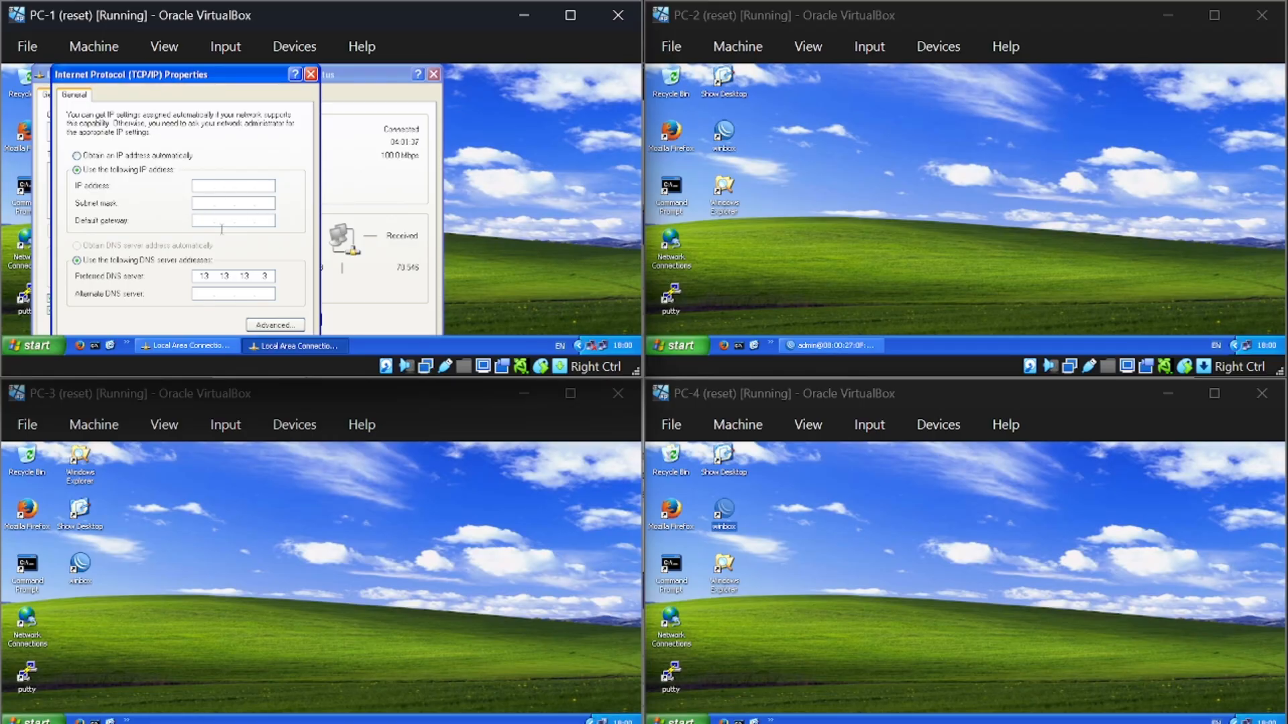
click(311, 75)
click(264, 74)
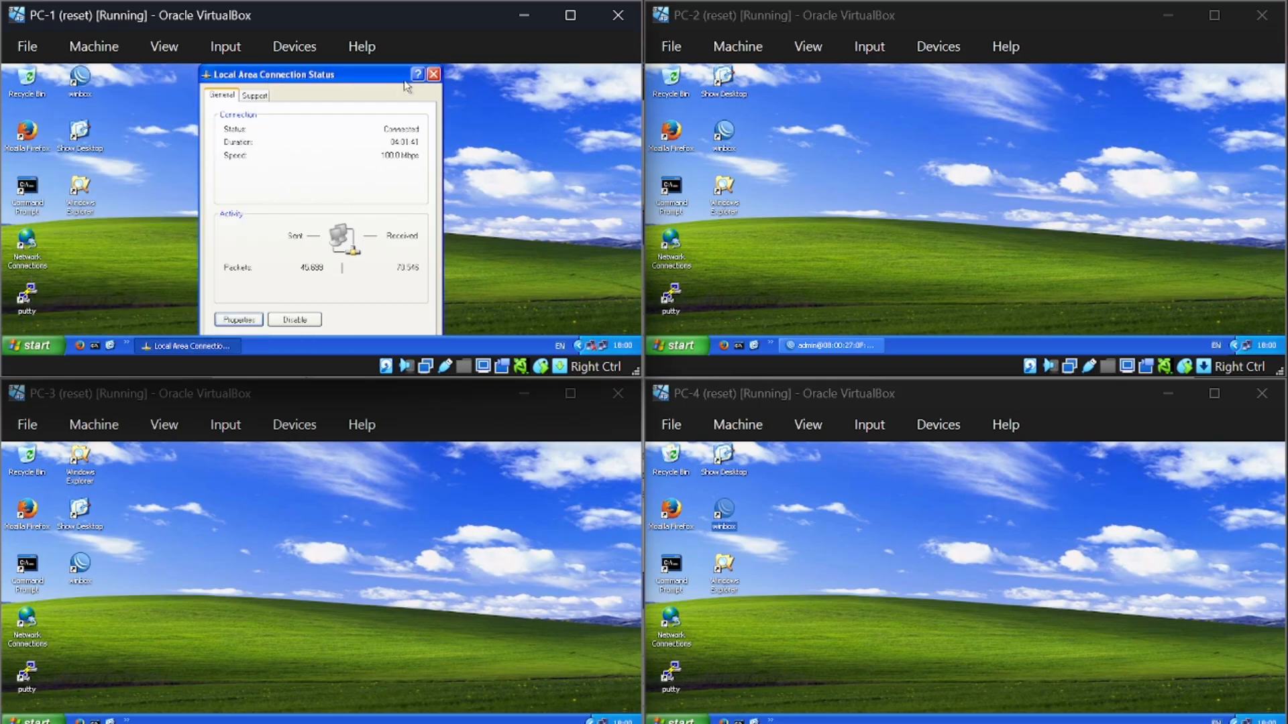
click(433, 74)
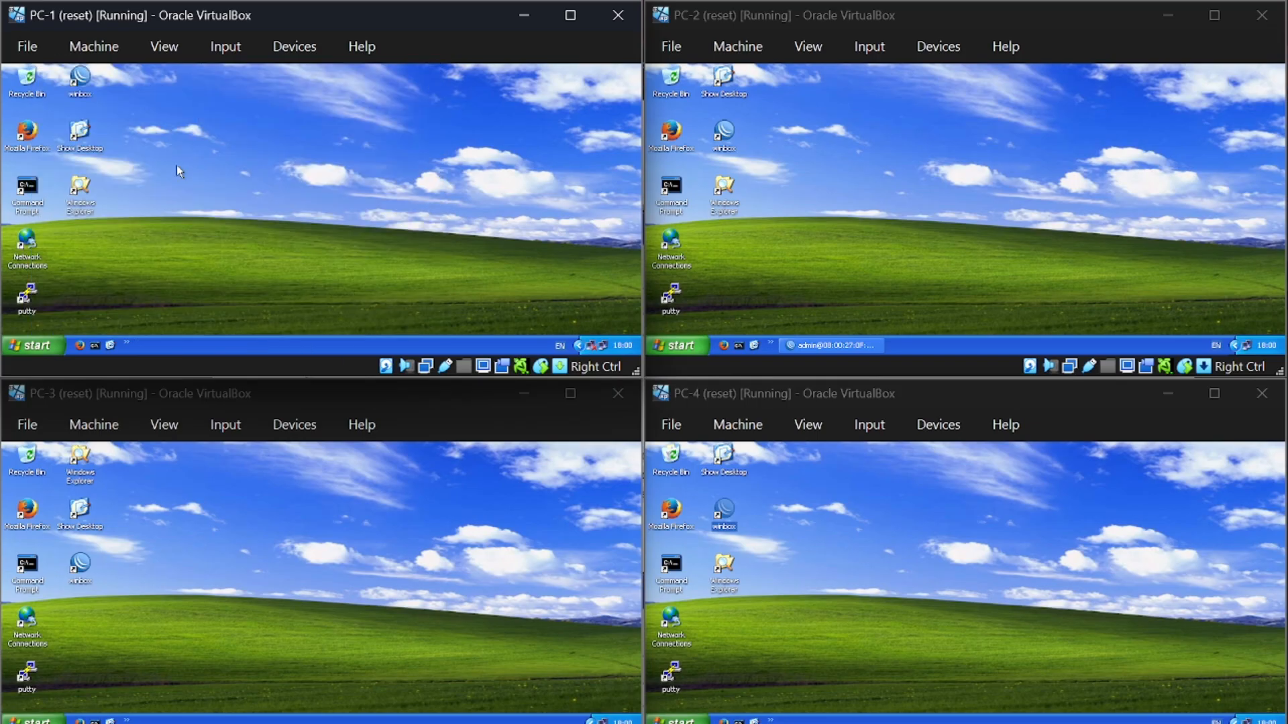
On PC-1, connect WinBox to the discovered MikroTik router as admin and open its DHCP server list.
double_click(76, 92)
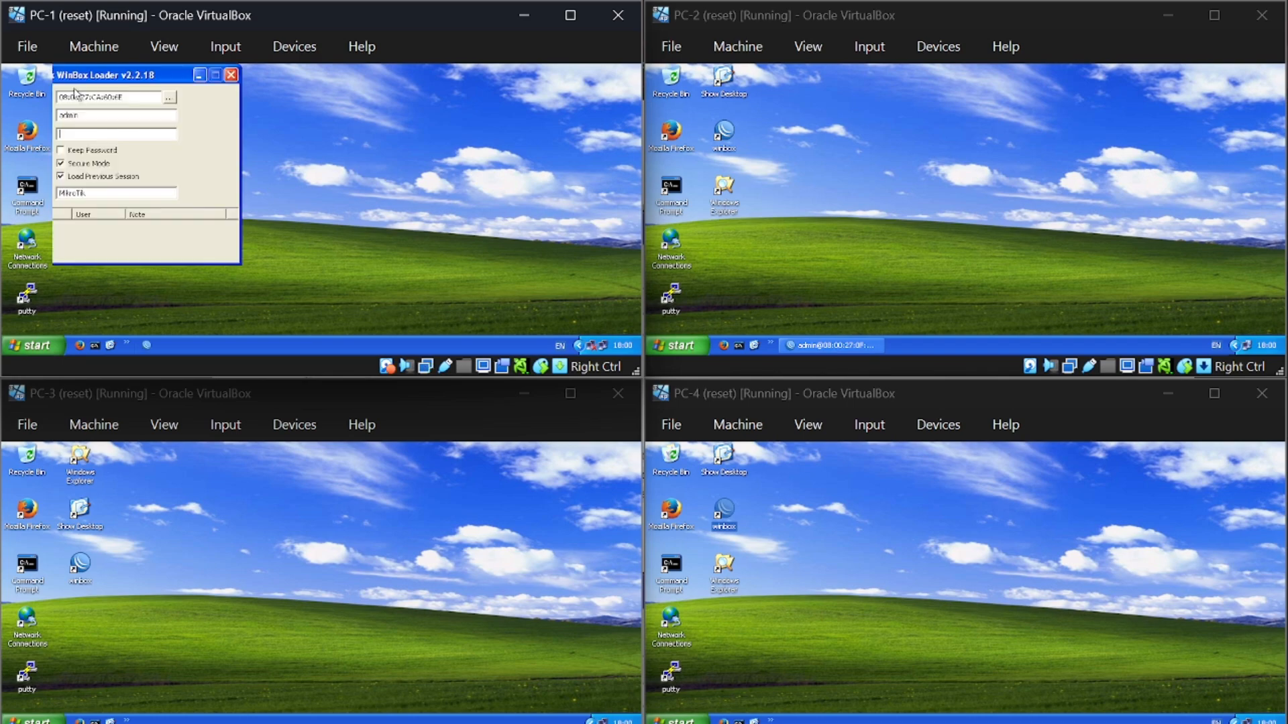
click(170, 99)
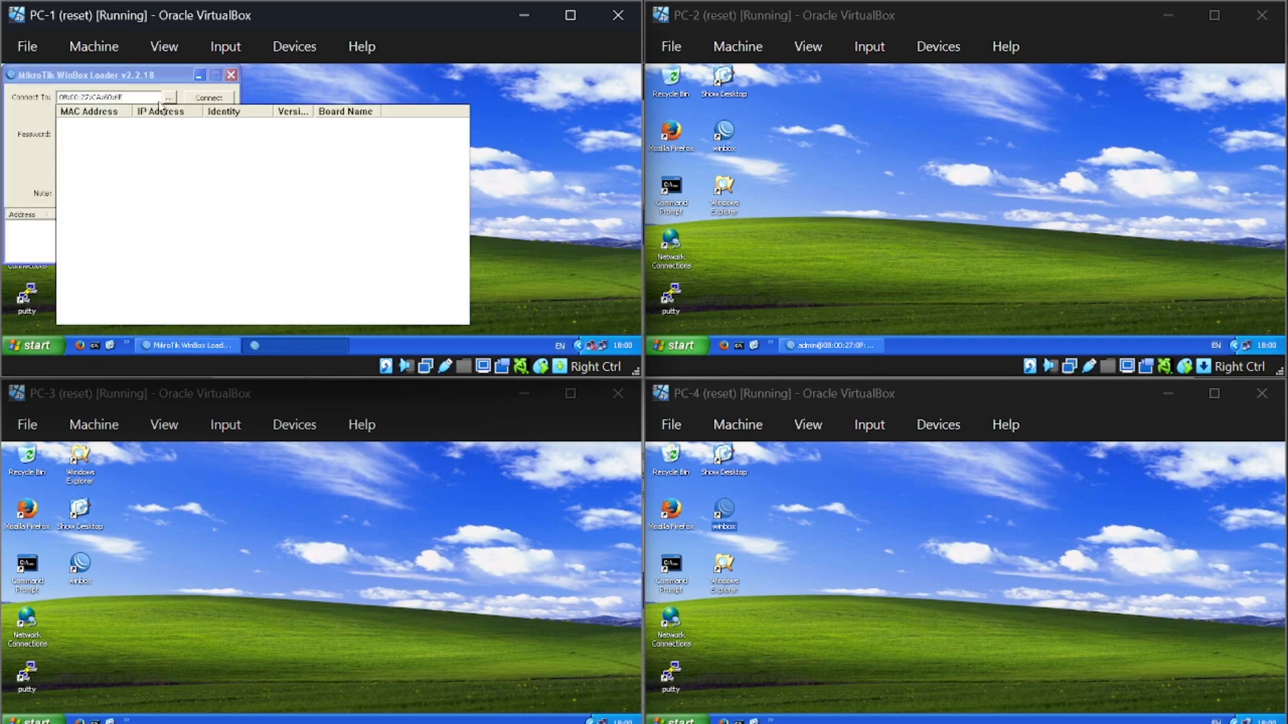
click(161, 124)
click(209, 97)
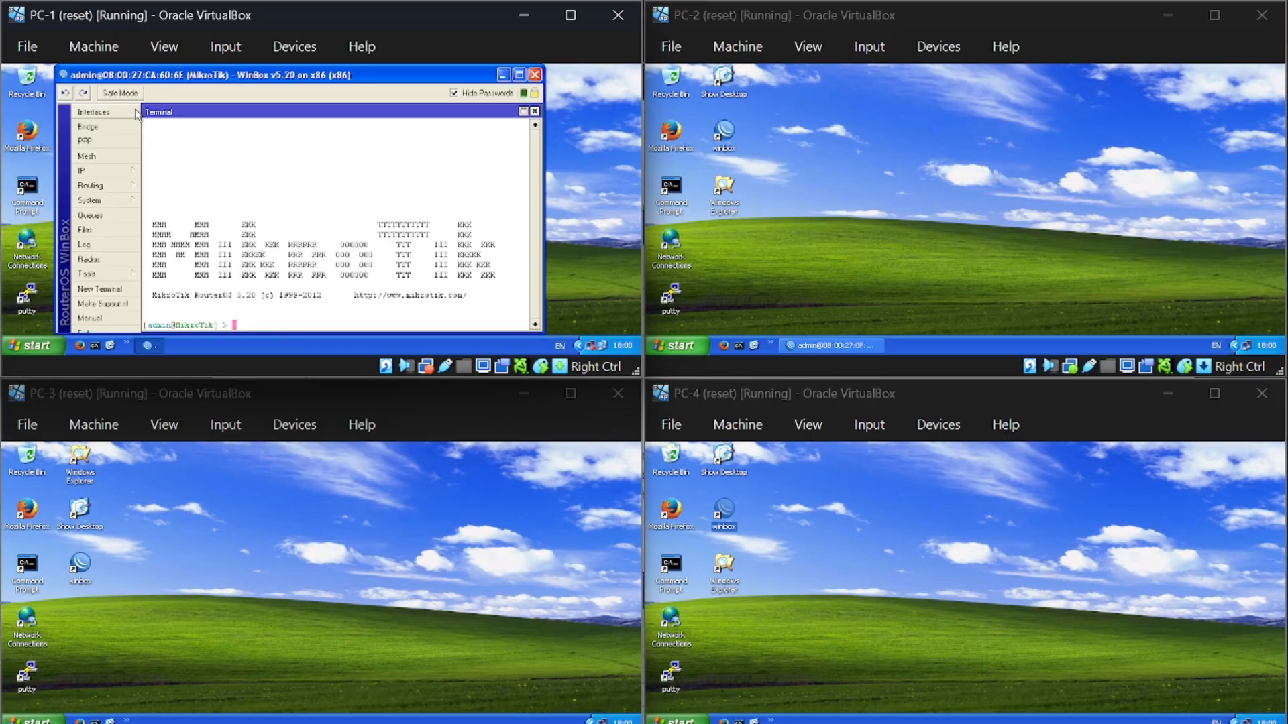
click(113, 171)
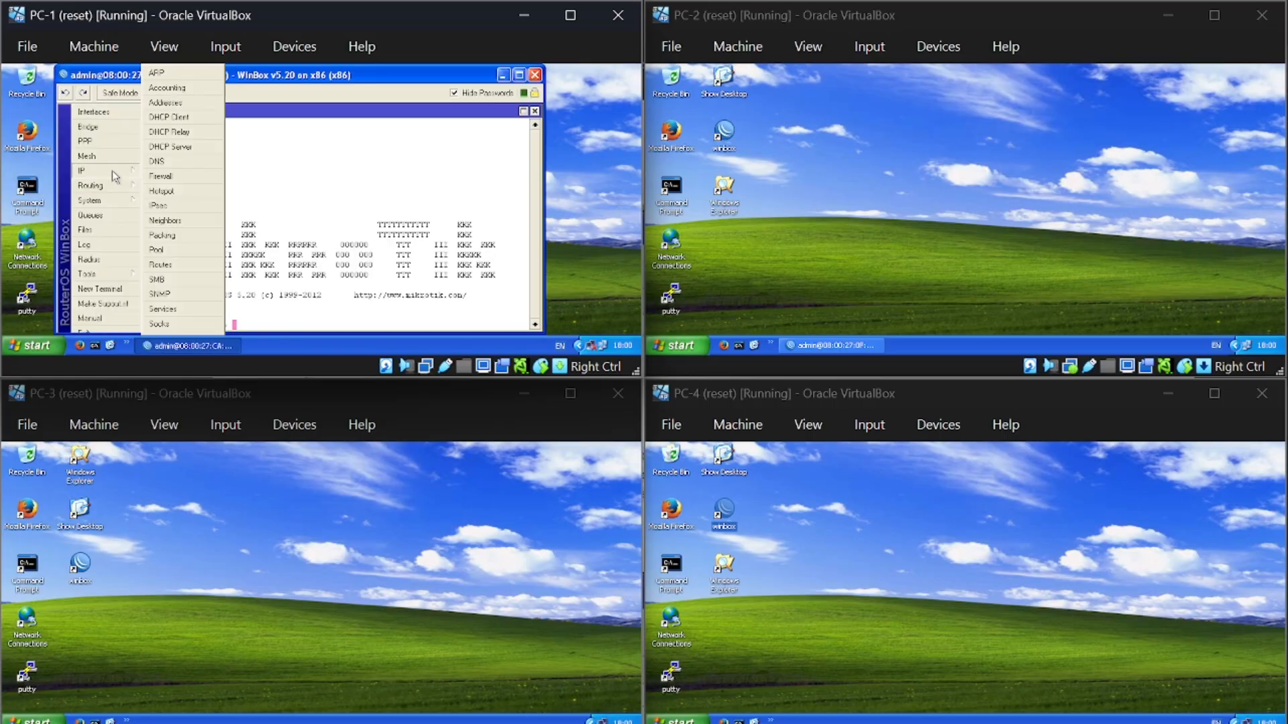
click(178, 147)
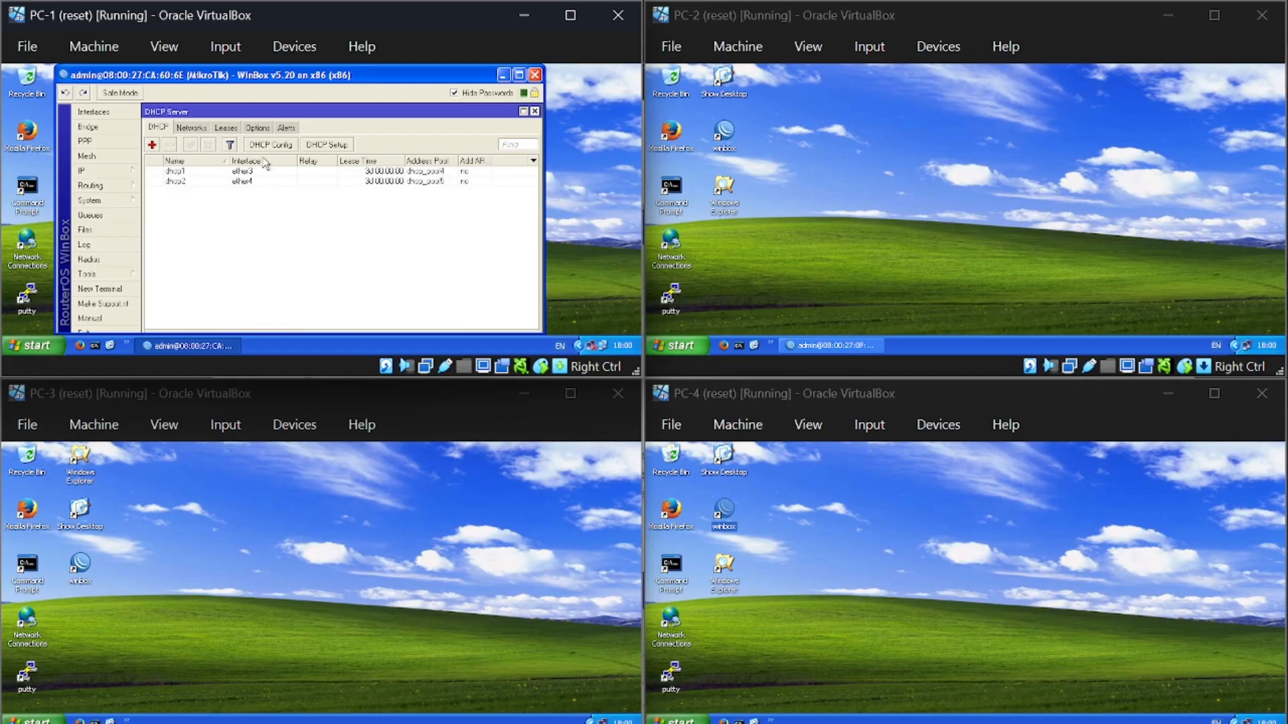
Leave the DHCP Setup wizard and remove the existing dhcp1 server on ether3.
click(326, 146)
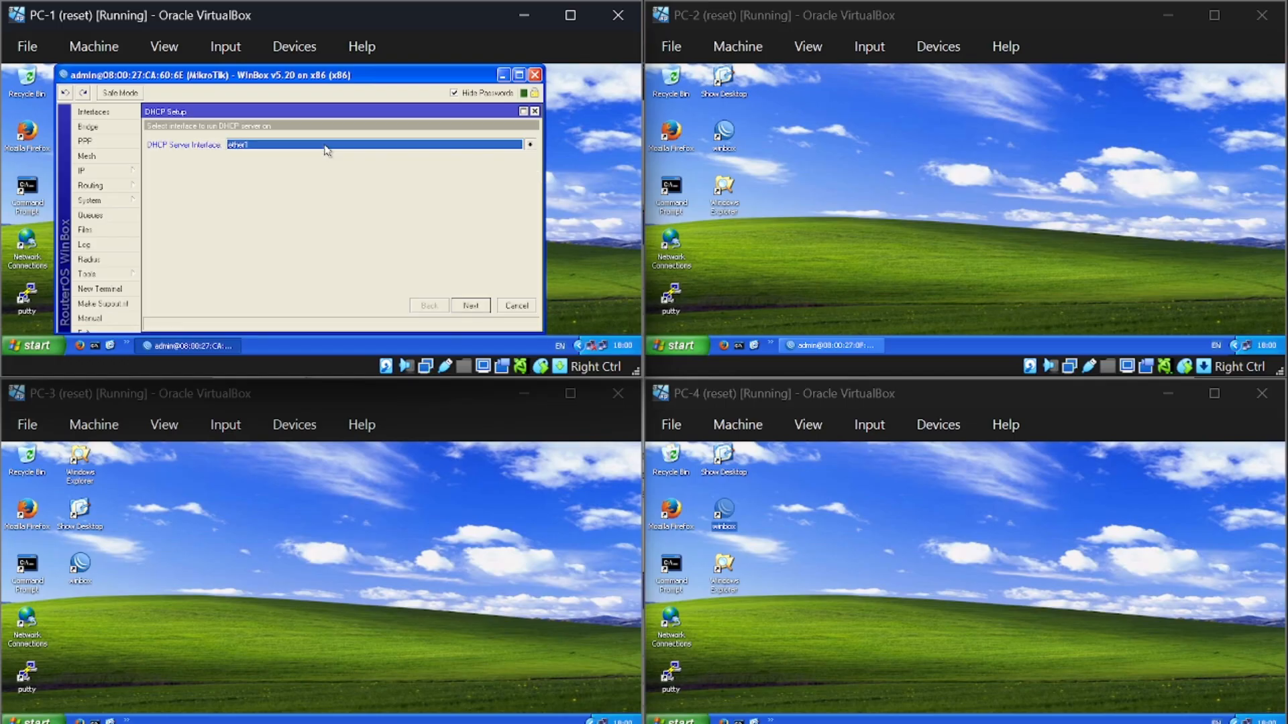
click(535, 111)
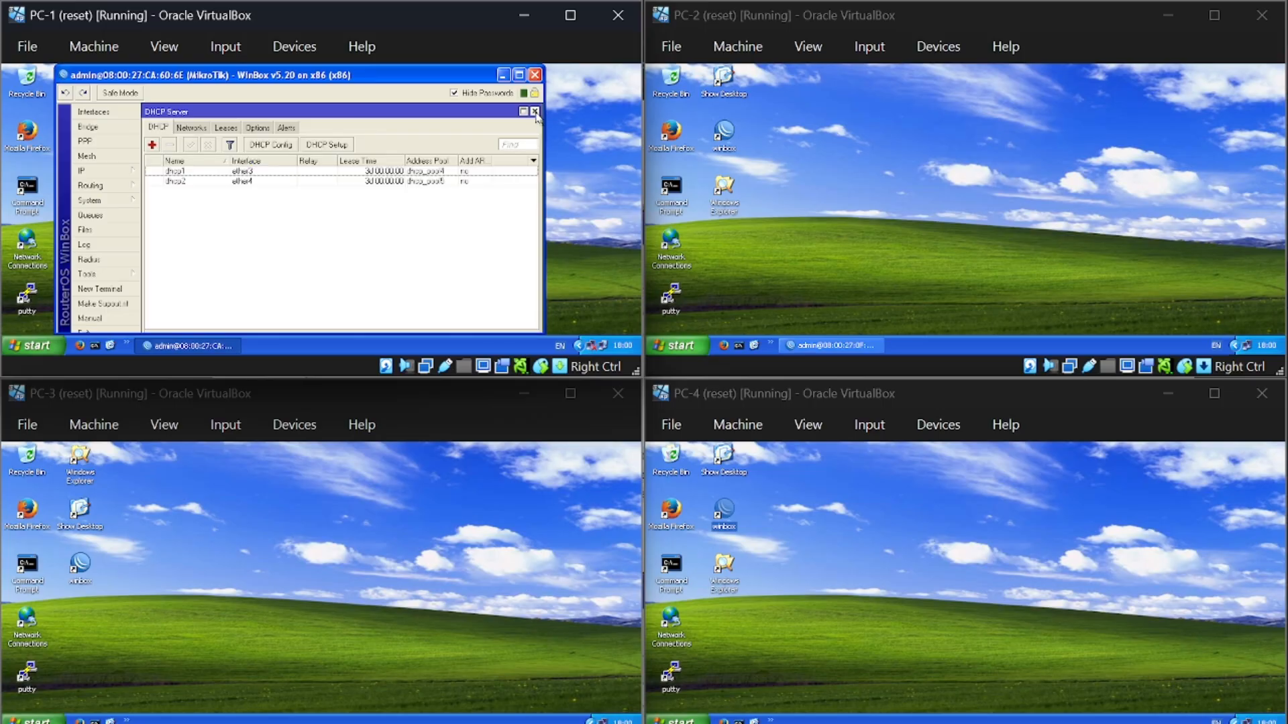
click(348, 173)
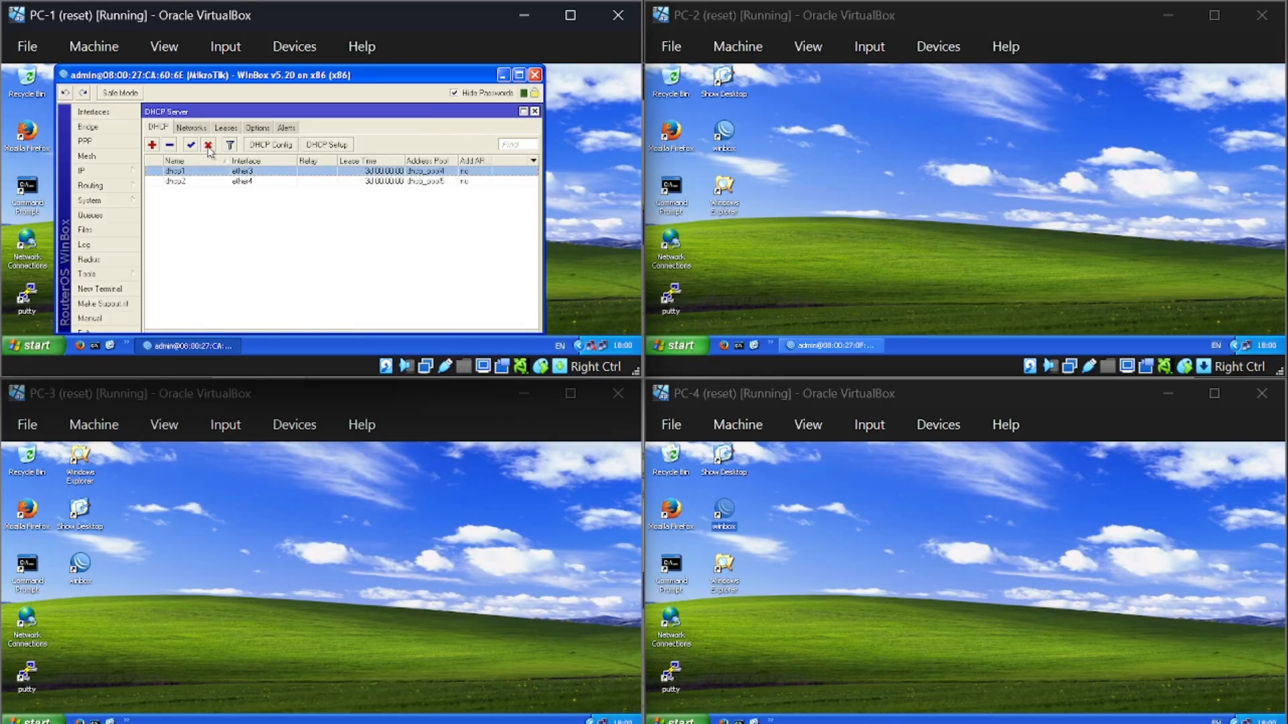
click(172, 146)
Start a DHCP server setup on ether3 and check R-1's links to PC-1 and PC-2 in the GNS3 topology.
click(340, 147)
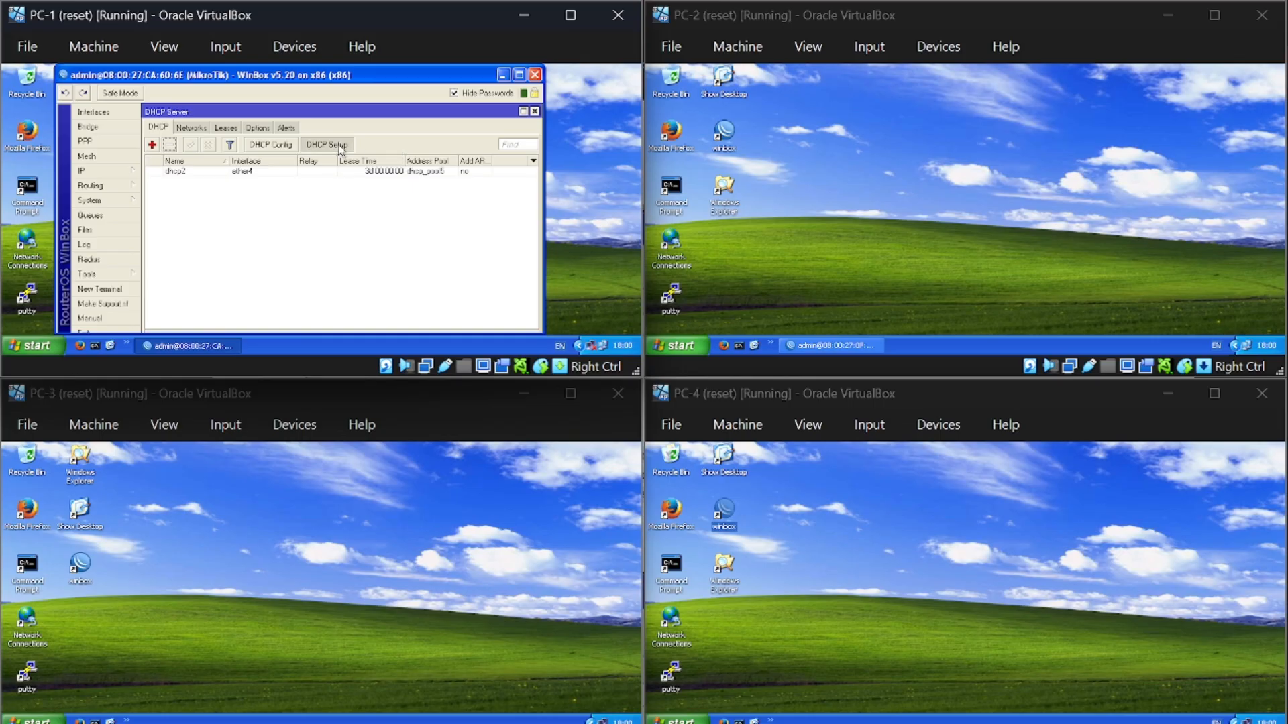
click(341, 149)
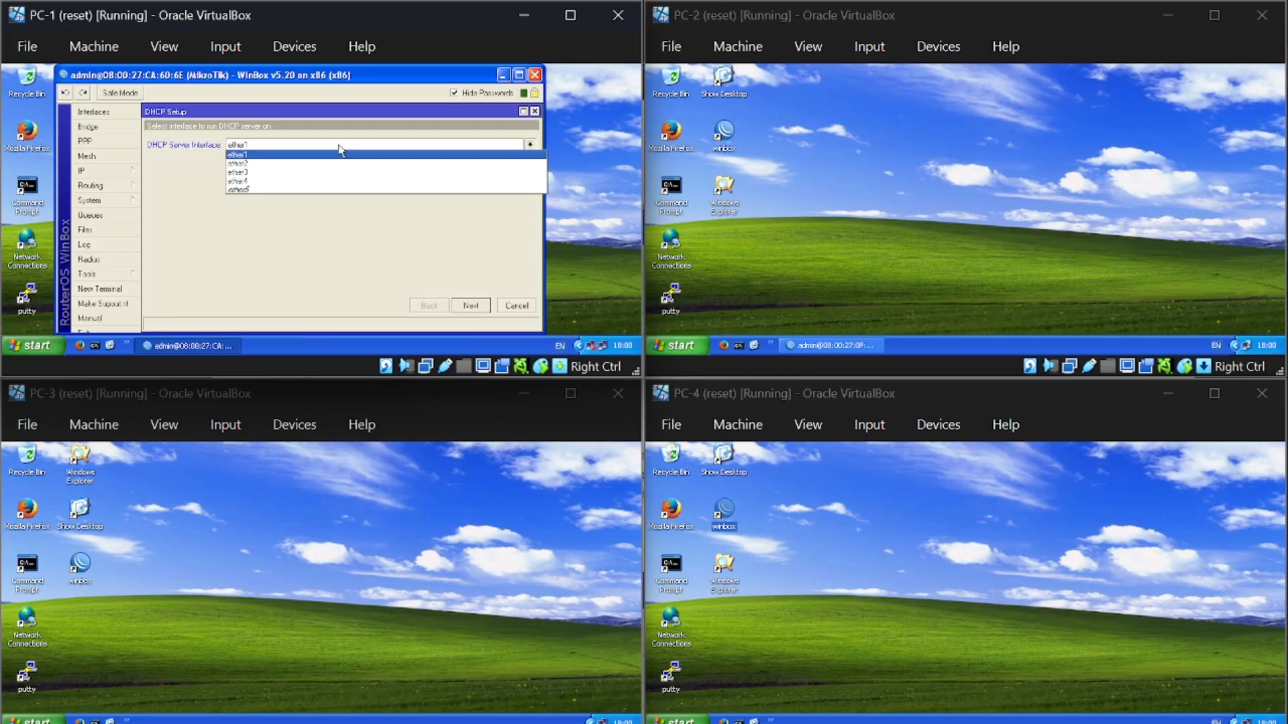
click(317, 177)
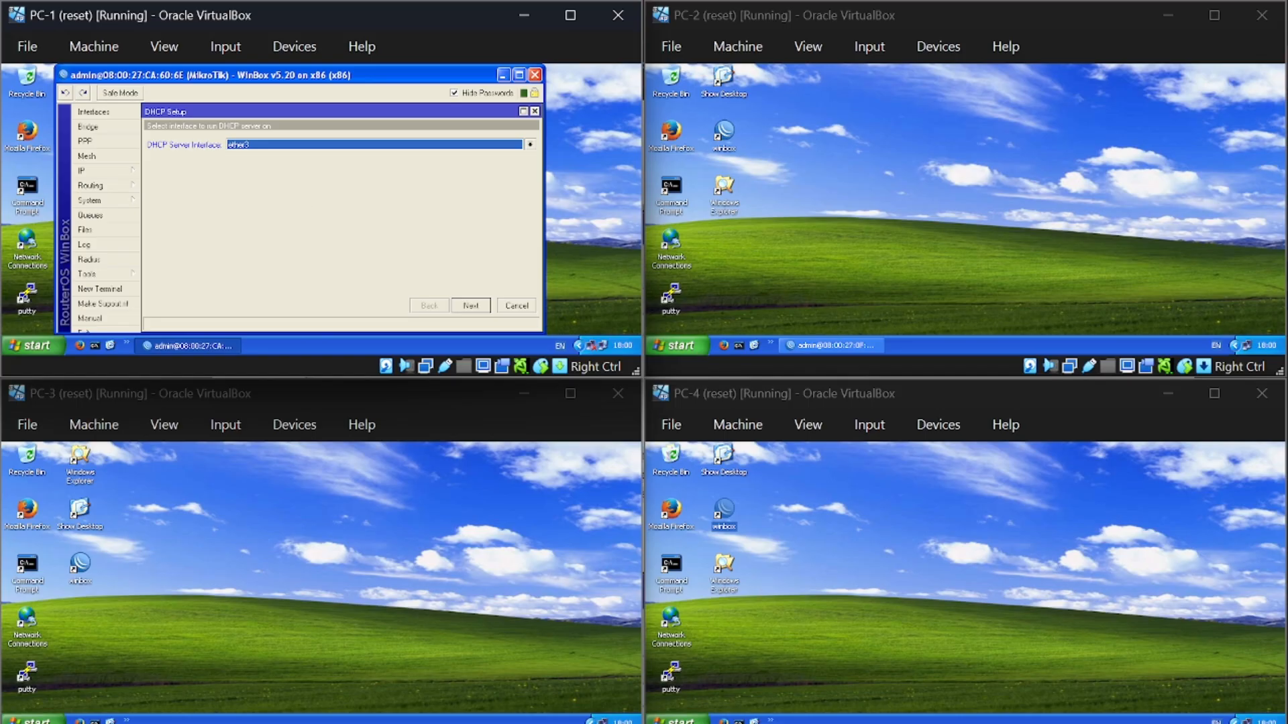
mouse_move(762, 711)
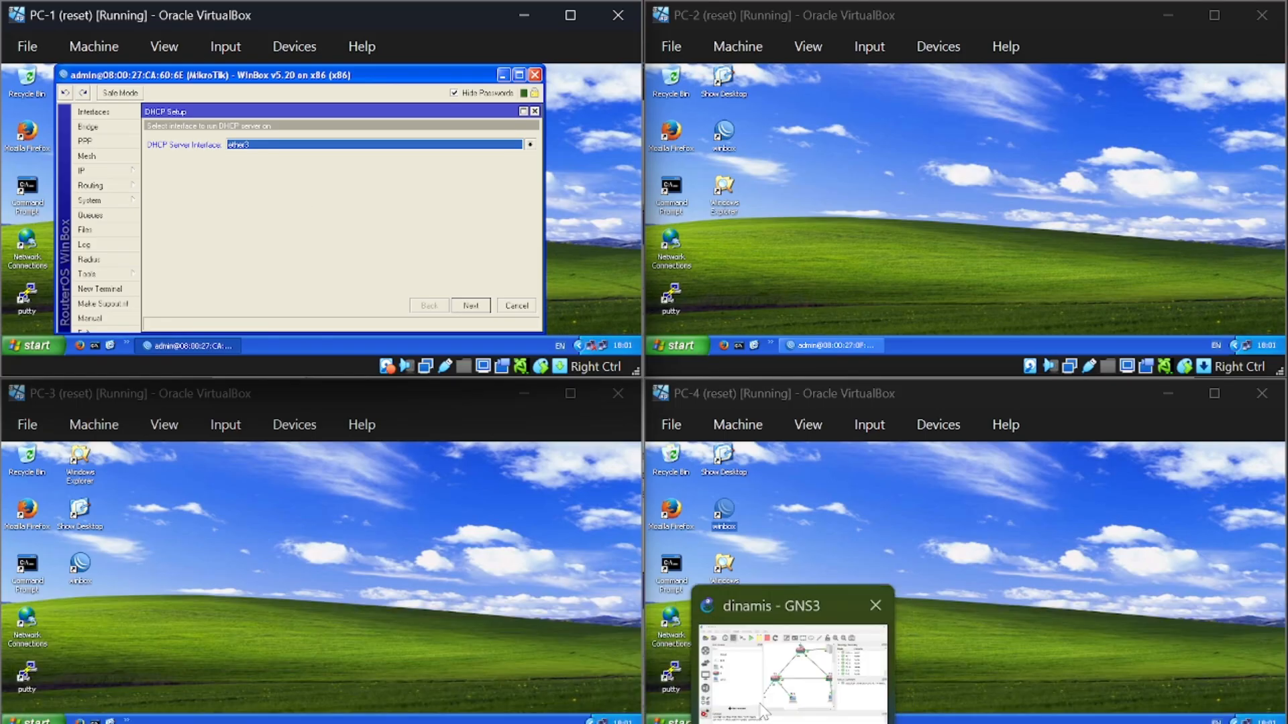
click(763, 711)
scroll(526, 474, left, 3)
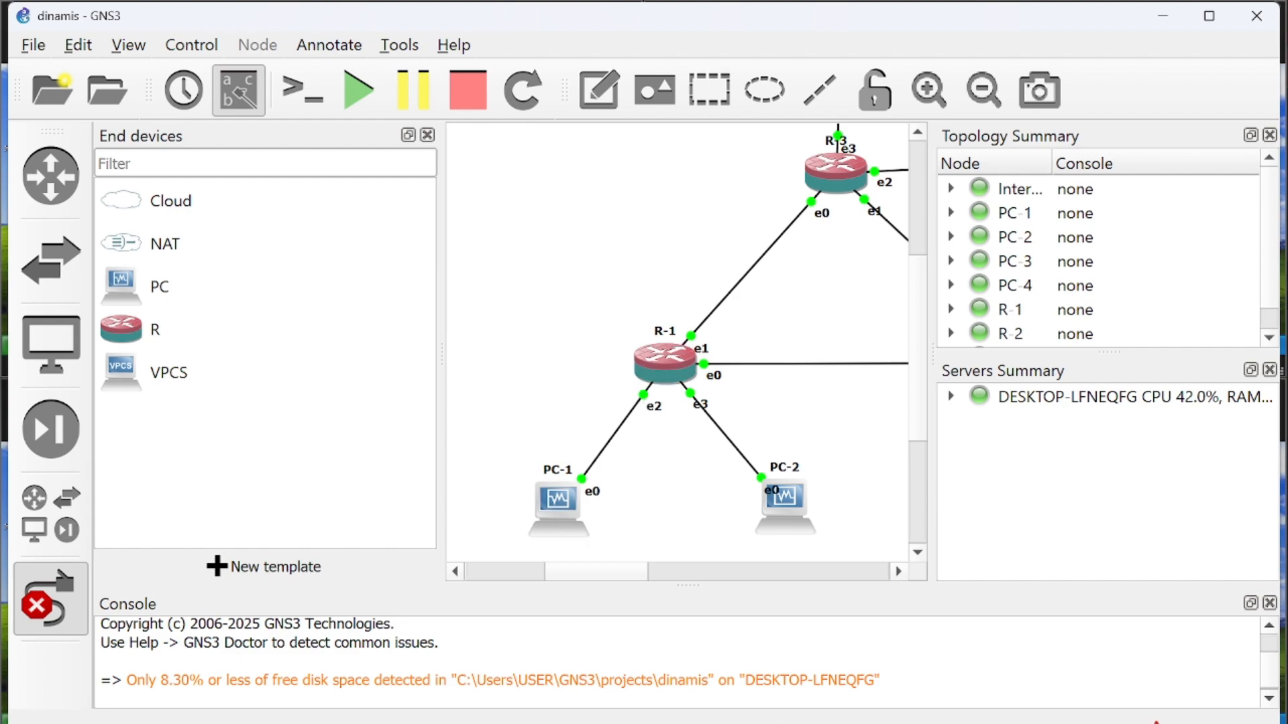
click(114, 673)
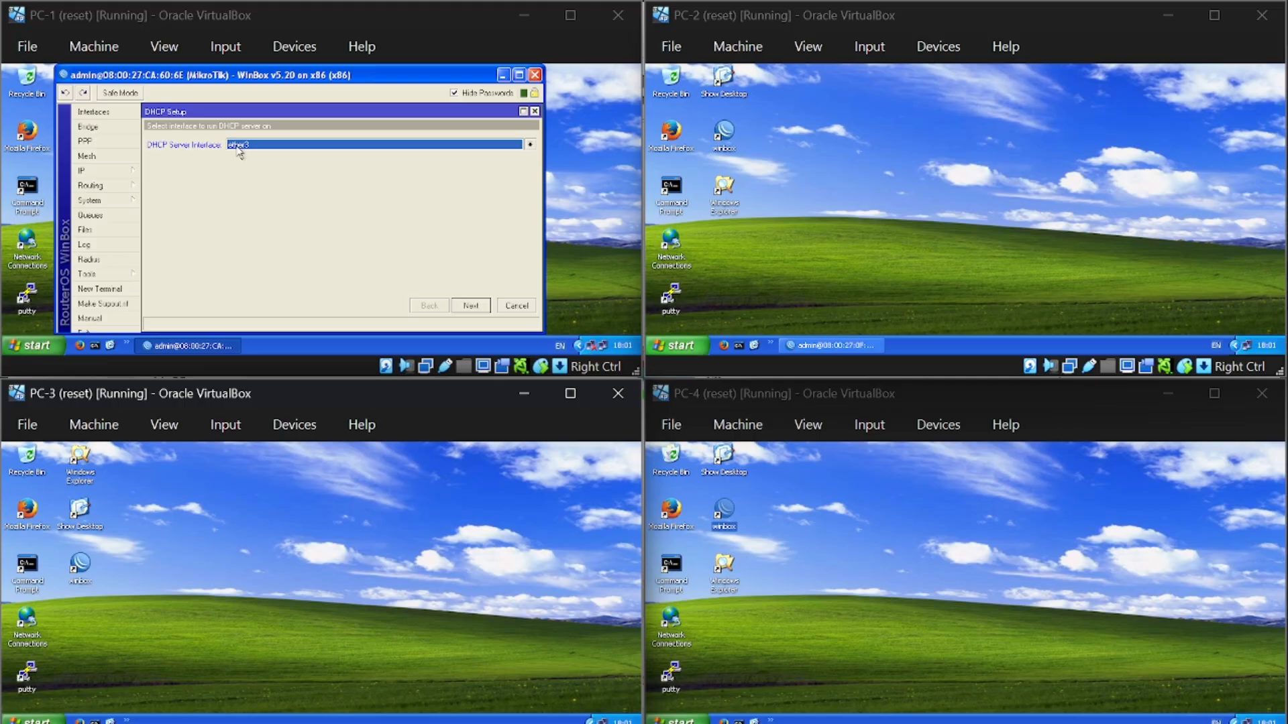
Complete the ether3 DHCP setup with network 192.168.1.0/26, pool 192.168.1.1-192.168.1.61 and DNS server 13.13.13.3, and select the ether4 server.
click(473, 306)
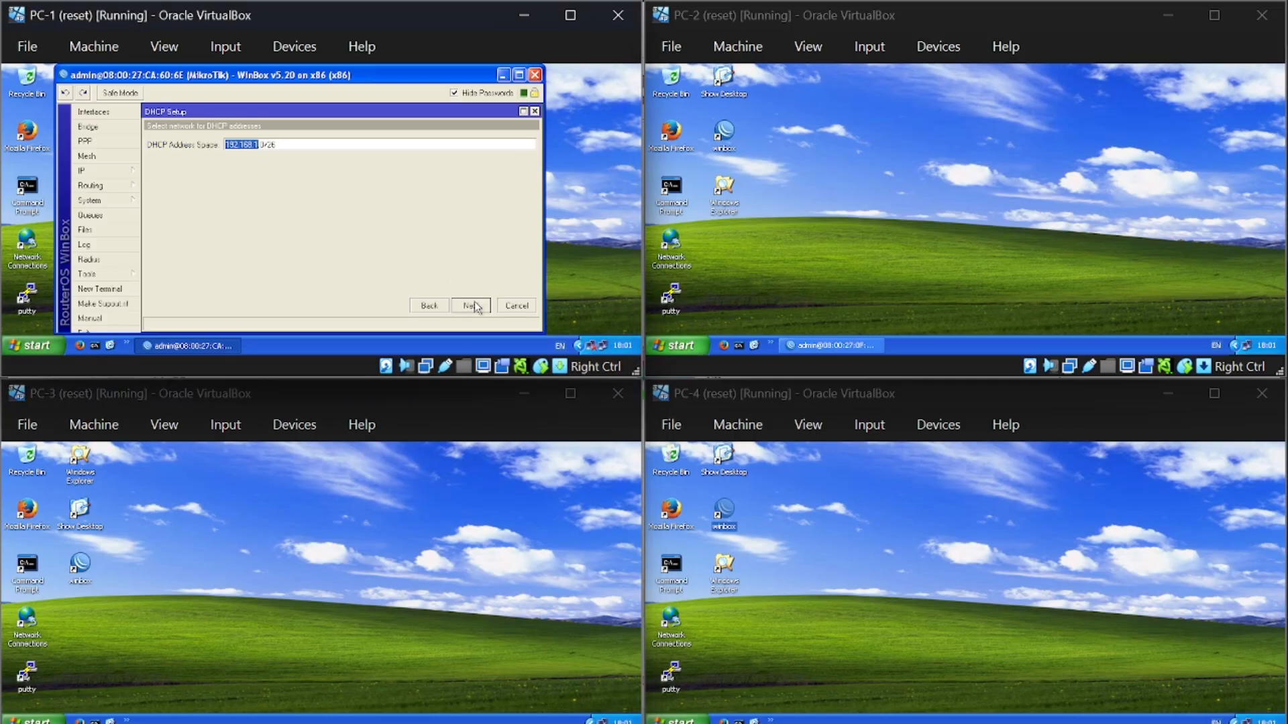
click(474, 306)
click(474, 307)
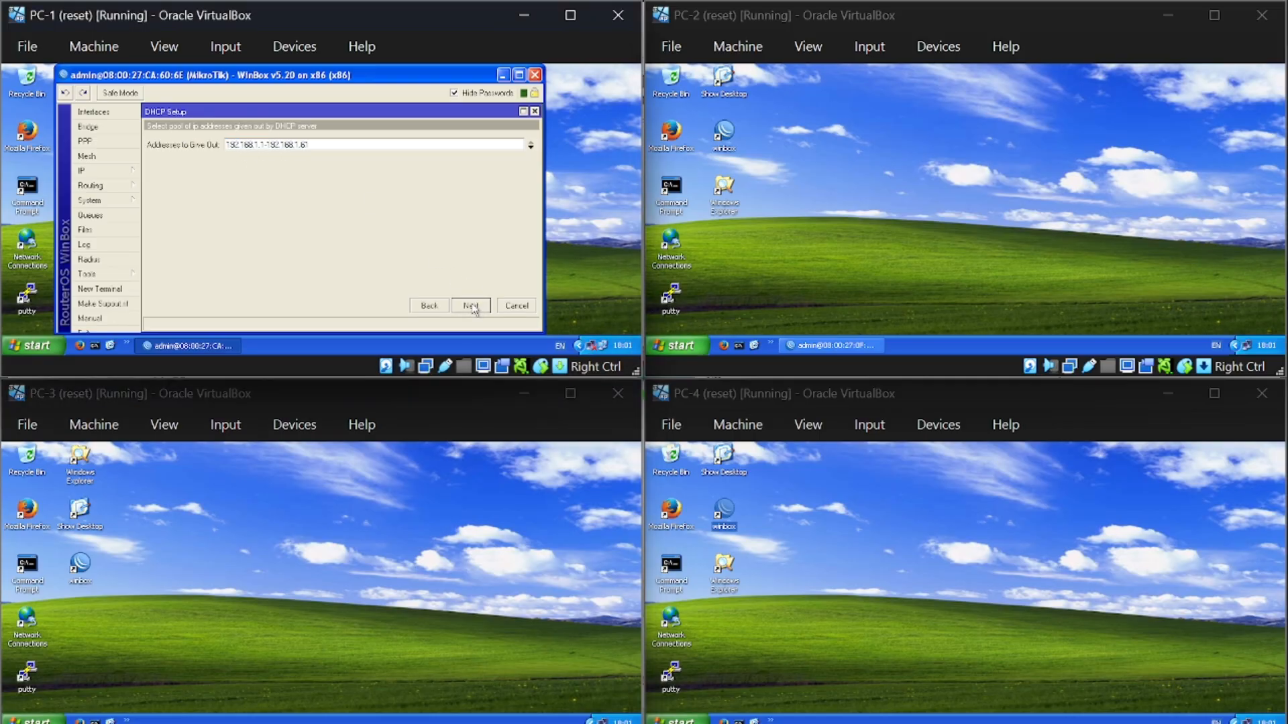
click(472, 307)
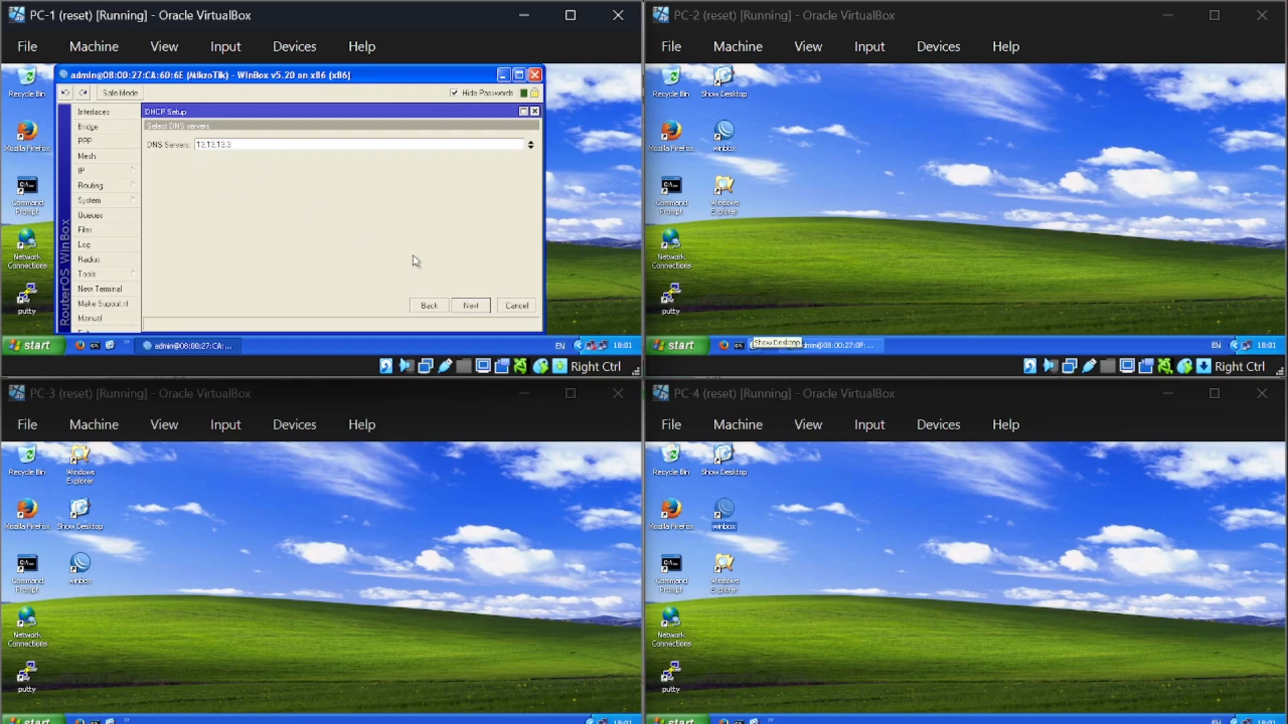
click(477, 302)
click(470, 305)
click(363, 216)
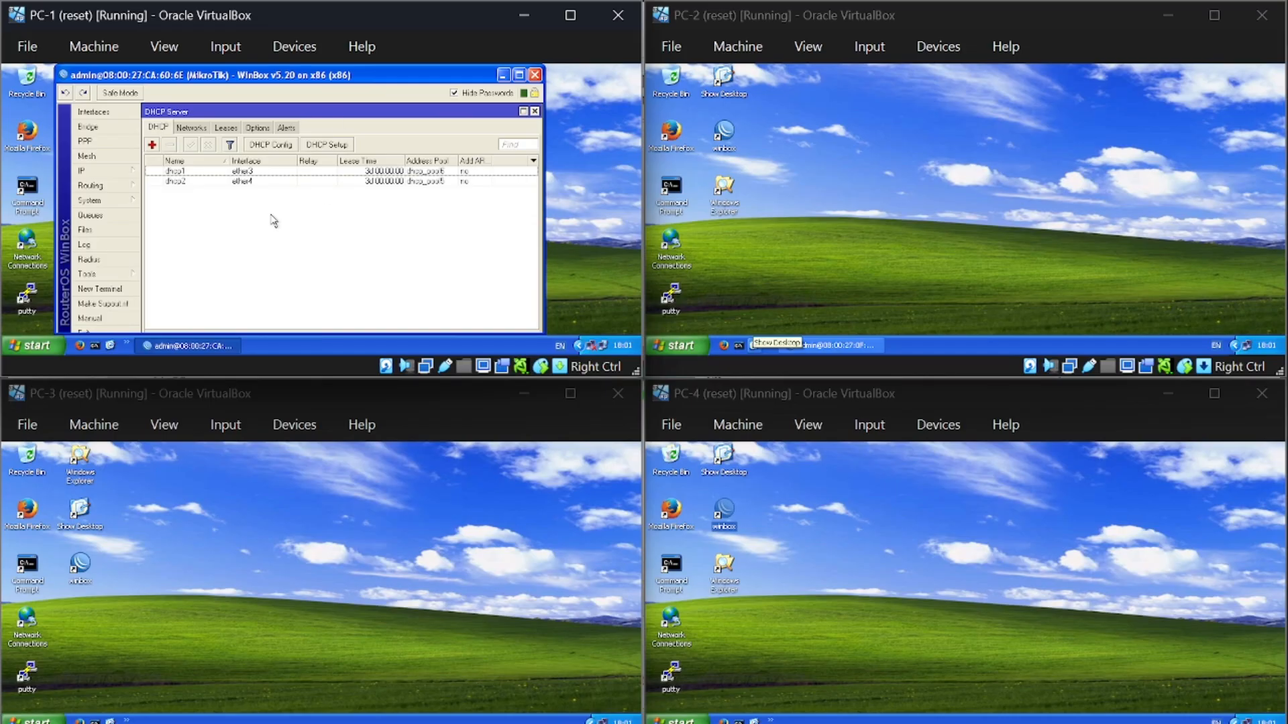
click(276, 183)
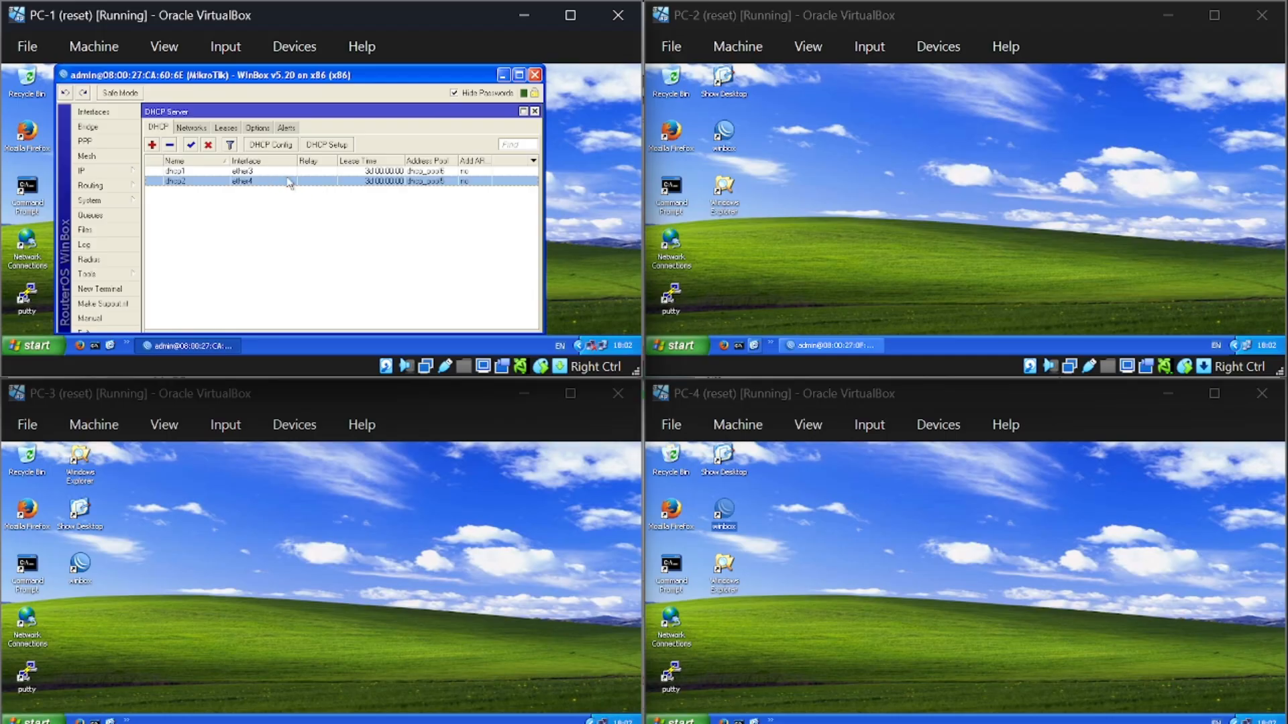
Start the WinBox loader on PC-2, and on PC-3 connect to the router and replace the address list with its DHCP server list.
double_click(725, 137)
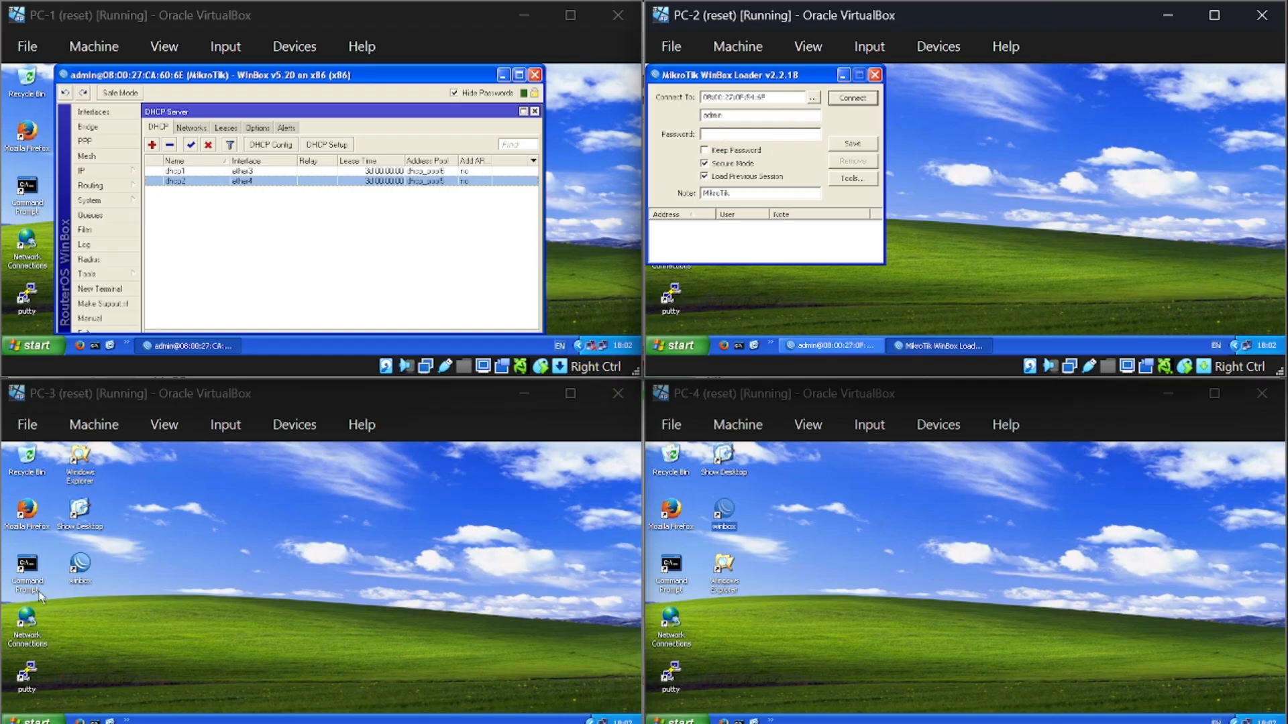
double_click(79, 570)
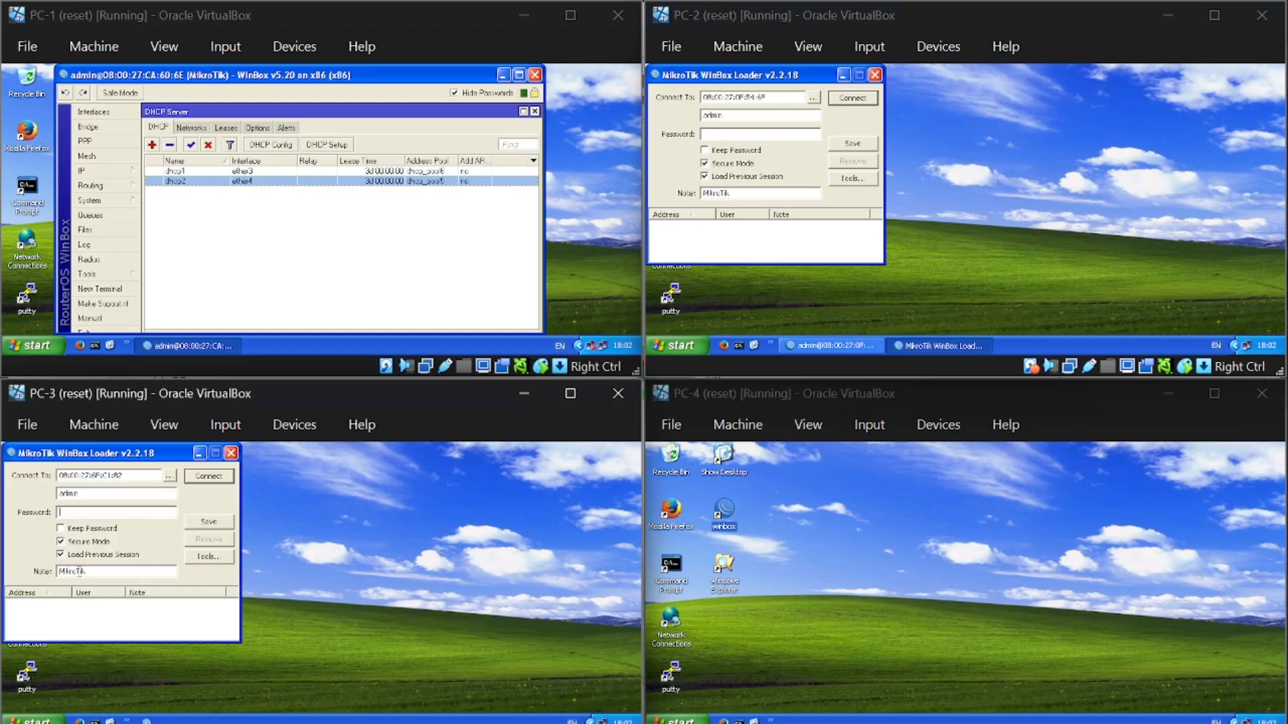
click(209, 476)
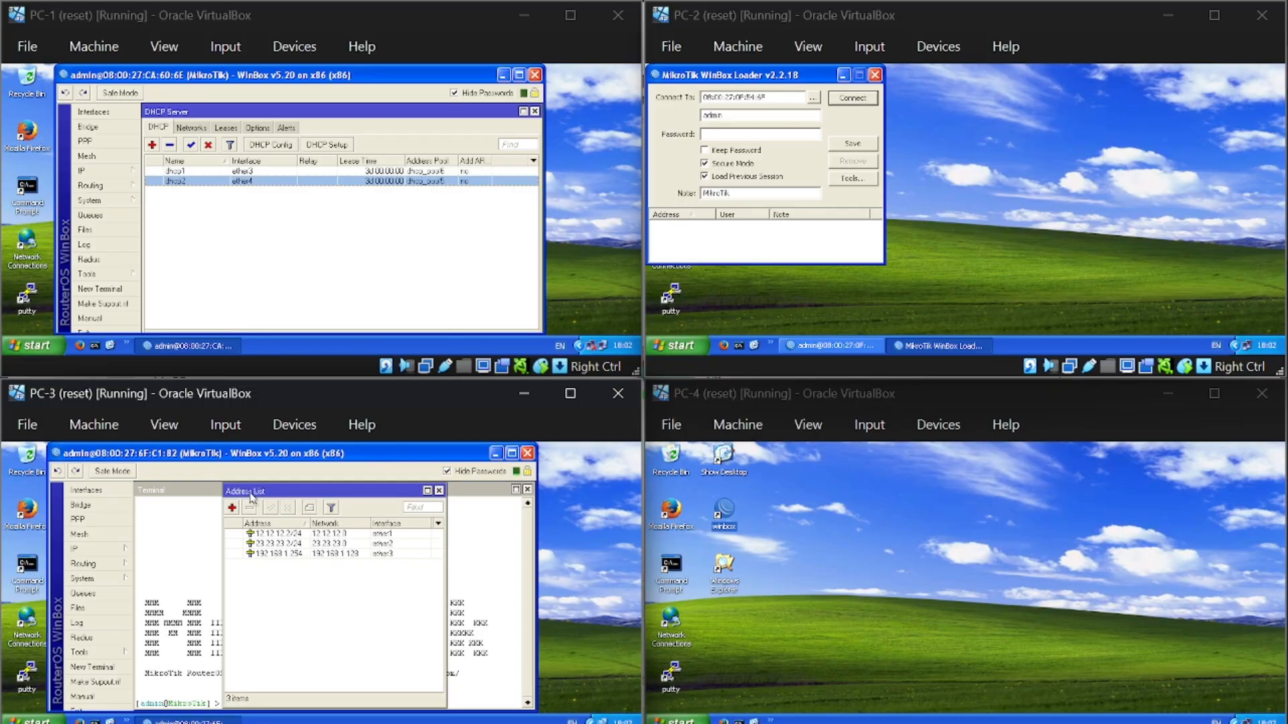
click(438, 490)
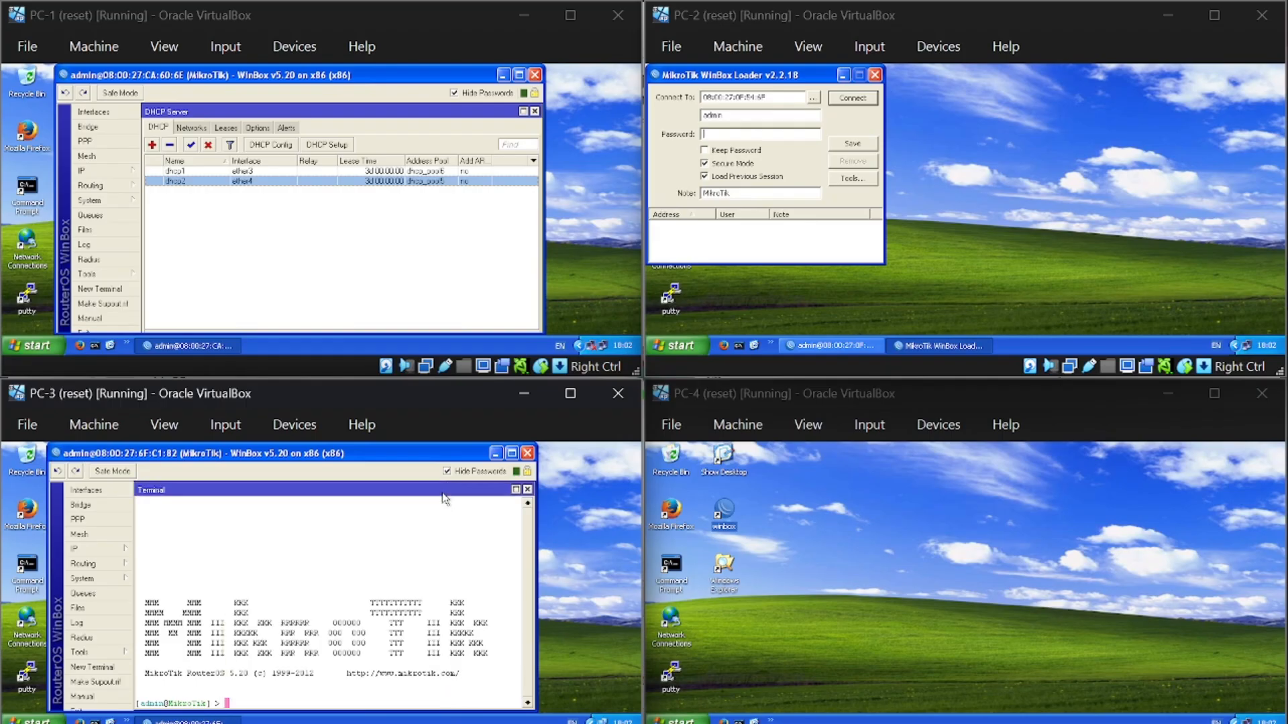
click(114, 548)
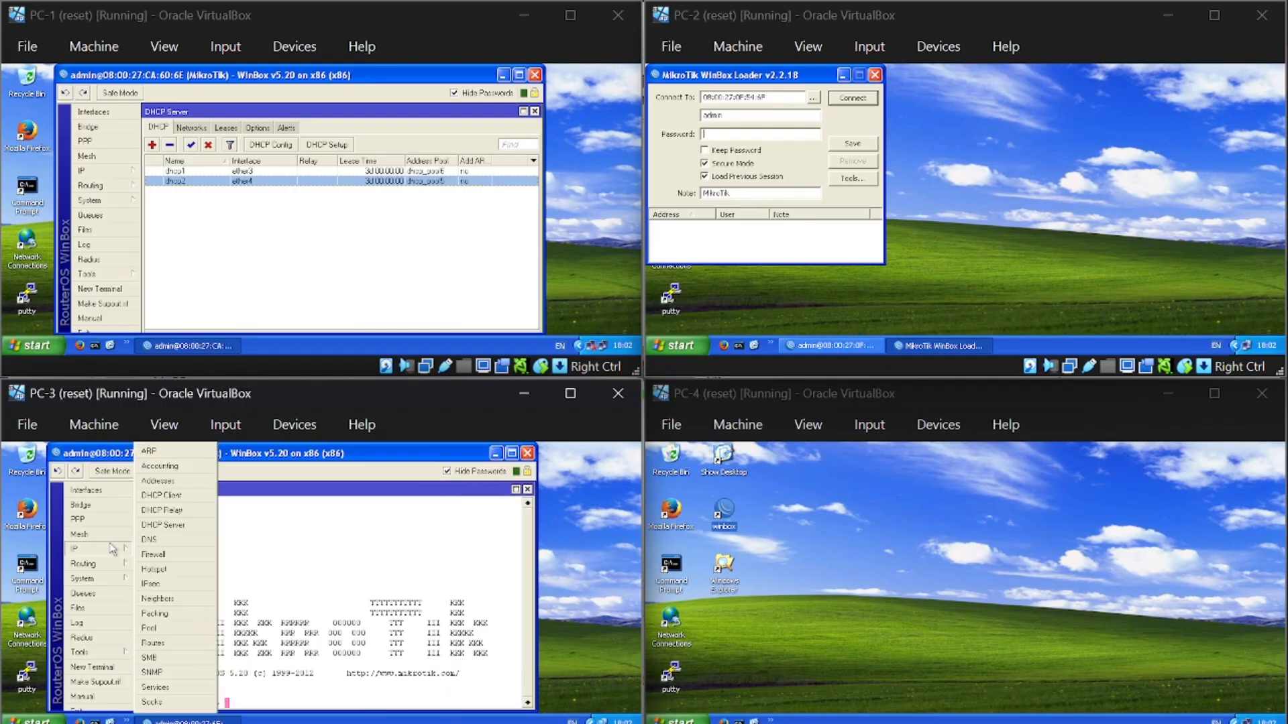
click(183, 525)
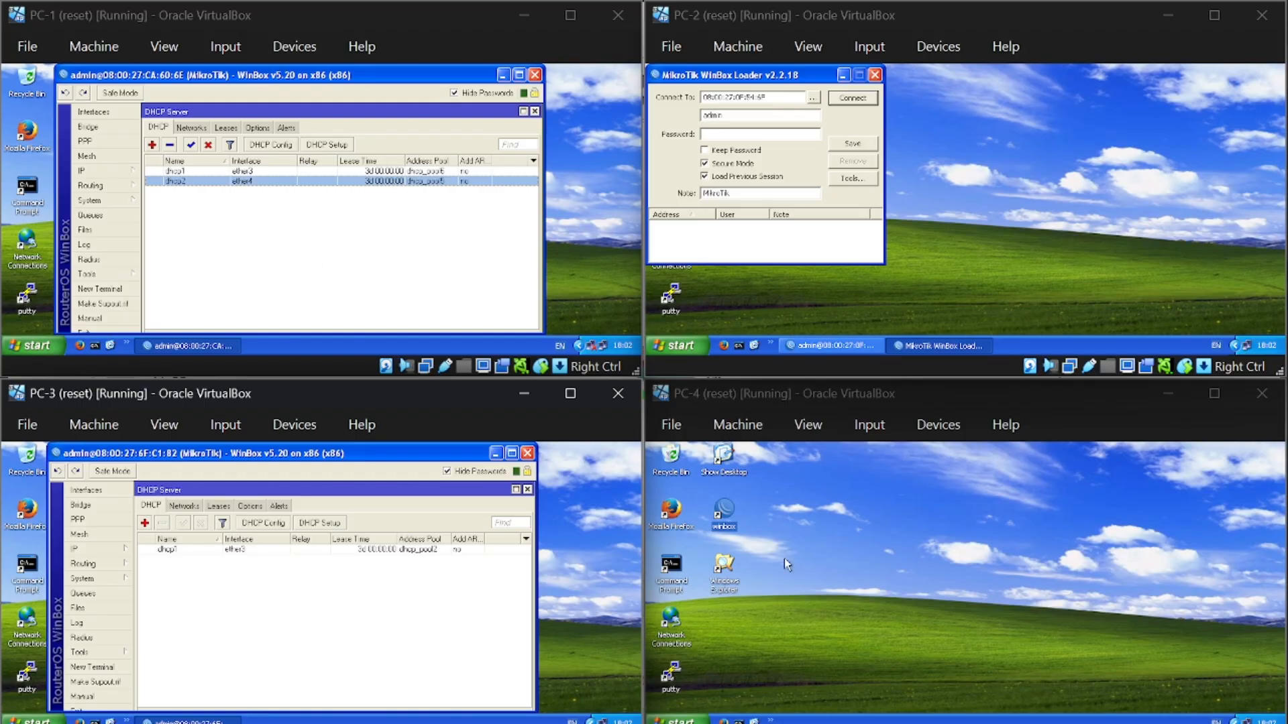
On PC-4, start WinBox, connect to the discovered MikroTik router by its MAC address and display its DHCP server list.
double_click(729, 520)
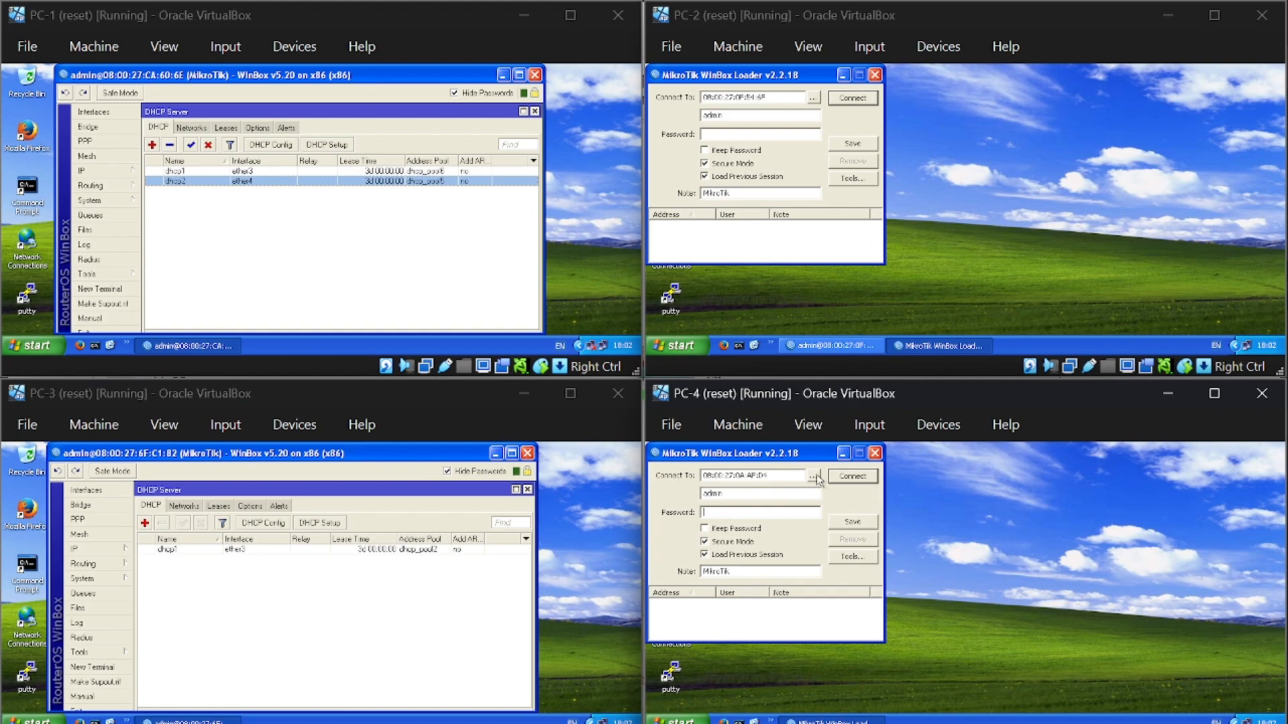
click(812, 475)
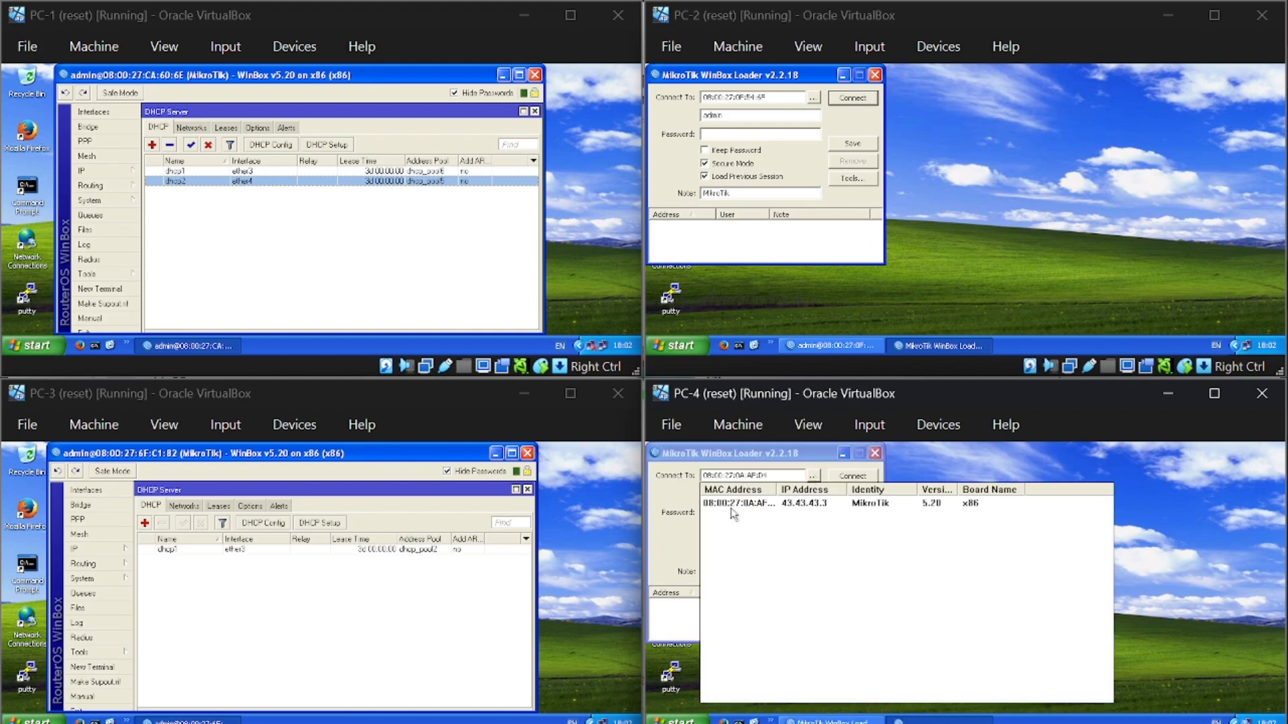
click(733, 504)
click(866, 476)
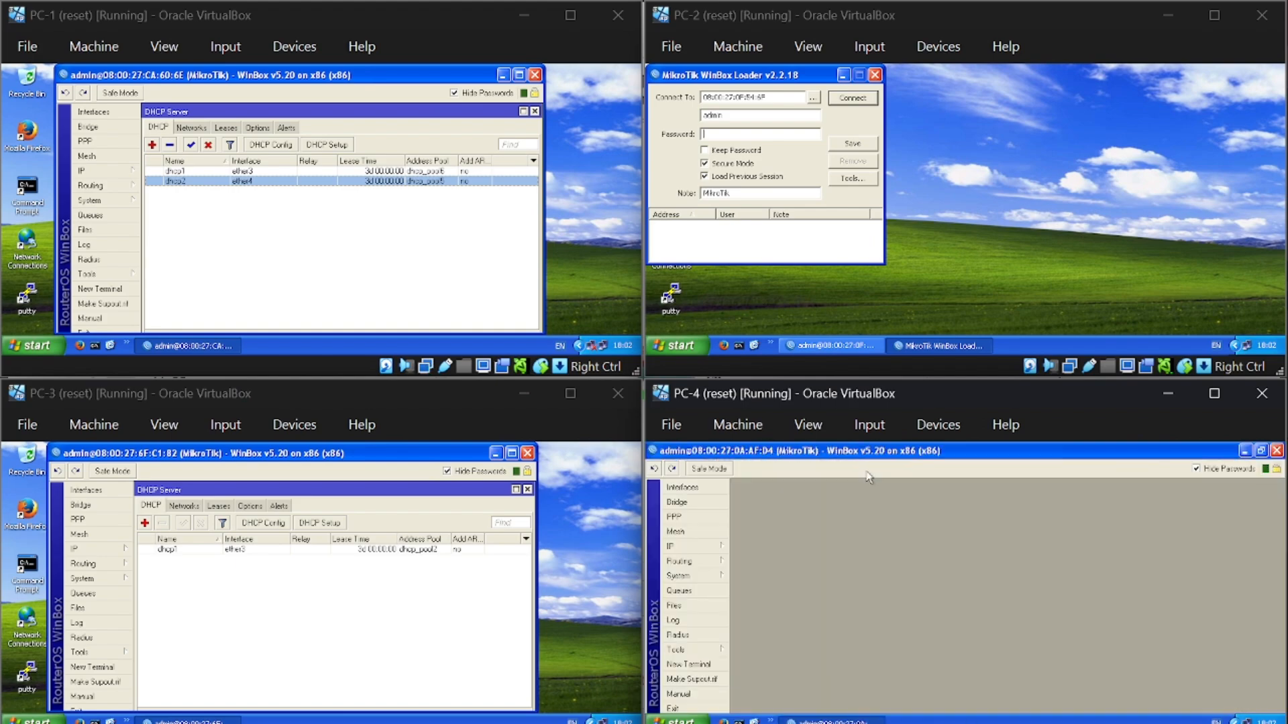
click(704, 547)
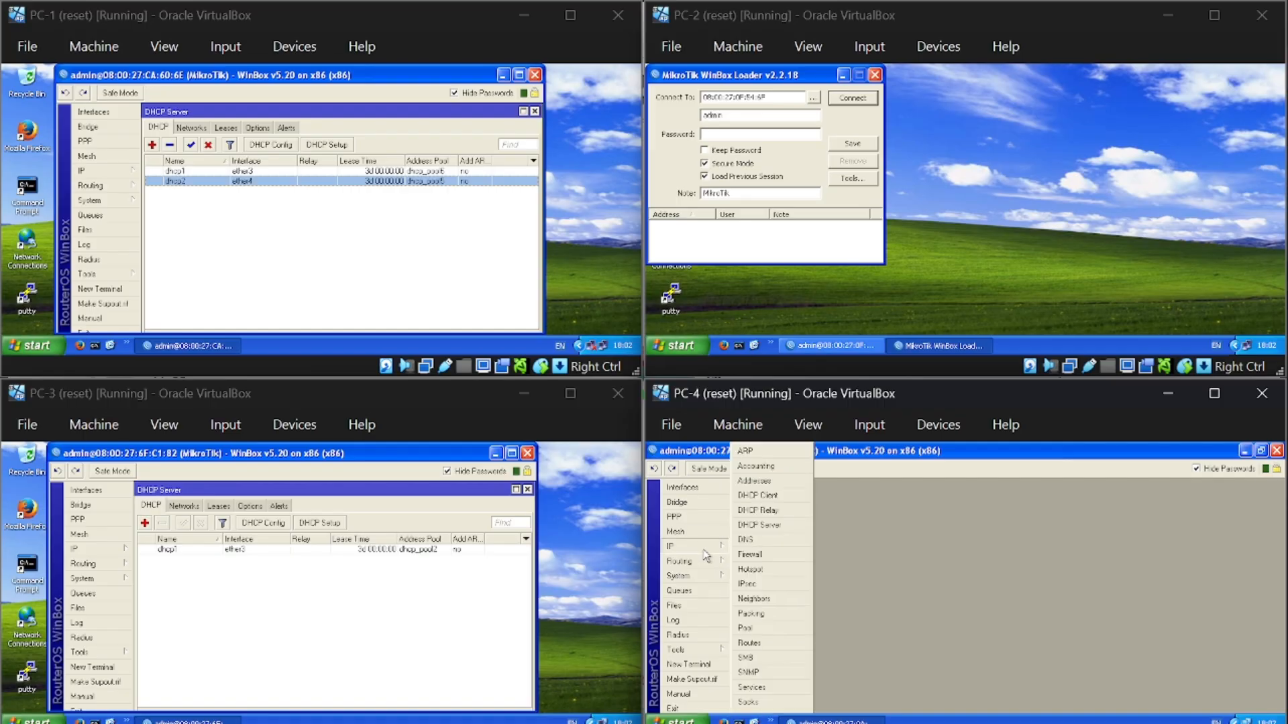
click(758, 524)
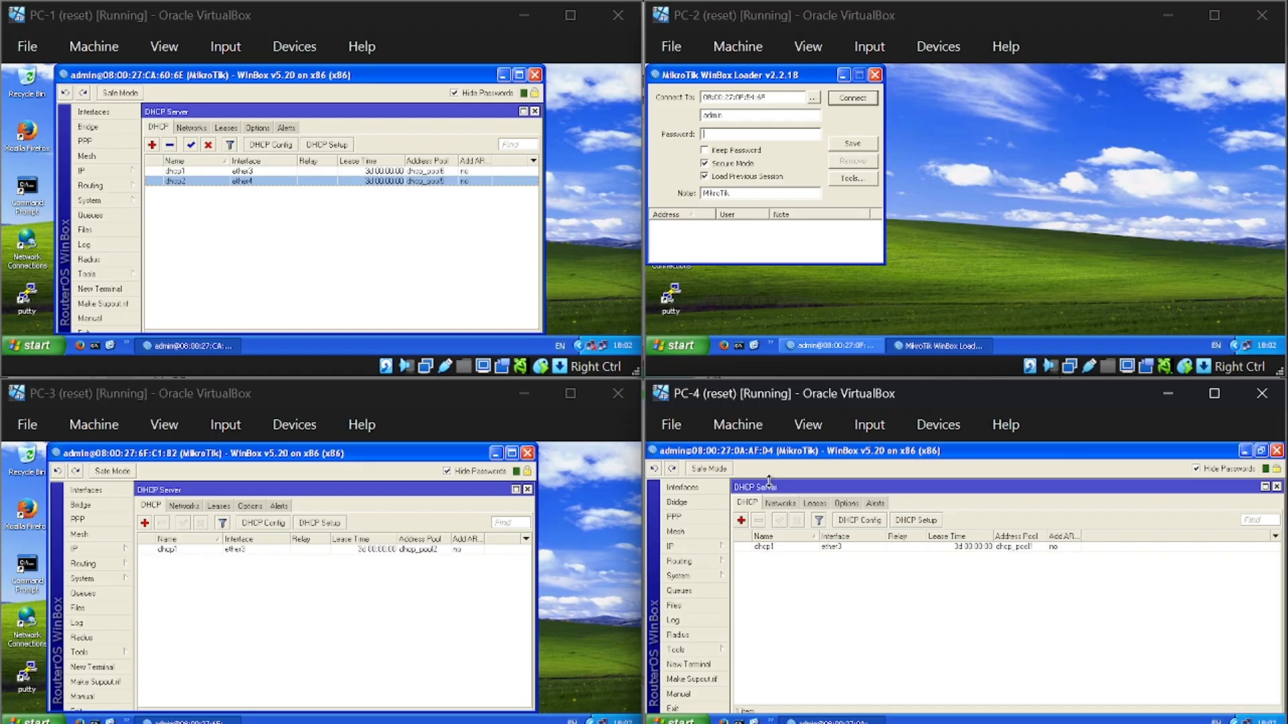
Run ipconfig in a Command Prompt on PC-1 and on PC-2 to check their IP configuration.
click(96, 347)
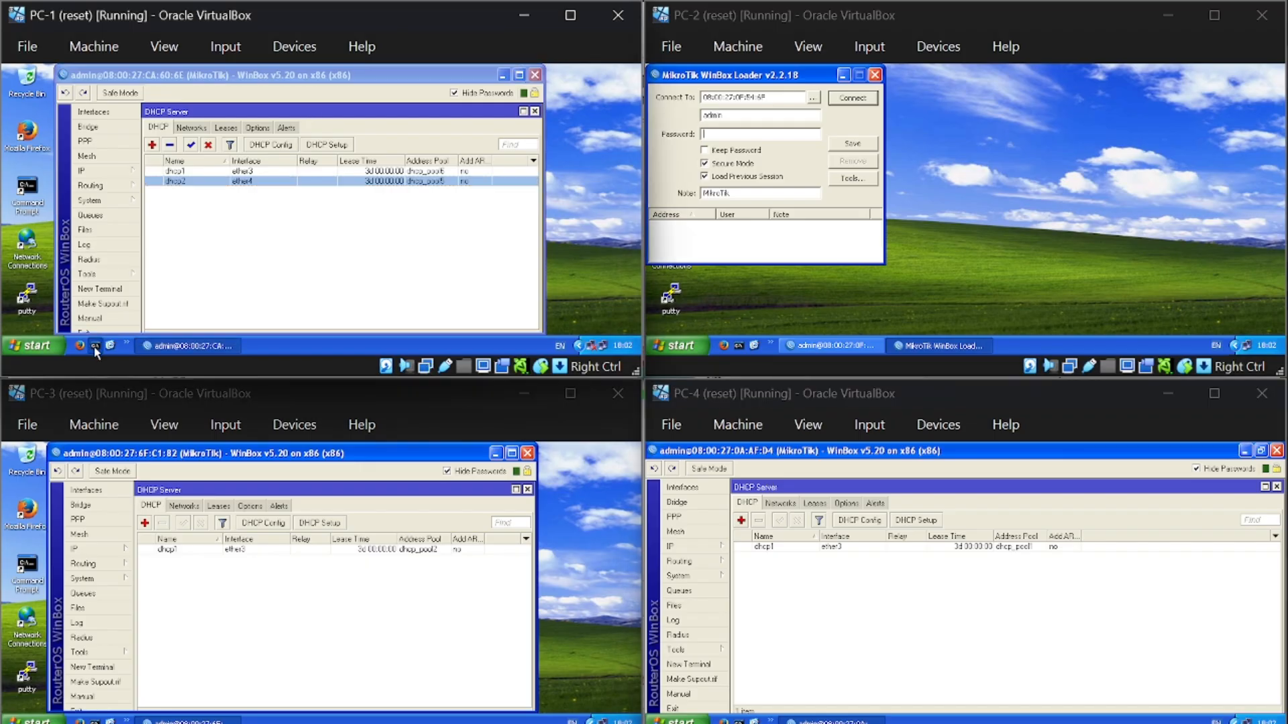
click(96, 347)
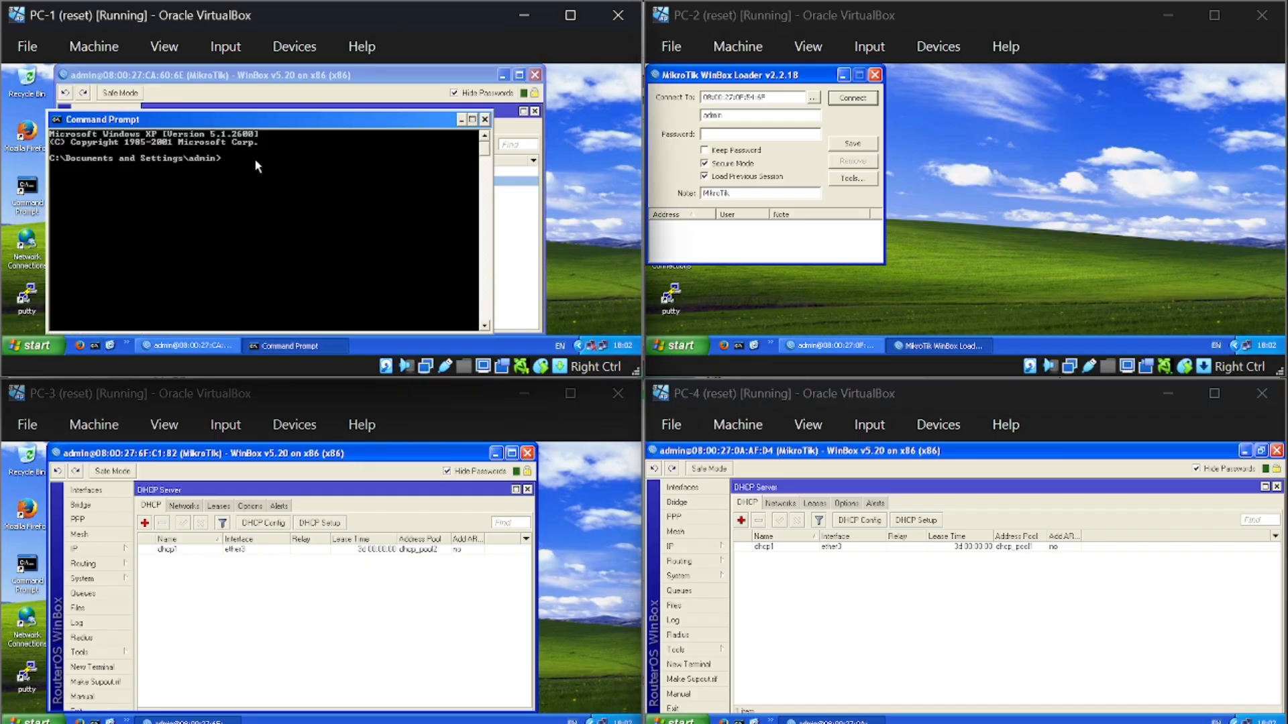
text(ipconfig)
key(Return)
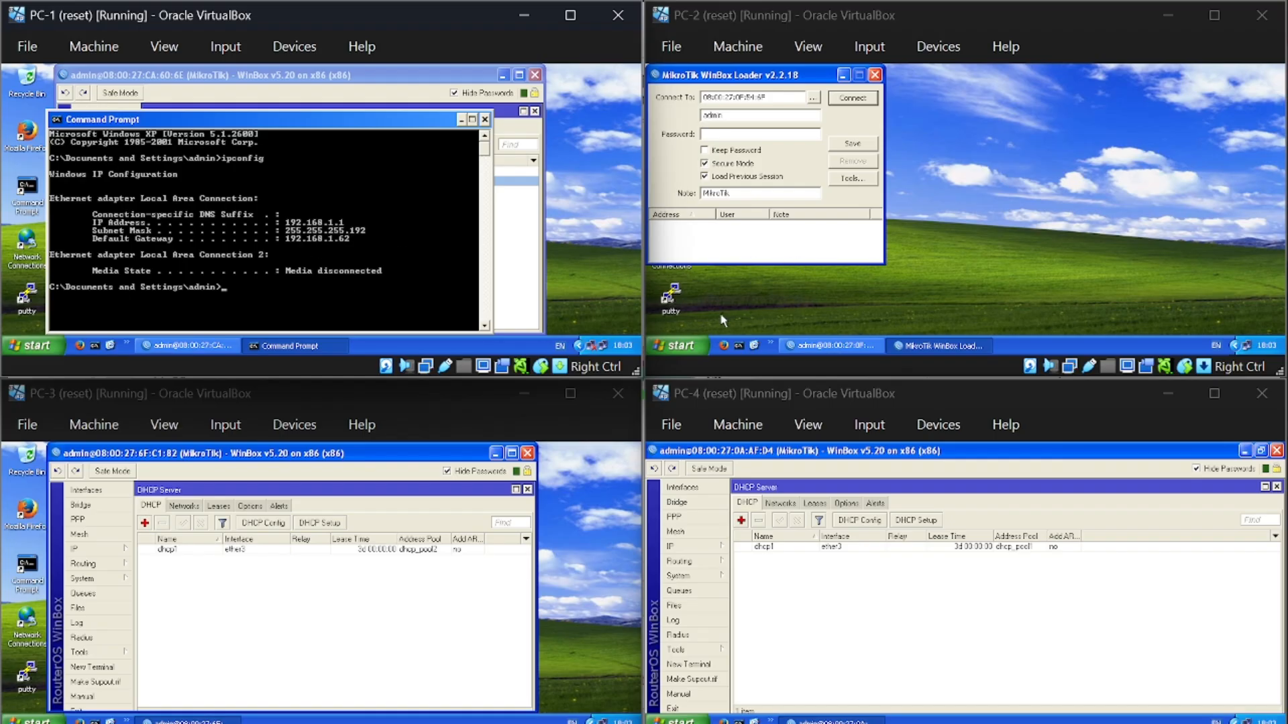
click(740, 345)
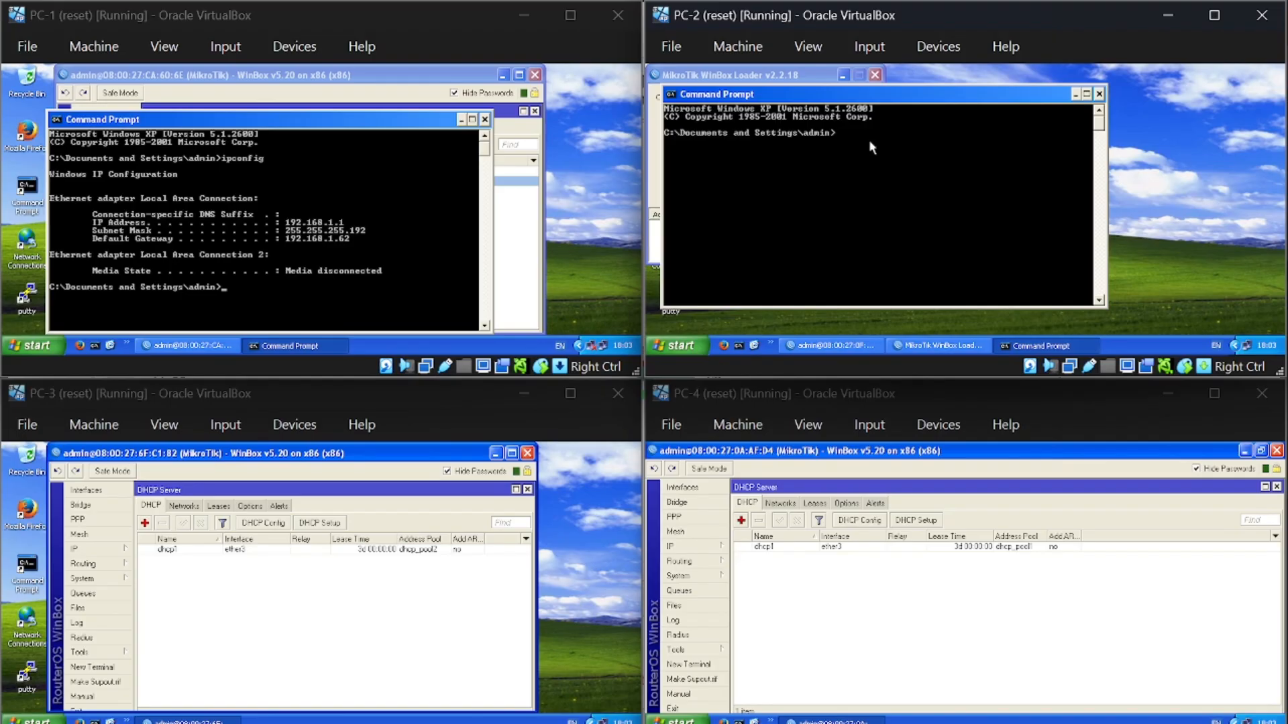
text(ipconfig)
key(Return)
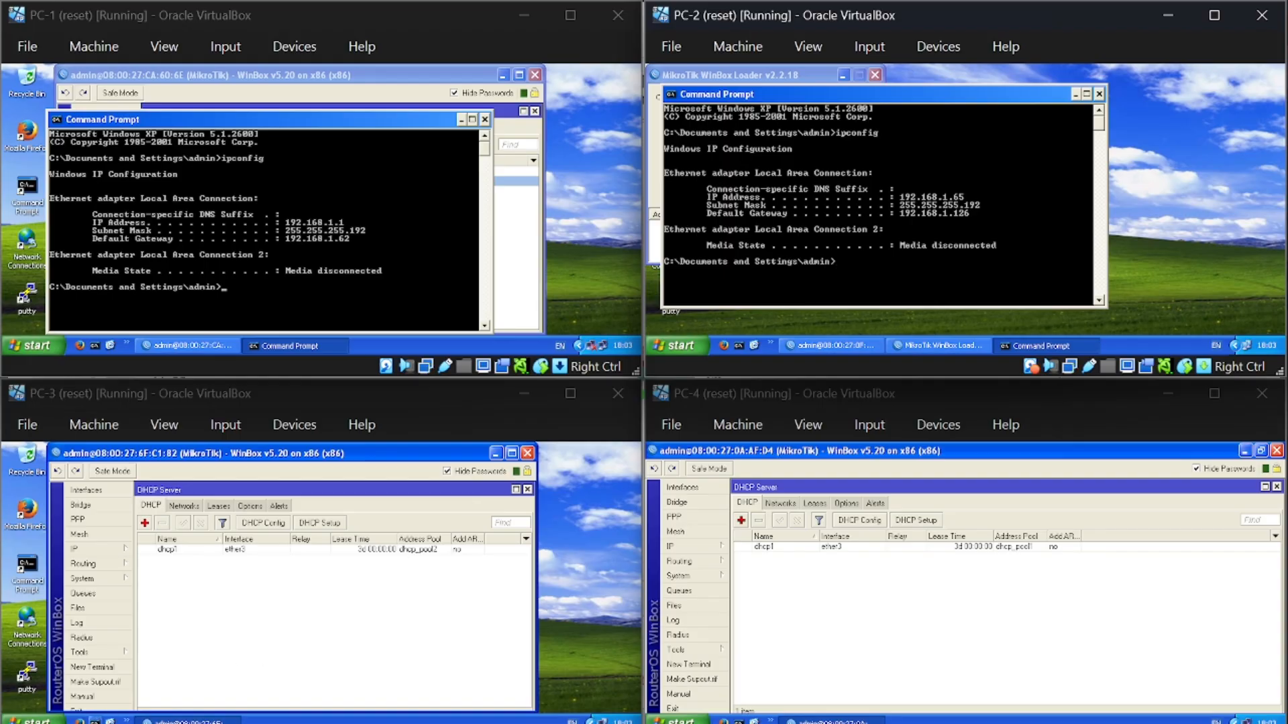
Check PC-3's IP configuration by running ipconfig in a Command Prompt.
click(95, 721)
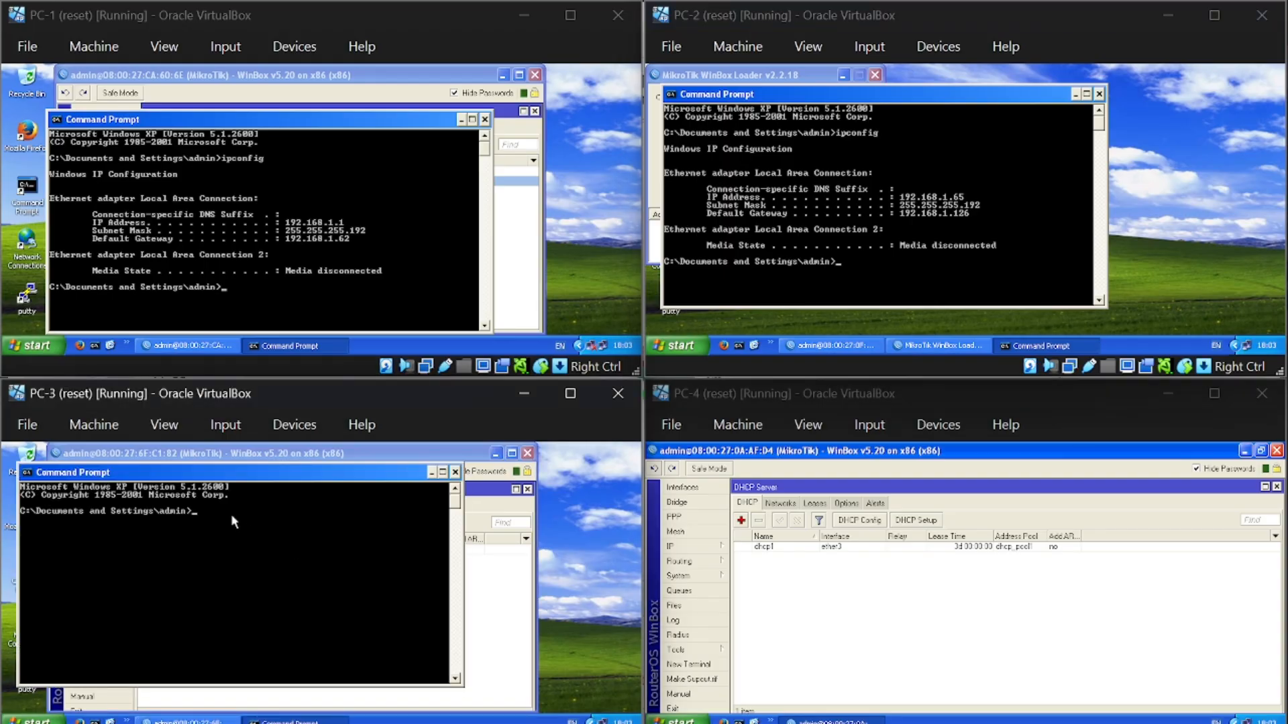
text(ipconfig)
key(Return)
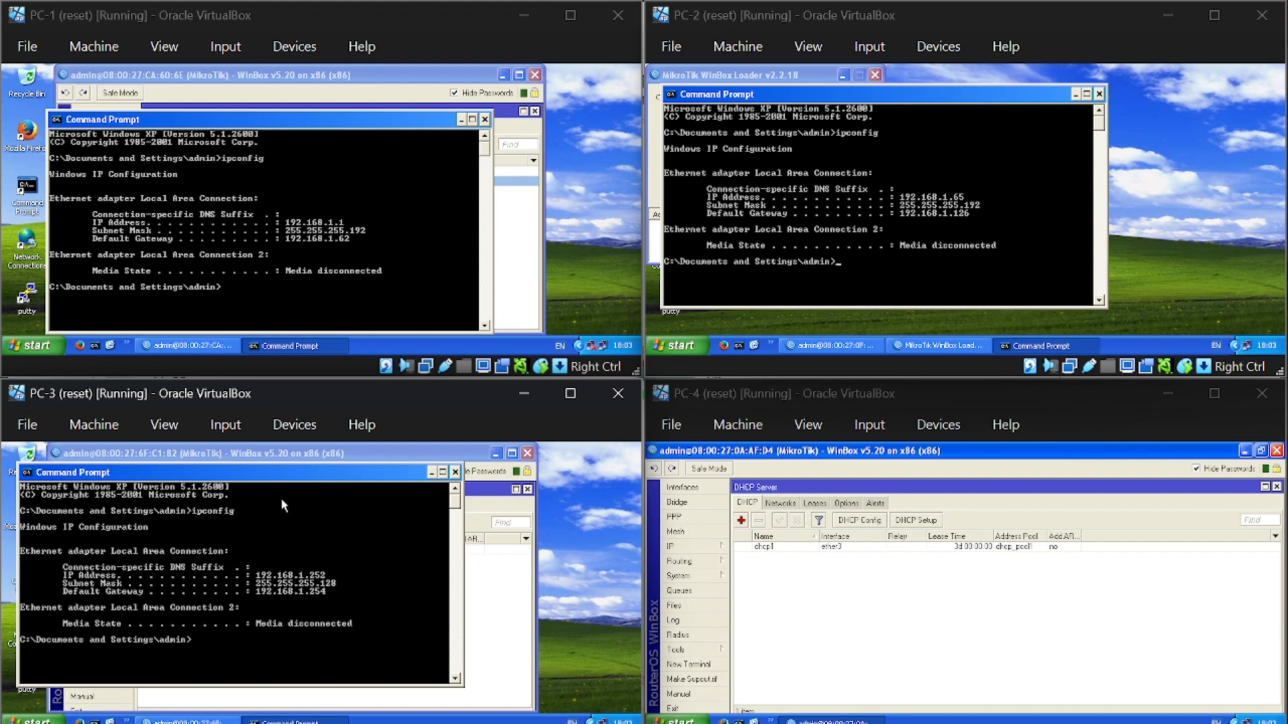
Reopen the DHCP server list in PC-4's WinBox, and check PC-4's IP configuration with ipconfig.
click(1276, 488)
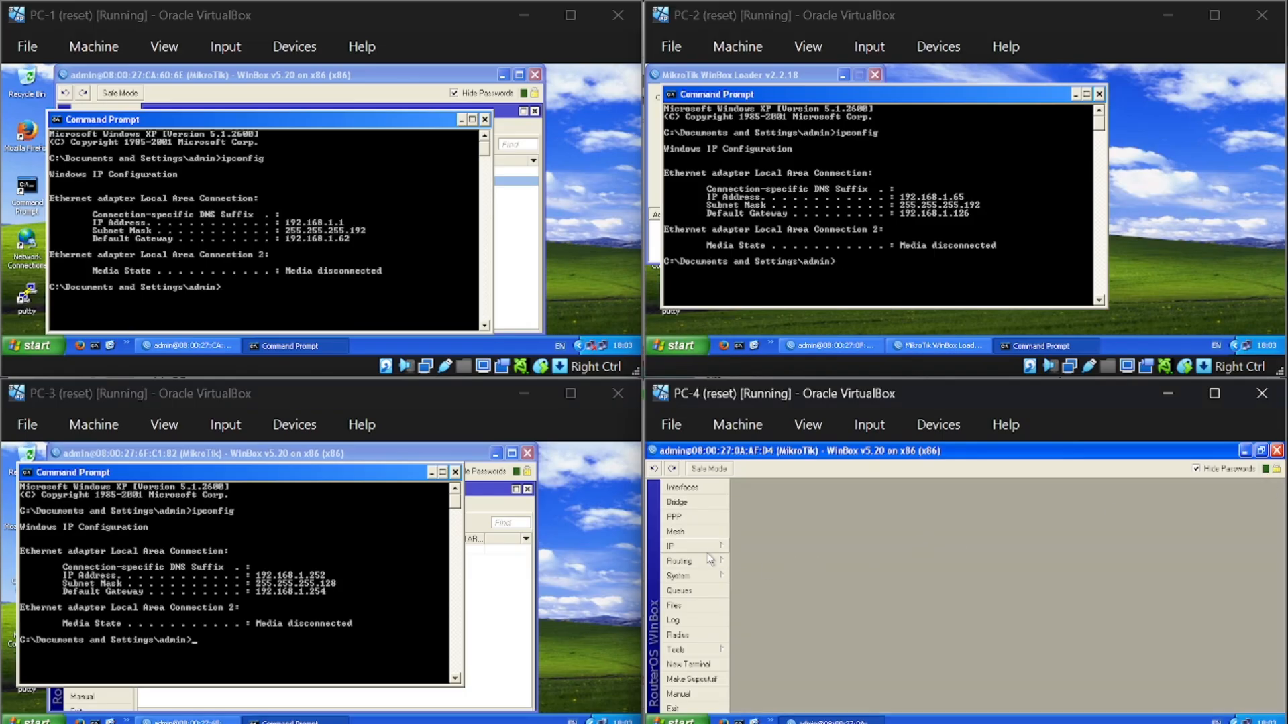
click(710, 547)
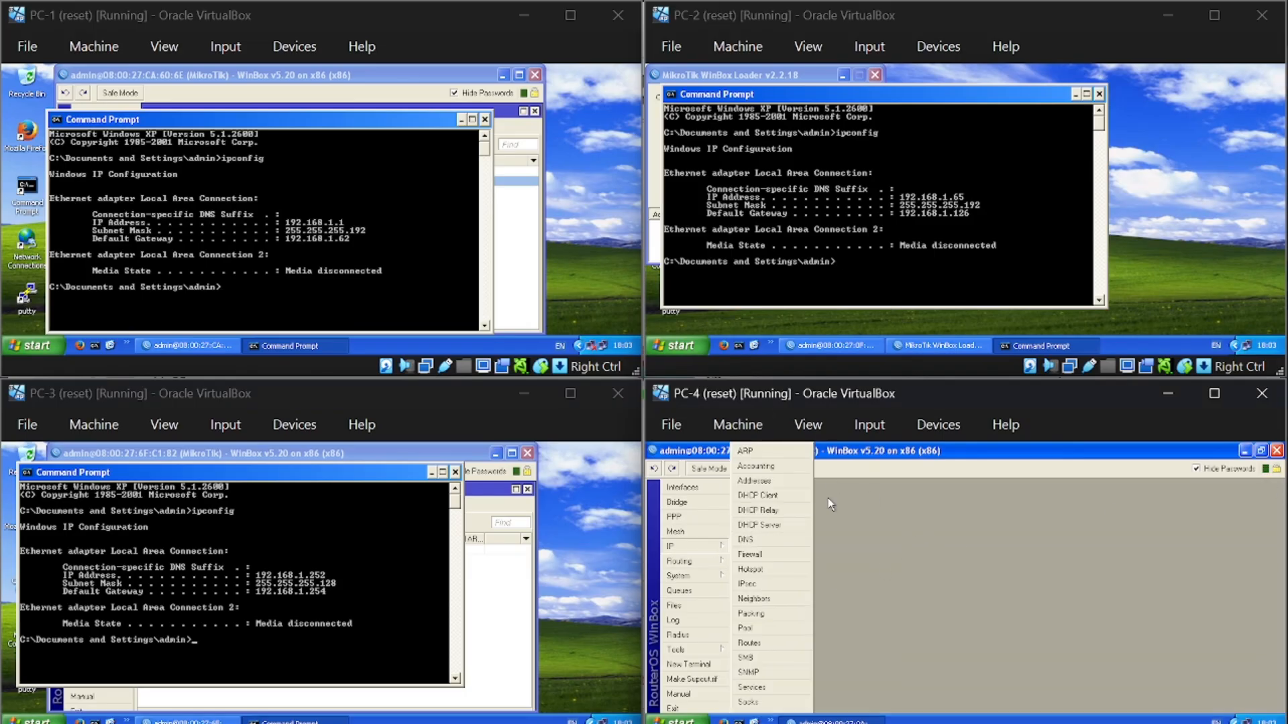
click(790, 525)
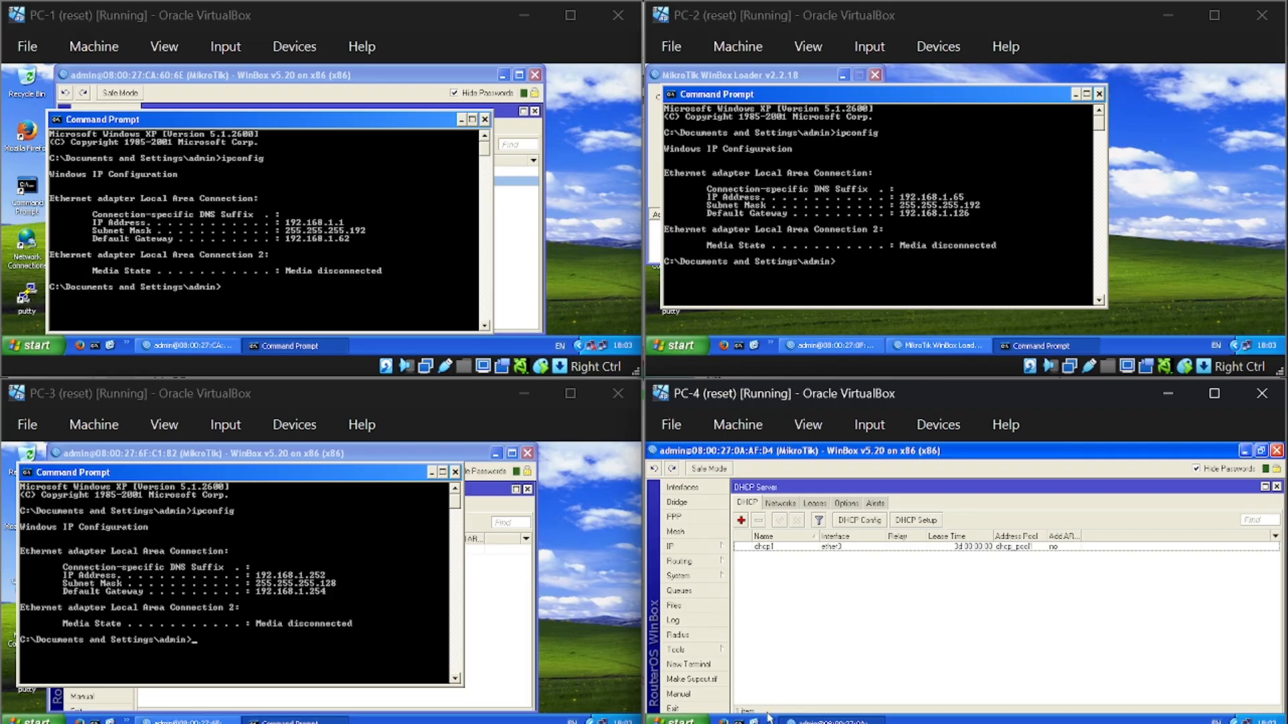
click(738, 721)
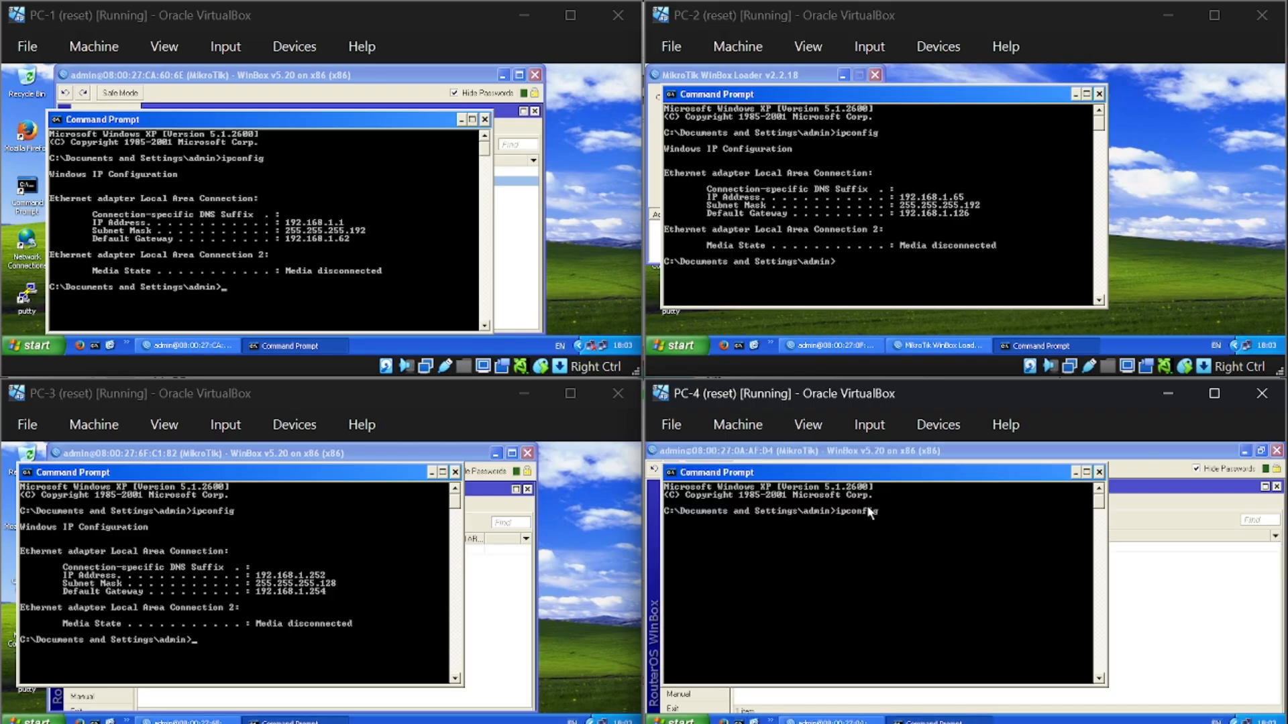
text(ipconfig)
key(Return)
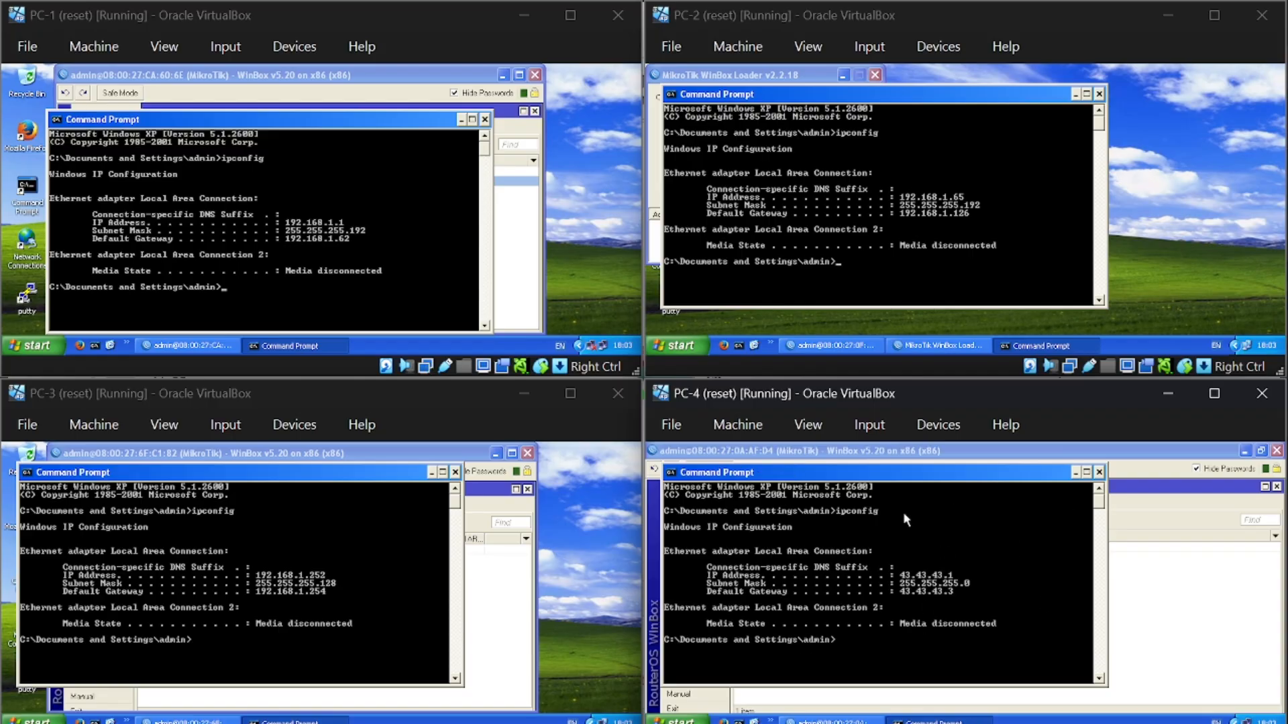
Close the Command Prompts on PC-4, PC-3 and PC-1, and exit WinBox on PC-4.
click(1098, 472)
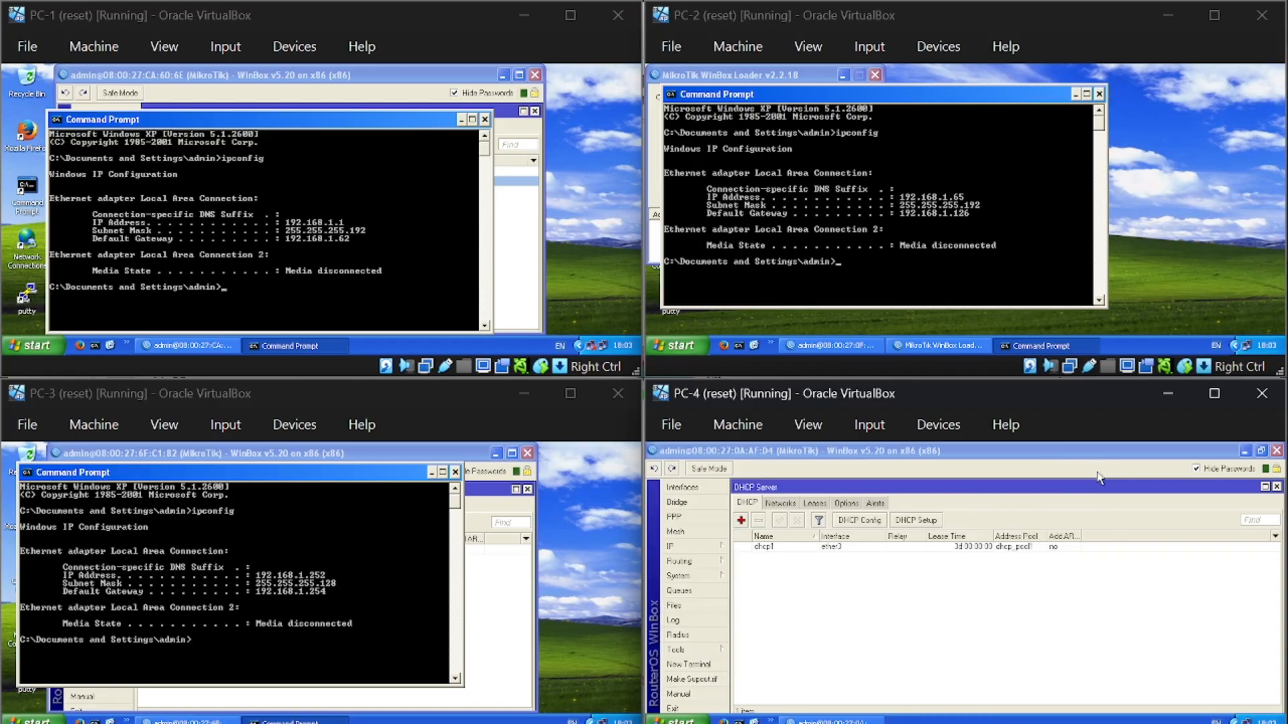
click(1276, 451)
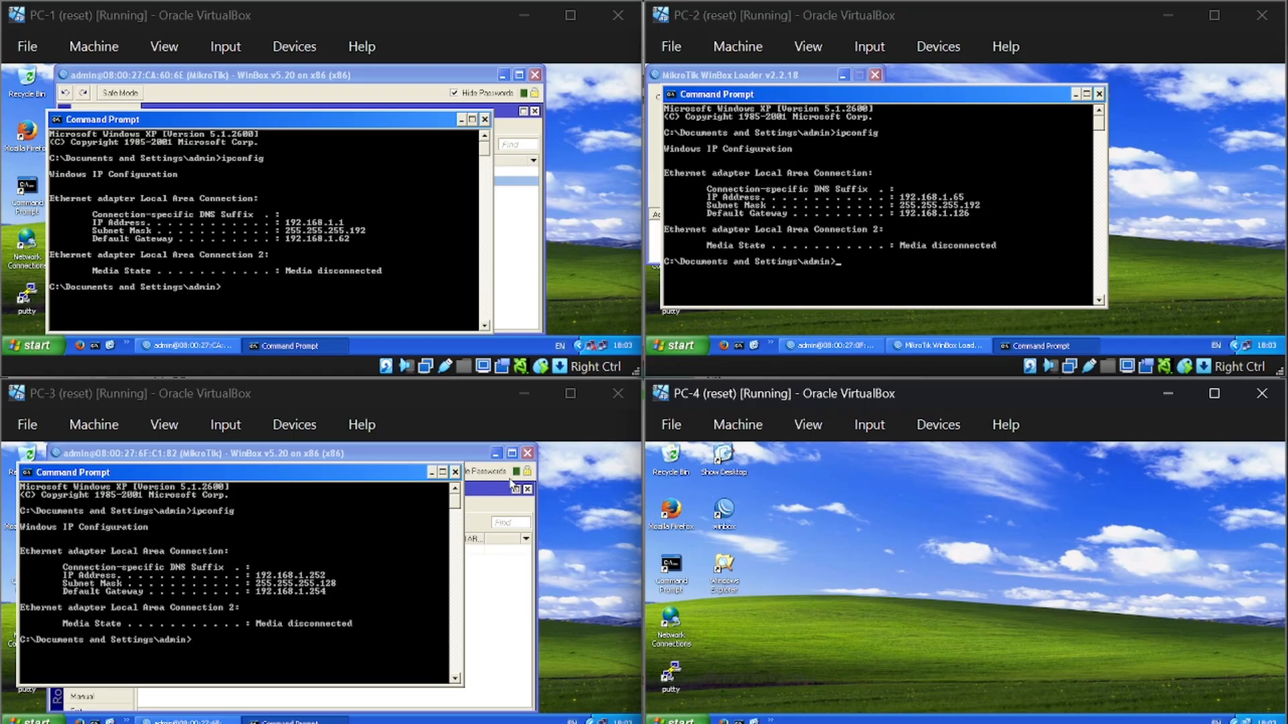
click(455, 472)
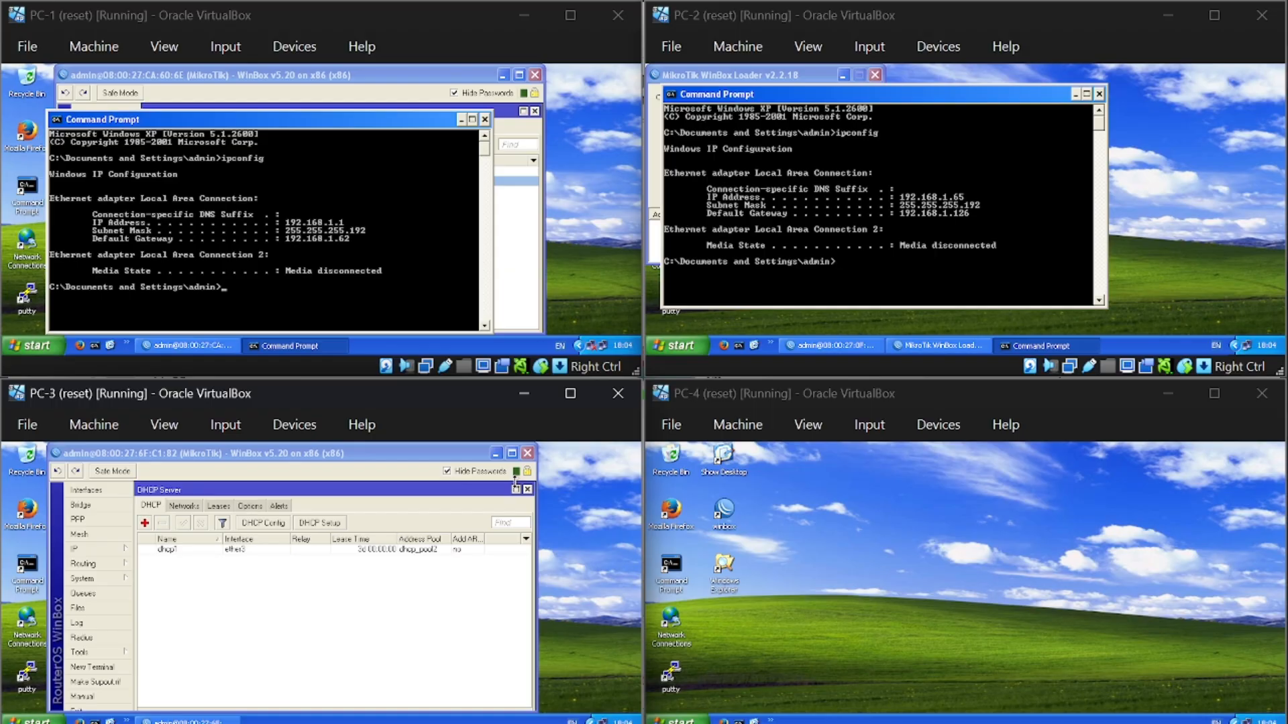
click(484, 119)
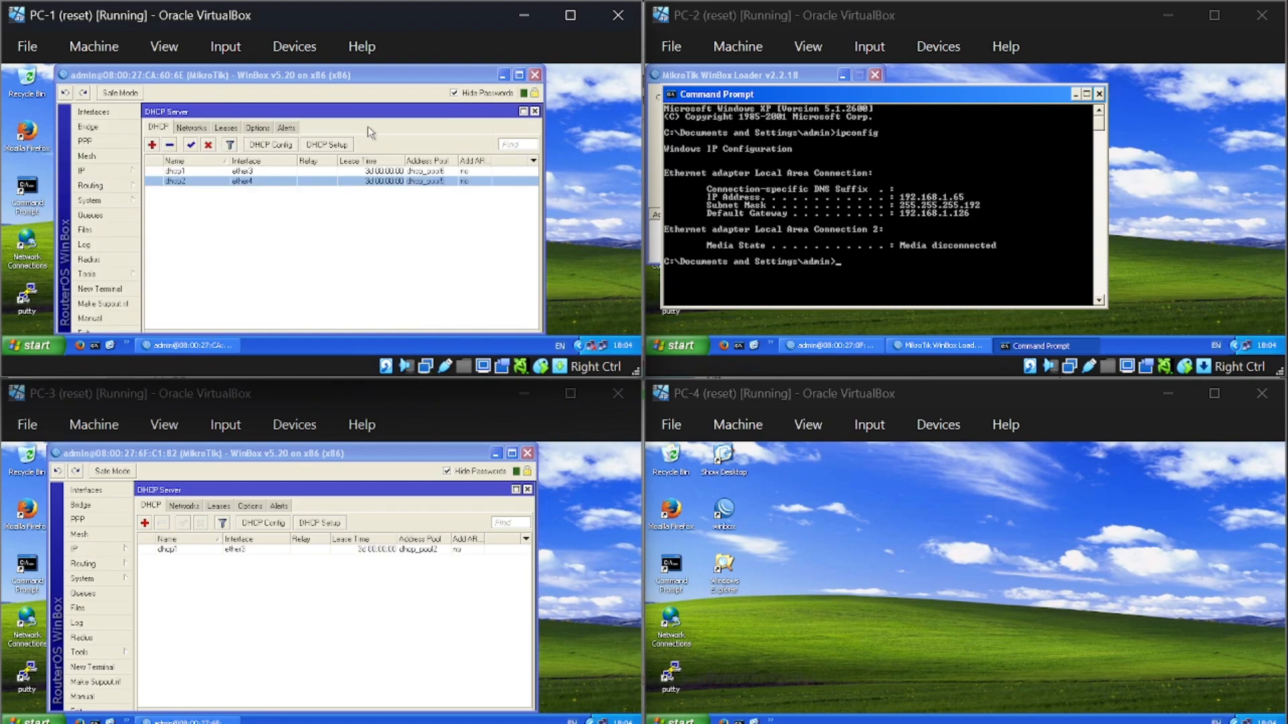
In PC-1's WinBox, show the OSPF routing networks.
click(90, 187)
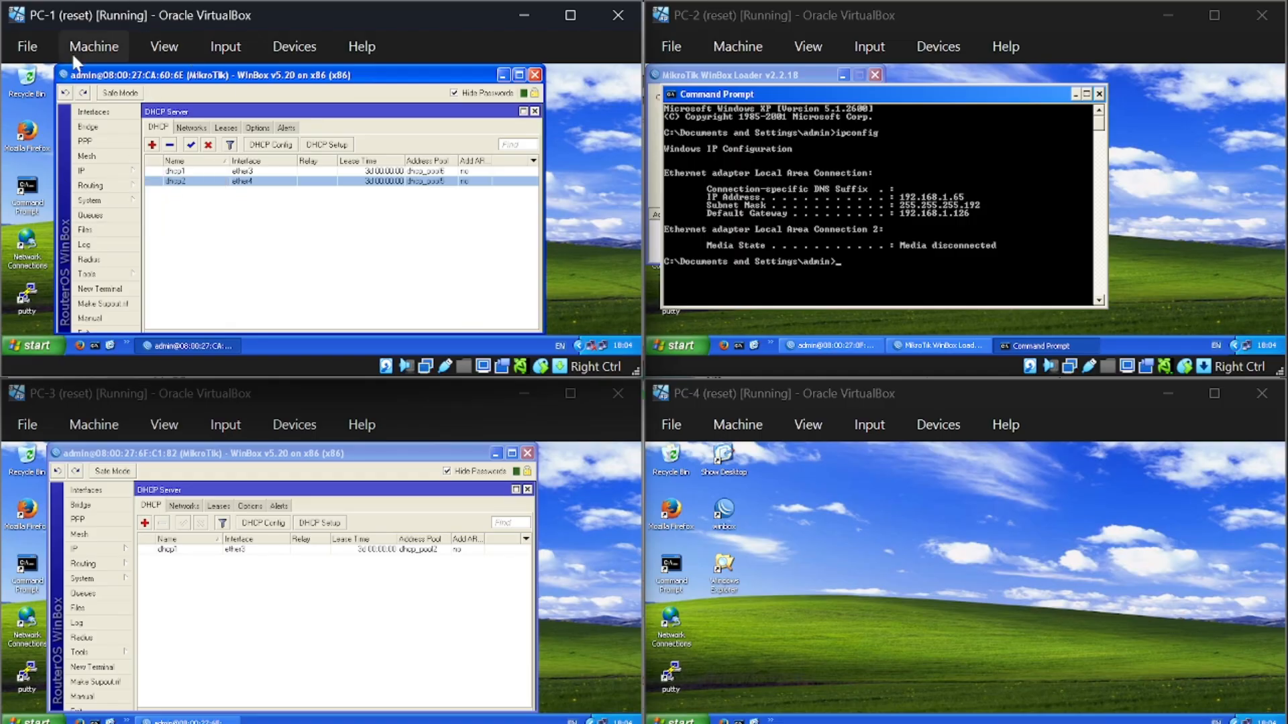
click(91, 186)
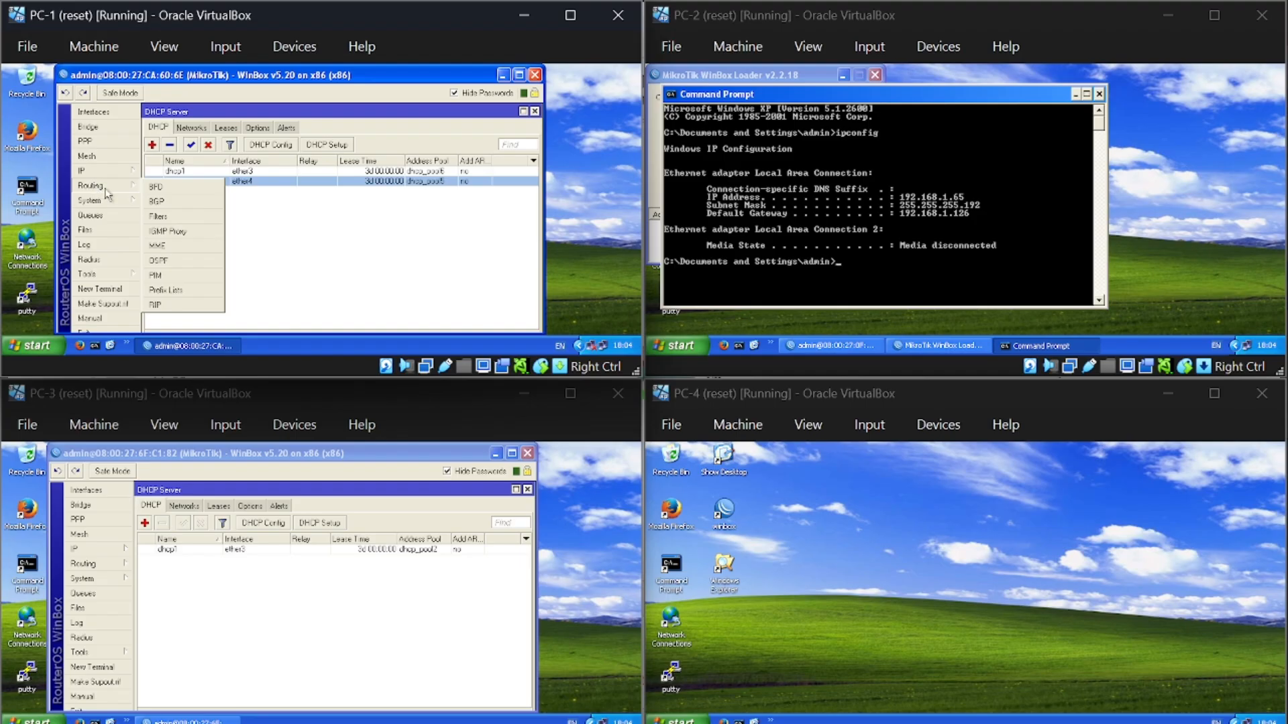
click(169, 261)
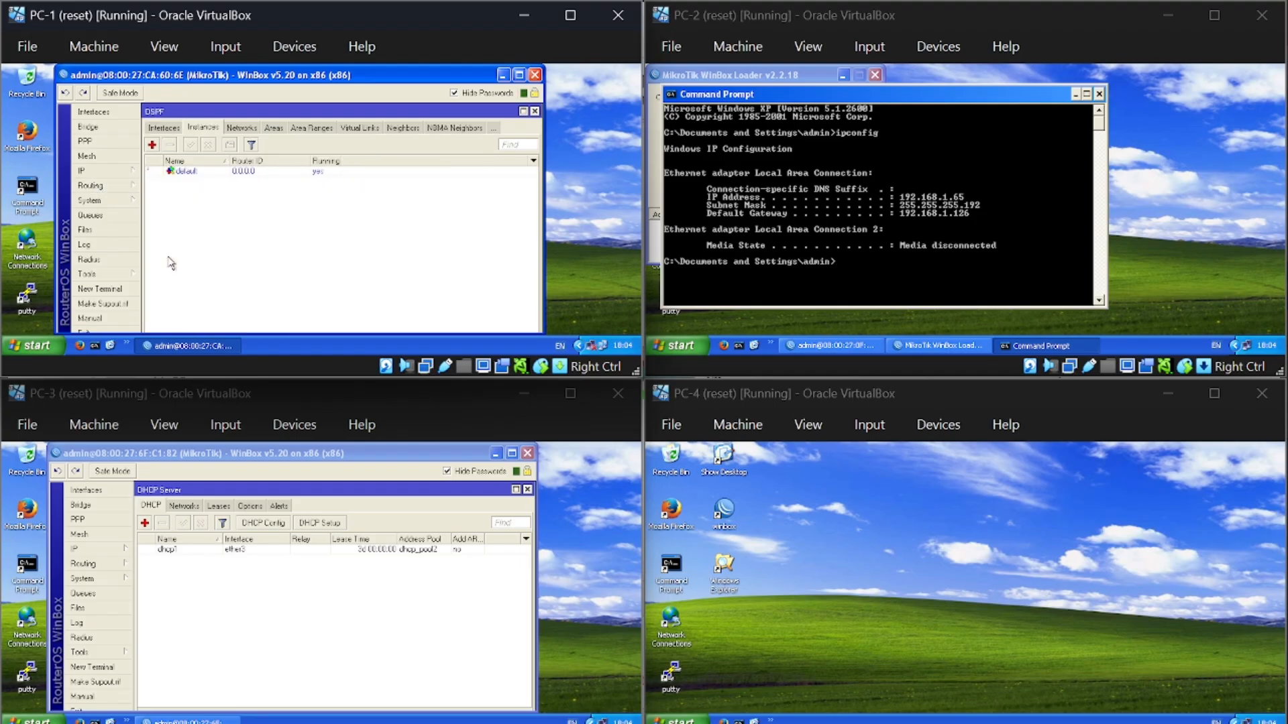
click(235, 130)
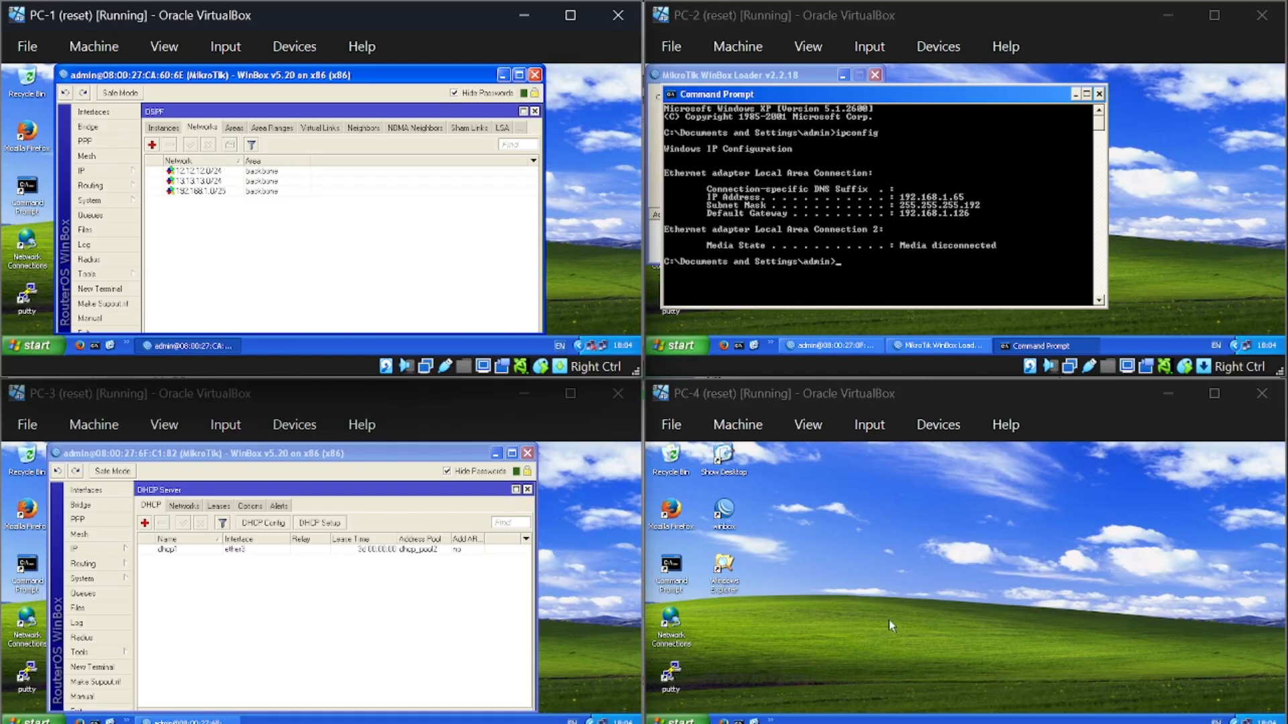
Switch to the Google Classroom PDF and copy Router 1's OSPF network commands for 12.12.12.0/24, 13.13.13.0/24 and 192.168.1.0/25.
key(alt+Tab)
scroll(703, 403, down, 15)
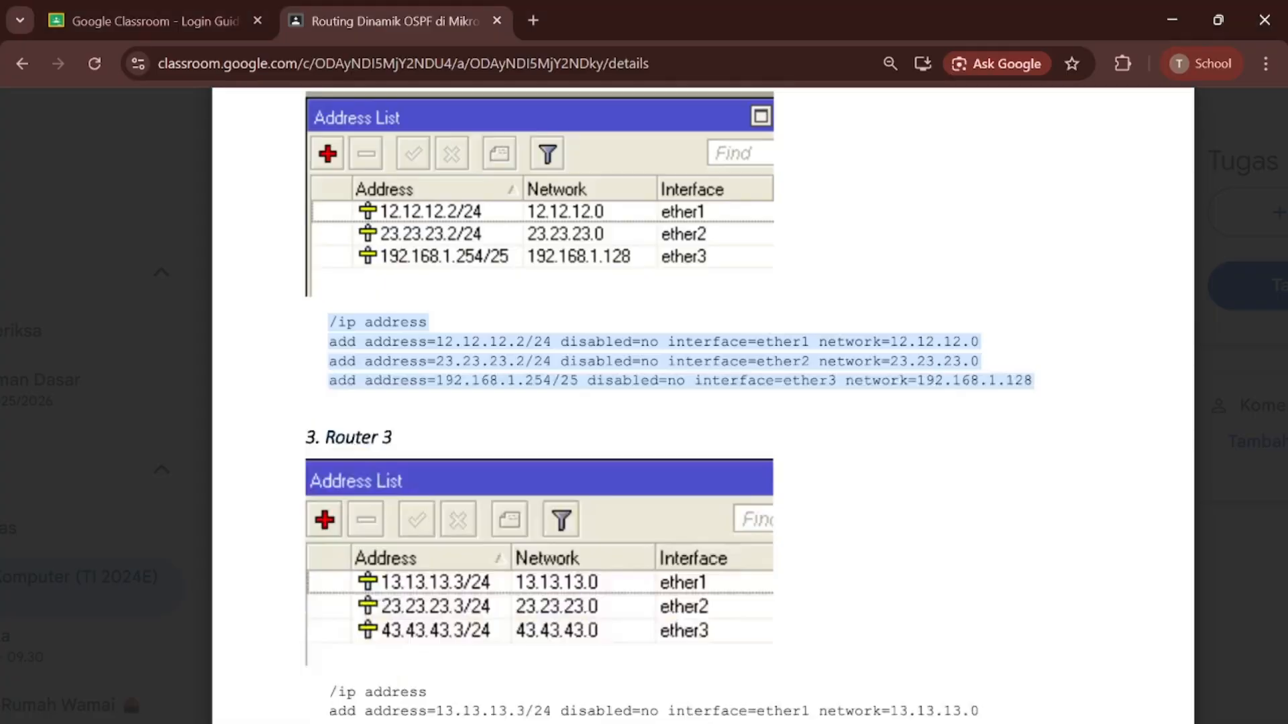
key(ctrl+minus)
scroll(692, 416, down, 4)
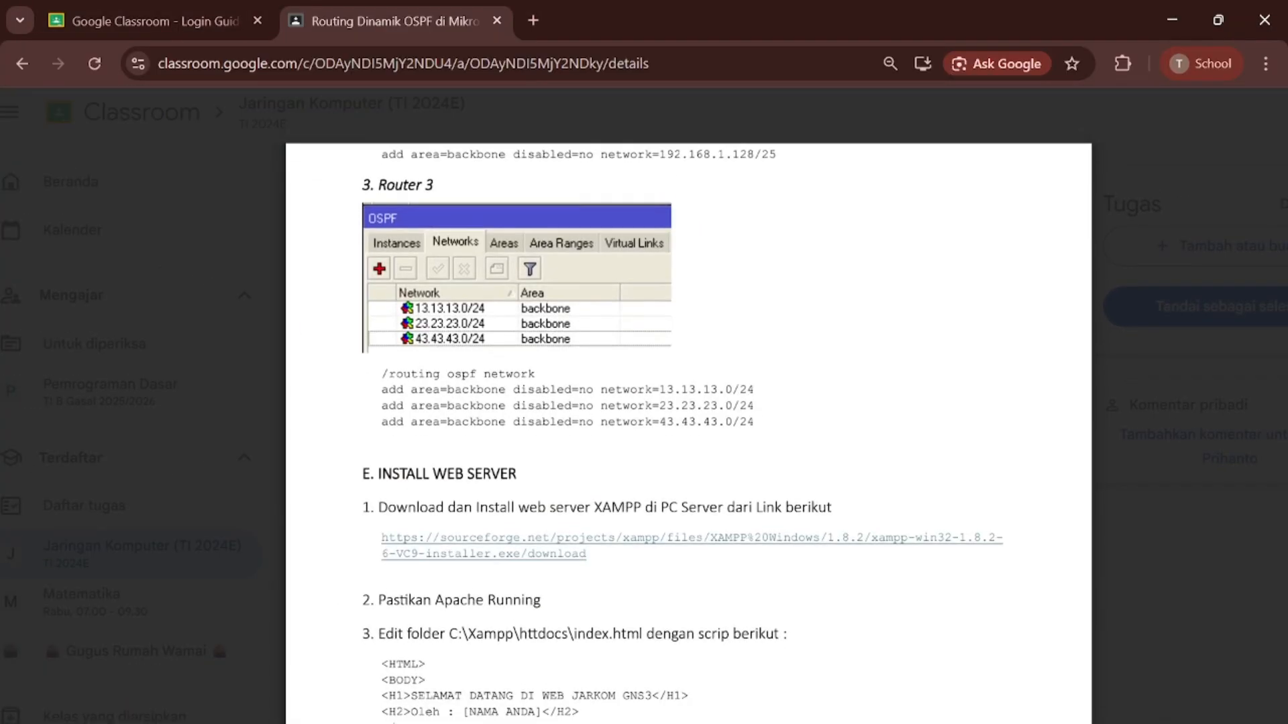
scroll(692, 415, up, 10)
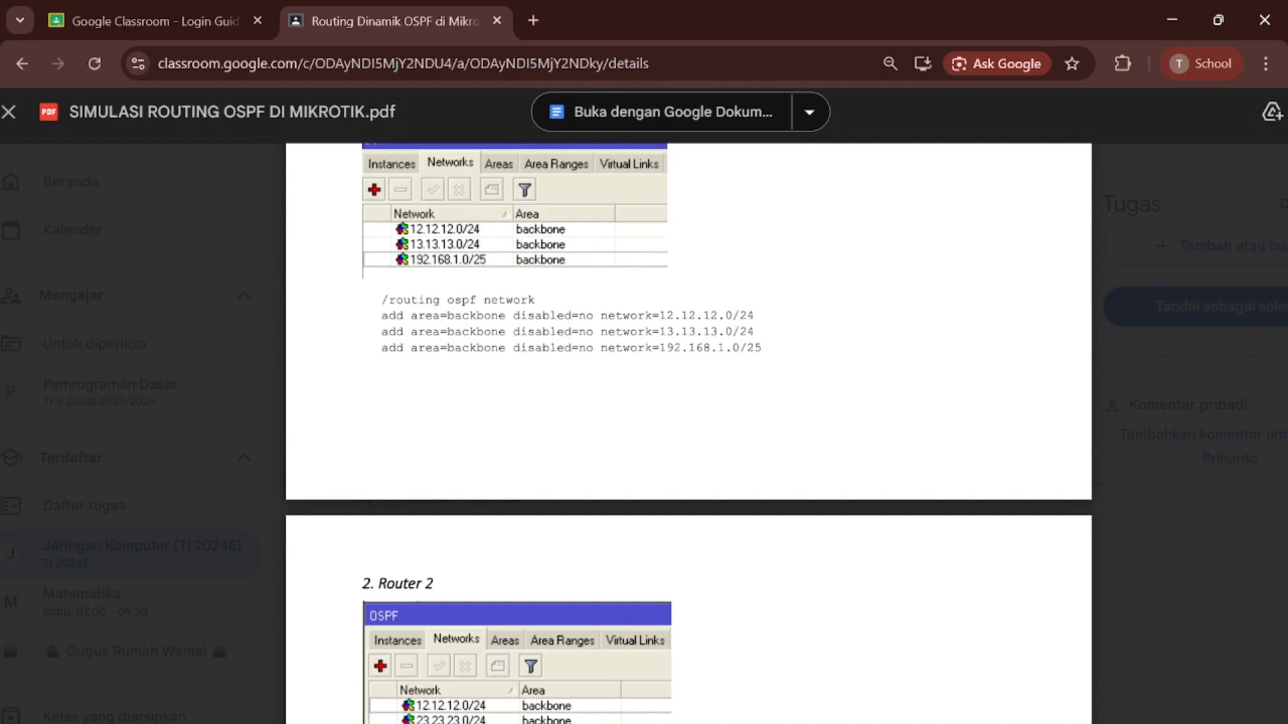
drag(380, 300, 761, 348)
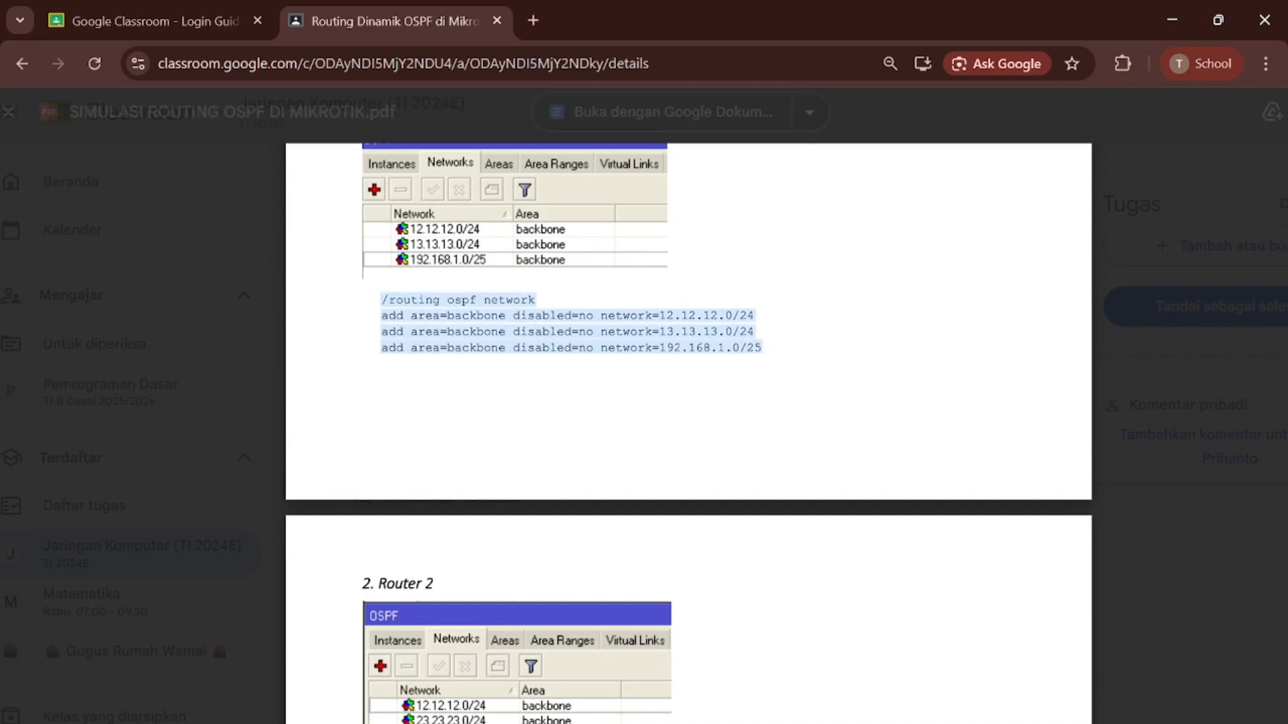
right_click(686, 333)
click(716, 357)
scroll(688, 402, down, 1)
right_click(589, 285)
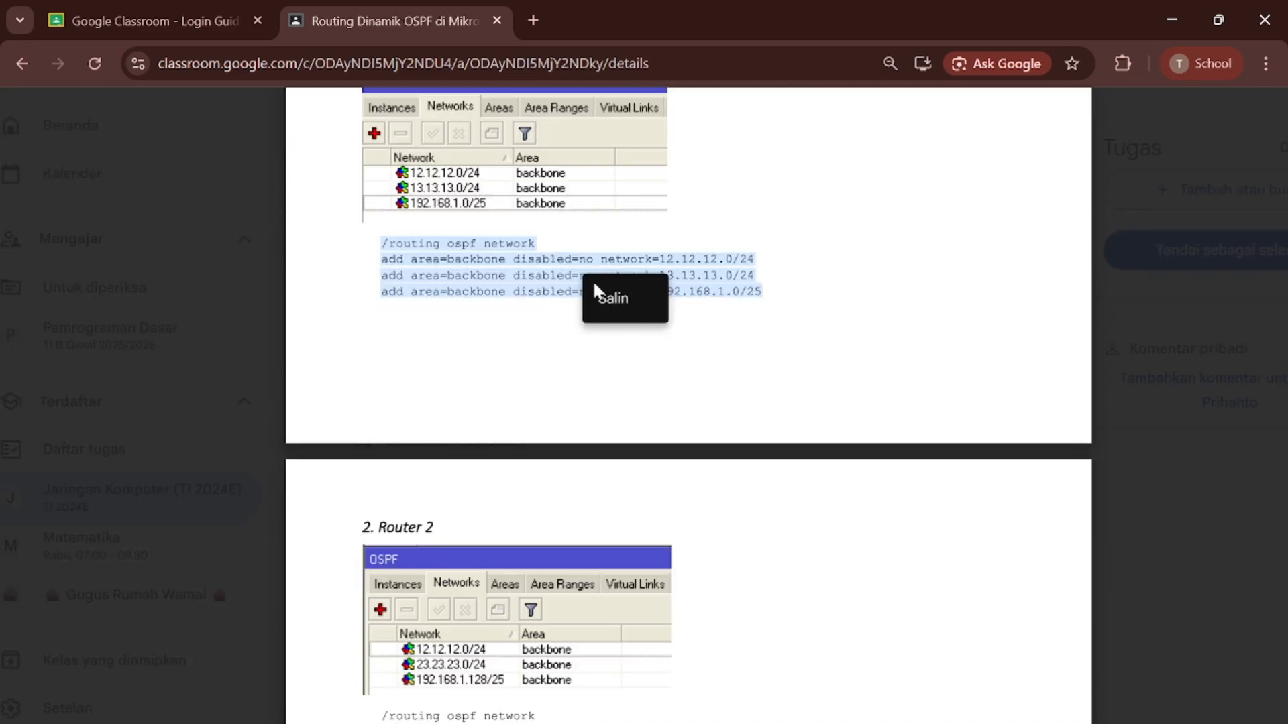
click(621, 299)
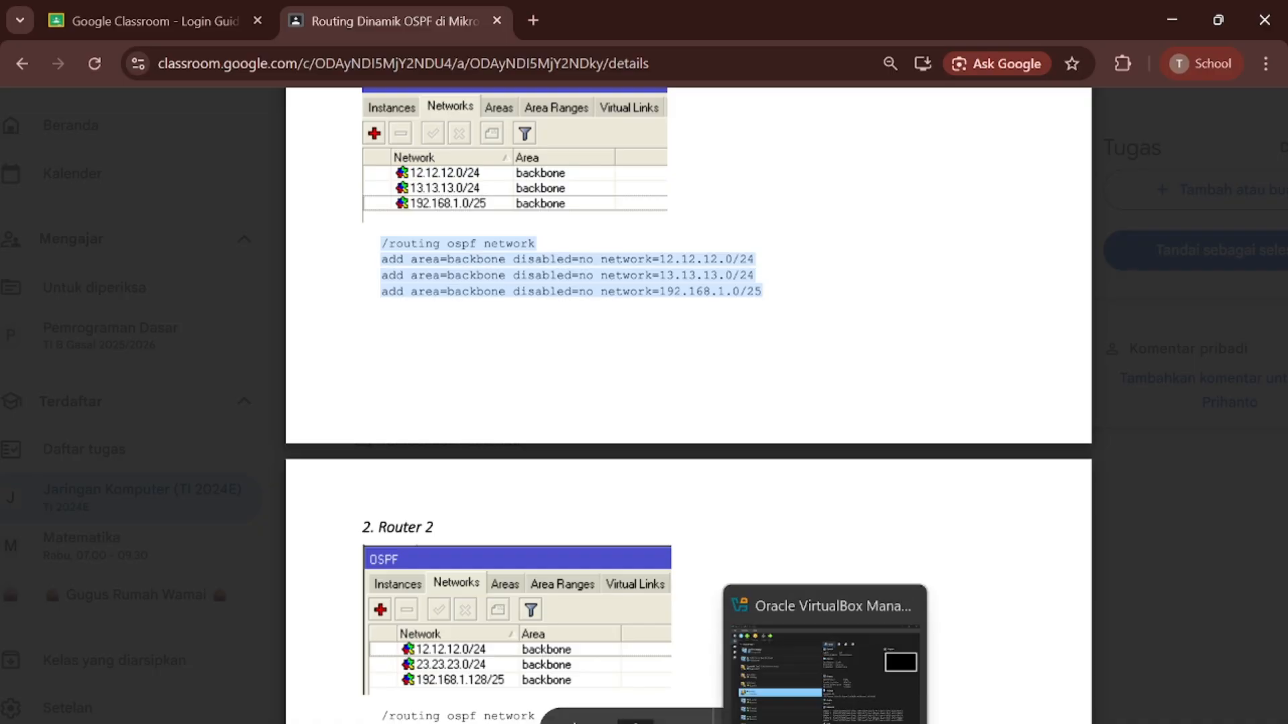
Return to PC-1's WinBox and remove the OSPF networks 12.12.12.0/24, 13.13.13.0/24 and 192.168.1.0/25.
mouse_move(405, 627)
click(123, 659)
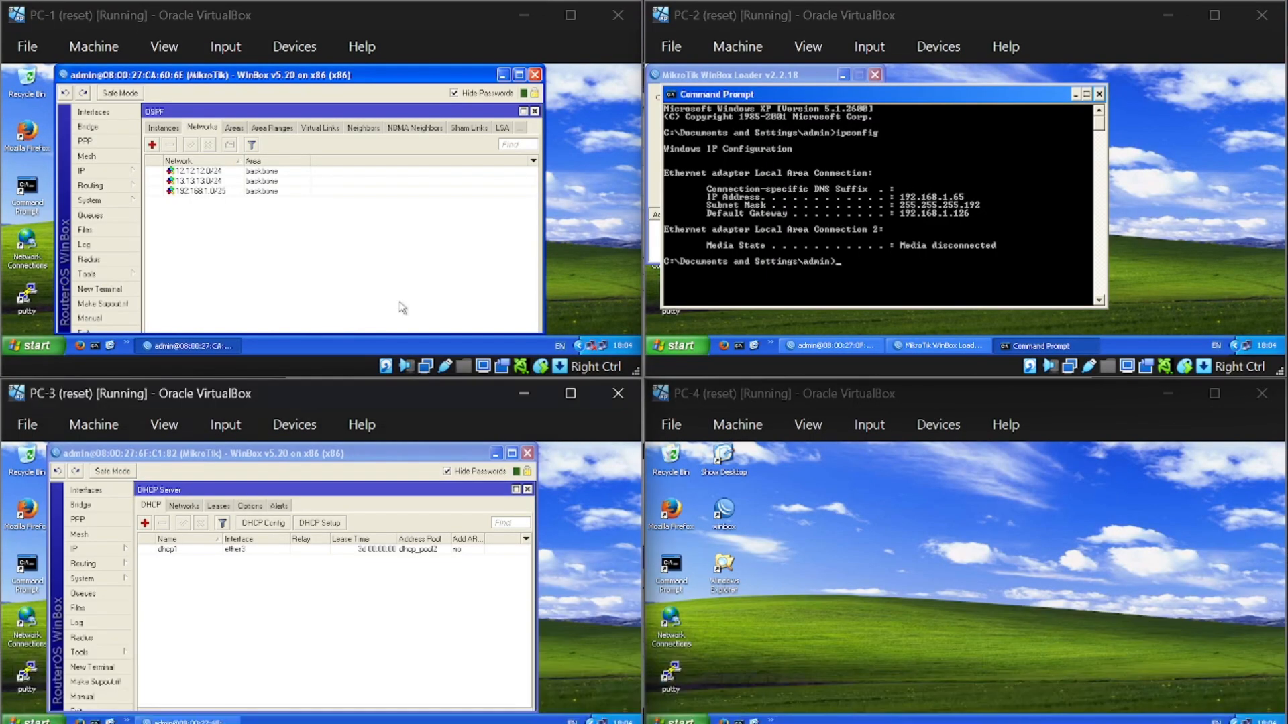
click(171, 143)
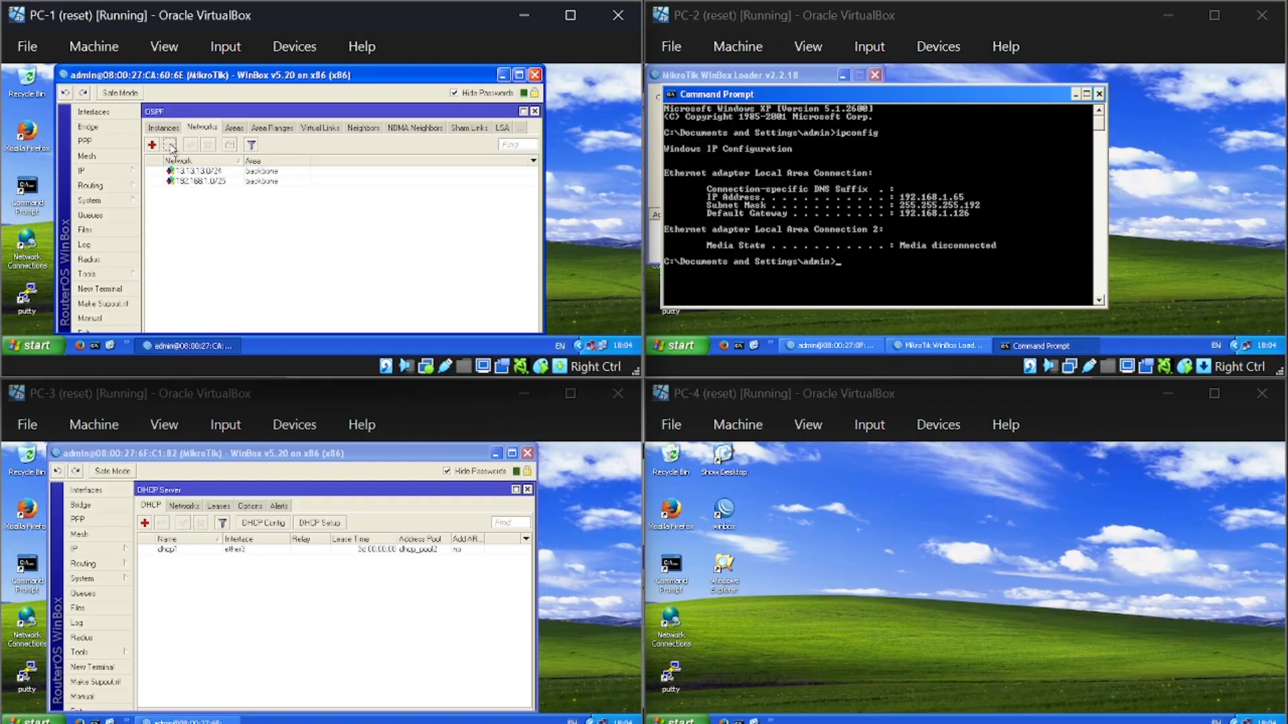
click(193, 171)
click(172, 144)
click(185, 172)
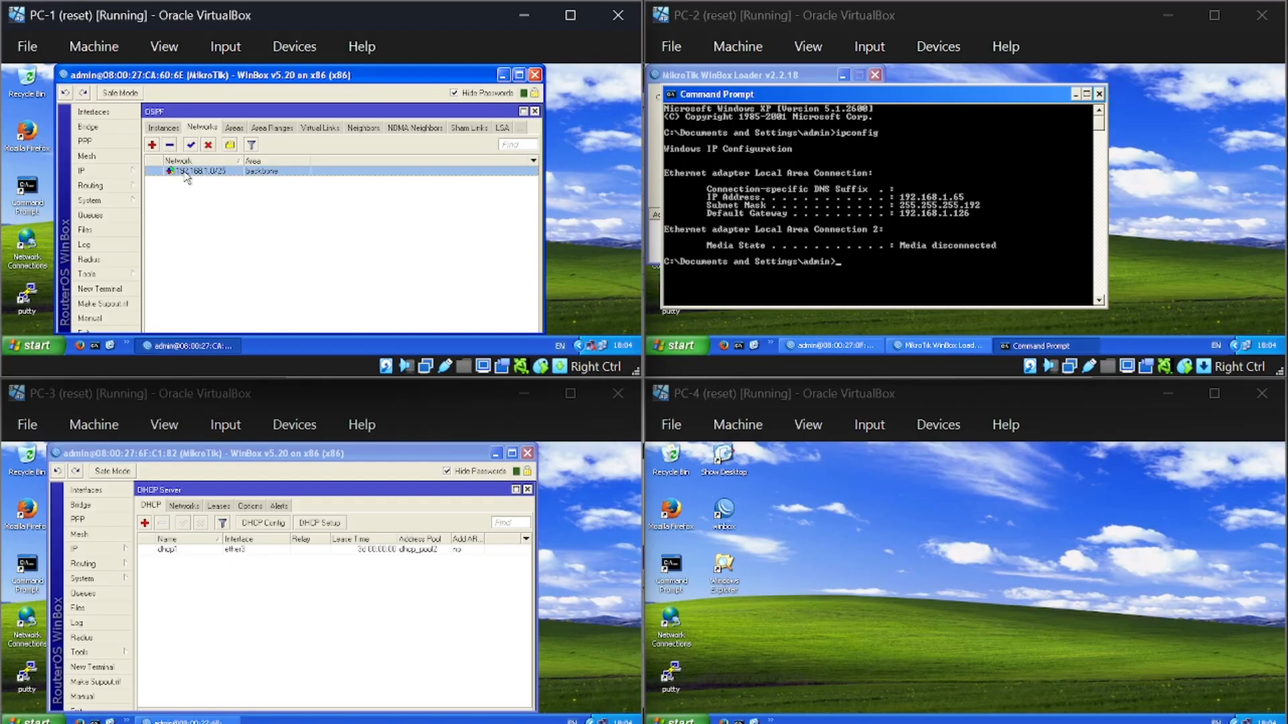
click(170, 145)
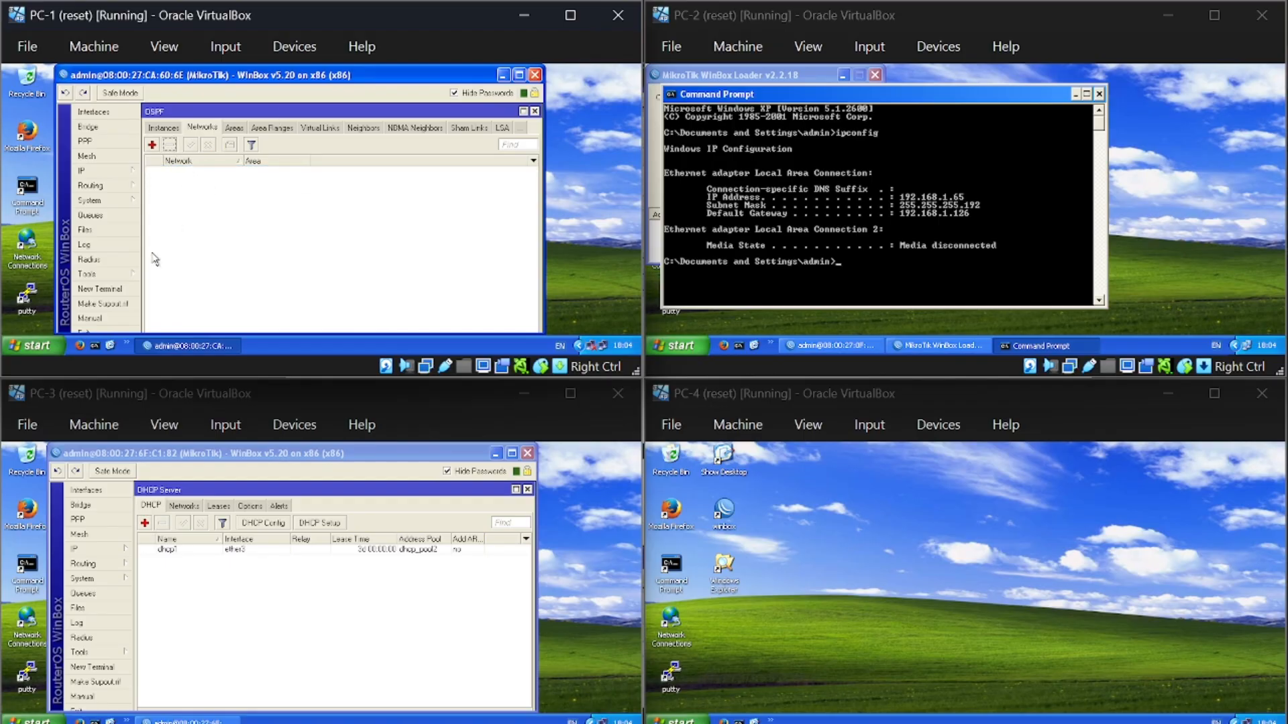
Paste the copied Router 1 OSPF network commands into a new terminal in PC-1's WinBox and show the OSPF networks.
click(99, 288)
right_click(242, 323)
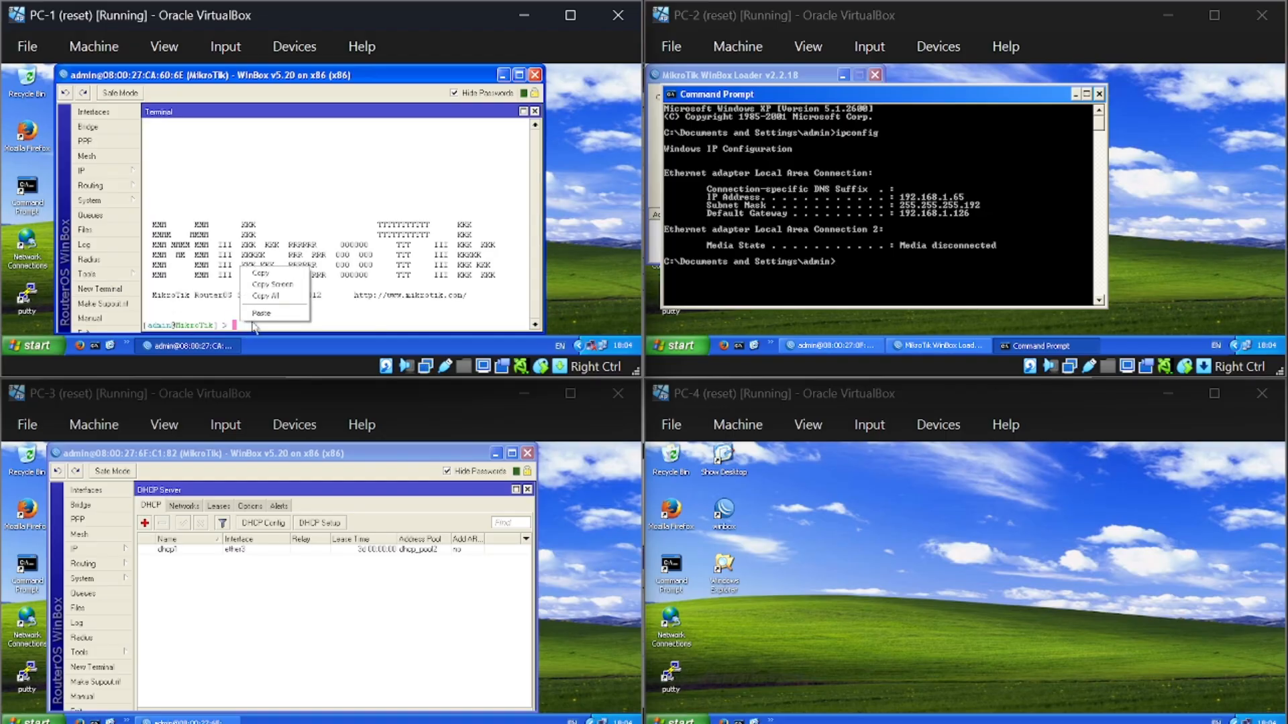
click(265, 324)
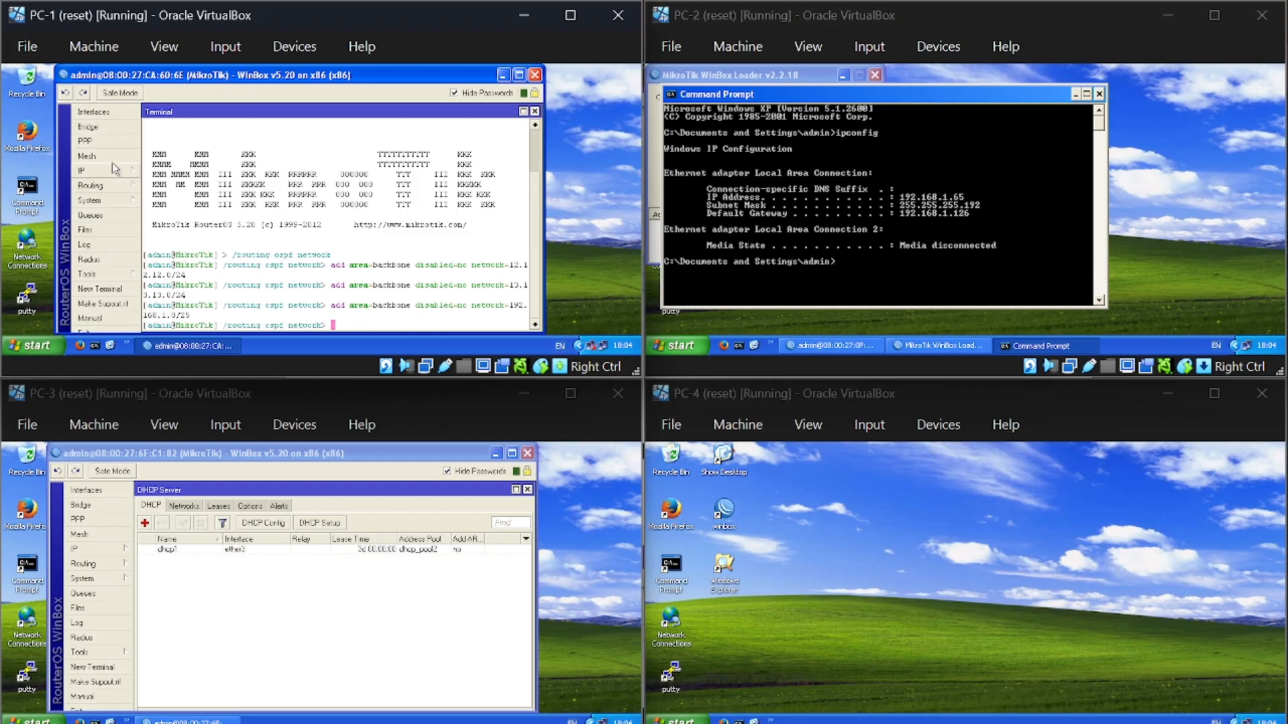
click(111, 187)
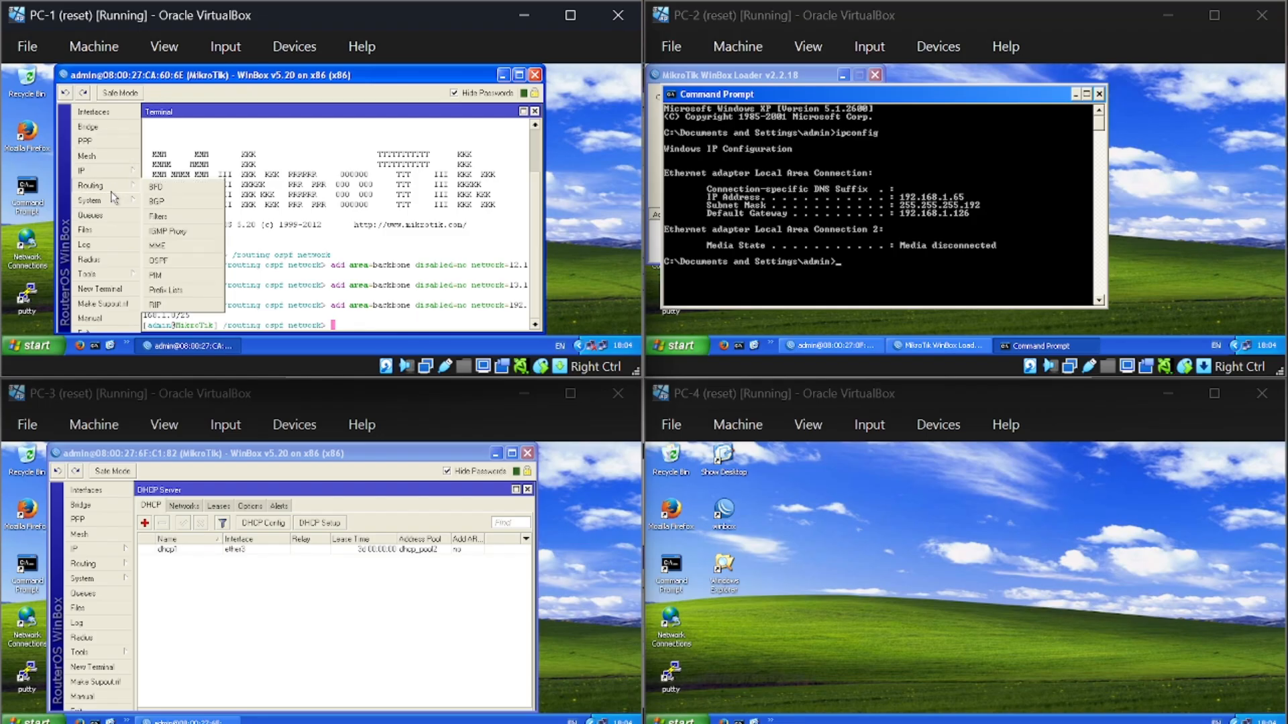
click(161, 260)
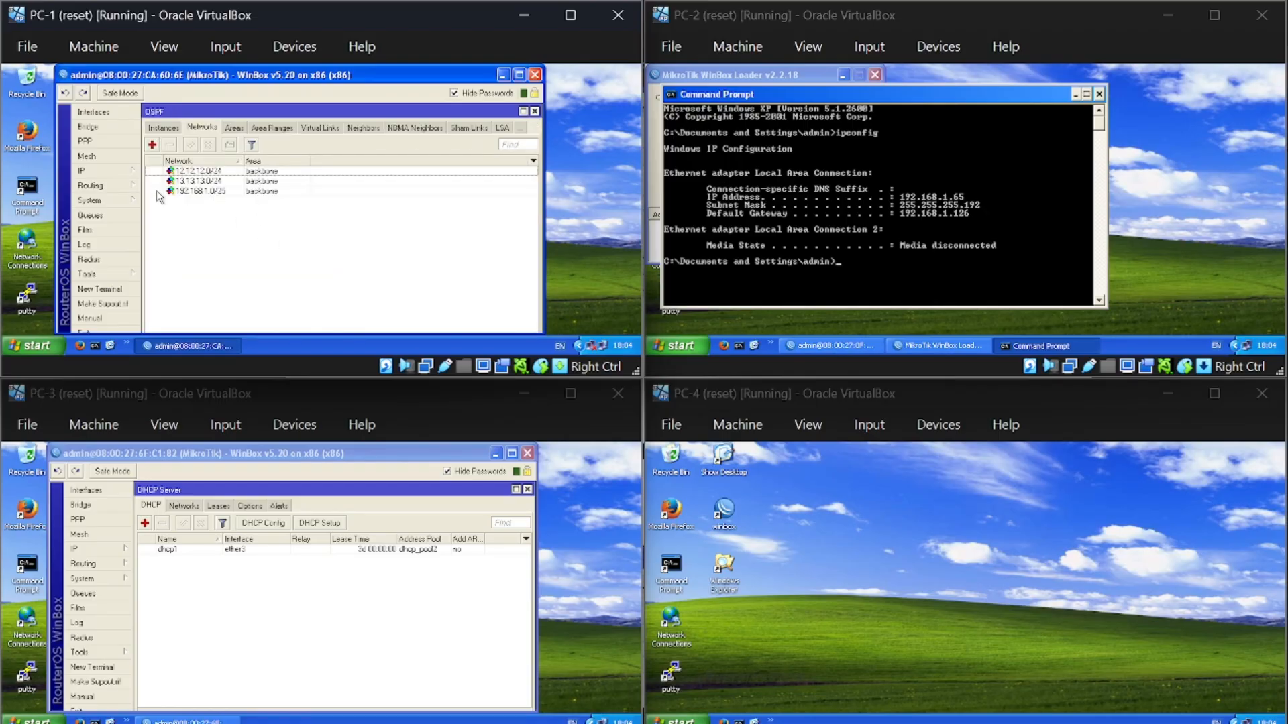
click(154, 145)
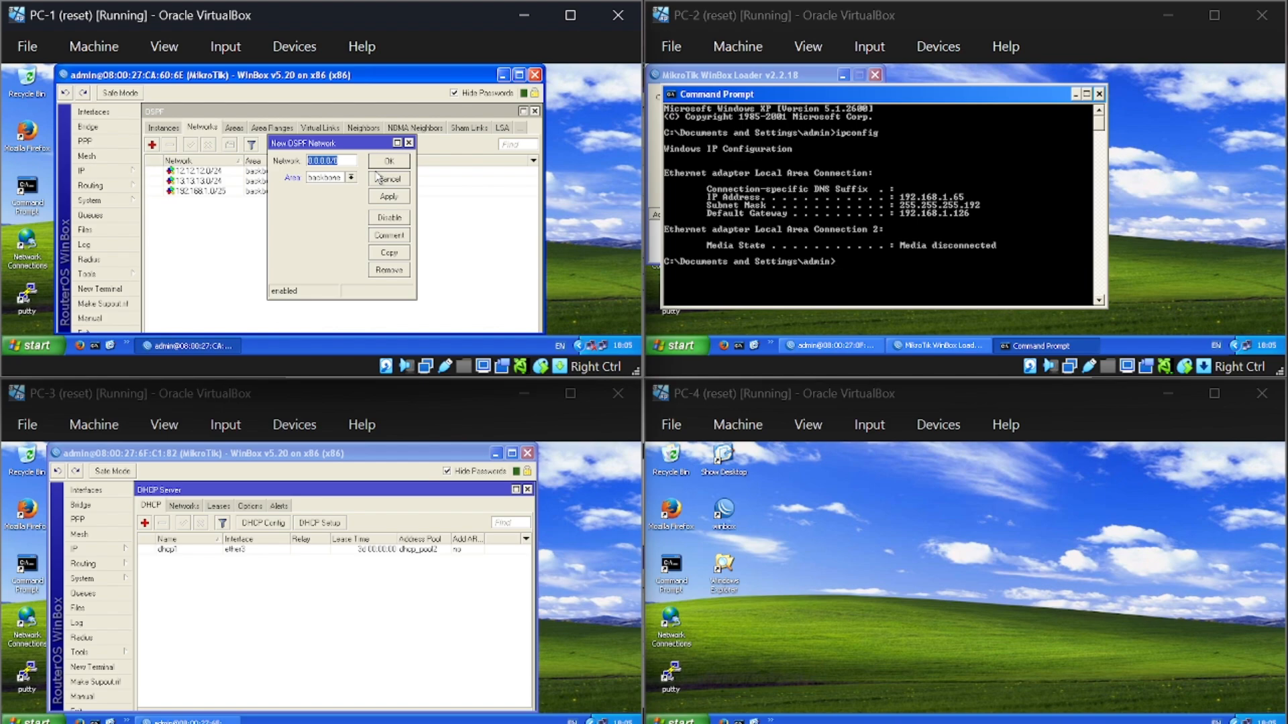
key(BackSpace)
click(408, 142)
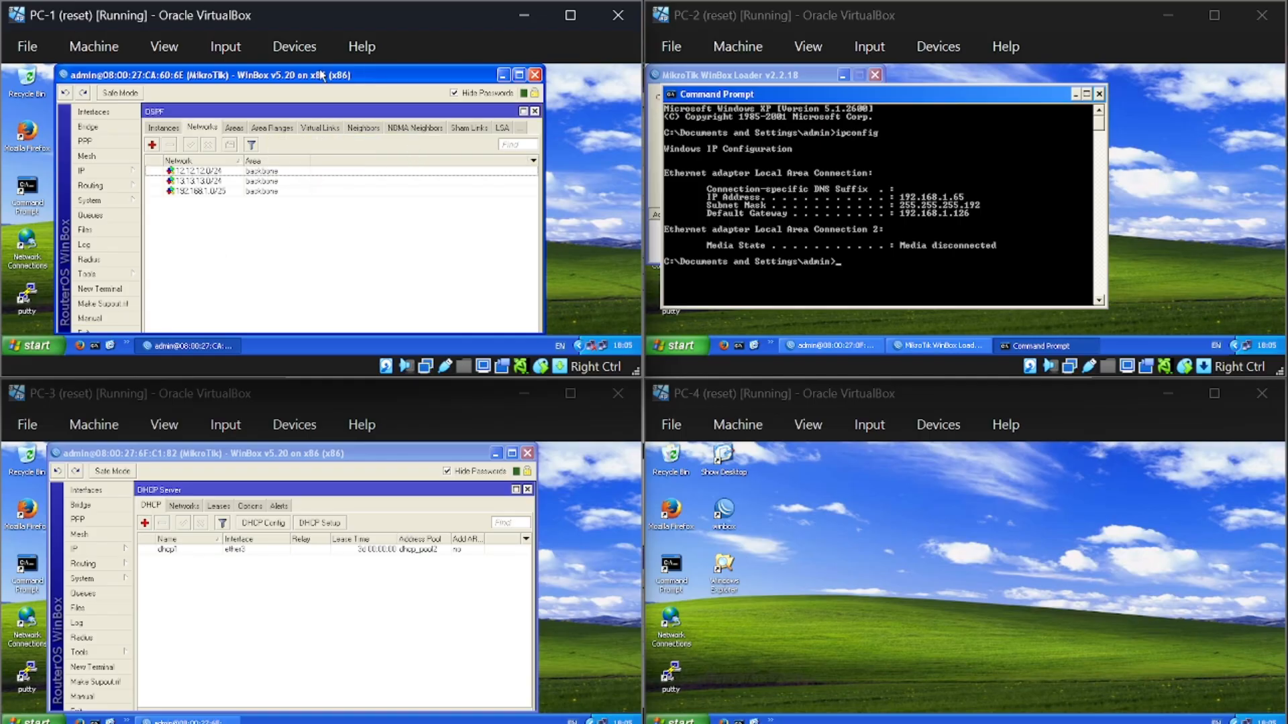
Restart WinBox on PC-3, reconnect to its router and show the OSPF networks.
click(528, 454)
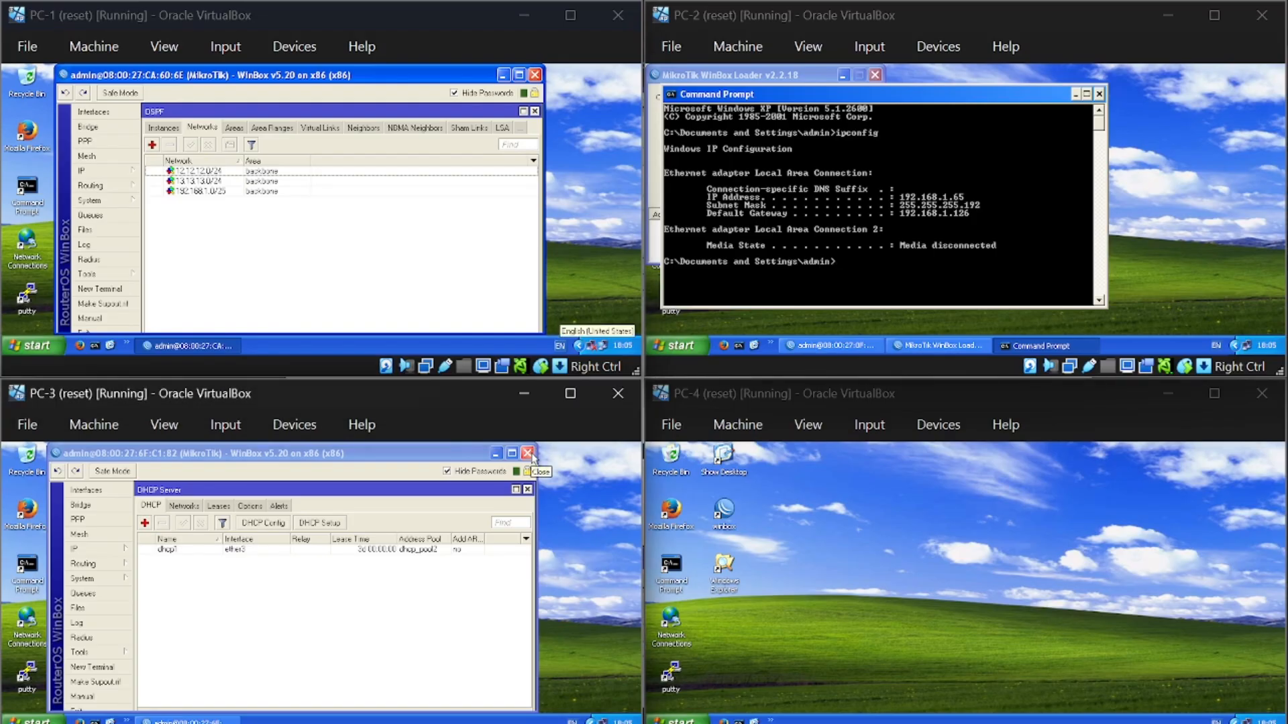
double_click(76, 567)
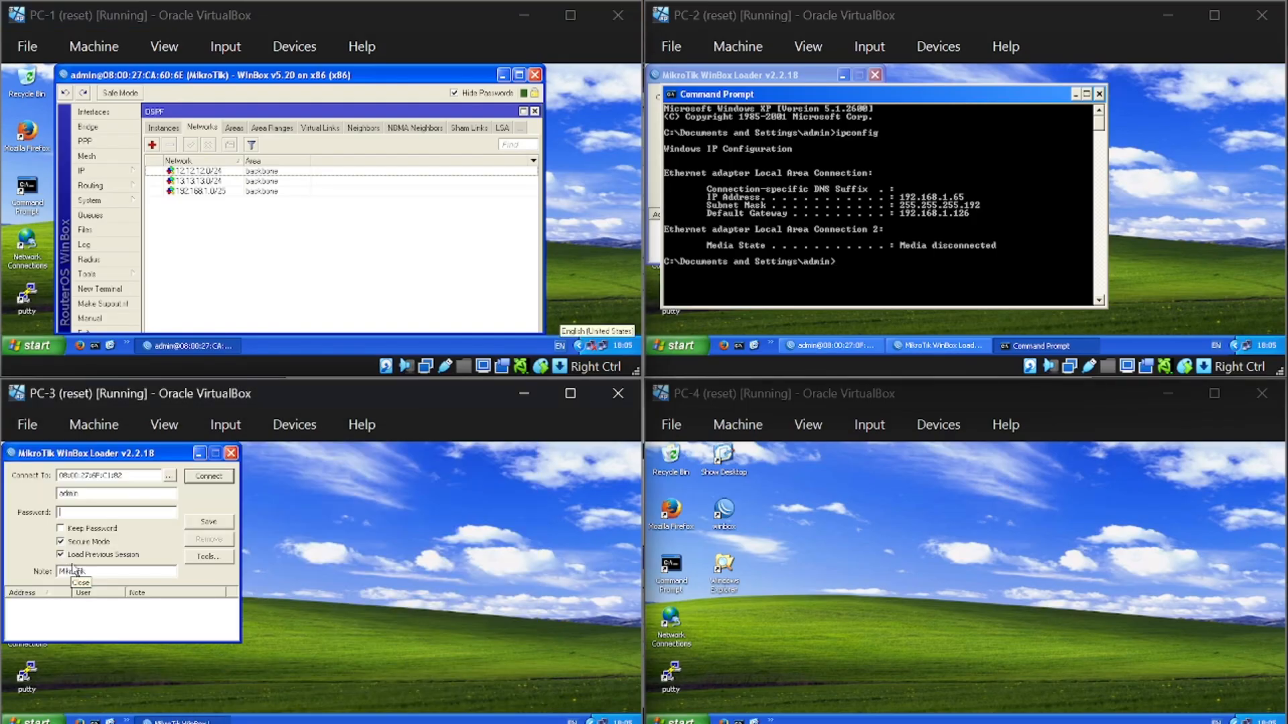
click(198, 477)
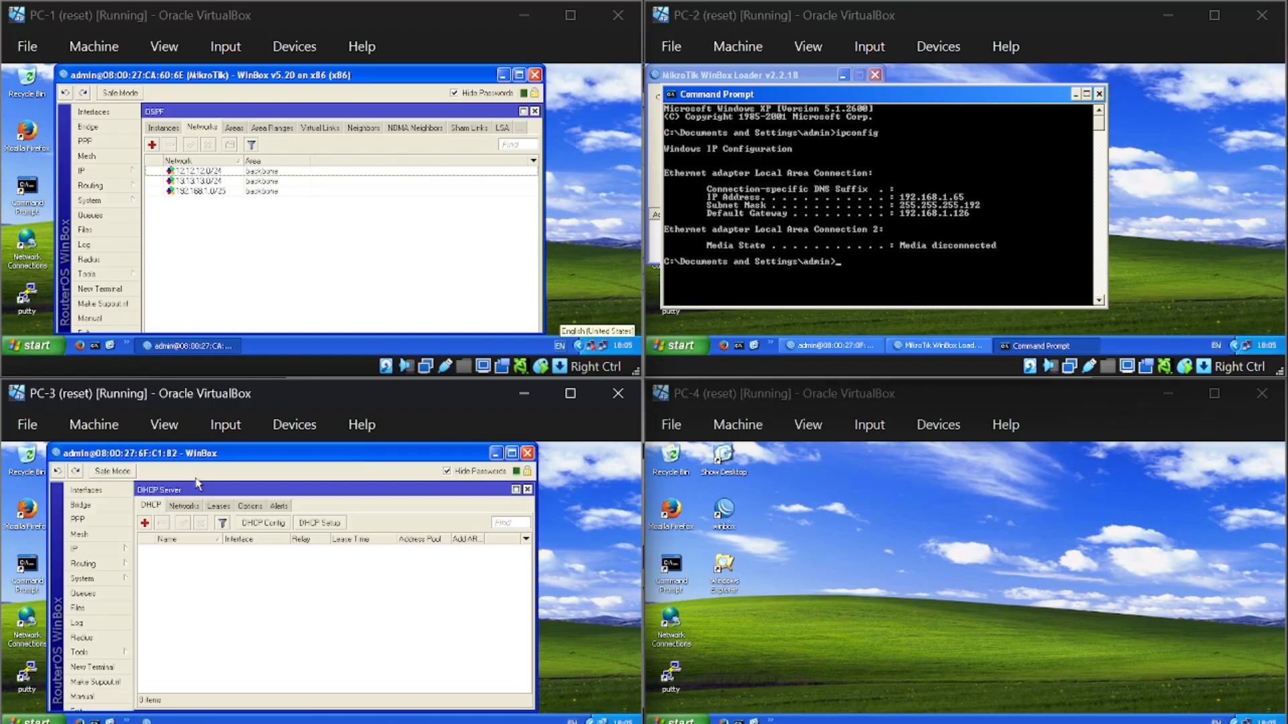
click(107, 567)
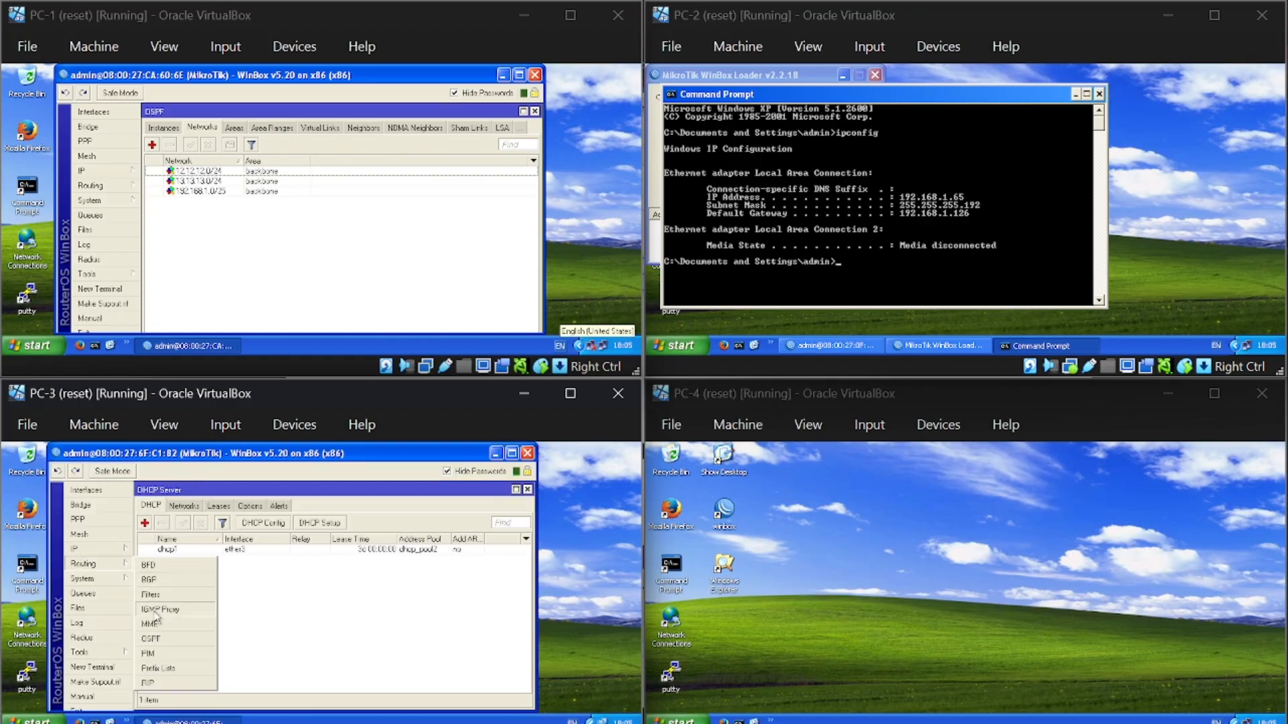
click(151, 638)
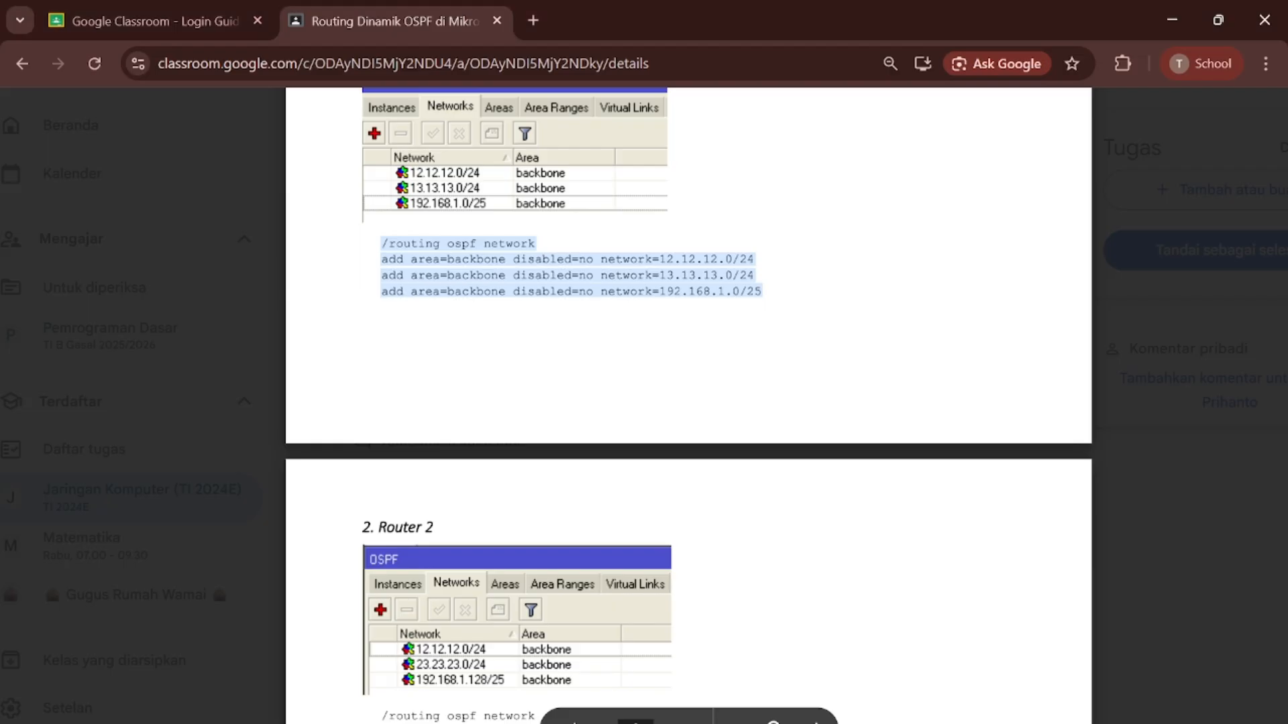
Examine Router 2's OSPF network list and commands in the Google Classroom PDF, and return to the virtual machines.
scroll(688, 402, down, 4)
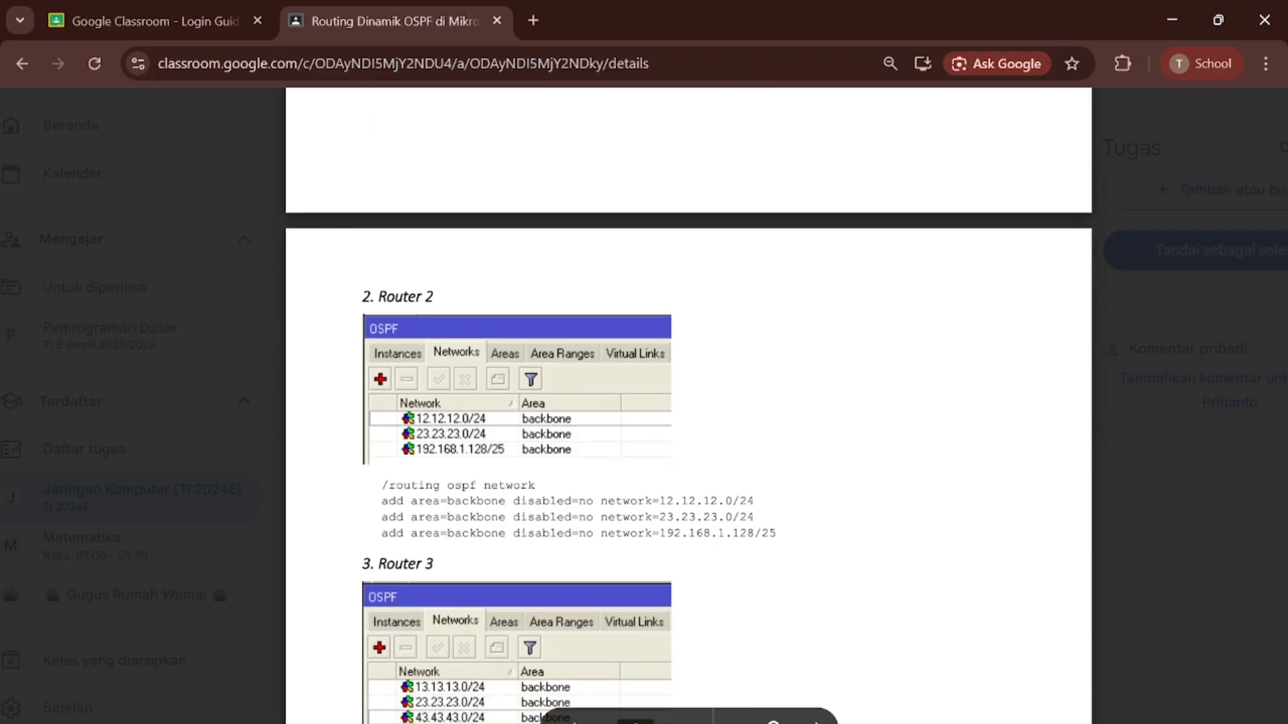
key(ctrl+plus)
key(ctrl+plus)
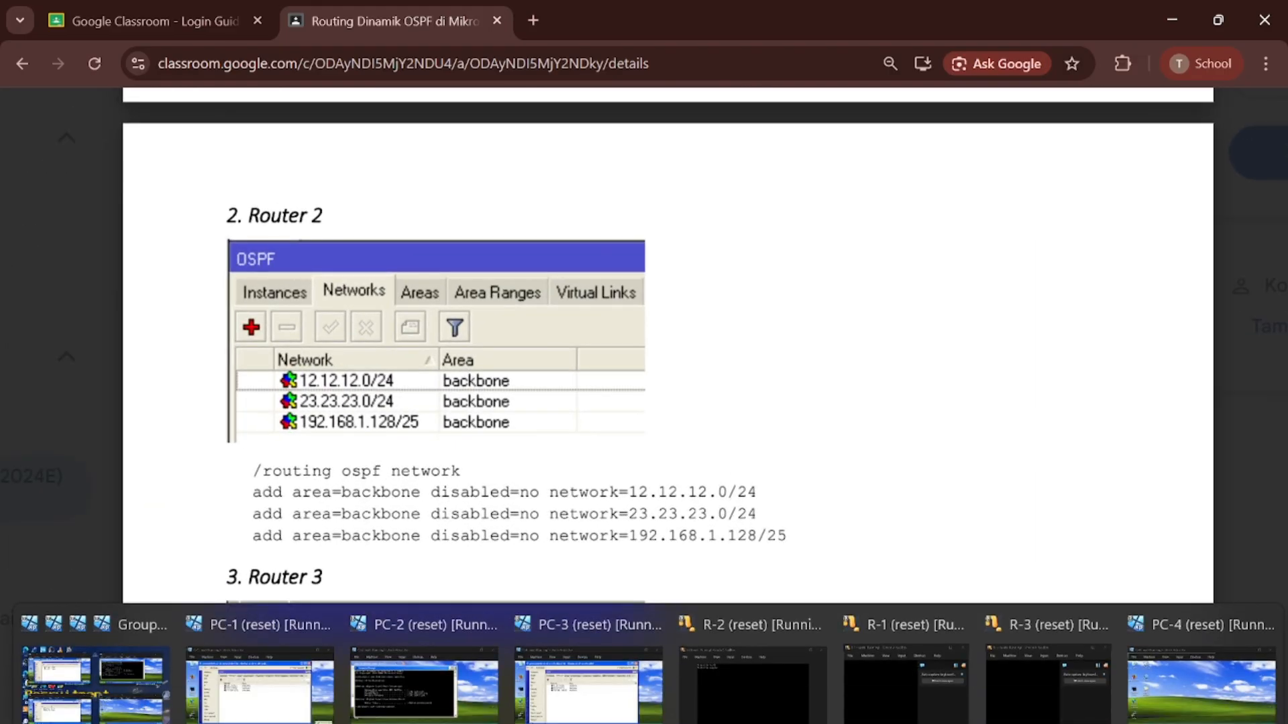
click(118, 680)
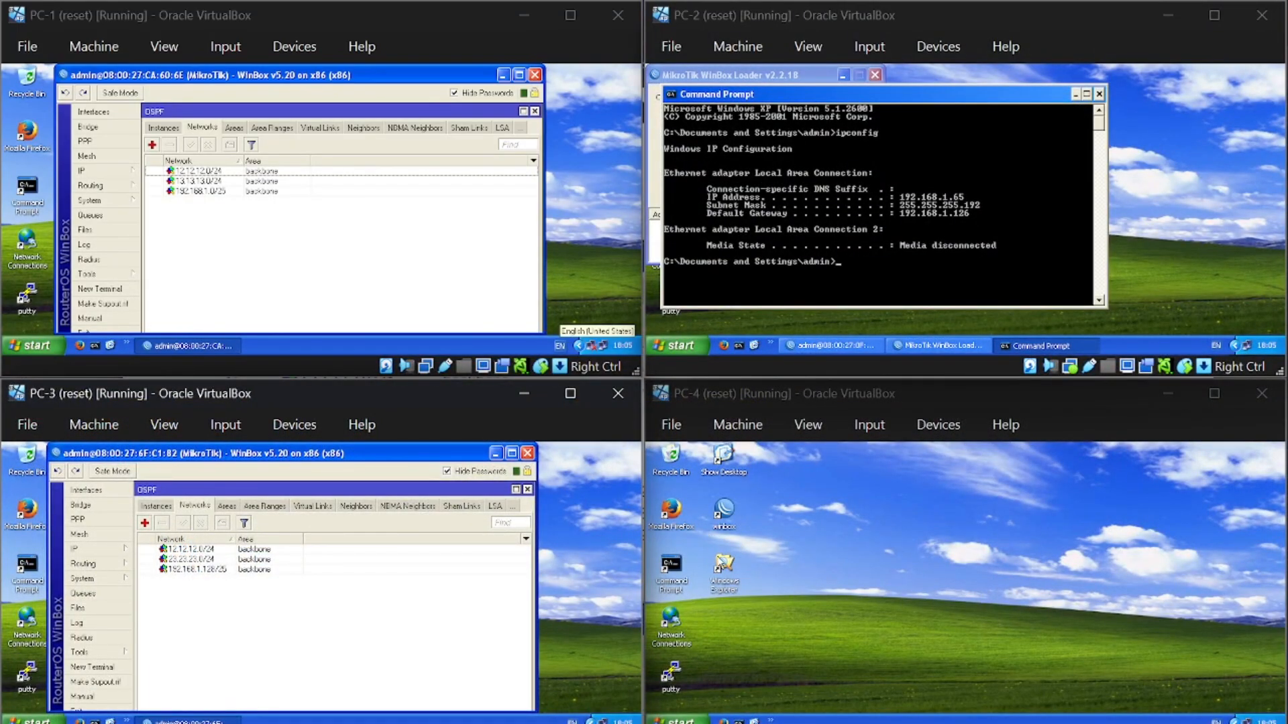
Start WinBox on PC-4, connect to its router and show the OSPF networks.
double_click(721, 516)
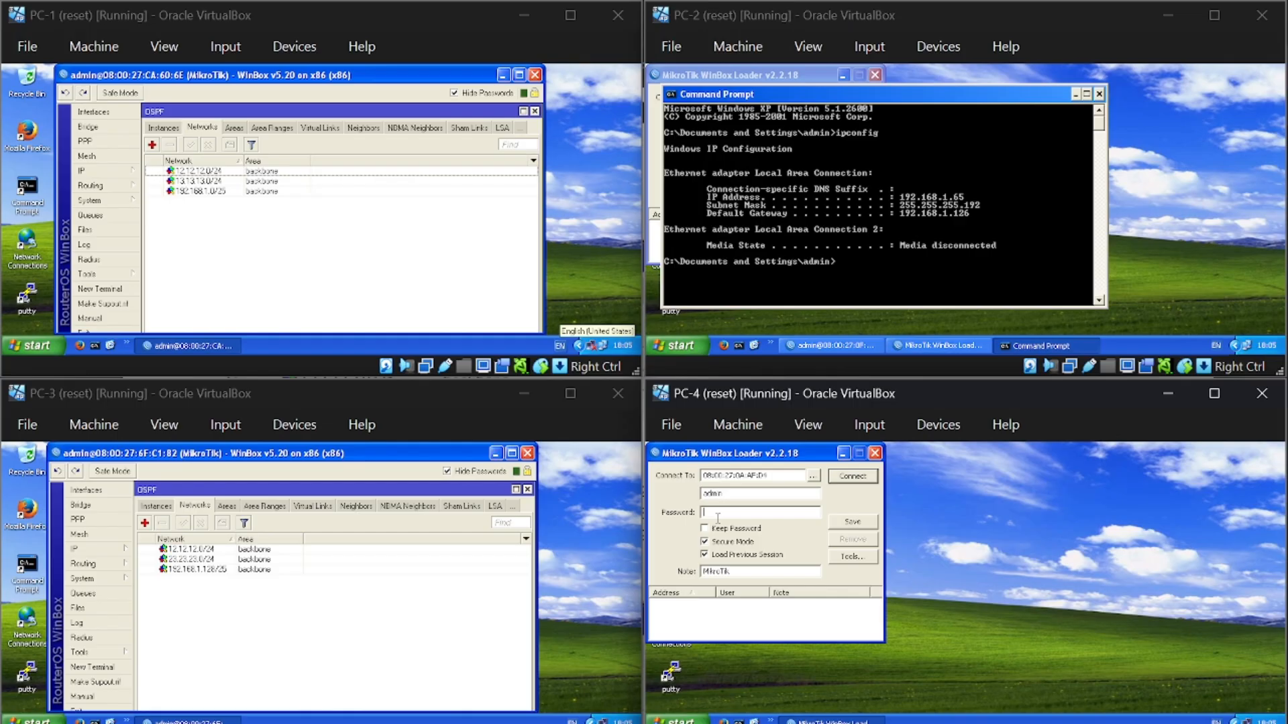
click(852, 476)
click(731, 562)
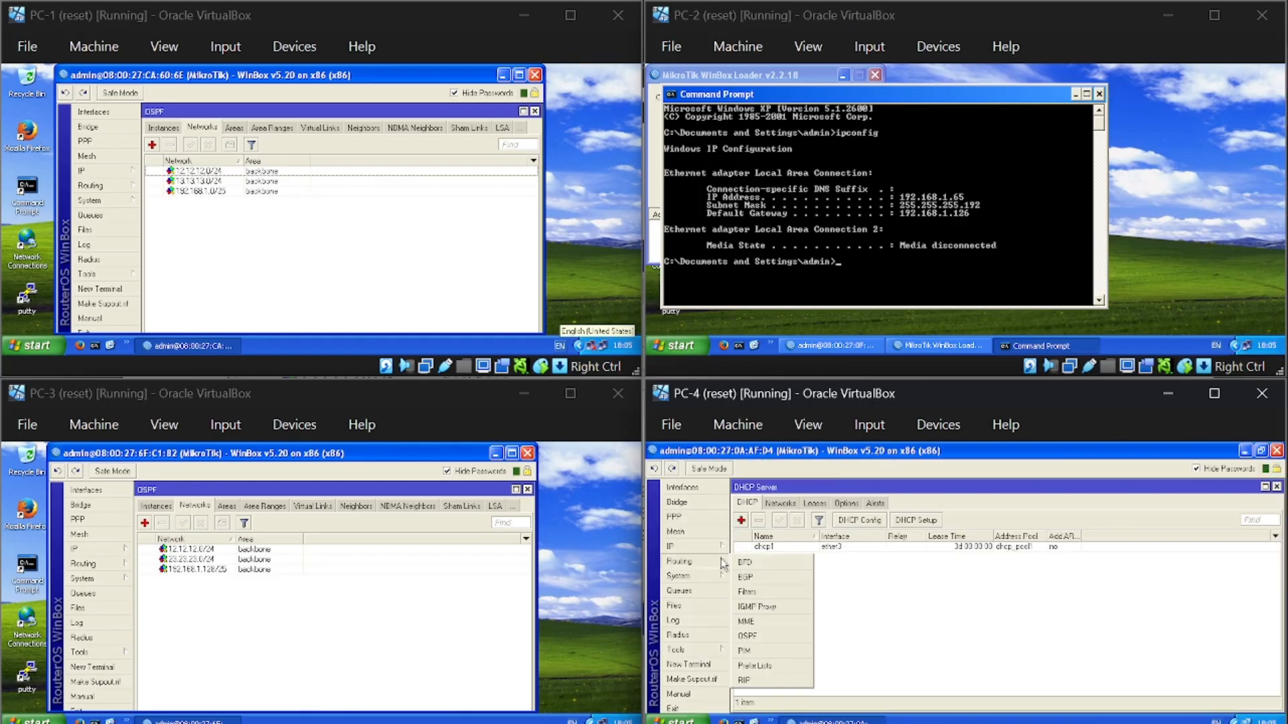
click(752, 645)
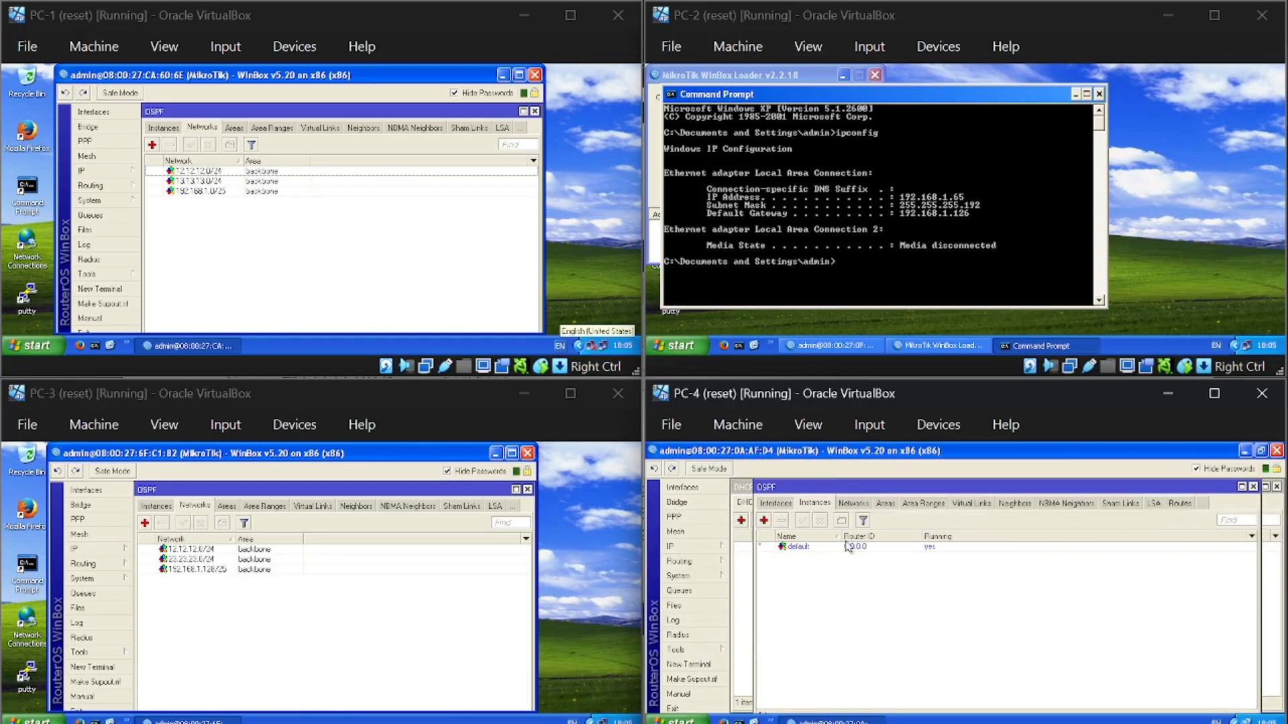
click(853, 504)
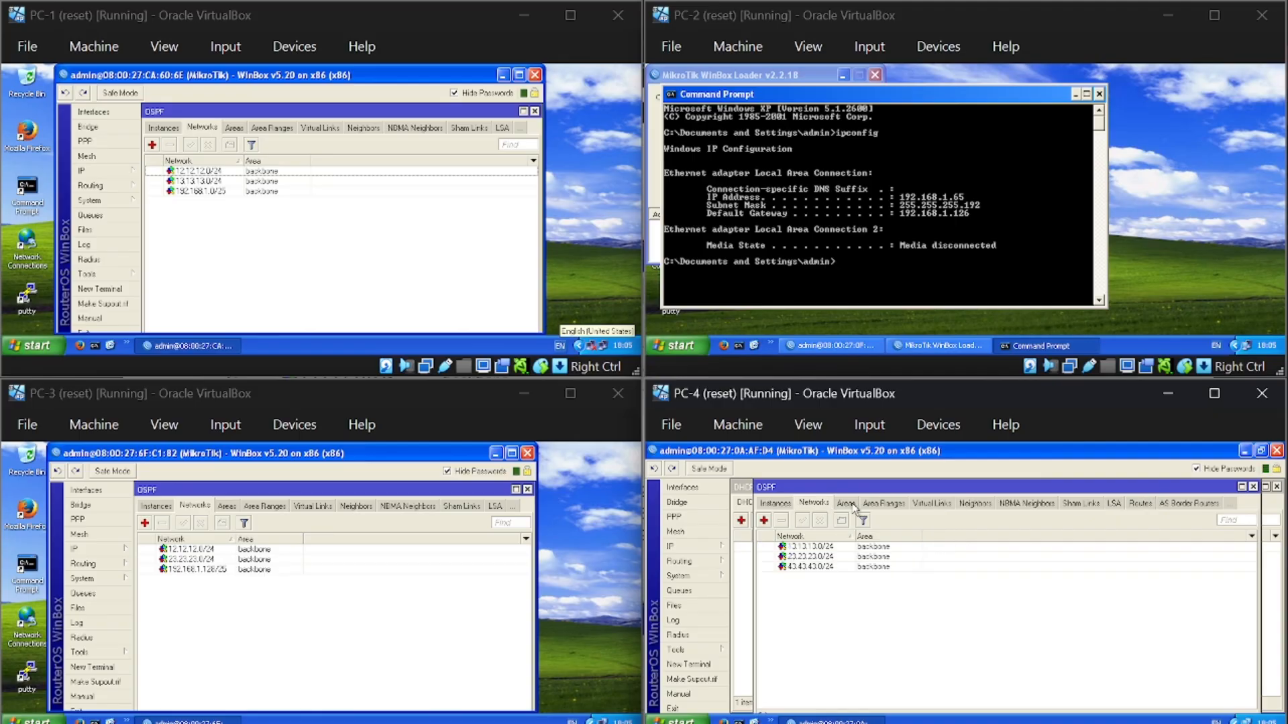
Close the Command Prompt and WinBox Loader on PC-2, and the OSPF window in PC-1's WinBox.
click(1154, 259)
click(1099, 94)
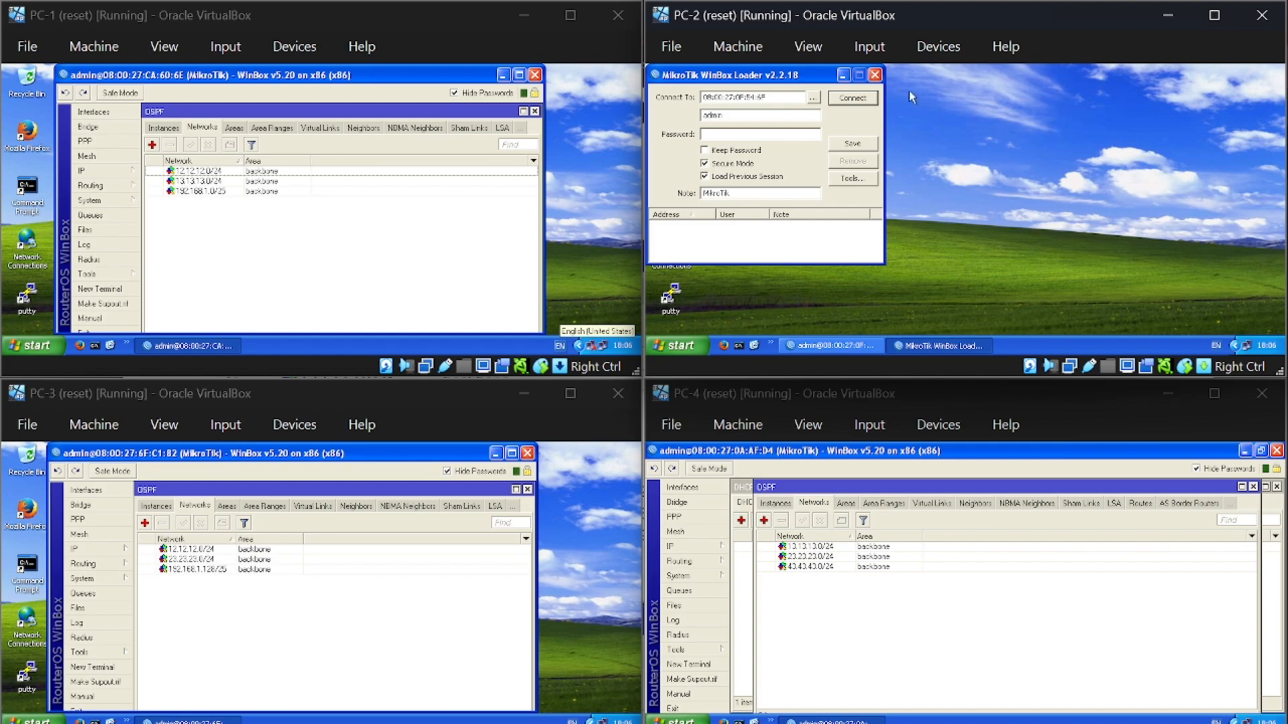
click(879, 76)
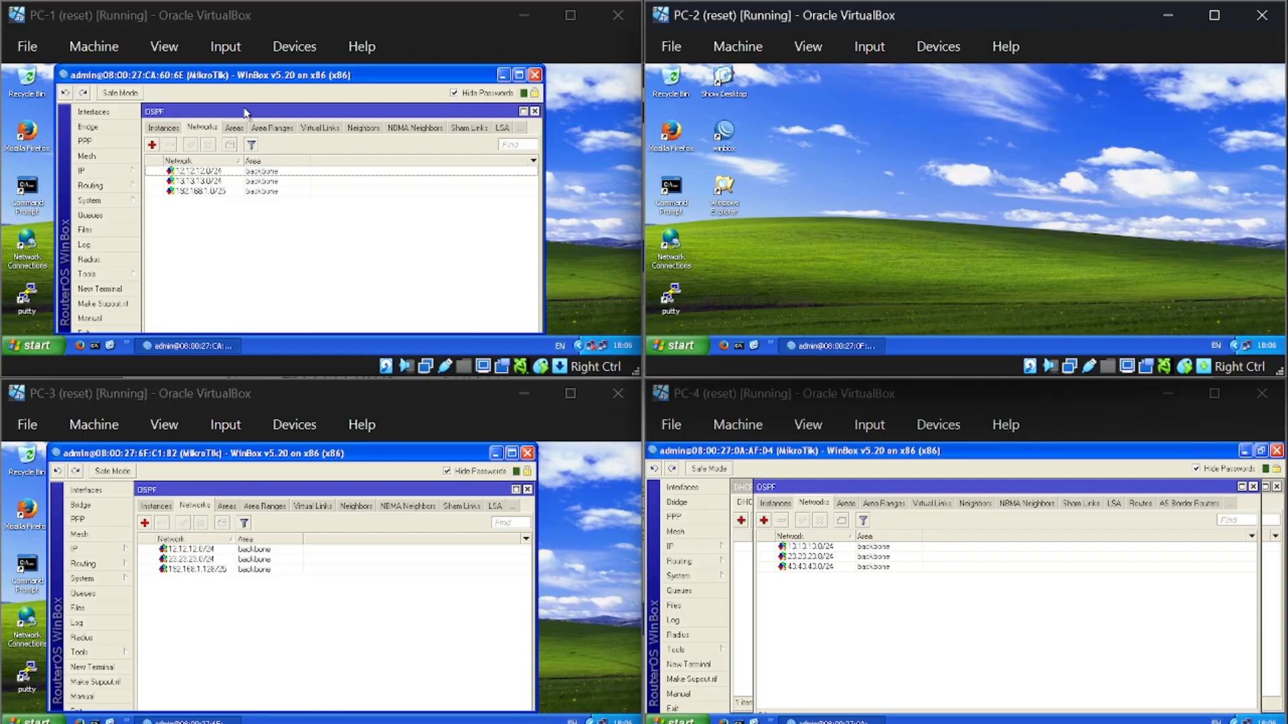
drag(245, 113, 77, 113)
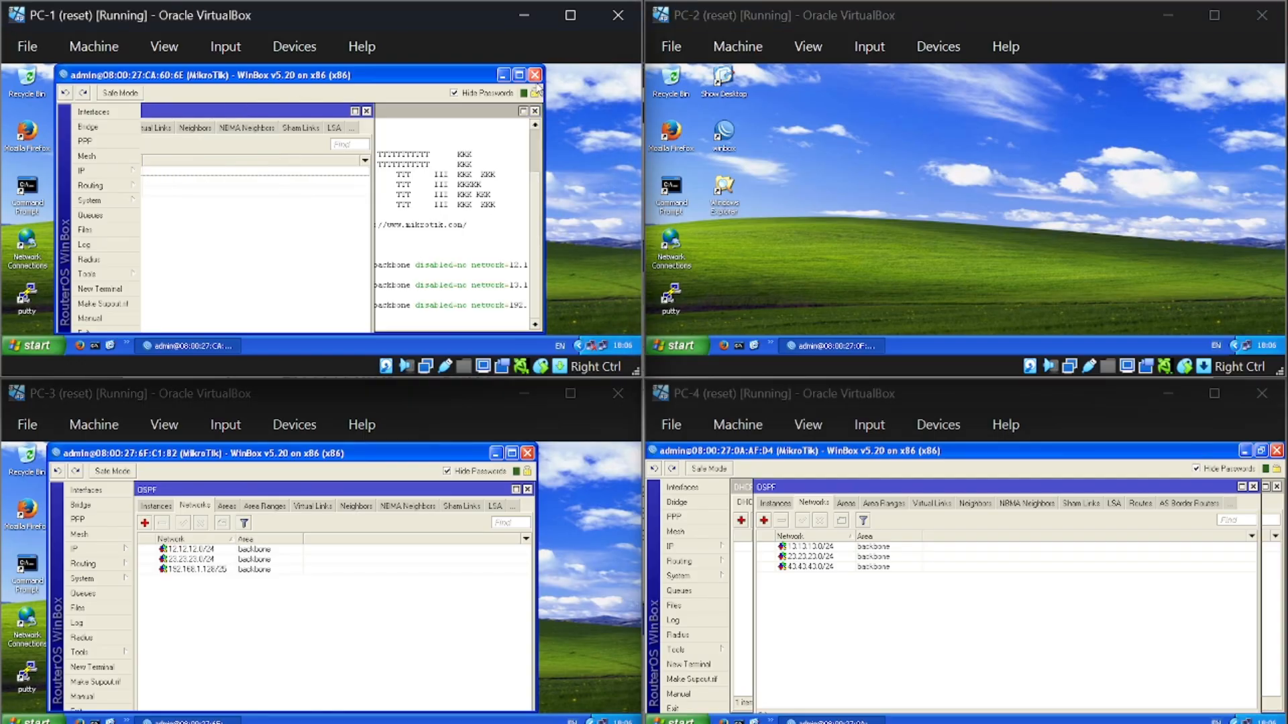
click(367, 111)
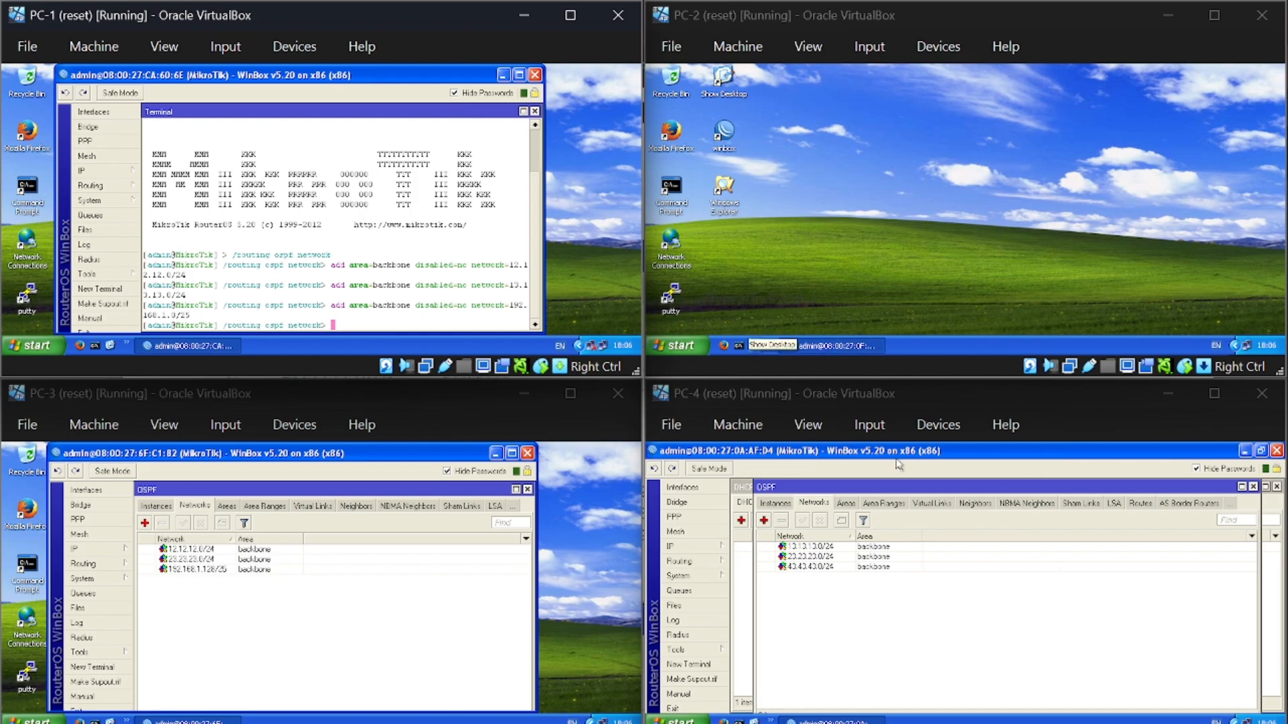
Minimise WinBox on PC-4 and open Windows Explorer there.
click(1244, 450)
double_click(724, 564)
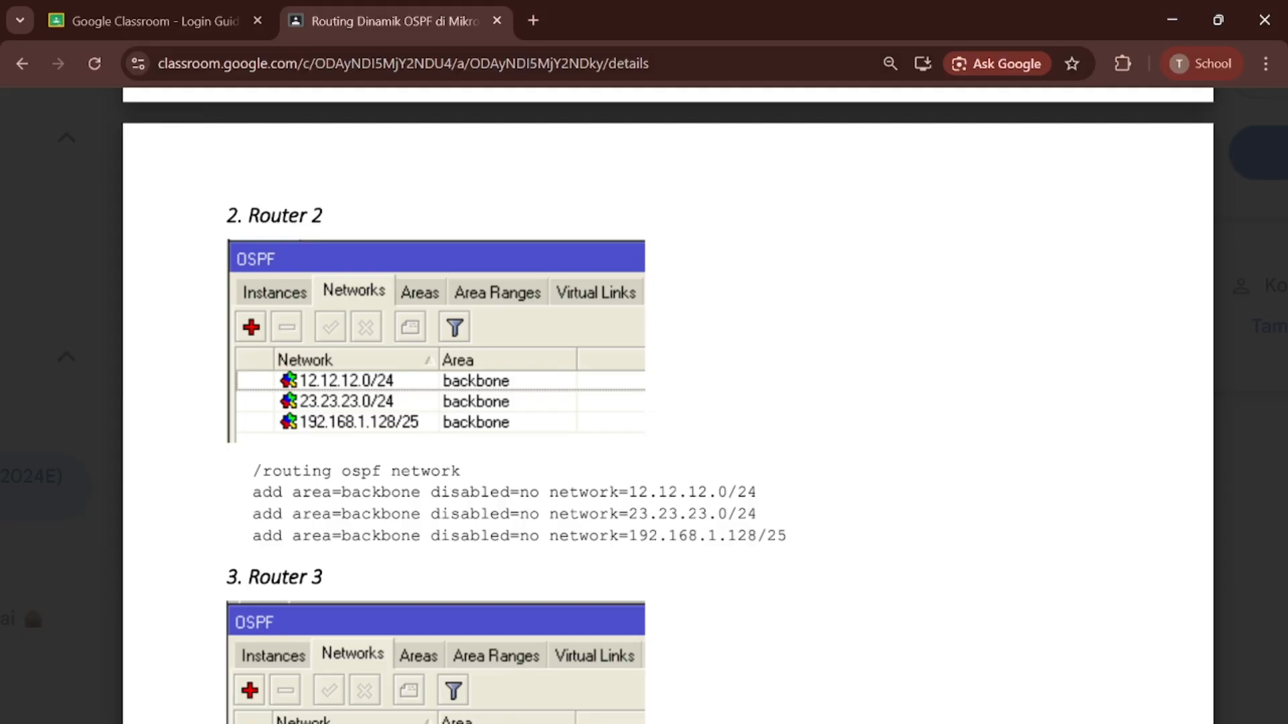
Copy the XAMPP 1.8.2 download link from the Google Classroom PDF's Install Web Server section and open it in a new browser tab.
scroll(667, 376, down, 6)
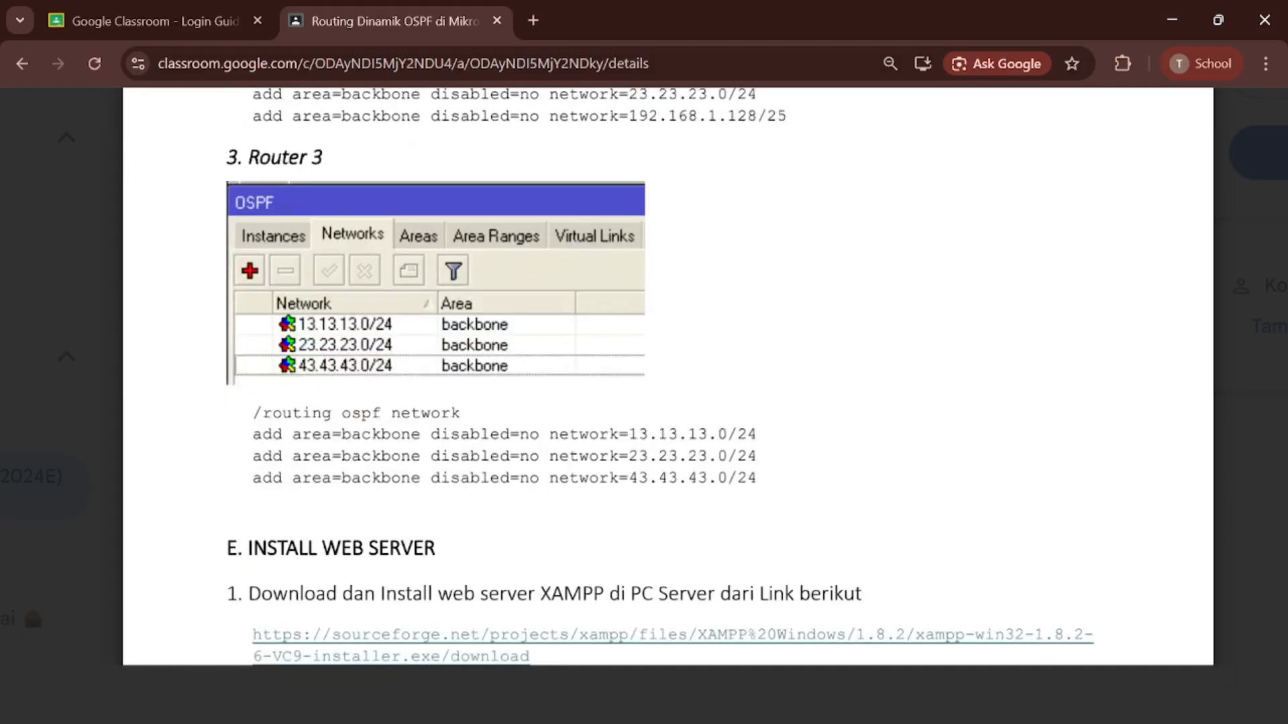
scroll(507, 519, down, 20)
scroll(507, 520, up, 18)
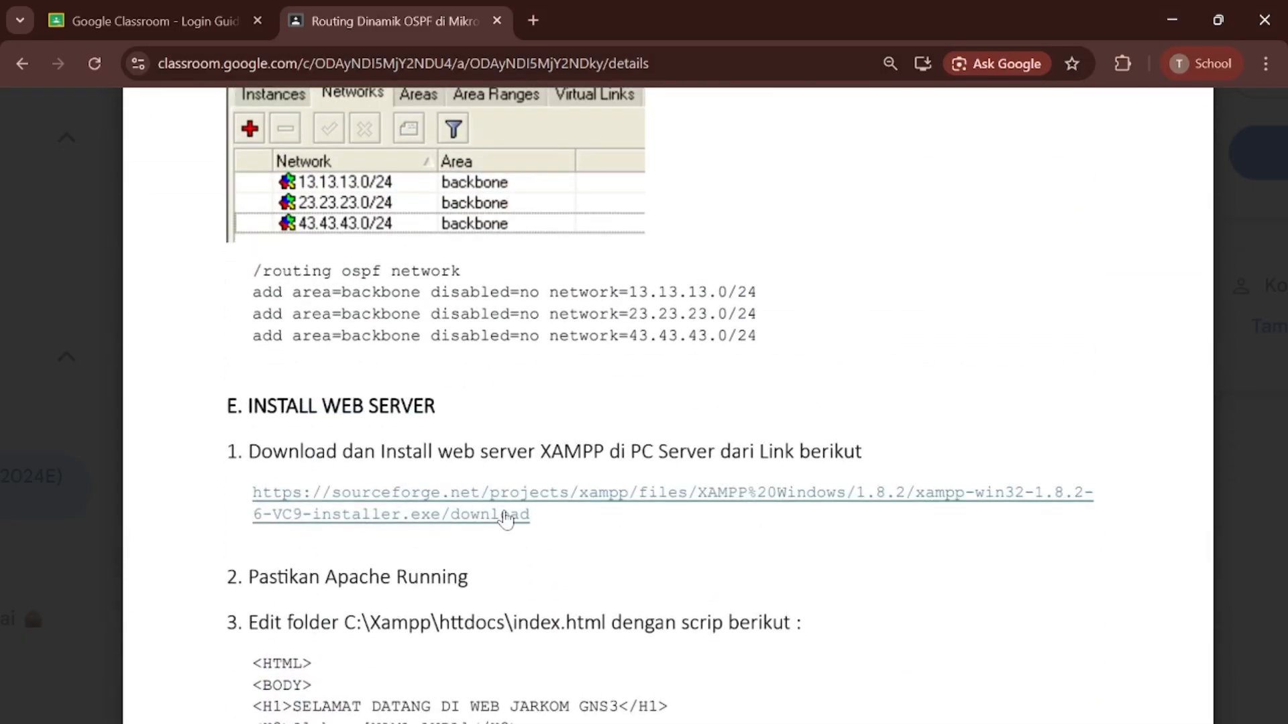
drag(531, 514, 255, 500)
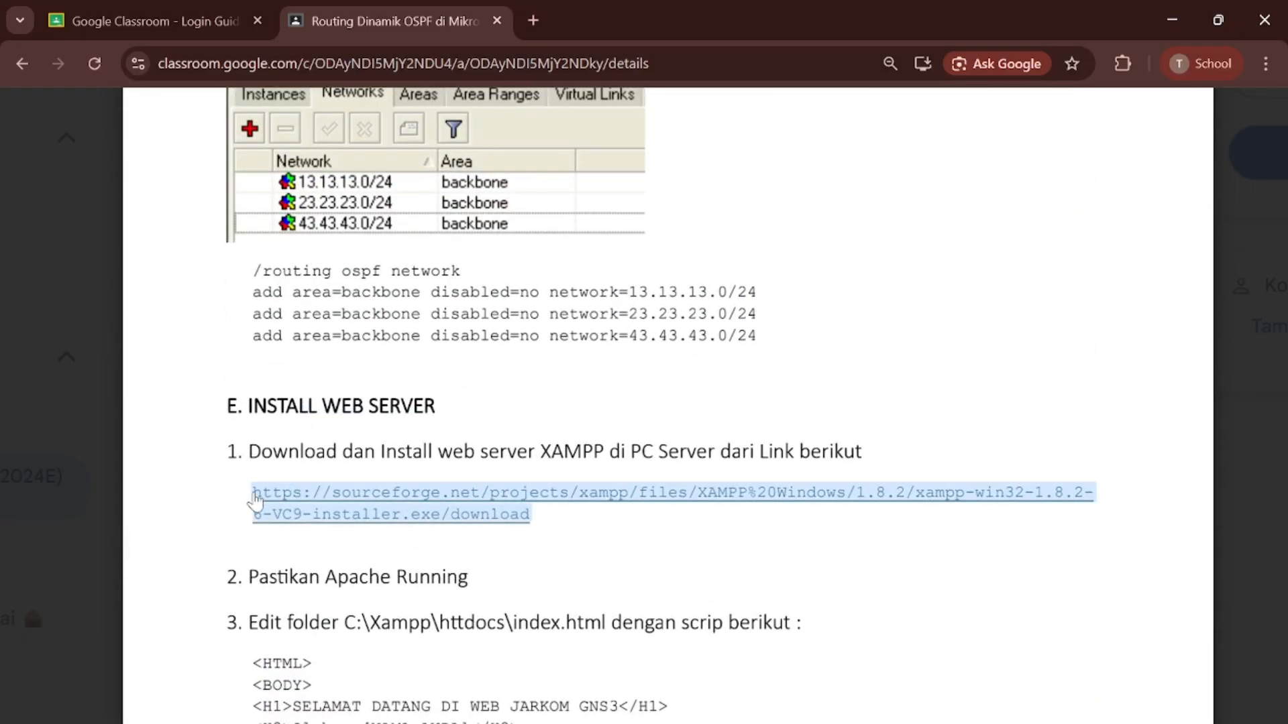
key(ctrl+c)
click(533, 20)
key(ctrl+v)
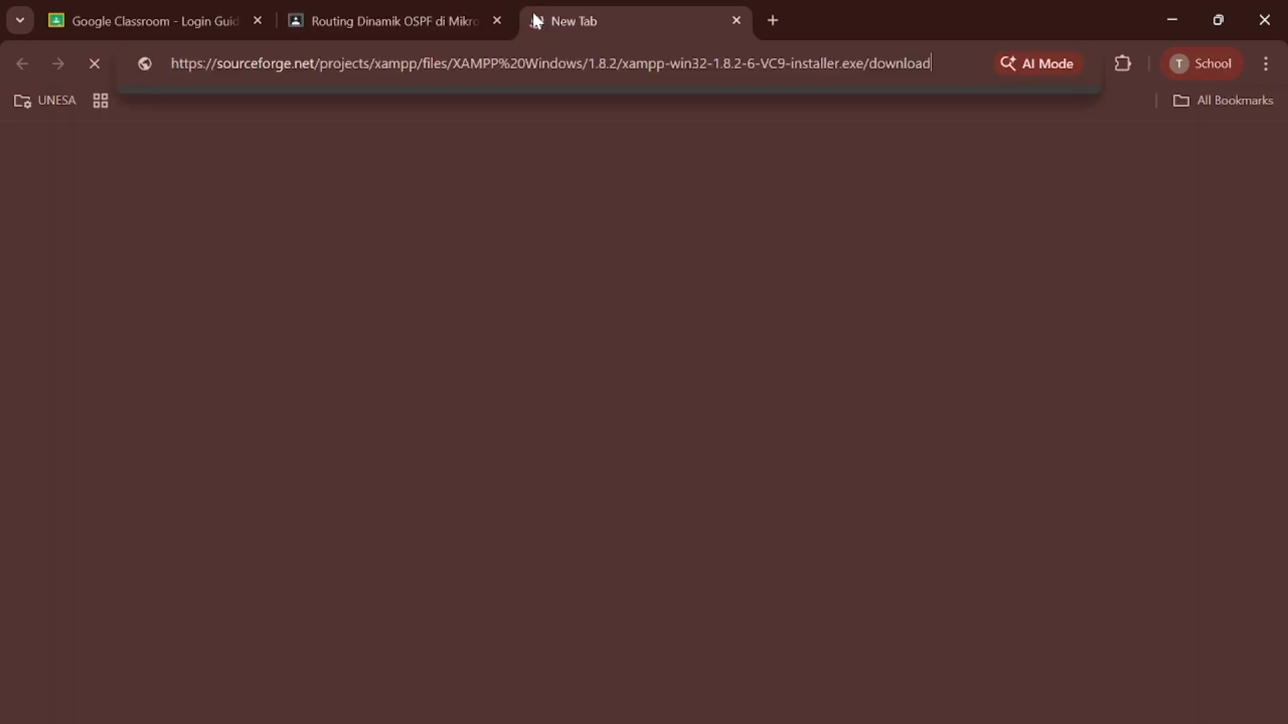
key(Return)
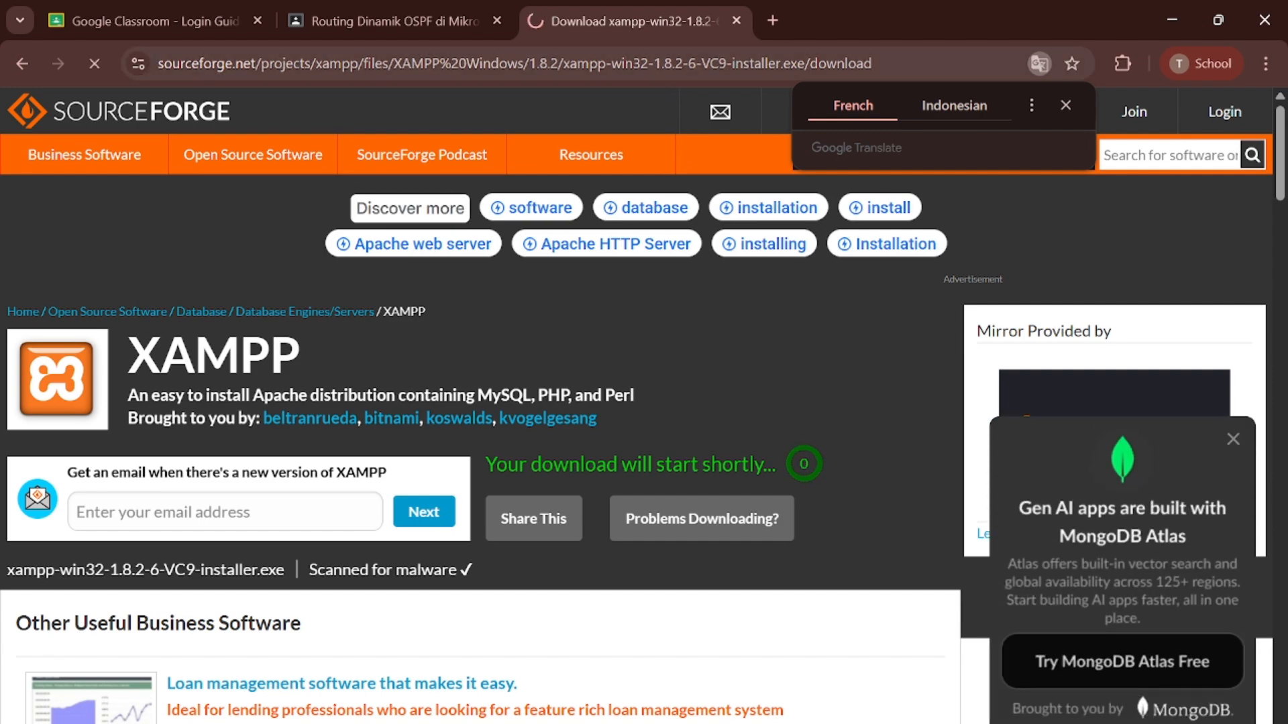
scroll(550, 412, down, 1)
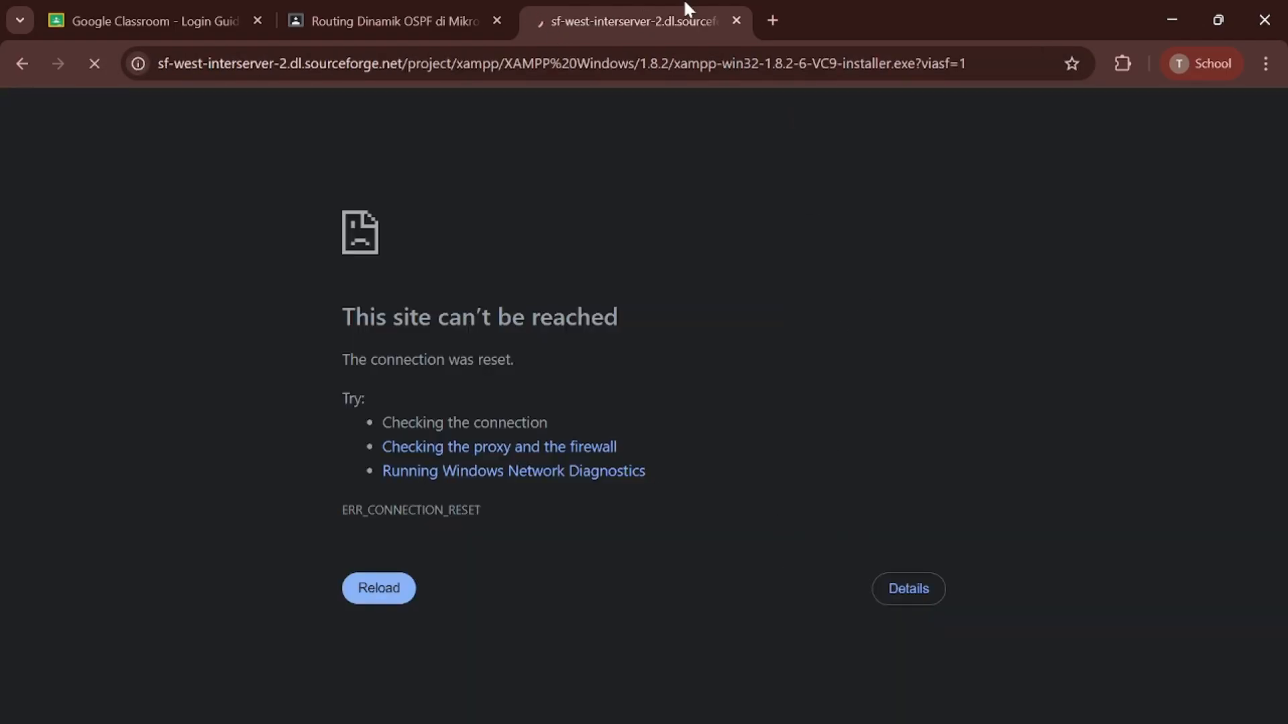
Return to the Google Classroom PDF and cancel the running download of the xampp-win32-1.8.2-6-VC9 installer.
click(466, 14)
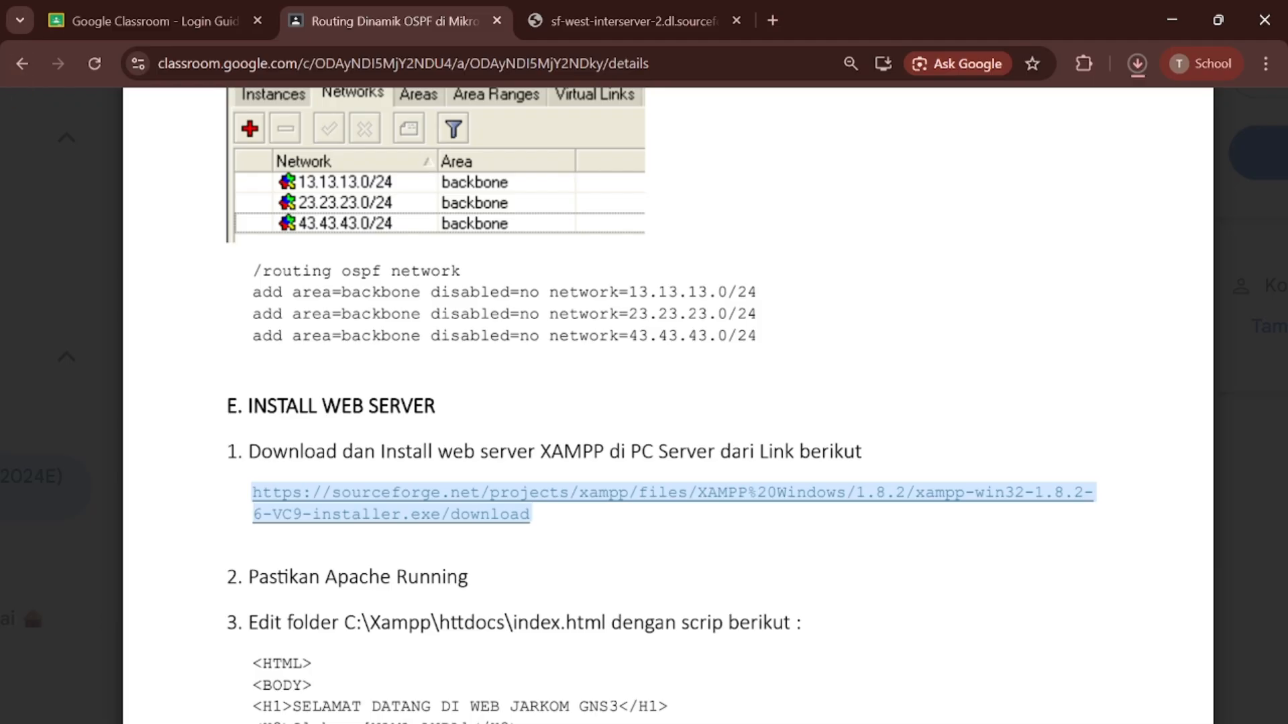
click(1136, 63)
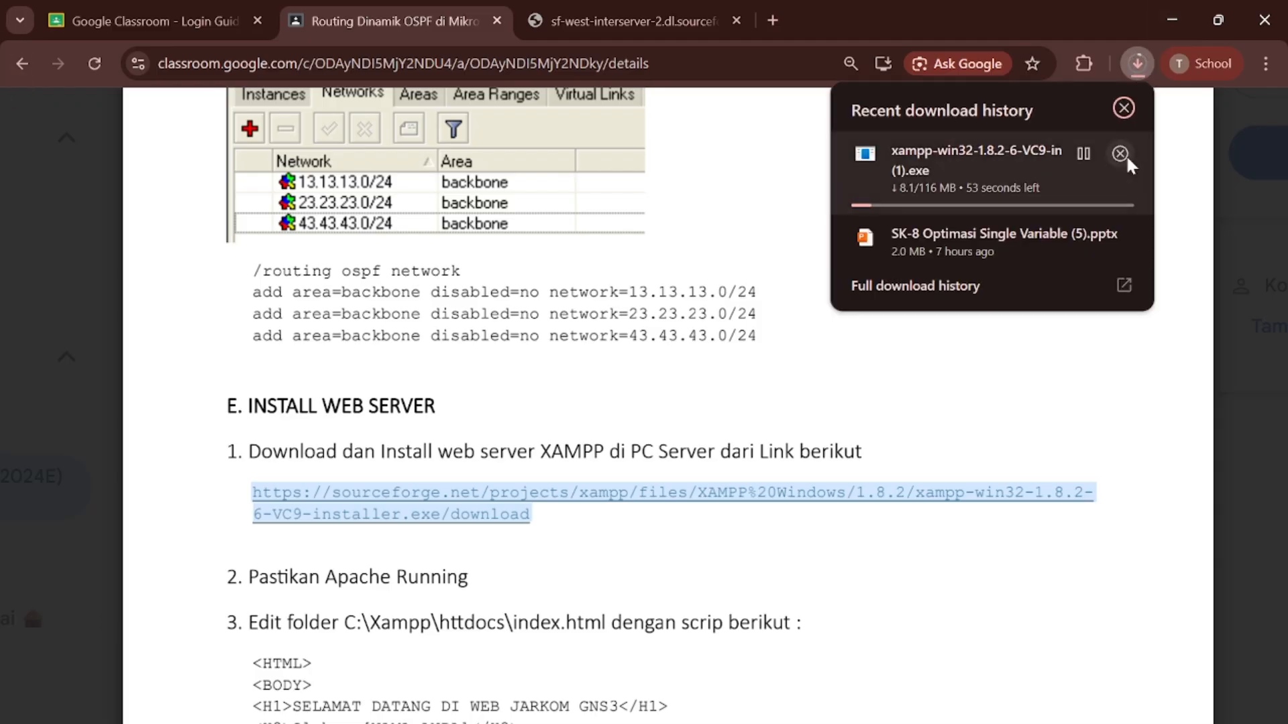
click(1120, 154)
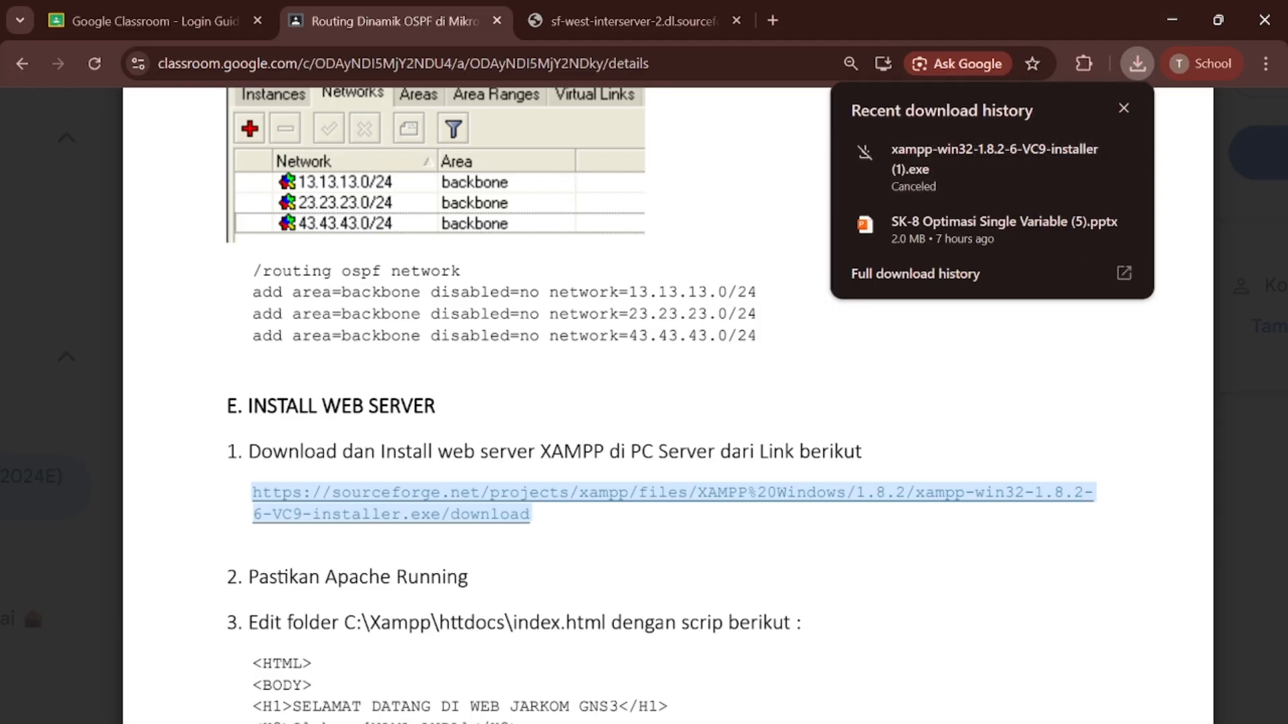
Switch to File Explorer and search the Downloads folder for xampp.
mouse_move(664, 723)
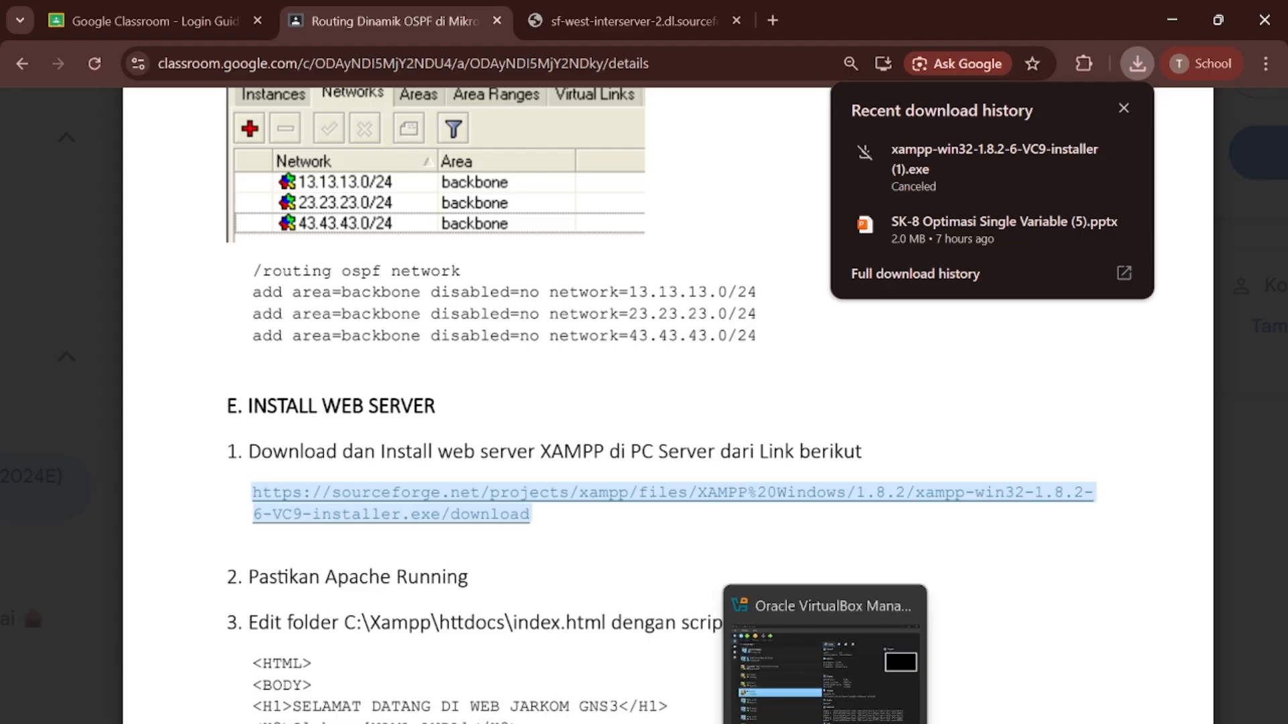
mouse_move(792, 723)
mouse_move(836, 723)
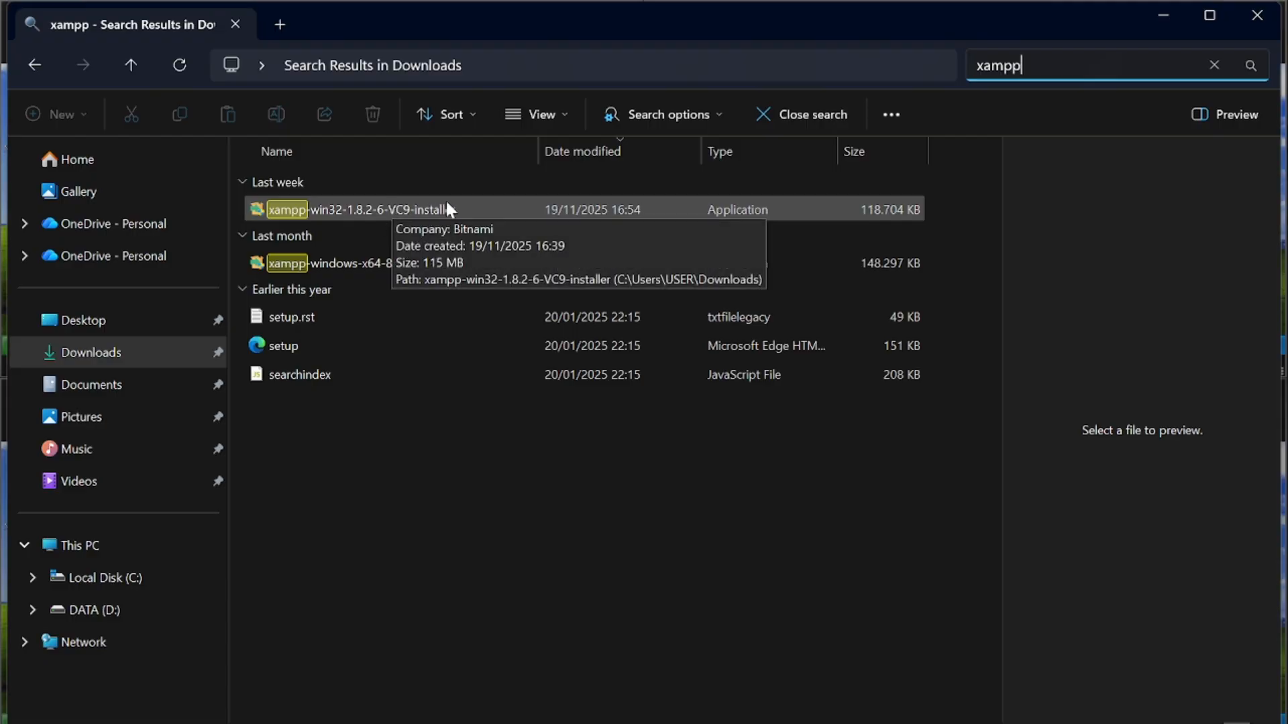
mouse_move(825, 723)
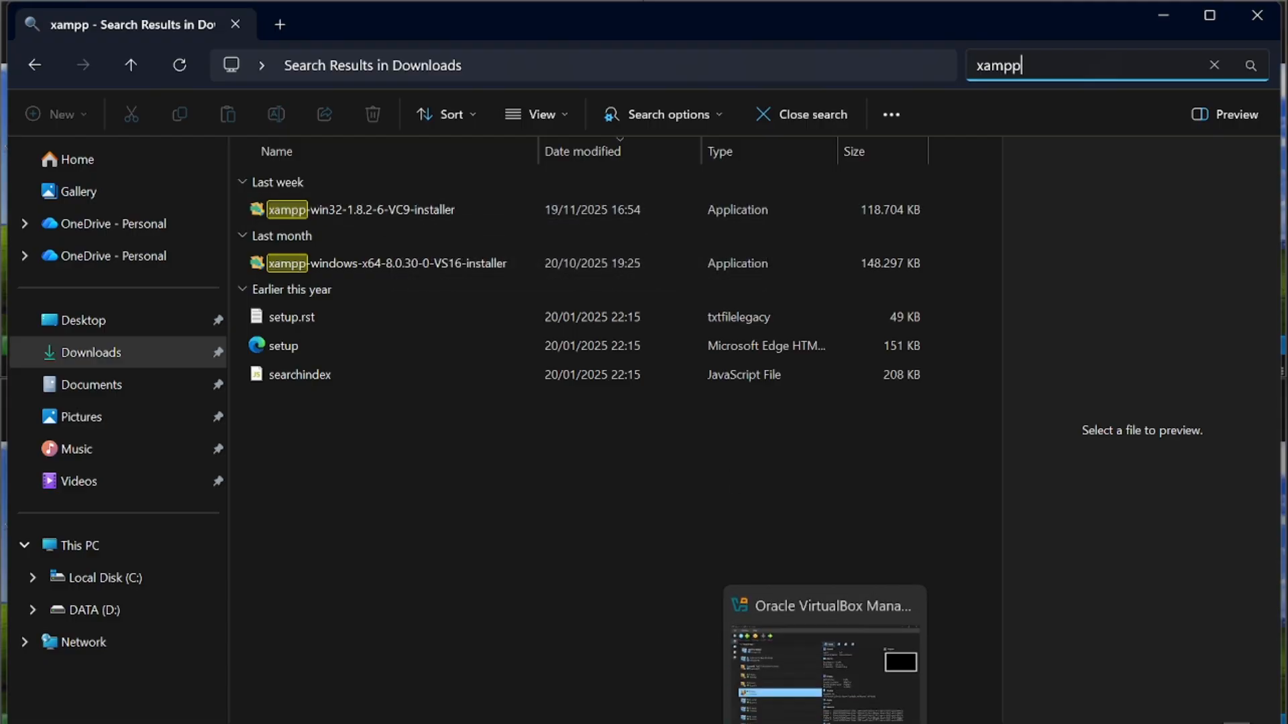
Try to copy the xampp-win32-1.8.2-6-VC9-installer from the host's Downloads search results into My Documents on PC-4.
mouse_move(872, 723)
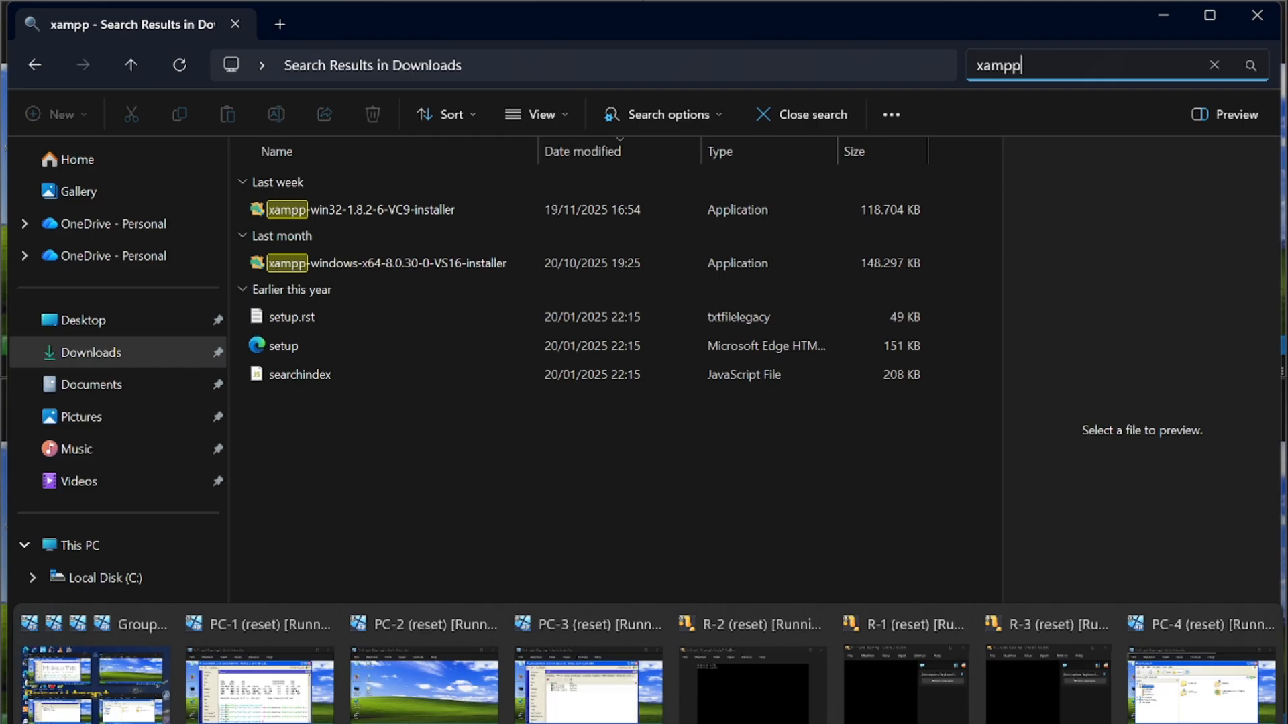
click(147, 695)
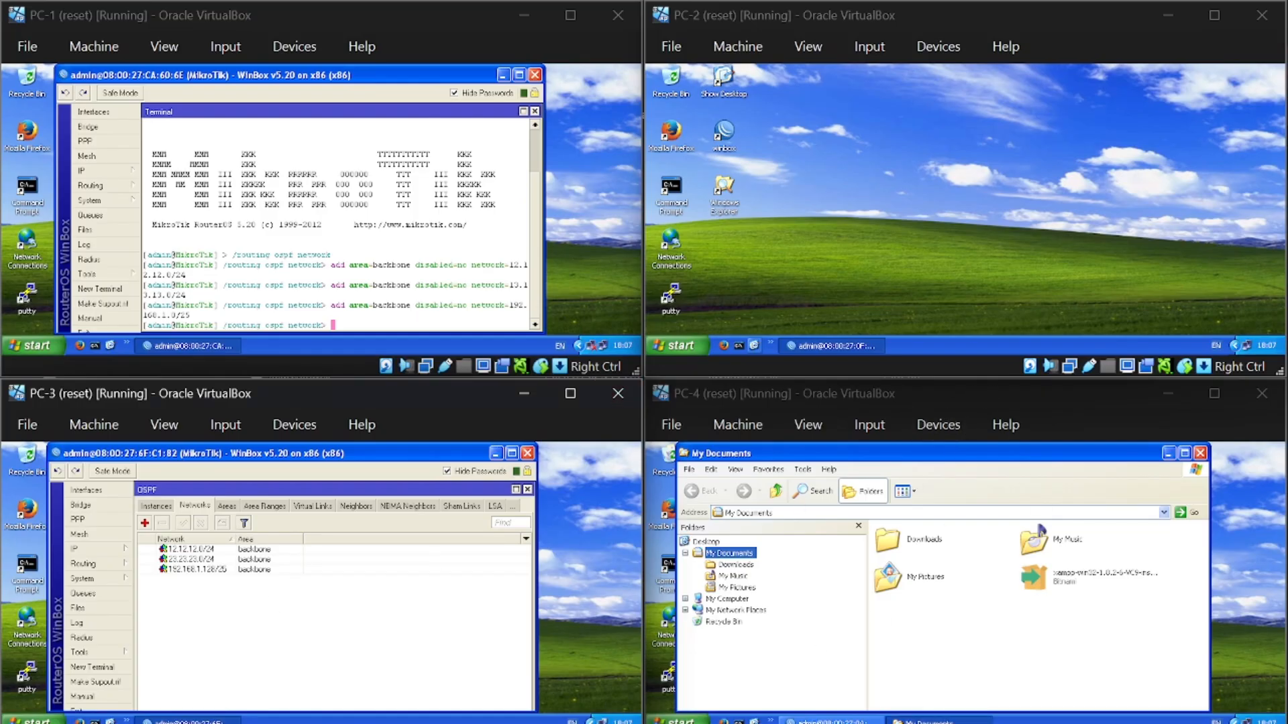
key(alt+Tab)
drag(478, 205, 835, 361)
click(846, 523)
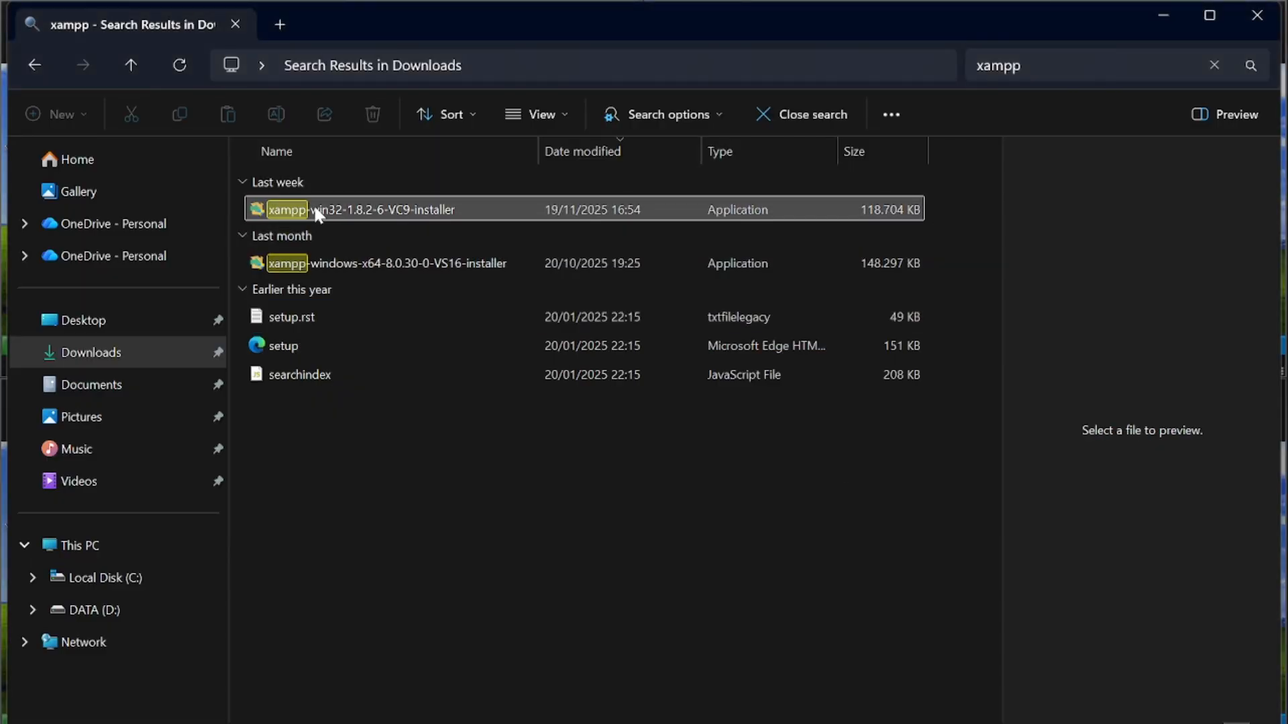
drag(316, 210, 1122, 472)
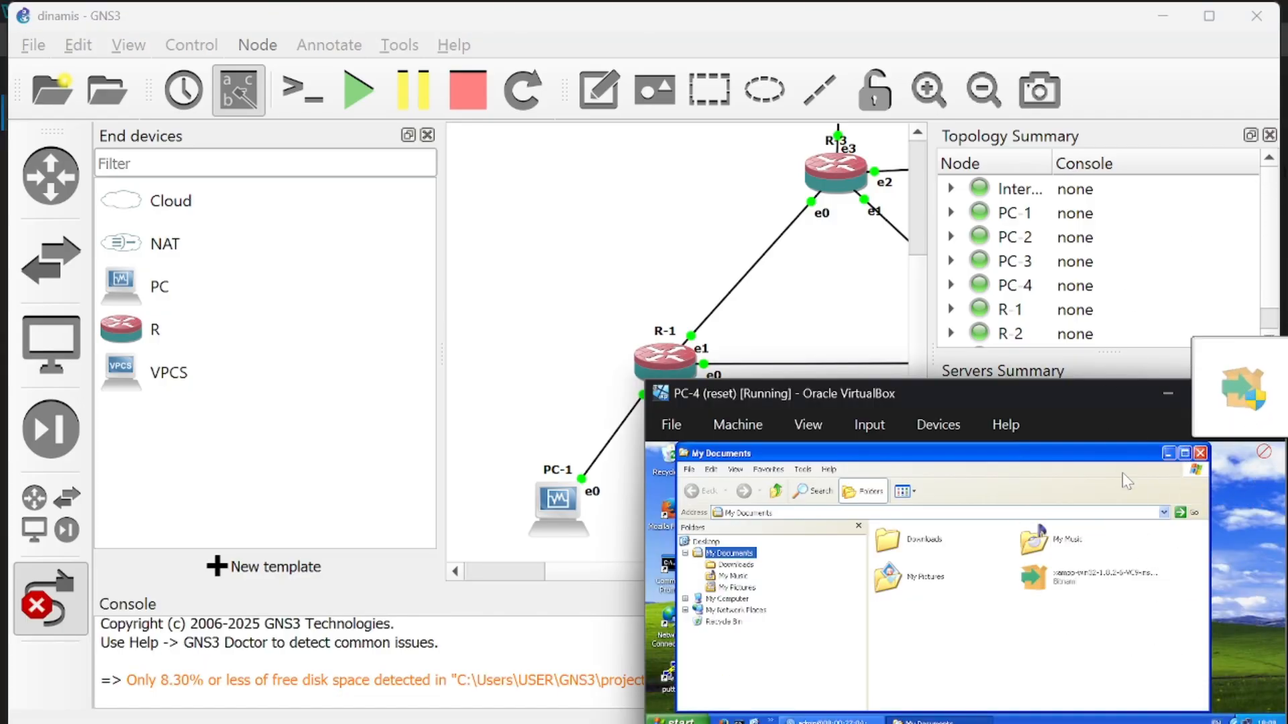
drag(1264, 451, 1125, 72)
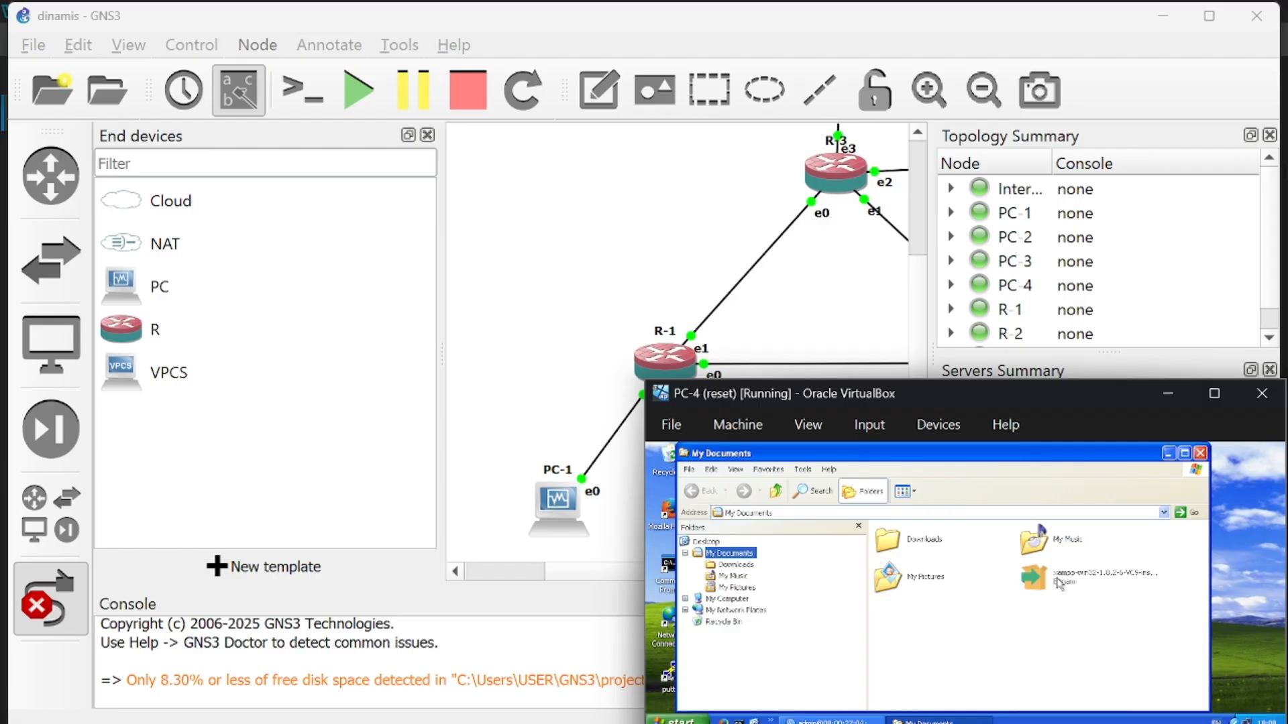
mouse_move(1061, 574)
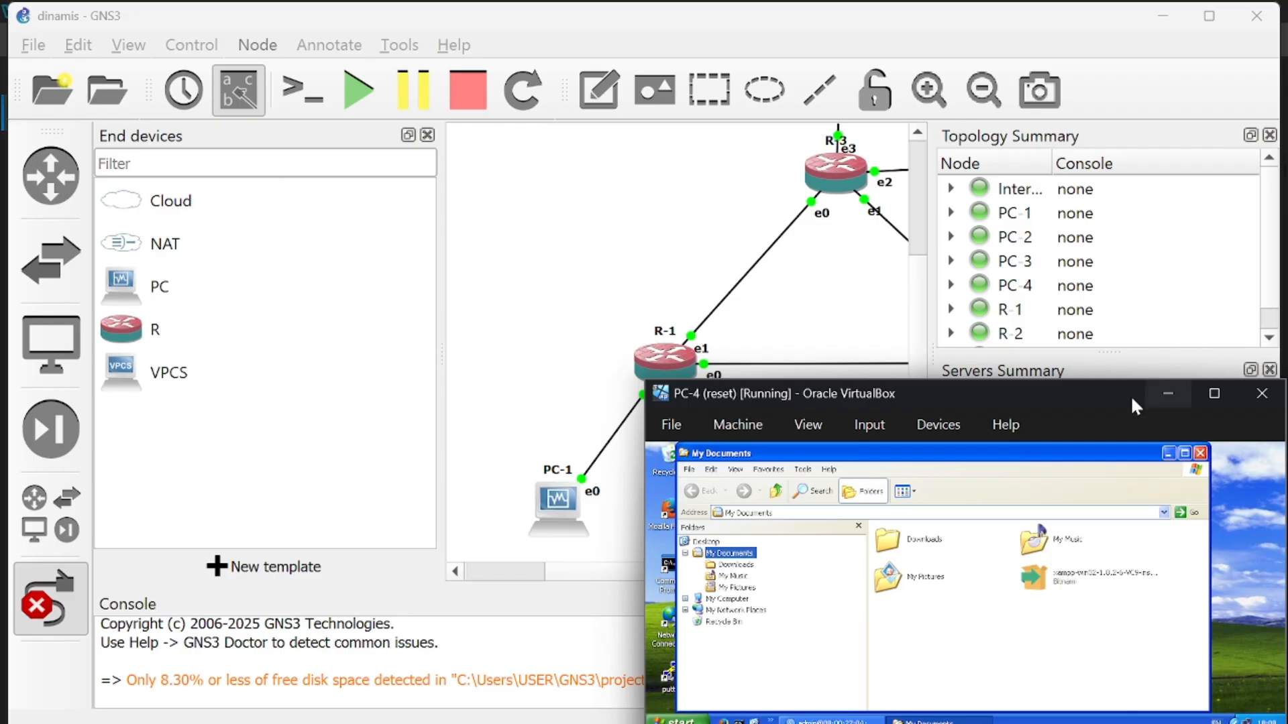
Tile the four virtual machine windows in screen quarters, with PC-1 and PC-2 above PC-3 and PC-4.
drag(1077, 402, 747, 2)
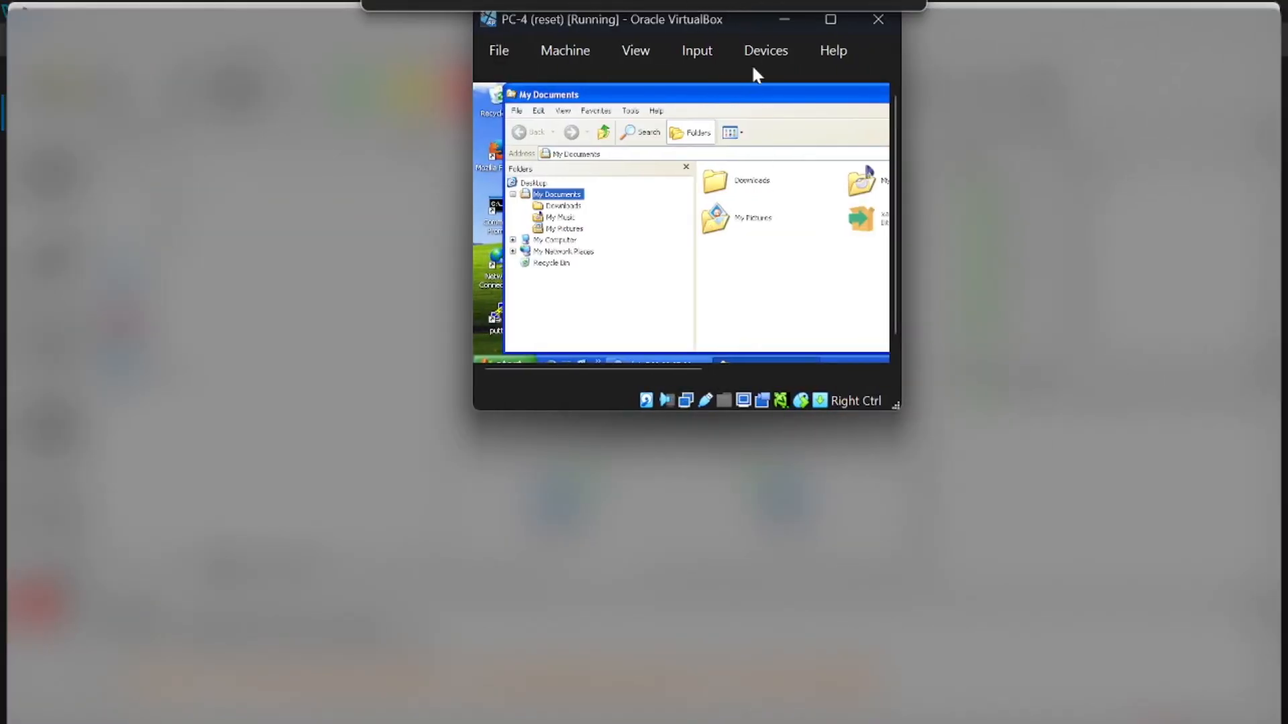
drag(798, 14, 907, 101)
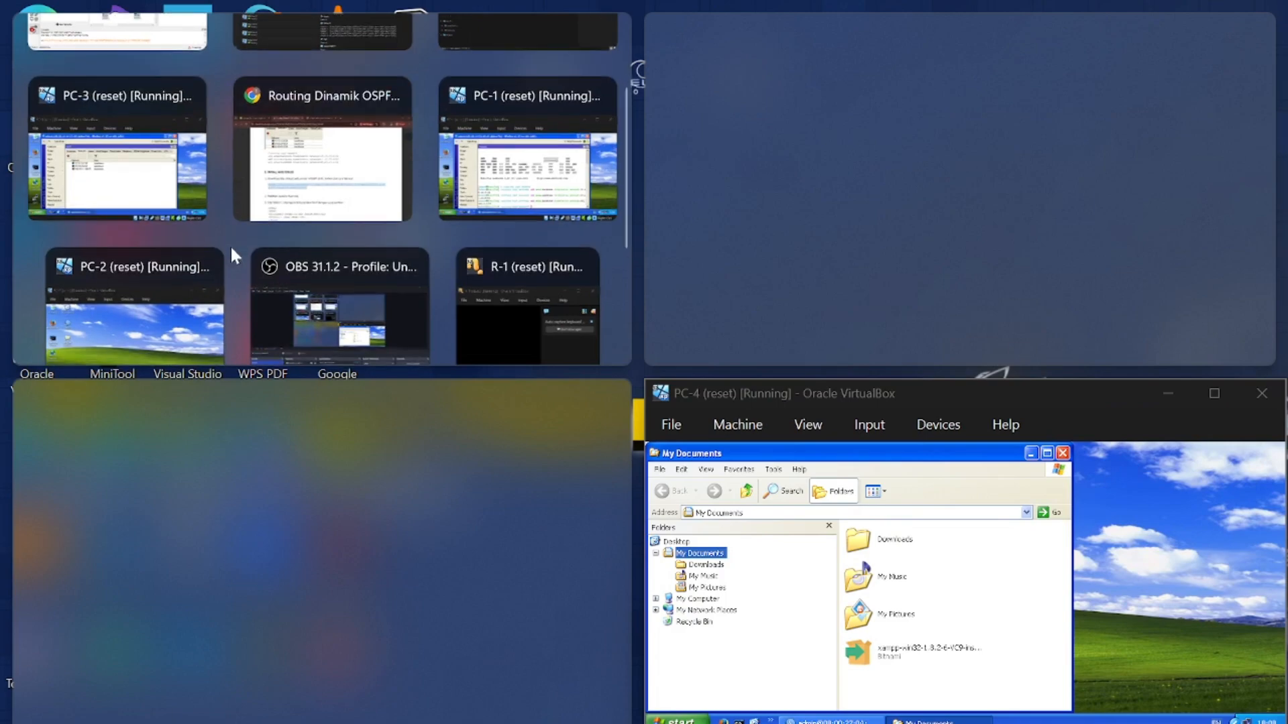
scroll(231, 251, down, 2)
scroll(231, 253, up, 3)
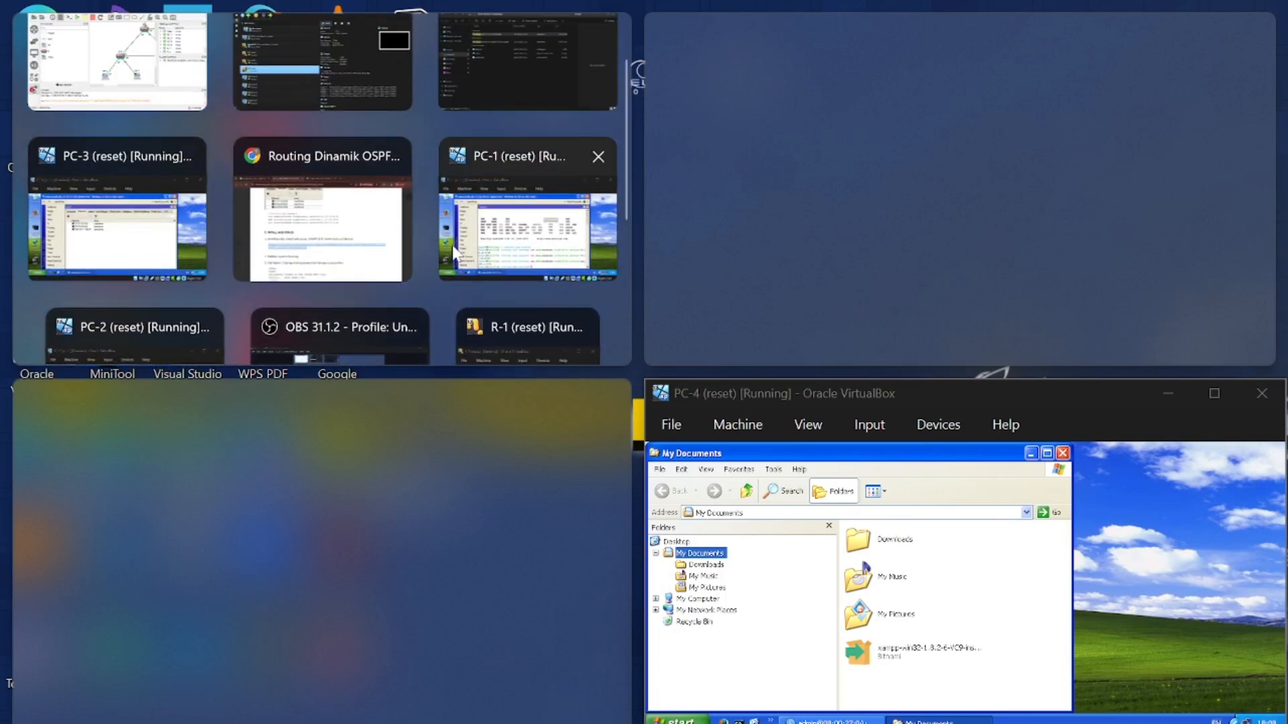
click(527, 208)
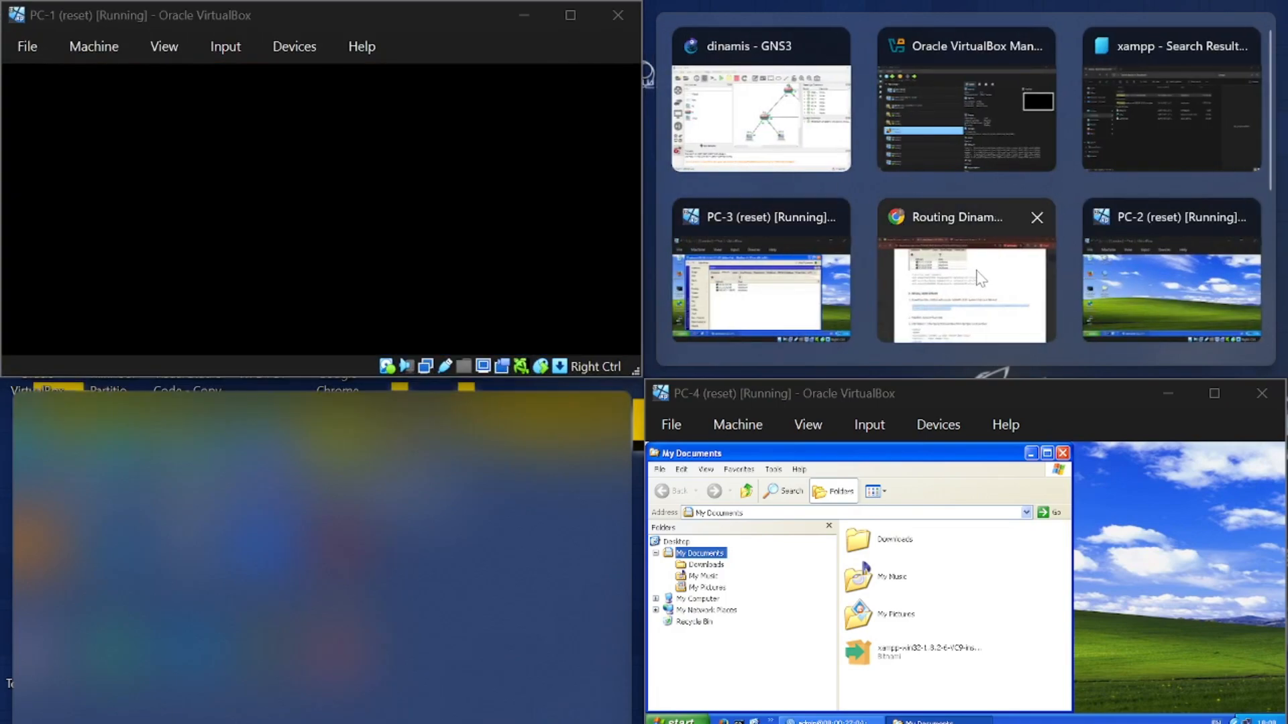
click(1171, 282)
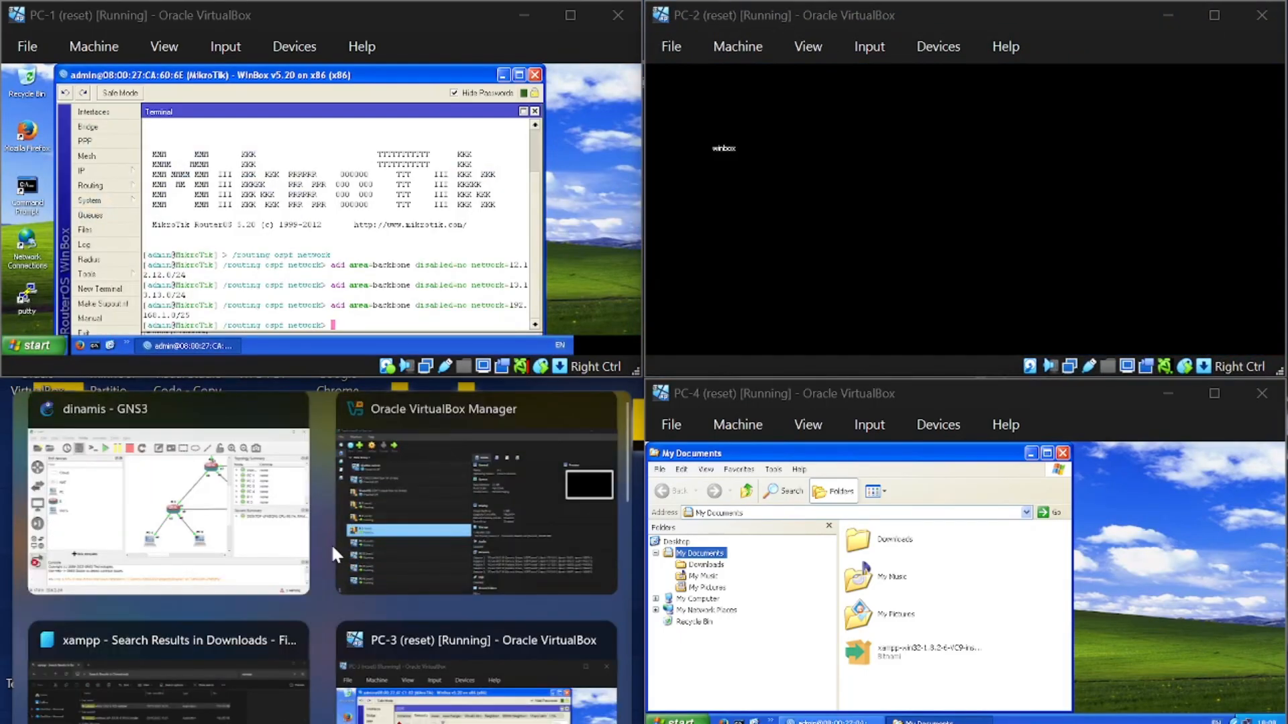
scroll(331, 543, down, 2)
click(442, 577)
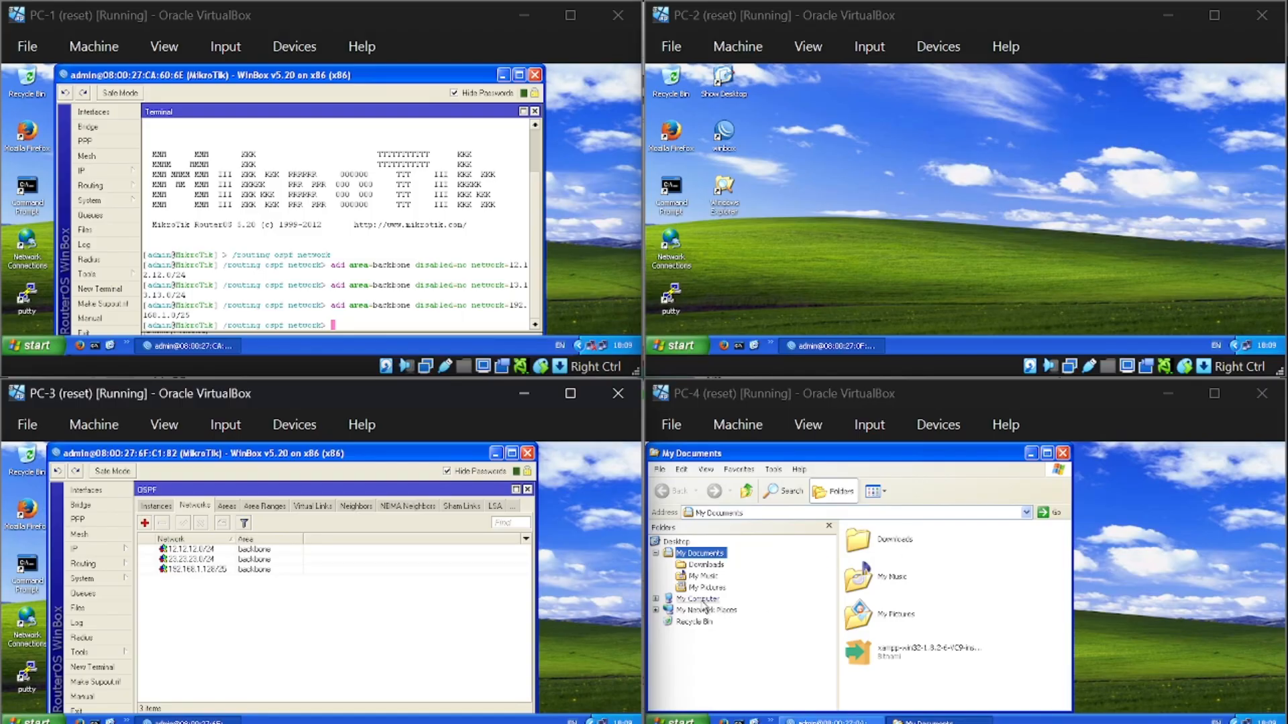
Browse to the C:\xampp\htdocs folder in Windows Explorer on PC-4.
click(698, 599)
click(711, 576)
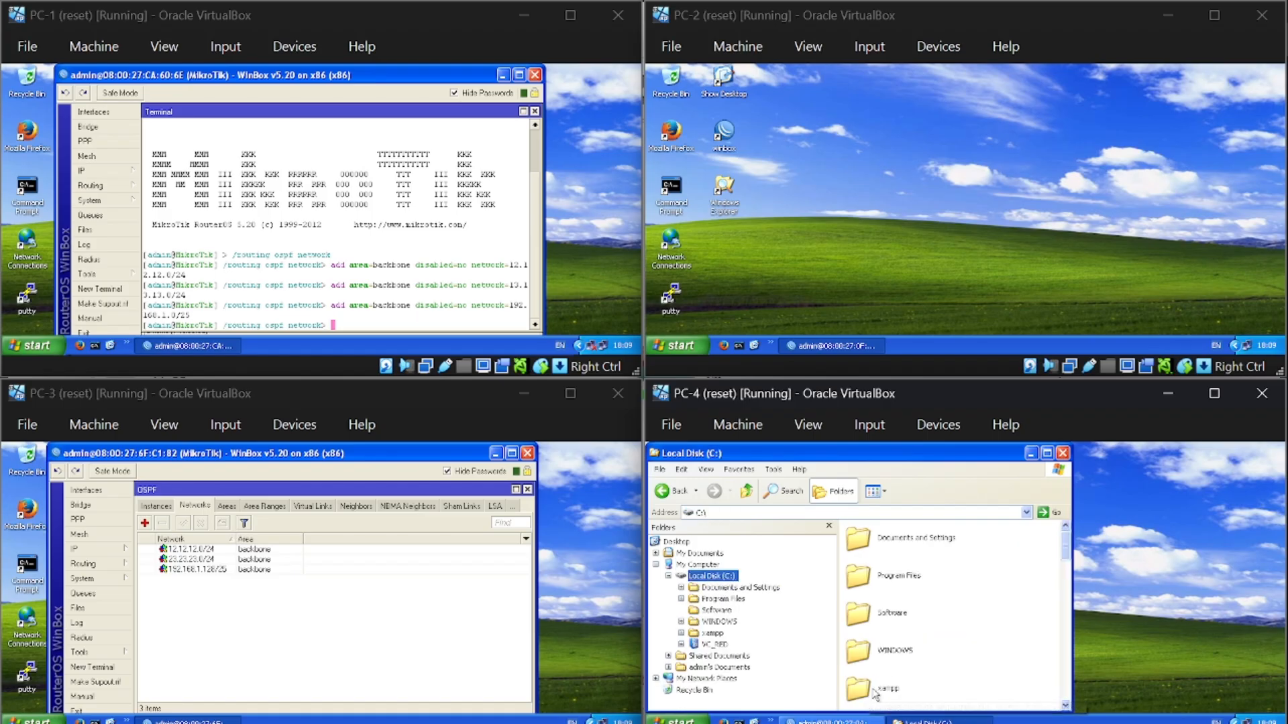
click(870, 693)
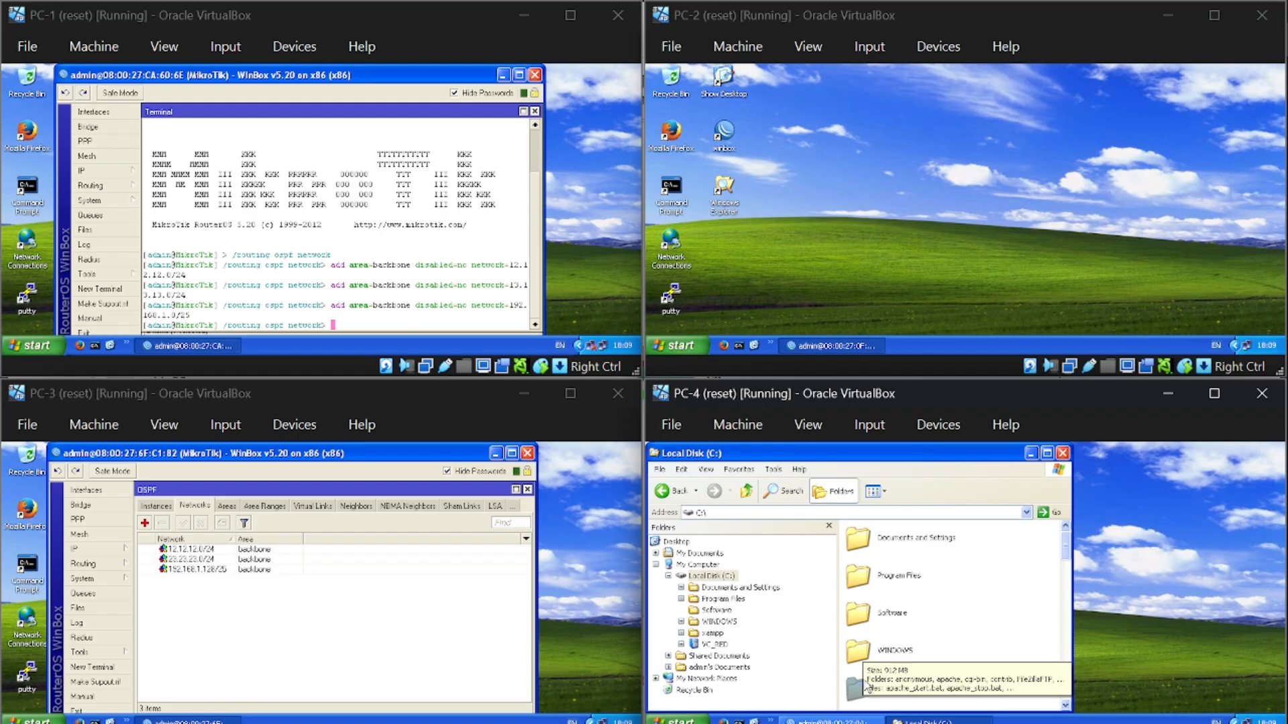
click(868, 685)
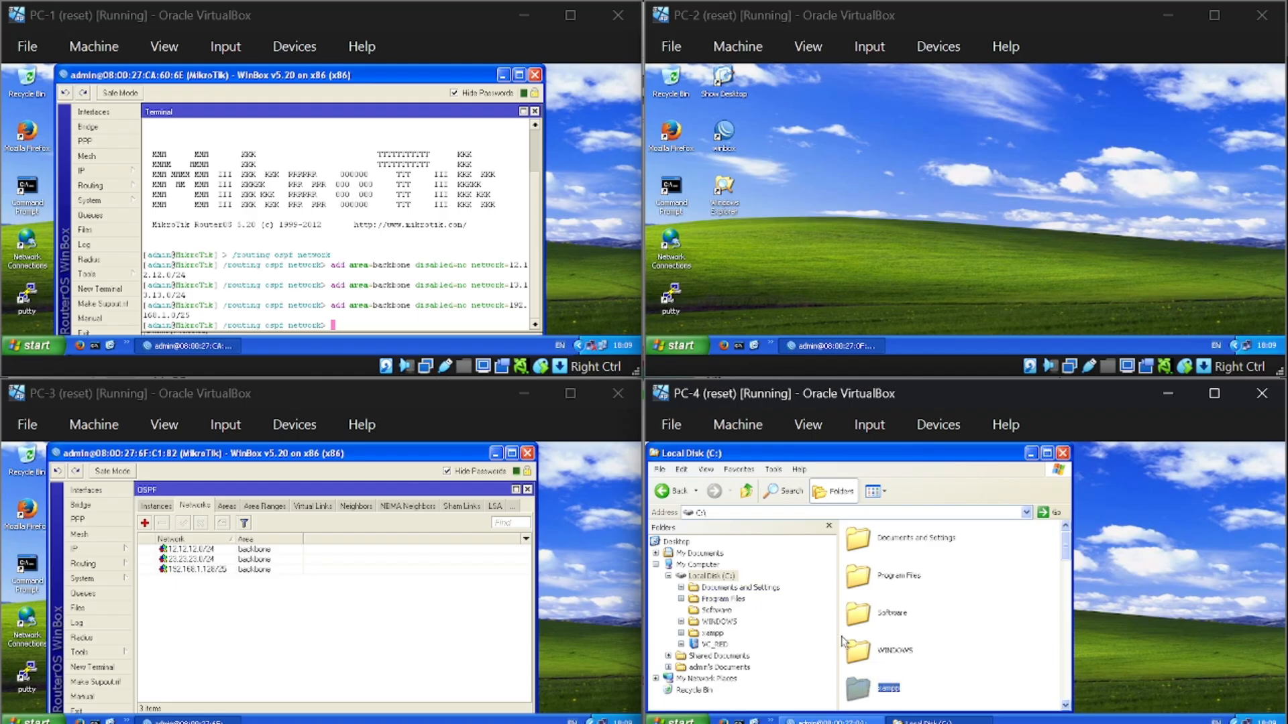
double_click(875, 687)
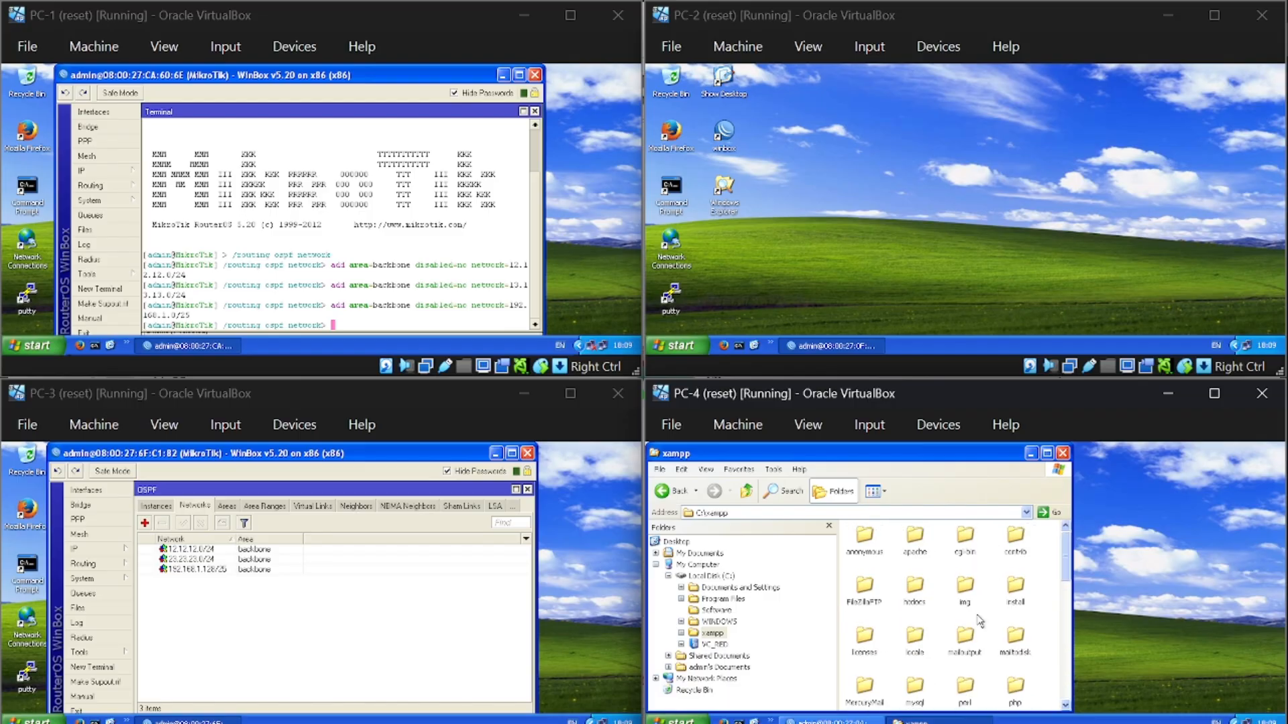
scroll(979, 620, down, 1)
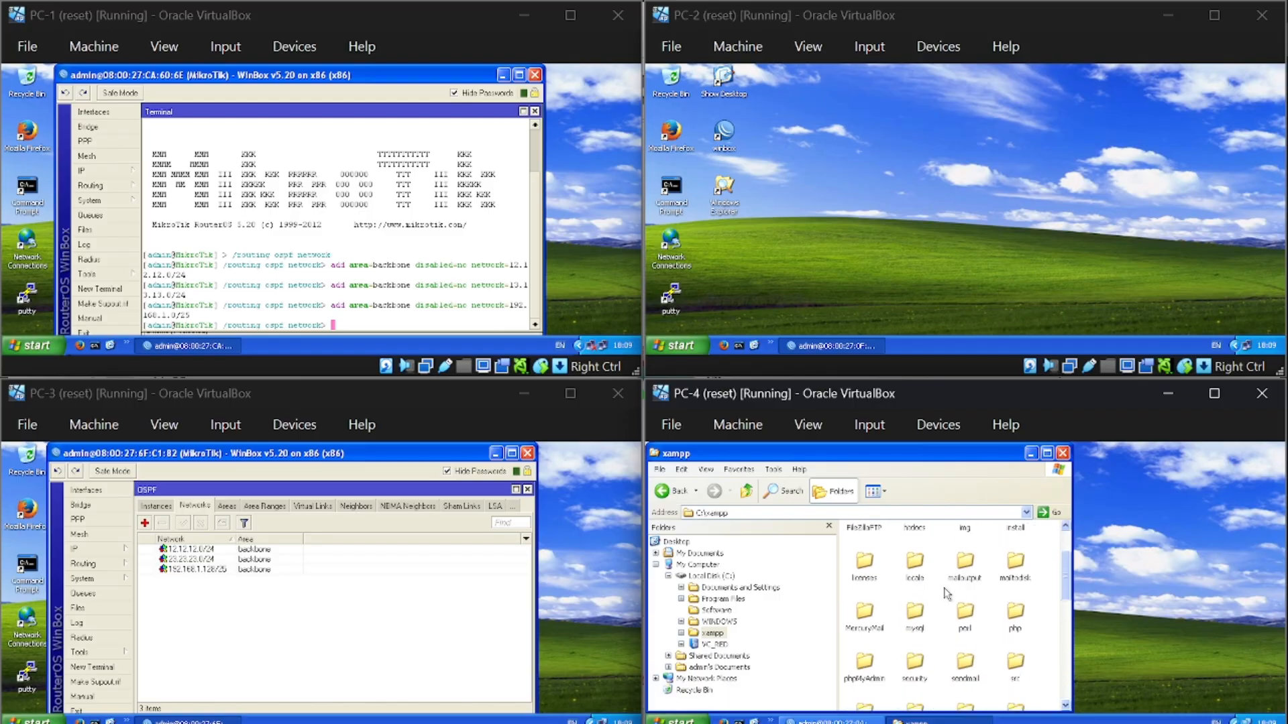
scroll(947, 593, up, 2)
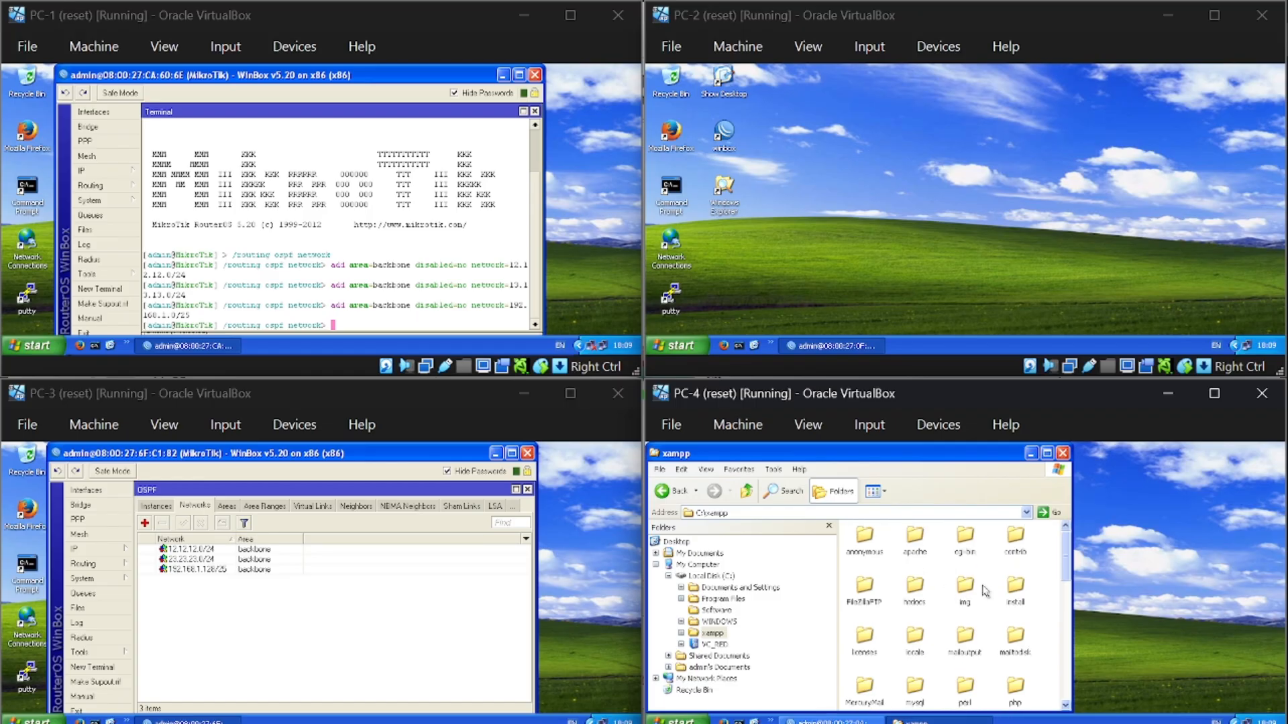
double_click(919, 591)
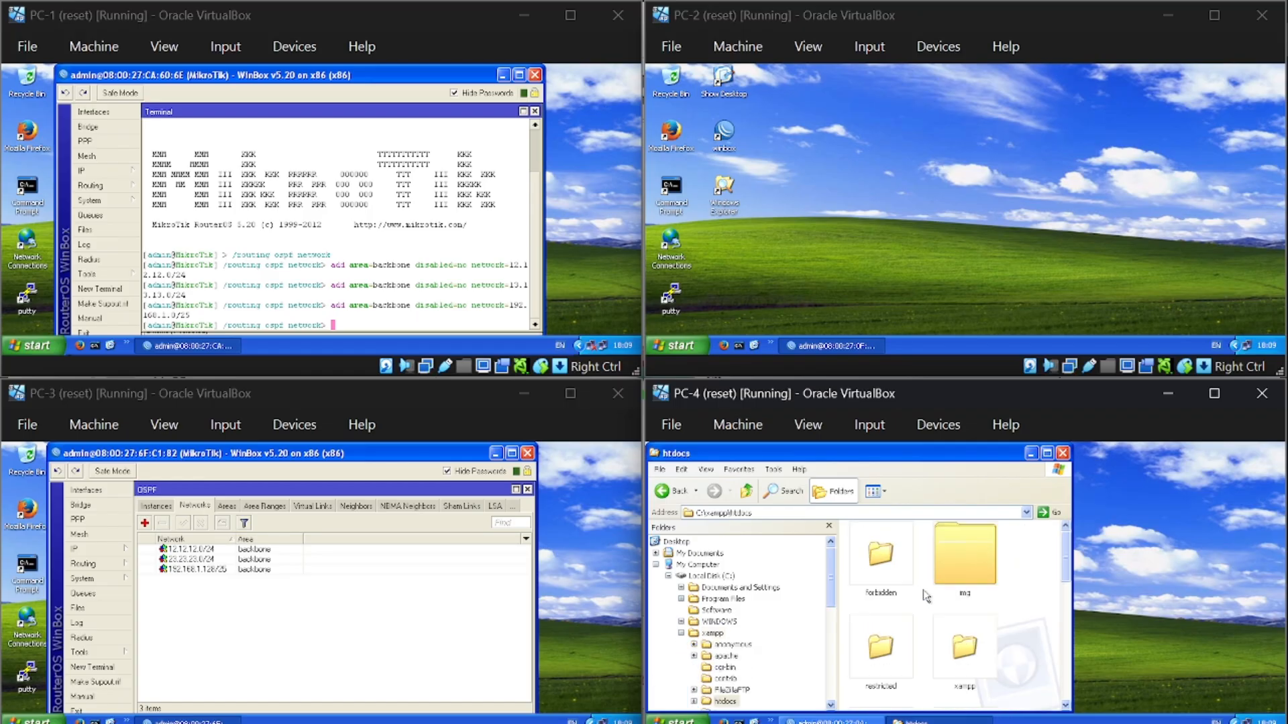
Find the index file in the htdocs folder and open it in Firefox.
scroll(926, 595, down, 2)
scroll(924, 595, up, 2)
drag(1065, 575, 1065, 687)
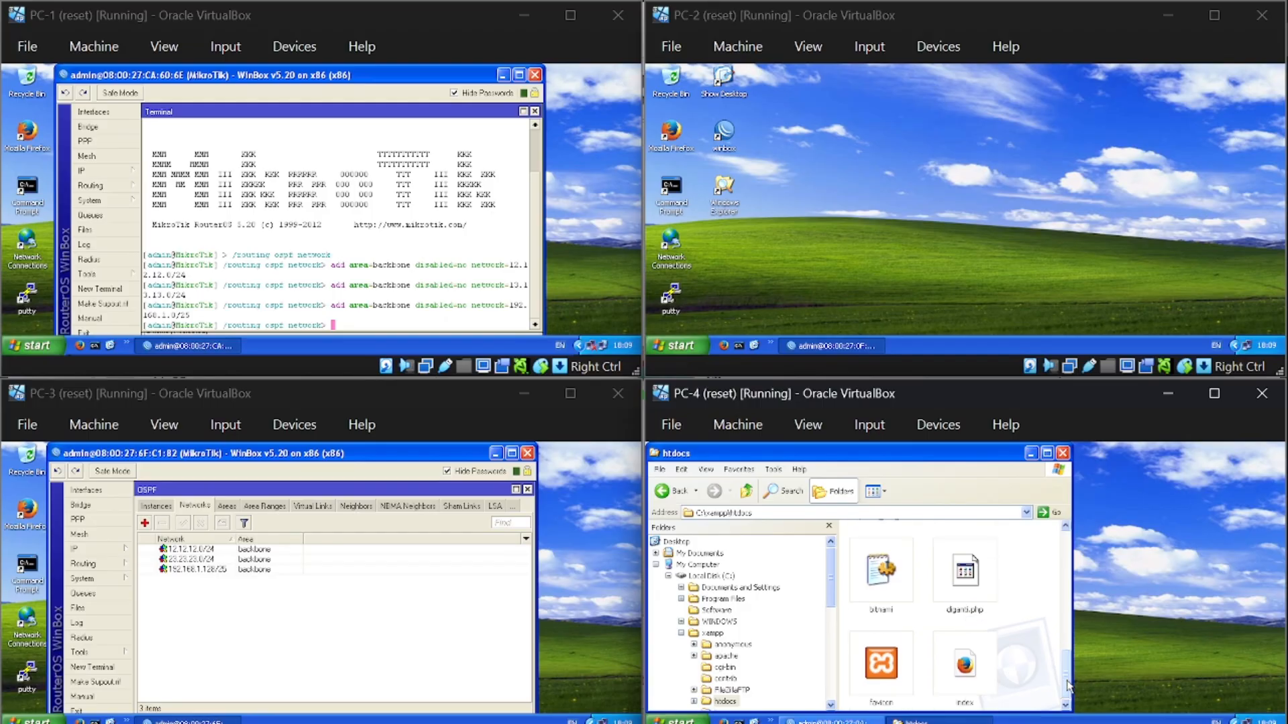
double_click(974, 672)
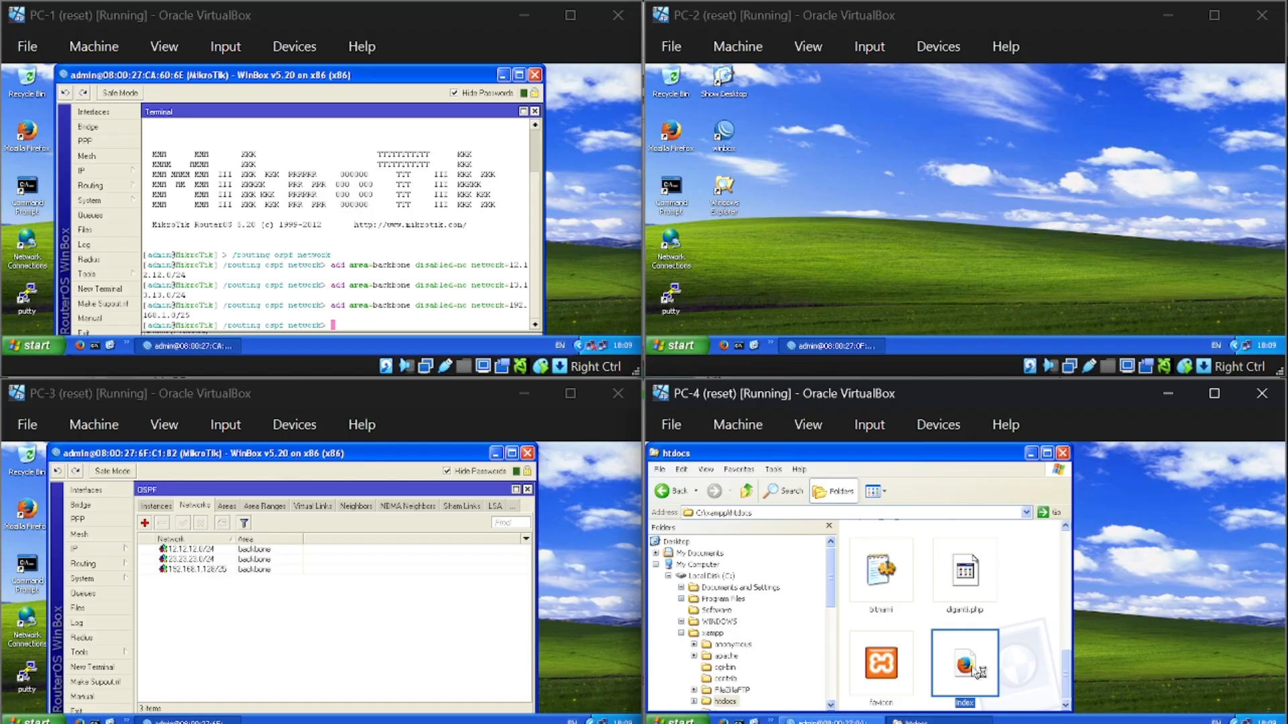
right_click(976, 669)
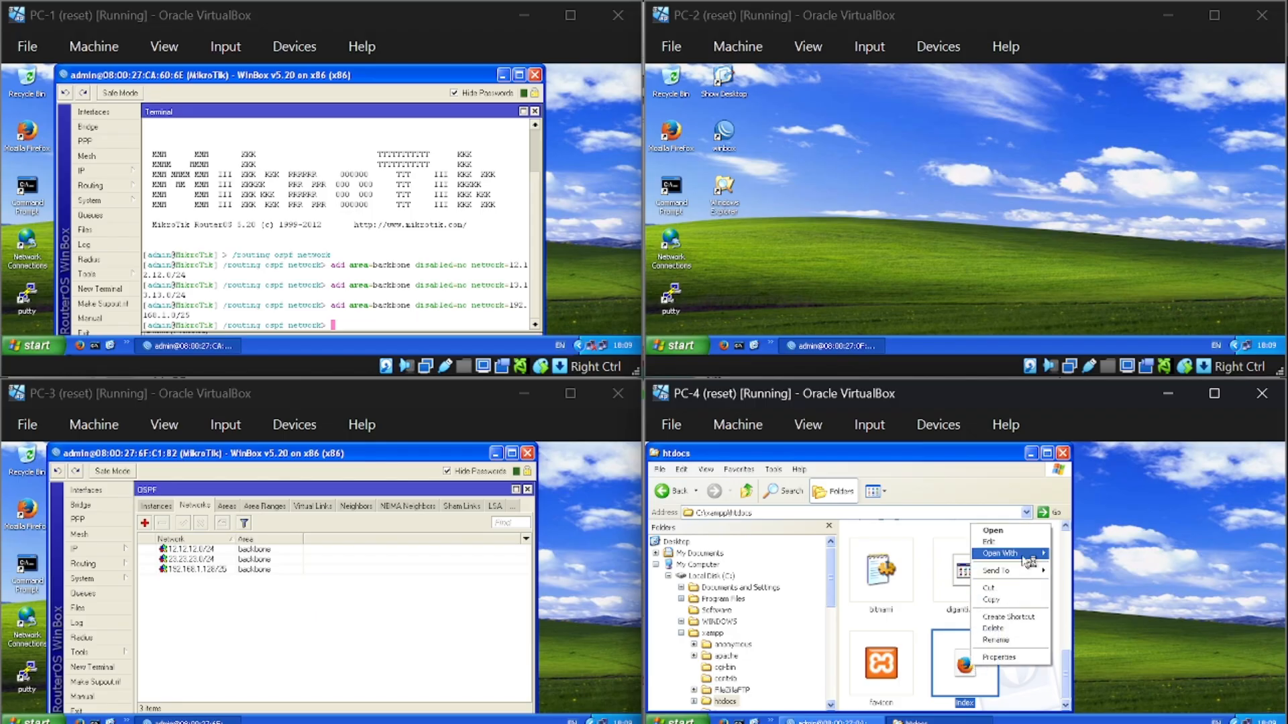
click(1074, 554)
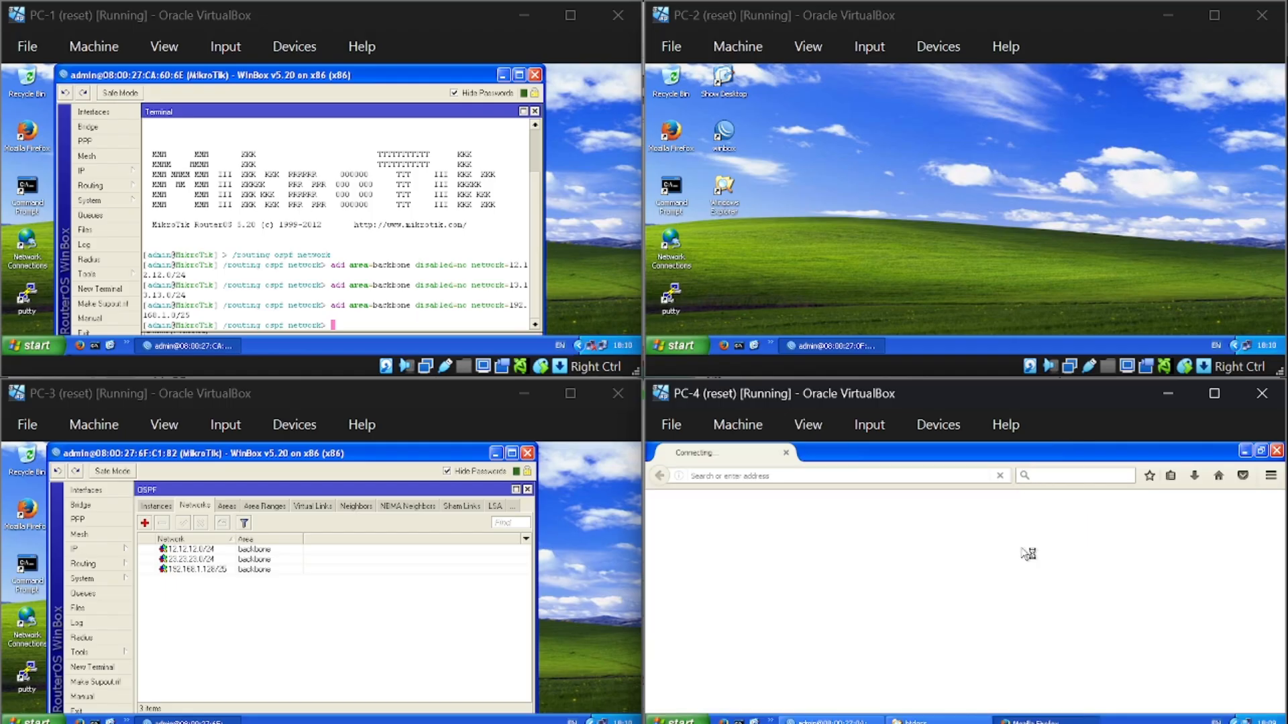
Return to the htdocs folder, open the index file in Notepad and reposition the Notepad window to show its code.
click(915, 720)
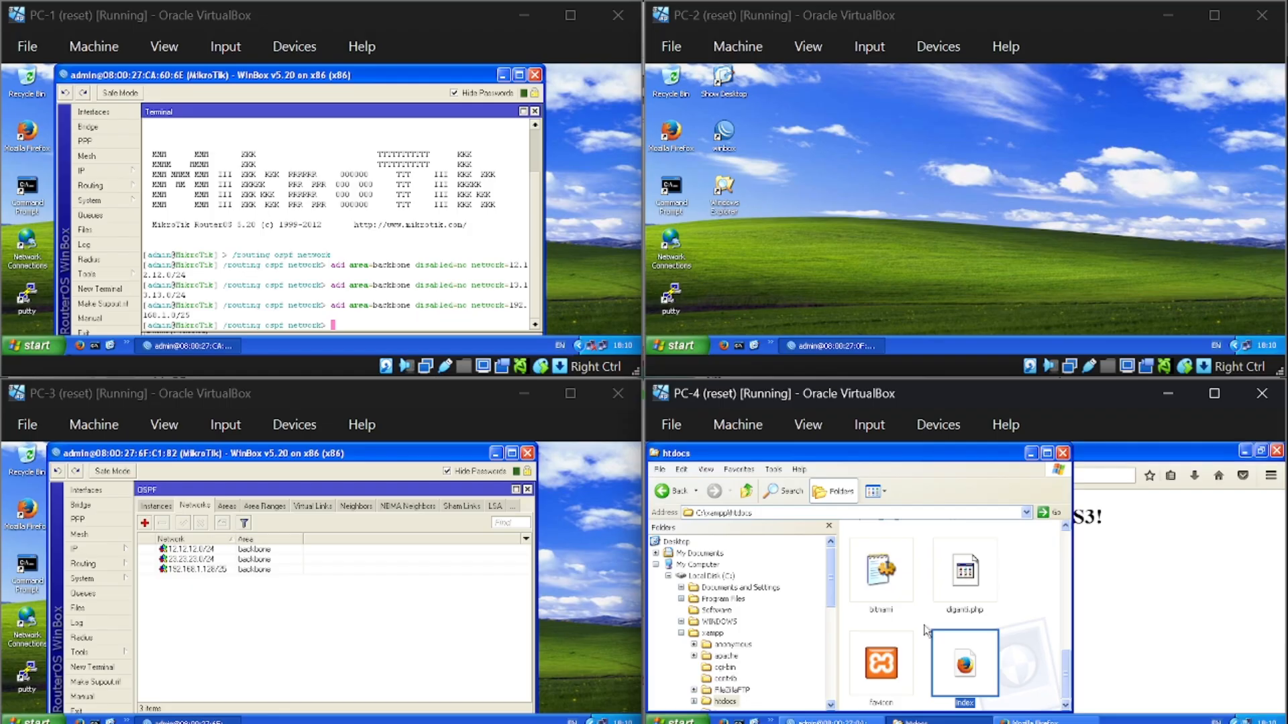
right_click(949, 656)
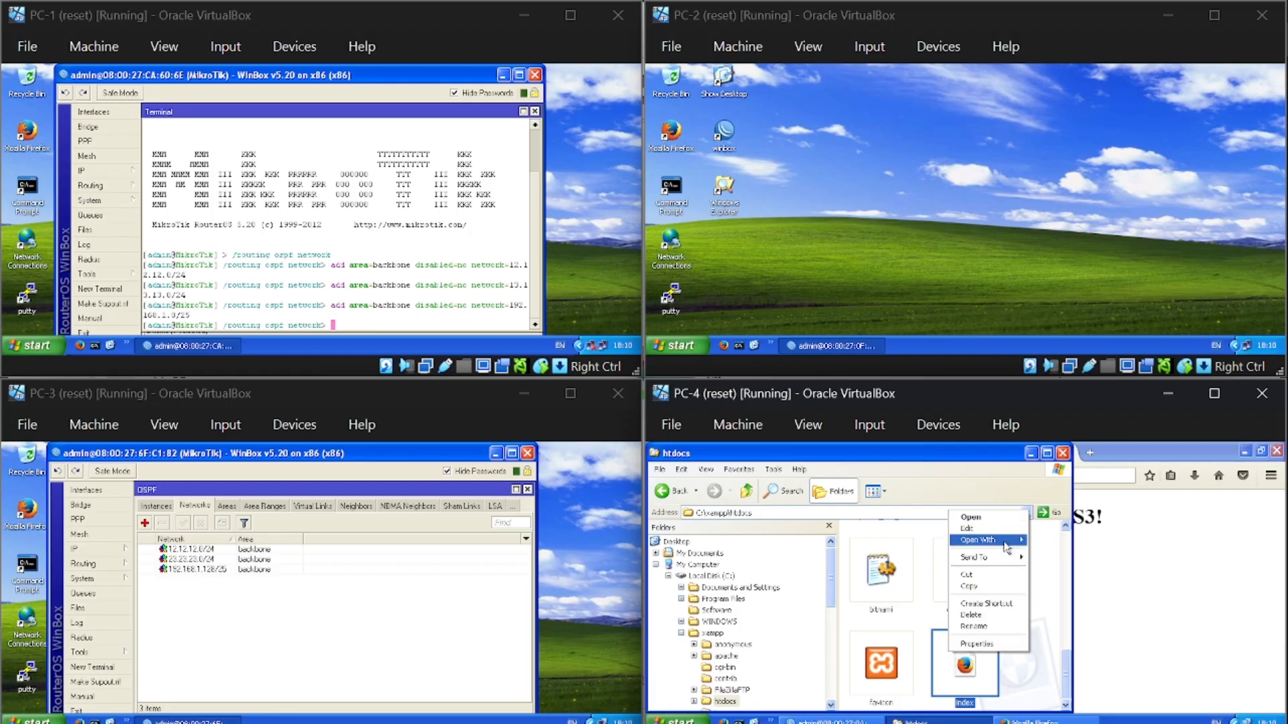
mouse_move(1006, 544)
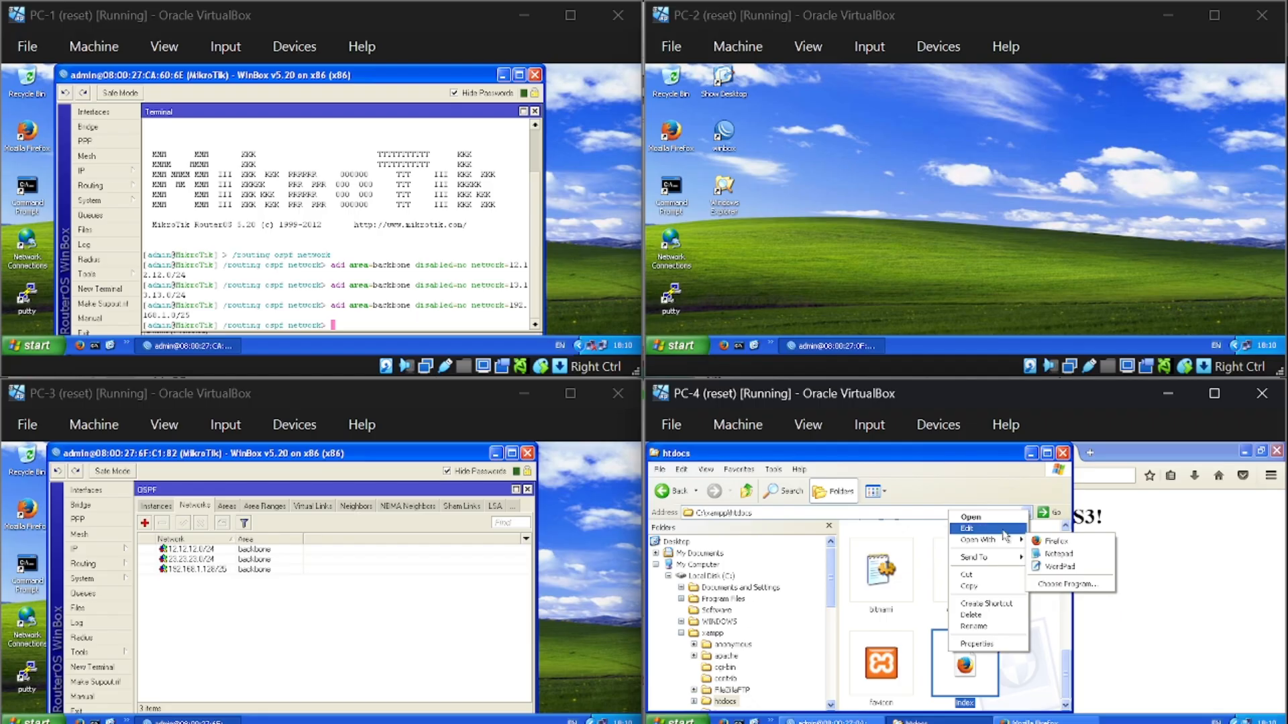
click(1057, 553)
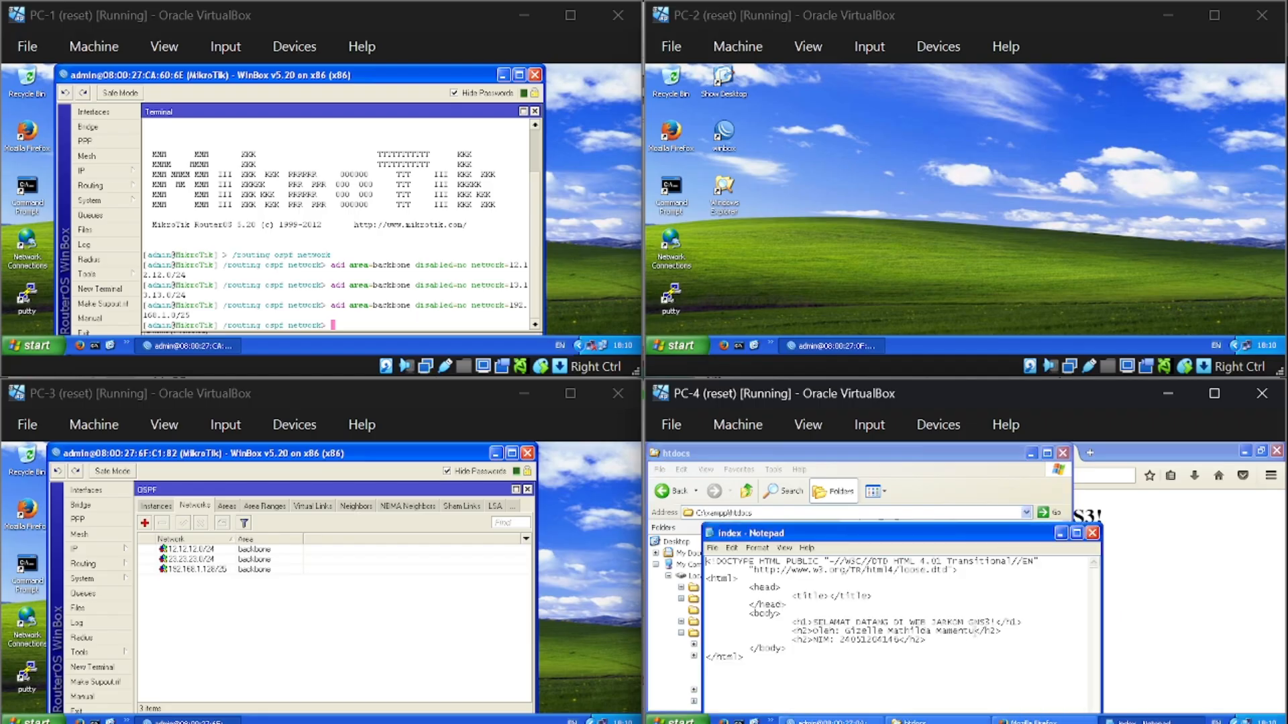
drag(1003, 536, 1083, 461)
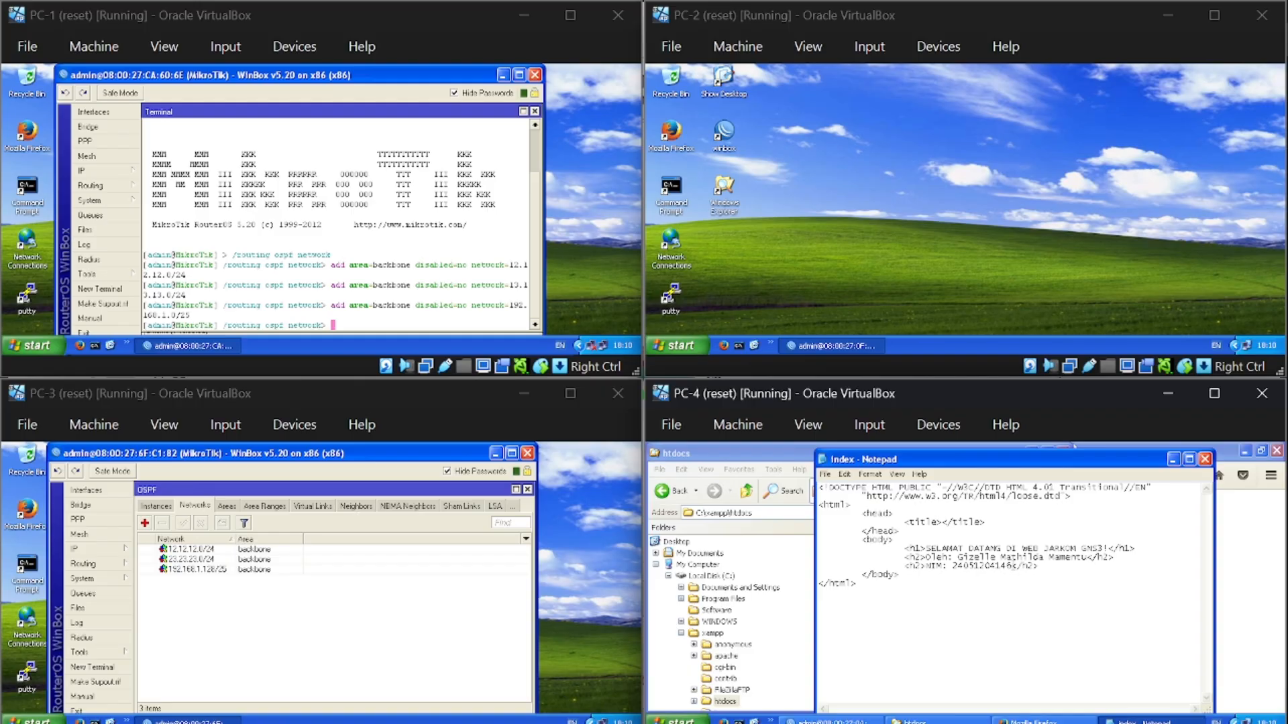
Switch to the Google Classroom PDF in Chrome and highlight the index.html editing instruction with its sample script in the Install Web Server section.
key(alt+Tab)
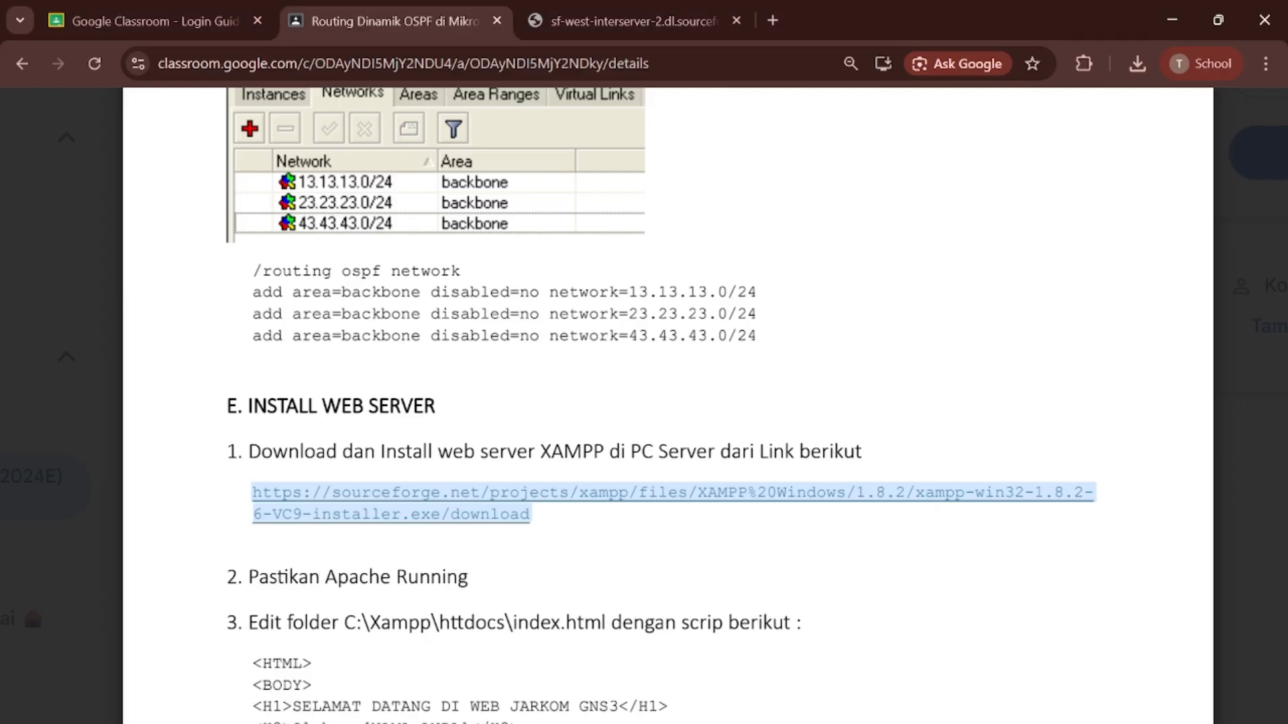
scroll(667, 402, down, 4)
drag(248, 355, 522, 461)
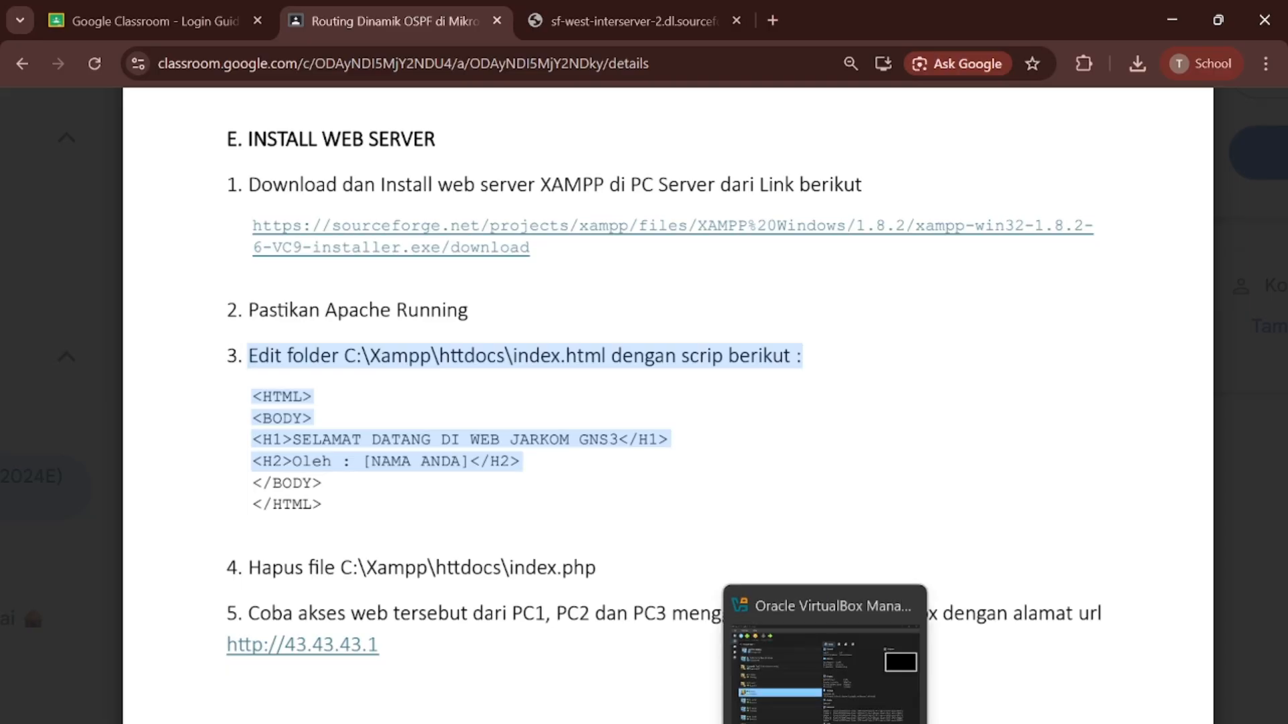
Switch back to the tiled virtual machines, close Notepad on PC-4 and maximise the htdocs window.
mouse_move(791, 723)
mouse_move(649, 722)
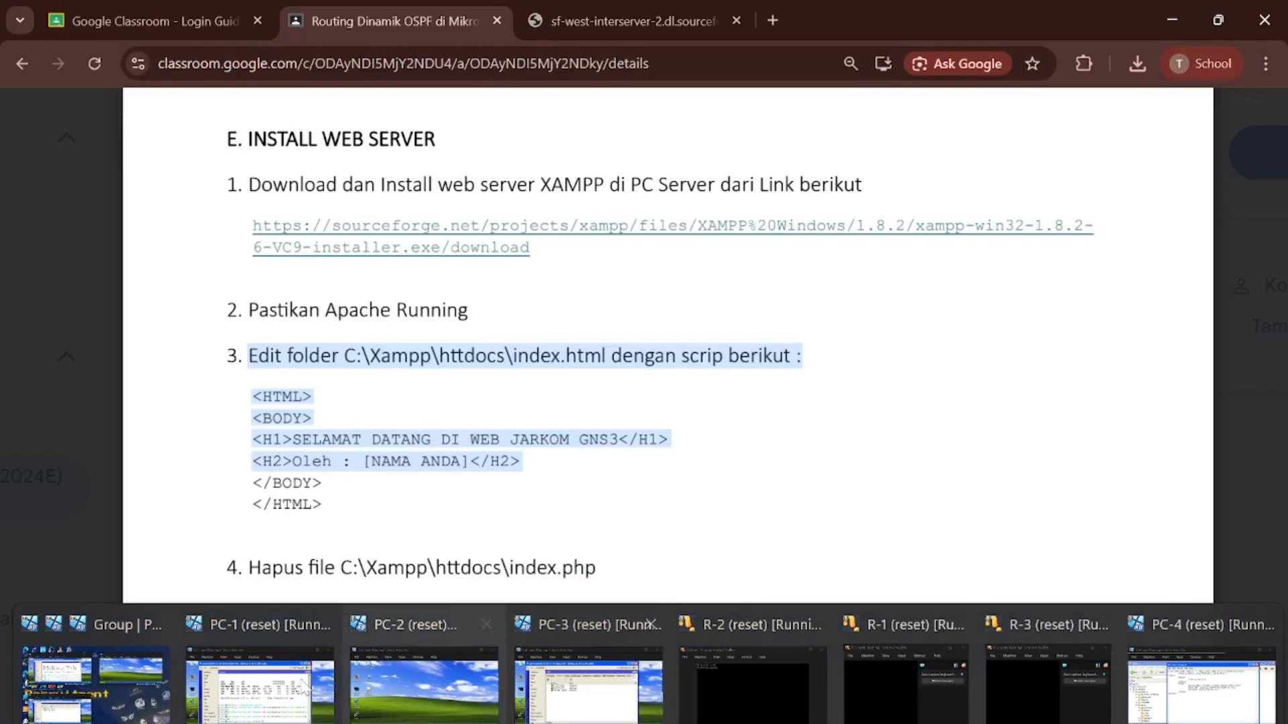
click(94, 674)
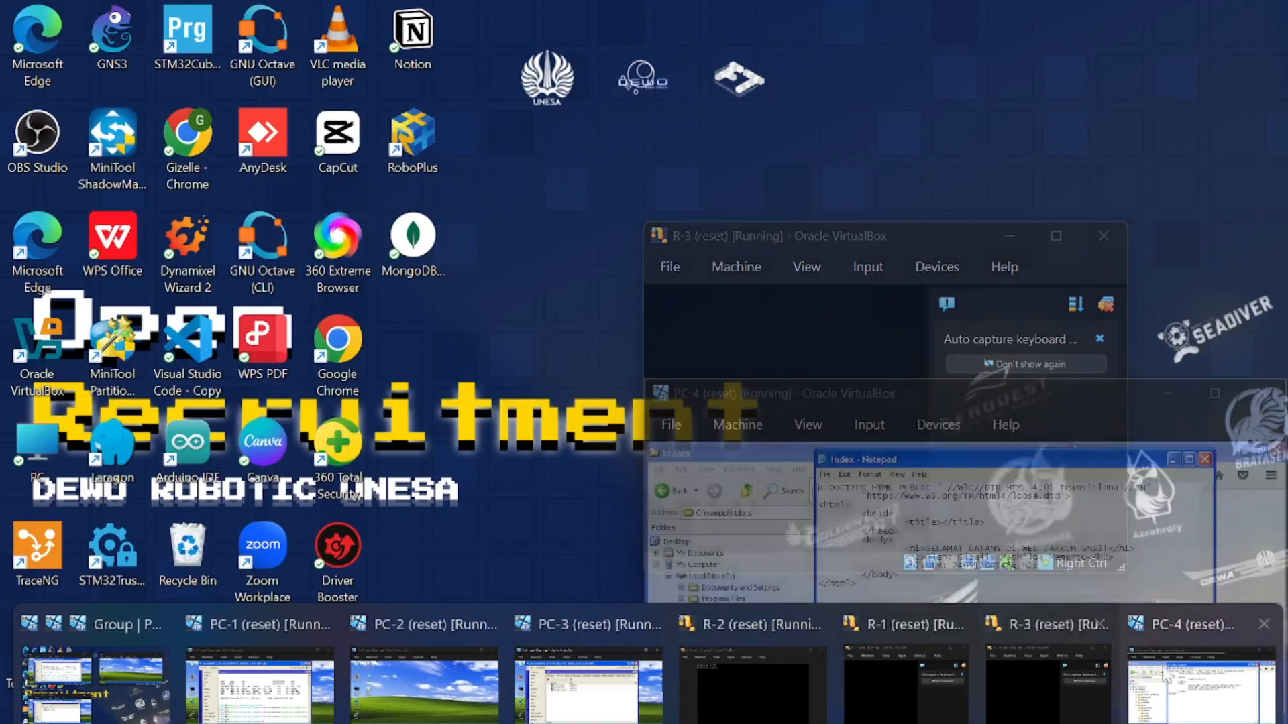
click(1165, 677)
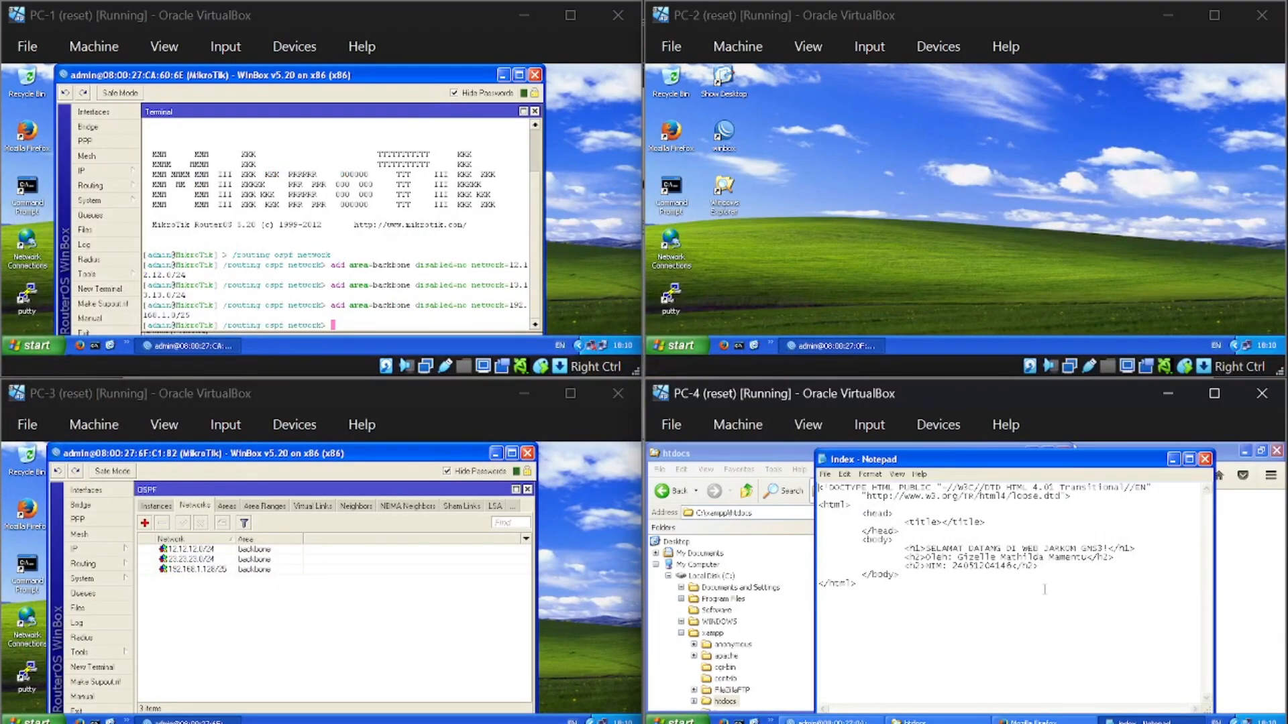
click(1205, 458)
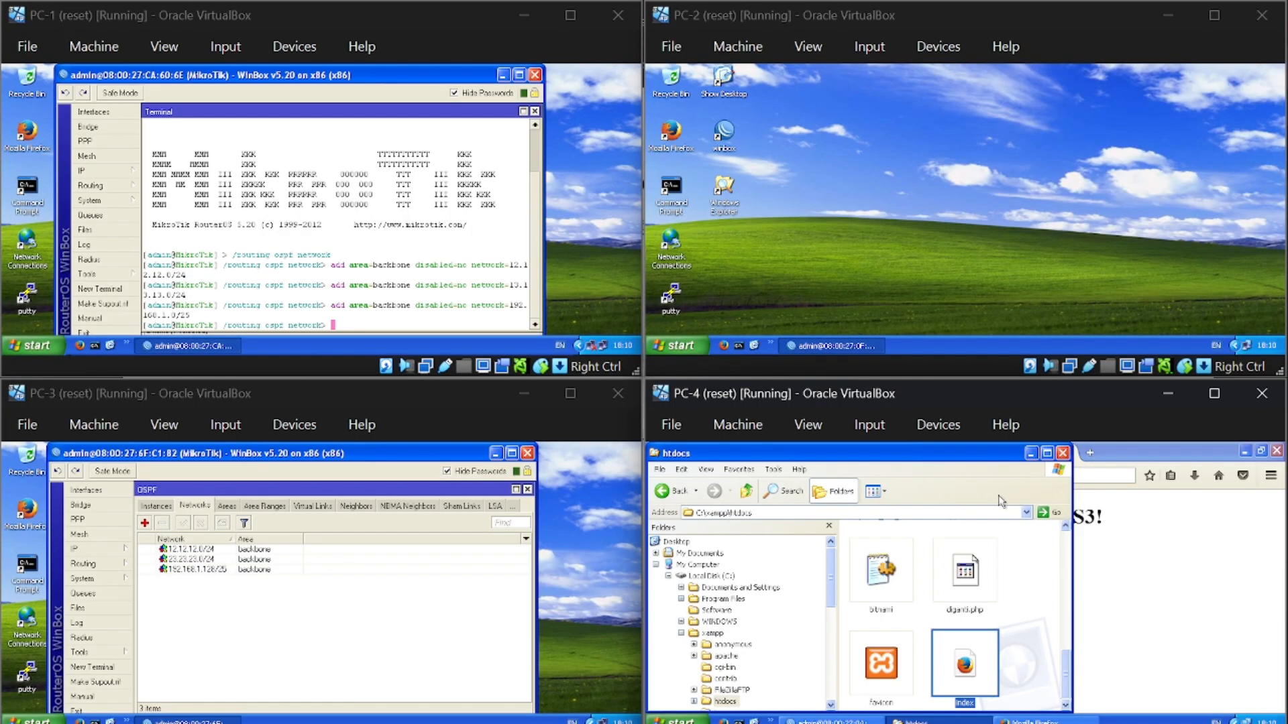
click(1047, 454)
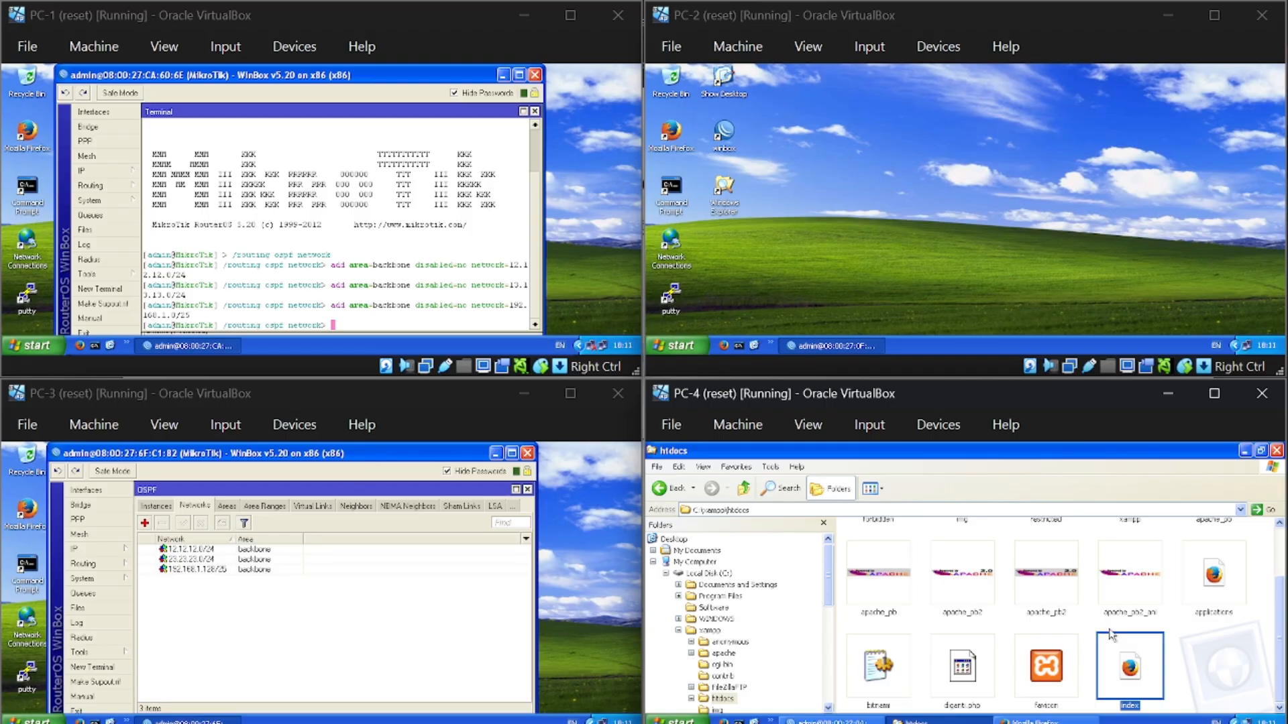
Examine the diganti.php and index files in the htdocs folder on PC-4.
click(979, 670)
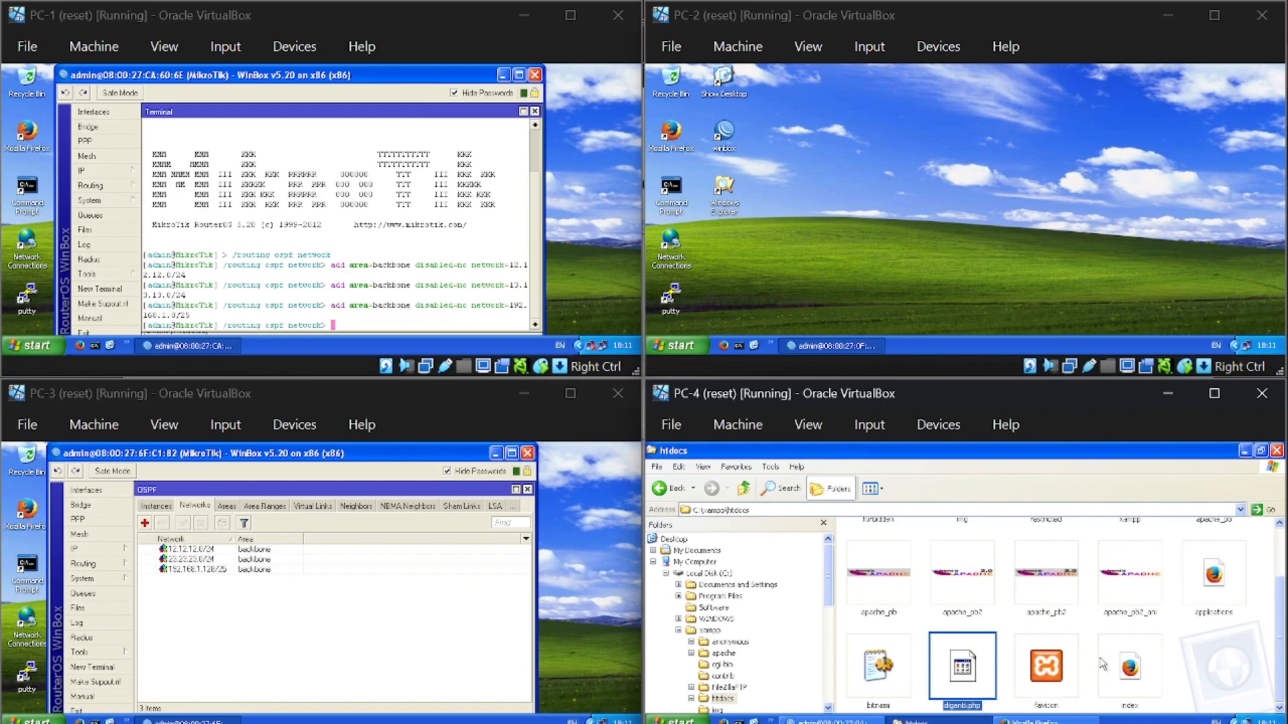
click(1130, 669)
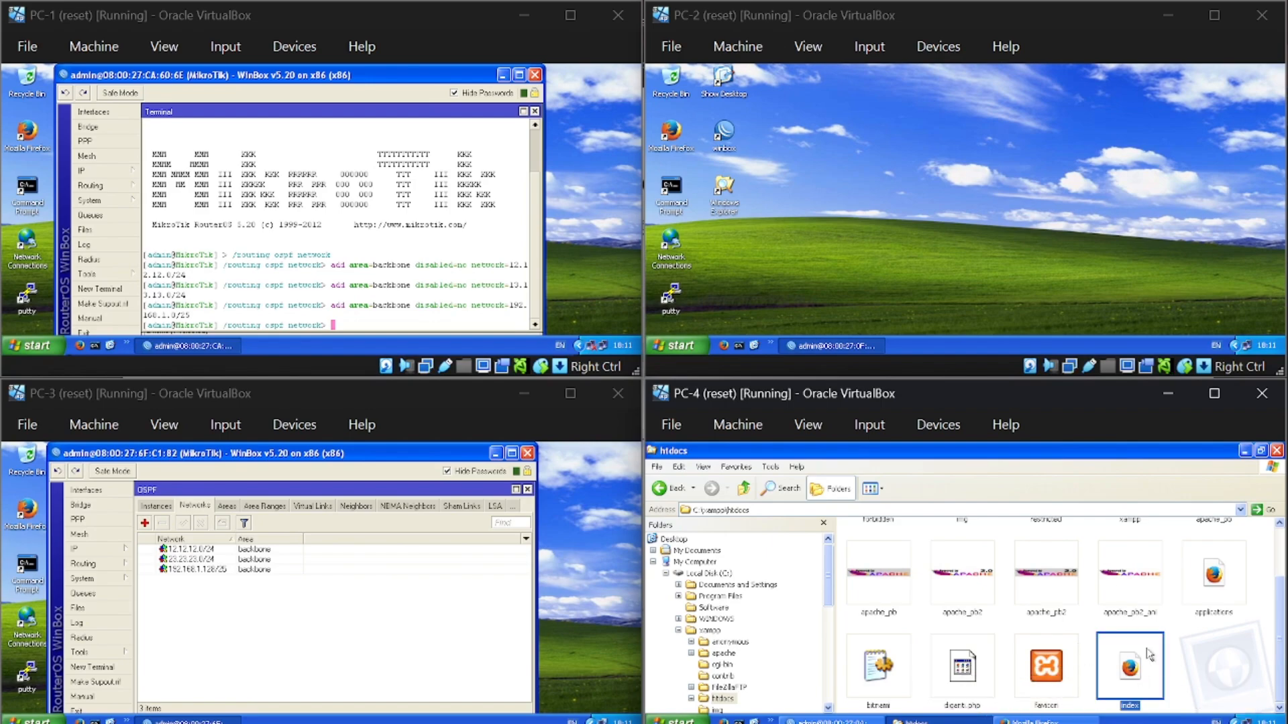
click(957, 690)
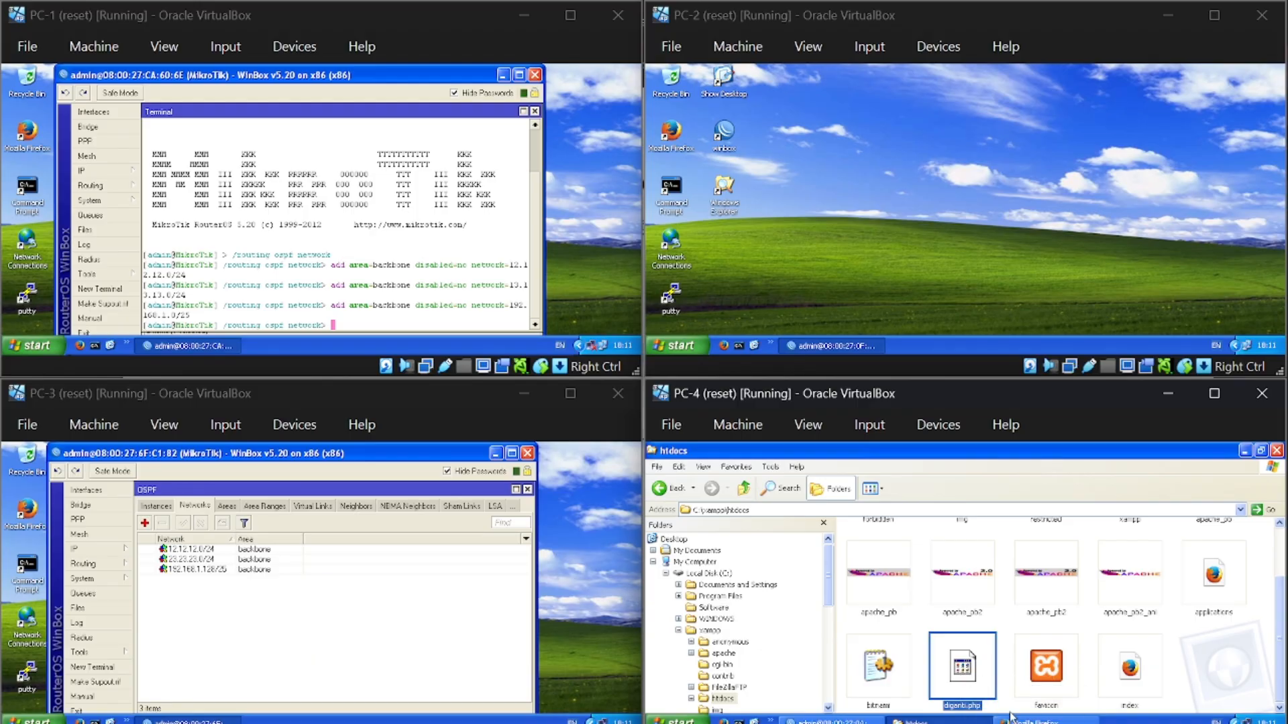
scroll(972, 637, up, 1)
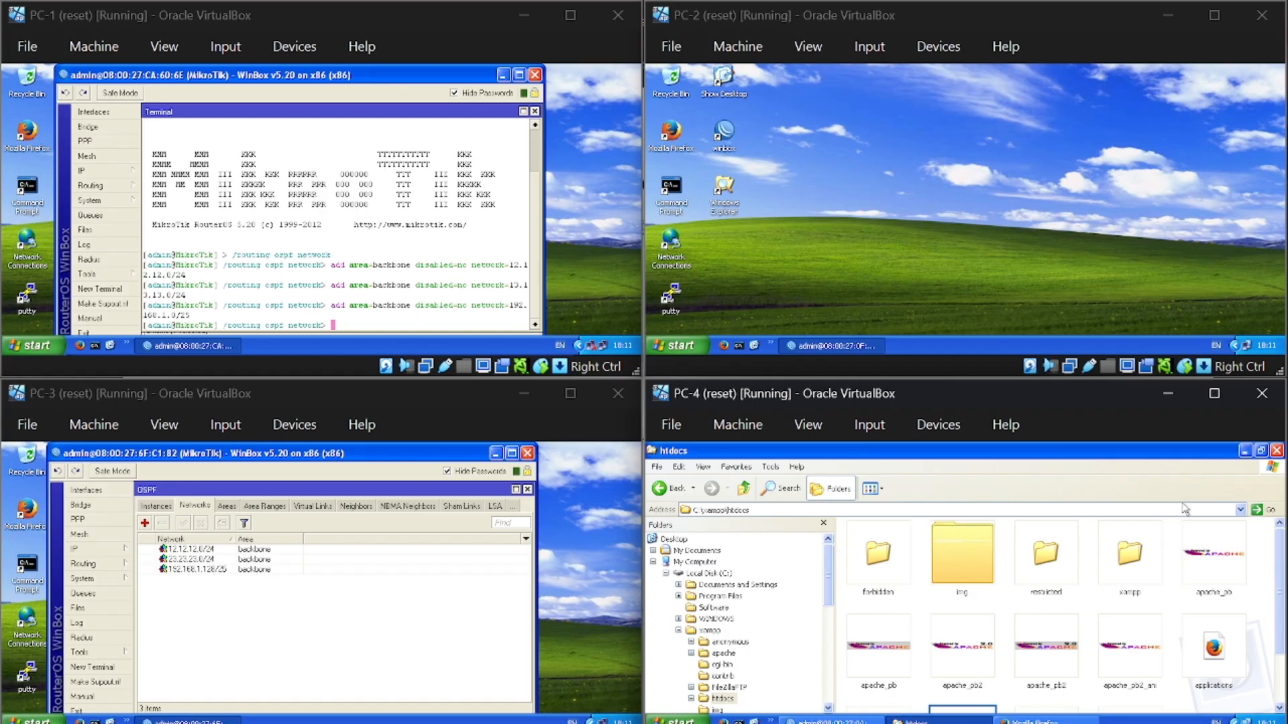
Minimise the htdocs and Firefox windows on PC-4, view the OSPF network list in WinBox and minimise it too.
click(1246, 452)
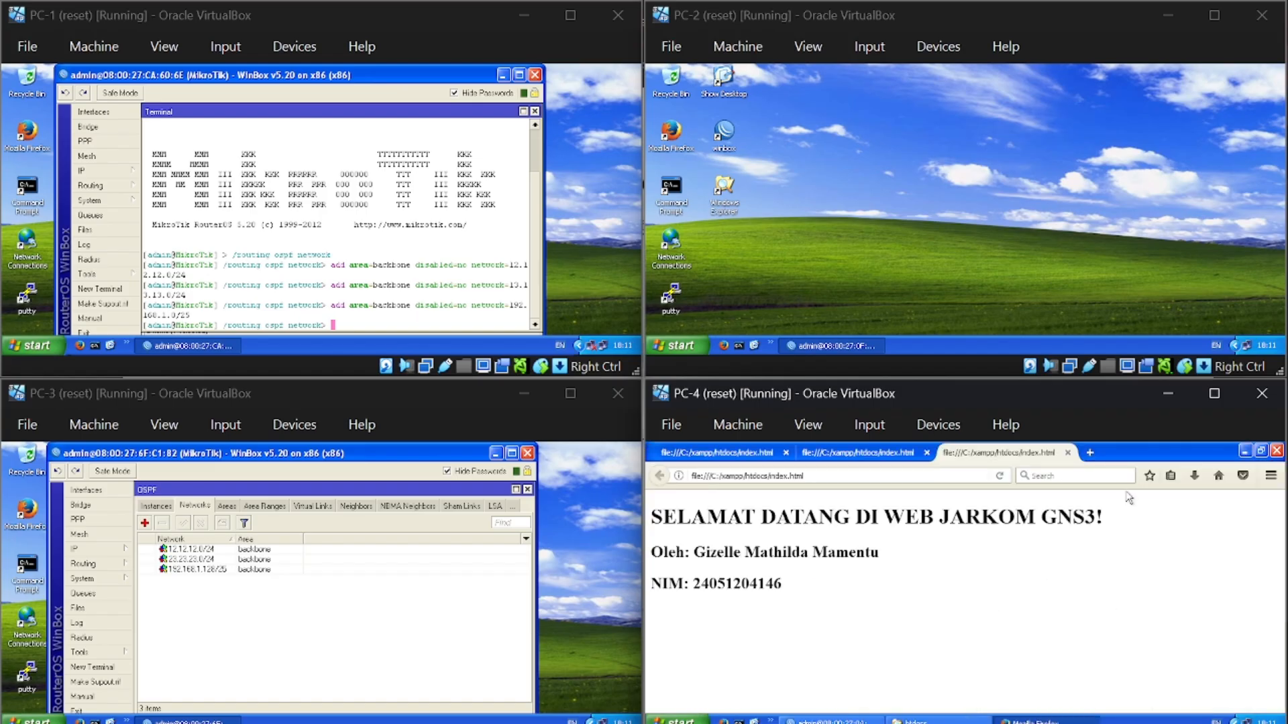
click(1246, 451)
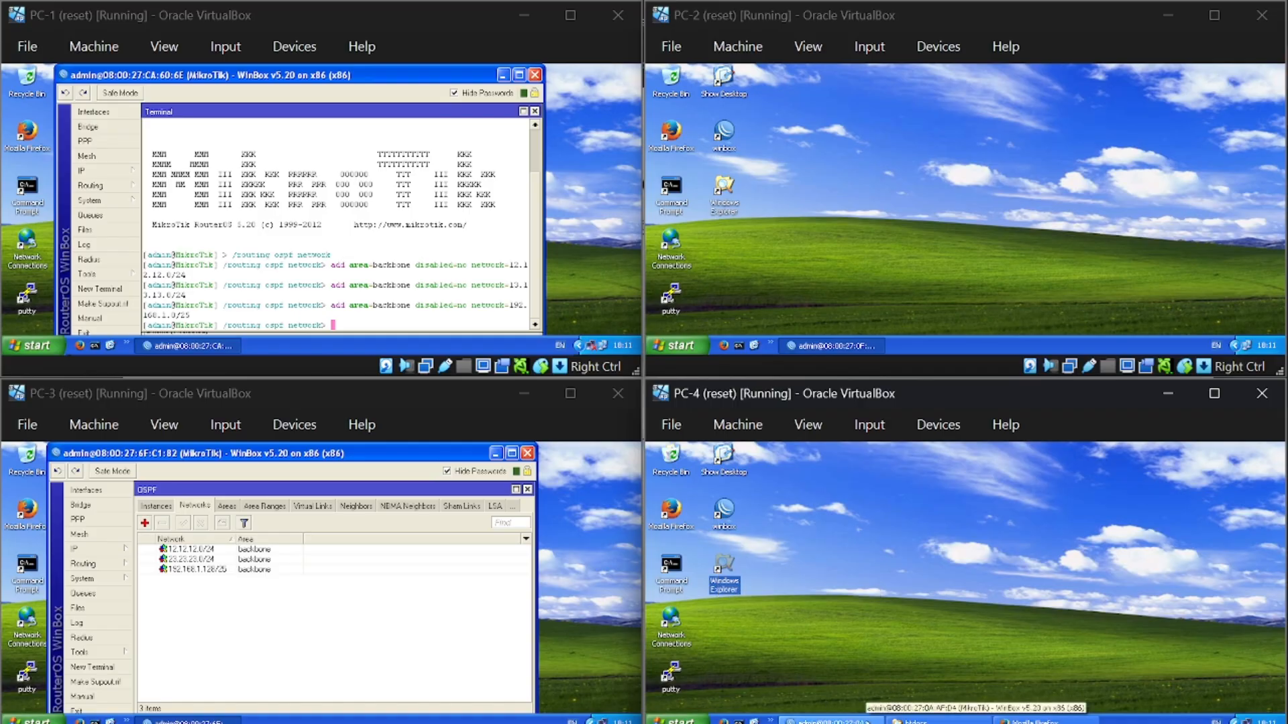
click(870, 721)
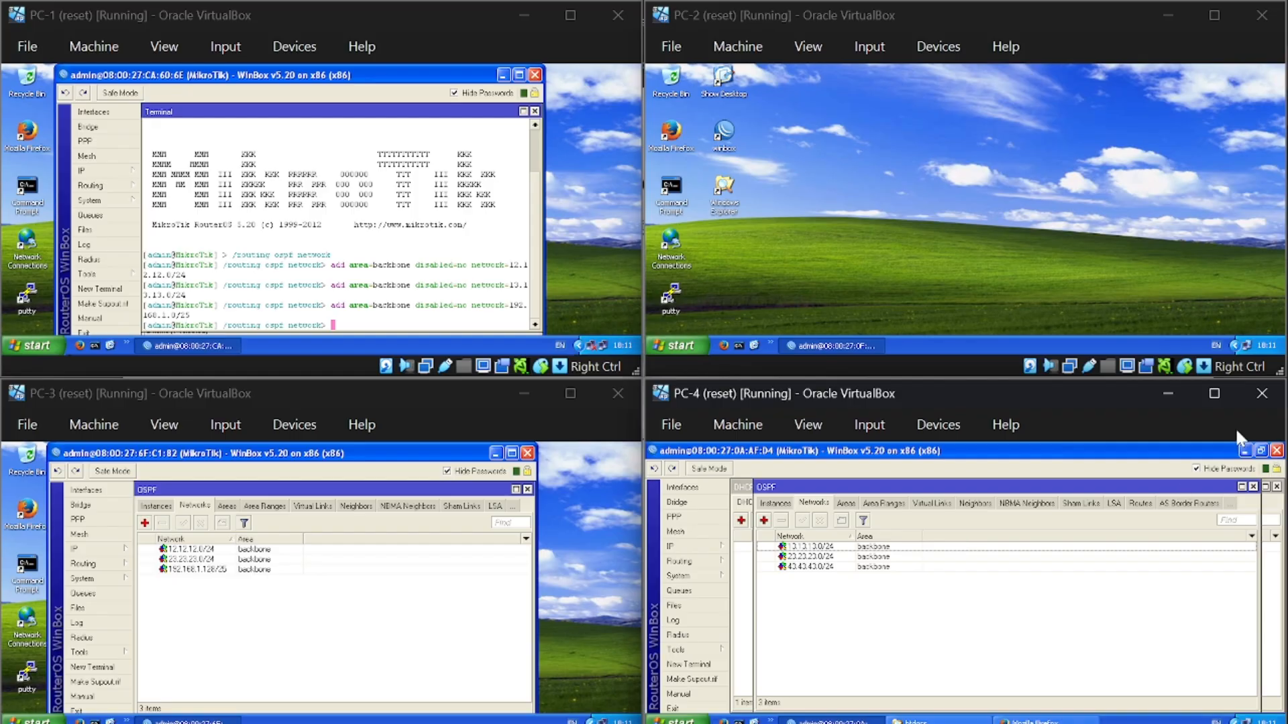
click(1244, 451)
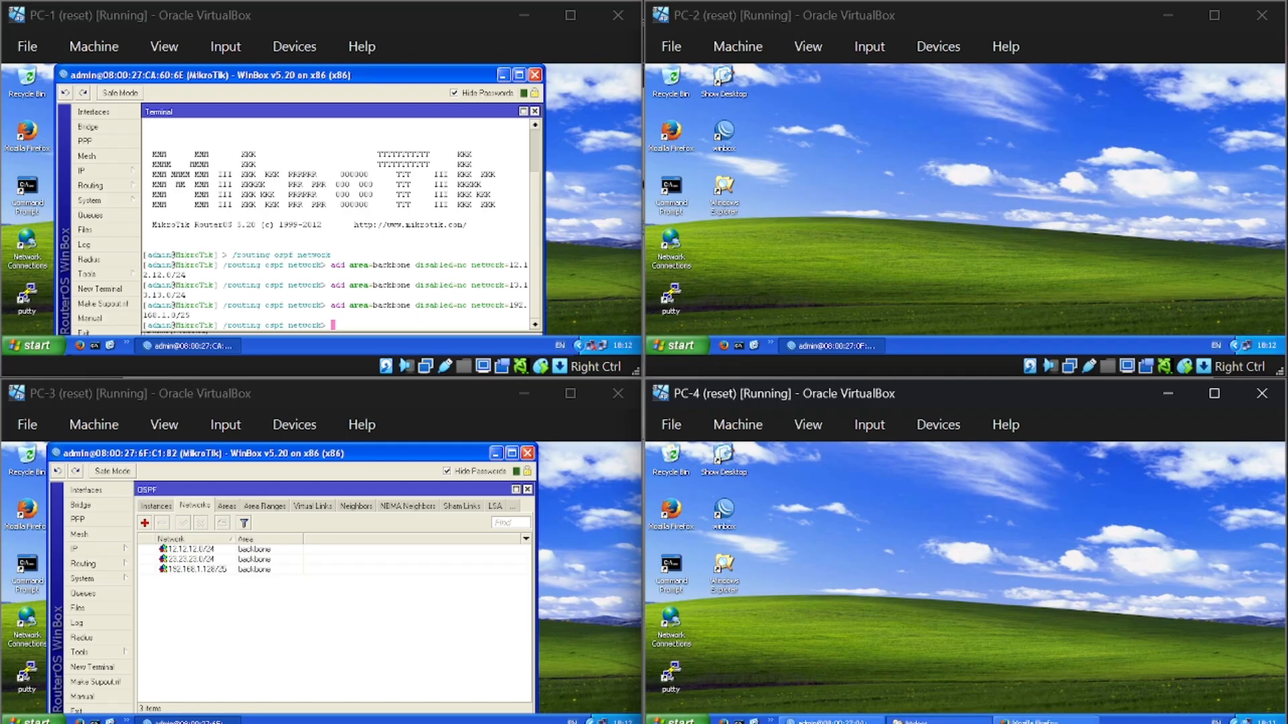
Maximise the PC-4 virtual machine, close its htdocs window and bring up the XAMPP Control Panel.
click(936, 720)
scroll(783, 651, down, 2)
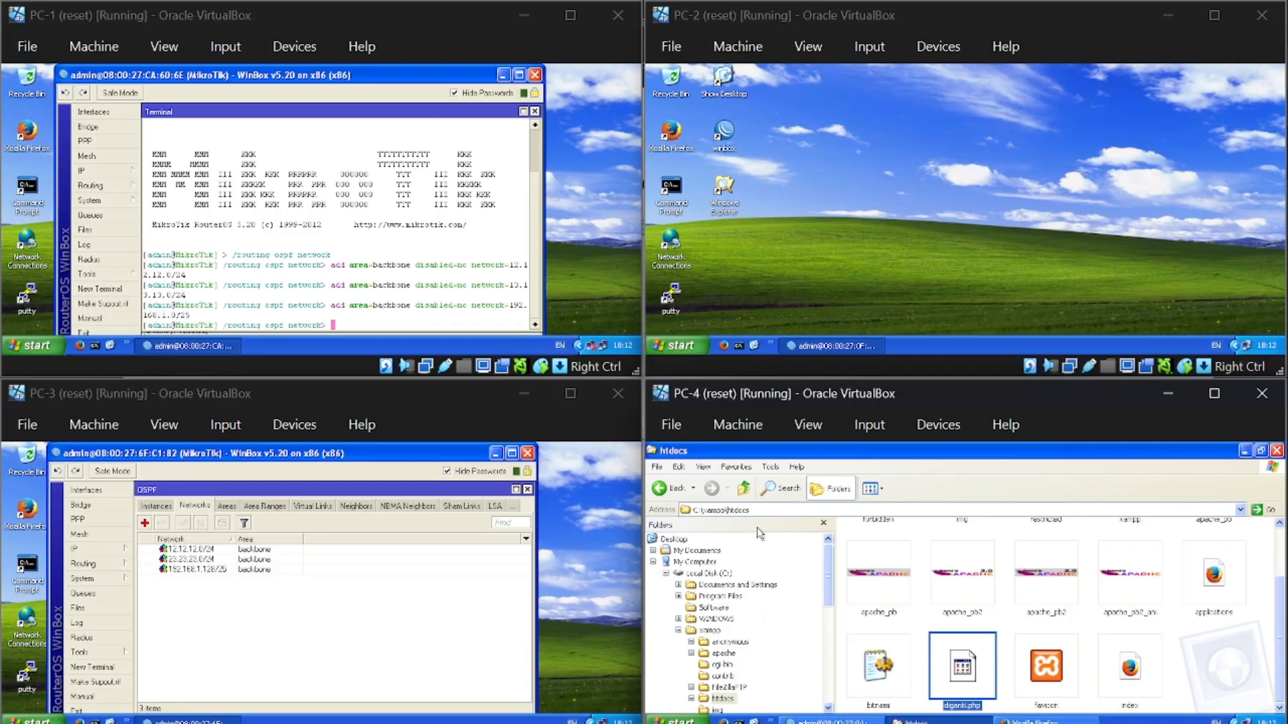
click(770, 721)
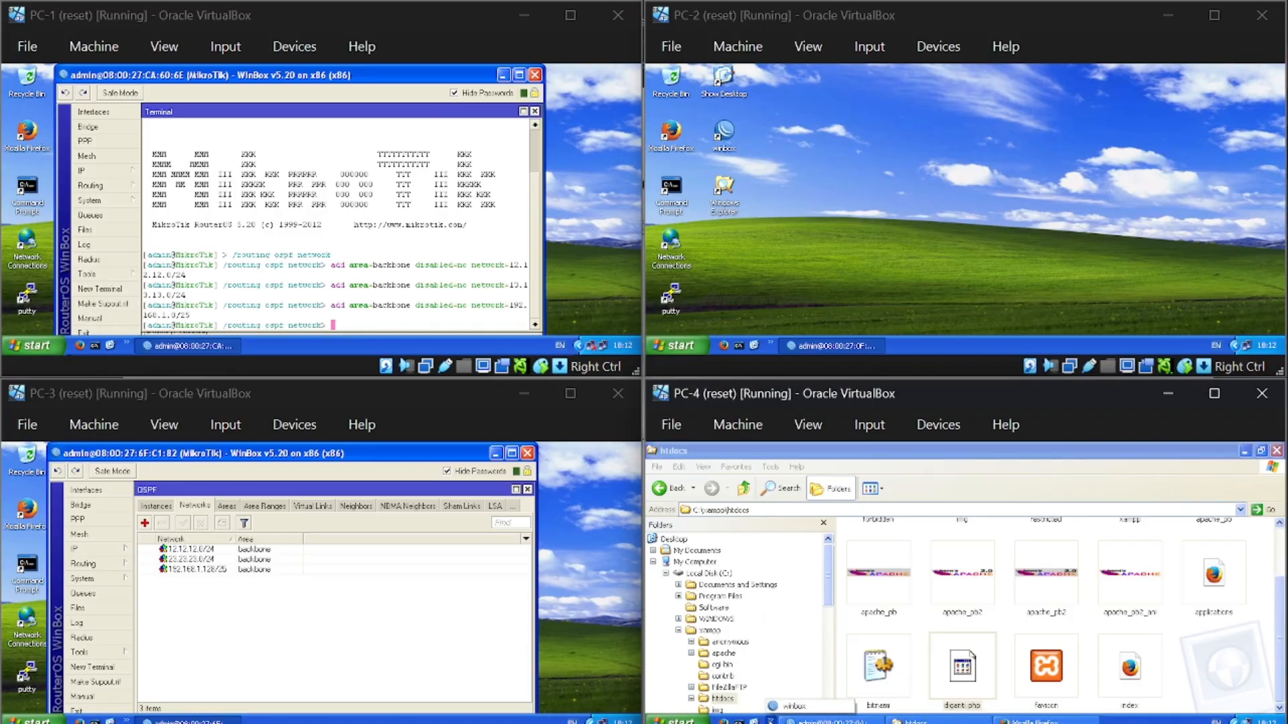
click(1224, 396)
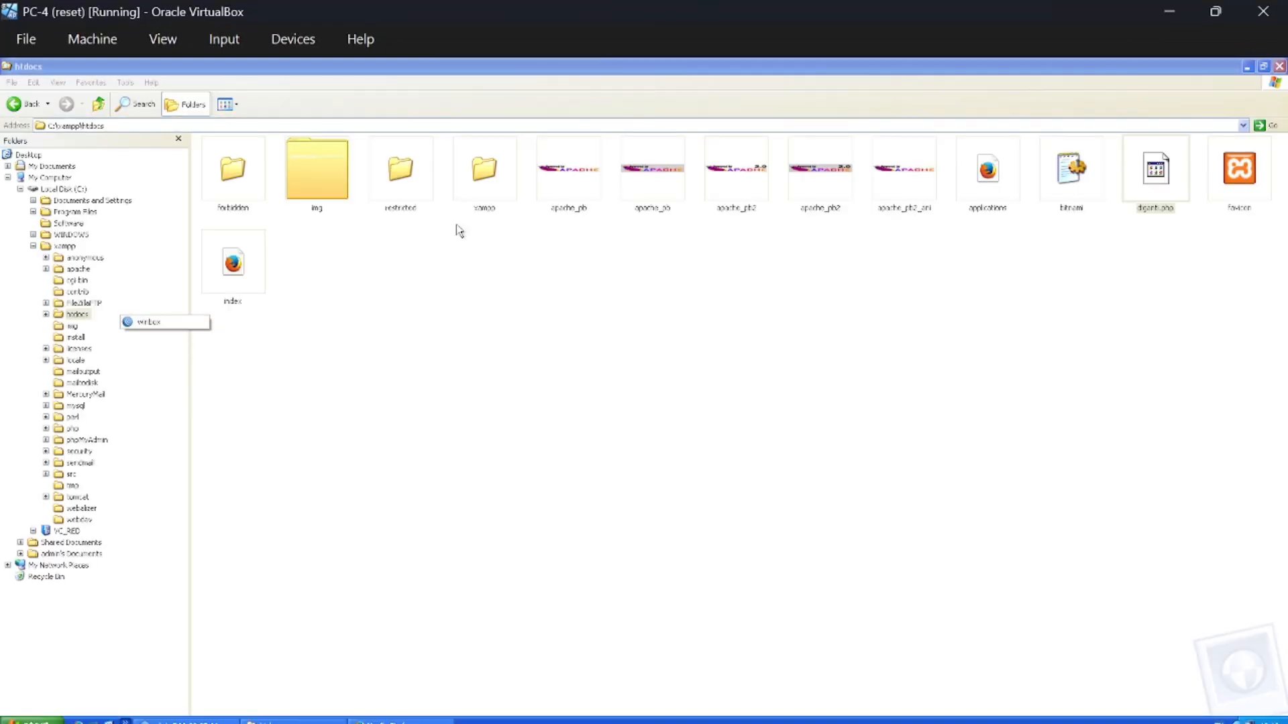
click(1280, 65)
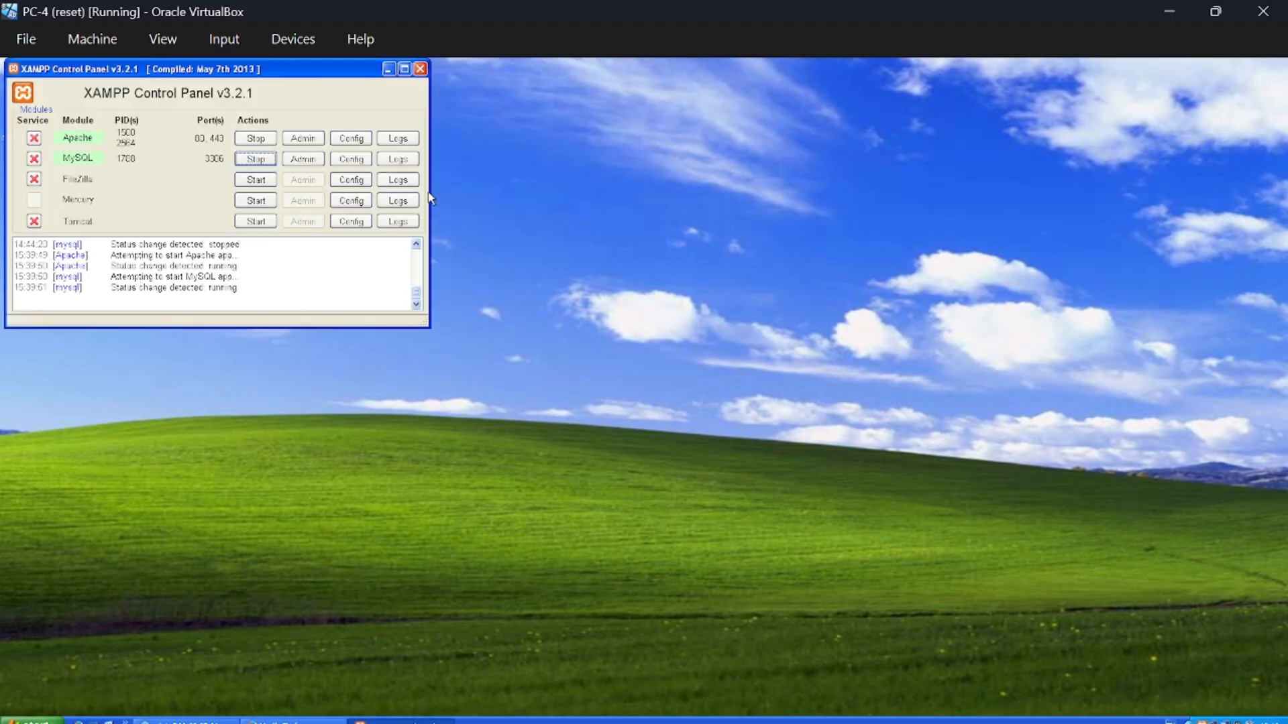
Stop Apache and MySQL in XAMPP, start only Apache again and minimise the XAMPP Control Panel.
click(260, 139)
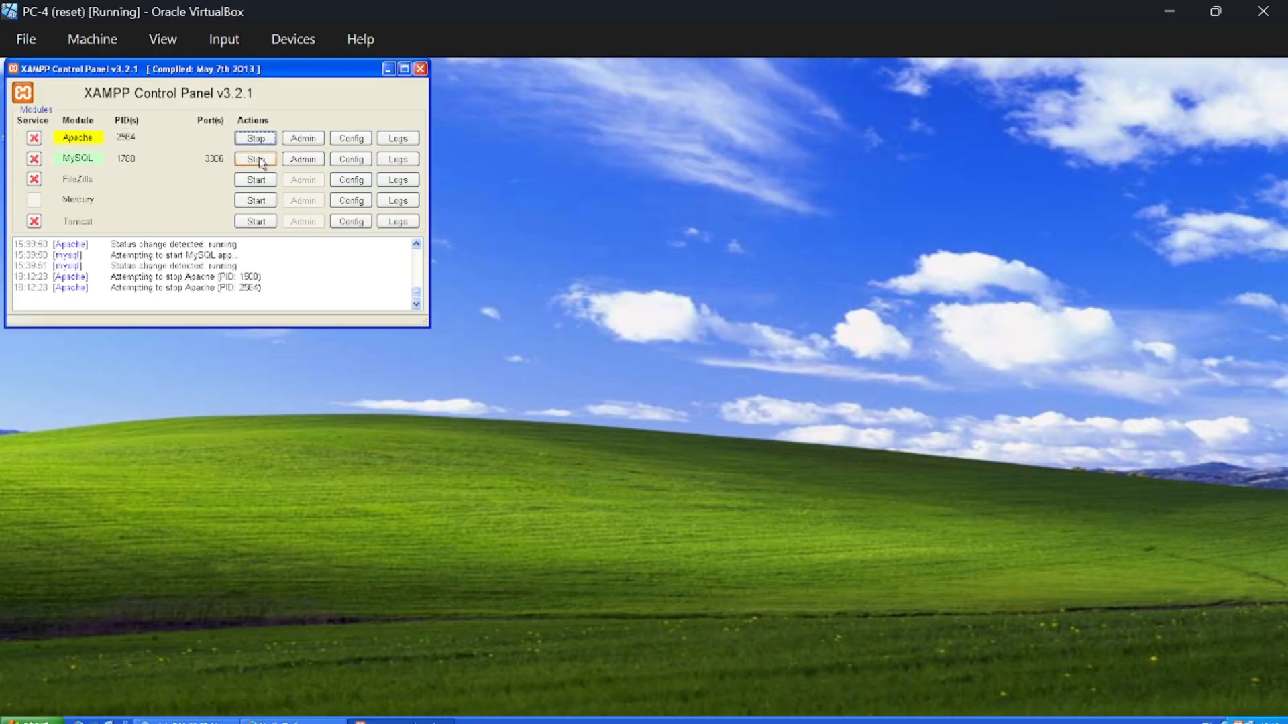
click(259, 159)
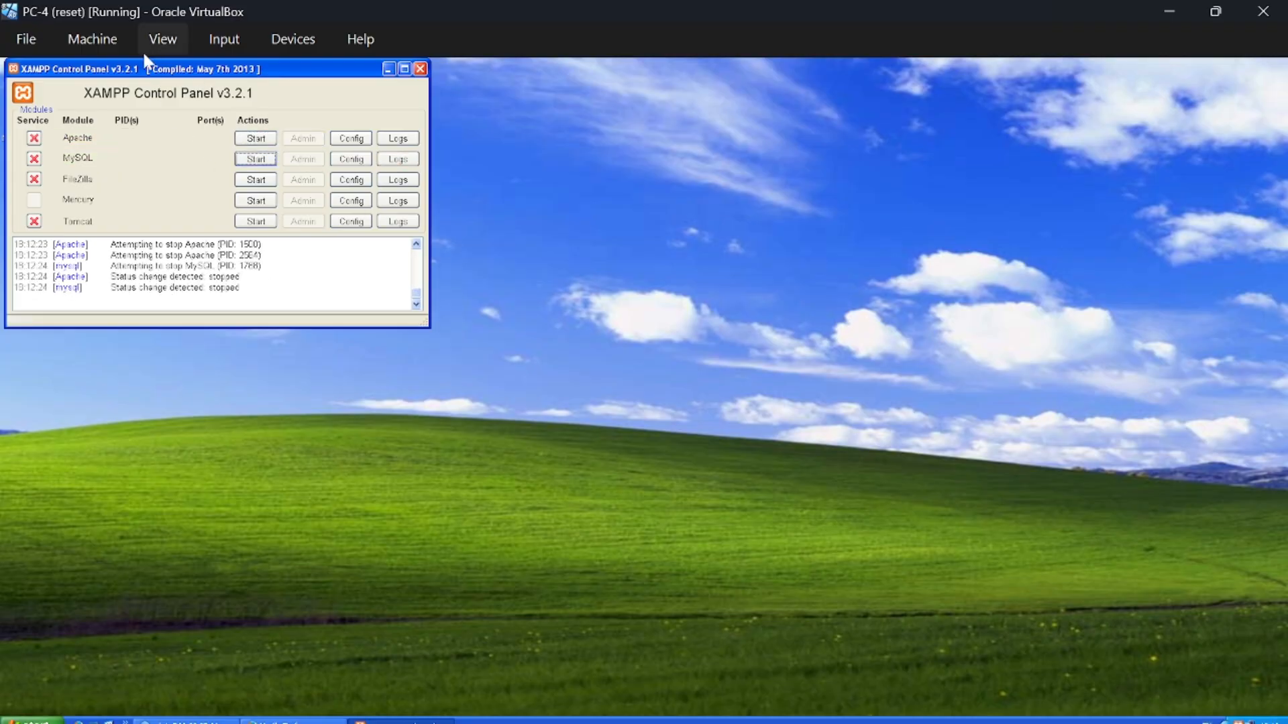
click(254, 141)
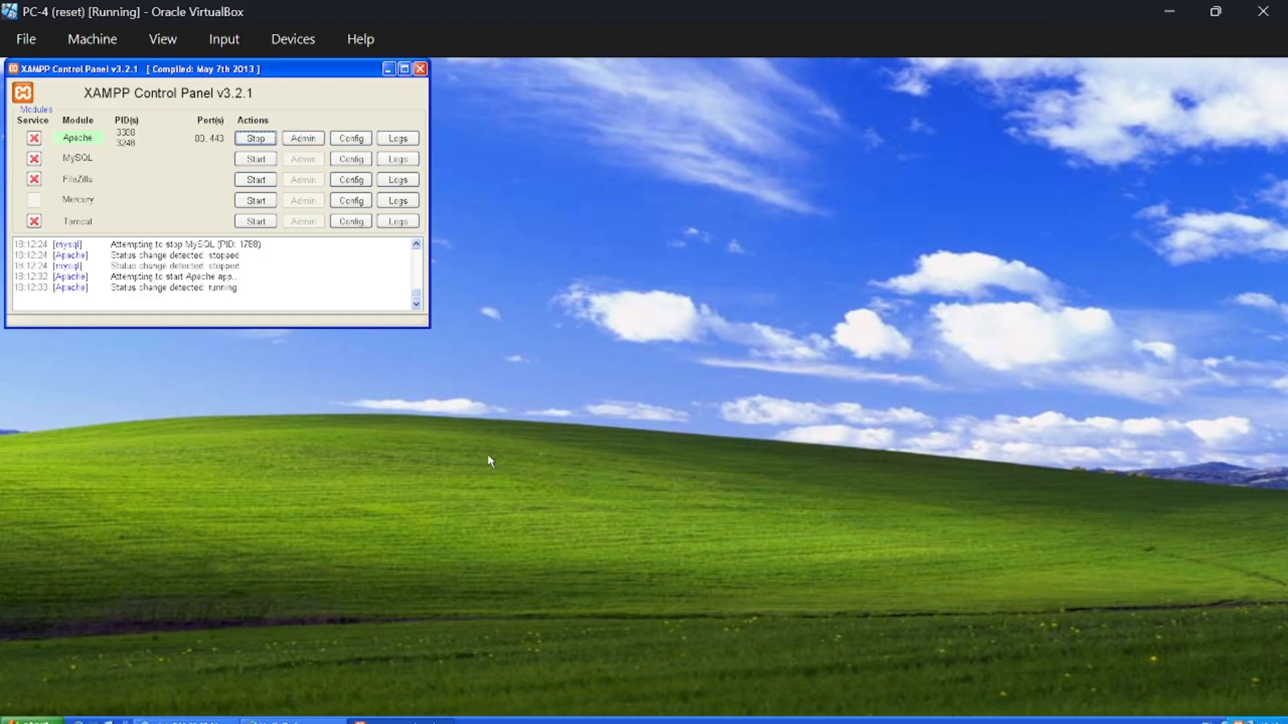
click(511, 462)
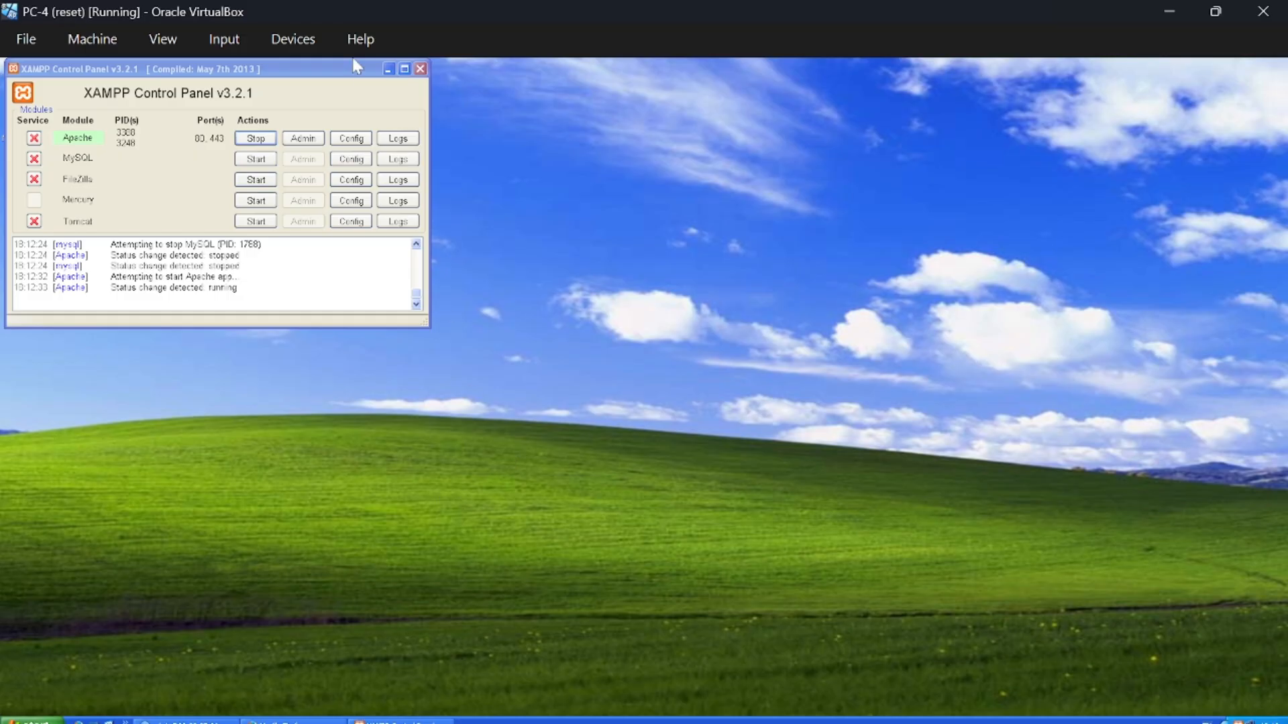
click(376, 70)
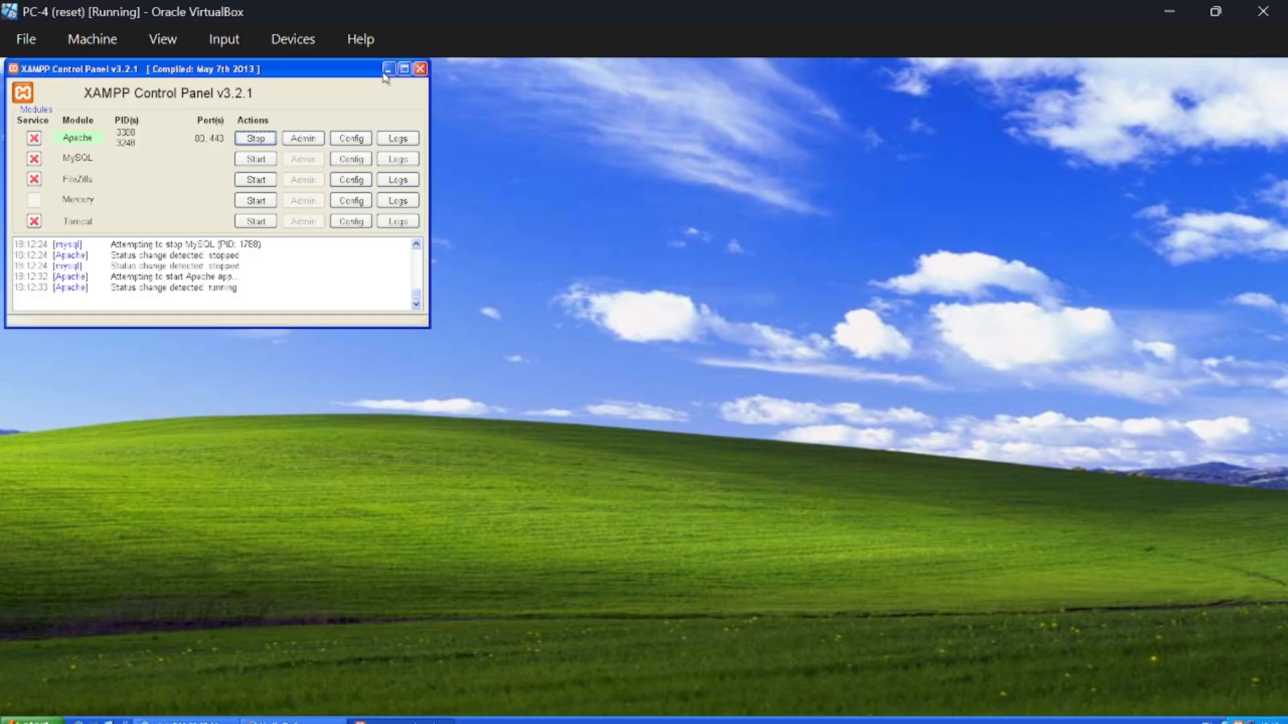
click(387, 70)
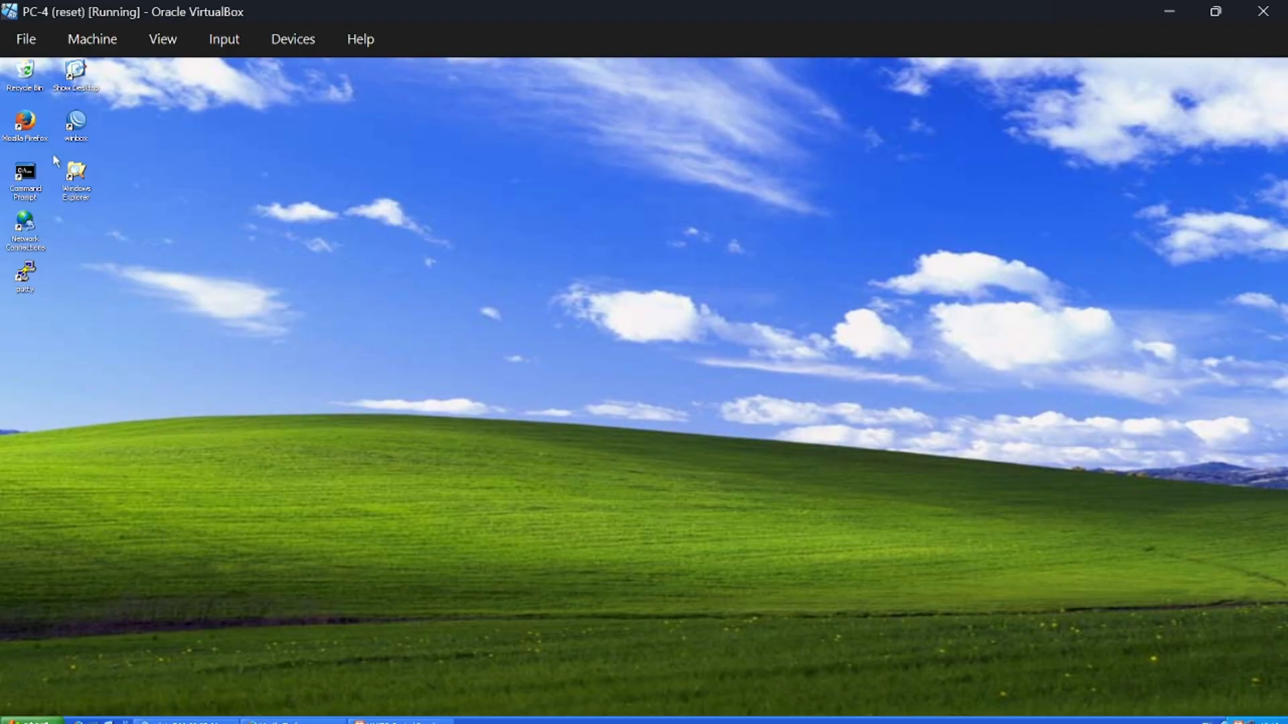
Connect to the MikroTik router in a new WinBox session and remove the DHCP client entry on ether4.
double_click(70, 133)
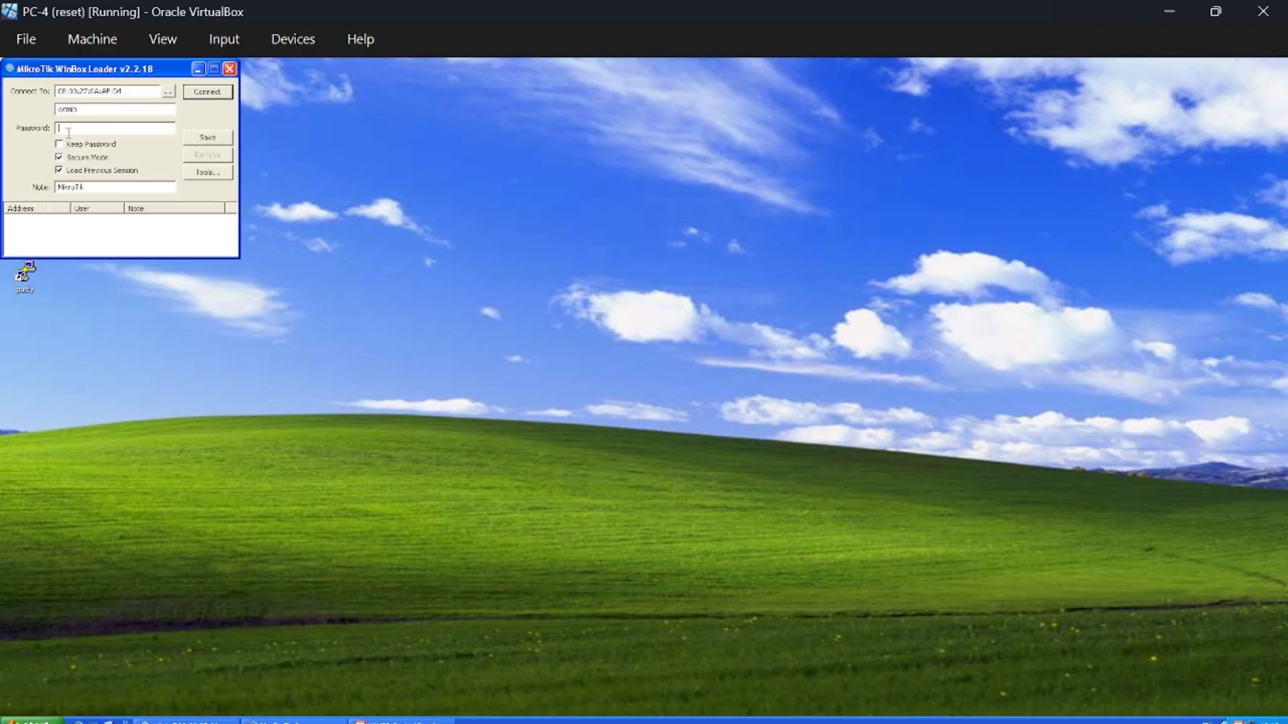
click(203, 91)
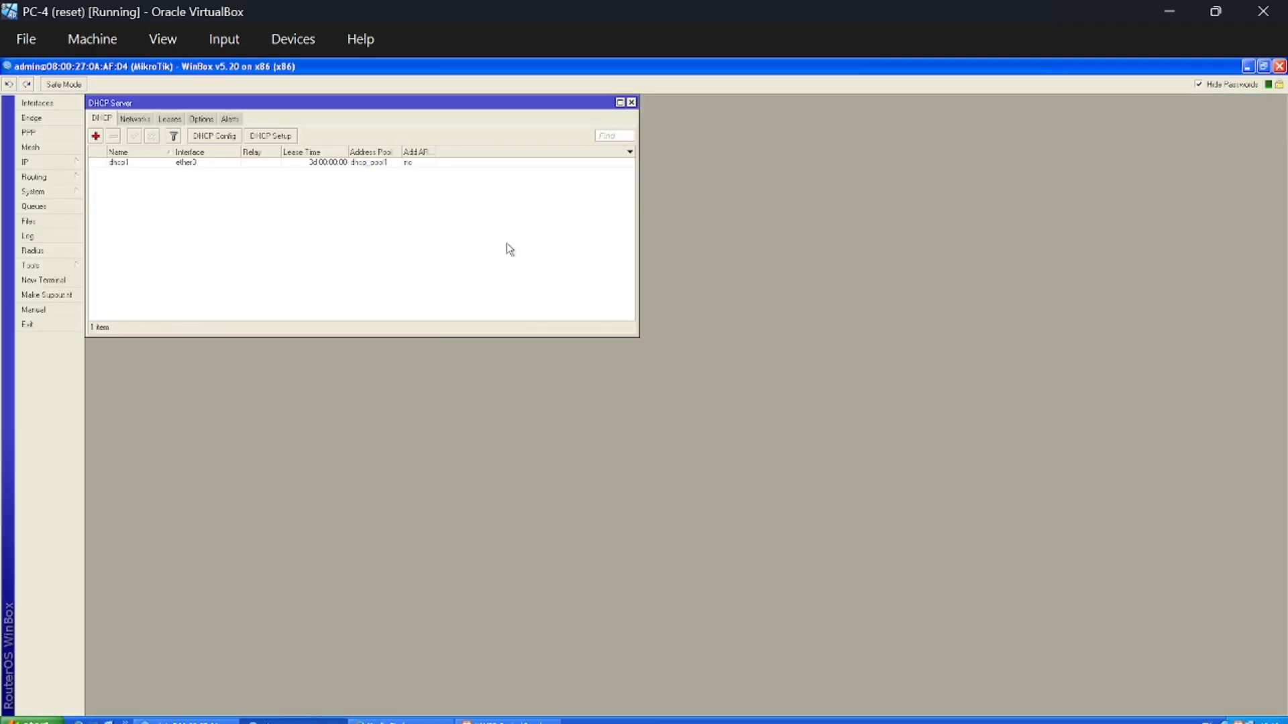
click(59, 150)
click(57, 162)
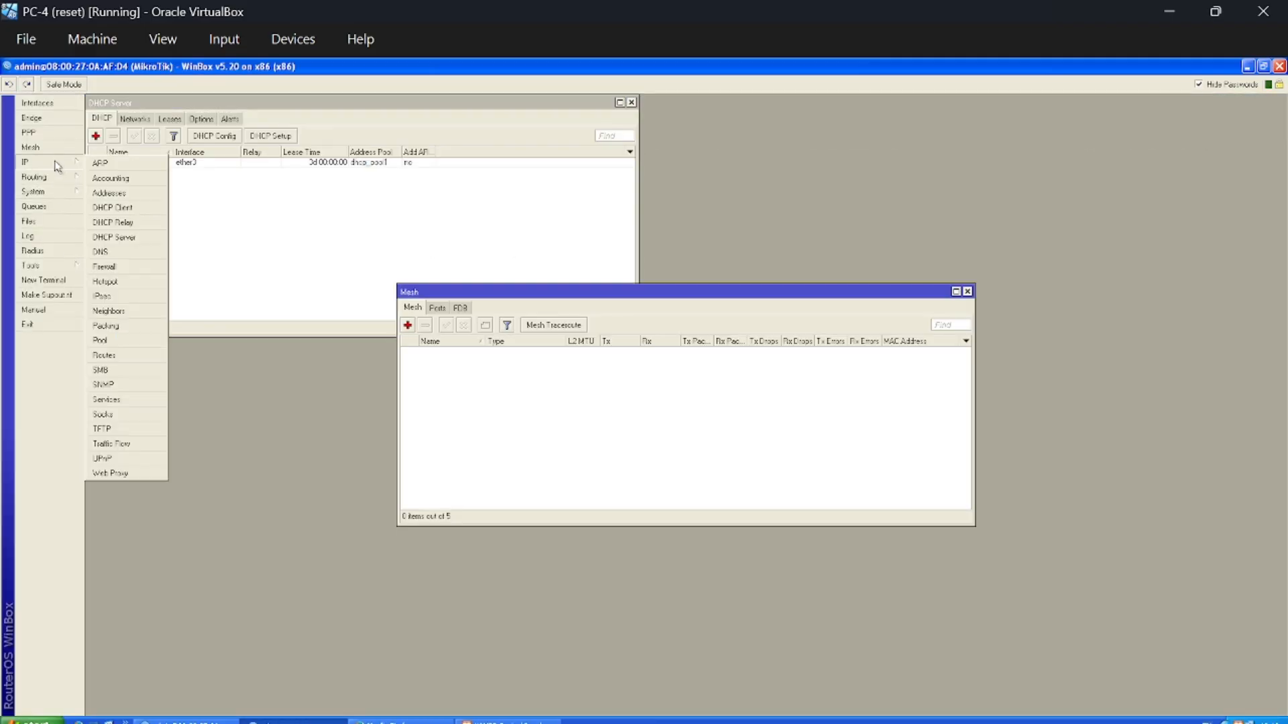
click(139, 208)
click(230, 148)
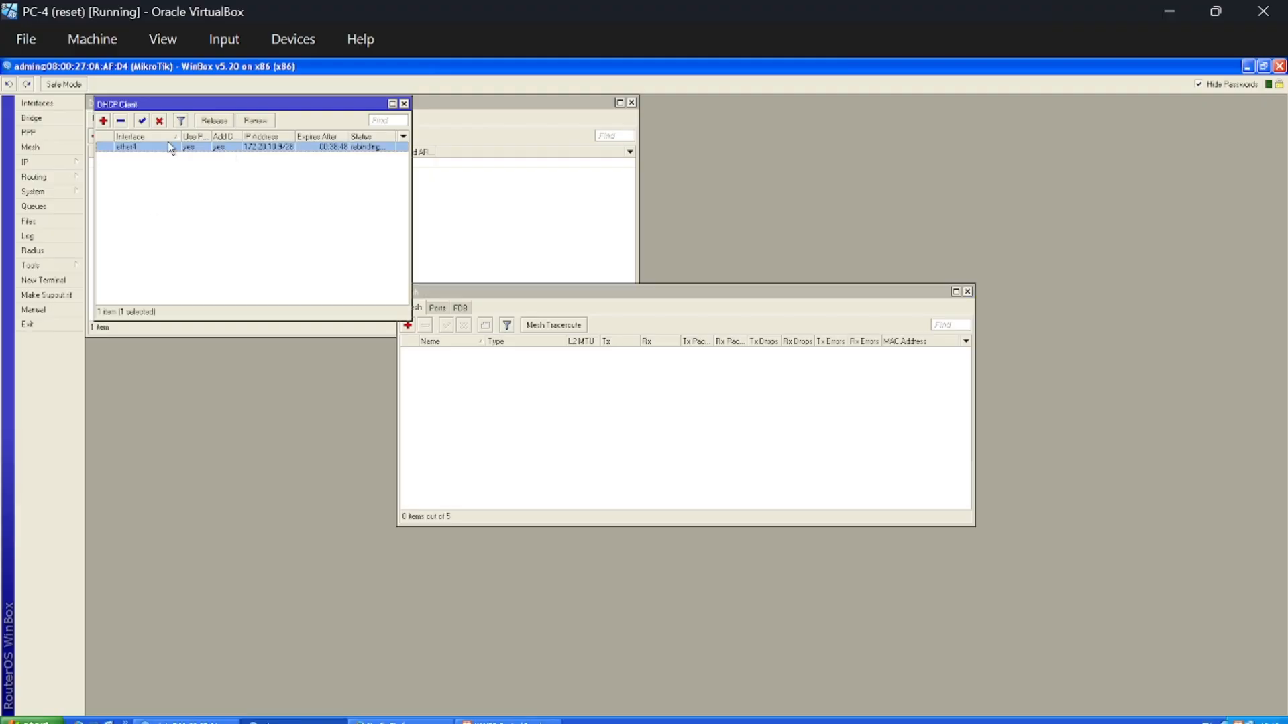
click(121, 121)
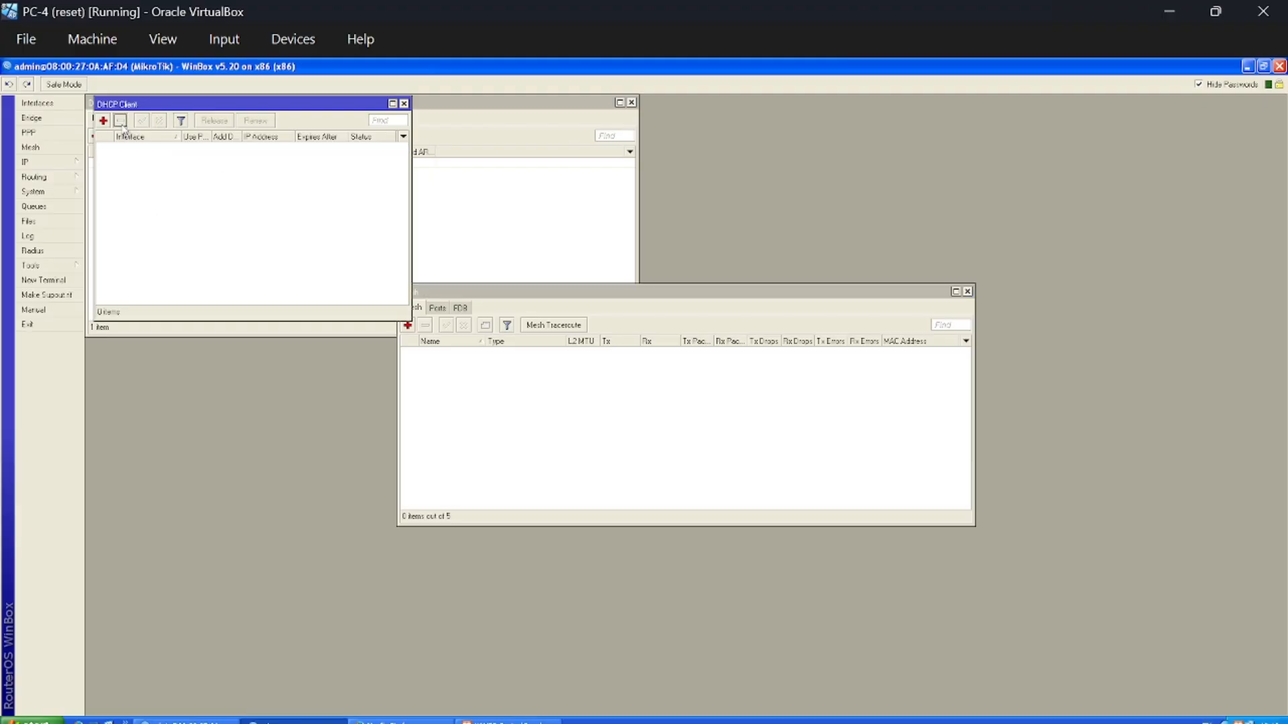
Close the DHCP Client, Mesh and DHCP Server windows and end the new WinBox session.
click(403, 104)
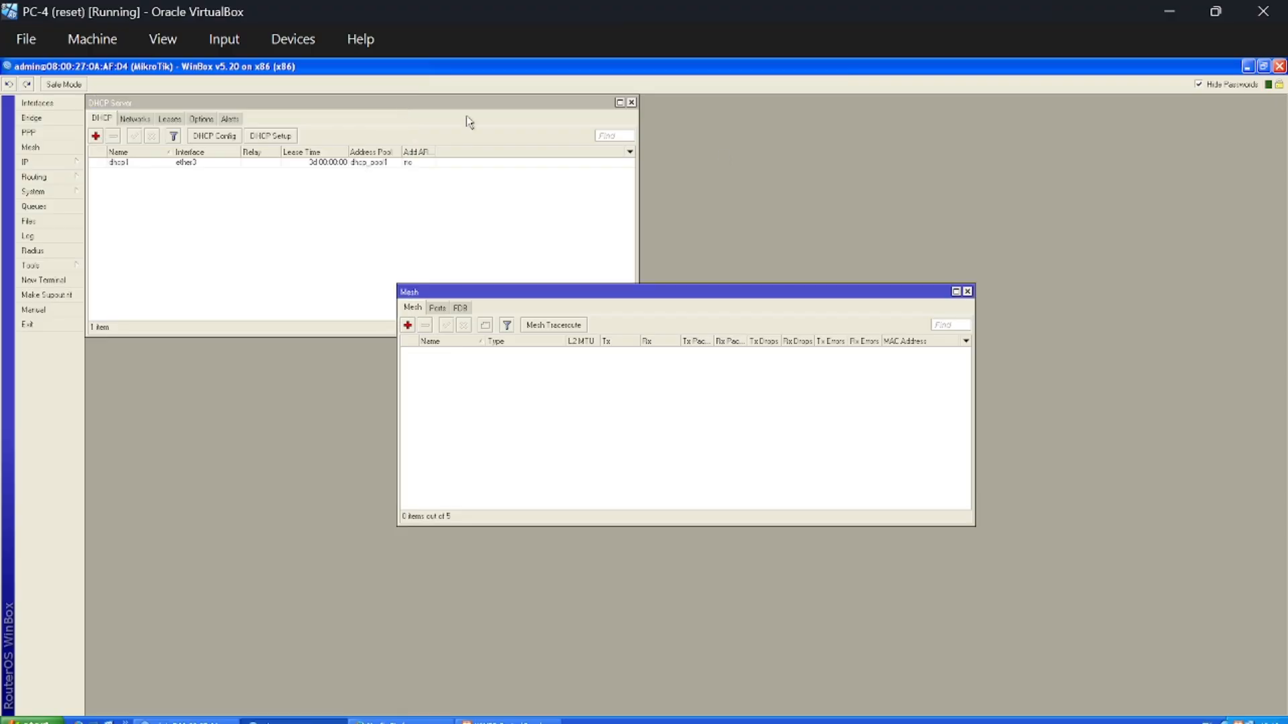
click(966, 292)
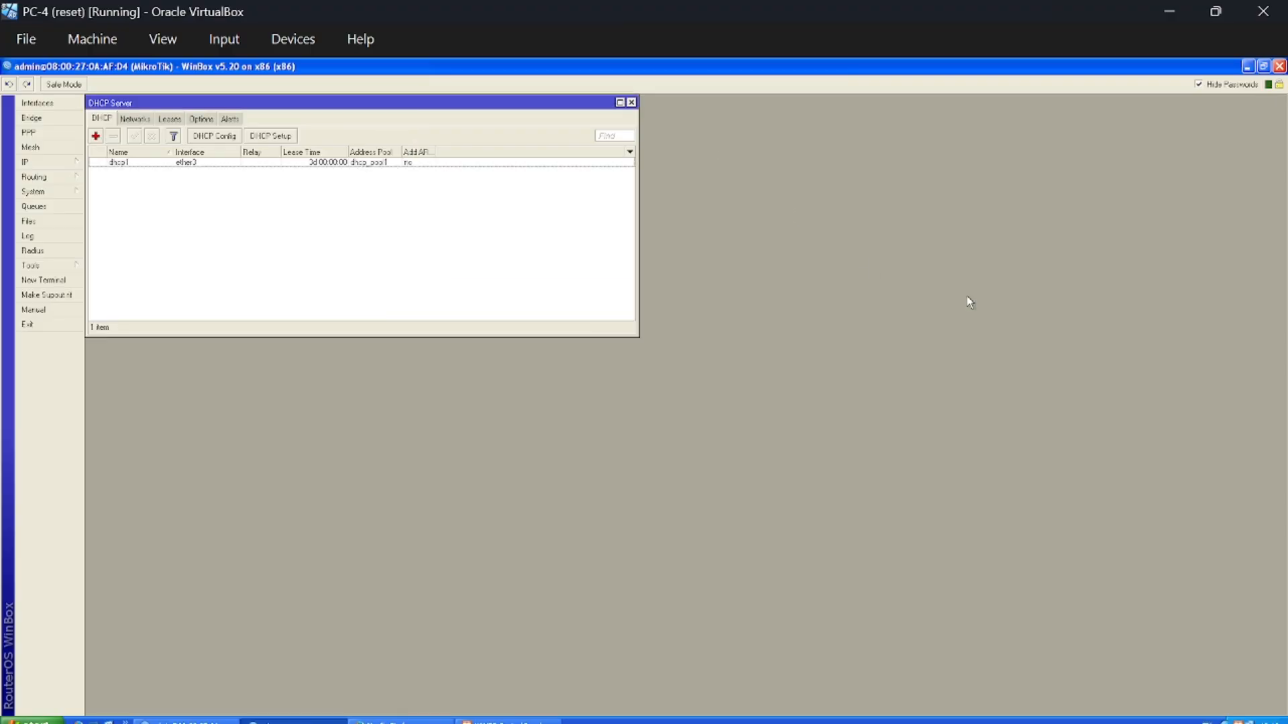
click(631, 102)
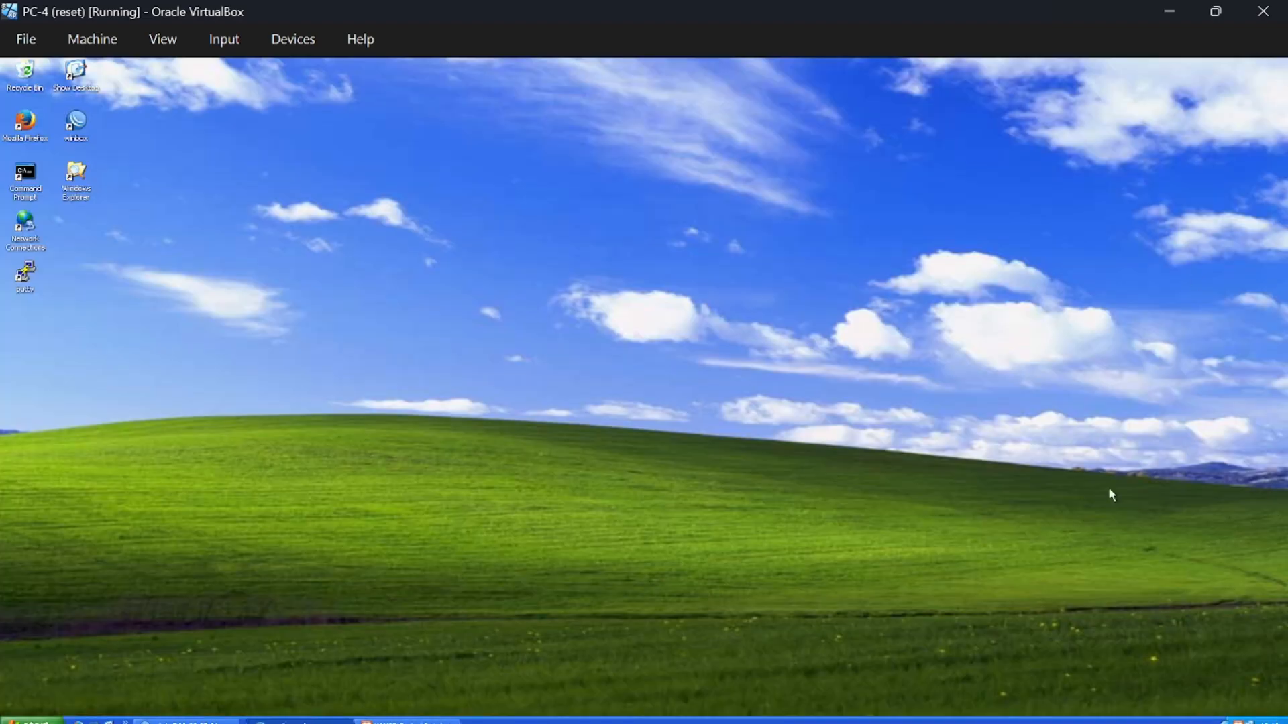
click(1279, 66)
Restore the XAMPP Control Panel on PC-4 and switch back to the other tiled virtual machines.
click(401, 721)
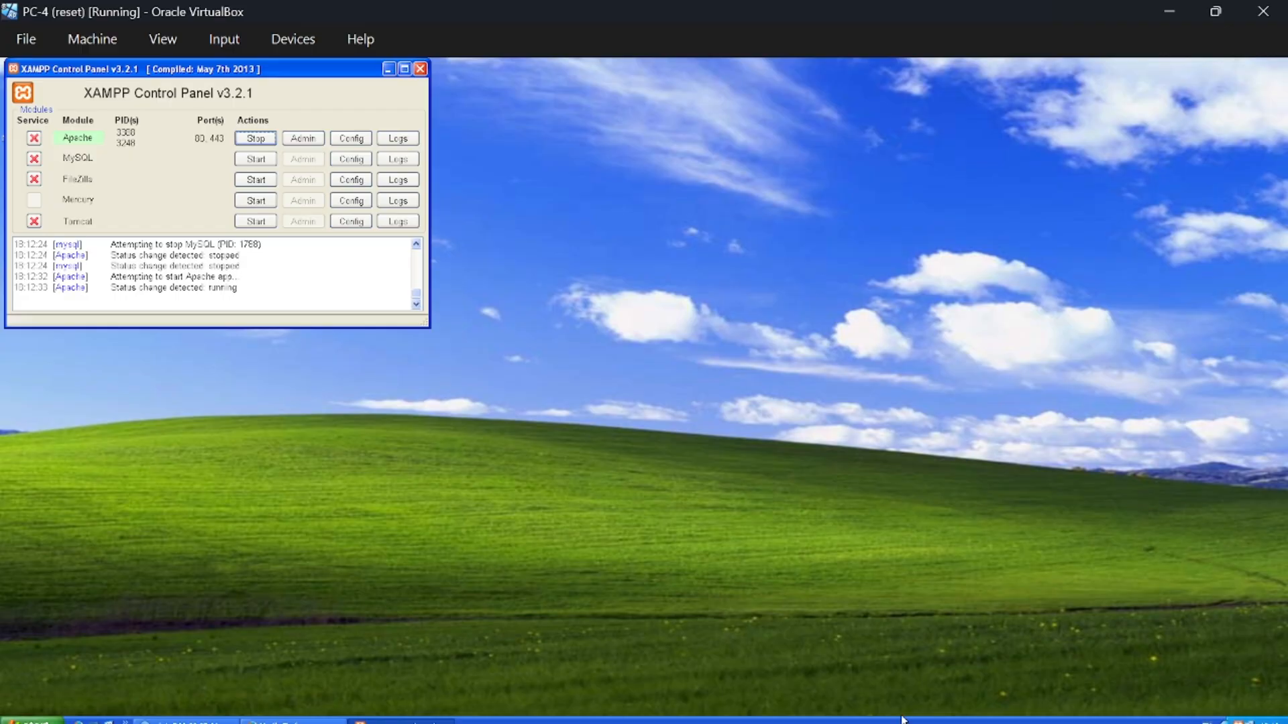
mouse_move(889, 722)
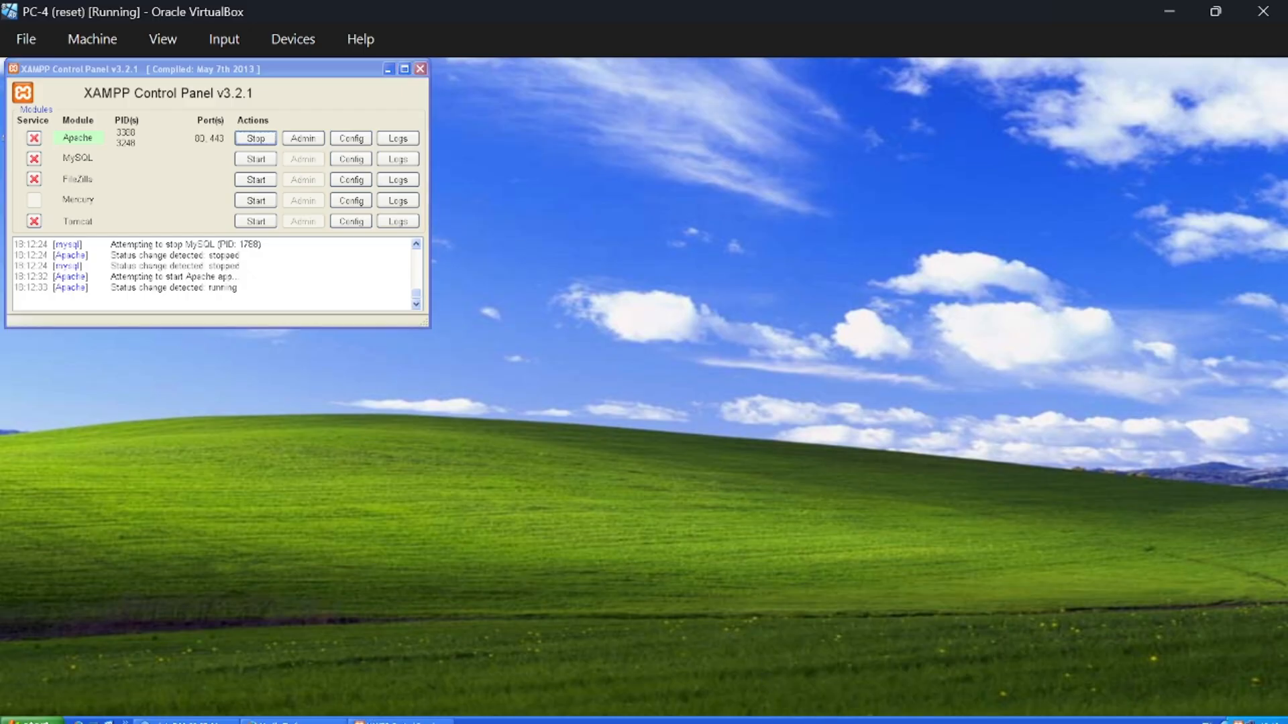
click(153, 682)
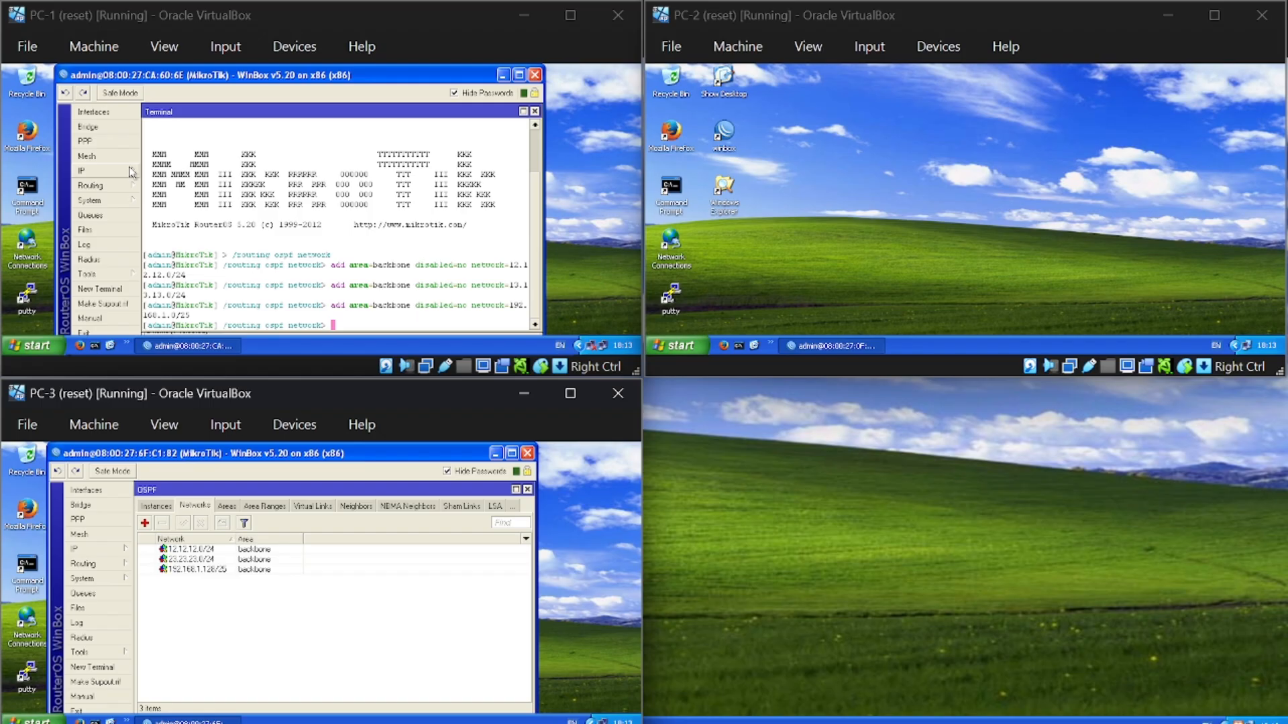
click(535, 74)
double_click(30, 138)
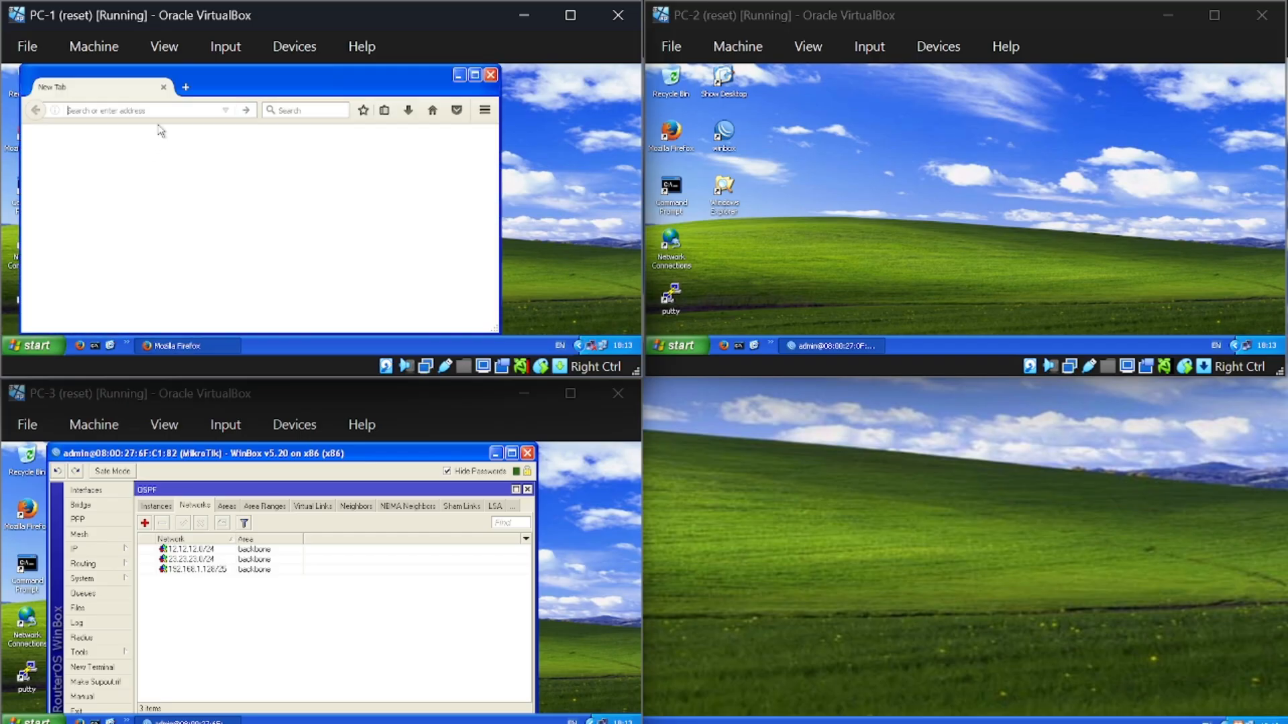
text(http)
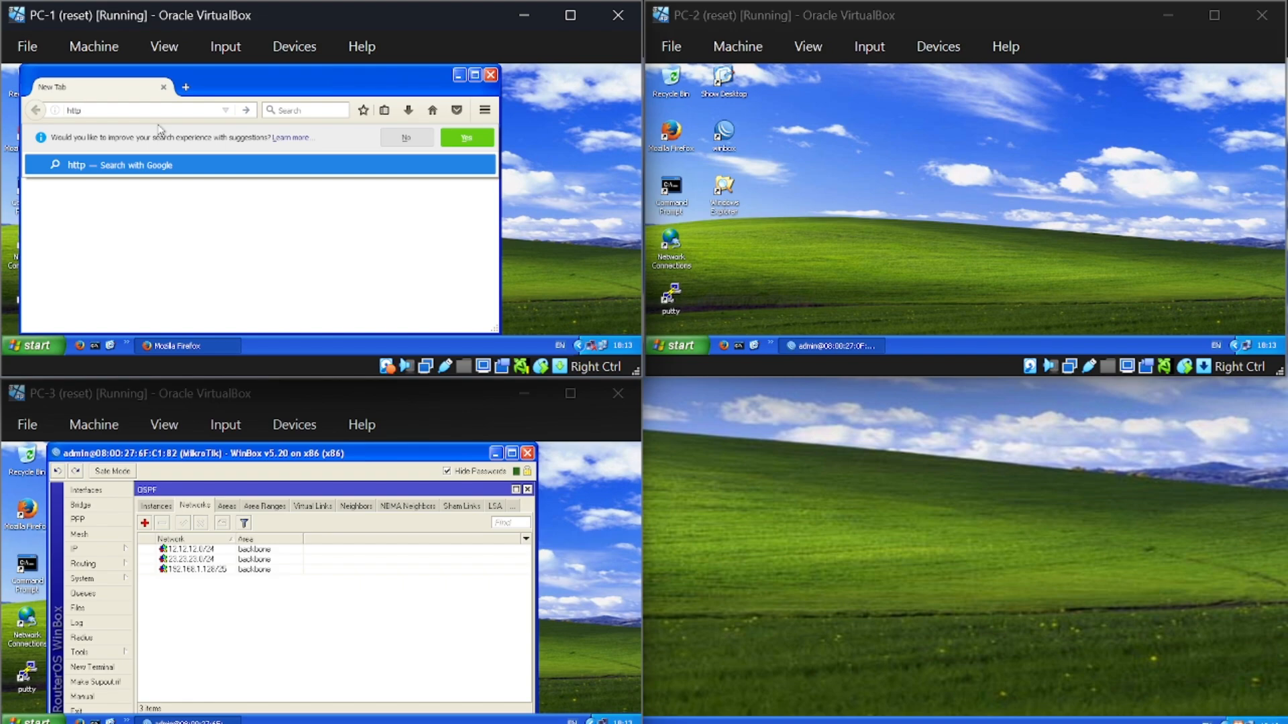
text(://43.43.43)
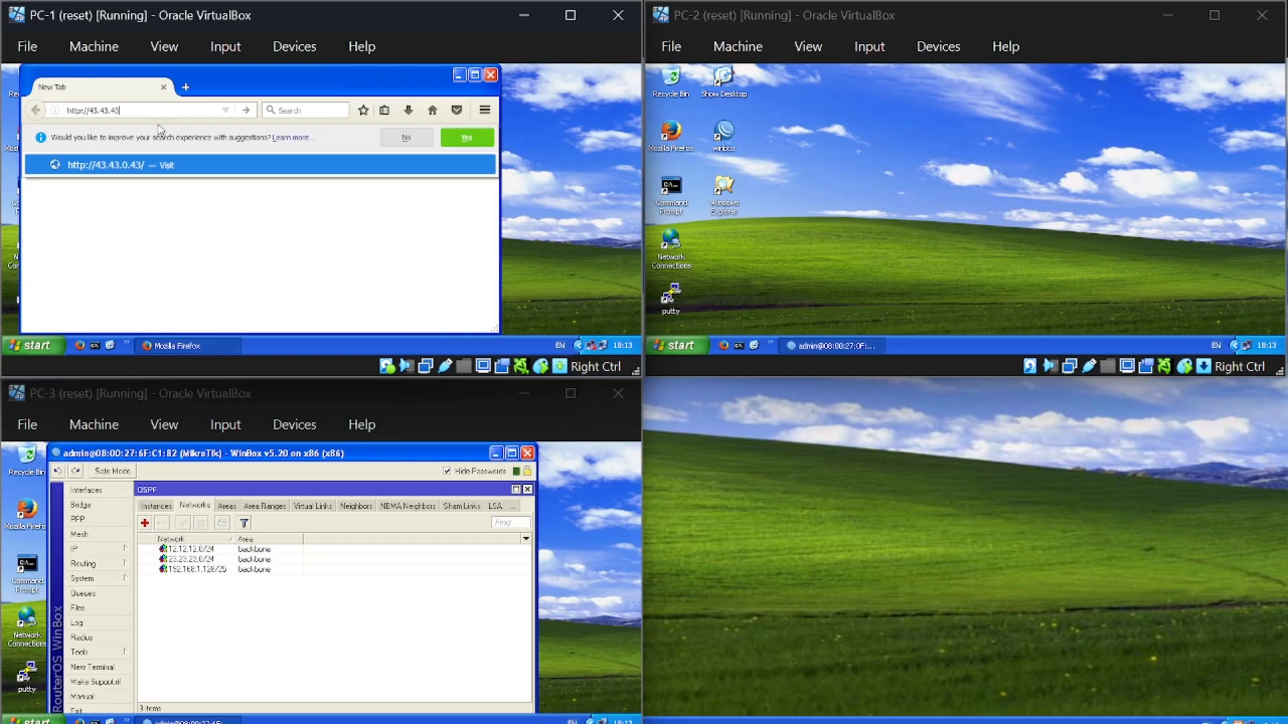
text(.1)
key(Return)
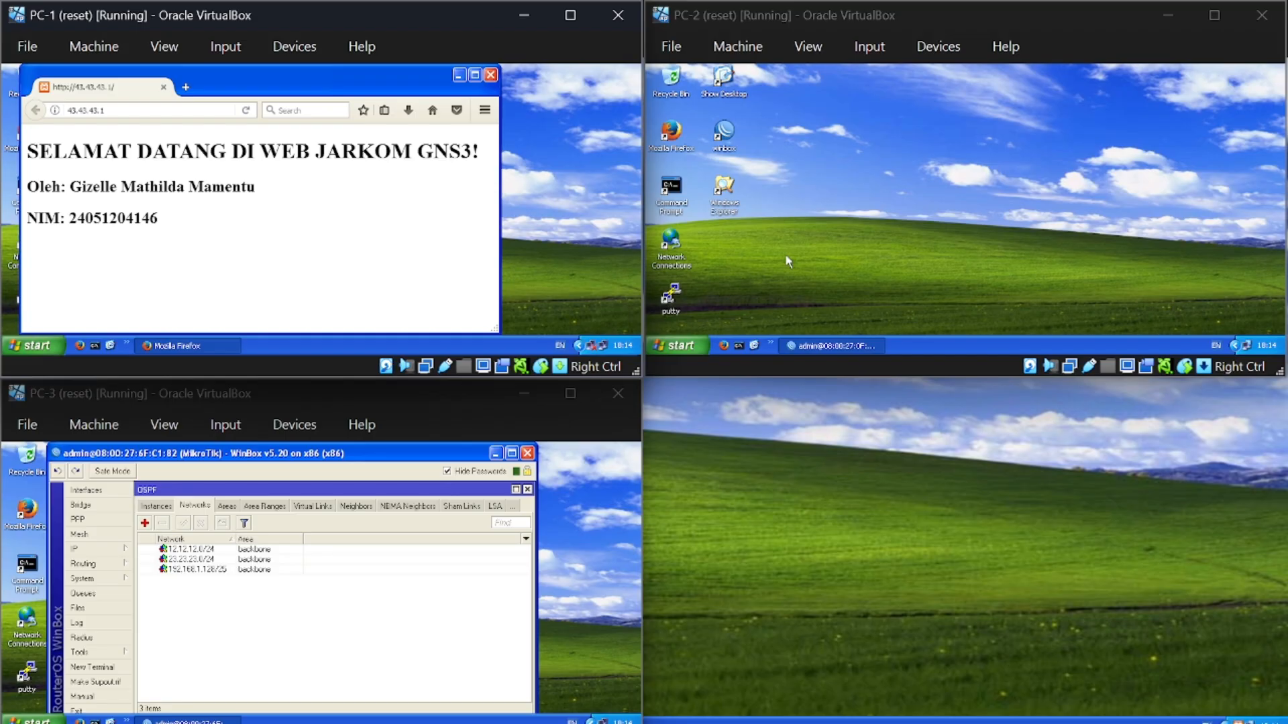
click(725, 344)
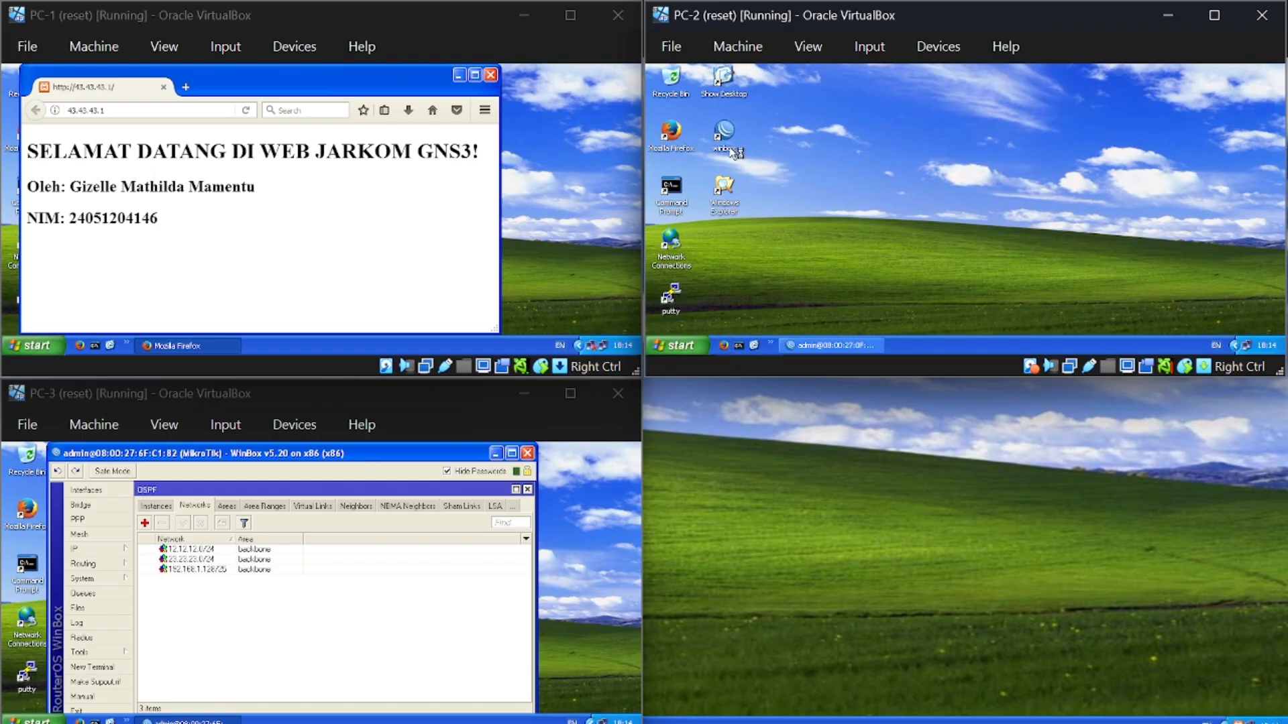
click(676, 137)
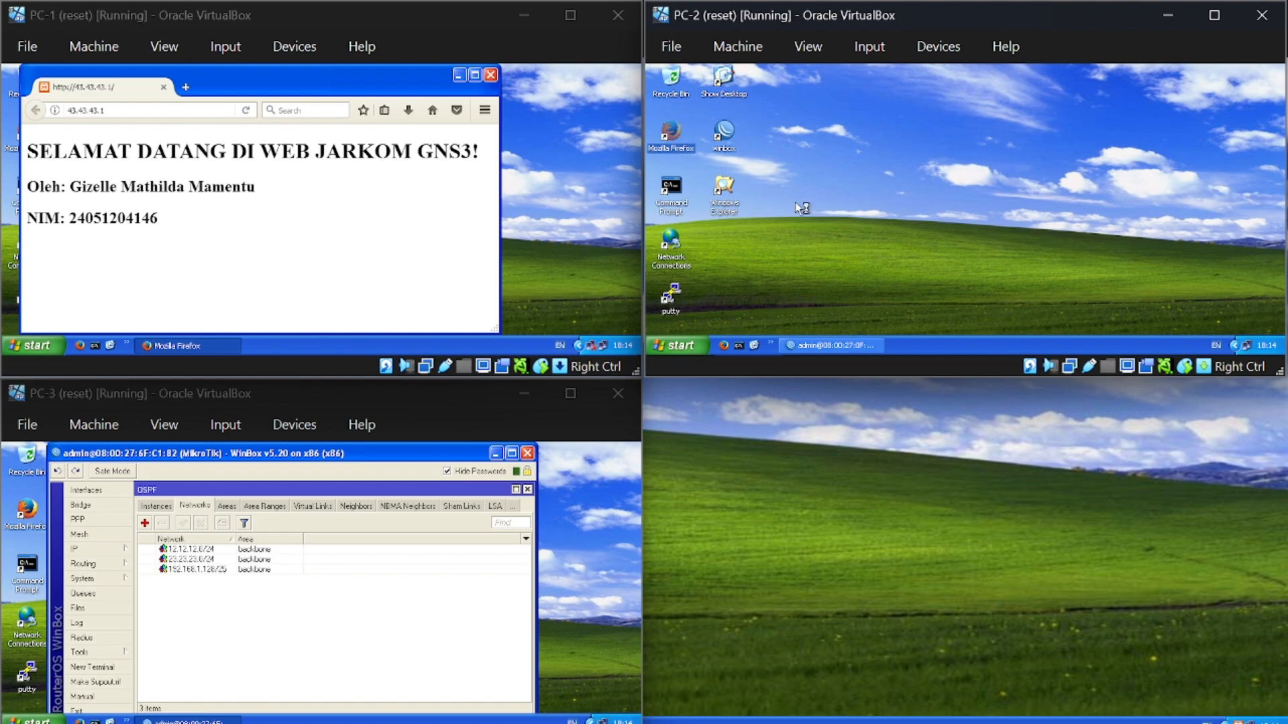
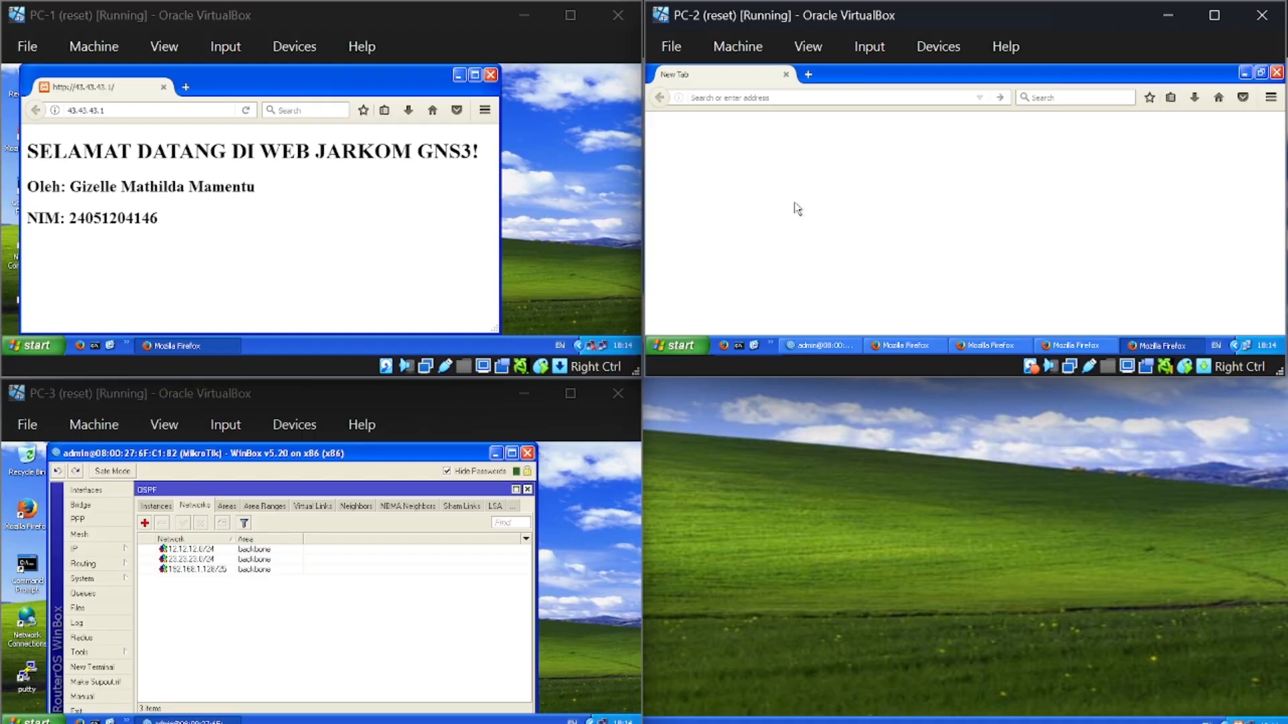
text(http:)
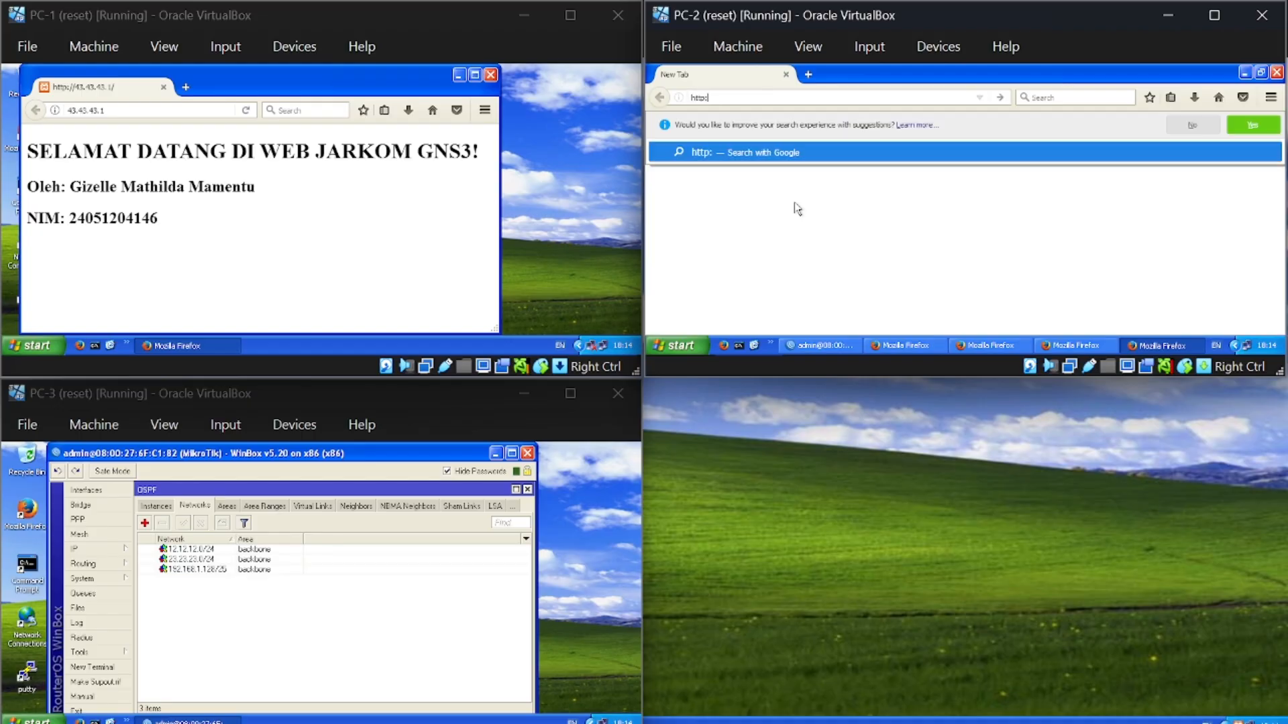
text(//43.43.3)
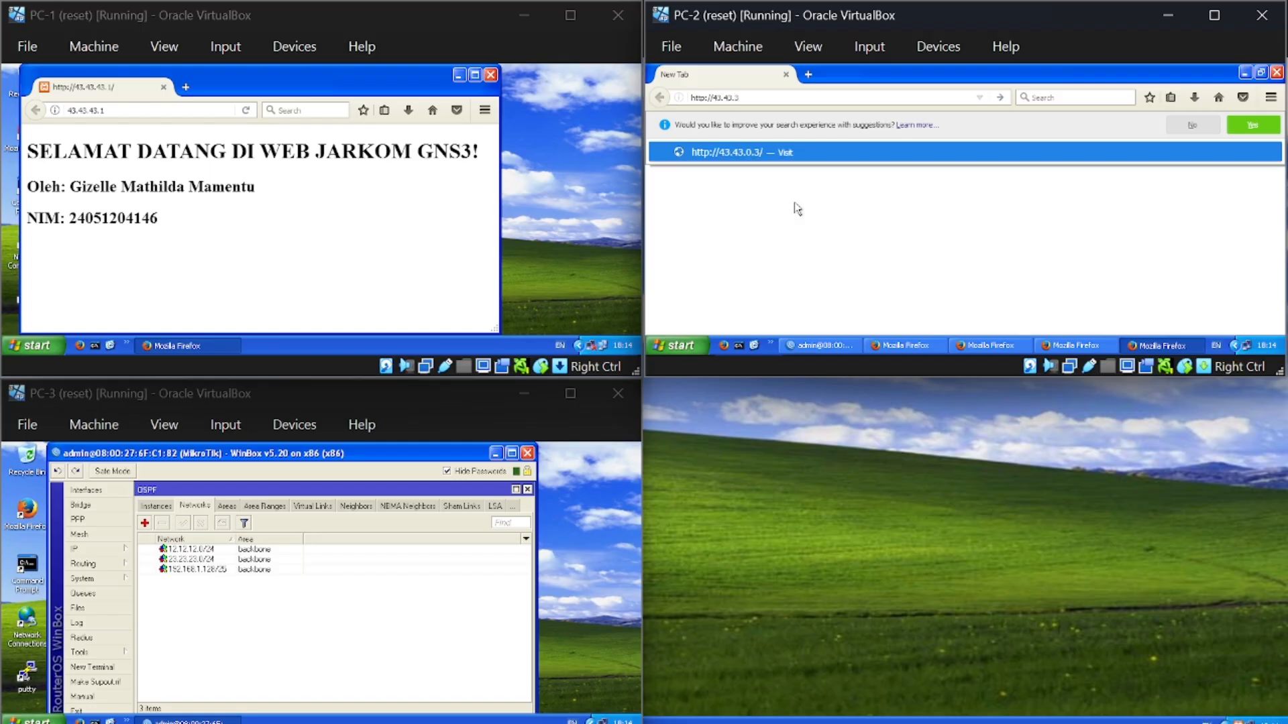
key(BackSpace)
text(43.1)
key(Return)
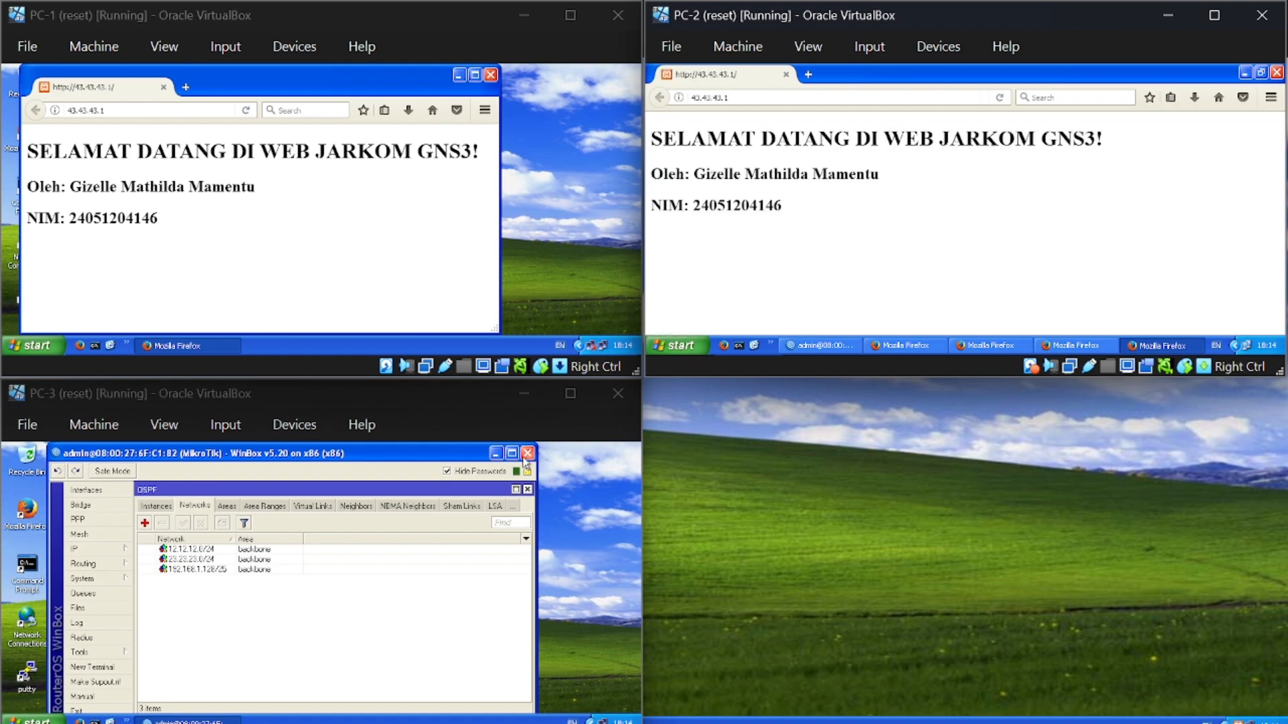
click(493, 462)
click(495, 454)
double_click(39, 523)
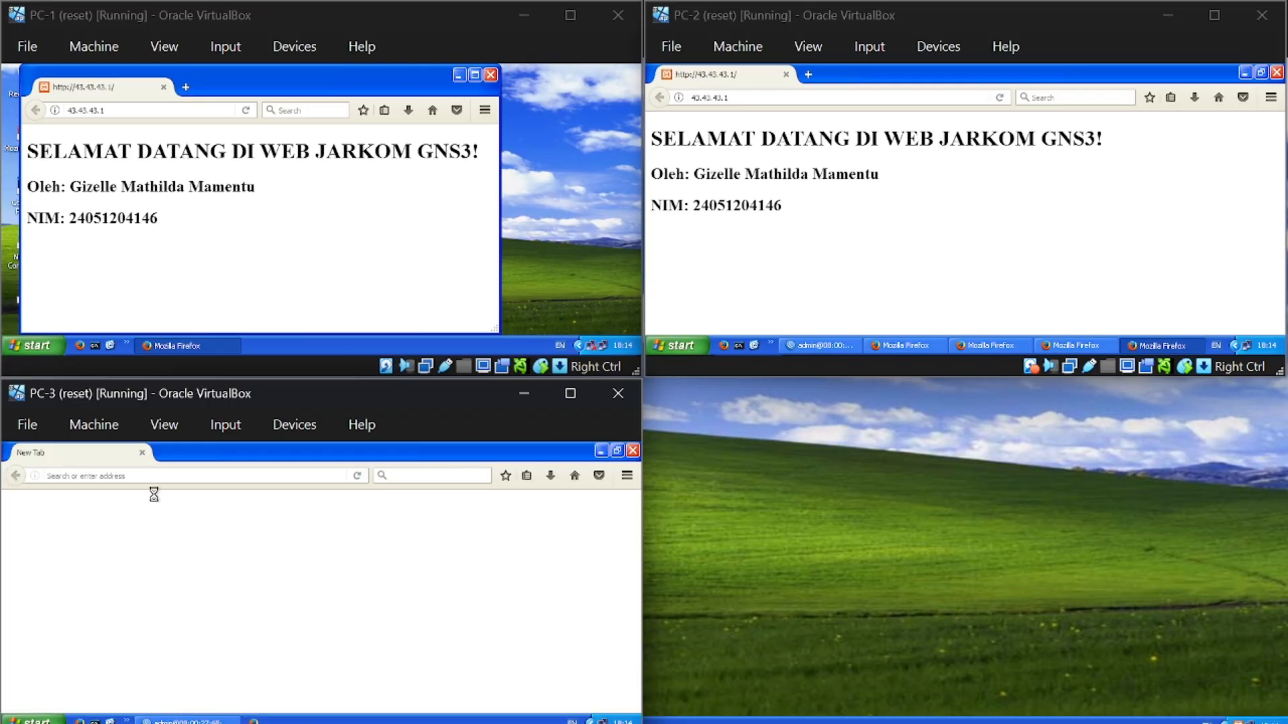
text(htt)
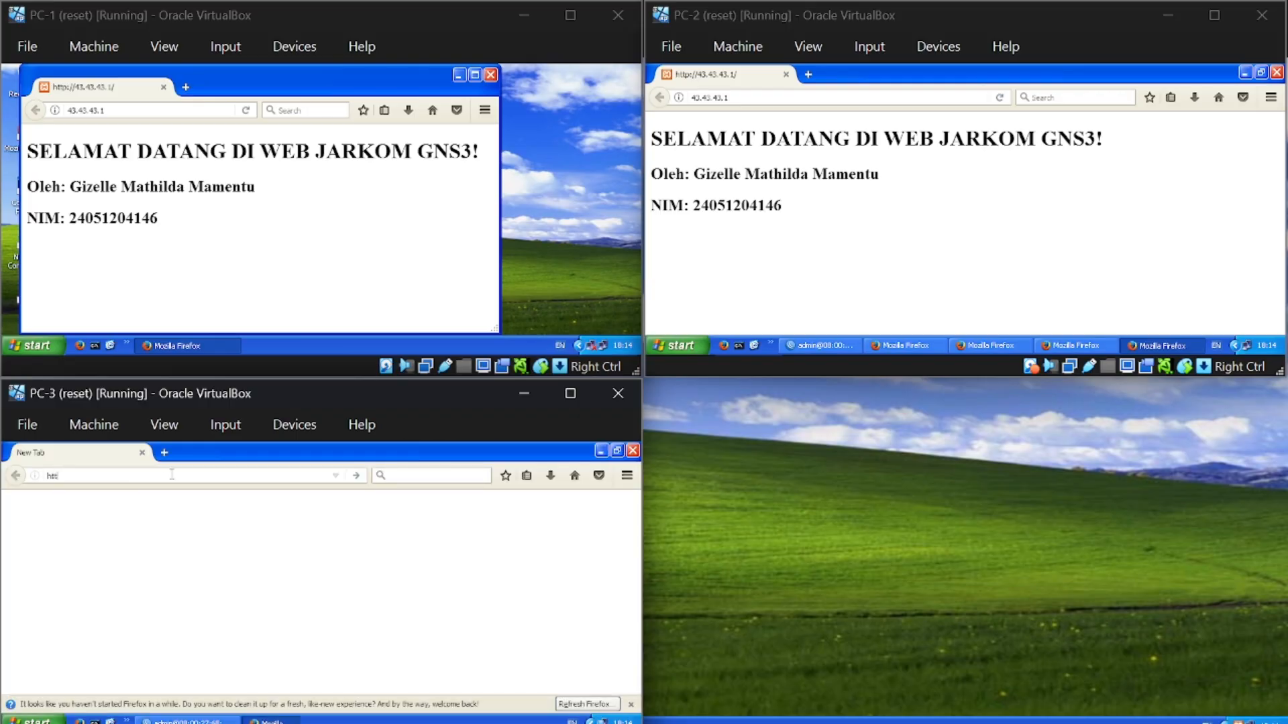
text(p://4s)
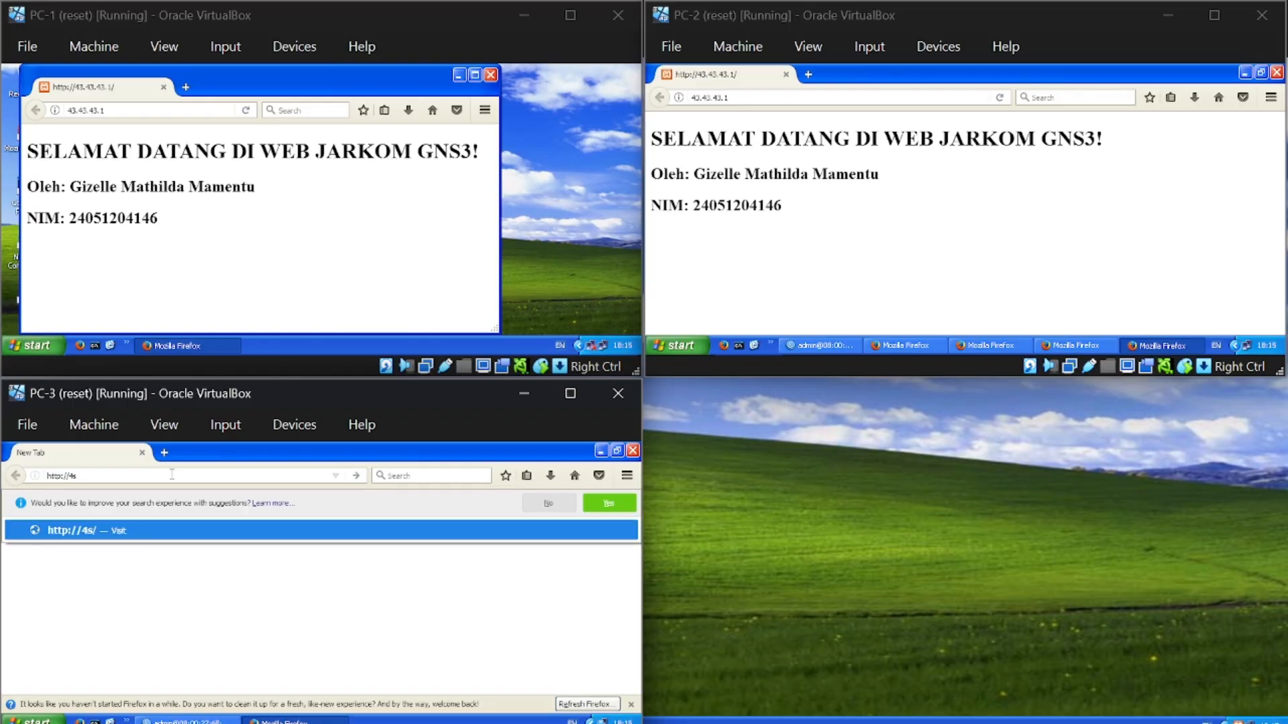
key(BackSpace)
text(3.43.43.1)
key(Return)
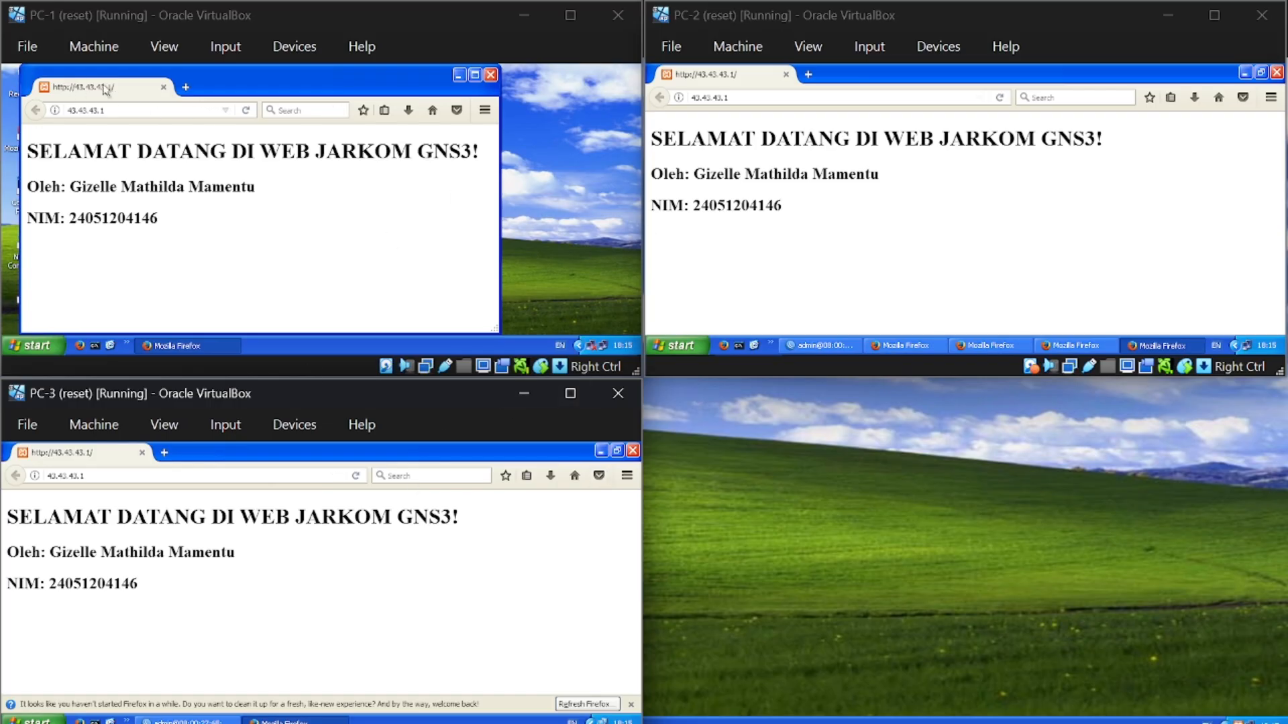
Tile the PC-4 virtual machine window alongside the other three and minimize its XAMPP Control Panel.
click(874, 643)
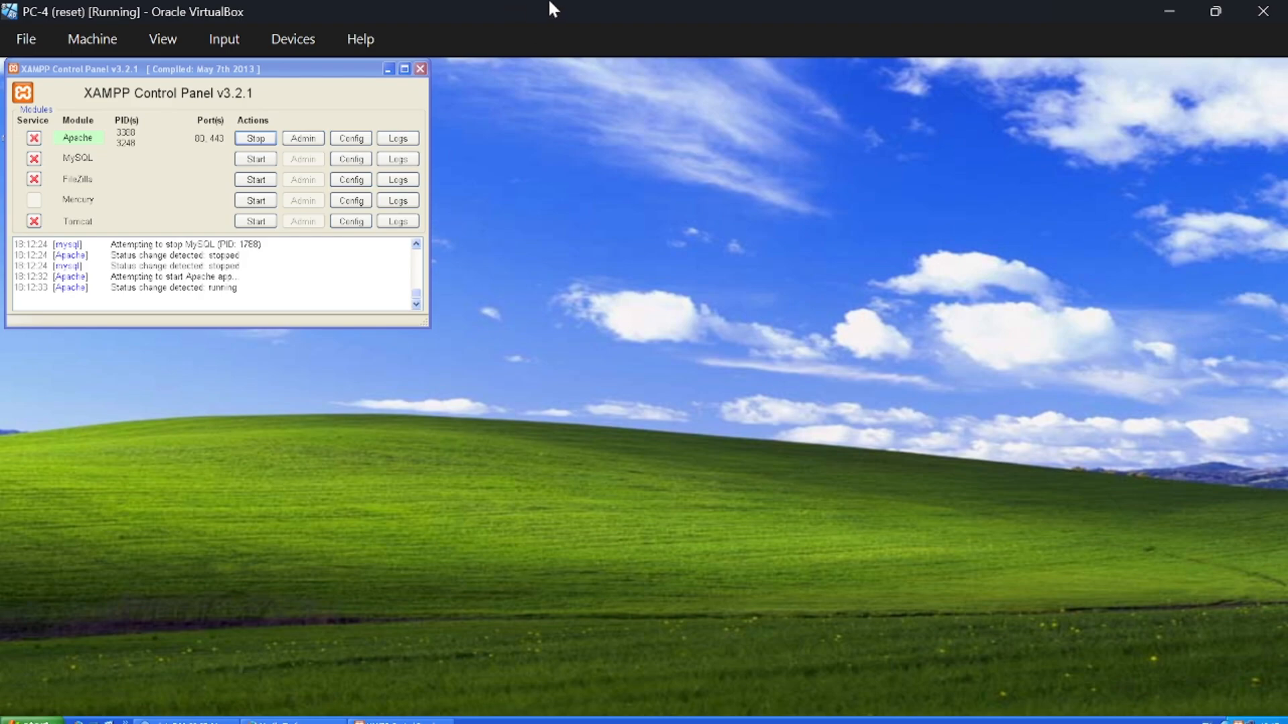
drag(549, 1, 883, 98)
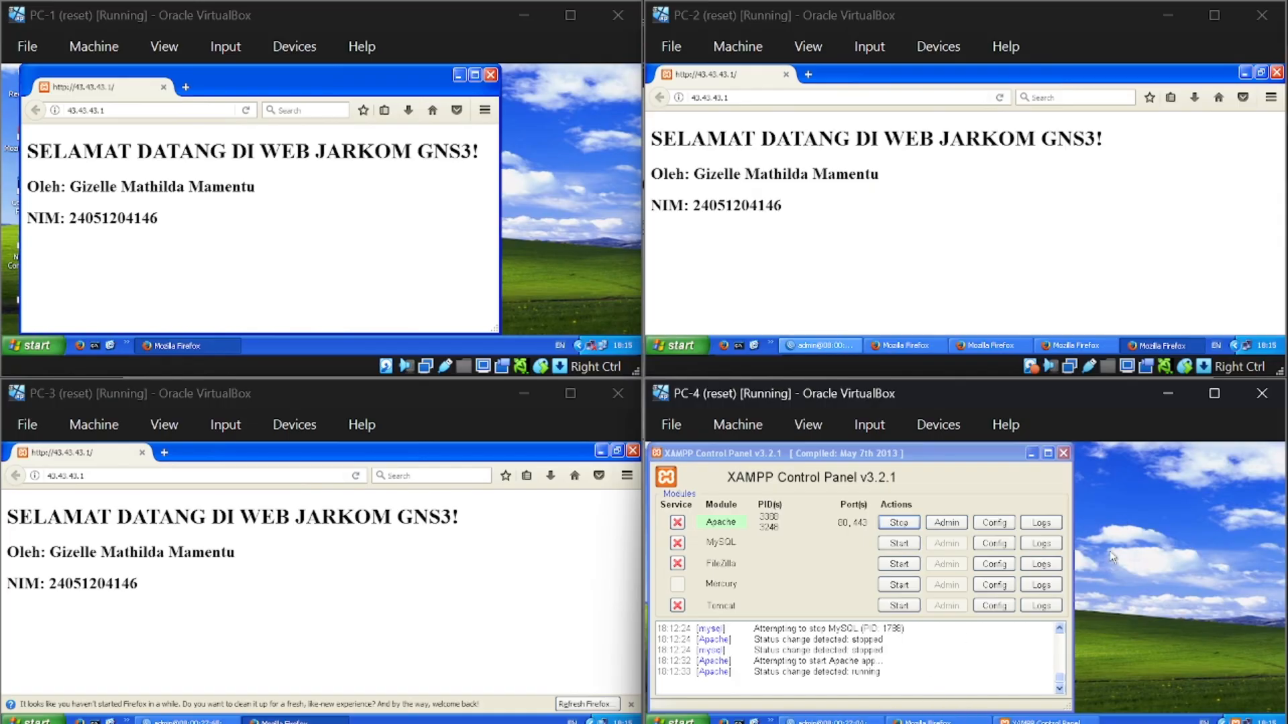
click(1031, 454)
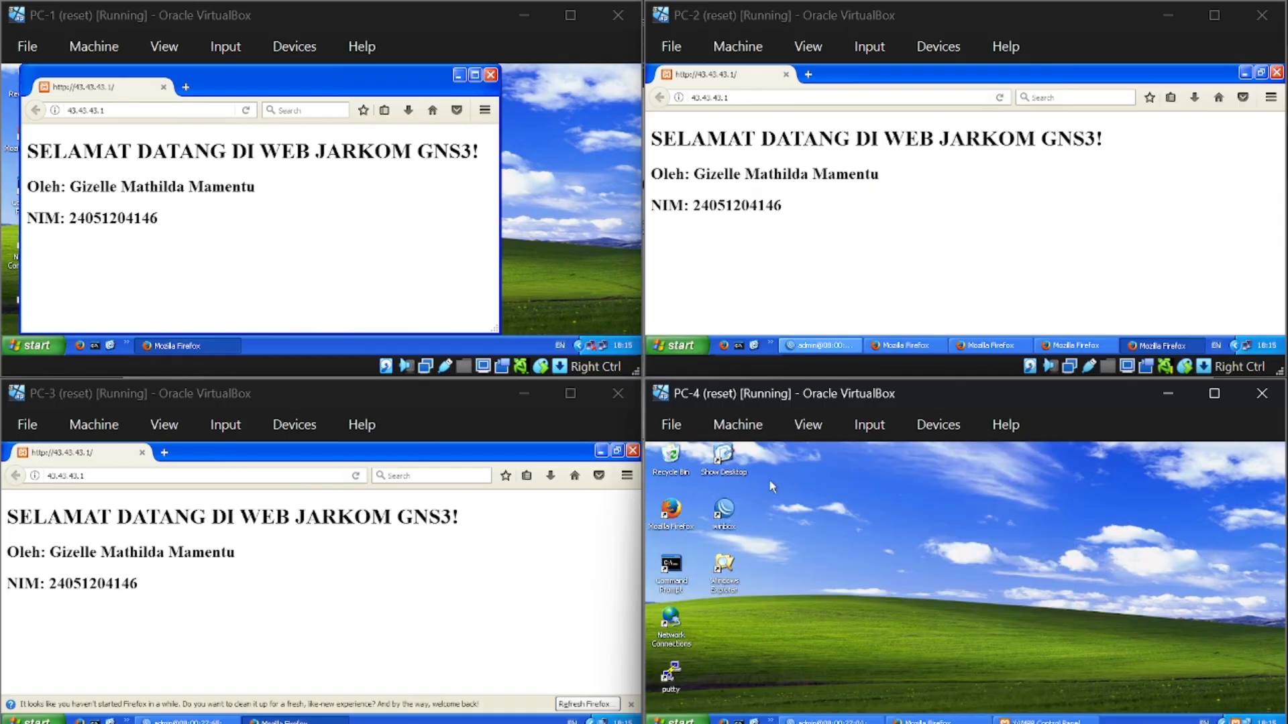
Run ipconfig in a Command Prompt on PC-4 to check the web server's IP configuration.
double_click(668, 565)
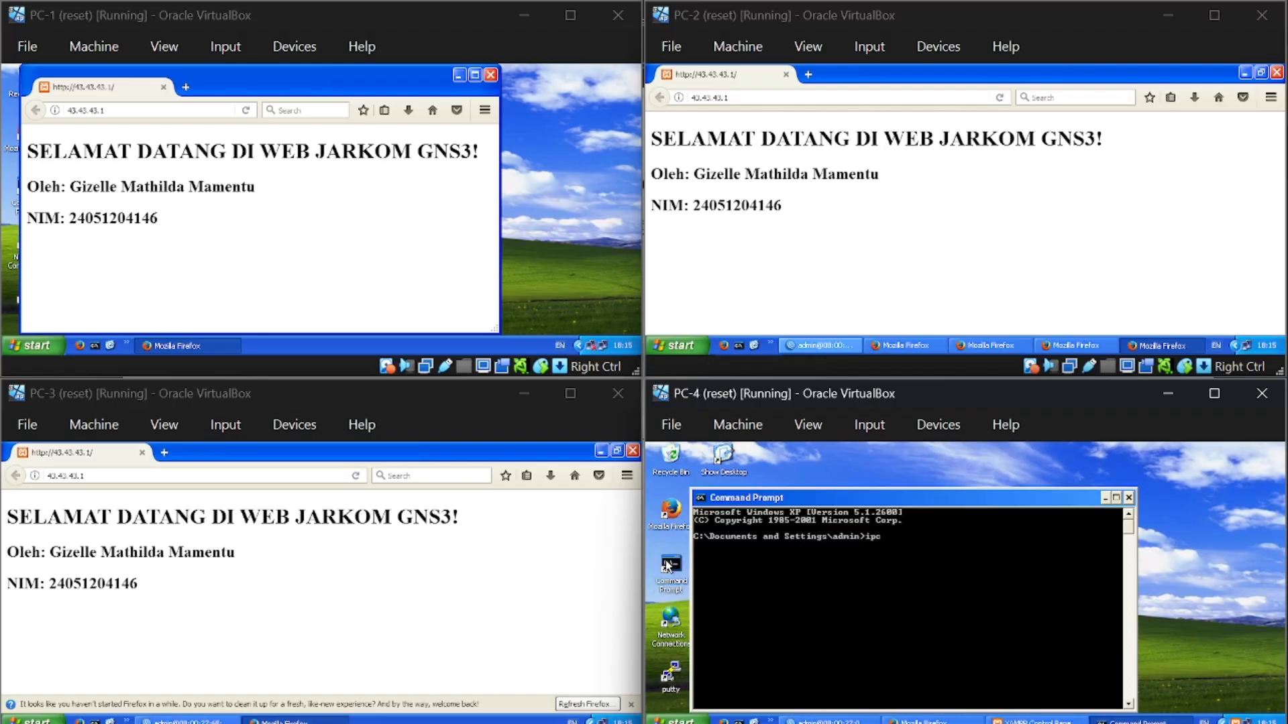
text(ipconfig)
key(Return)
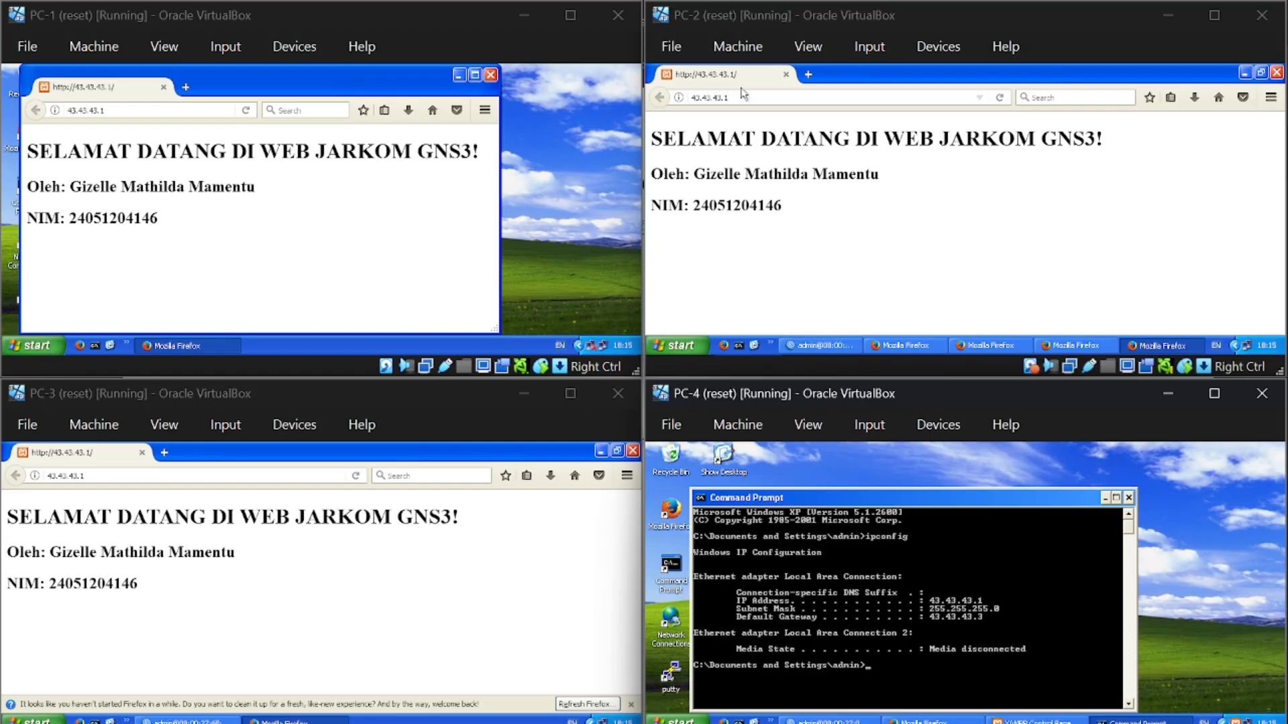
mouse_move(930, 380)
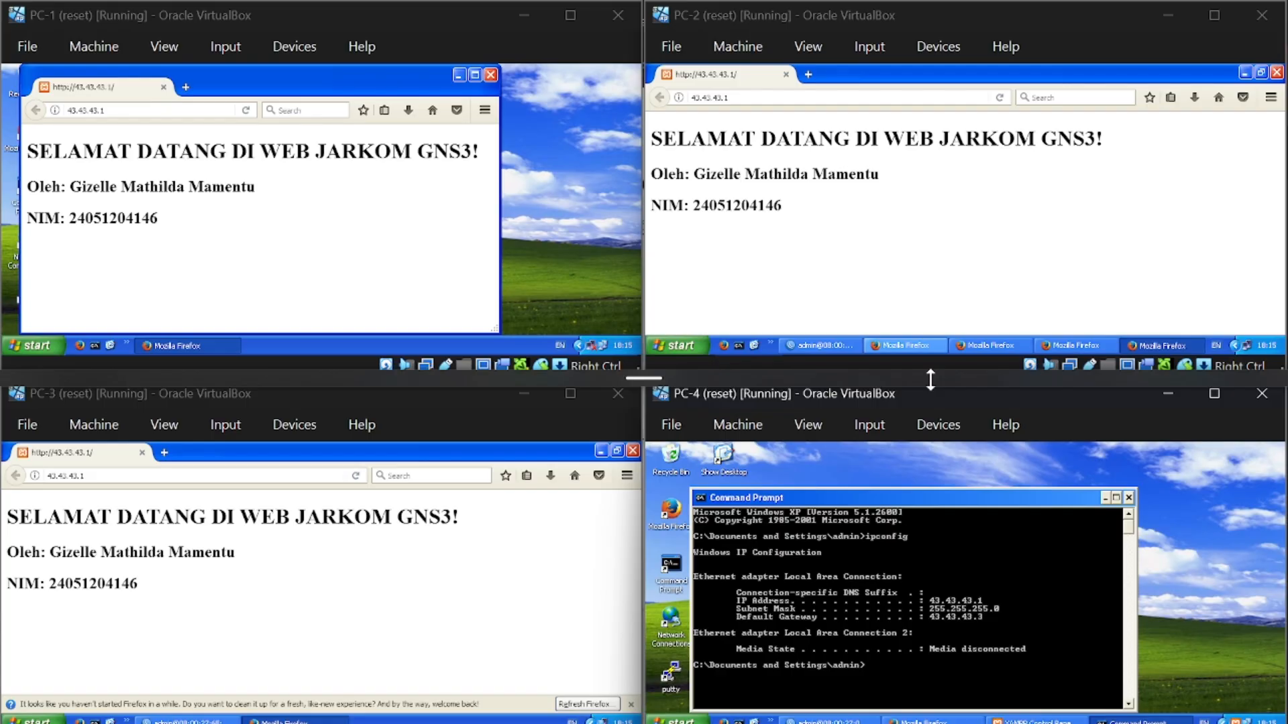
Open the static DNS list in PC-4's WinBox session and delete the existing jarkom.com entry.
click(463, 78)
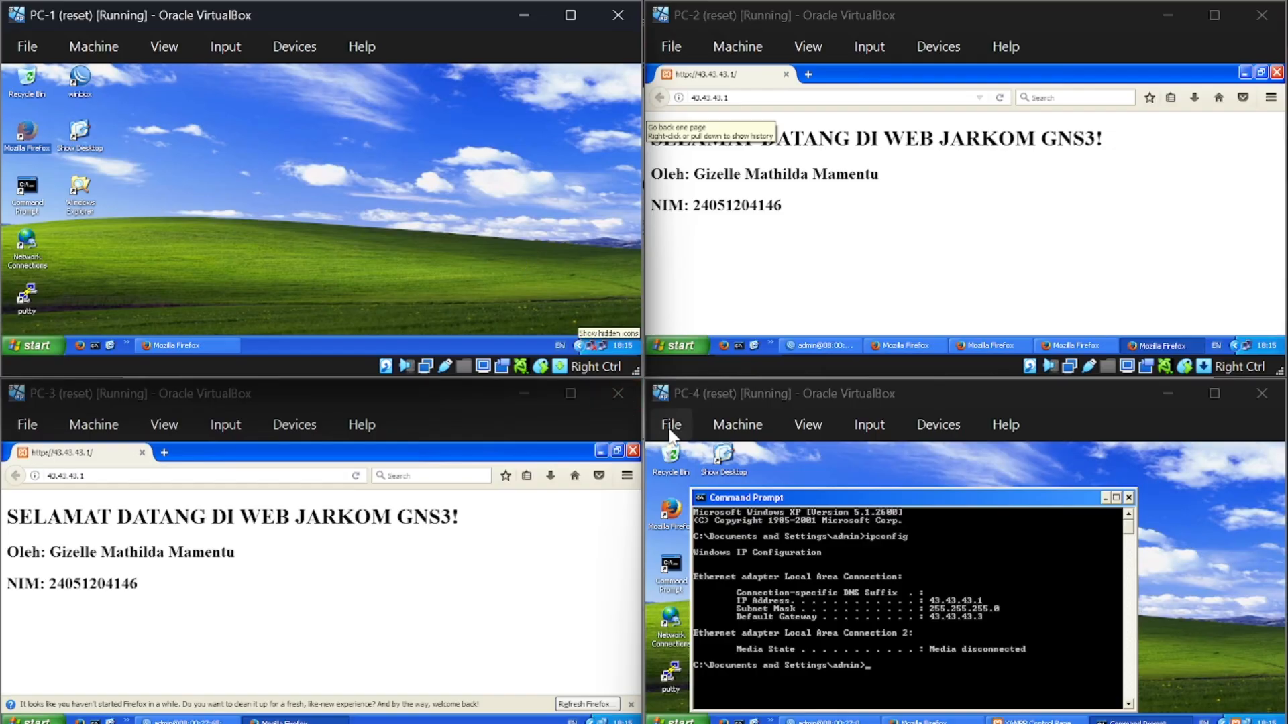
click(1104, 497)
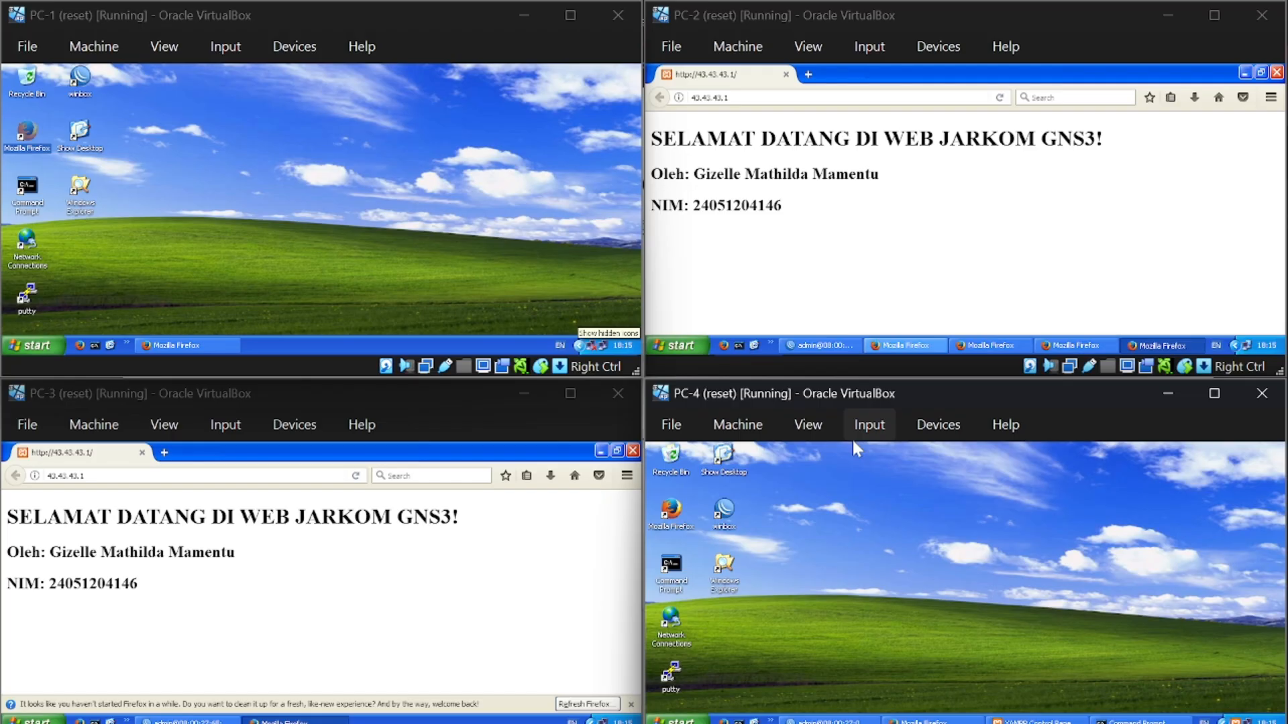
click(822, 715)
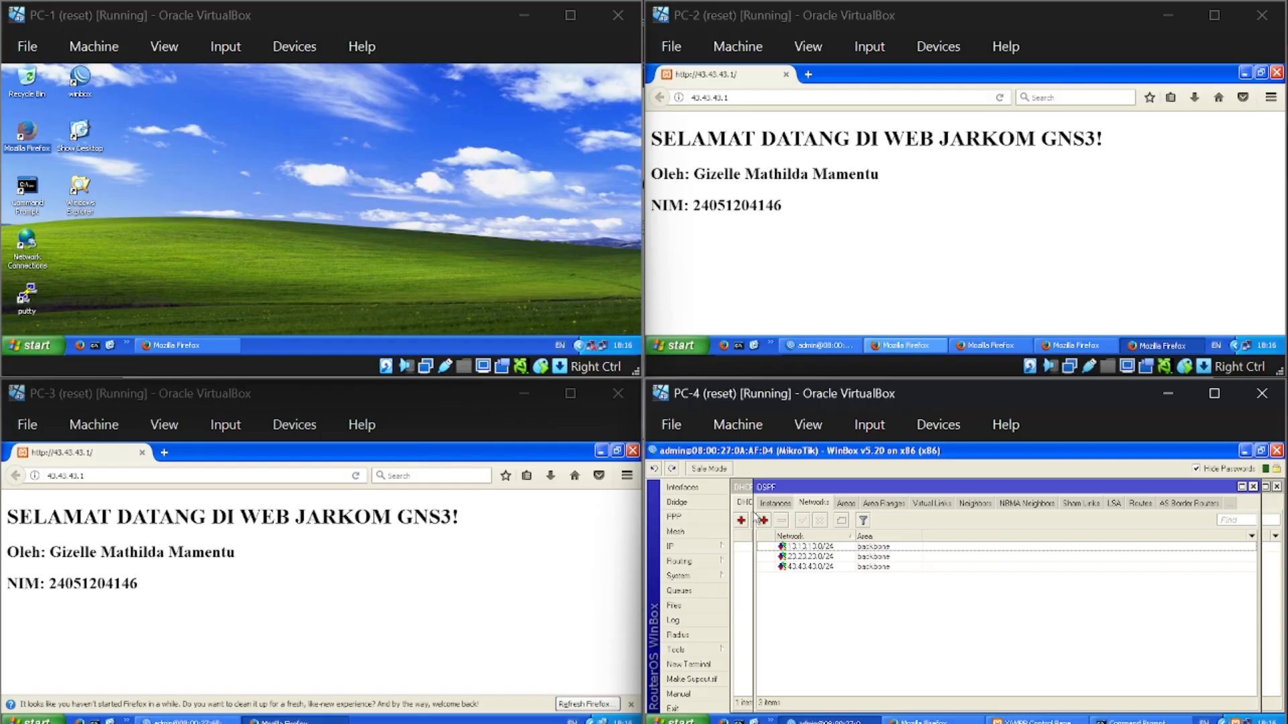
click(705, 548)
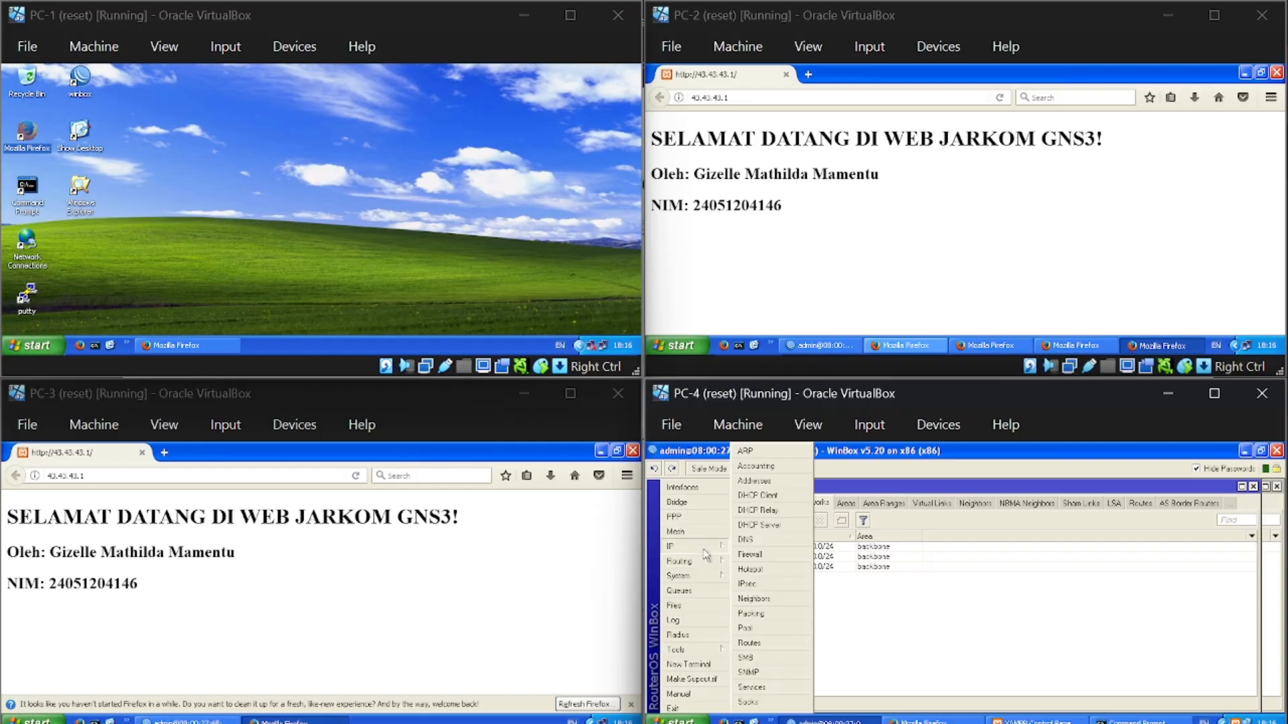
click(747, 540)
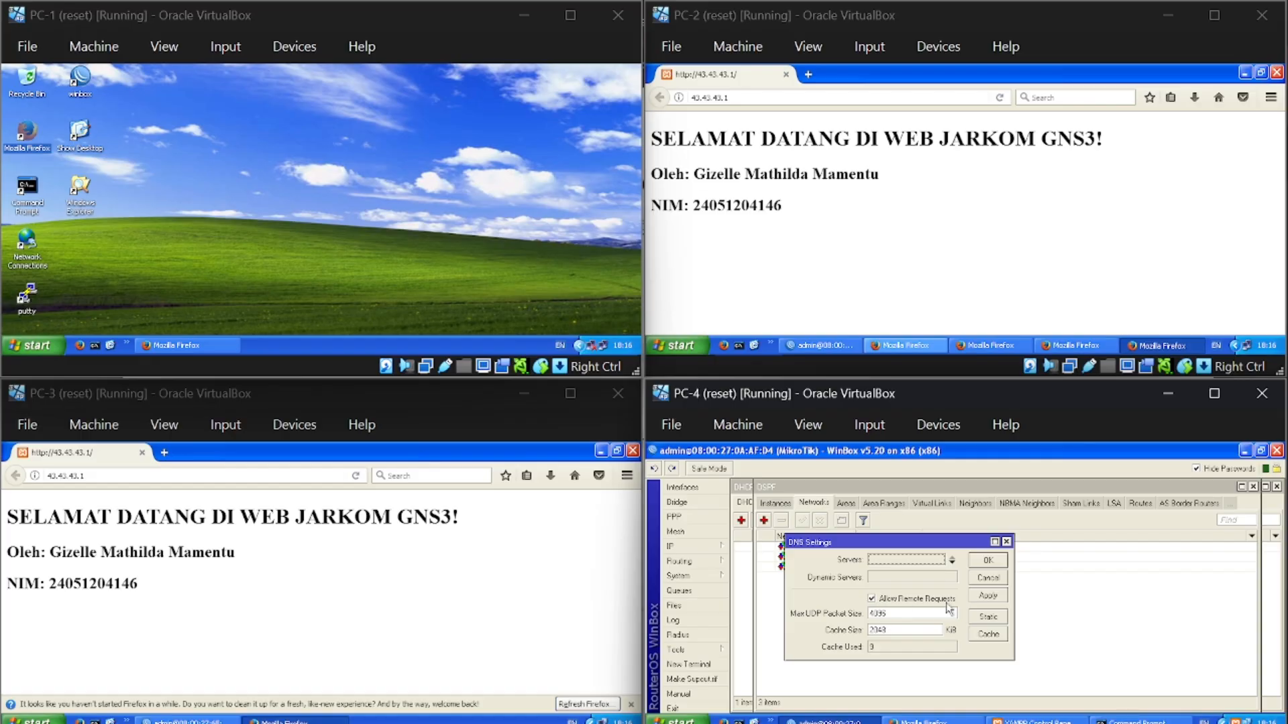
click(988, 618)
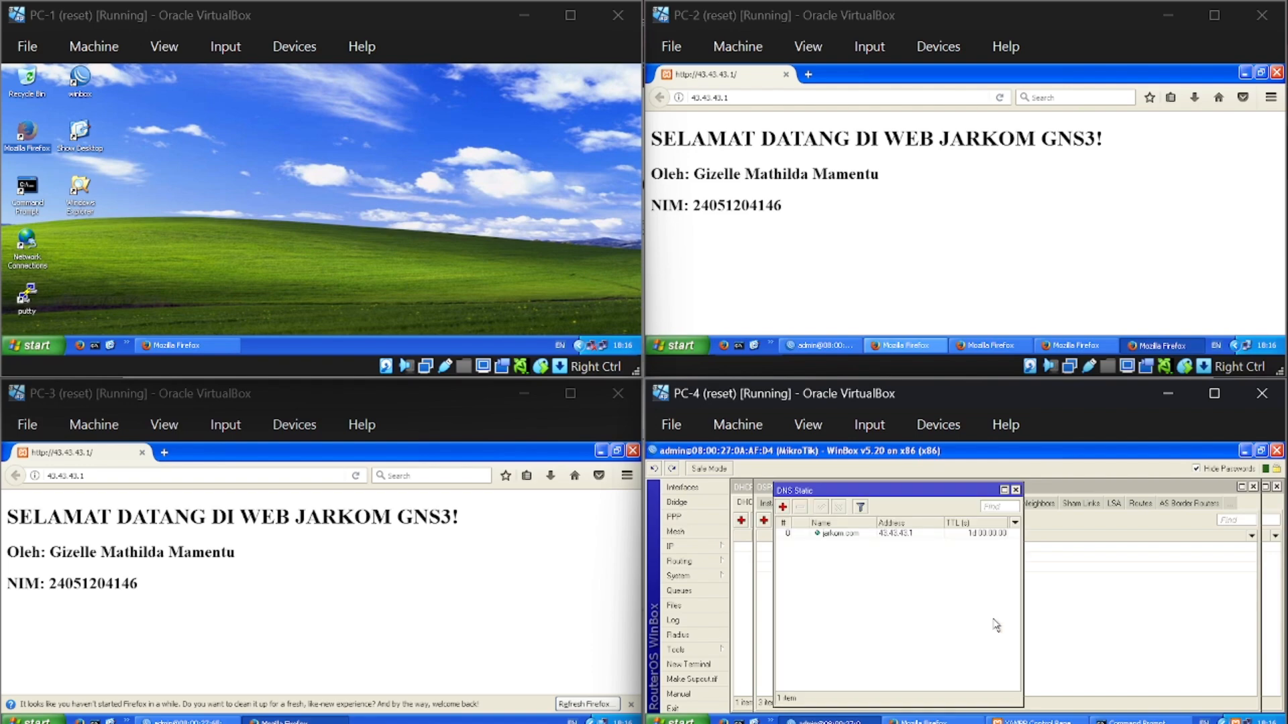
click(823, 534)
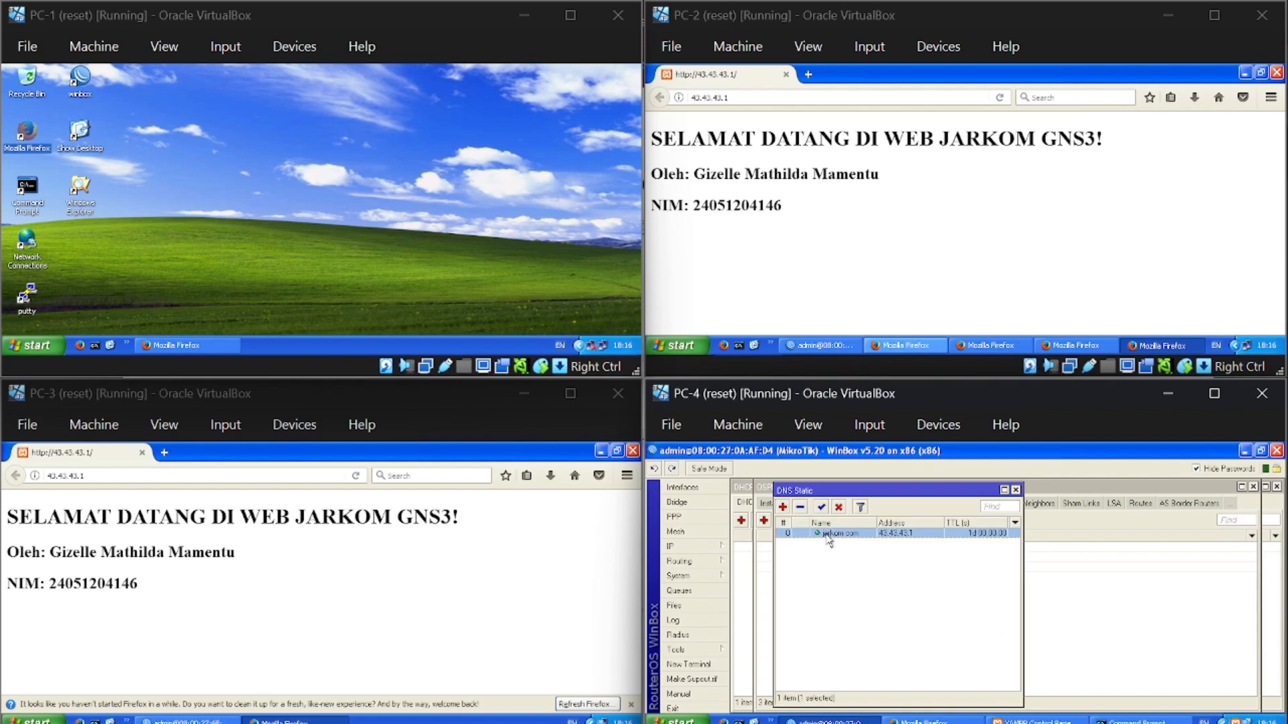
click(795, 509)
Add a static DNS entry on PC-4's router with the name jarkom.com and the address 43.43.43.1.
click(782, 507)
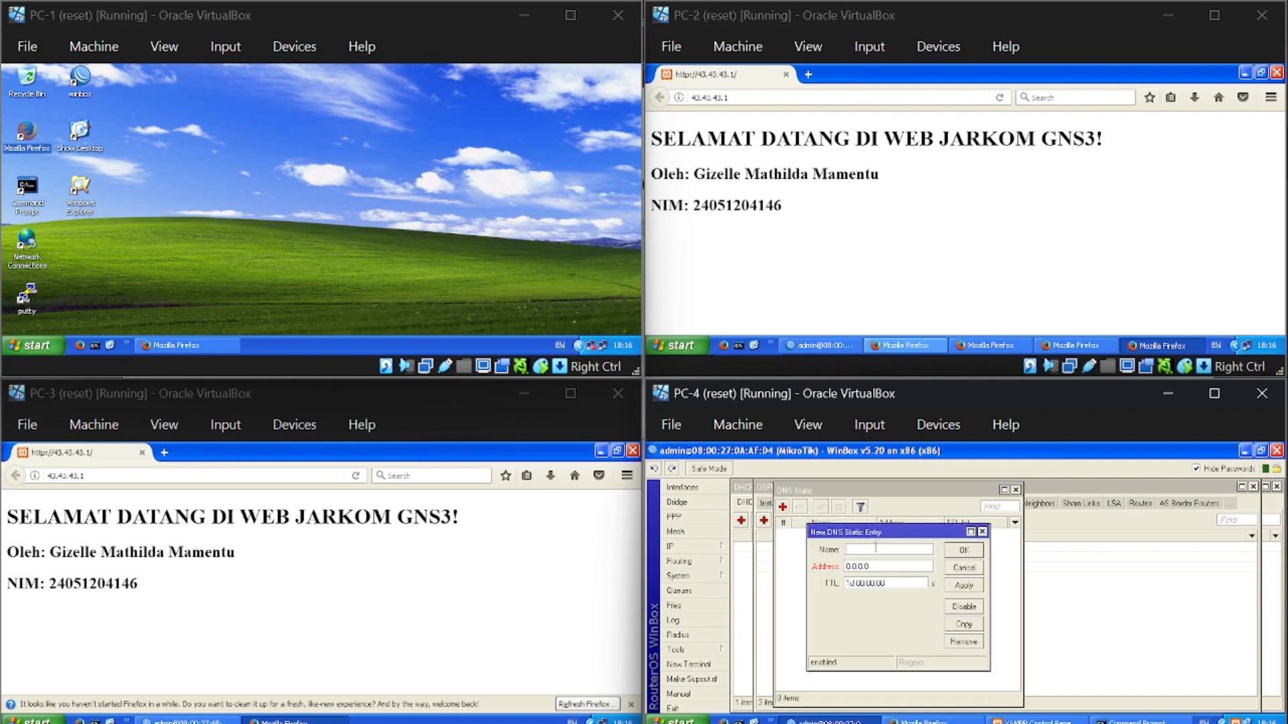
text(jarkom.com)
click(872, 566)
double_click(874, 566)
key(BackSpace)
text(43.43.43.1)
drag(896, 566, 809, 569)
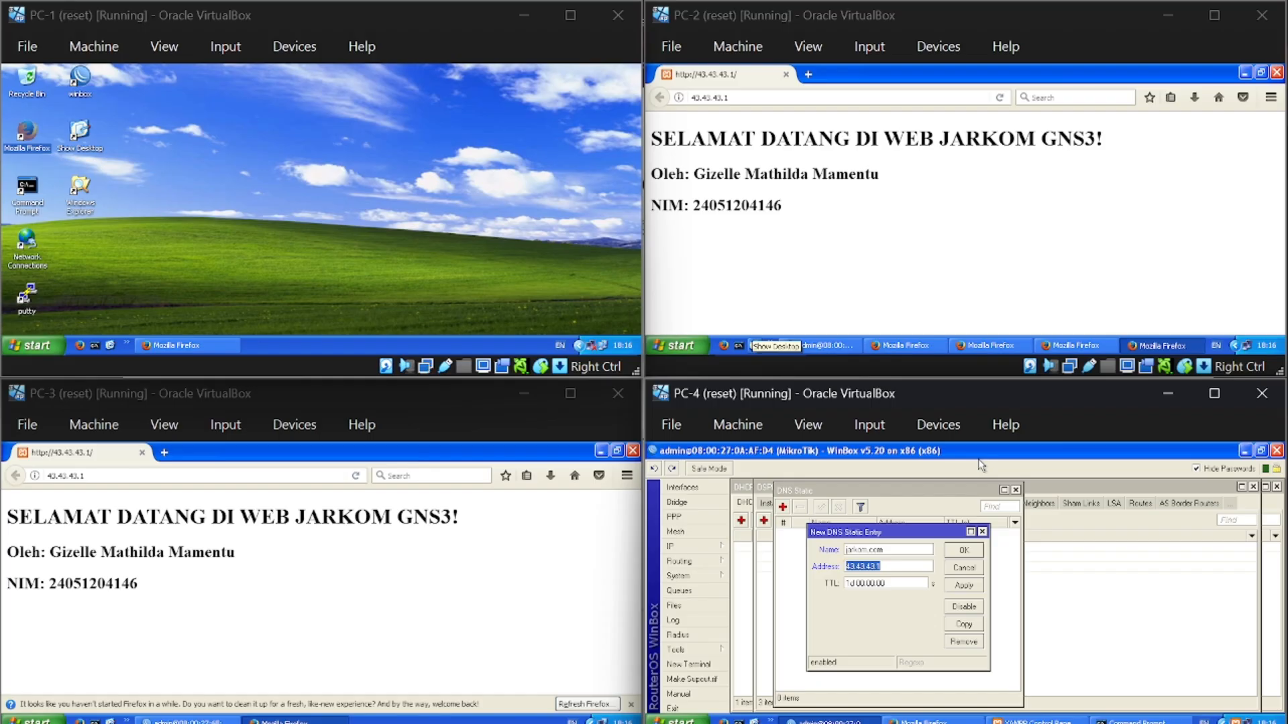
click(963, 551)
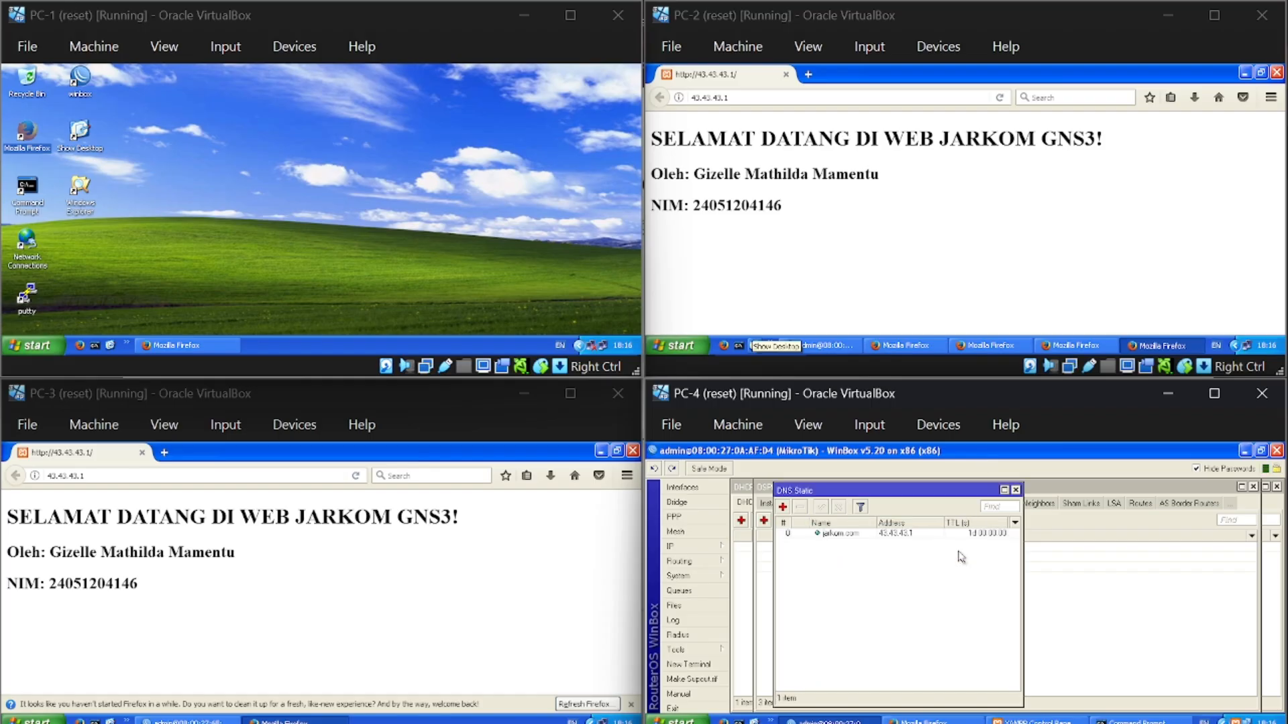
Close the DNS, OSPF and DHCP windows in PC-4's WinBox session.
click(1015, 490)
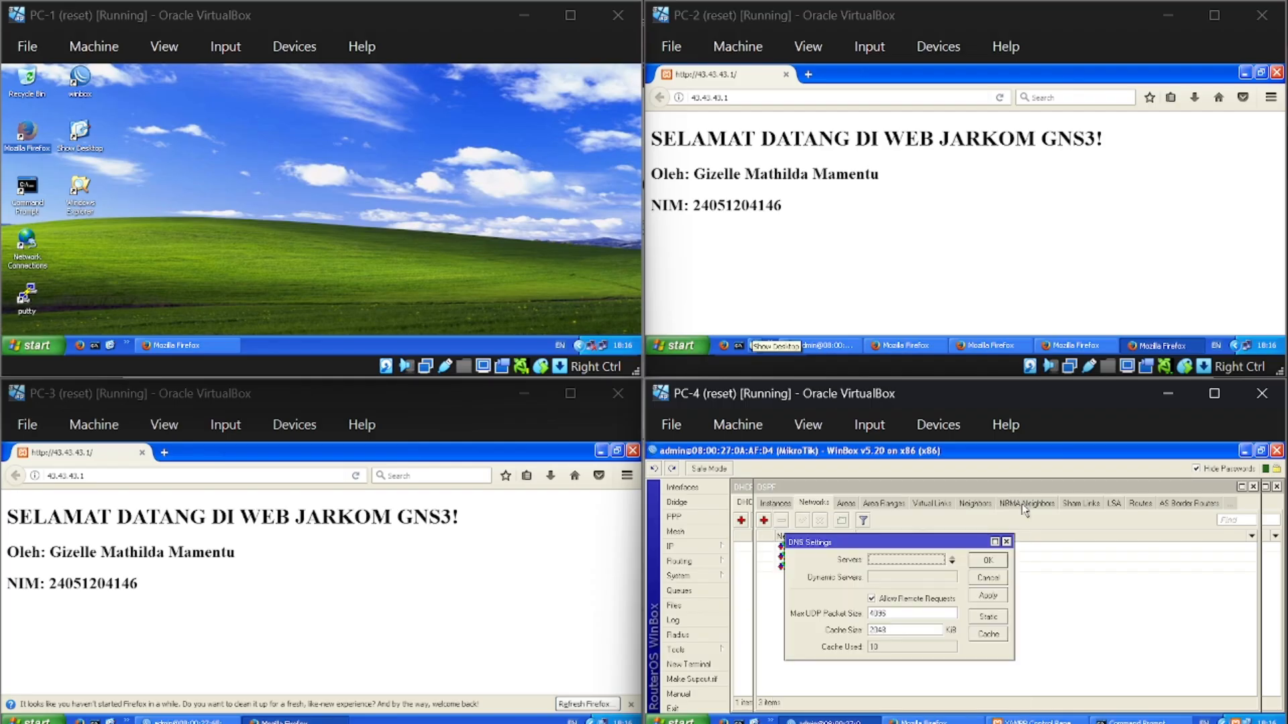
click(1005, 541)
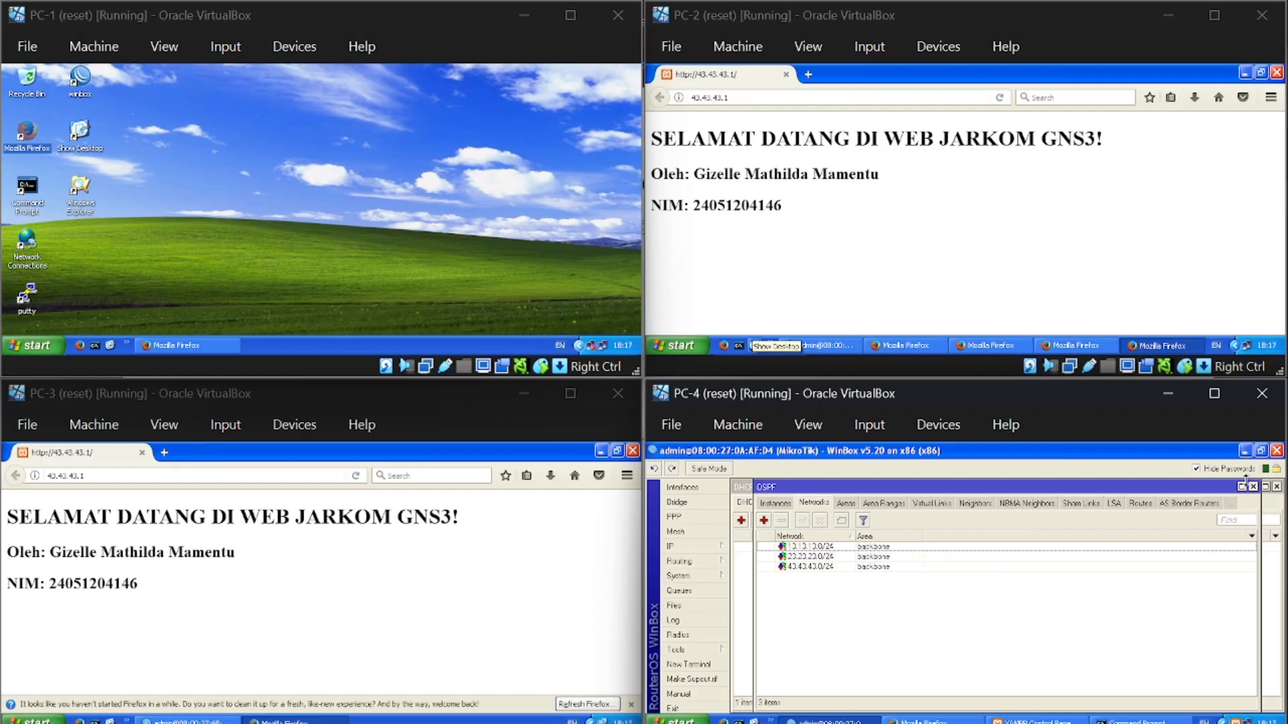
click(1252, 486)
click(1276, 486)
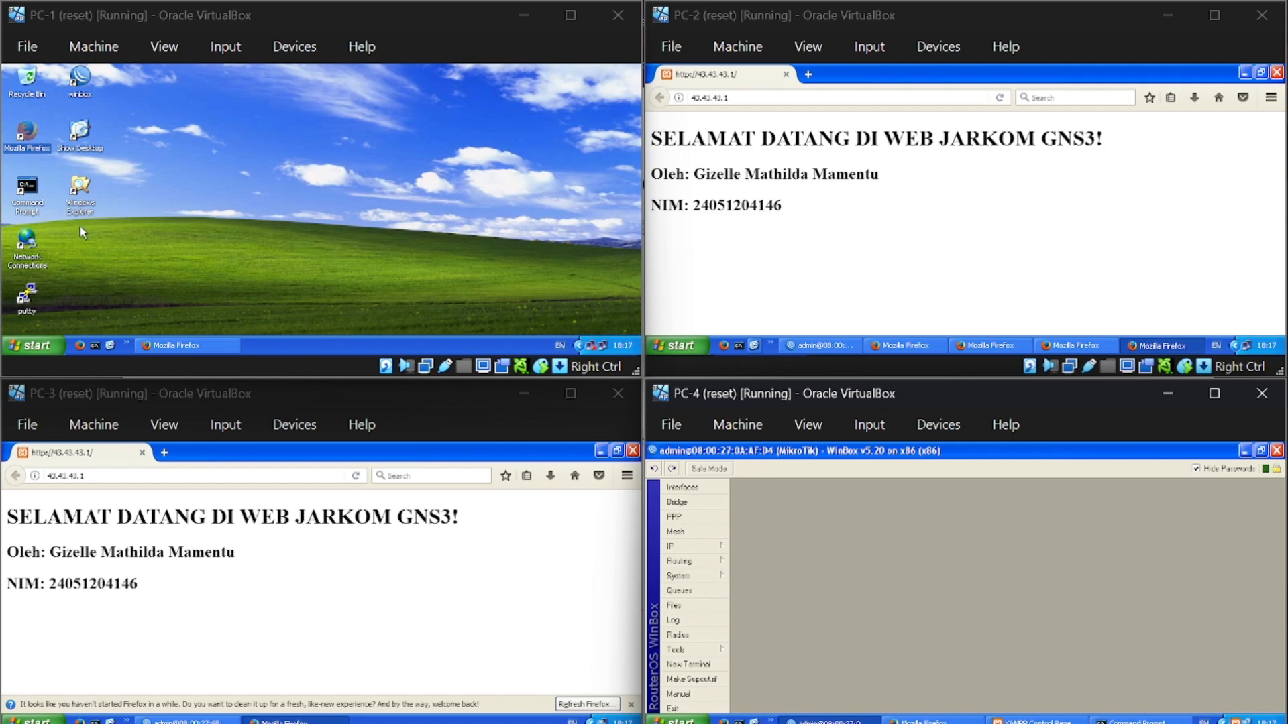
Connect WinBox on PC-1 to its MikroTik router as admin and close the router's terminal window.
double_click(74, 79)
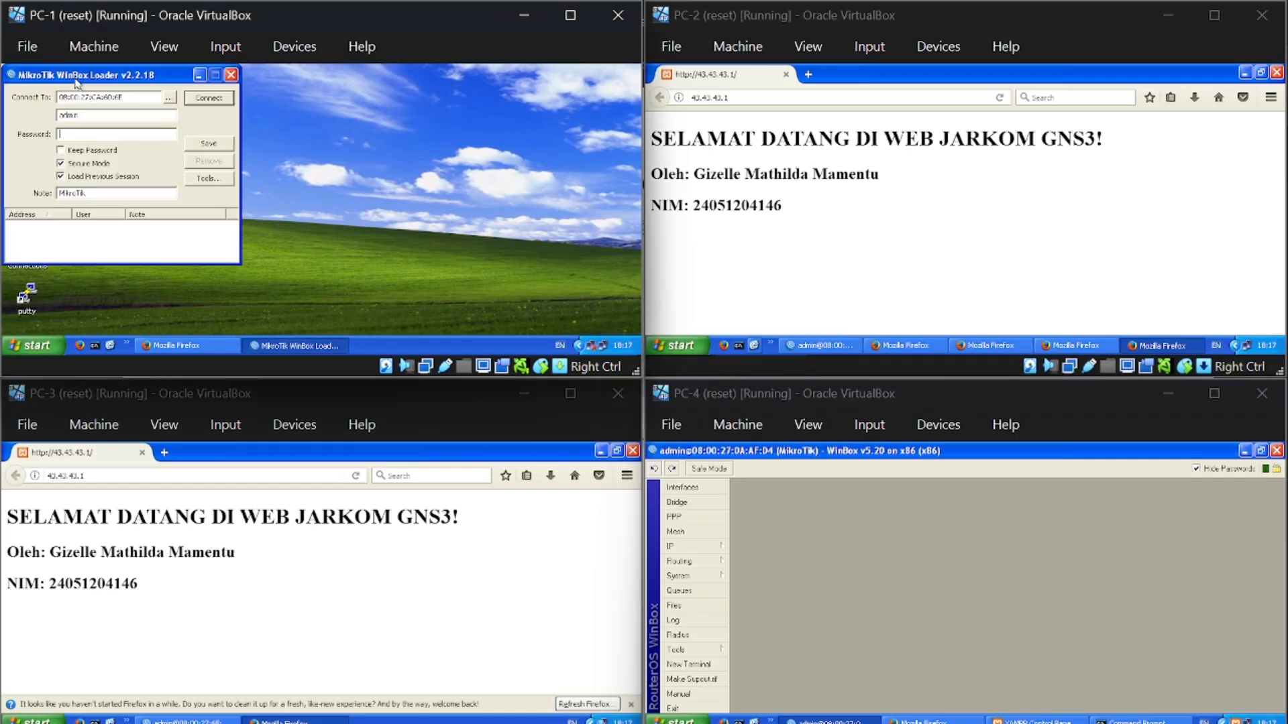
click(200, 102)
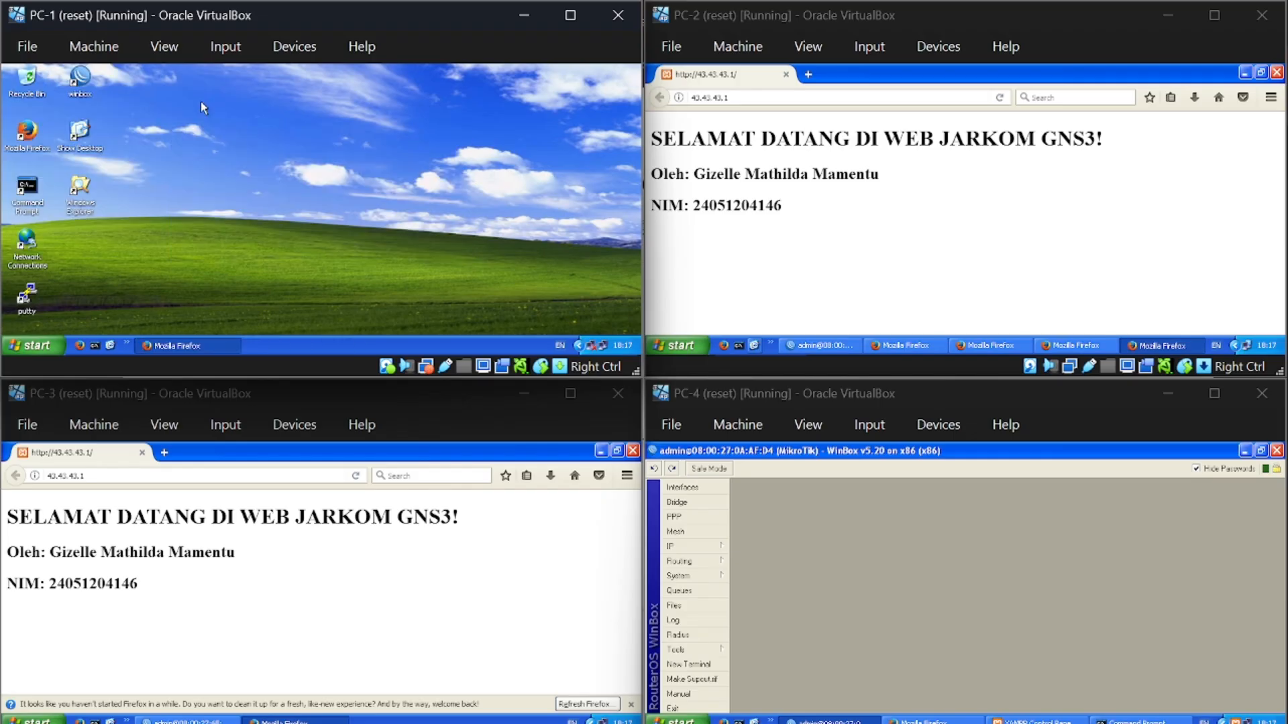
click(115, 170)
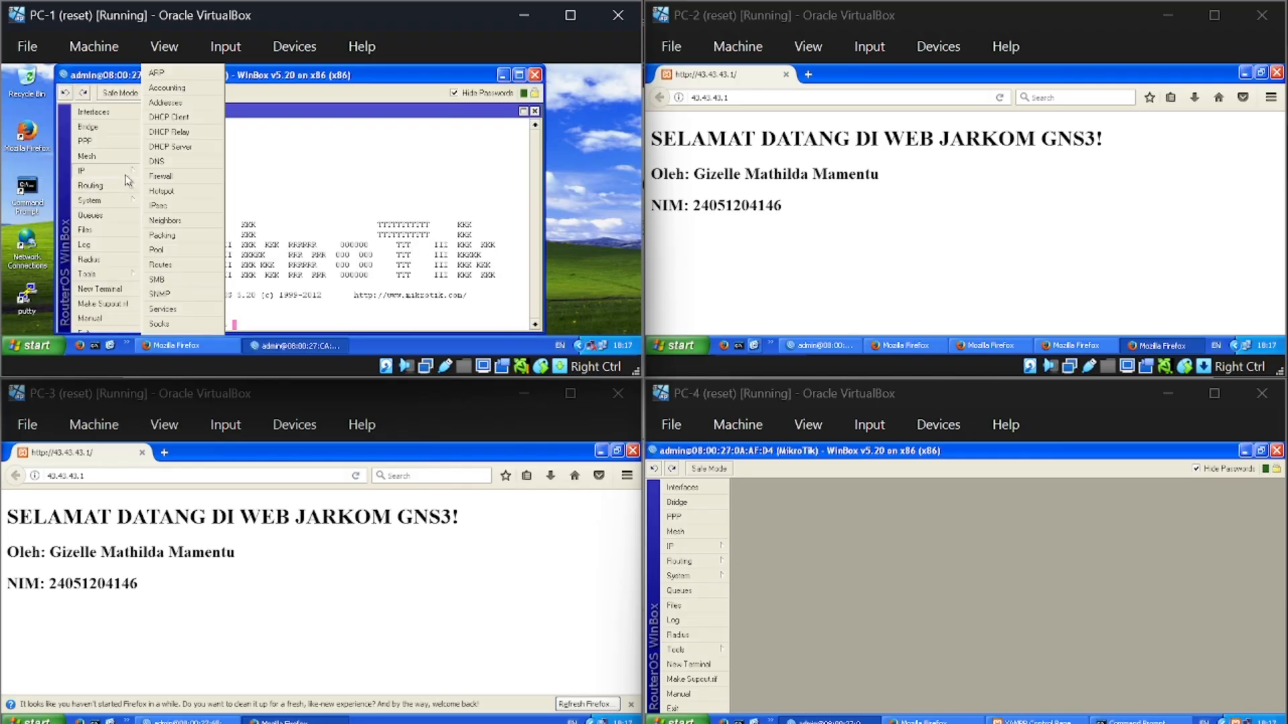
click(184, 173)
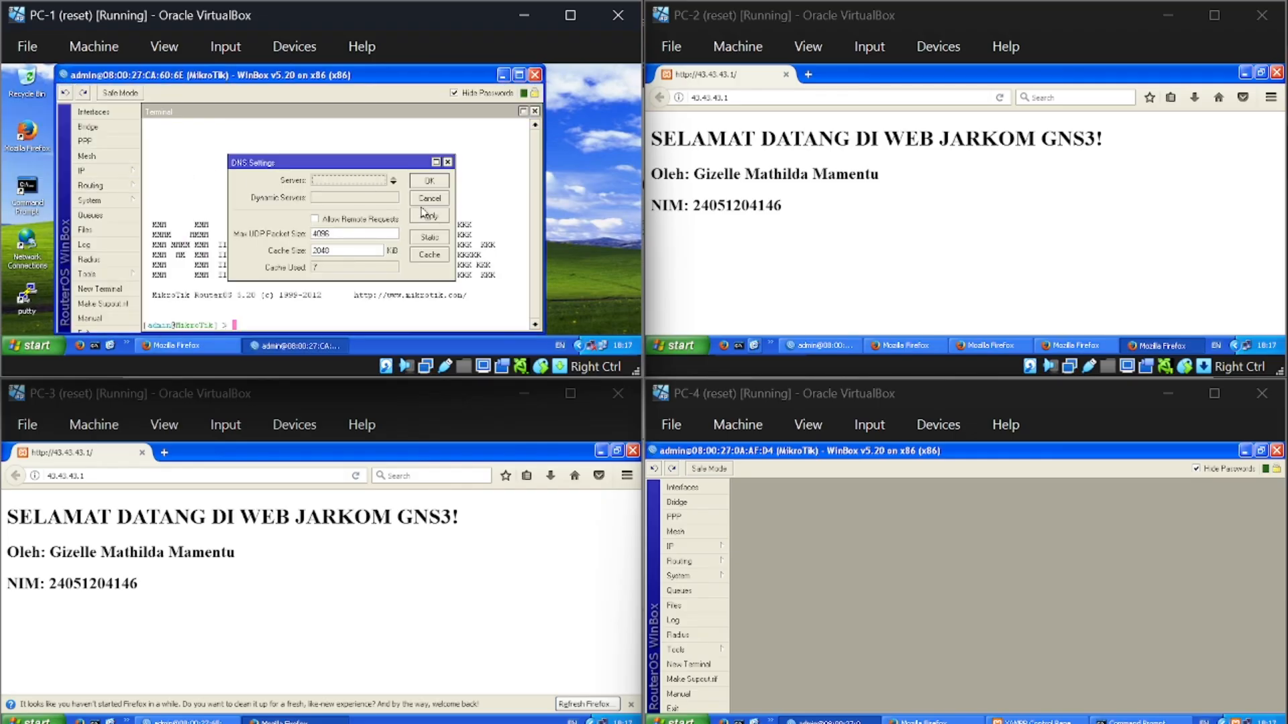
click(448, 162)
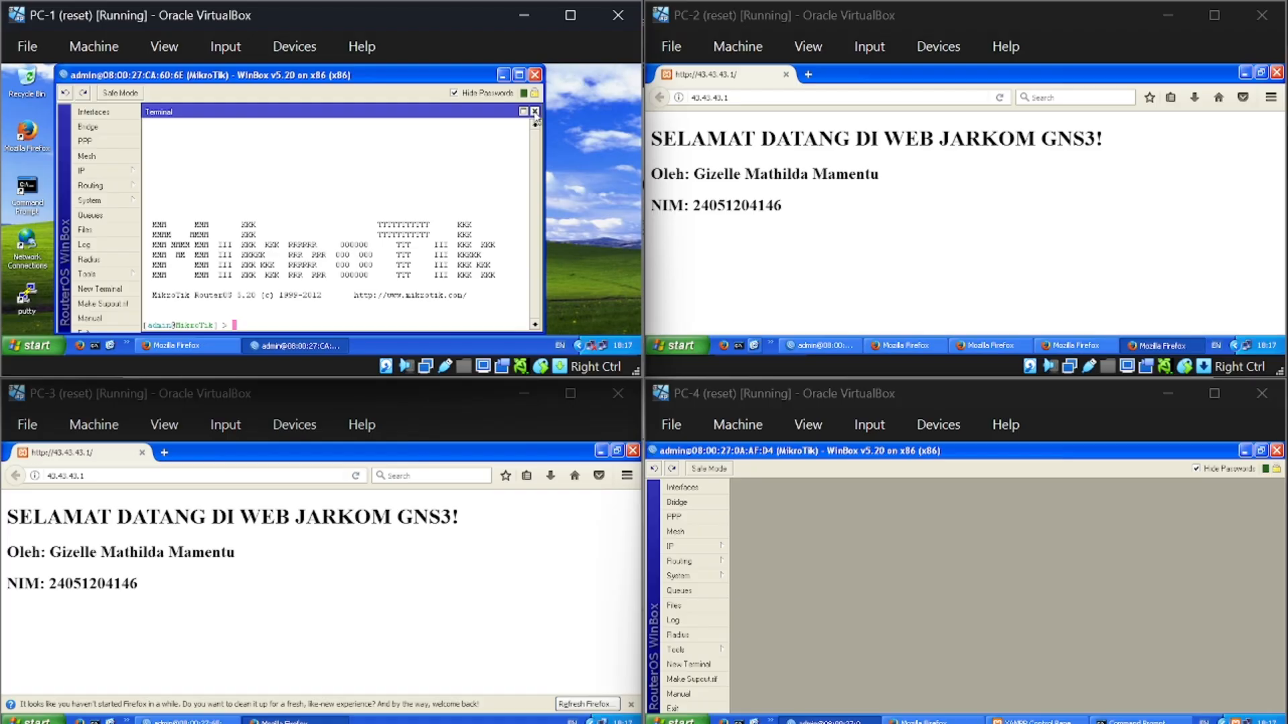
click(534, 113)
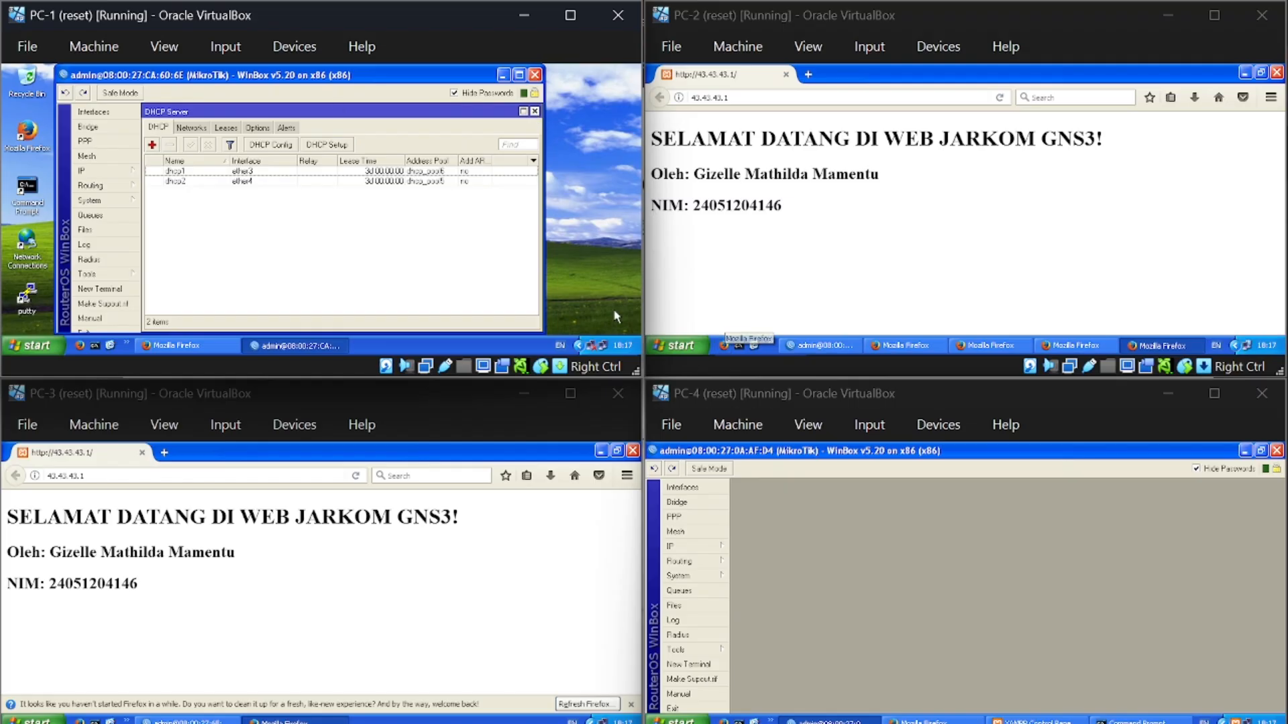
Add a static DNS entry on PC-1's router mapping jarkom.com to 43.43.43.1, and close the static list.
click(111, 169)
click(190, 159)
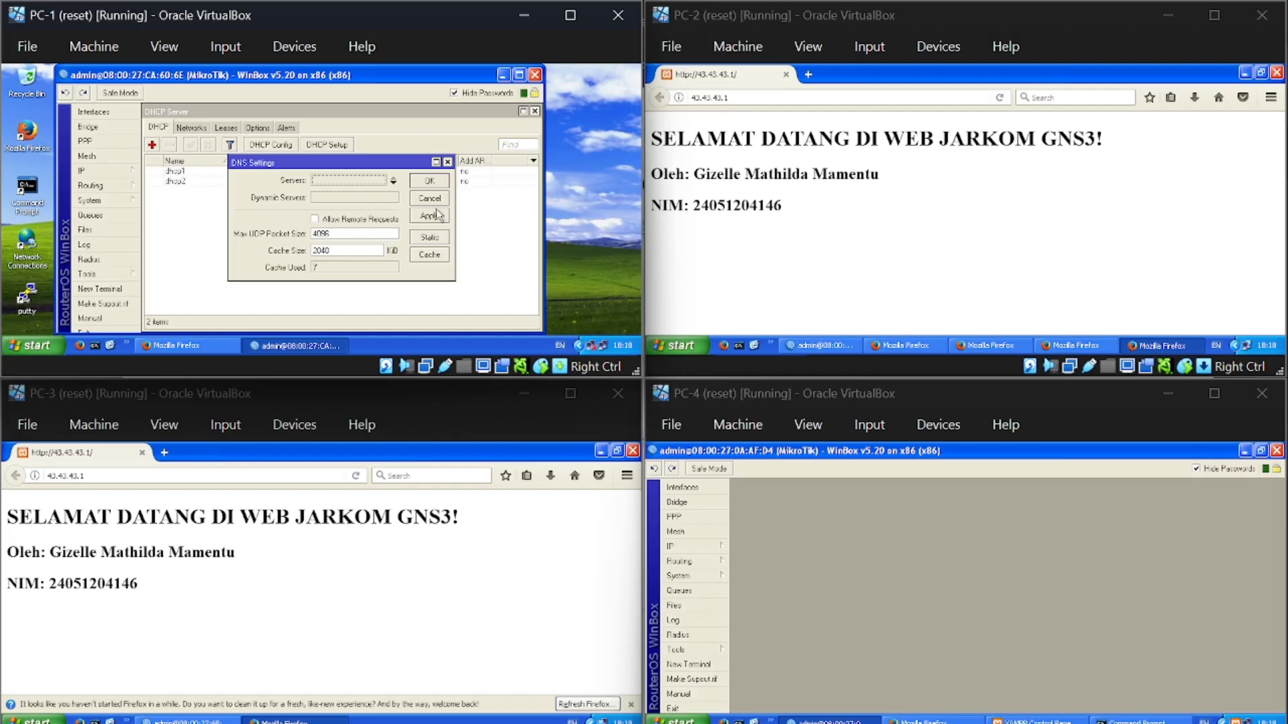
click(437, 237)
click(226, 128)
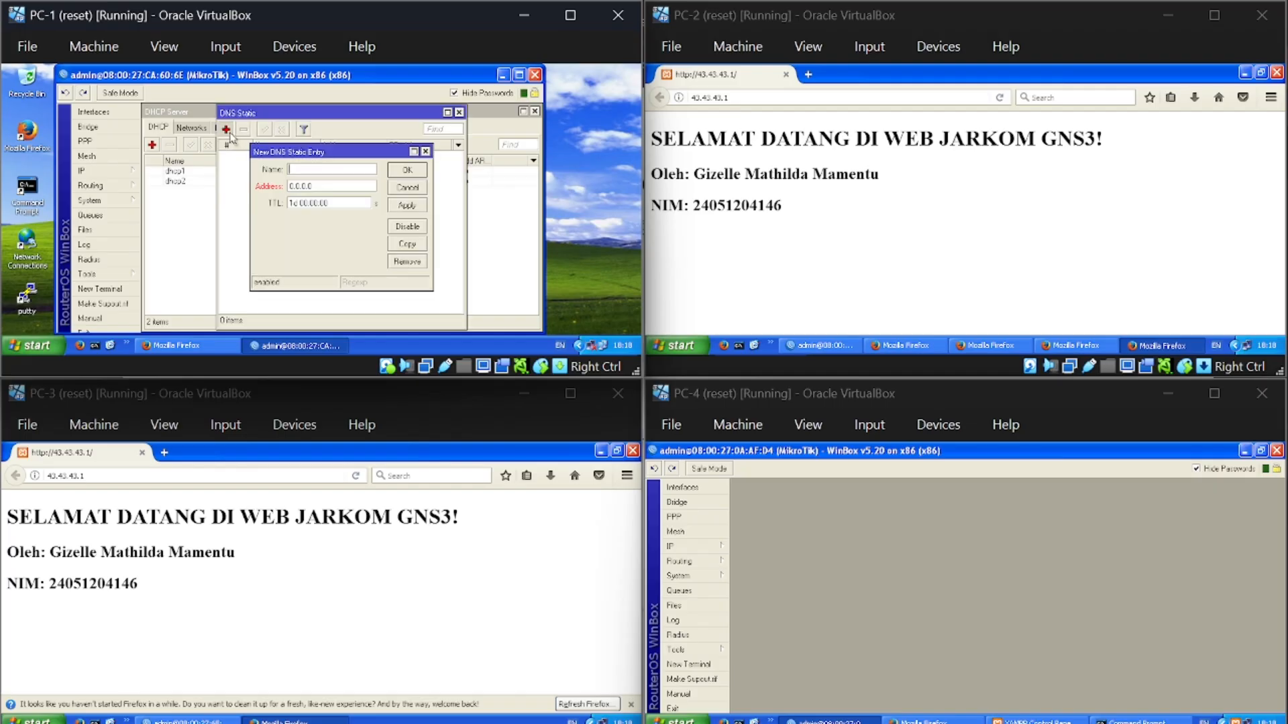
click(300, 169)
text(jarko)
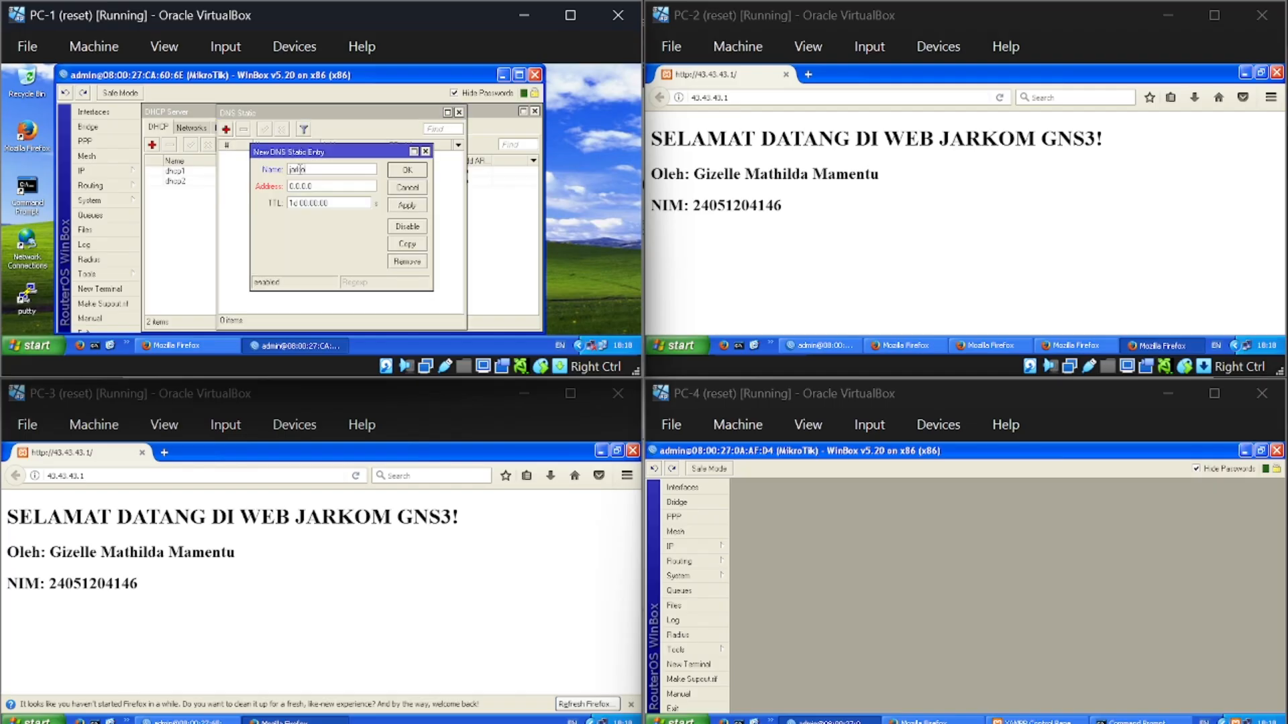
text(m.com)
double_click(319, 186)
key(BackSpace)
click(407, 169)
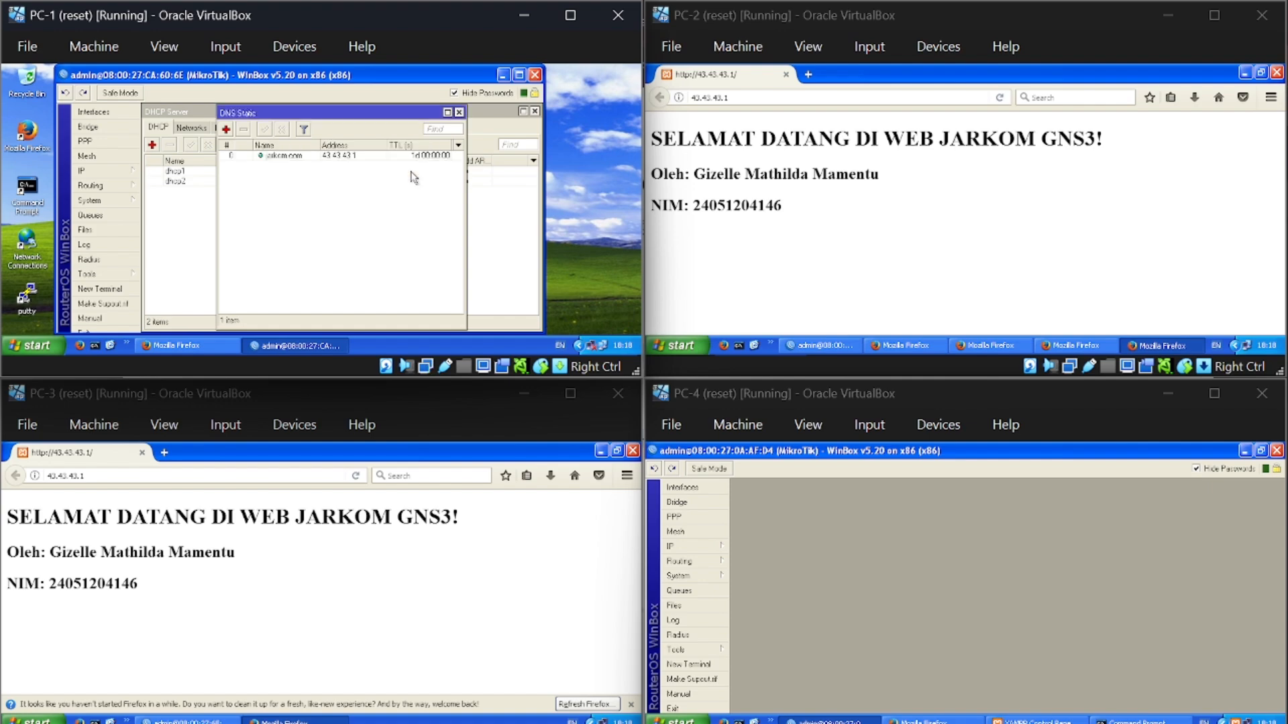
click(460, 113)
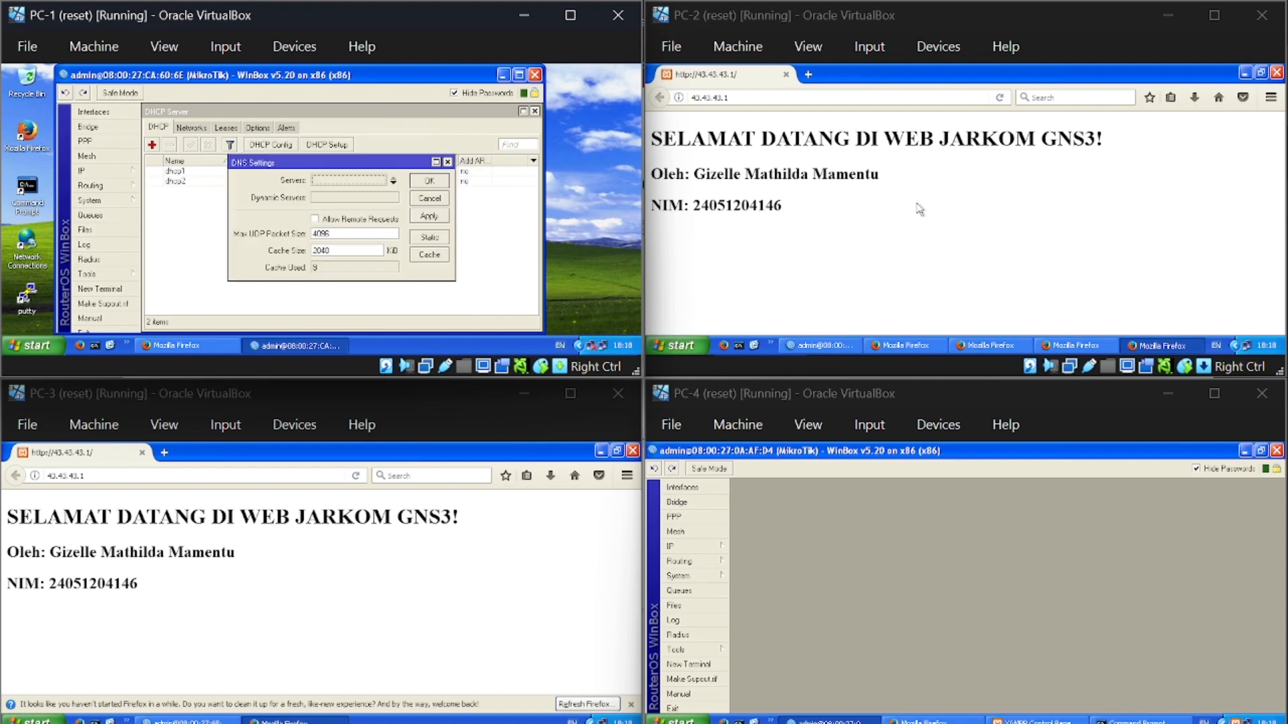
Bring up WinBox on PC-2 and check the jarkom.com entry in its router's static DNS list.
click(1247, 79)
click(1245, 74)
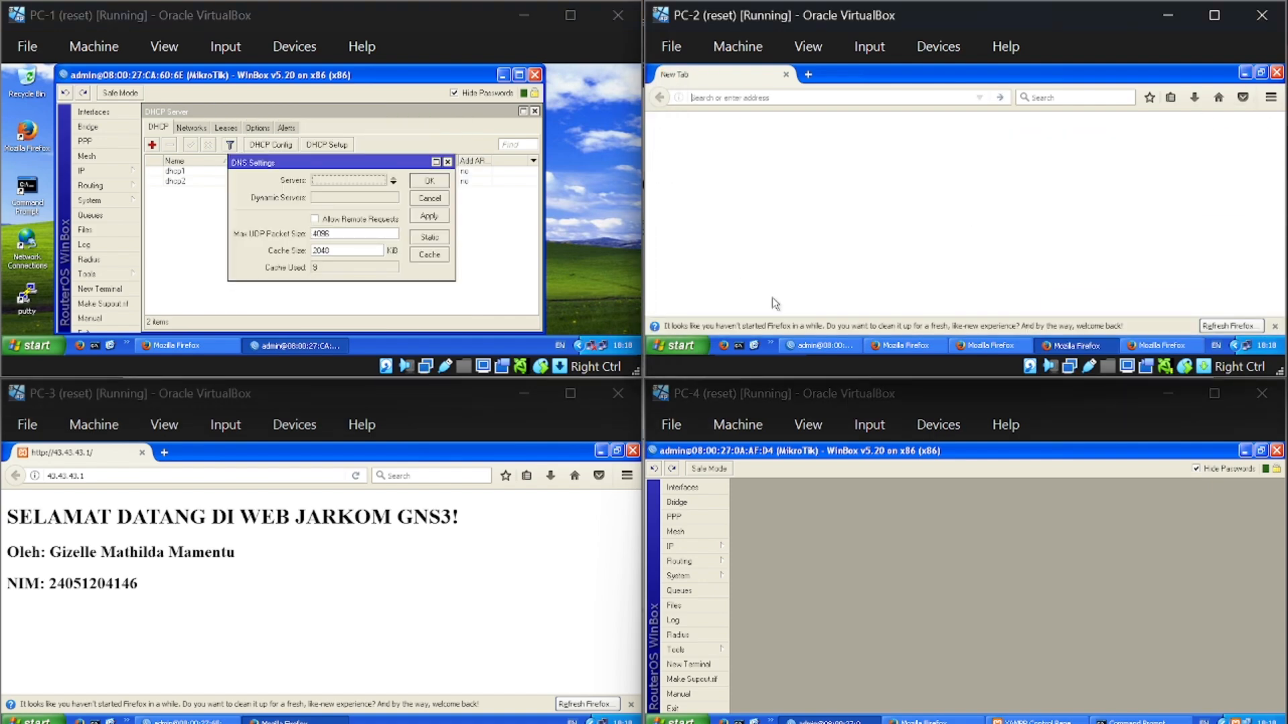
click(824, 346)
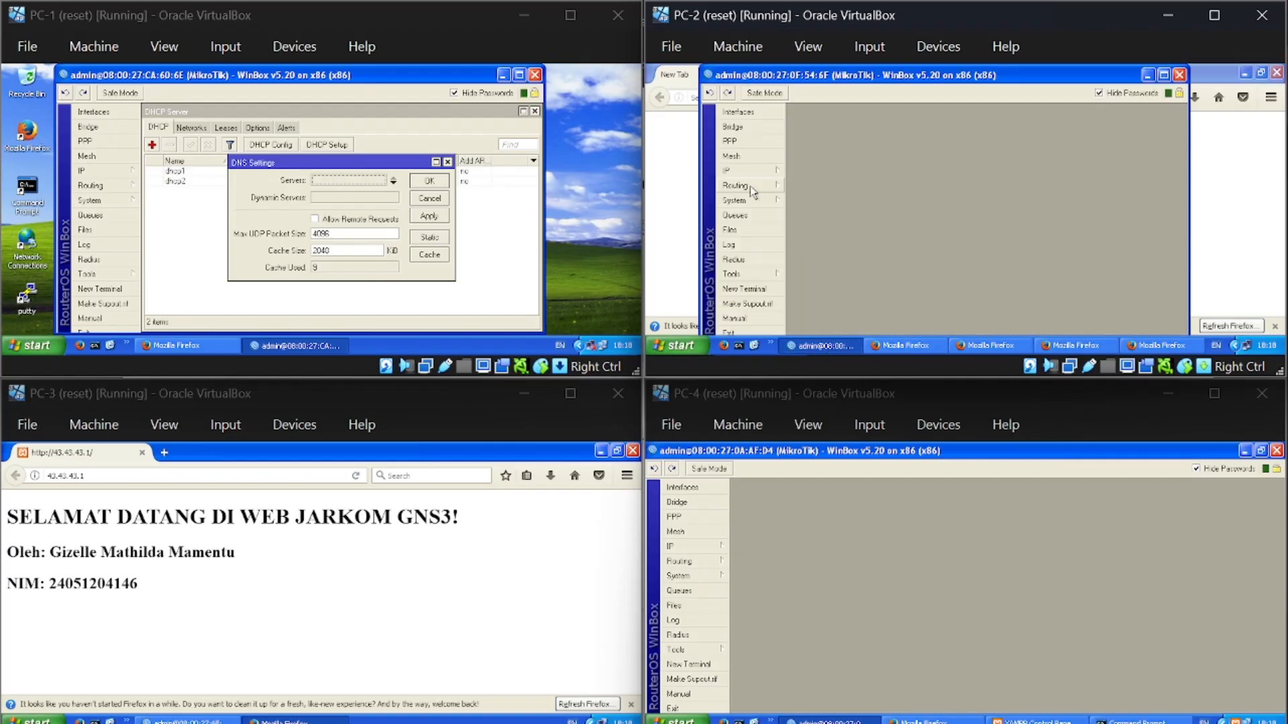
click(737, 170)
click(800, 166)
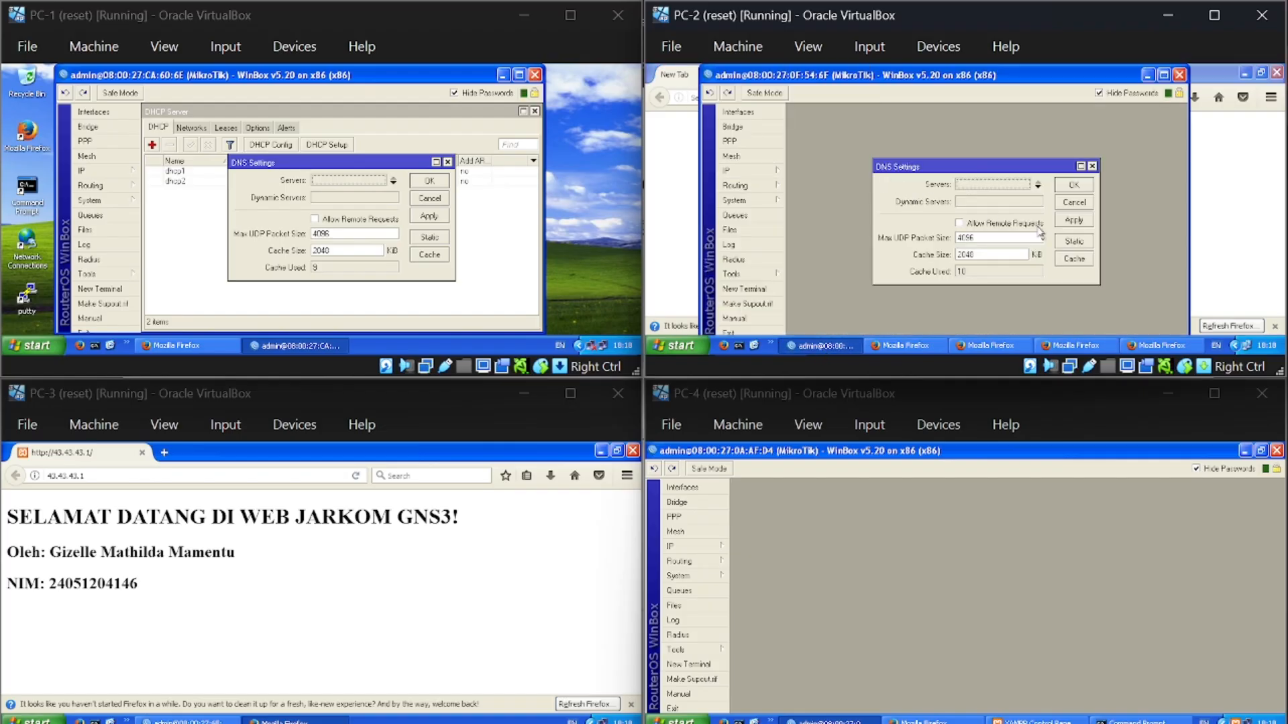
click(1080, 242)
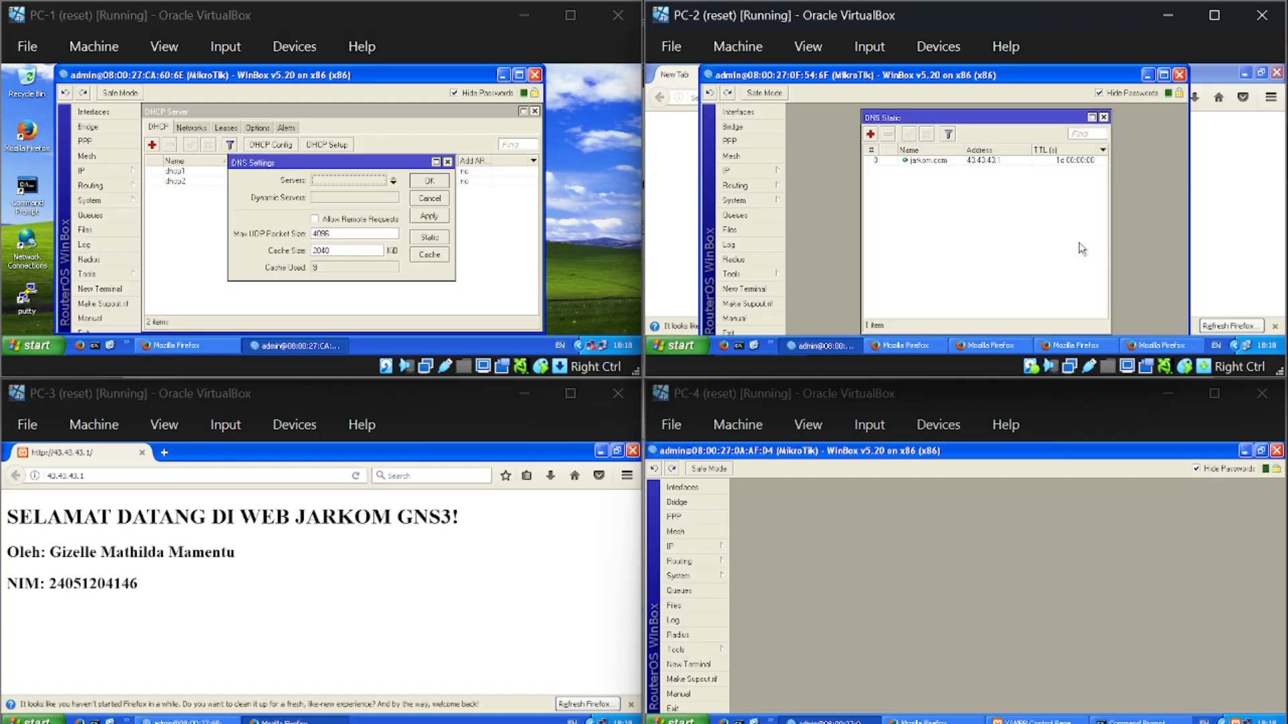
click(927, 161)
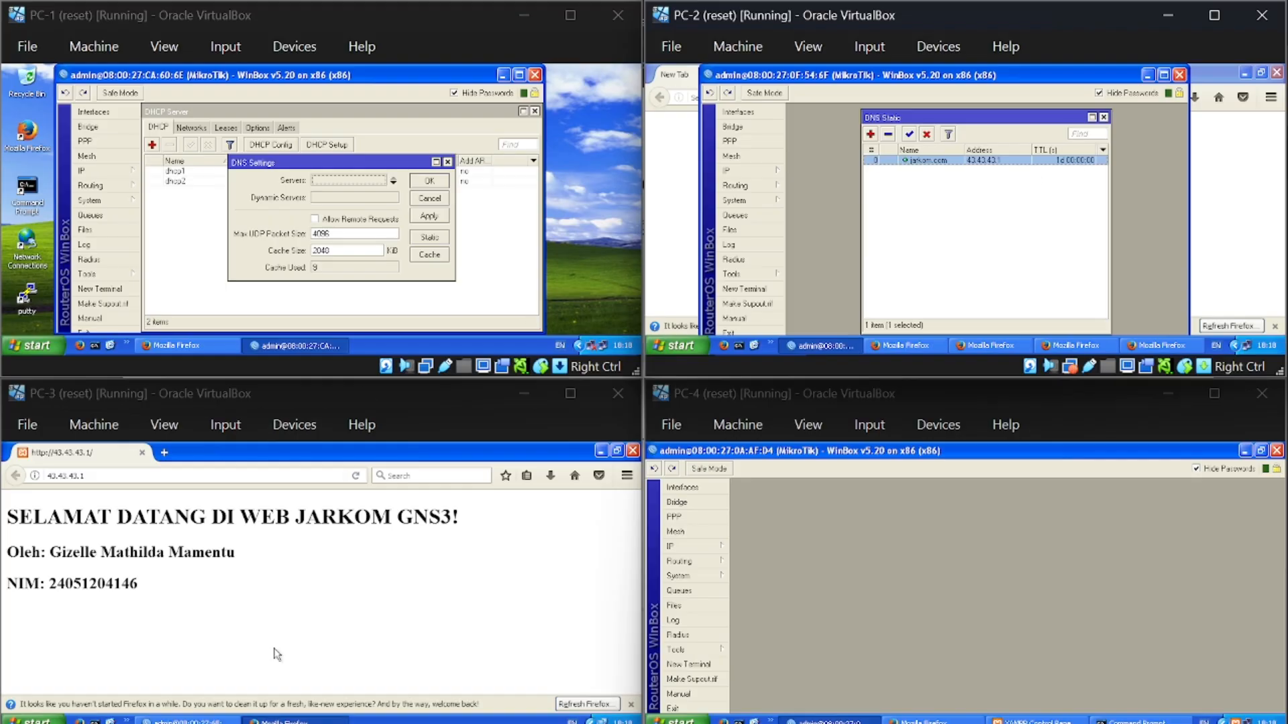
Minimize the browser on PC-3 and open the static DNS list in its WinBox session.
click(594, 452)
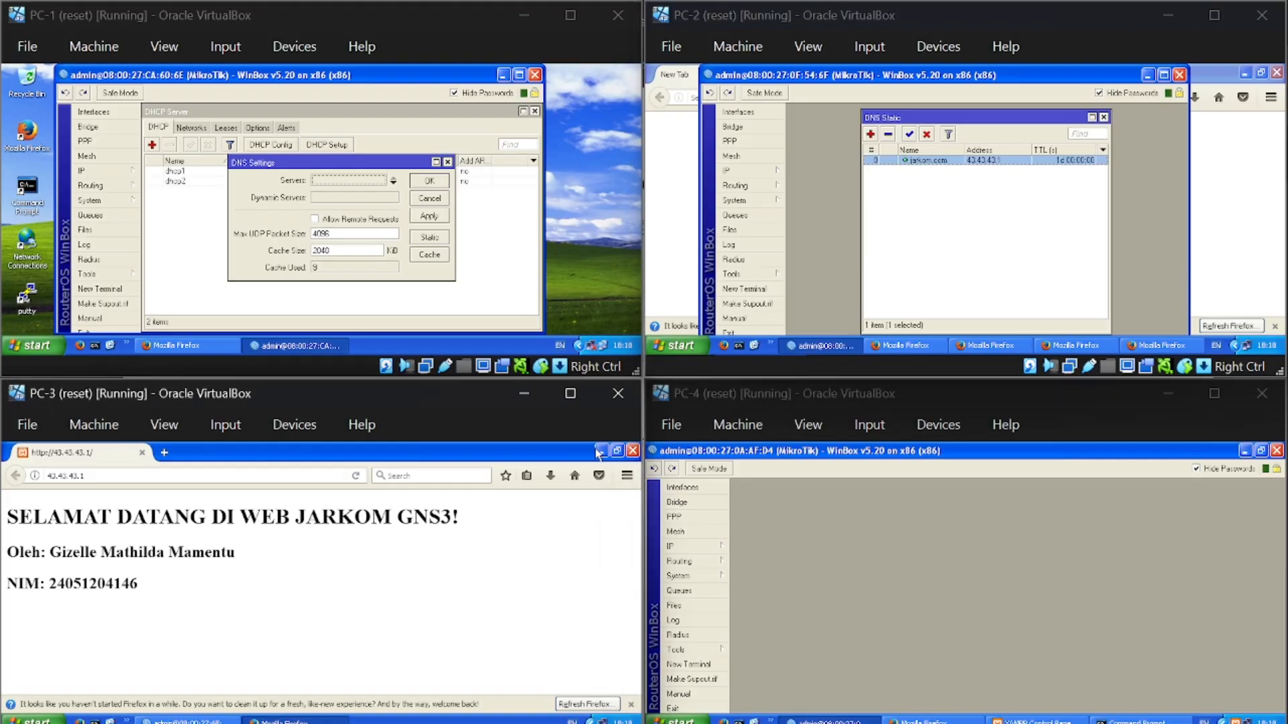
click(600, 453)
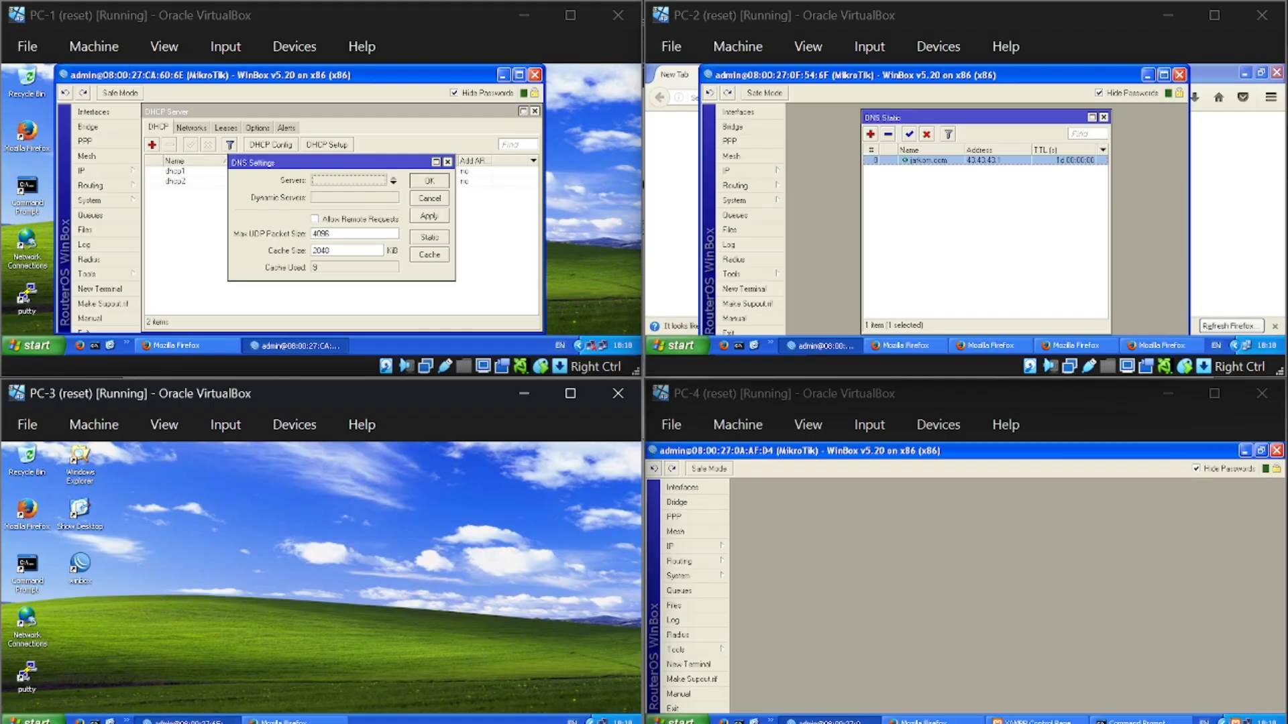
click(185, 721)
click(122, 548)
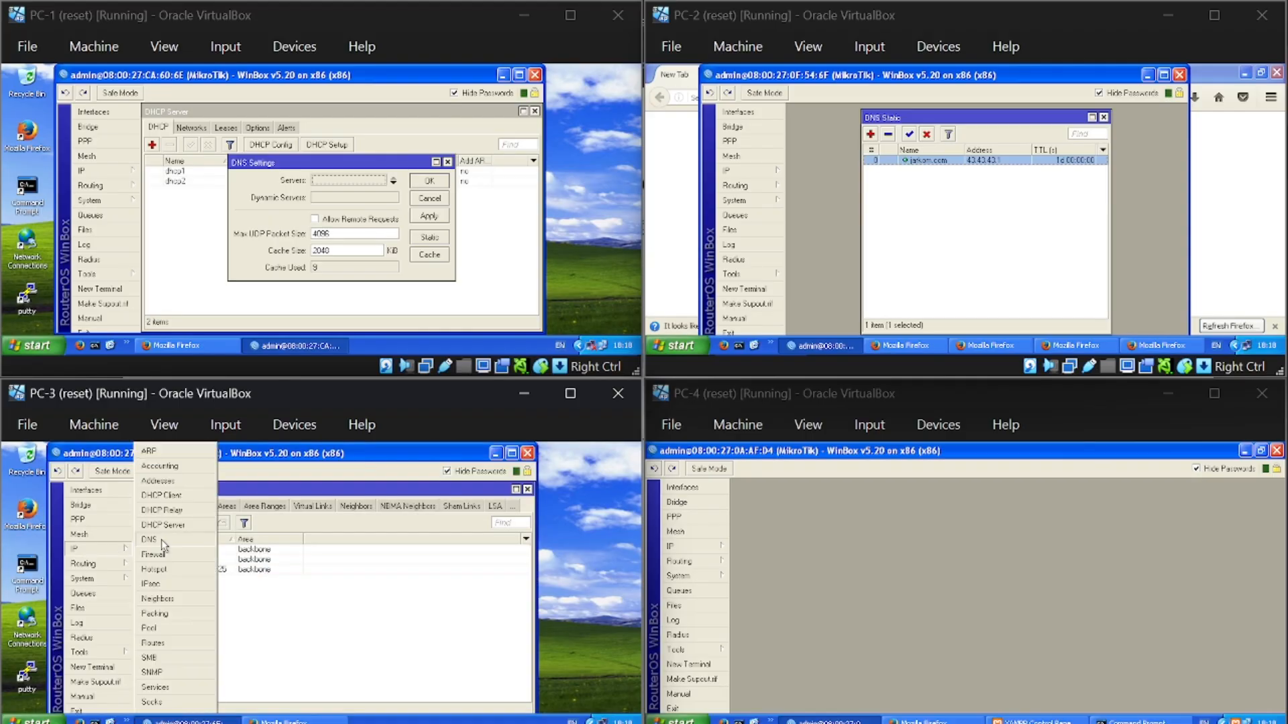
click(163, 542)
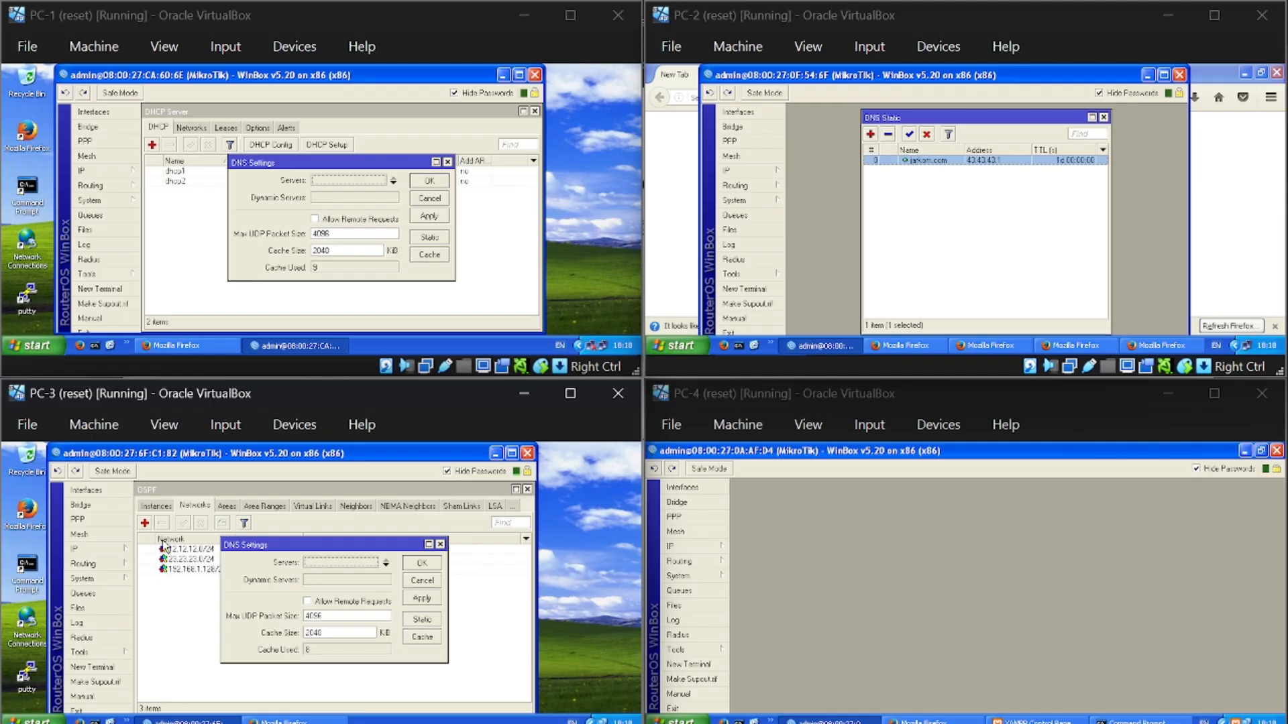
click(422, 619)
Add a static DNS entry on PC-3's router with the name jarkom.com and the address 43.43.43.1.
click(218, 512)
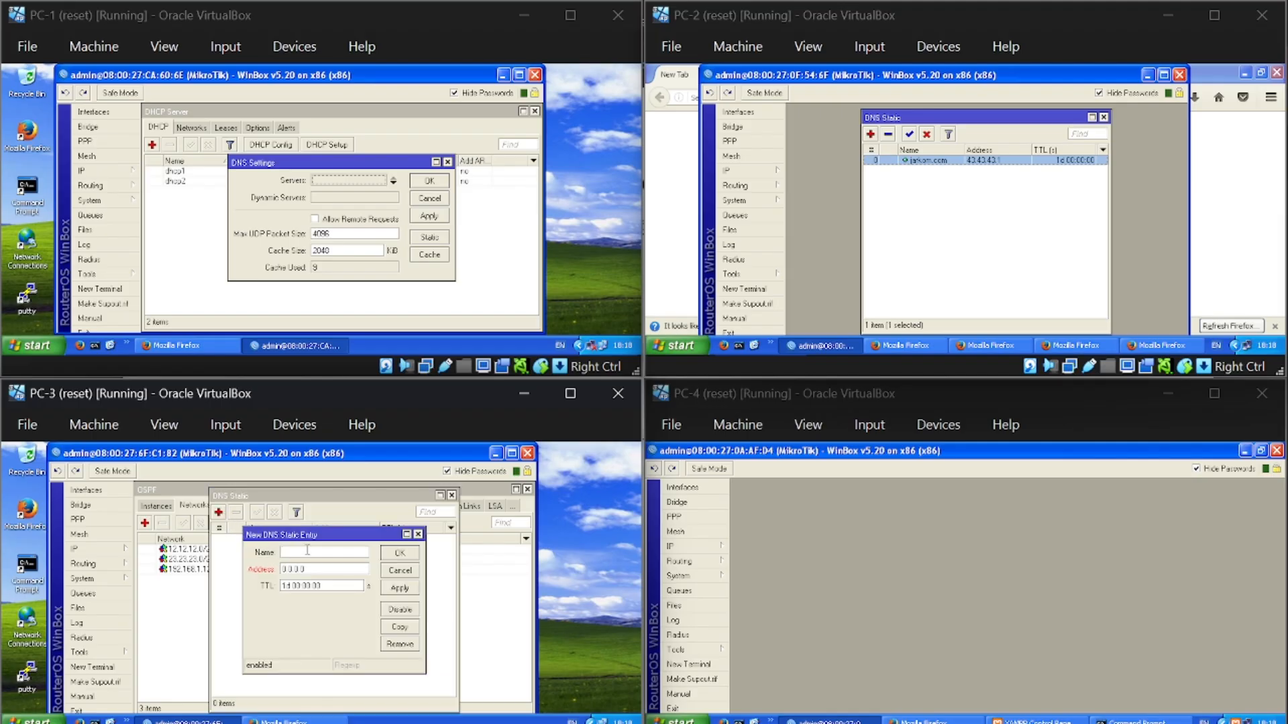
text(atlom)
click(314, 566)
text(43.43.43.1)
click(401, 554)
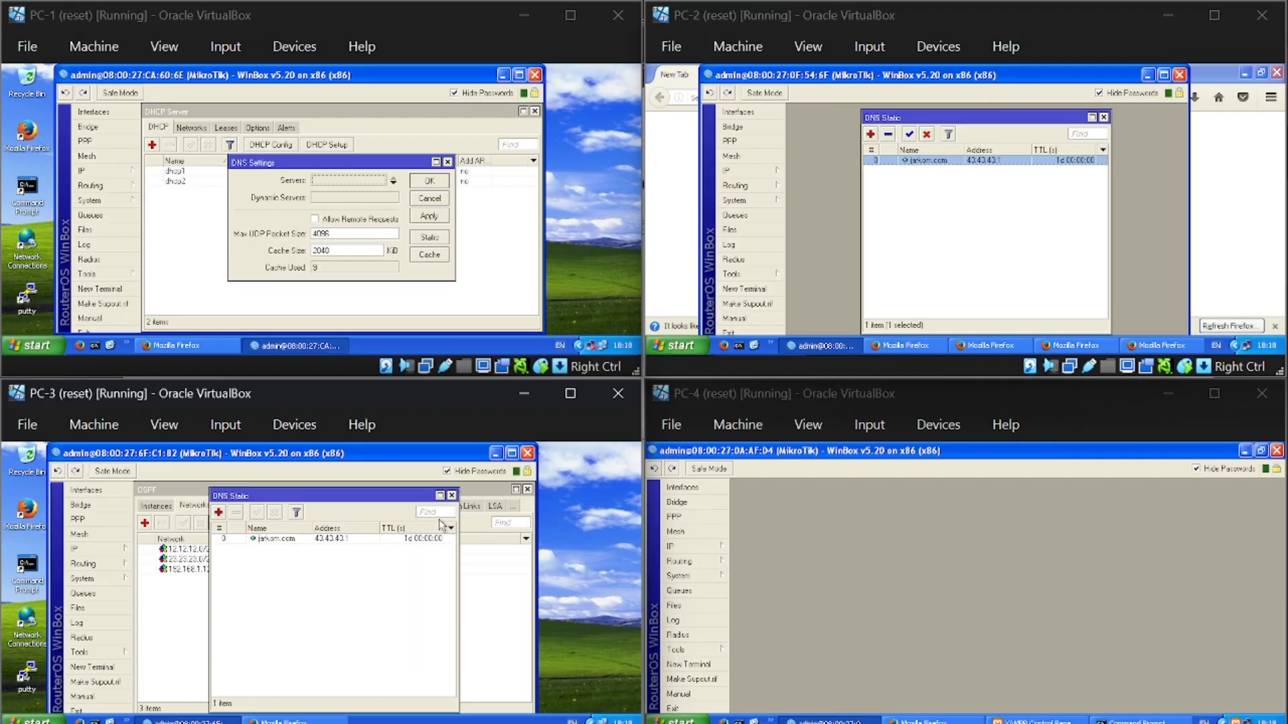
Close PC-3's static DNS list, accept its DNS settings, and close the WinBox sessions on PC-3, PC-1 and PC-2.
click(452, 495)
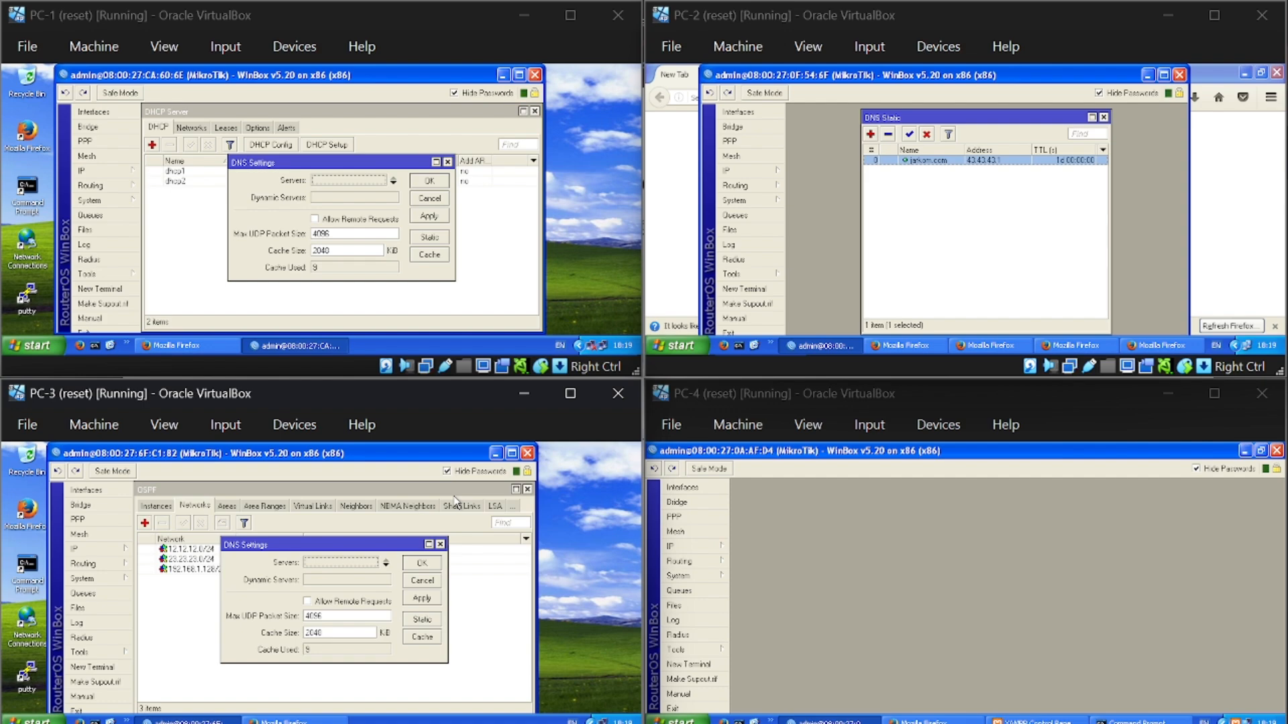
click(425, 564)
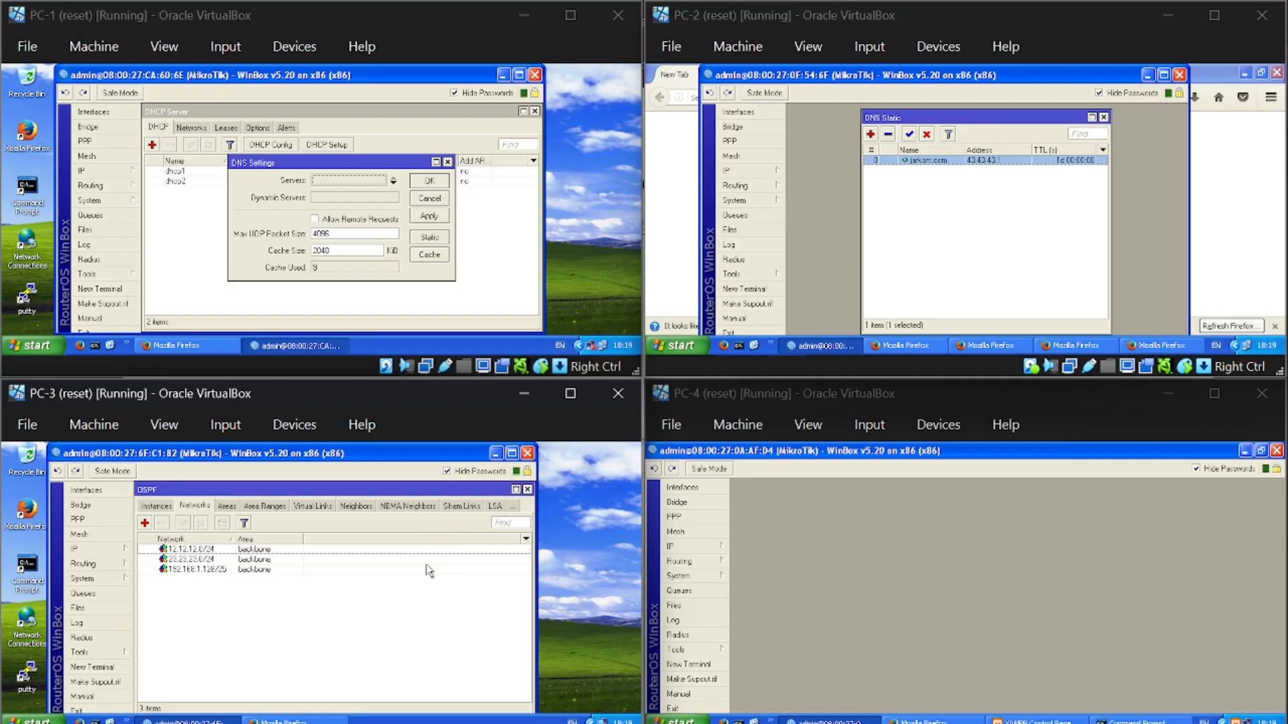
click(528, 458)
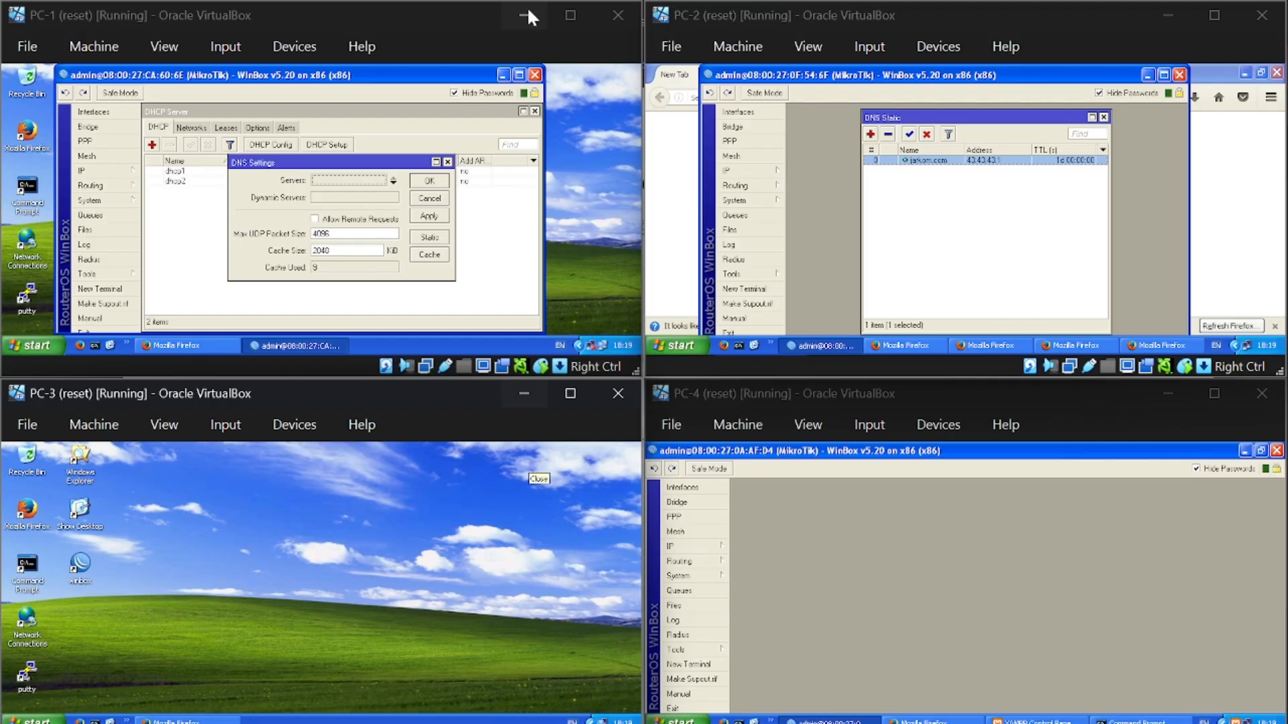
click(535, 74)
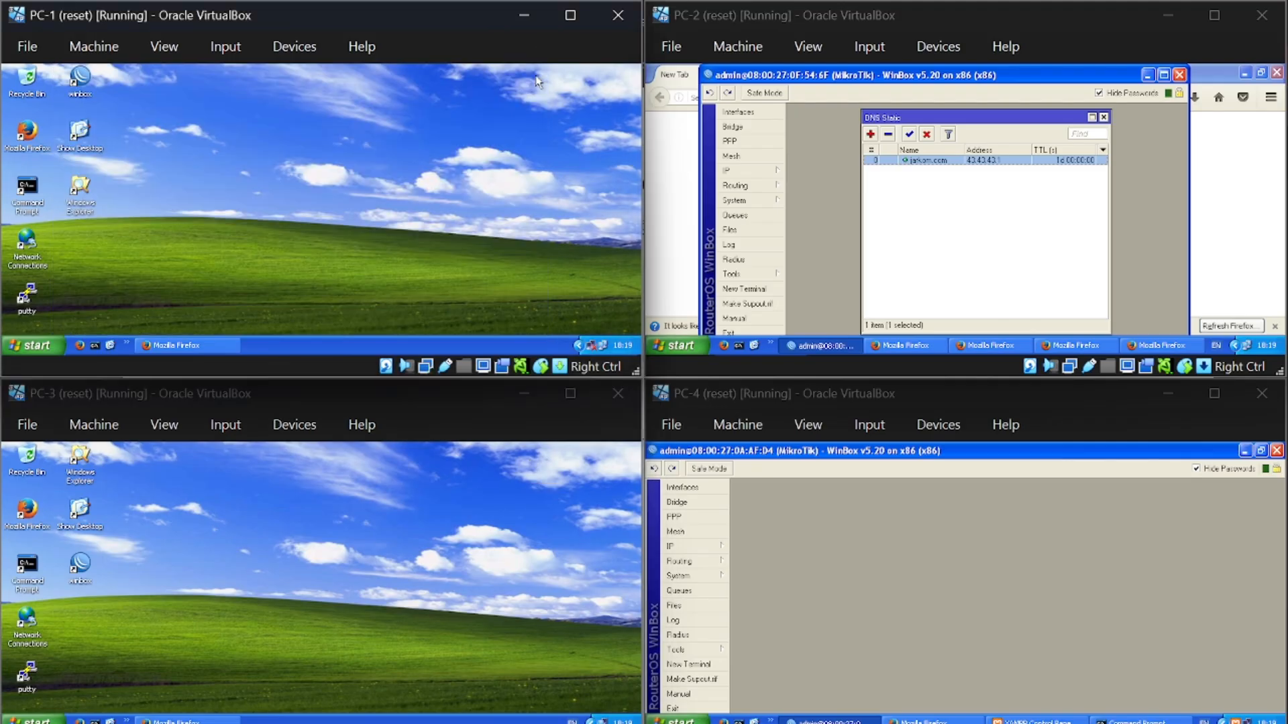
click(1179, 75)
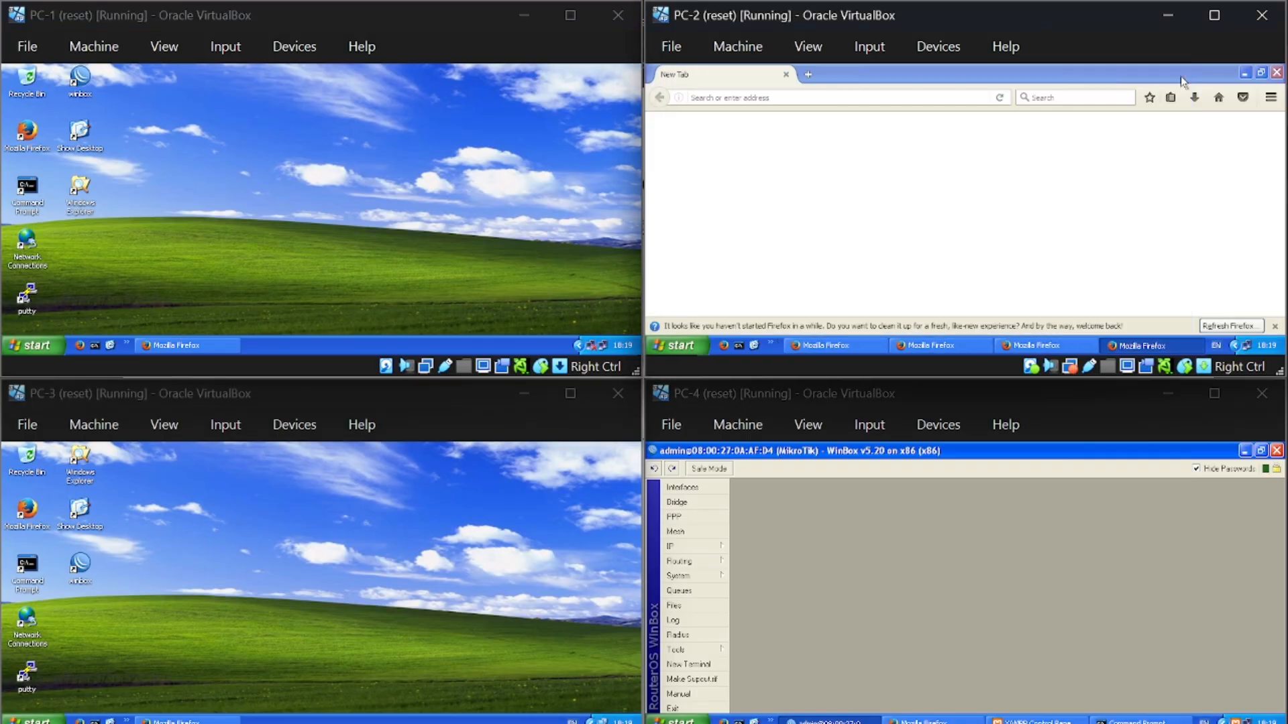
Close all the remaining Firefox windows on PC-2 and PC-1.
click(1277, 72)
click(1276, 73)
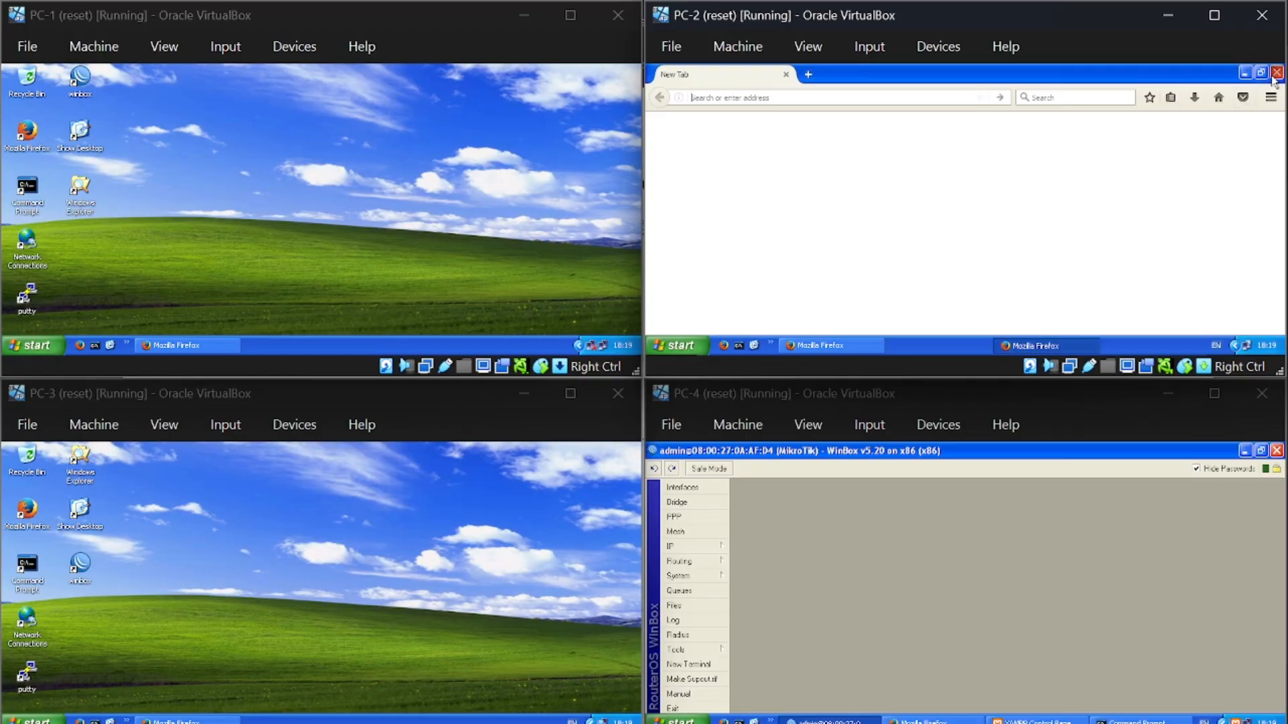
click(1275, 74)
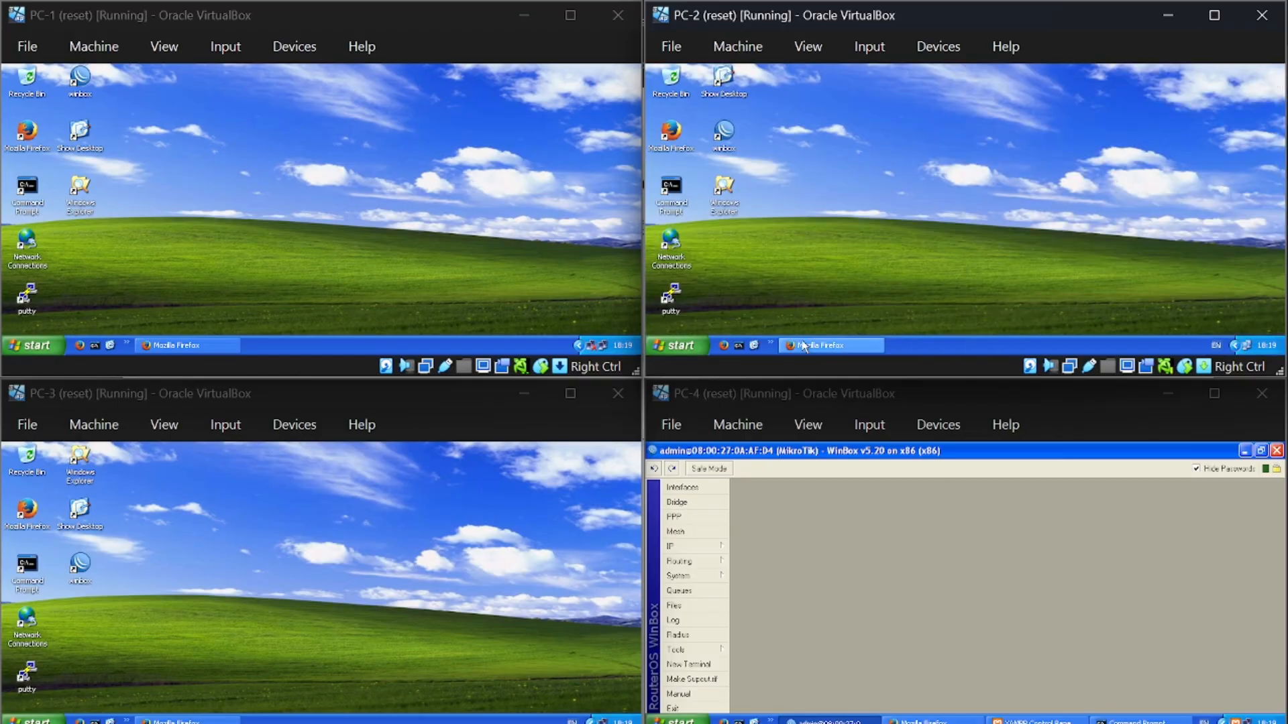
click(824, 346)
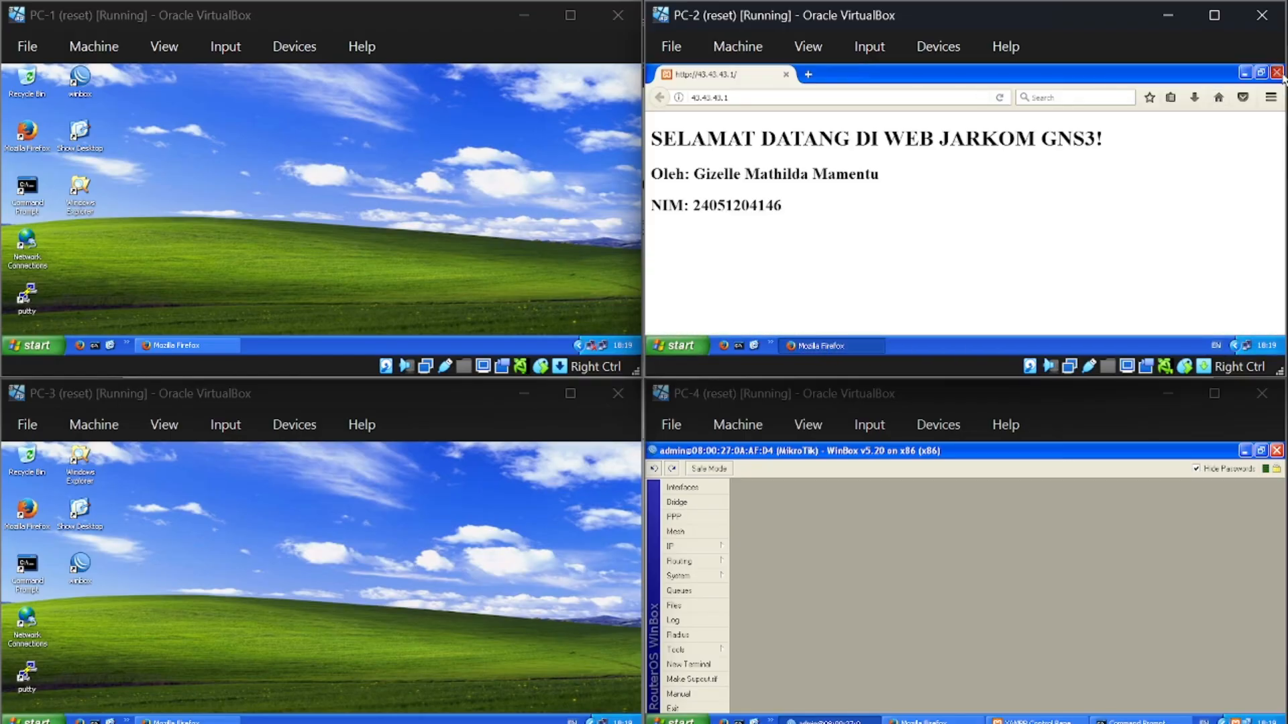
click(1276, 73)
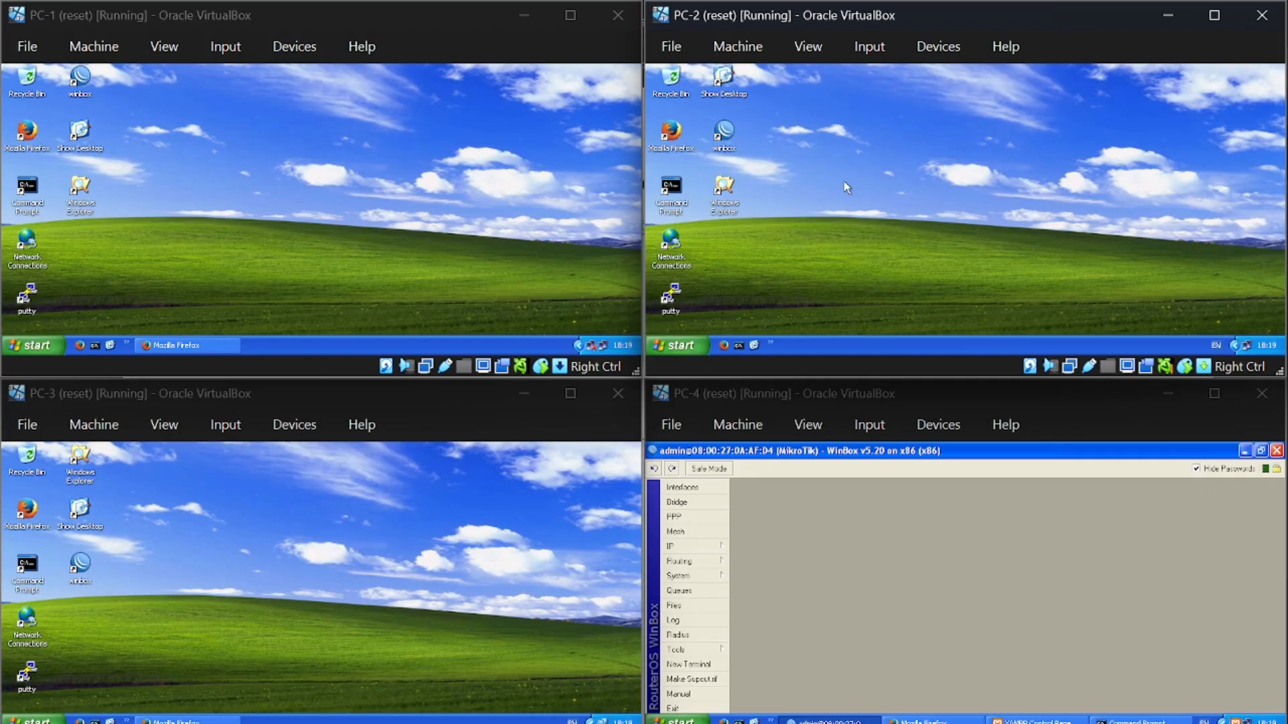
click(176, 345)
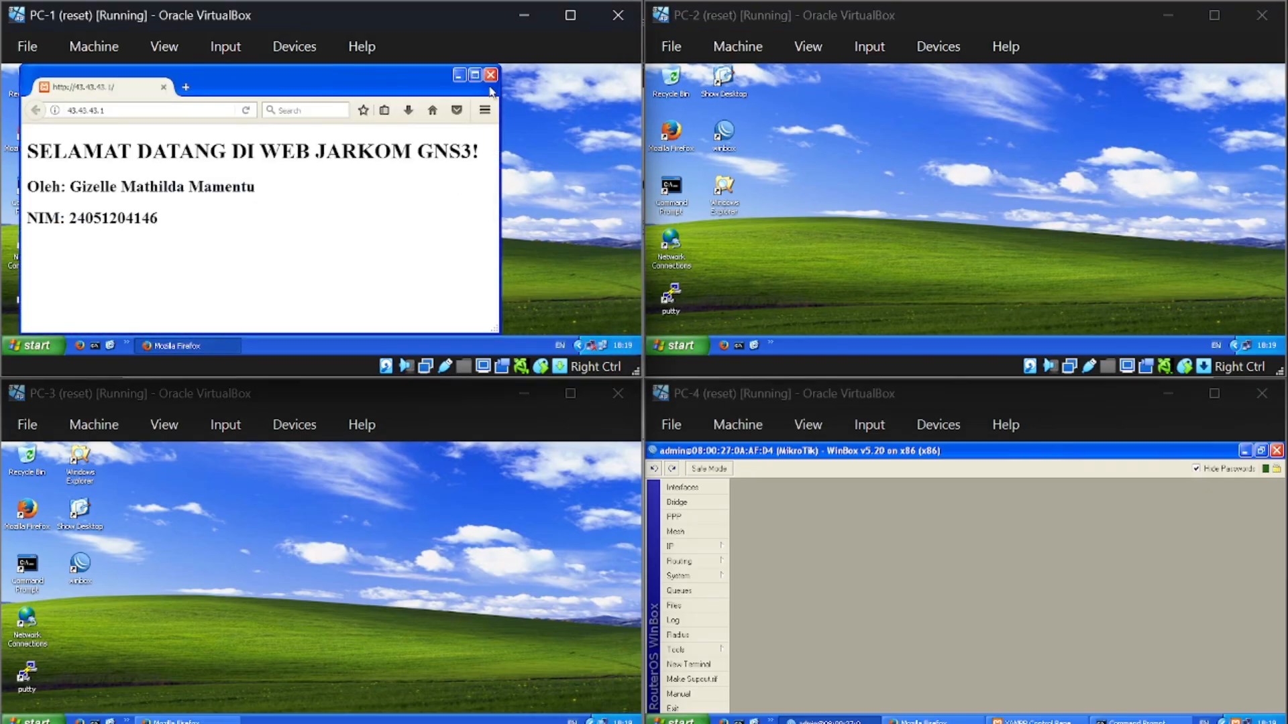
click(491, 75)
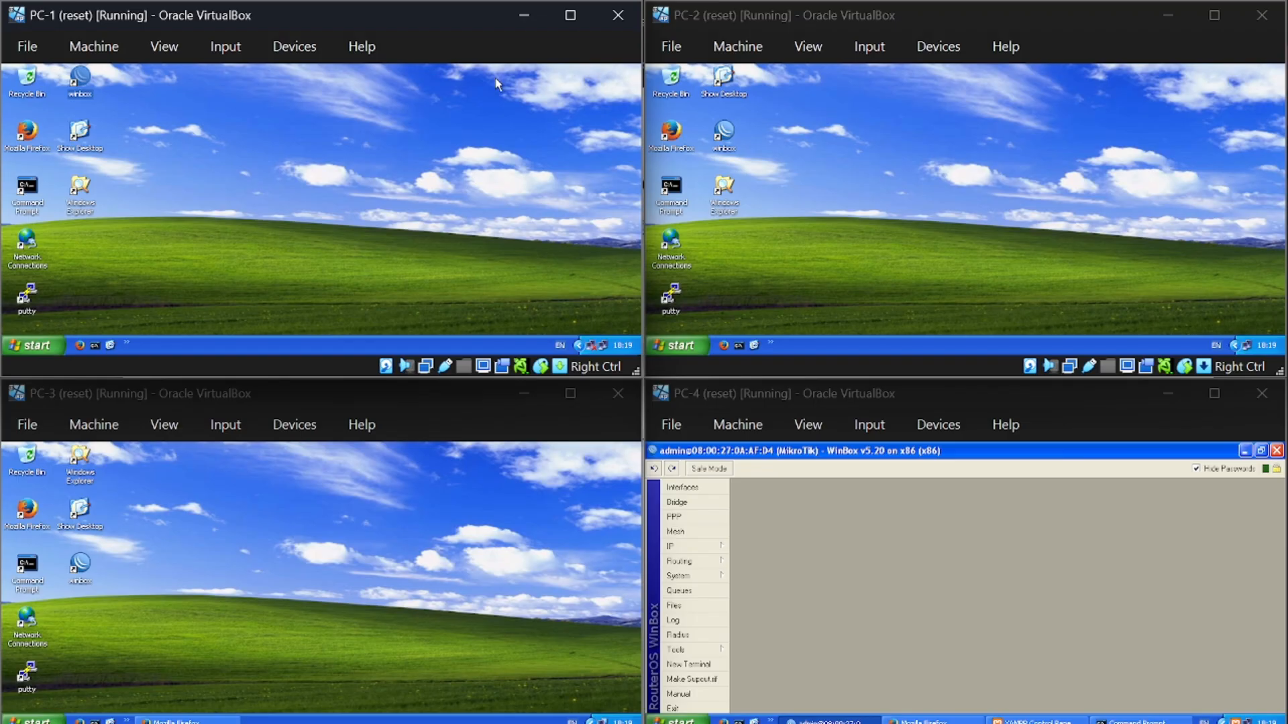
Switch to GNS3 and check the Ethernet interfaces in the Internet cloud's configuration, keeping its settings.
click(817, 597)
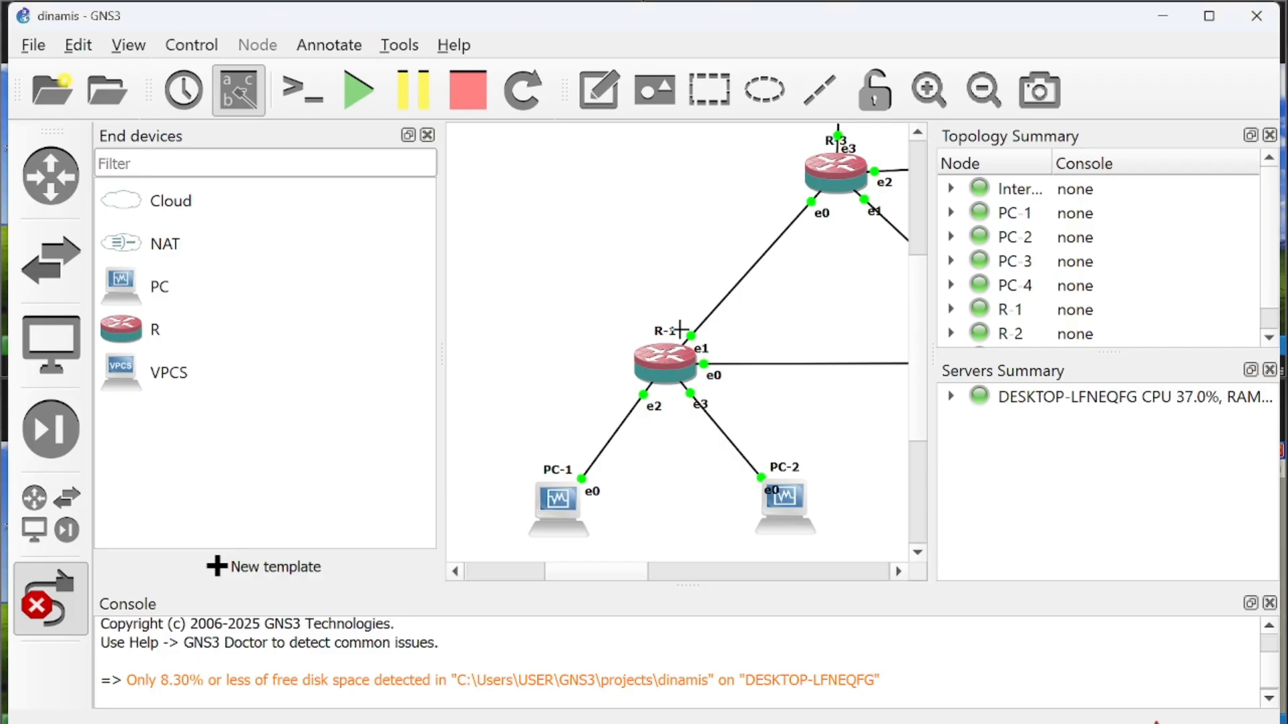
scroll(678, 328, down, 2)
scroll(704, 306, up, 3)
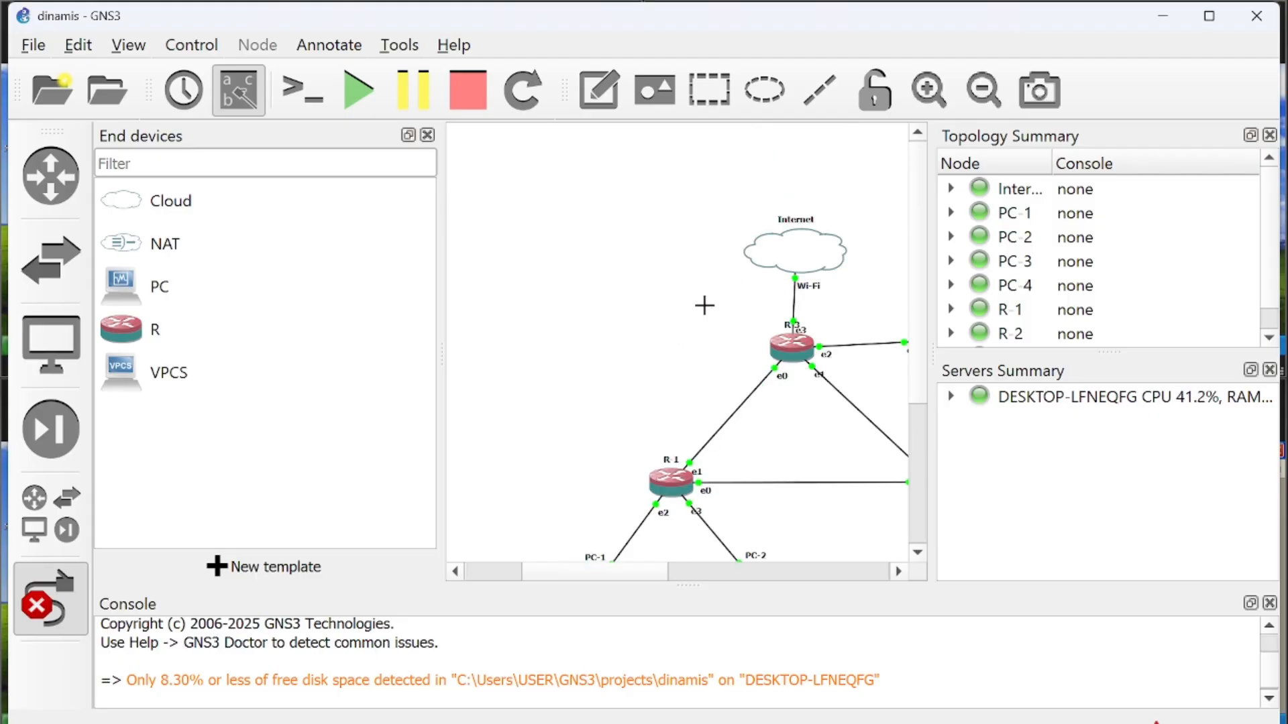
right_click(779, 249)
click(813, 266)
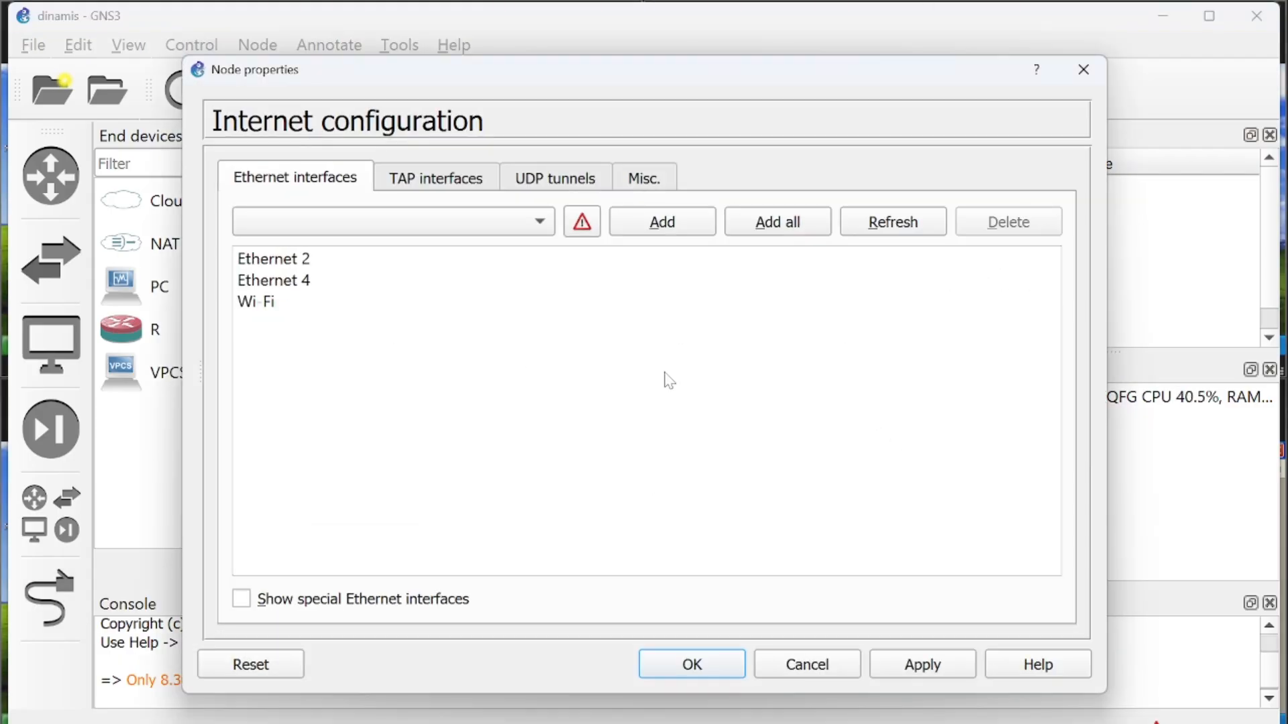
click(714, 665)
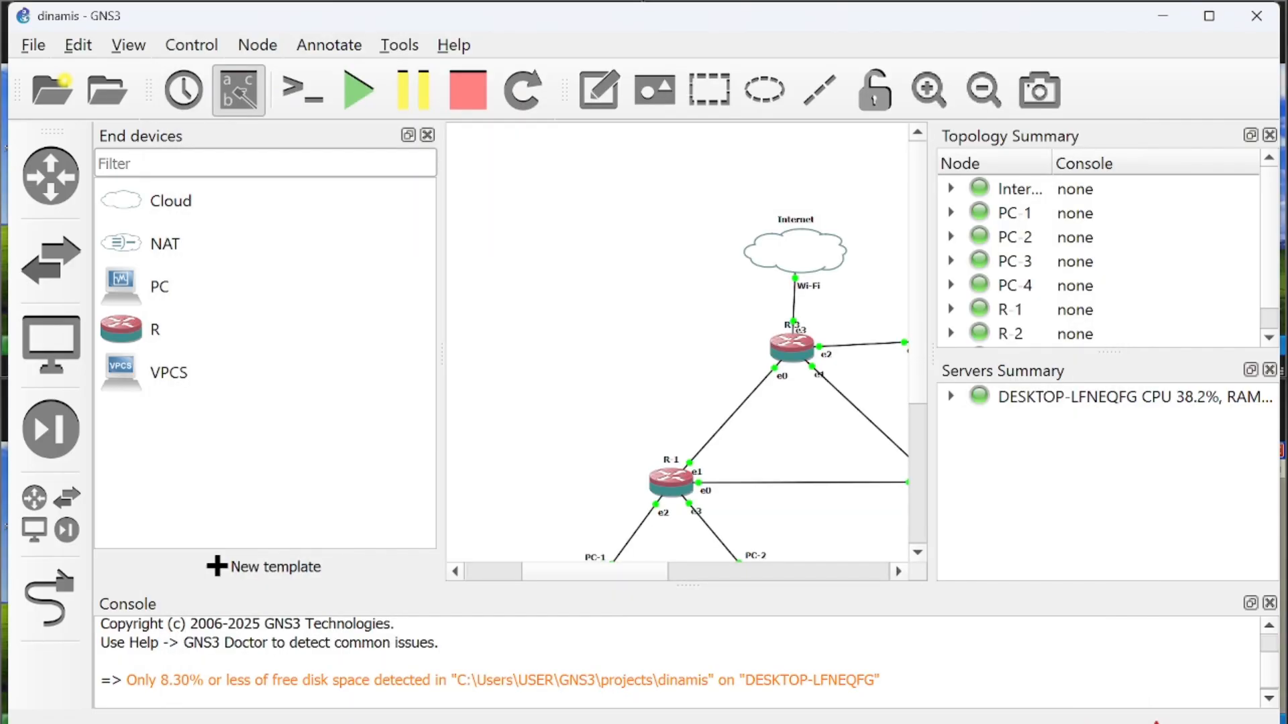
Compare R-3's link to the Internet cloud in the GNS3 topology with R-3's network adapters in VirtualBox Manager.
key(alt+Tab)
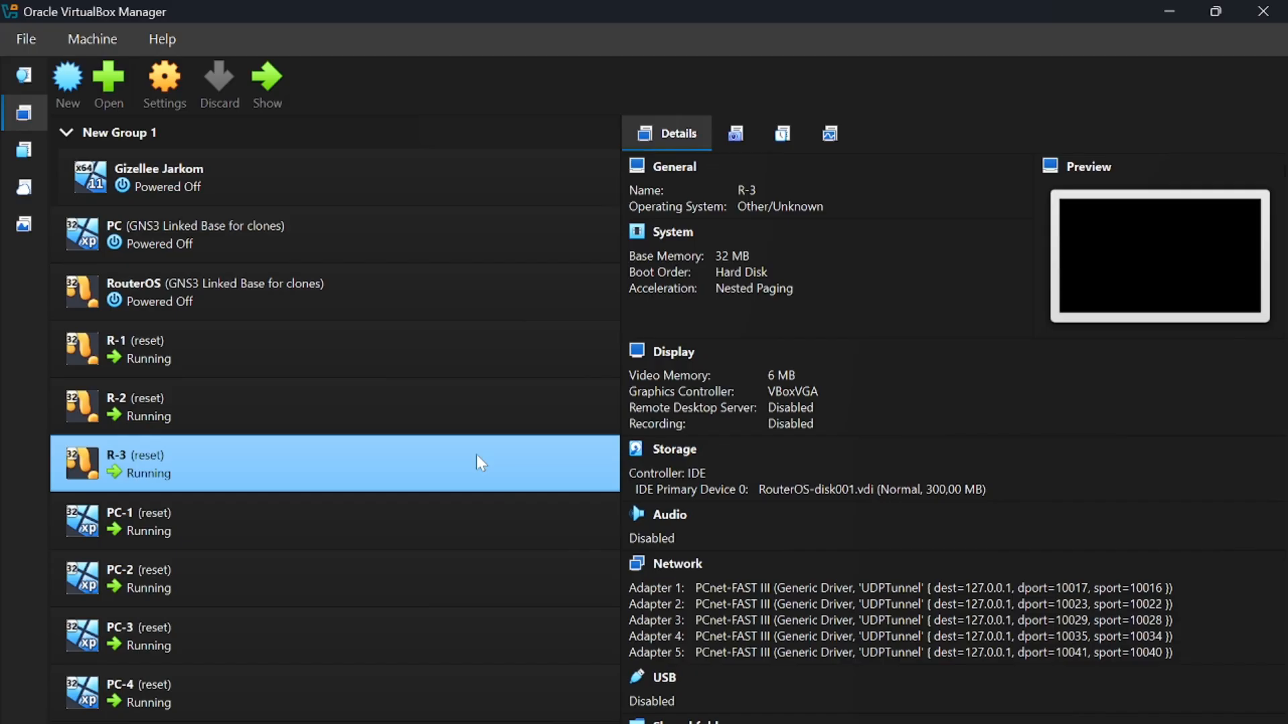
key(alt+Tab)
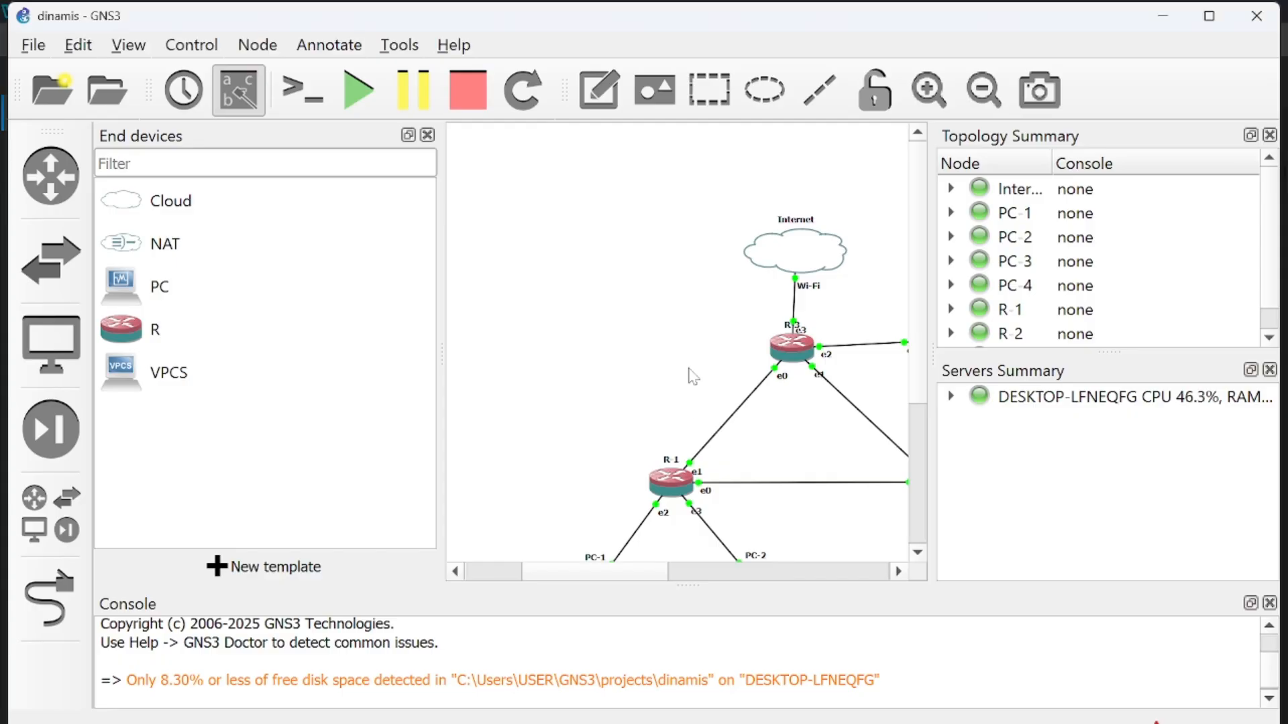
scroll(791, 348, up, 5)
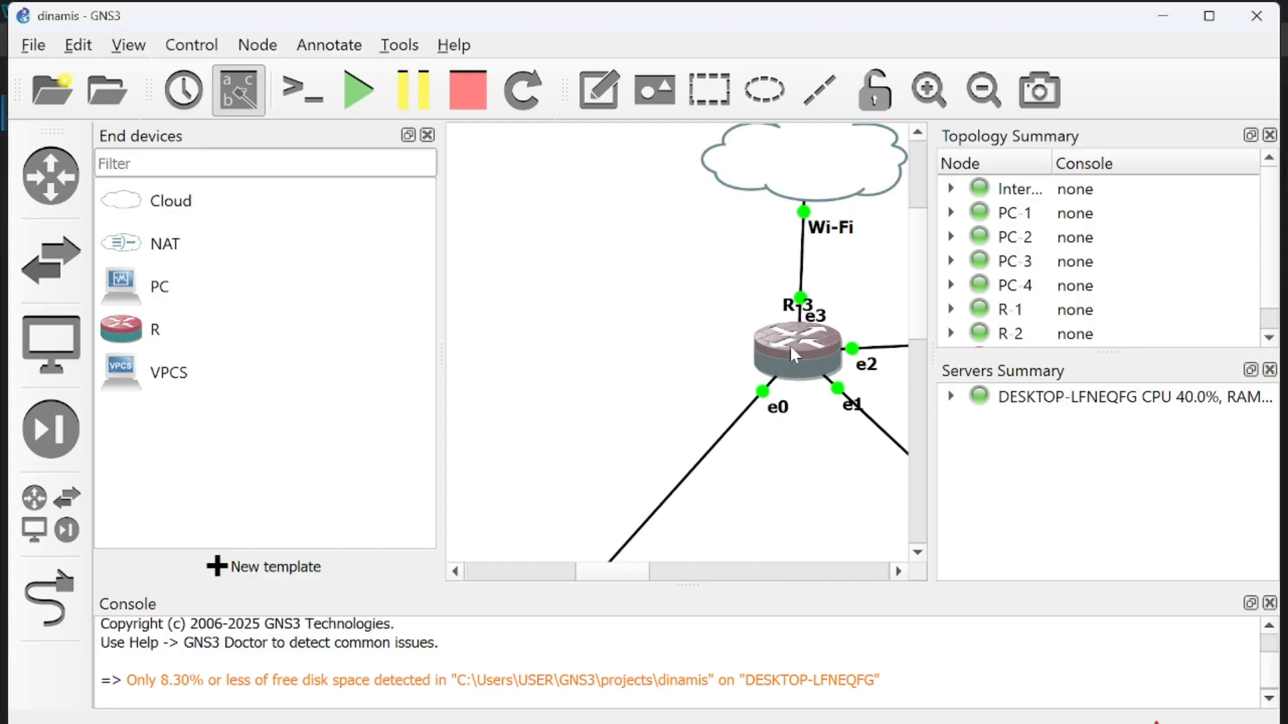
scroll(795, 315, down, 2)
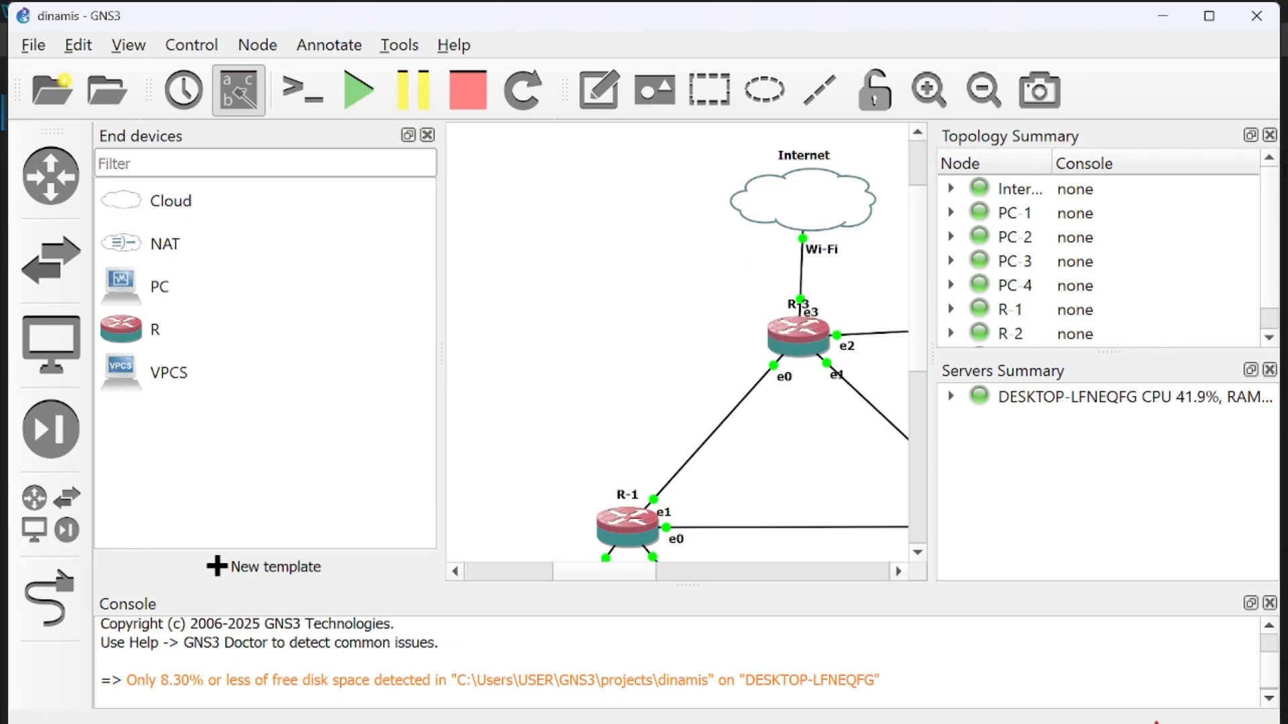
key(alt+Tab)
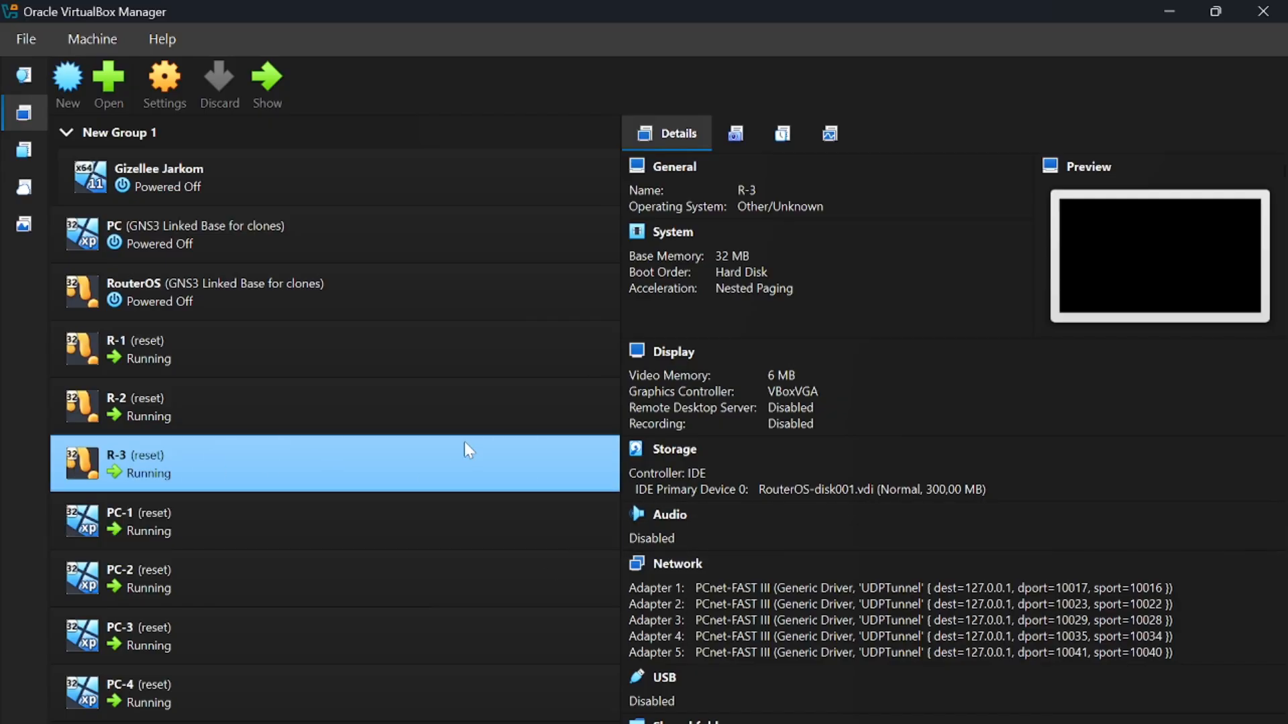
click(918, 634)
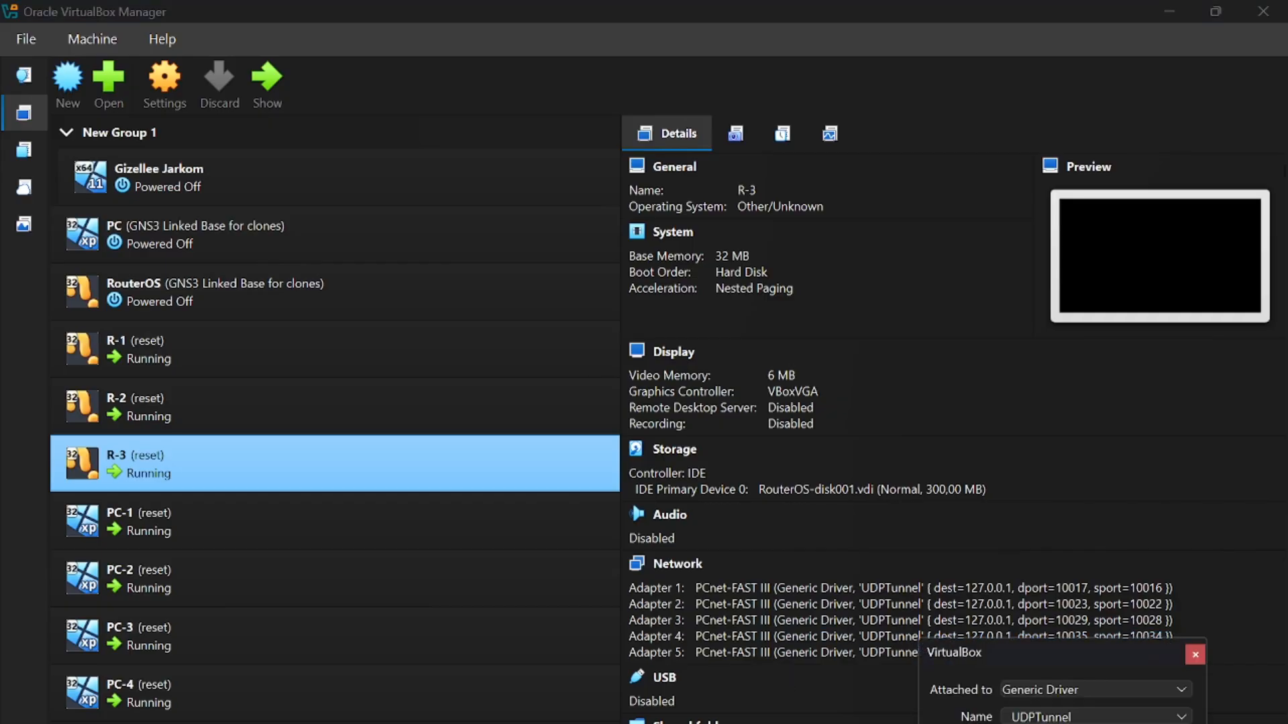
click(798, 671)
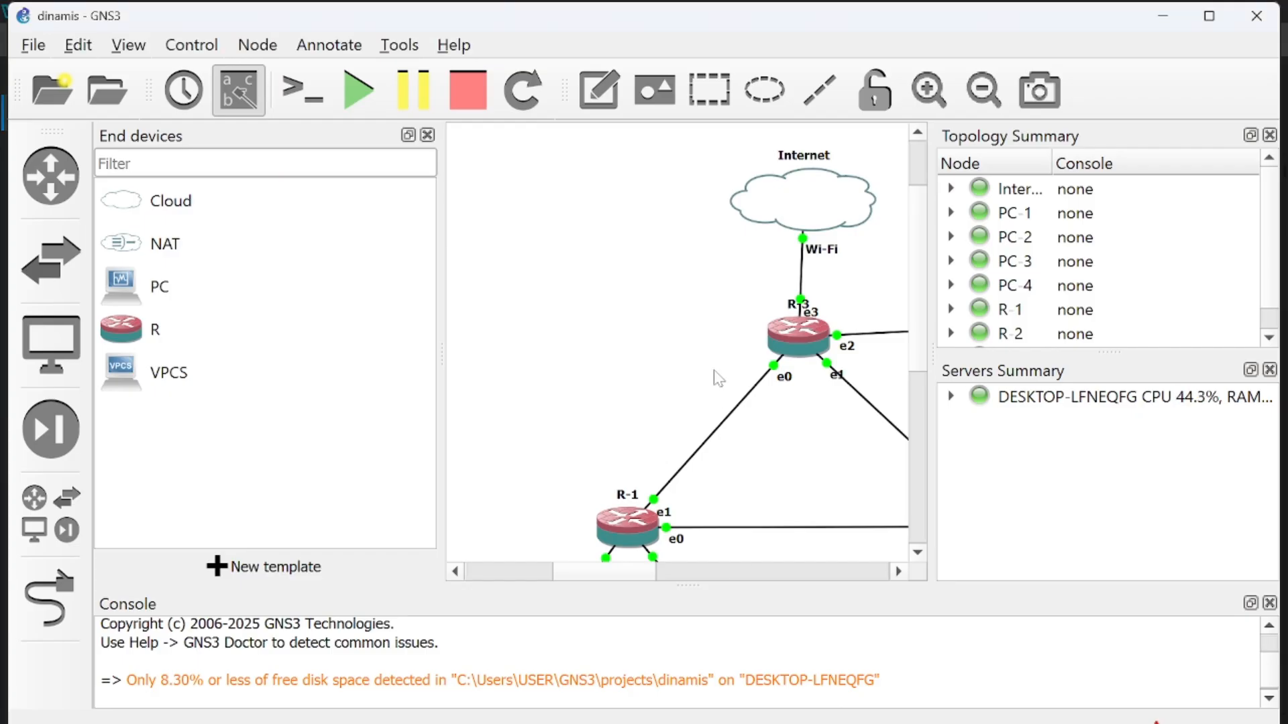
scroll(716, 378, down, 1)
scroll(674, 366, up, 5)
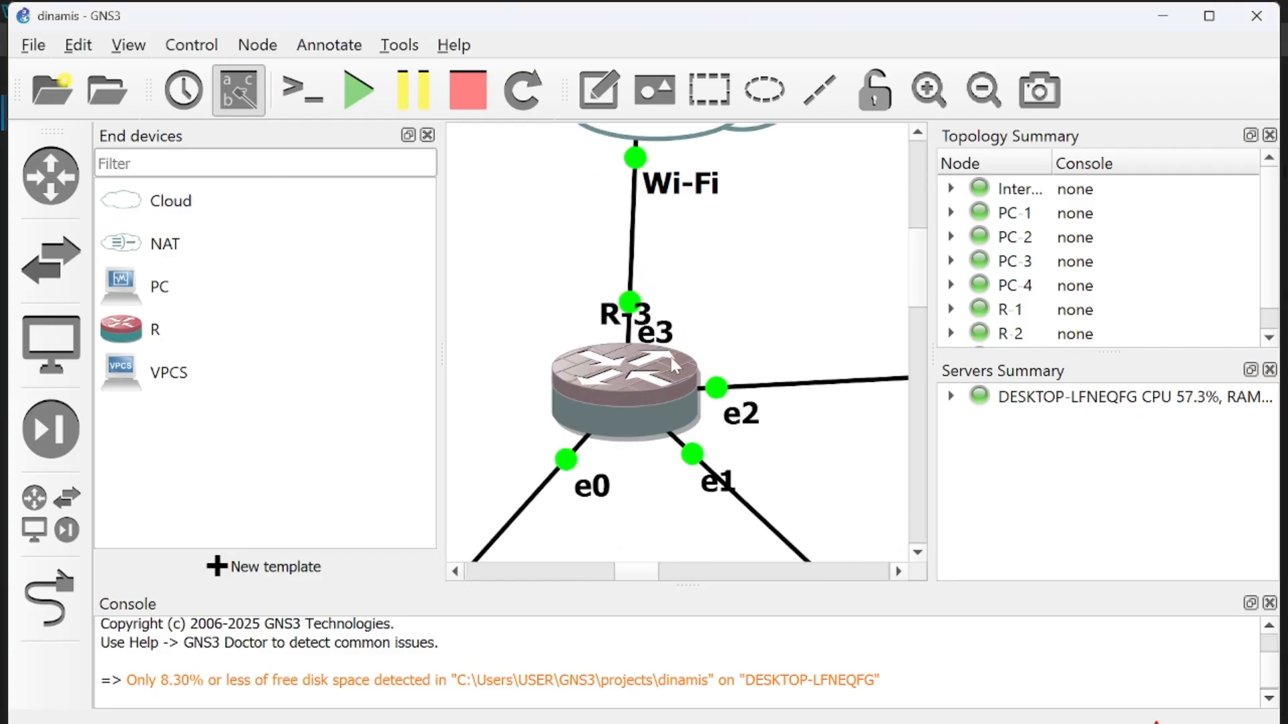
scroll(673, 366, down, 1)
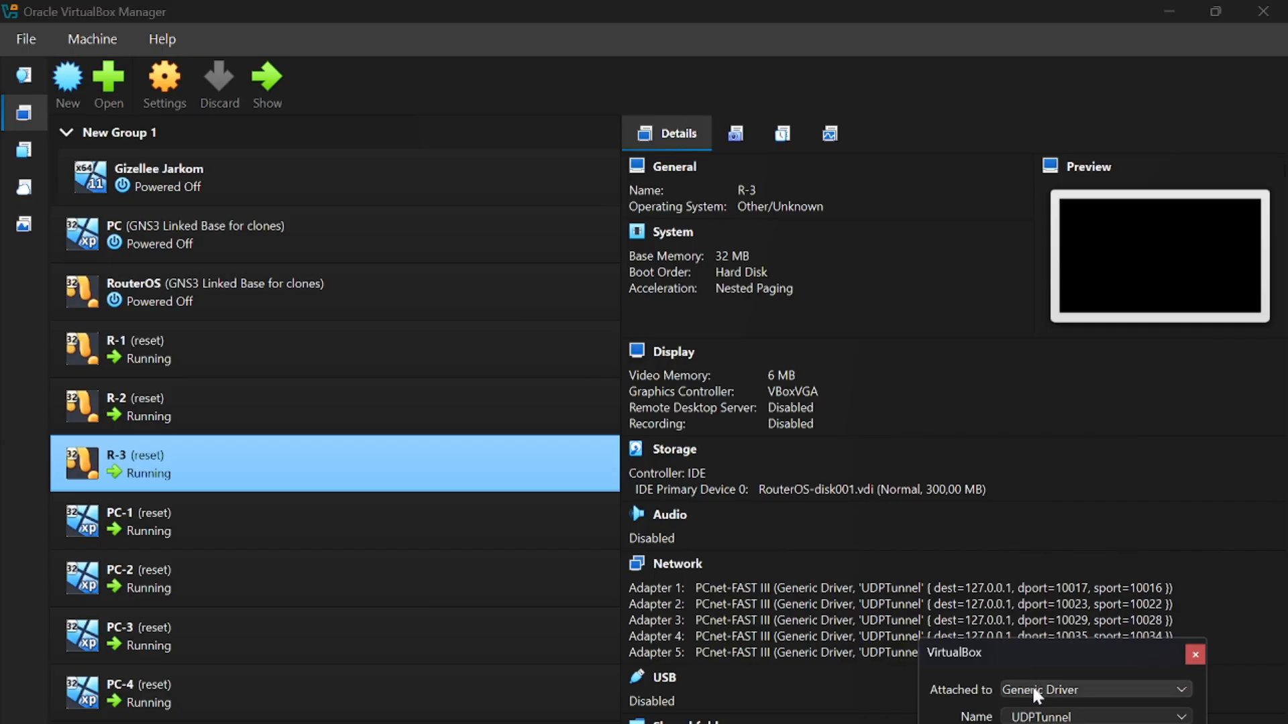
Attach R-3's Adapter 4 to a Bridged Adapter using Intel(R) Wi-Fi 6 AX201 160MHz, and dismiss the application error.
click(1195, 654)
click(1017, 639)
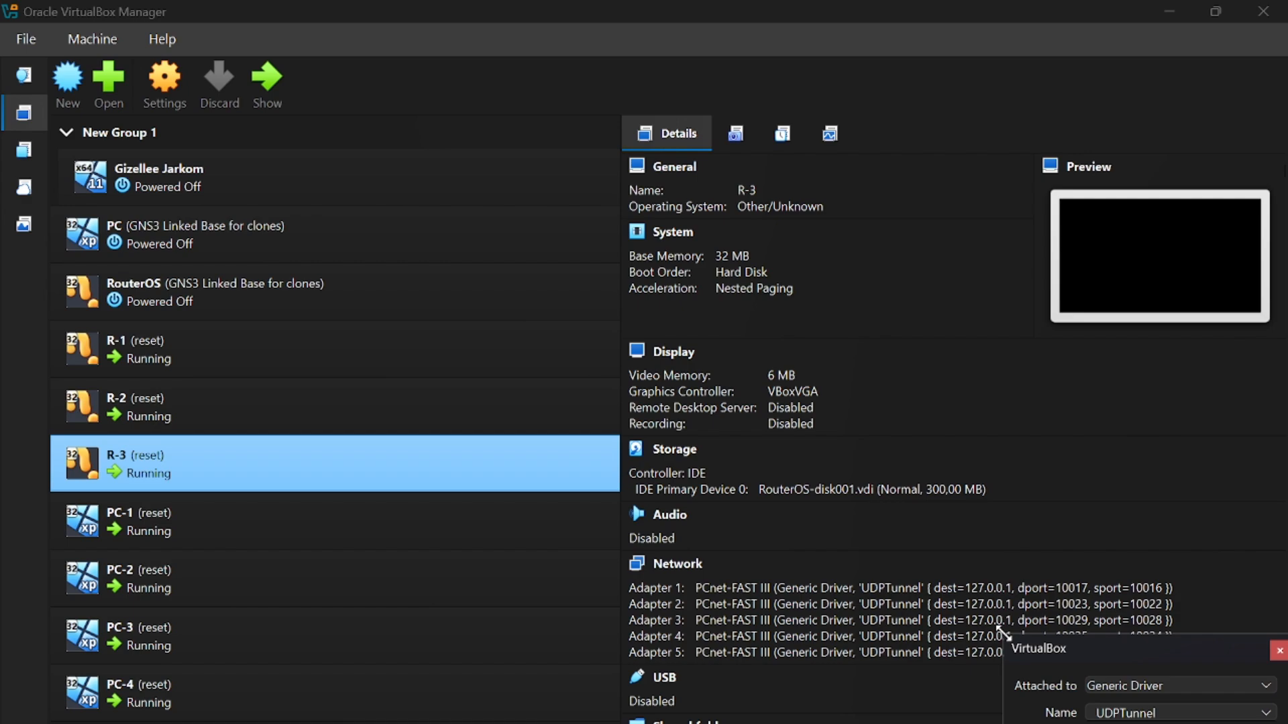
click(1118, 687)
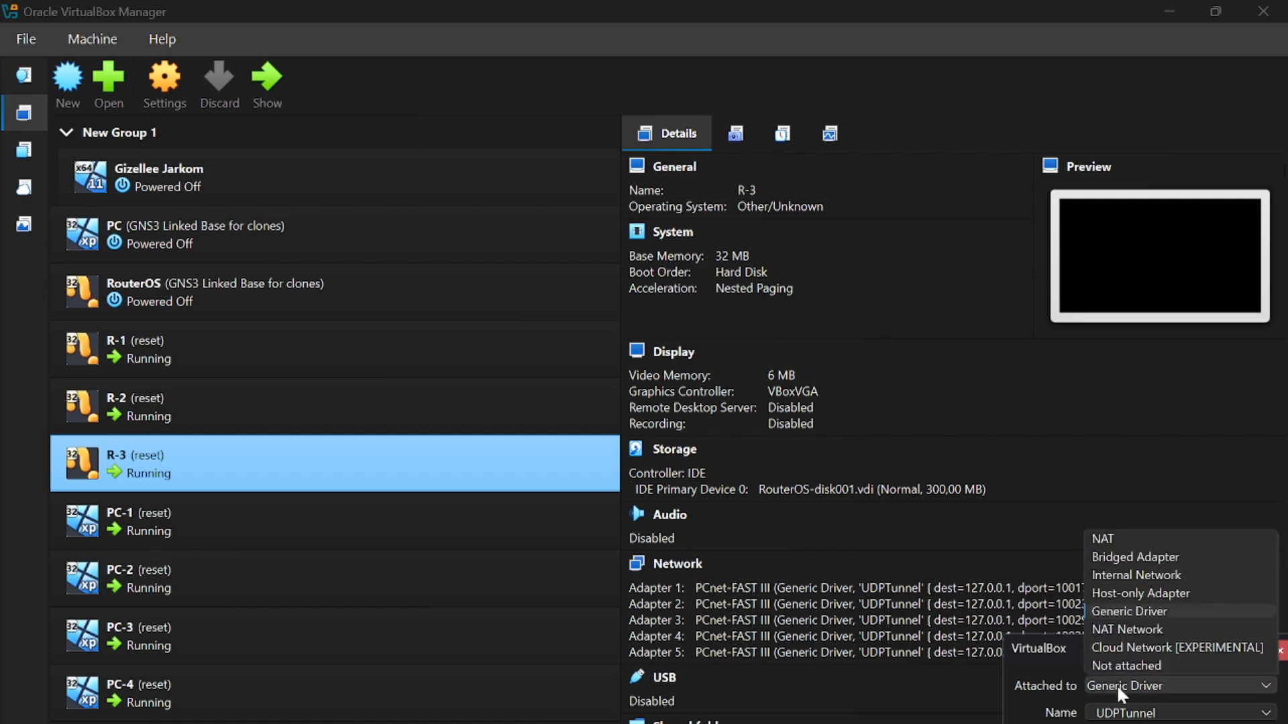
click(1165, 559)
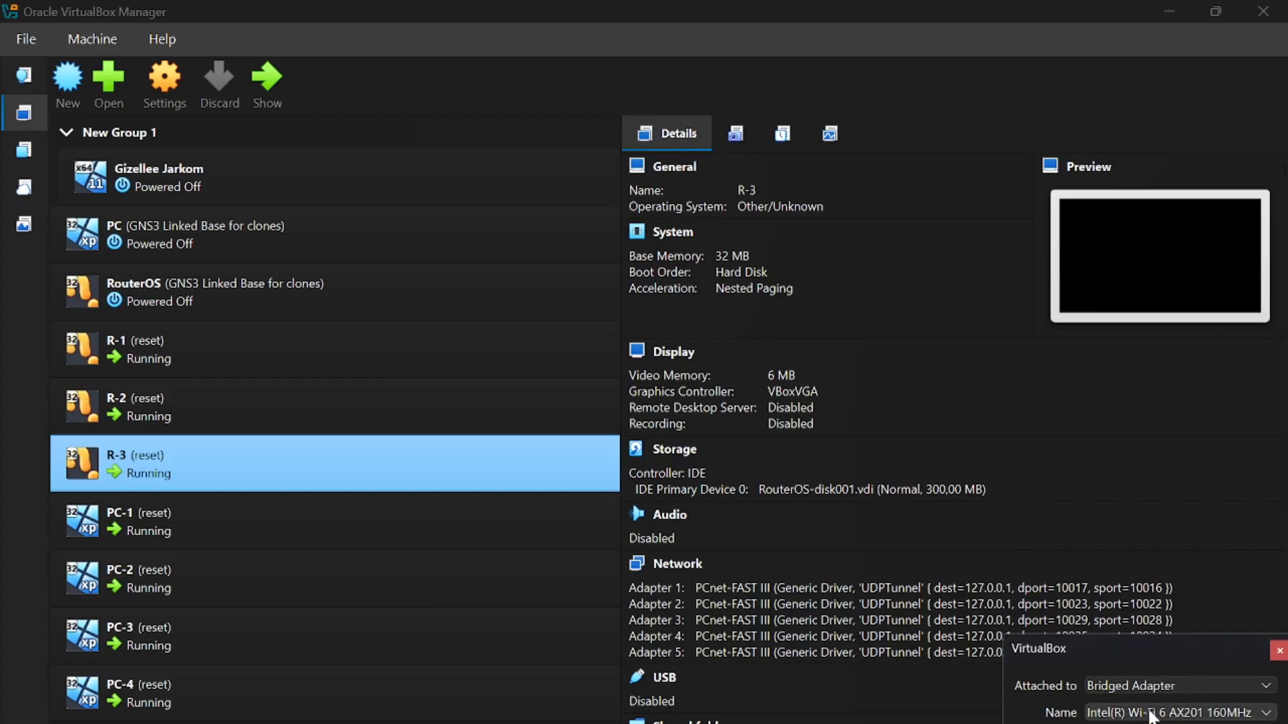
click(1127, 723)
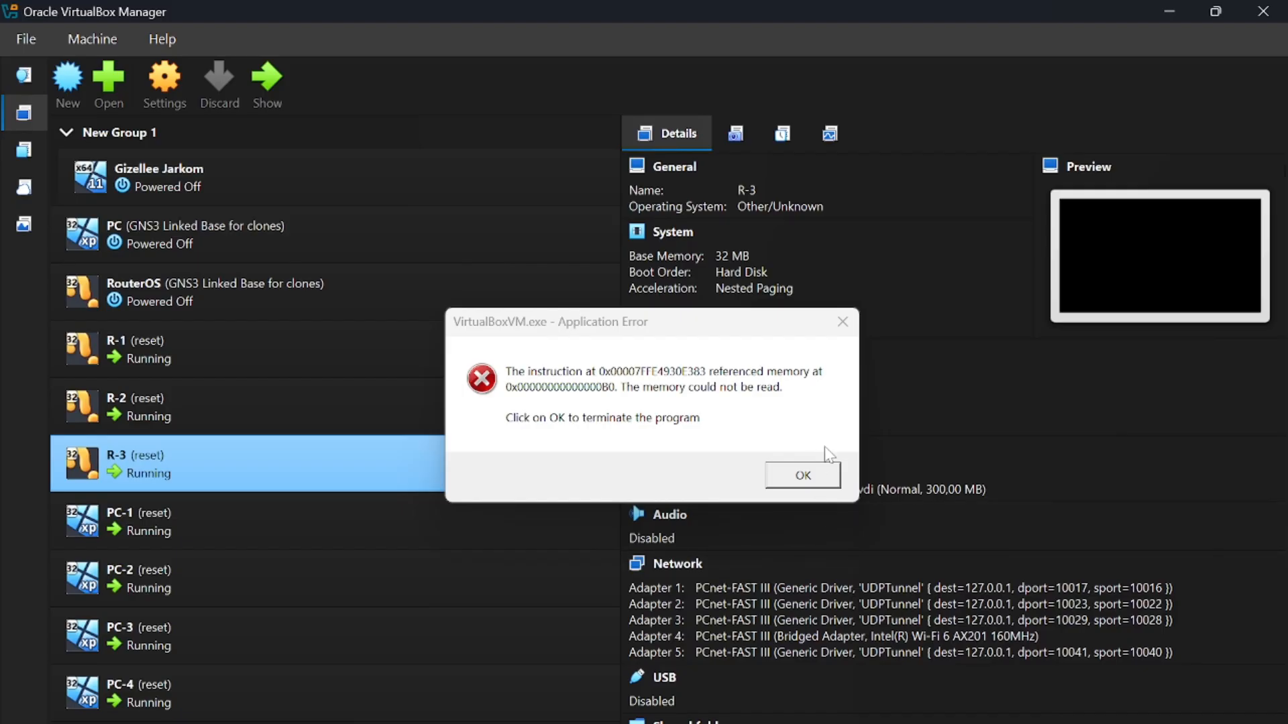
click(818, 477)
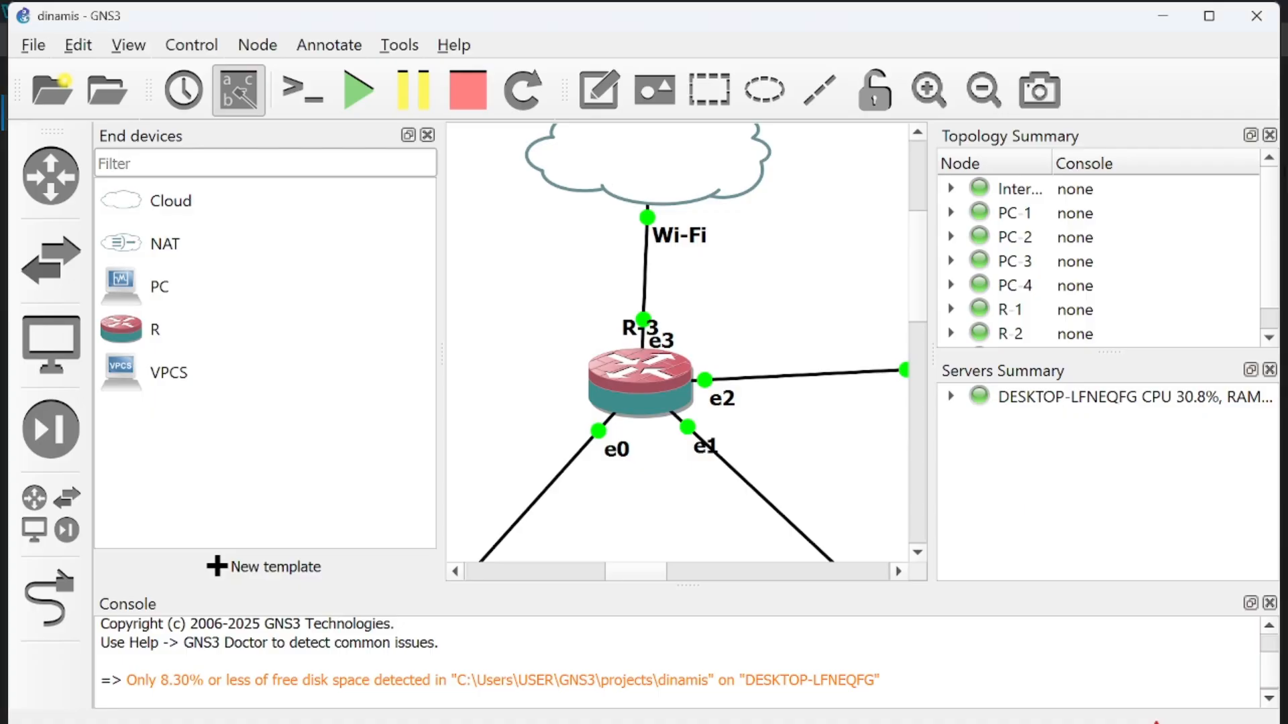
Switch to the virtual PC windows, try to open the DHCP client list in PC-4's WinBox, and dismiss the error.
mouse_move(963, 688)
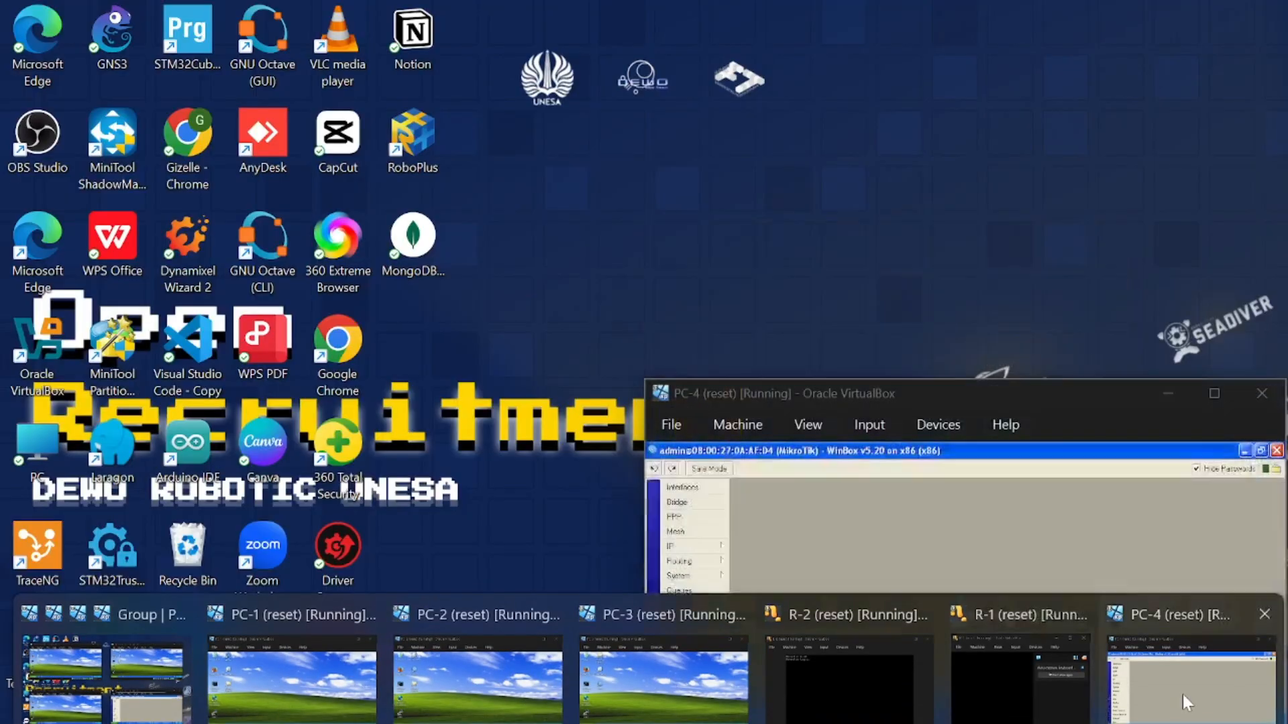
click(1184, 702)
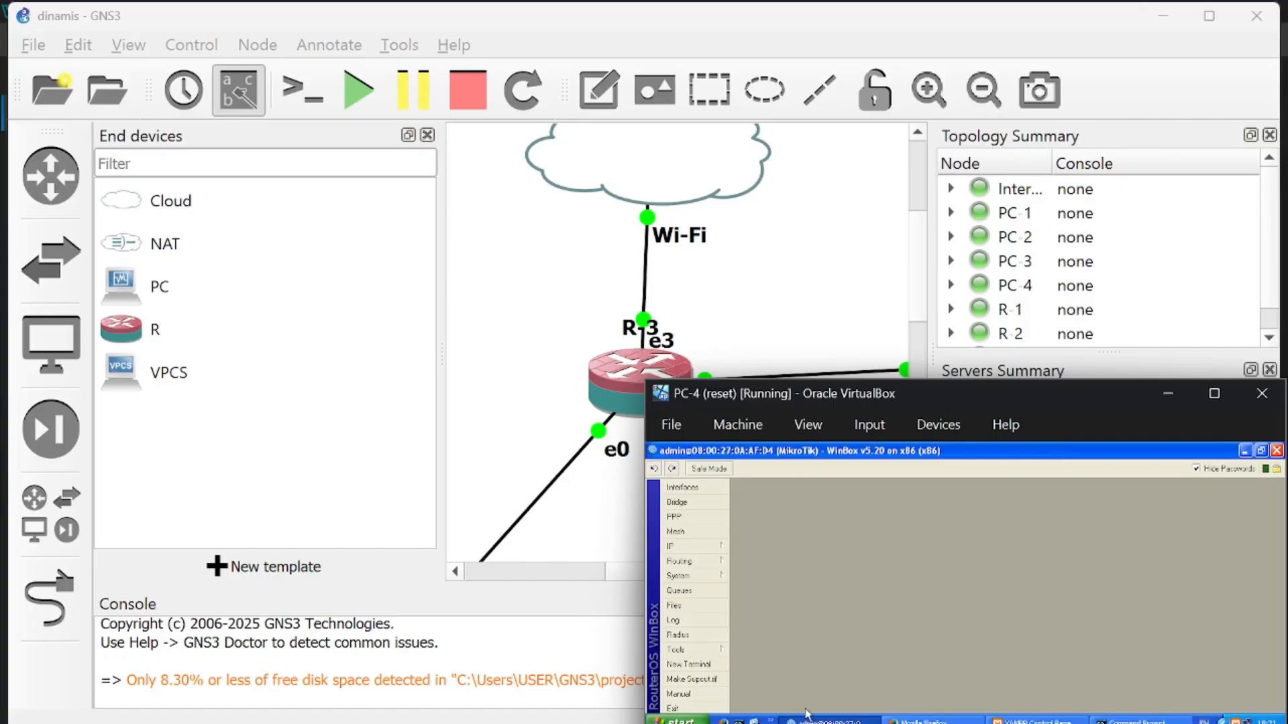
mouse_move(808, 721)
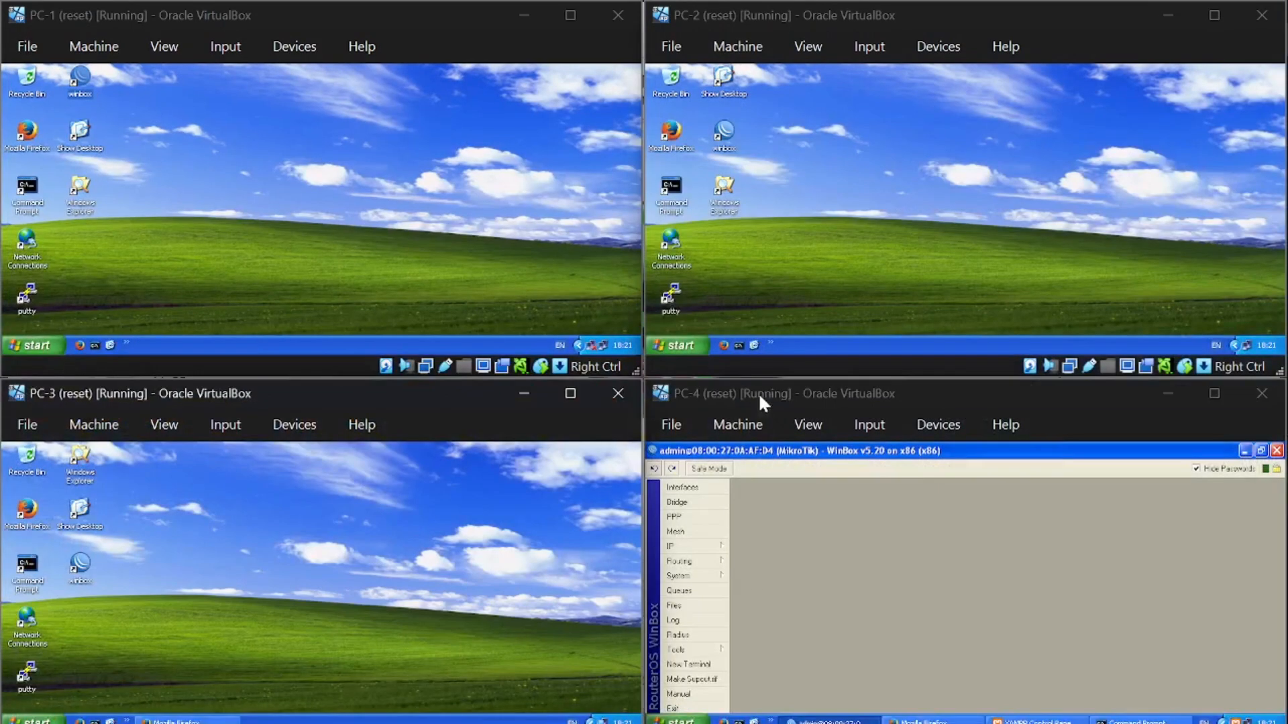
click(711, 543)
click(757, 495)
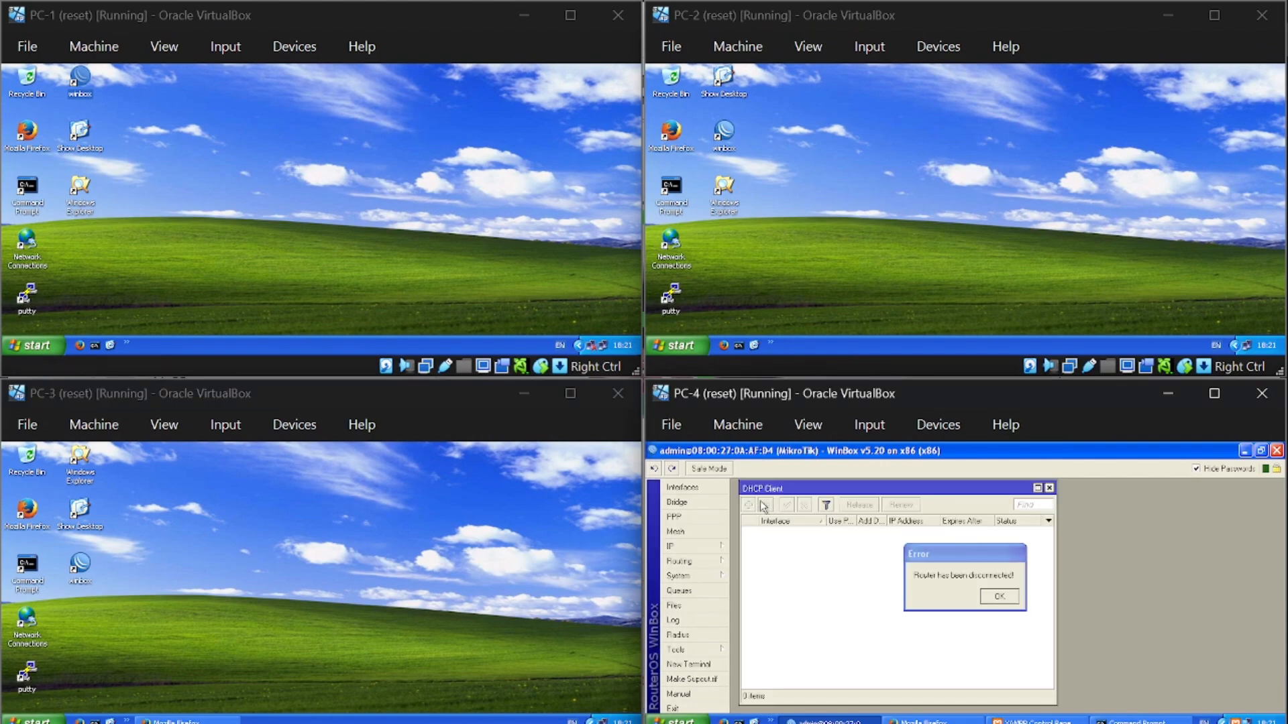
click(992, 599)
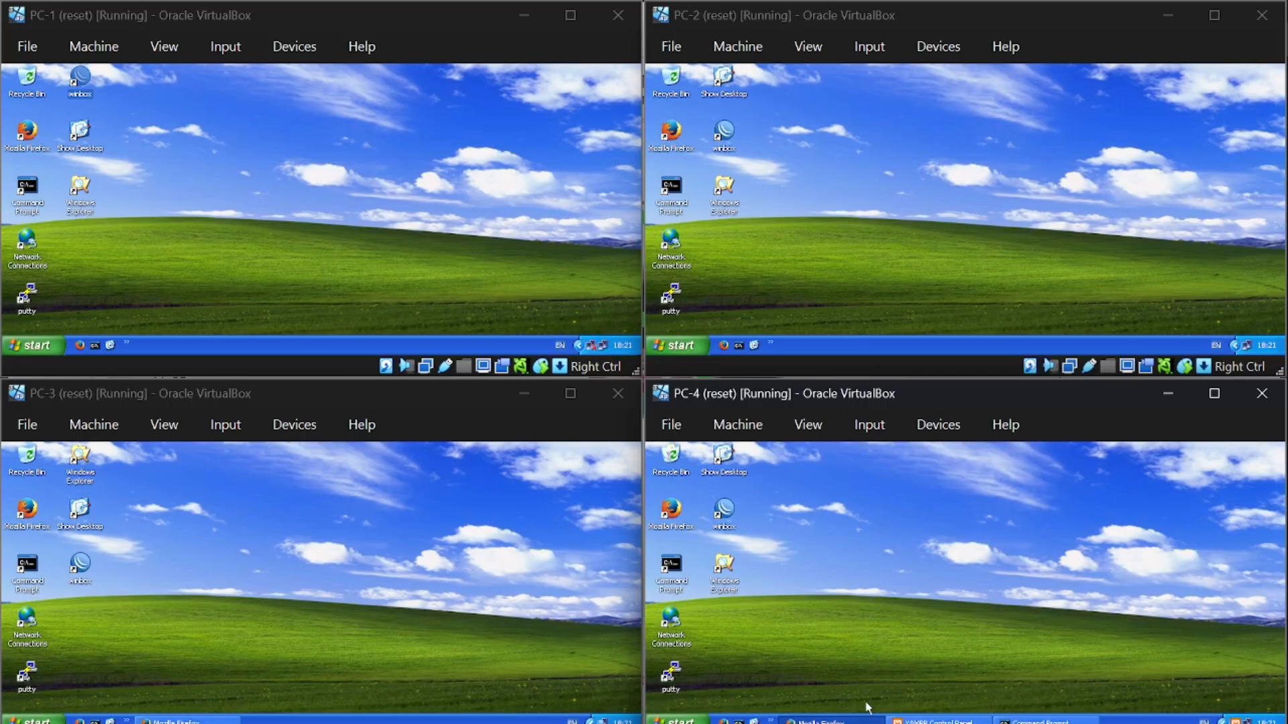
Switch to VirtualBox Manager and start the aborted R-3 virtual machine.
mouse_move(897, 716)
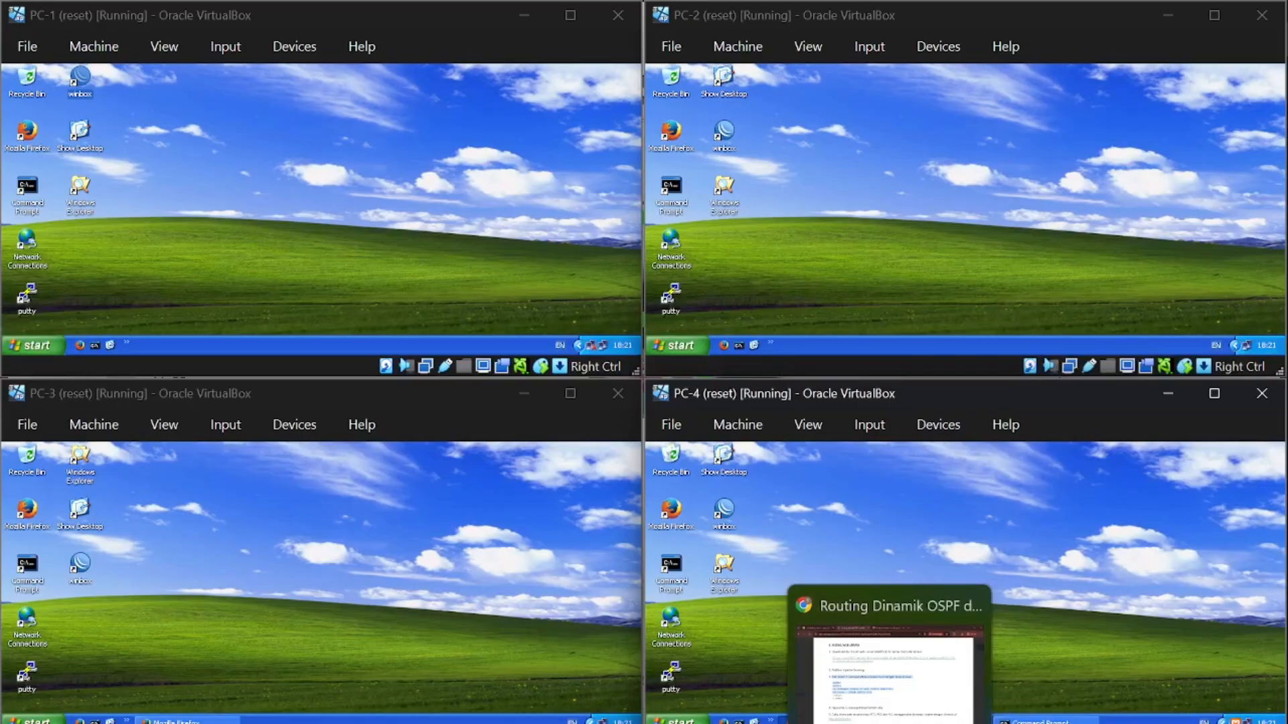
mouse_move(825, 716)
click(825, 671)
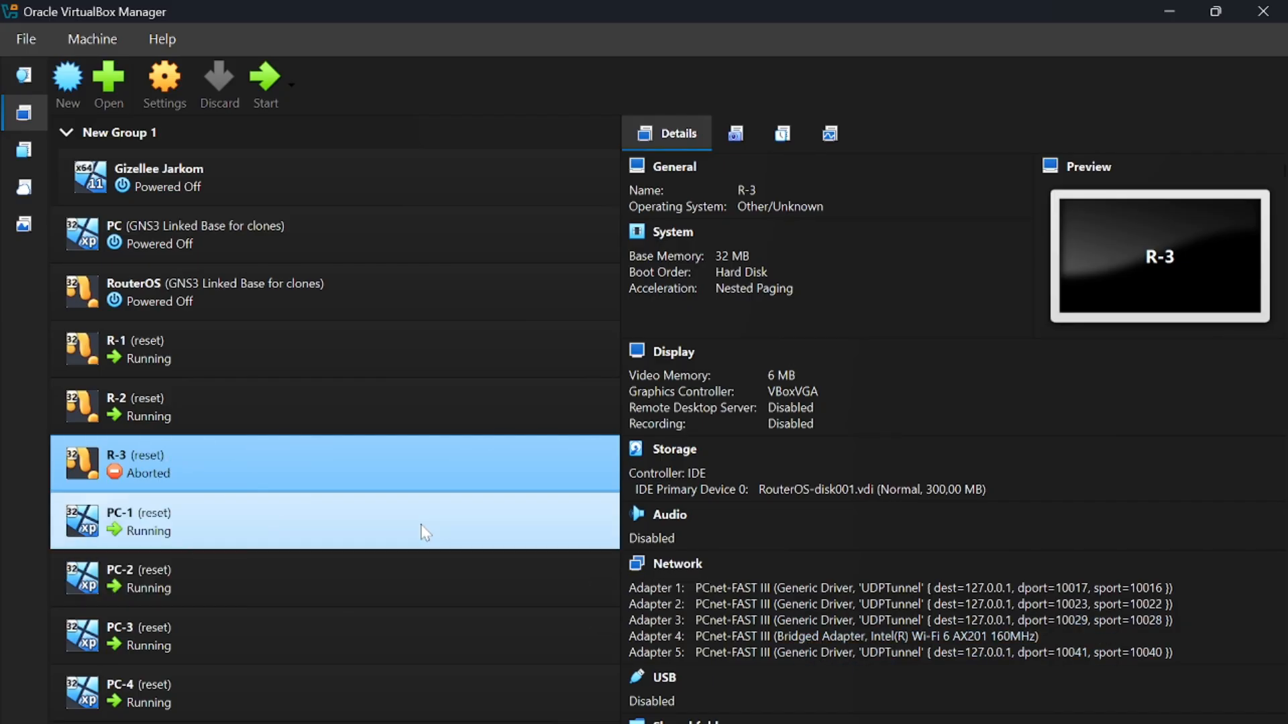
right_click(363, 471)
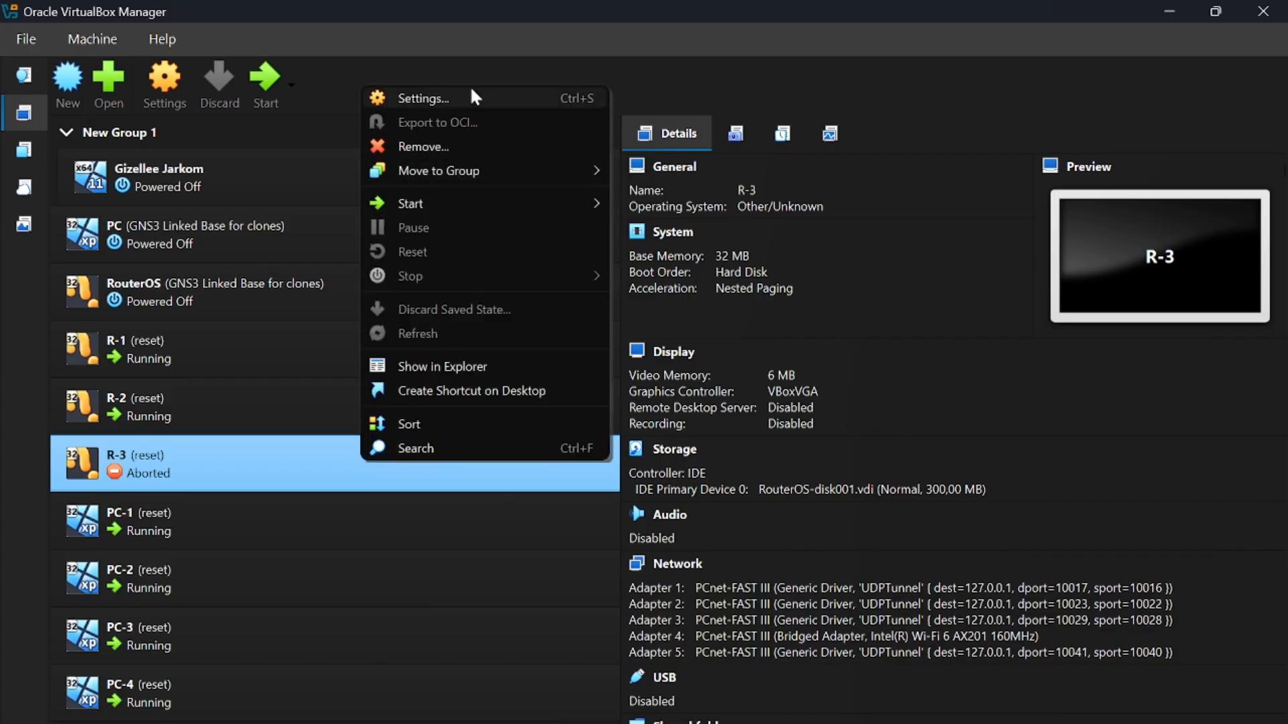
click(291, 452)
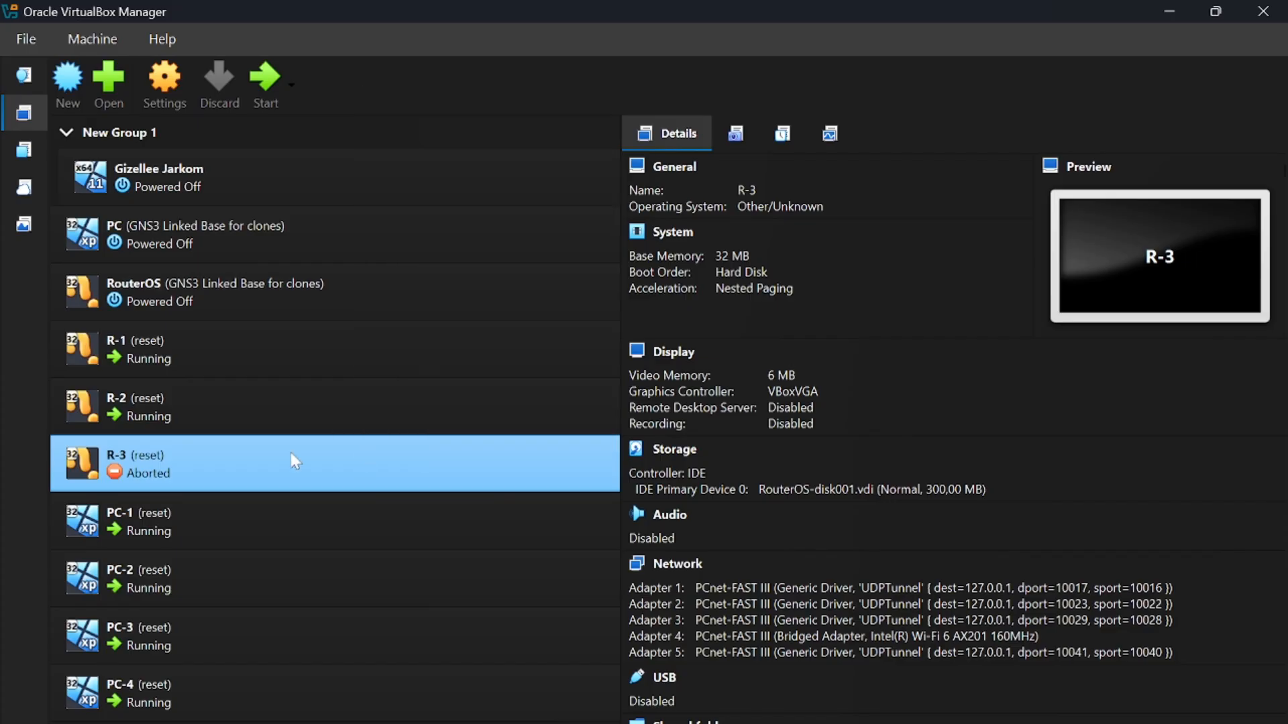
double_click(291, 452)
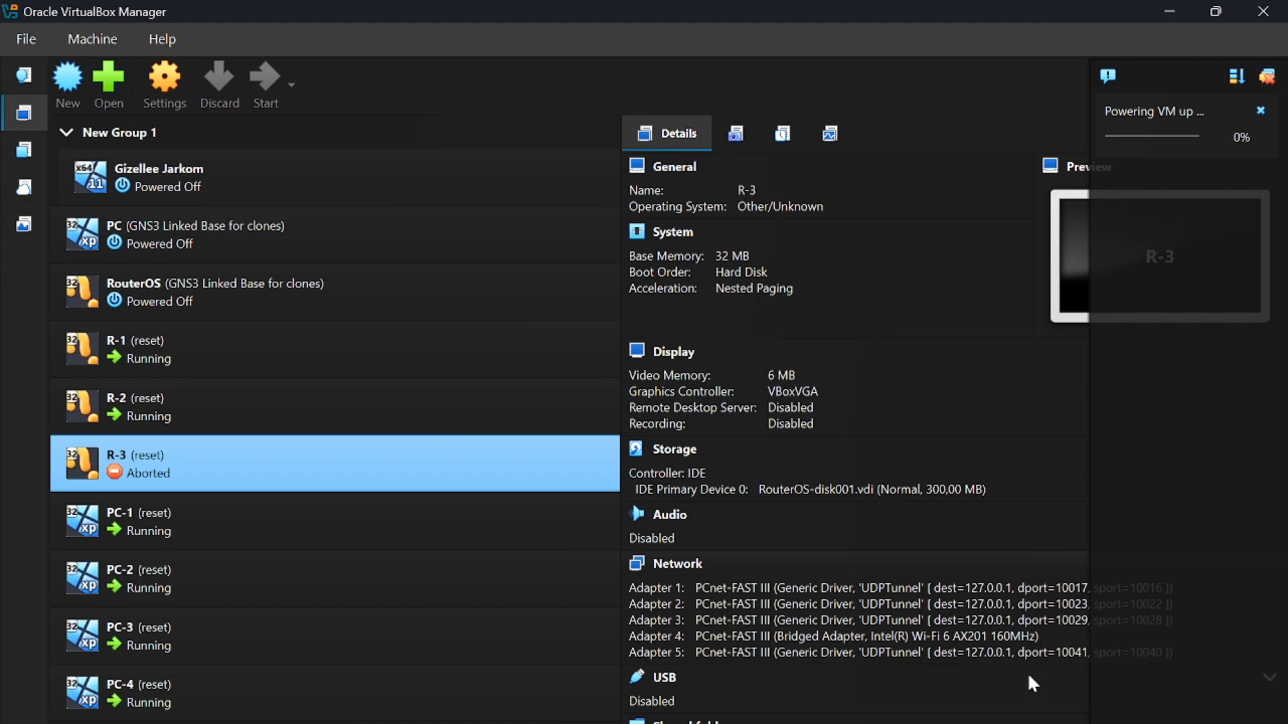
Check R-3's startup in the machine list and its console window, and minimize the console.
click(771, 723)
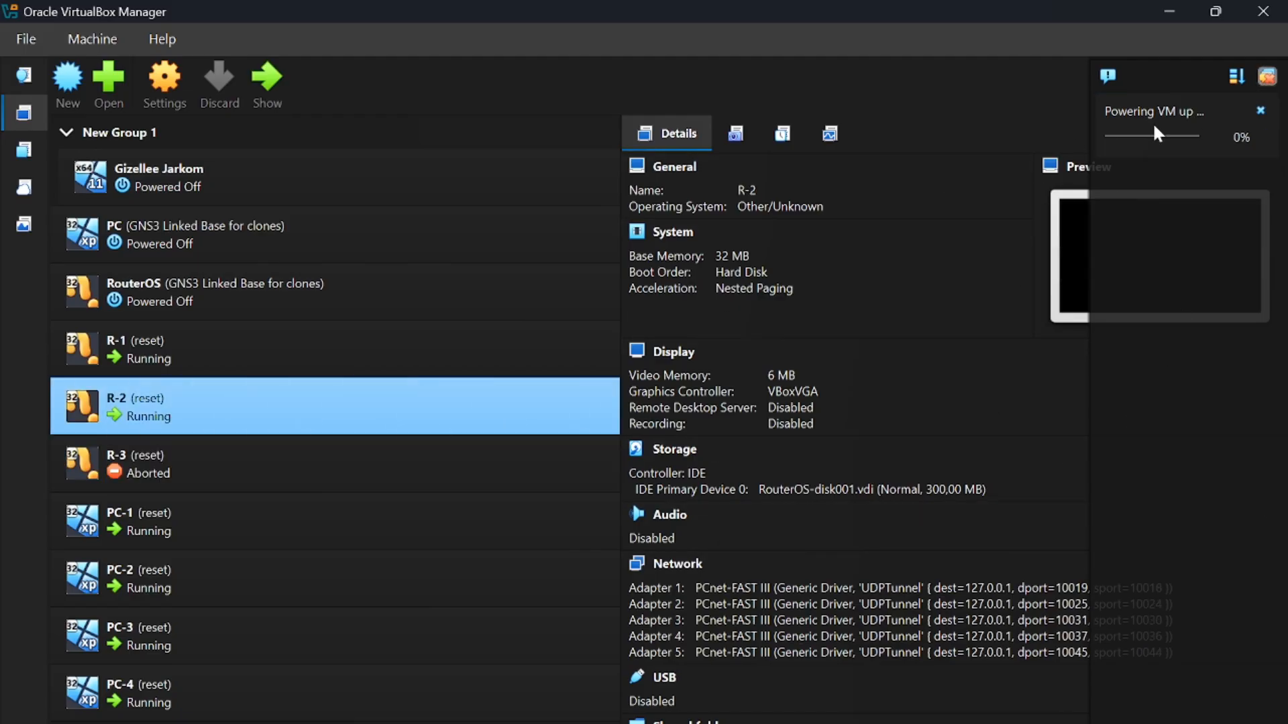
click(535, 472)
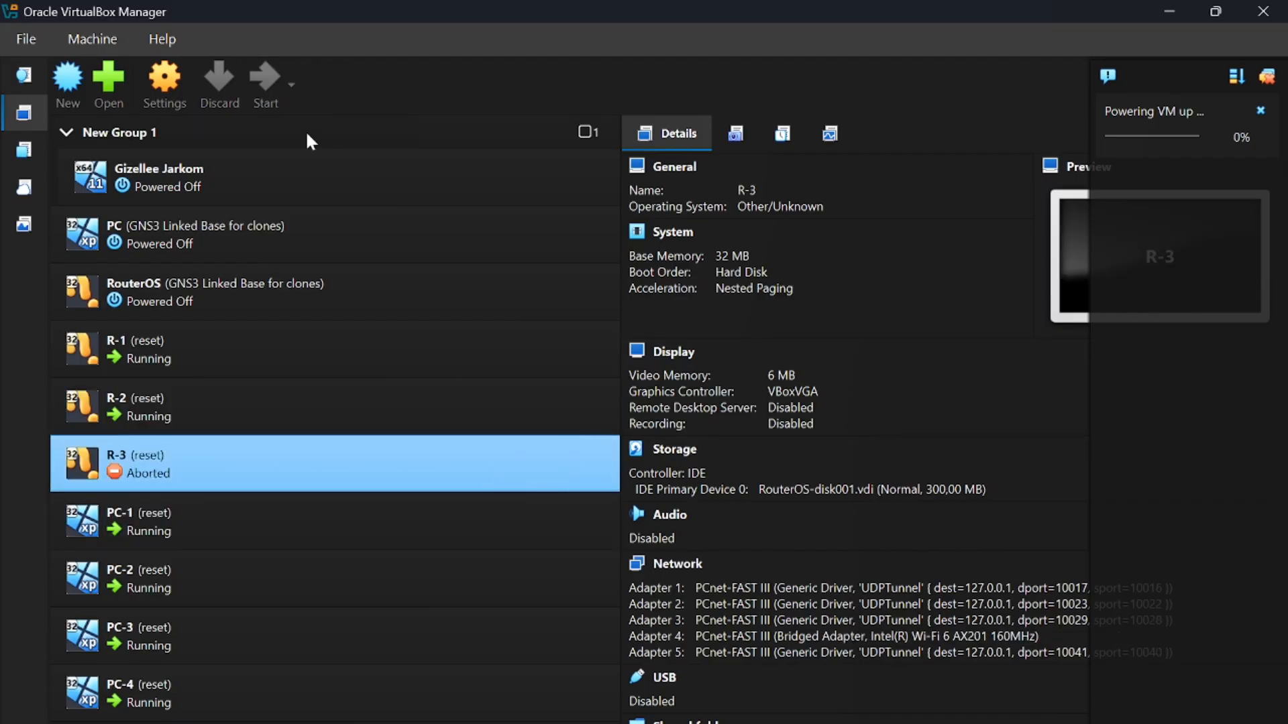
click(311, 374)
click(327, 478)
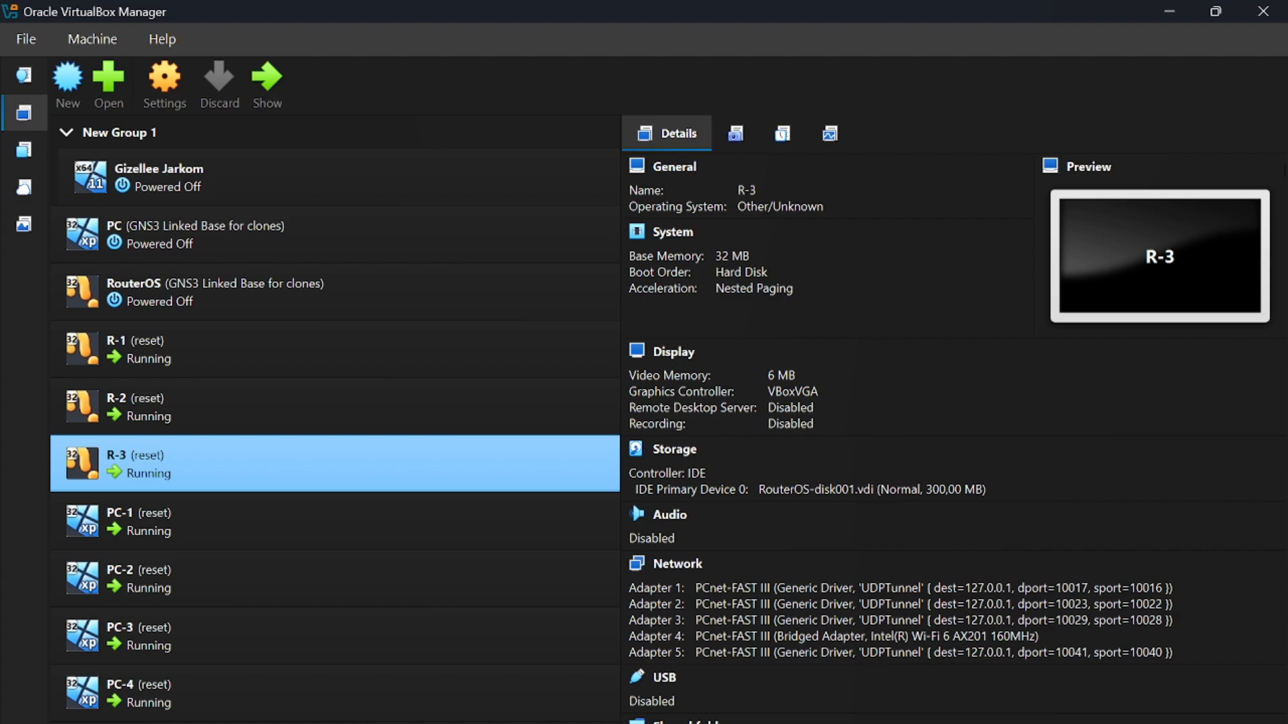
double_click(544, 449)
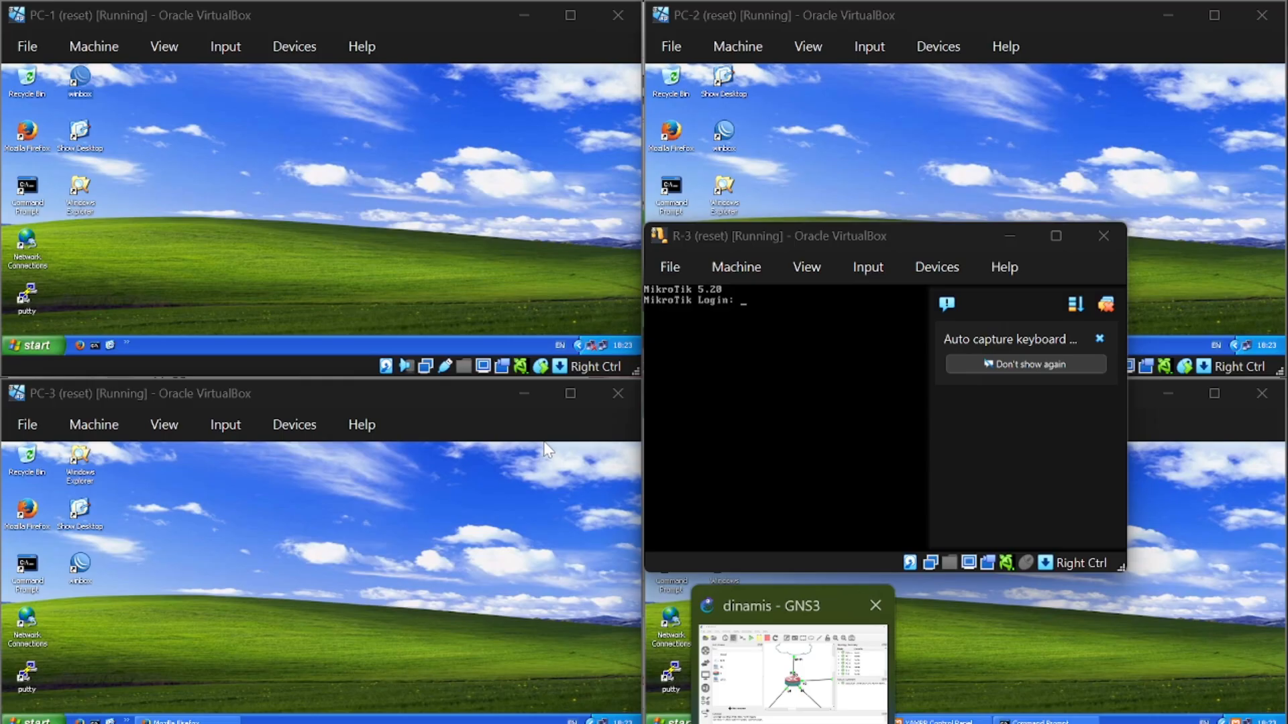
click(899, 271)
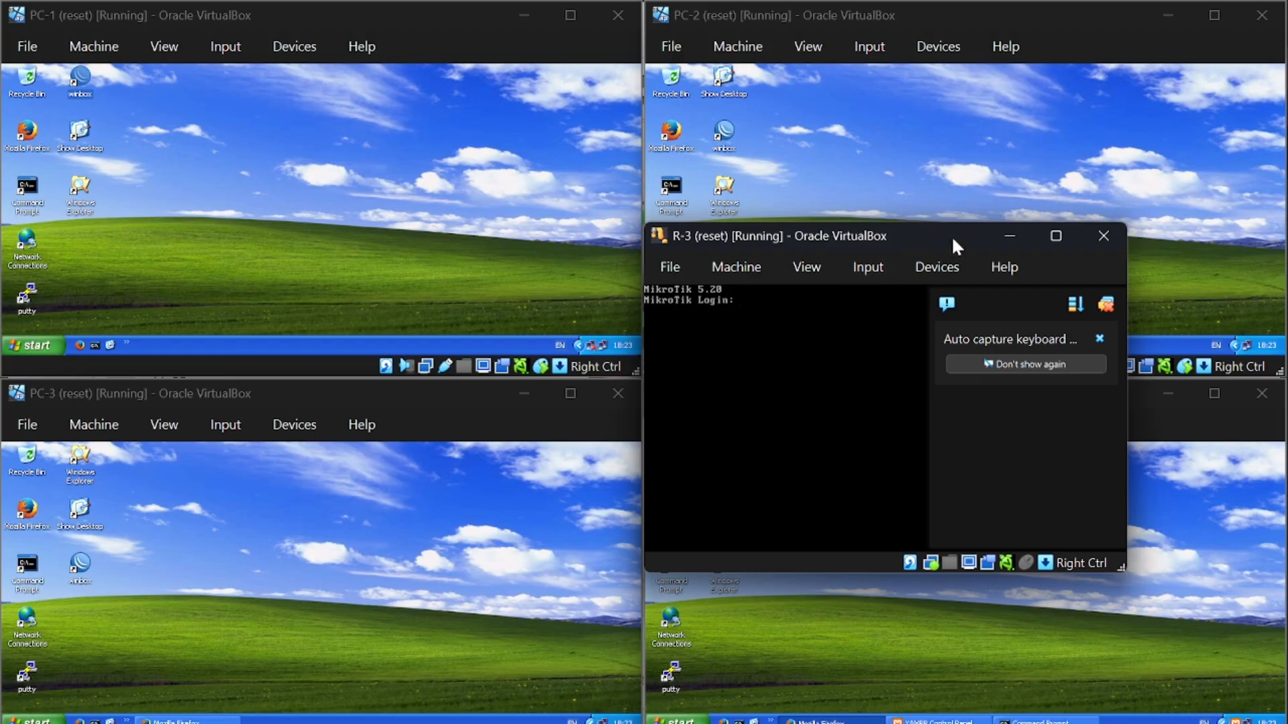
click(1002, 235)
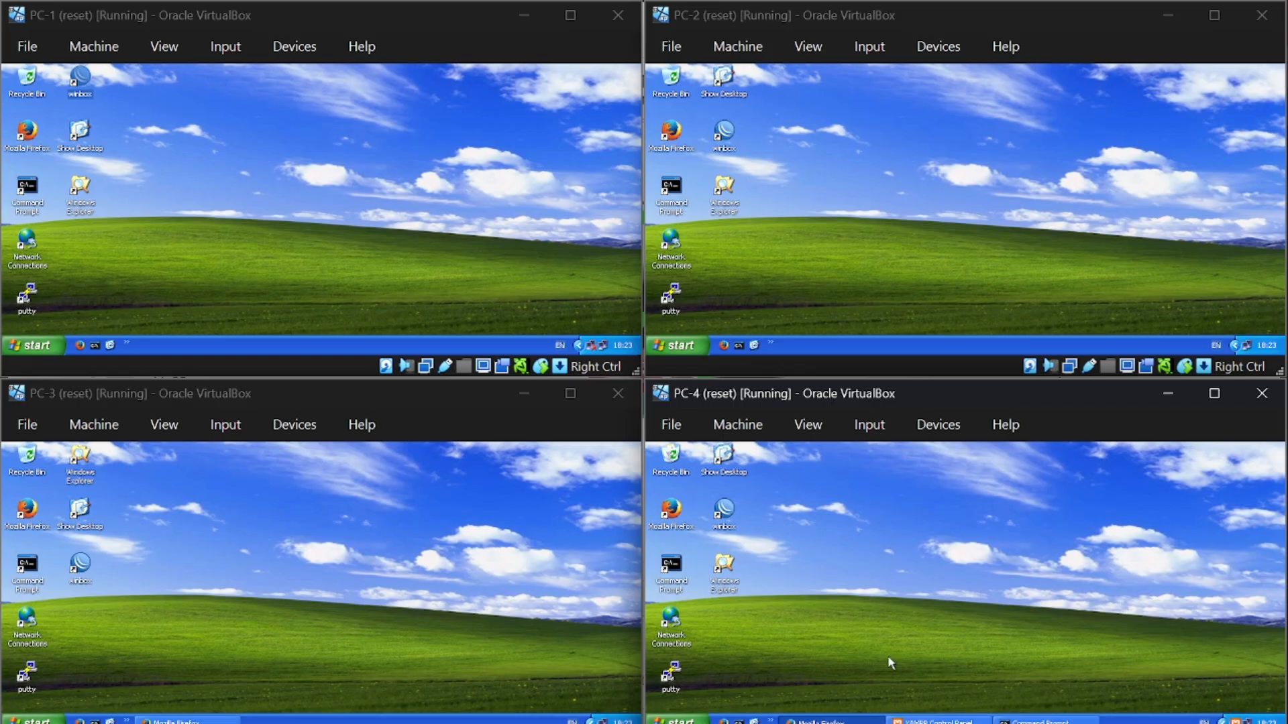
Connect to the MikroTik router with WinBox on PC-4 and add a DHCP client on interface ether4.
double_click(722, 509)
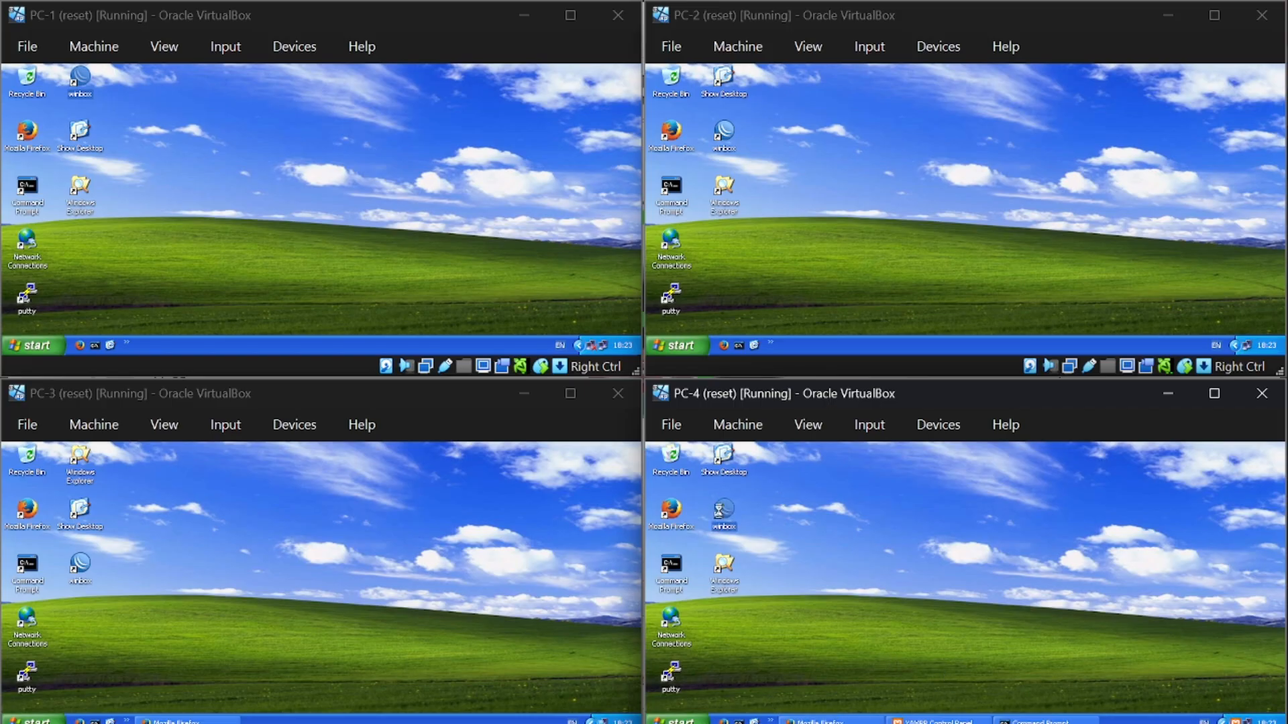
click(855, 476)
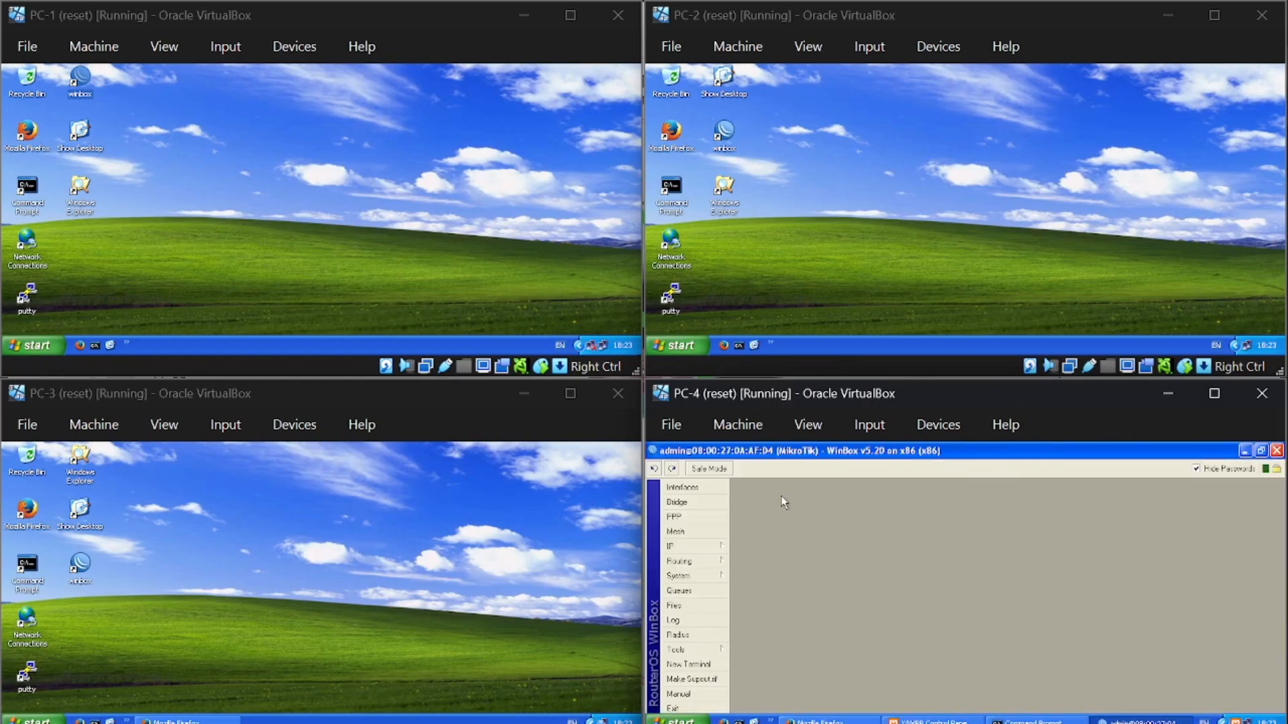
click(697, 551)
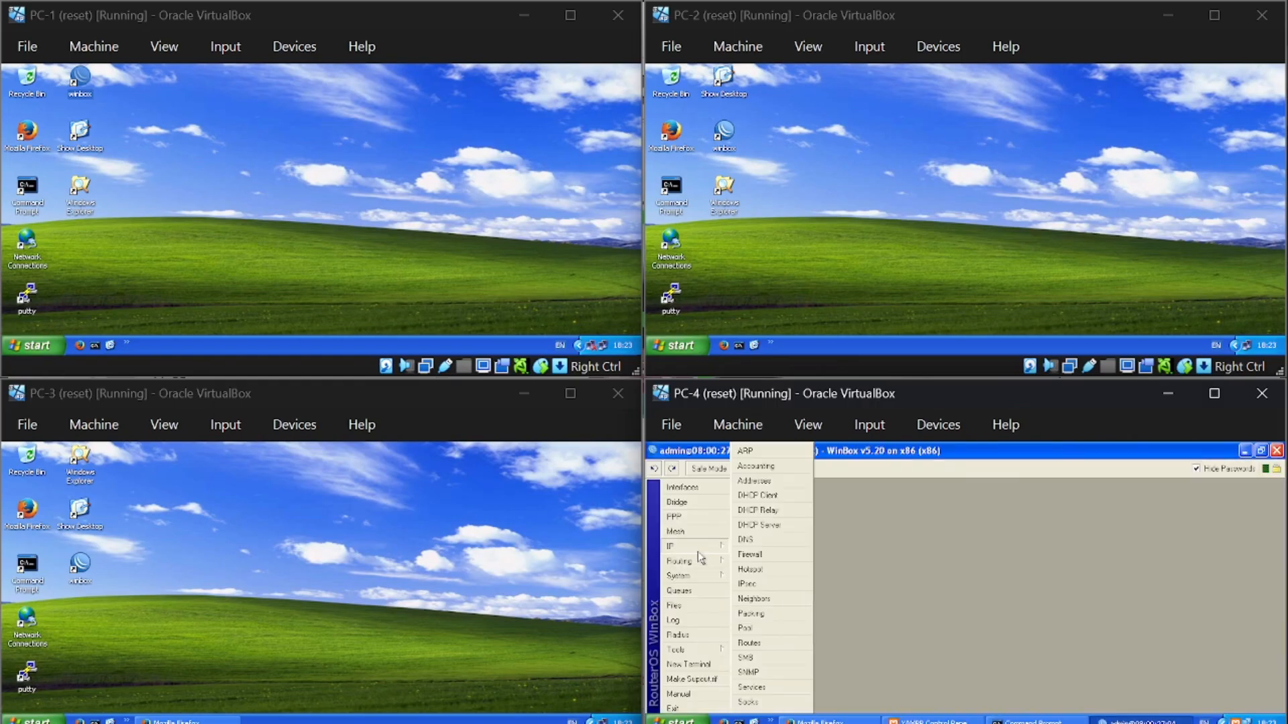
click(769, 501)
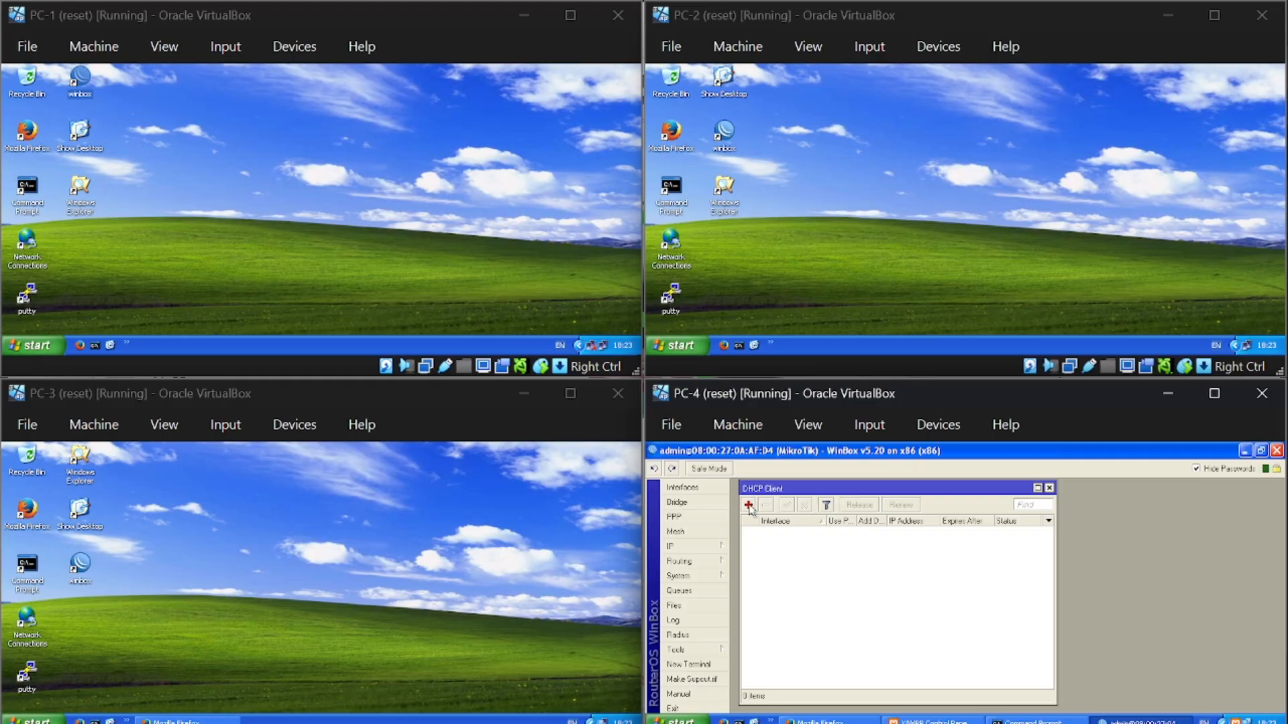
click(749, 505)
click(942, 535)
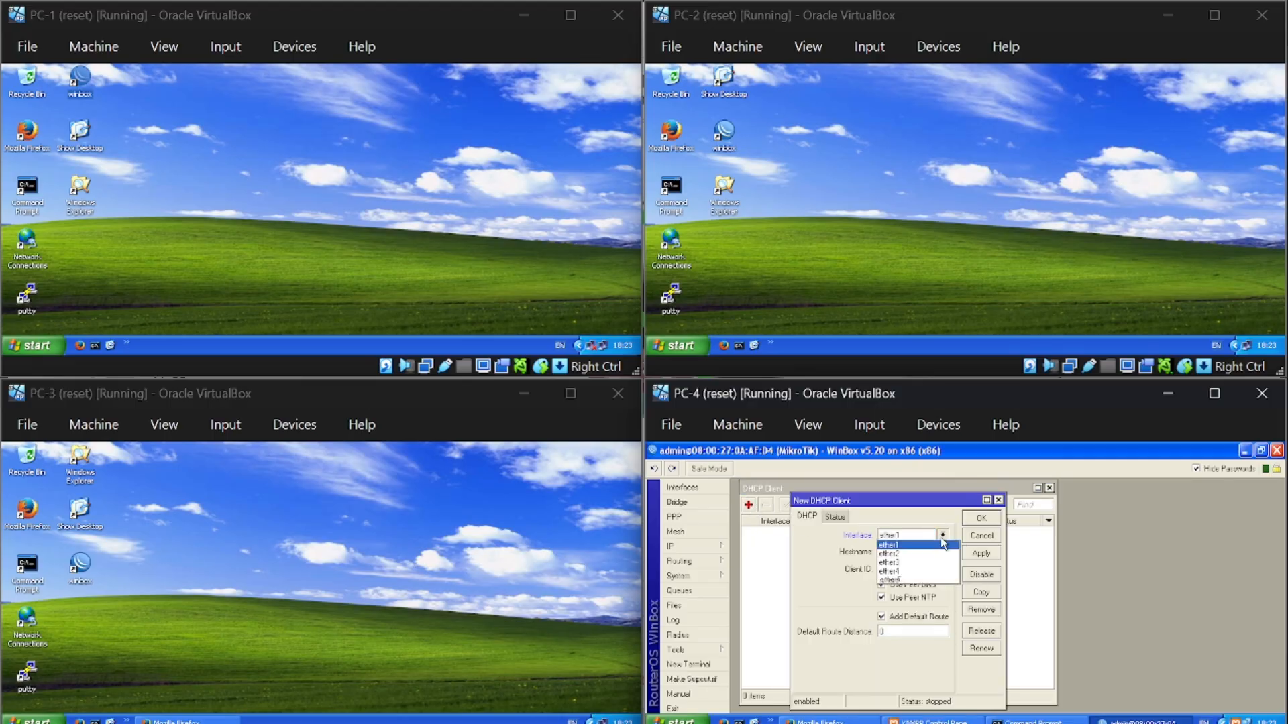
click(923, 572)
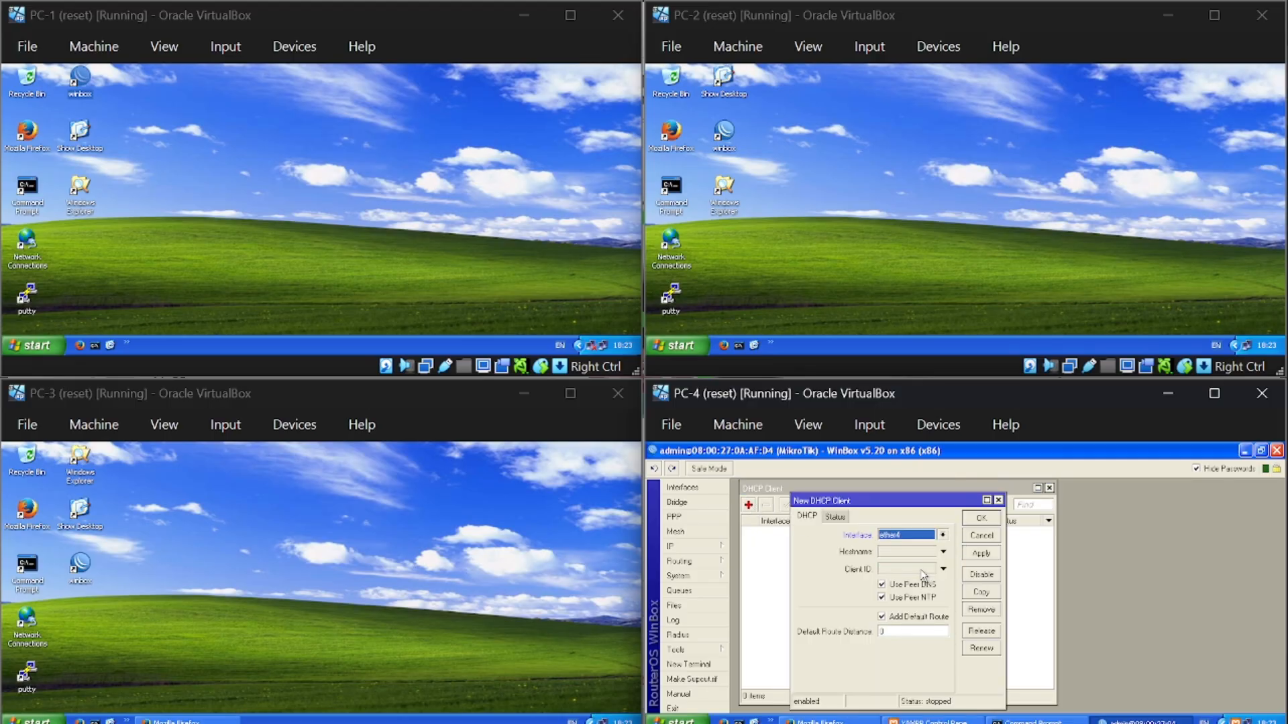
click(980, 519)
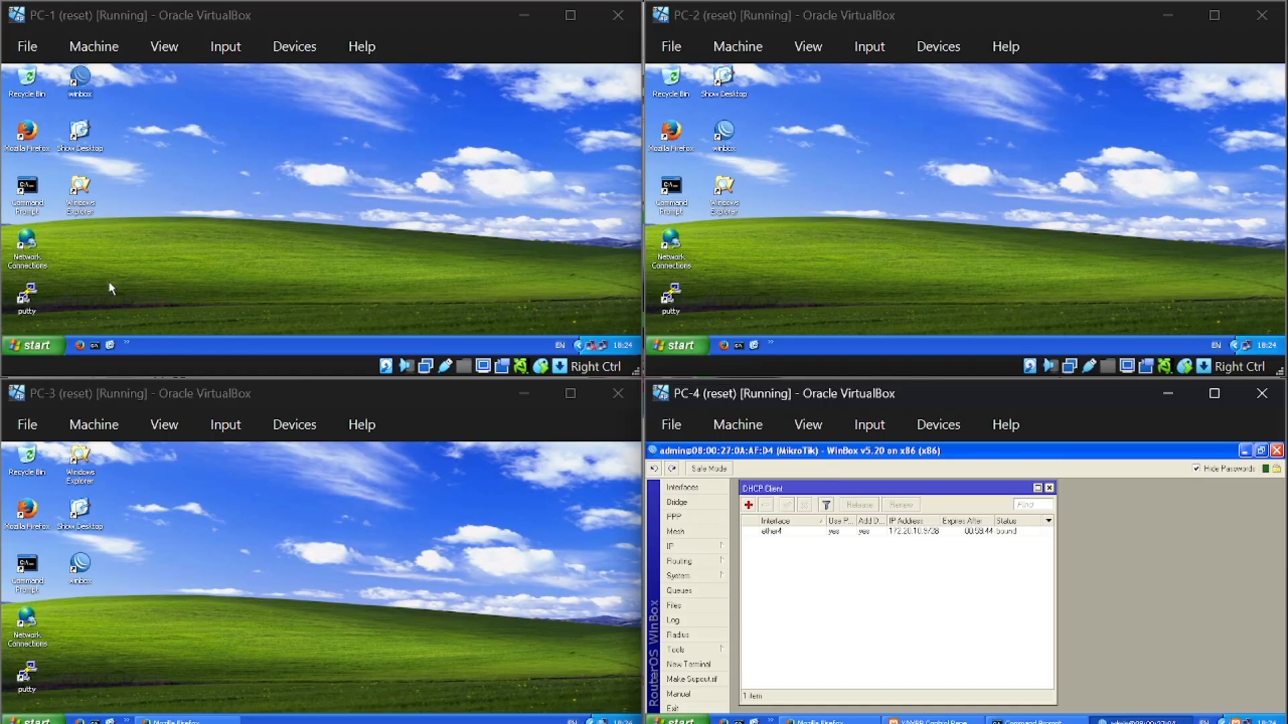
Ping 8.8.8.8 from the command prompts of PC-1 and PC-2 to test their internet access.
click(82, 348)
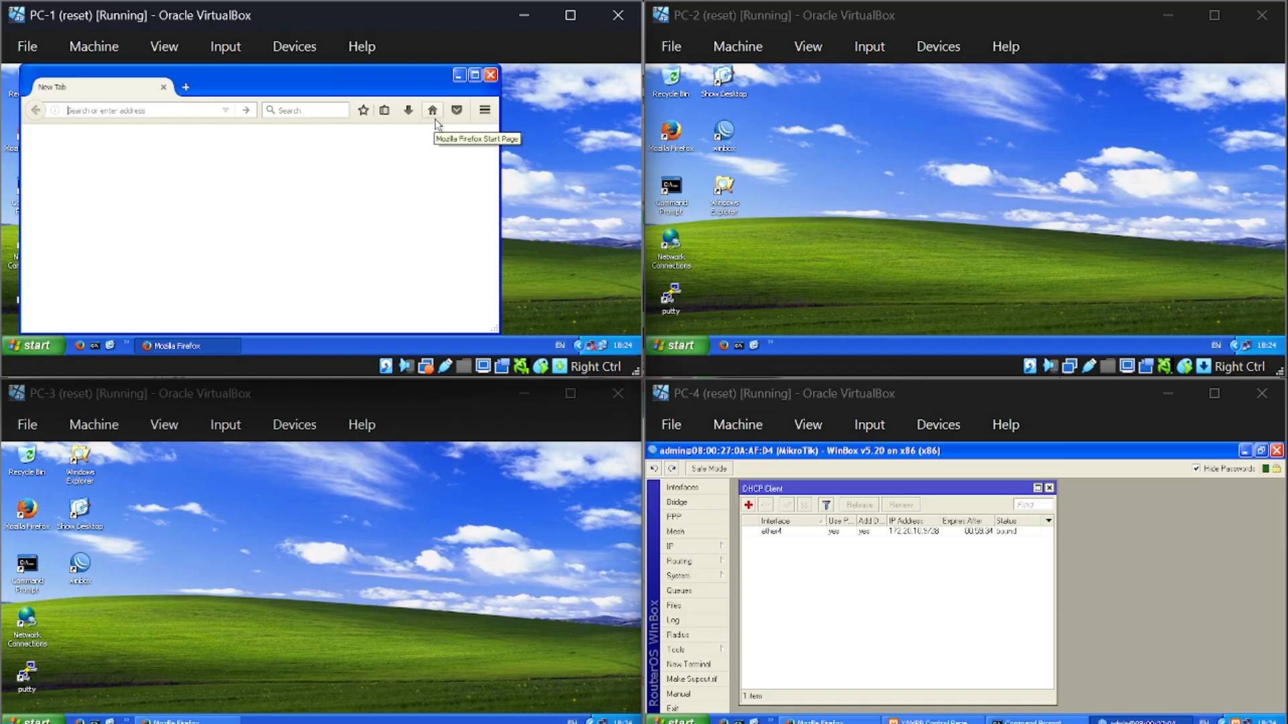
click(491, 74)
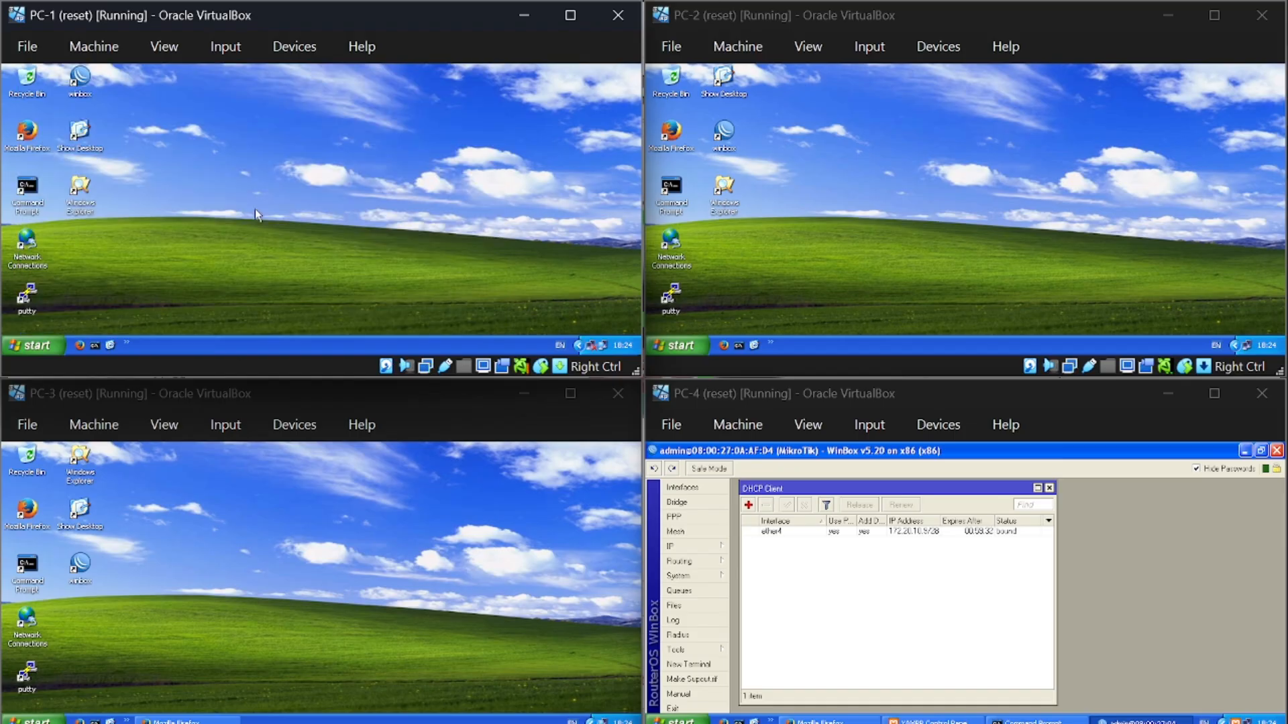
click(93, 346)
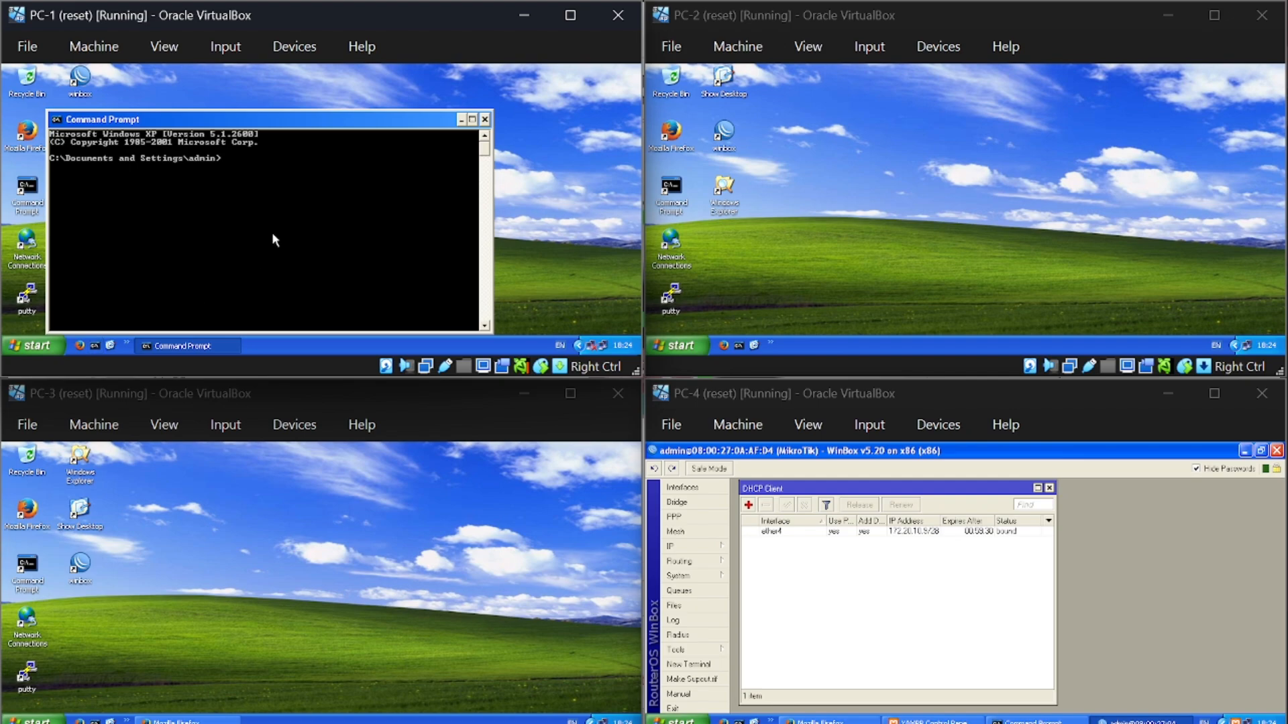
text(ping 8.8.8.8)
key(Return)
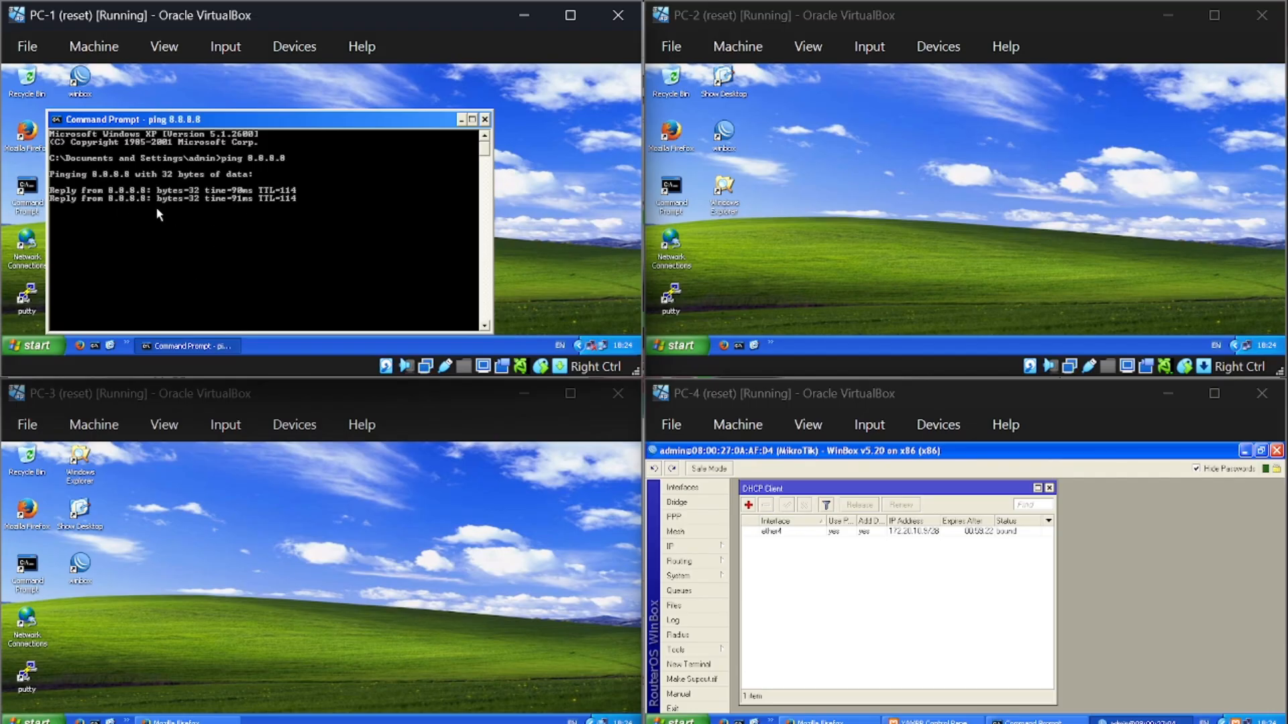
click(738, 346)
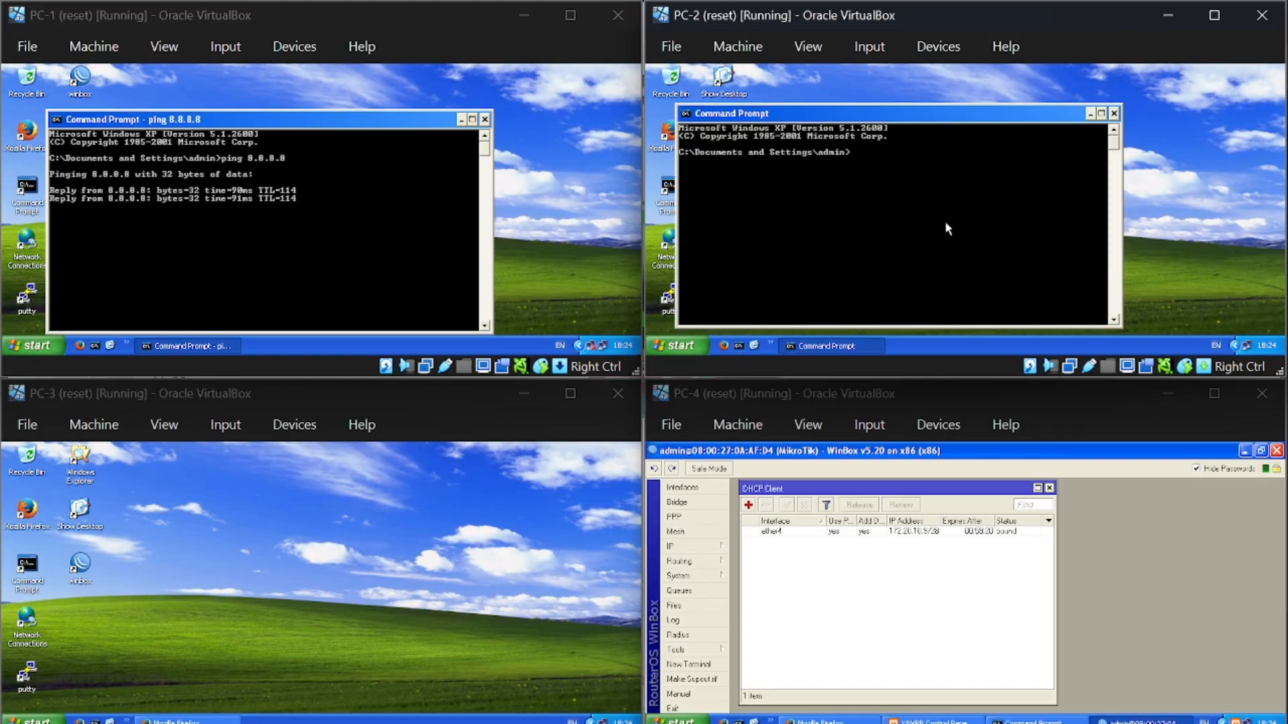
text(ping 8.8.8.8)
key(Return)
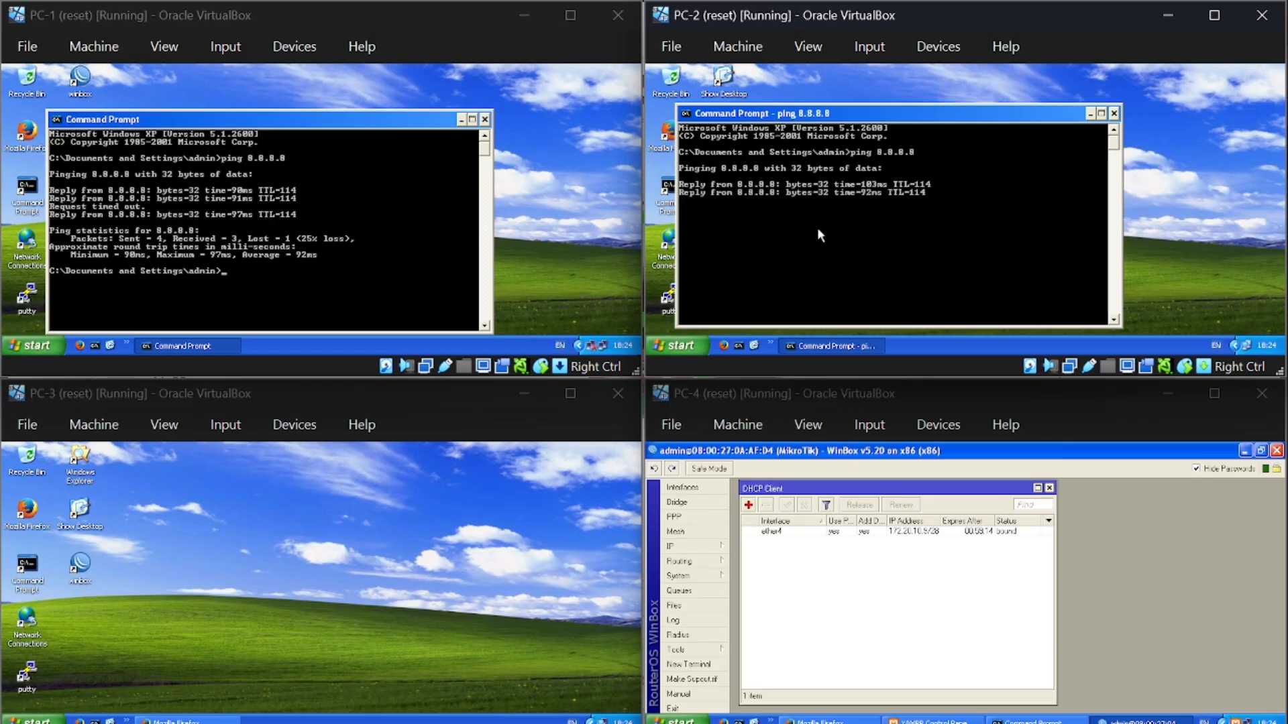
Ping 8.8.8.8 from the command prompts of PC-3 and PC-4 to test their internet access.
click(94, 721)
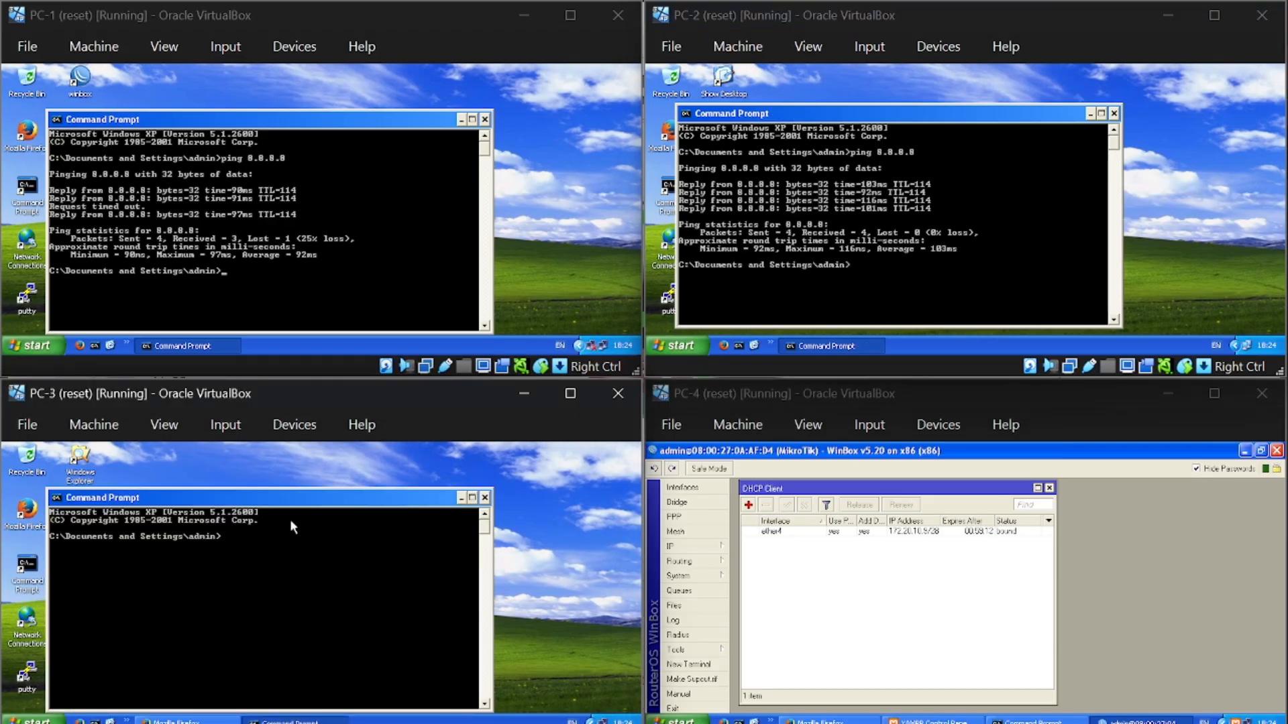
text(ping 8.8.8.8)
key(Return)
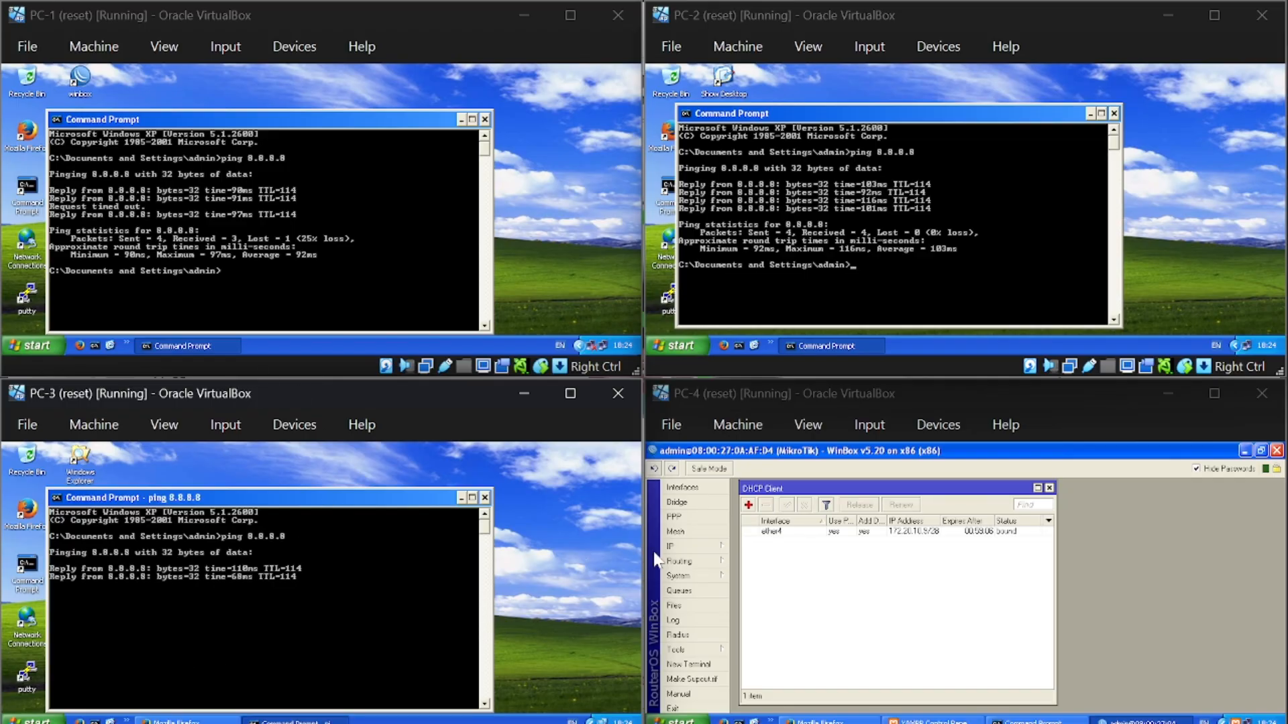
click(738, 721)
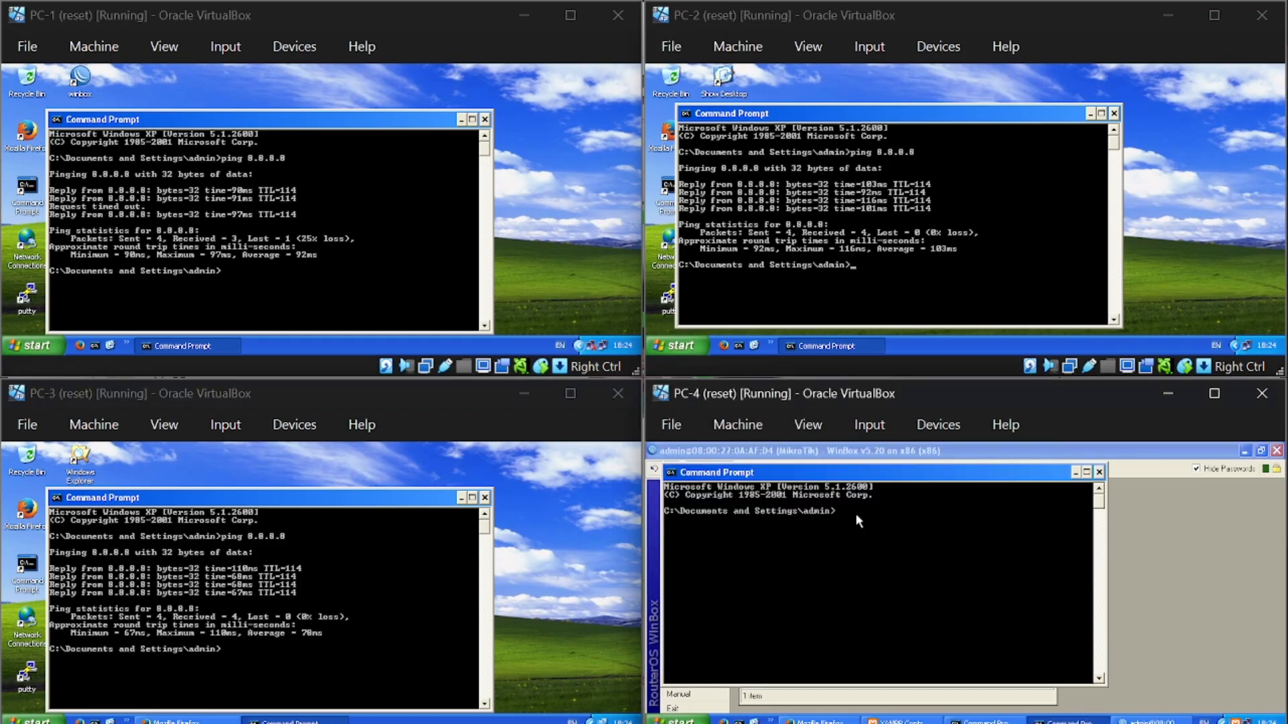
text(ping 8.8.8.8)
key(Return)
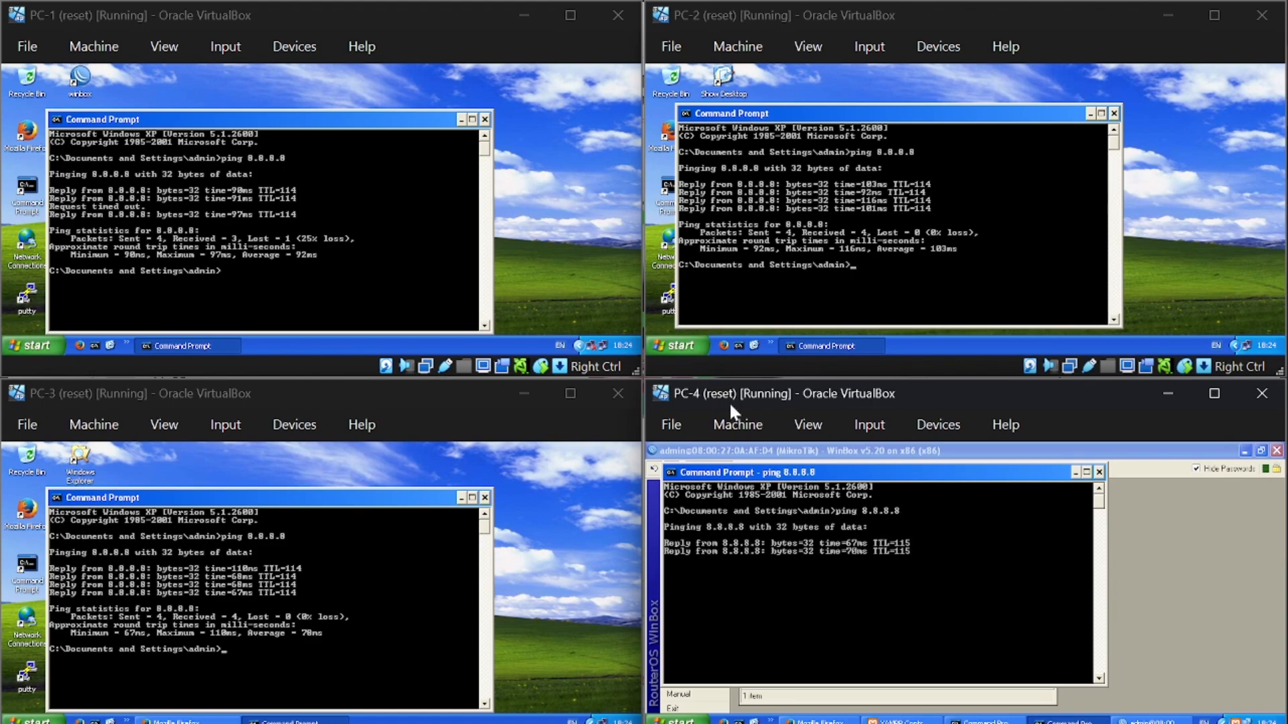
Ping jarkom.com from PC-1's command prompt to test name resolution.
click(295, 275)
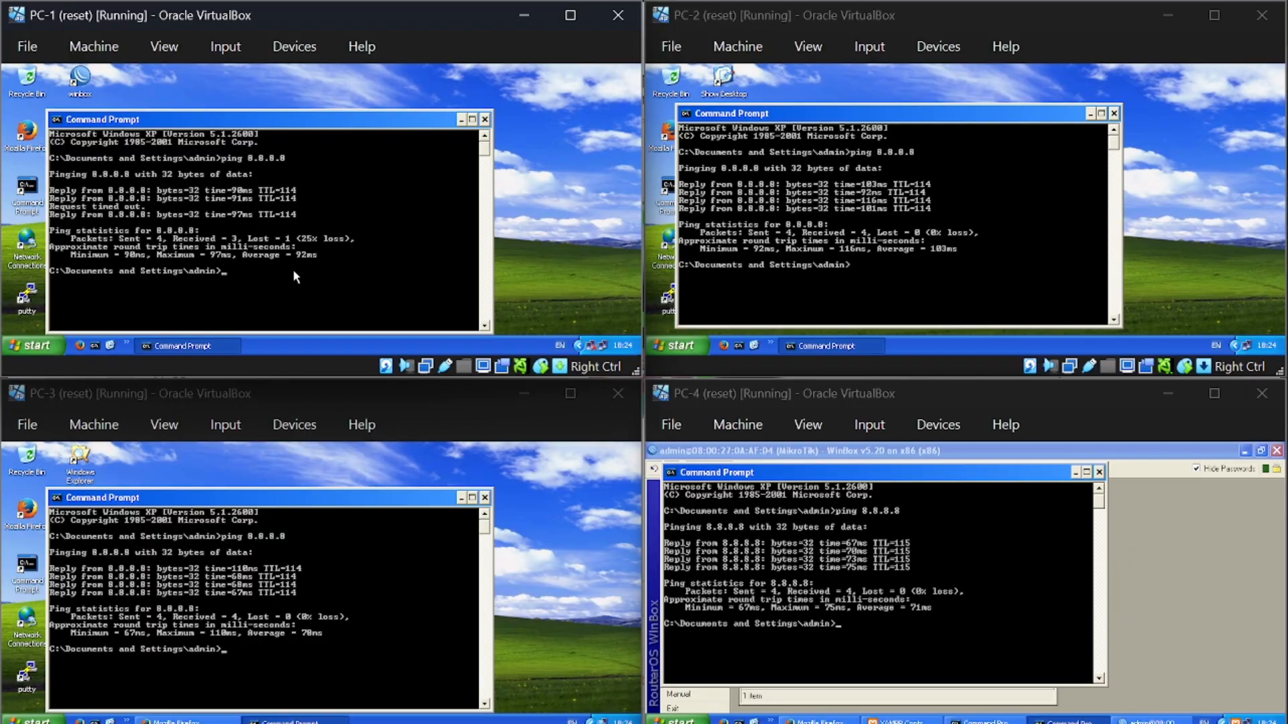
text(ping jarkom.com)
key(Return)
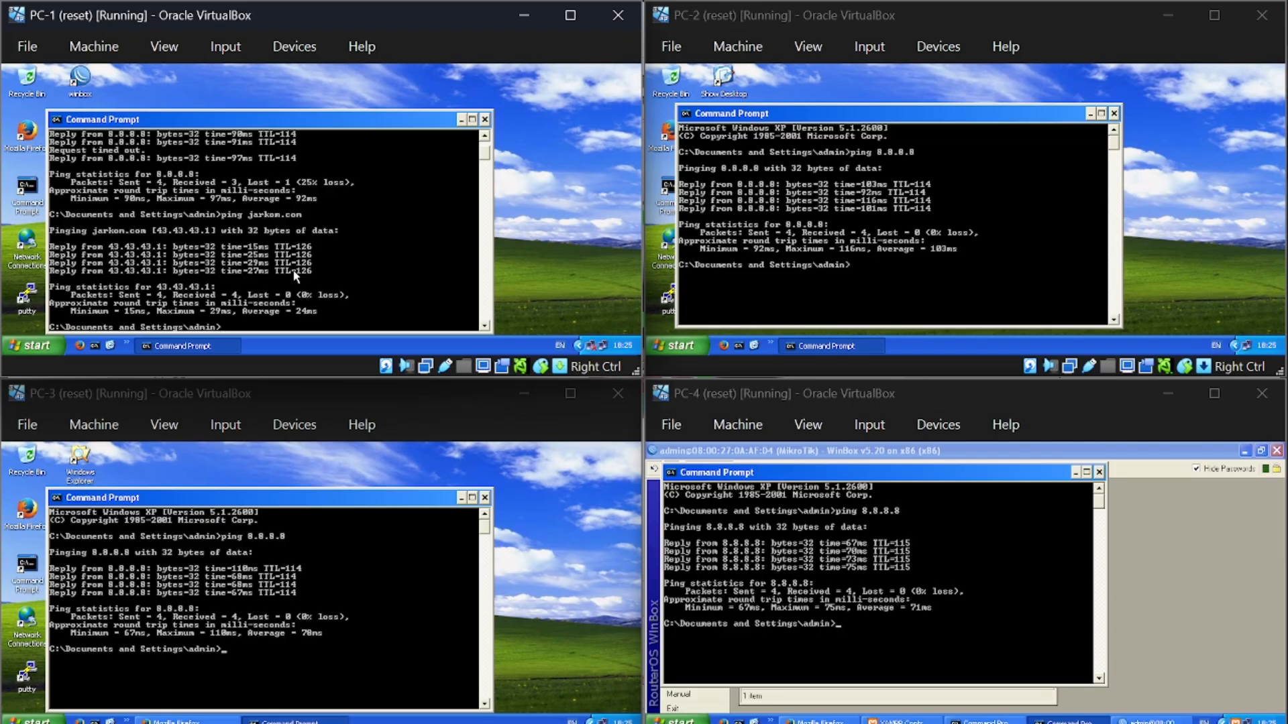
click(80, 345)
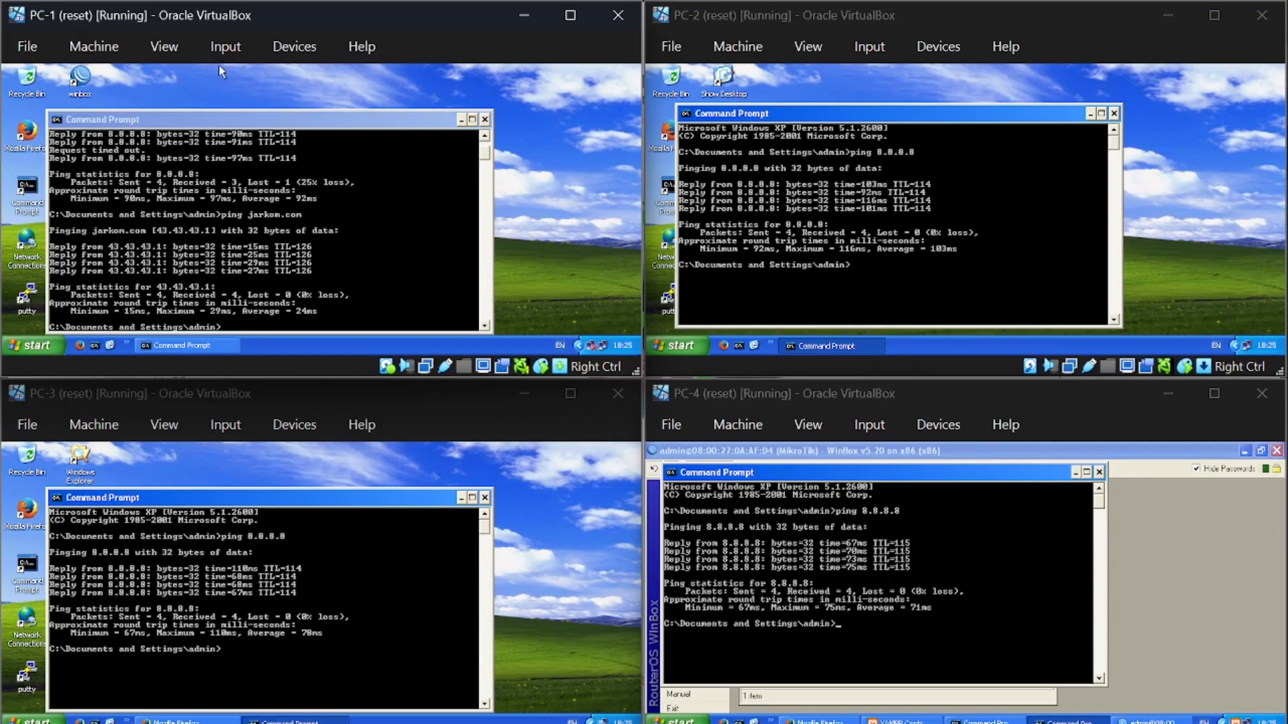
text(h)
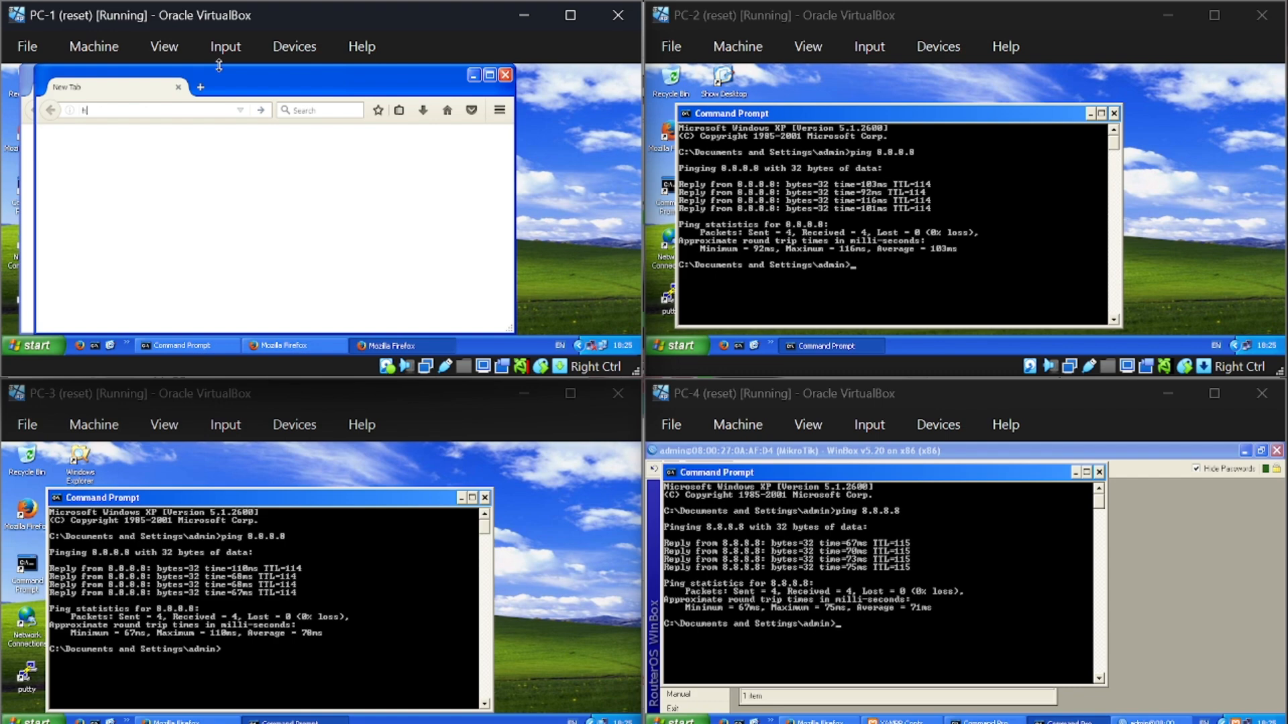
text(ttps:)
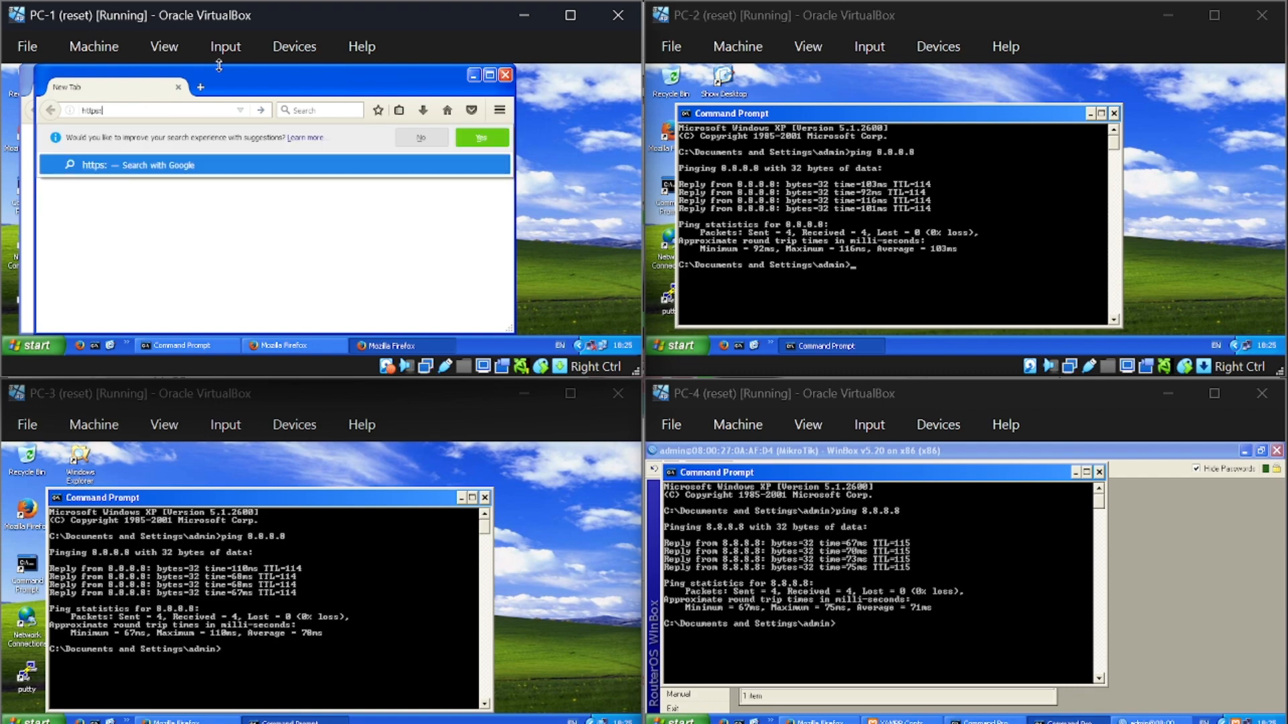
text(//jarkom.com)
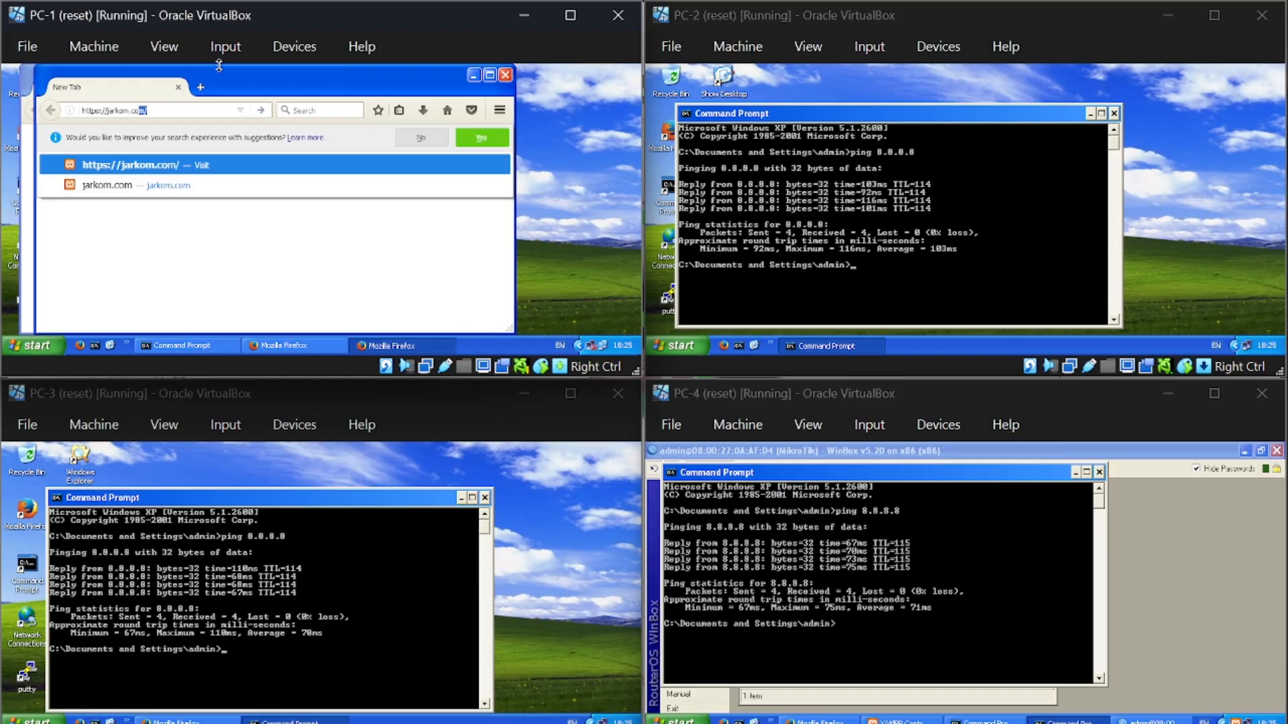
key(Delete)
key(Return)
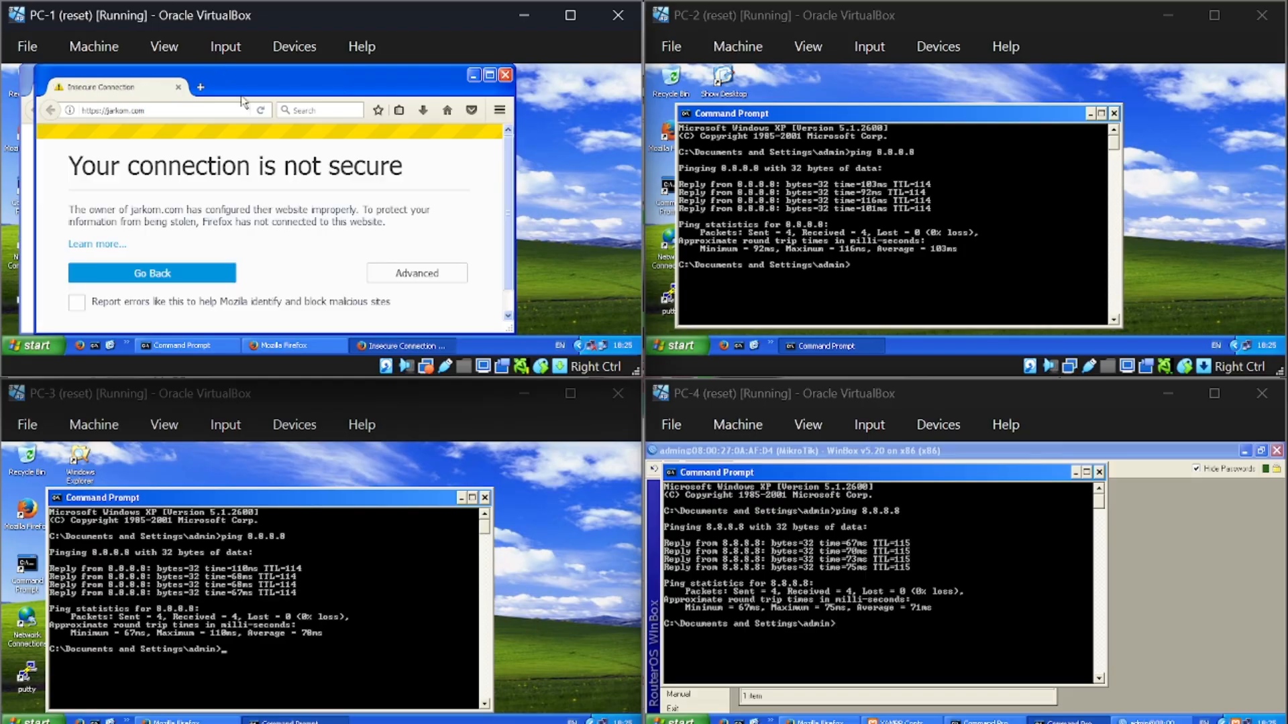
click(200, 87)
text(https)
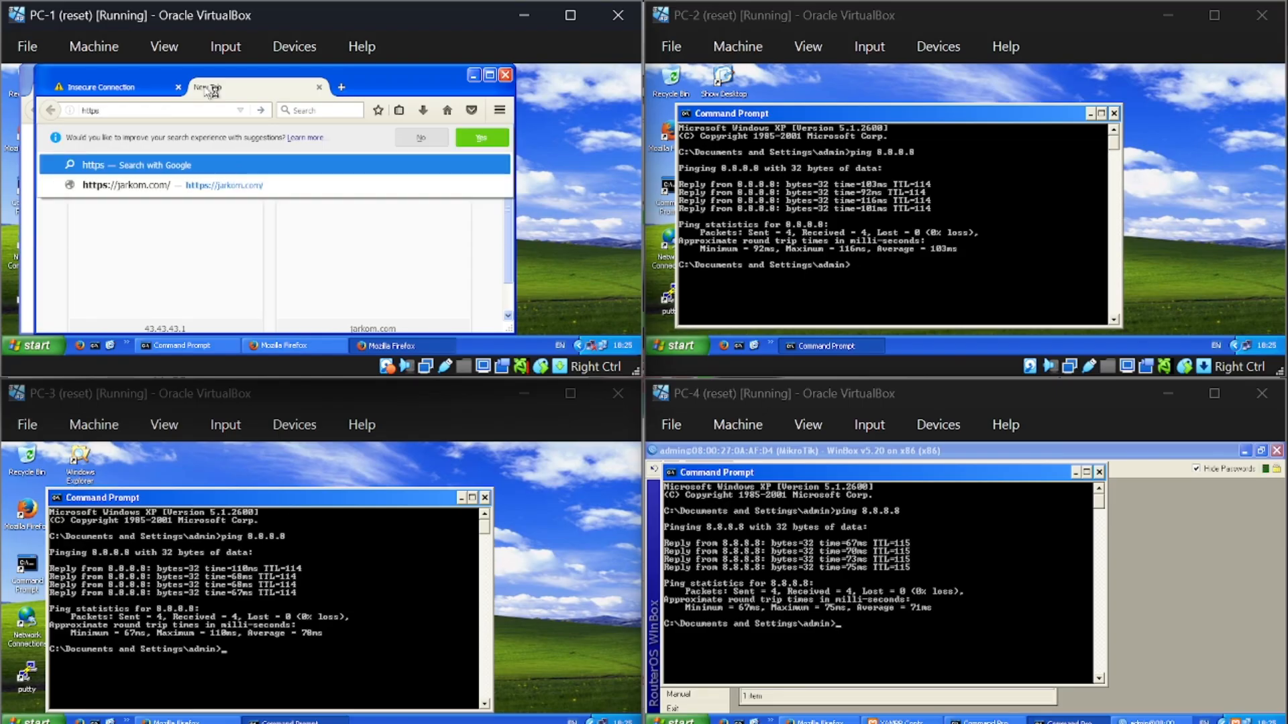
text(://43.43.43.1/)
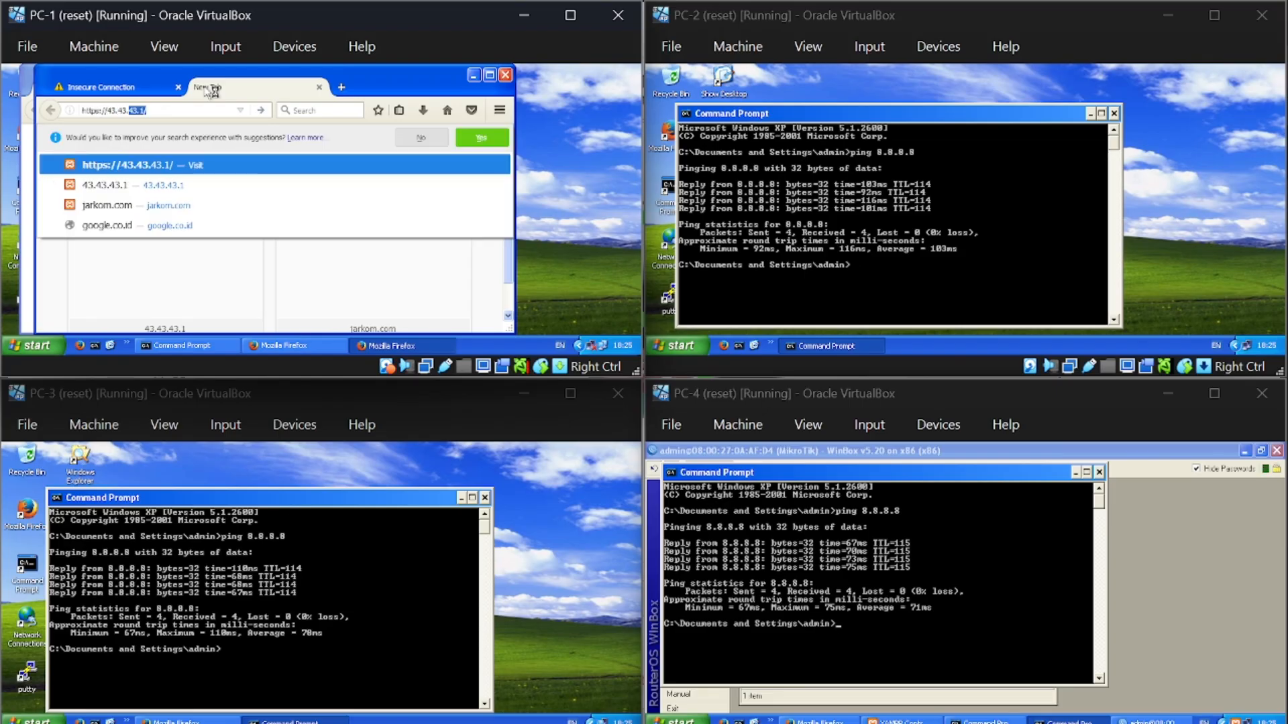
click(187, 164)
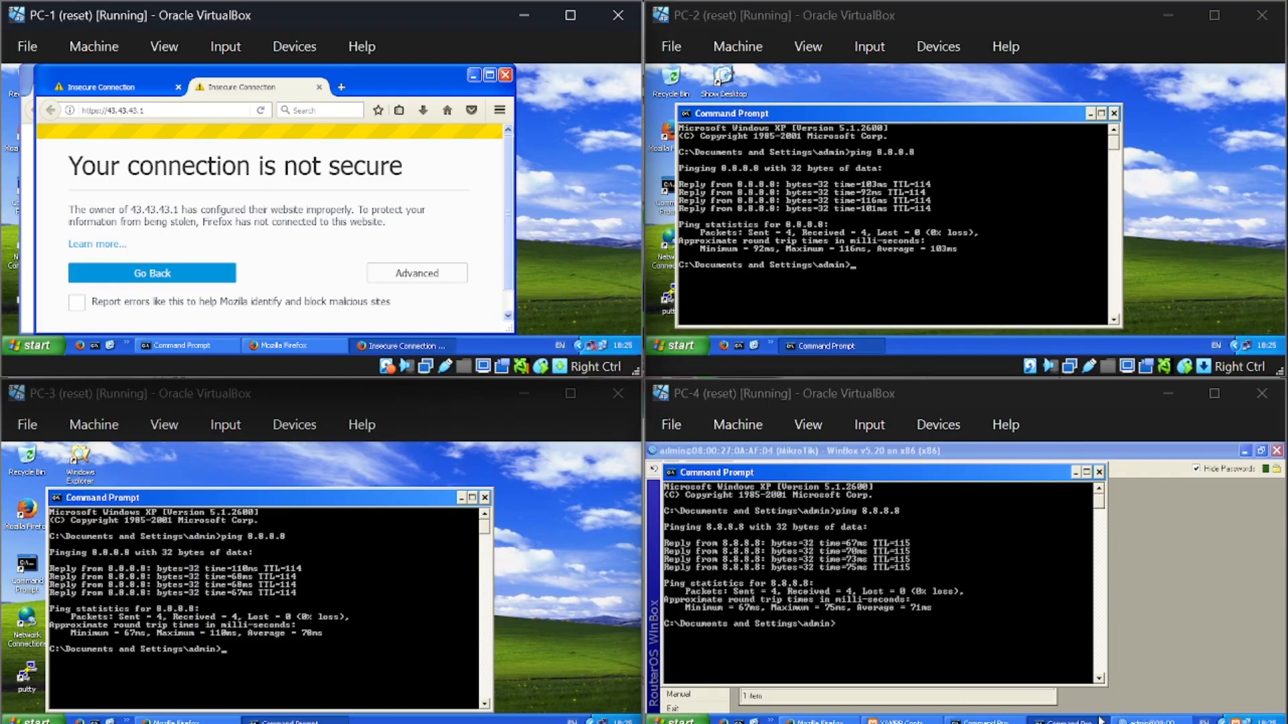
In WinBox on PC-4, remove the existing DHCP client and add a new one on interface ether4.
click(1069, 721)
click(998, 533)
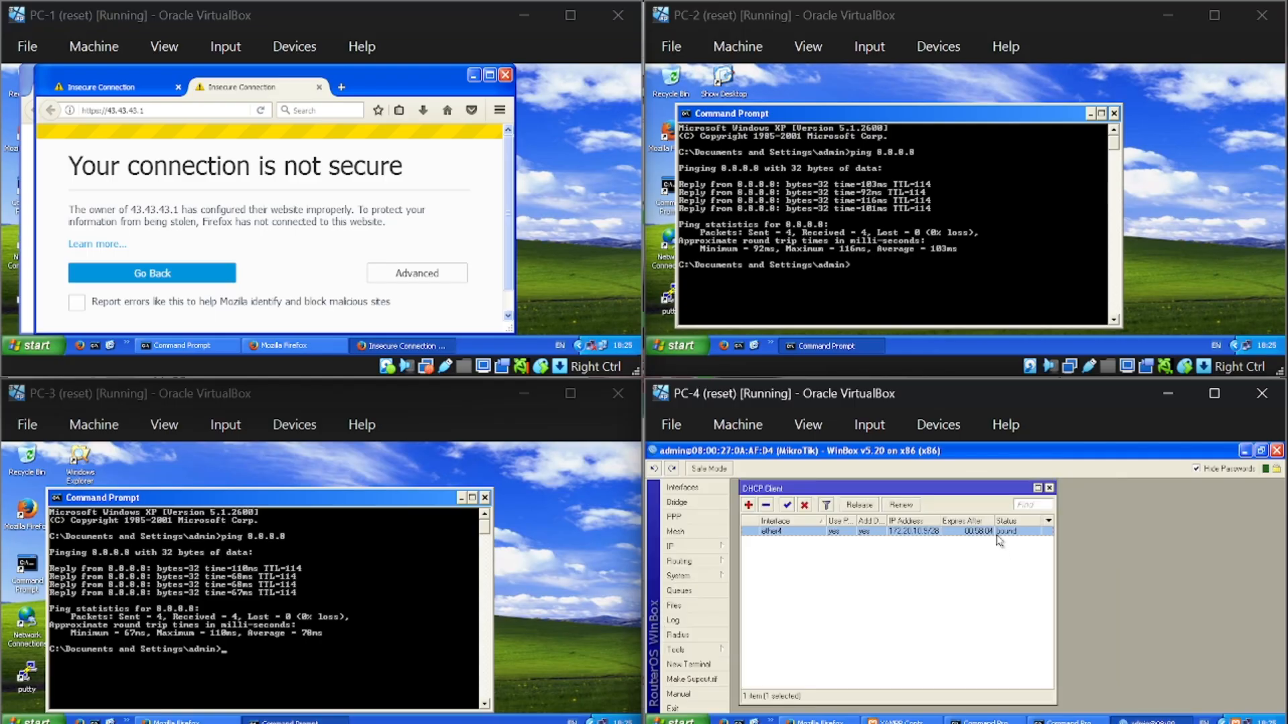
click(765, 505)
click(748, 505)
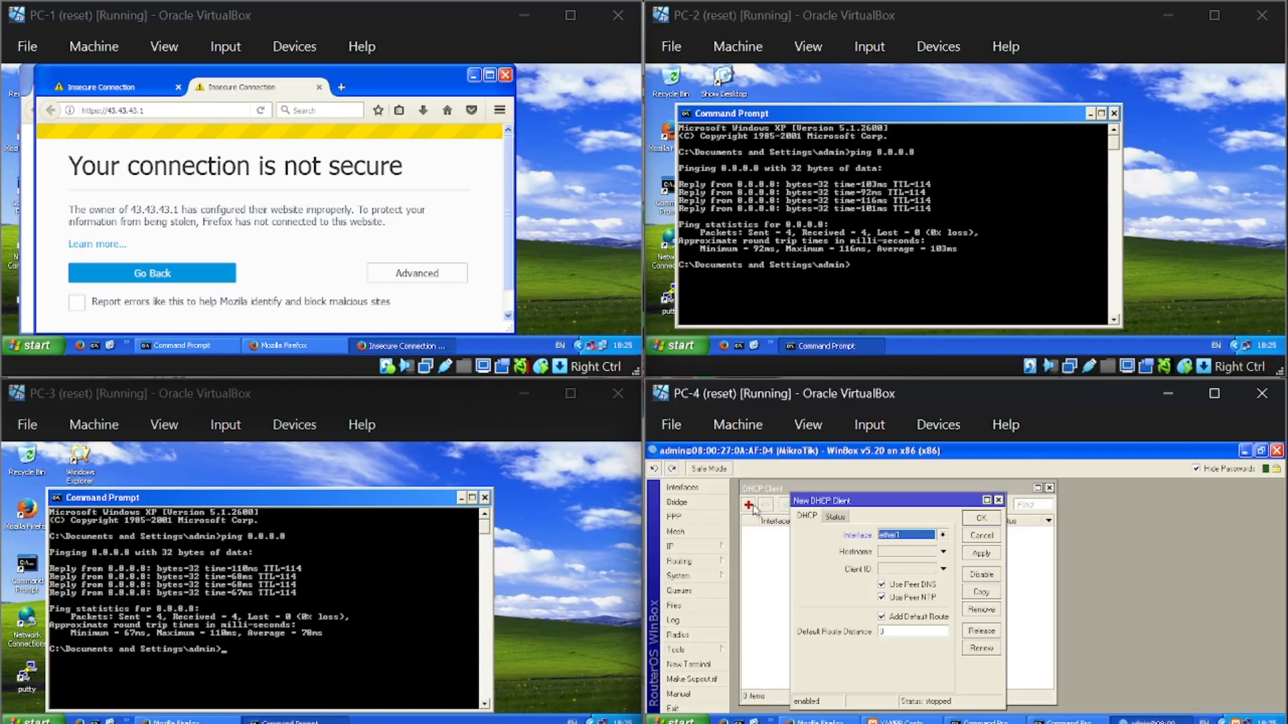
click(935, 534)
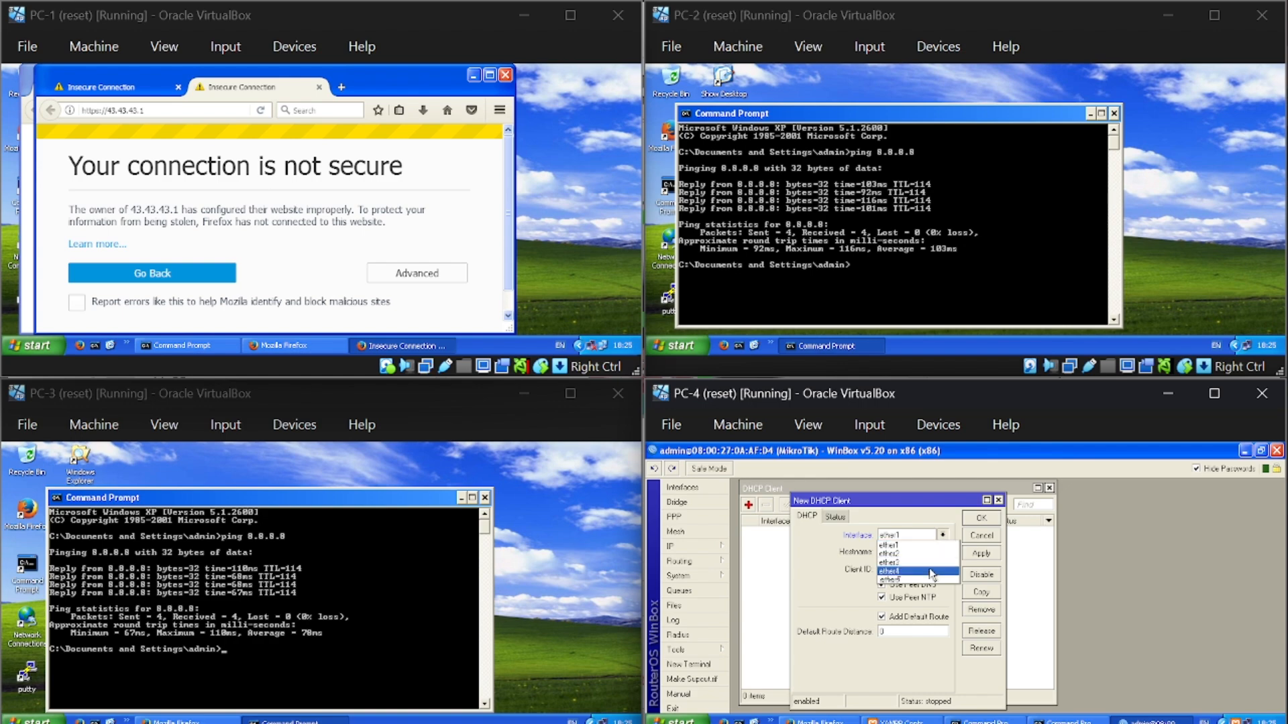
click(932, 575)
click(980, 521)
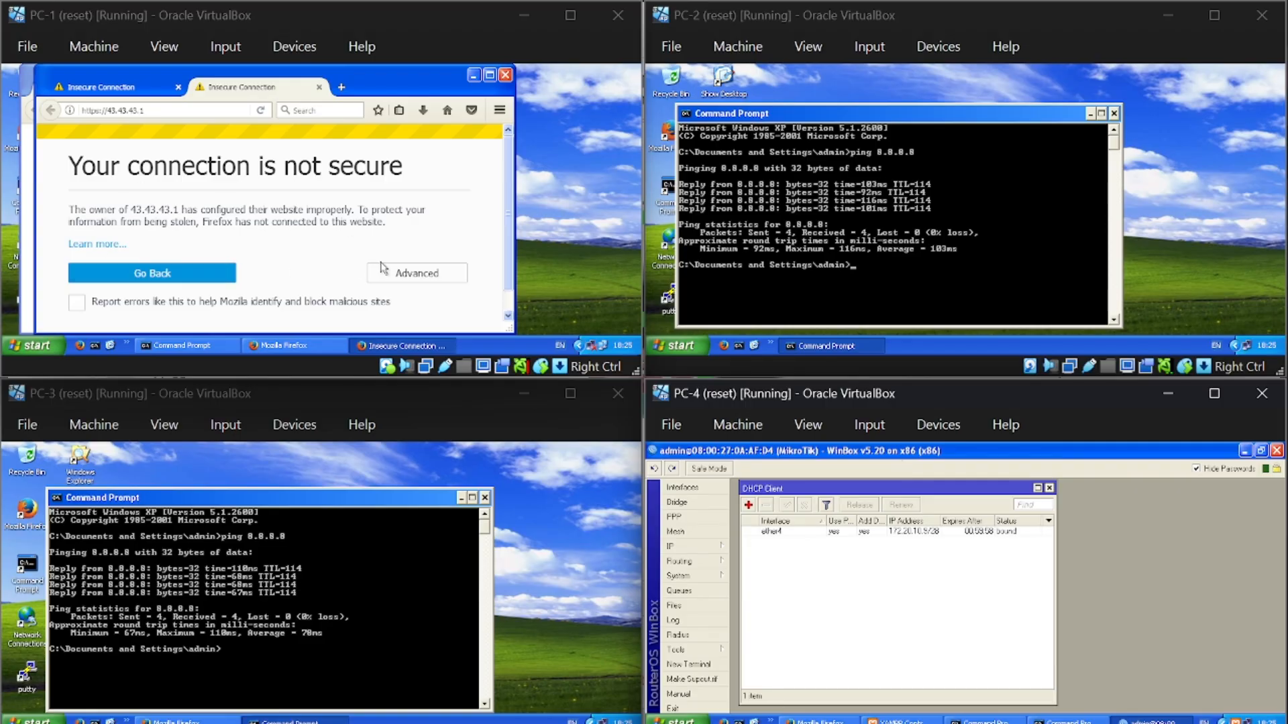
click(222, 278)
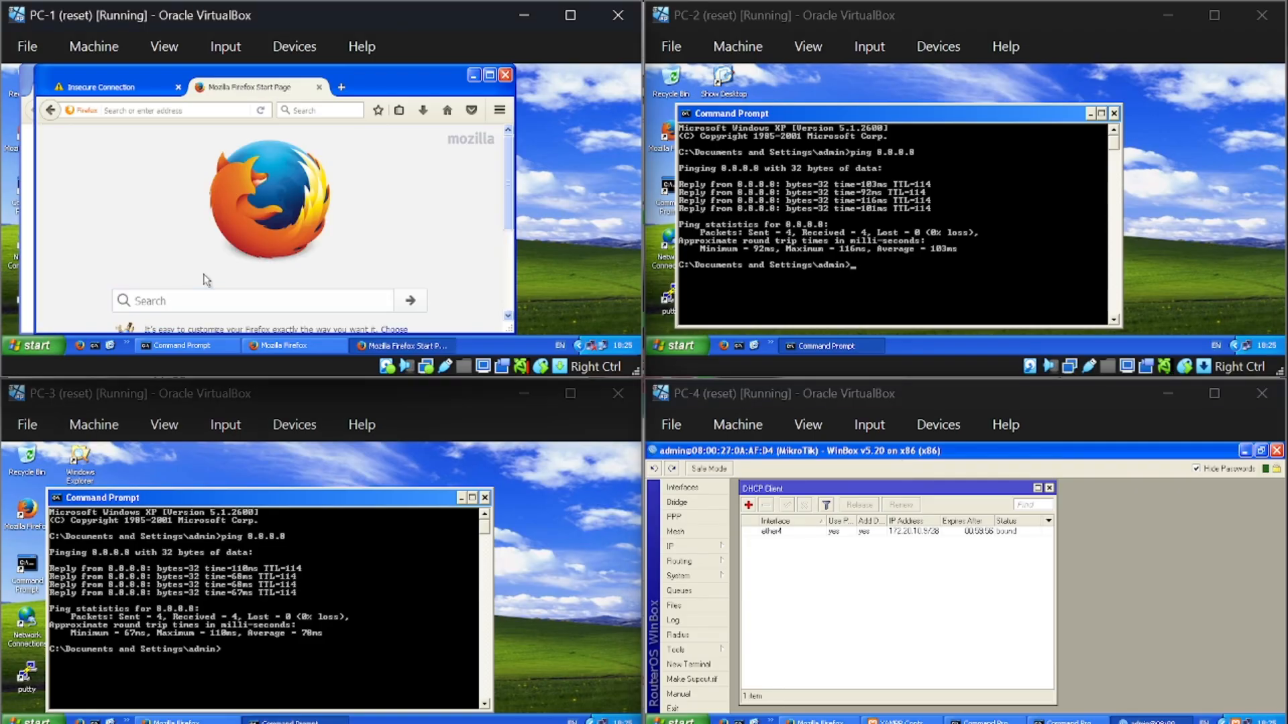
click(348, 87)
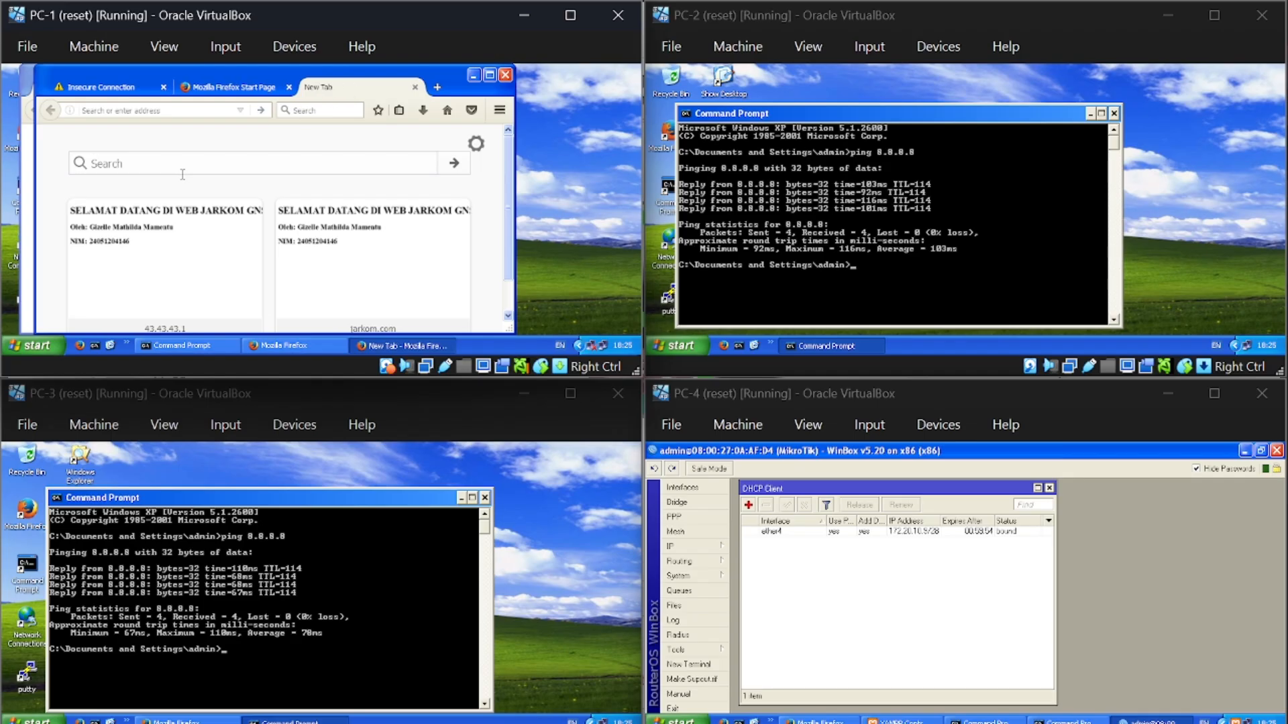
click(165, 268)
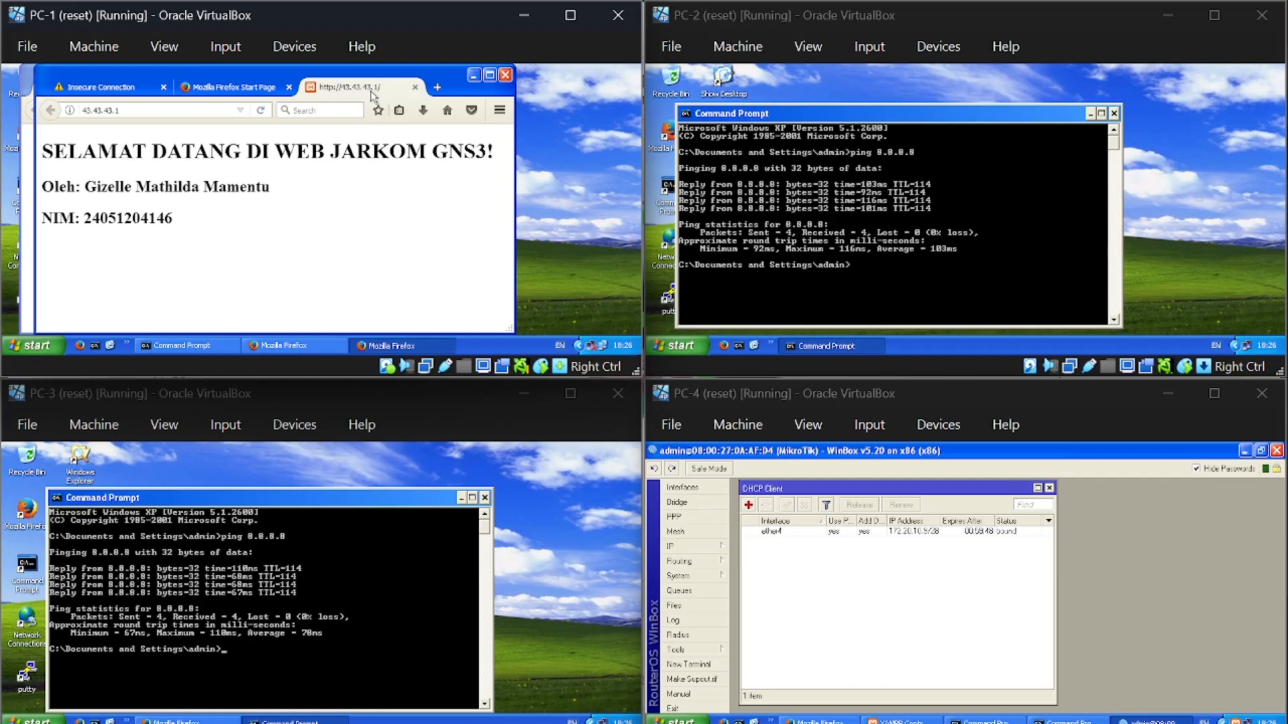
click(148, 94)
click(264, 114)
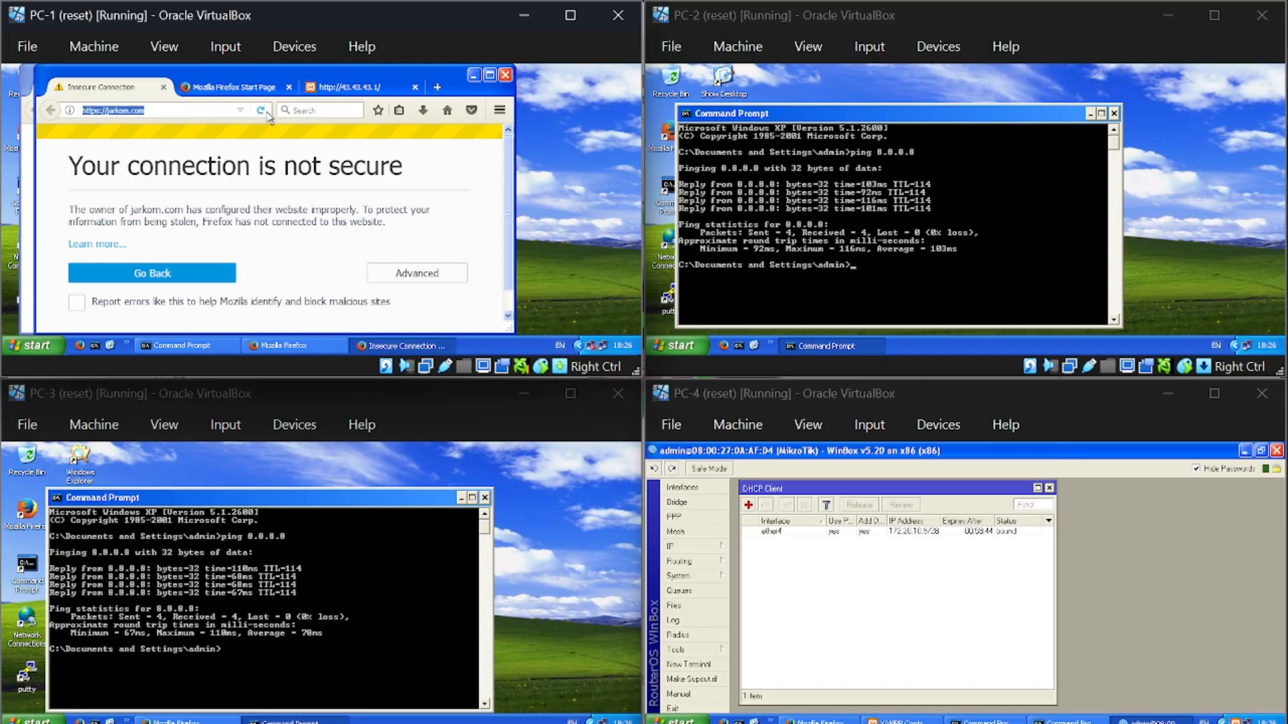
click(164, 88)
click(164, 88)
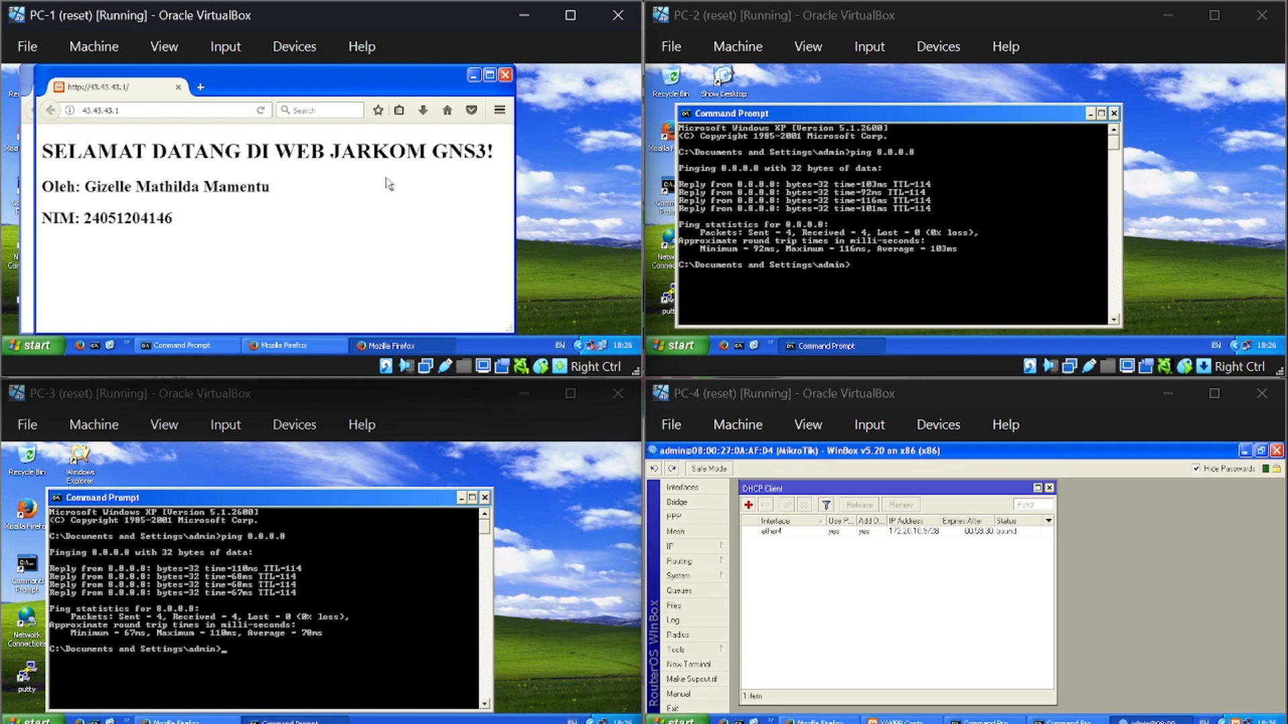
Trace the route to 8.8.8.8 from PC-1's command prompt.
click(203, 344)
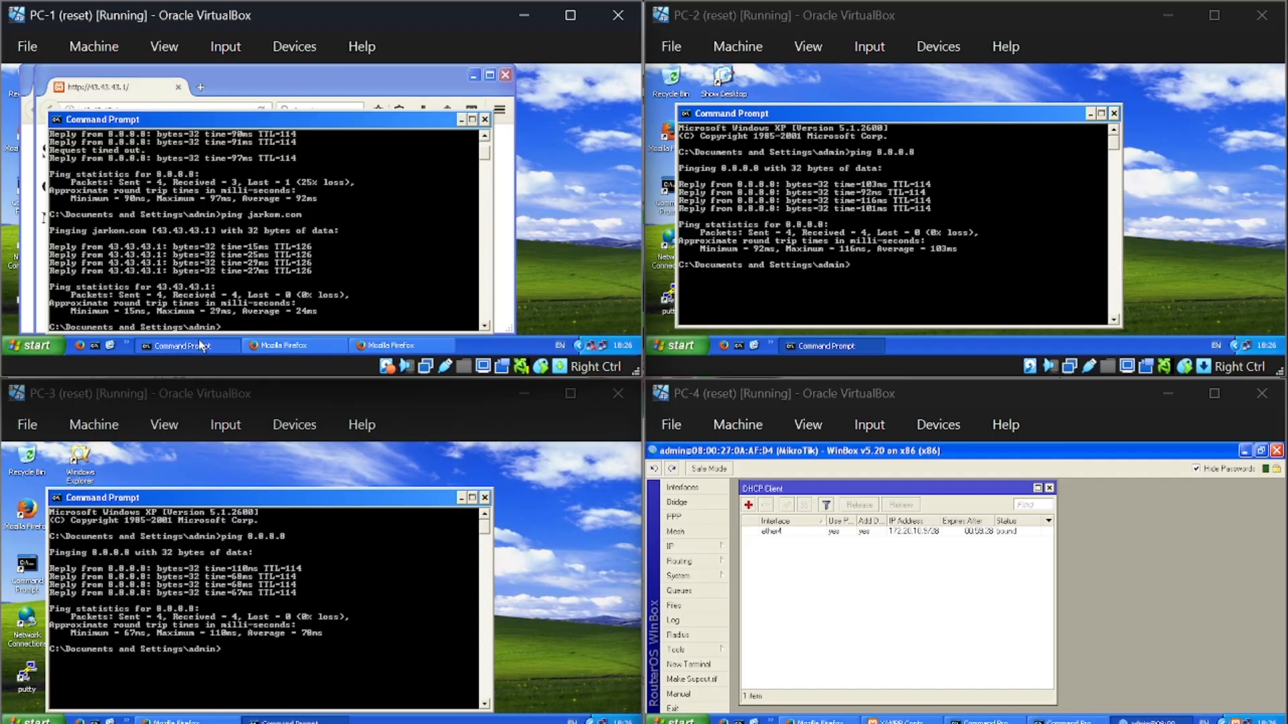
text(tracert 8.8.8.)
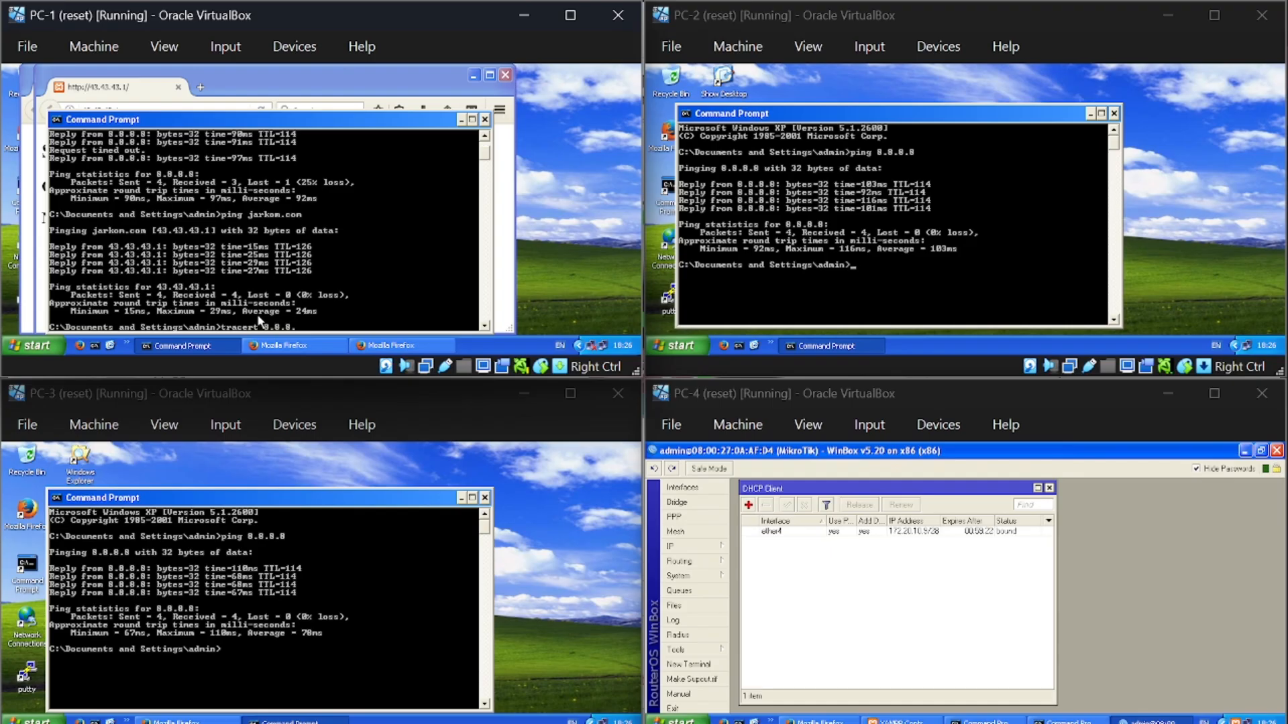
text(8)
key(Return)
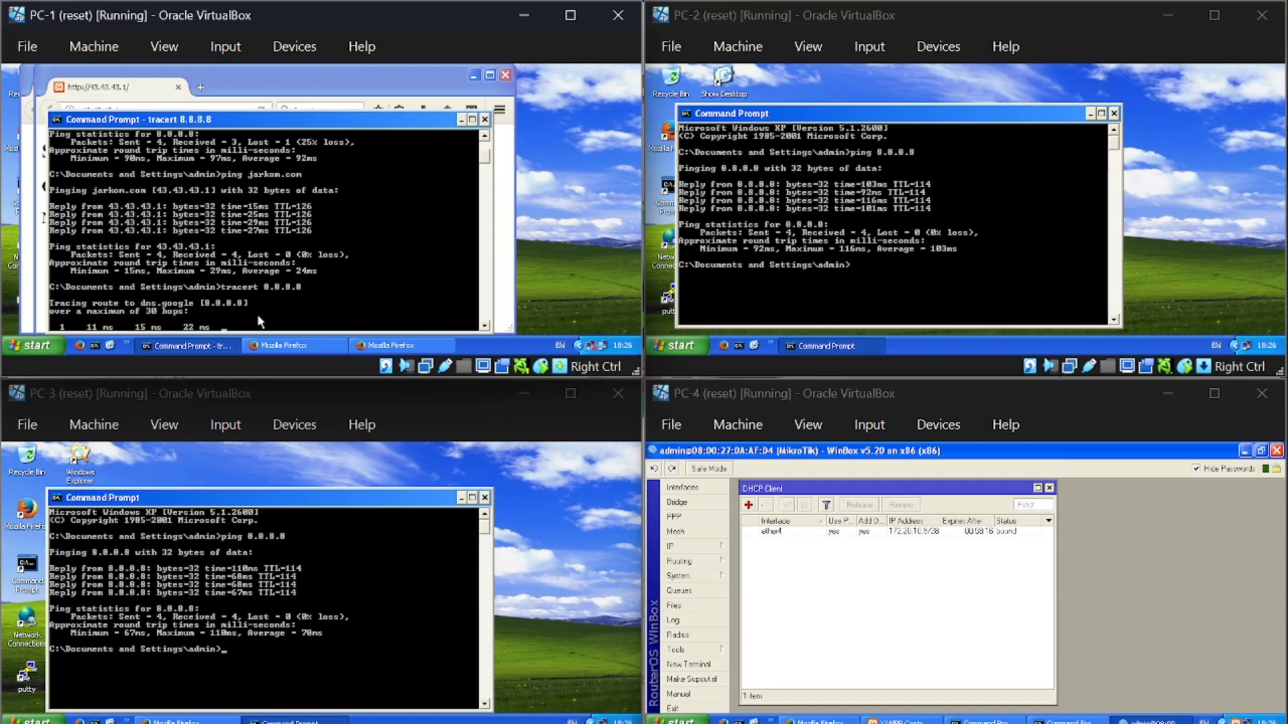
scroll(257, 314, down, 3)
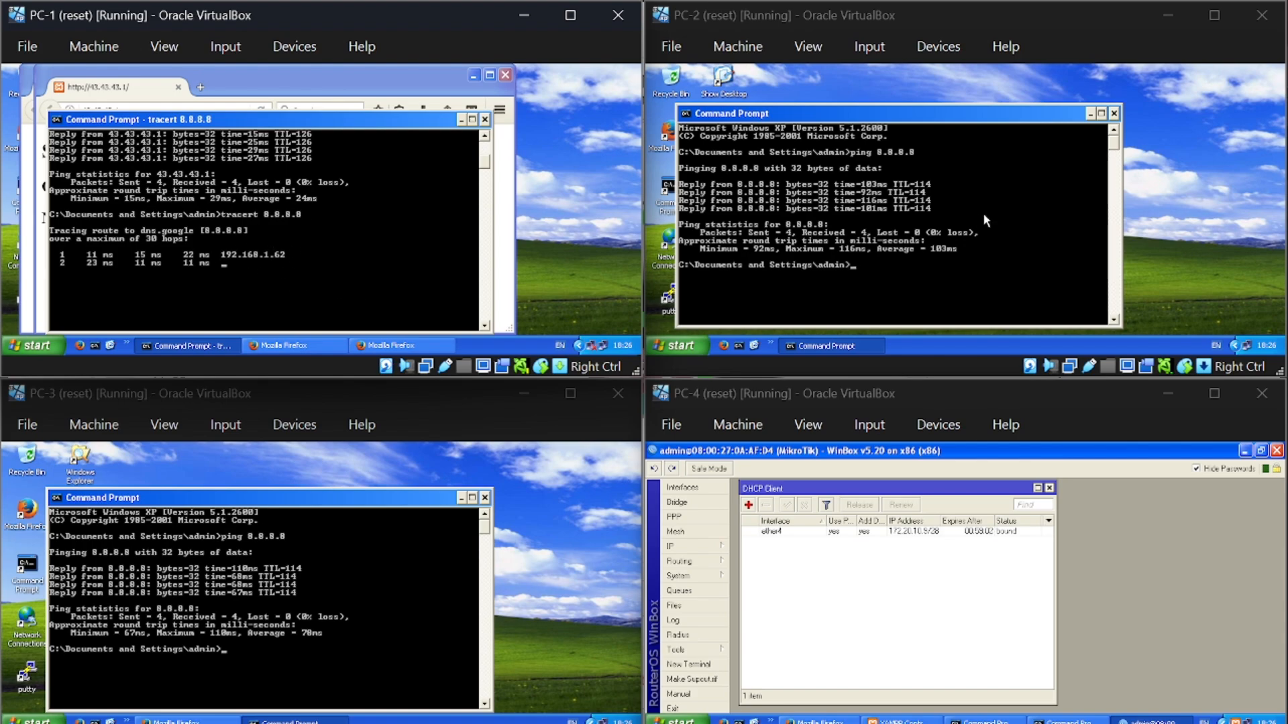
Display PC-2's IP configuration with ipconfig and review the route trace output on PC-1.
click(1237, 350)
click(1227, 346)
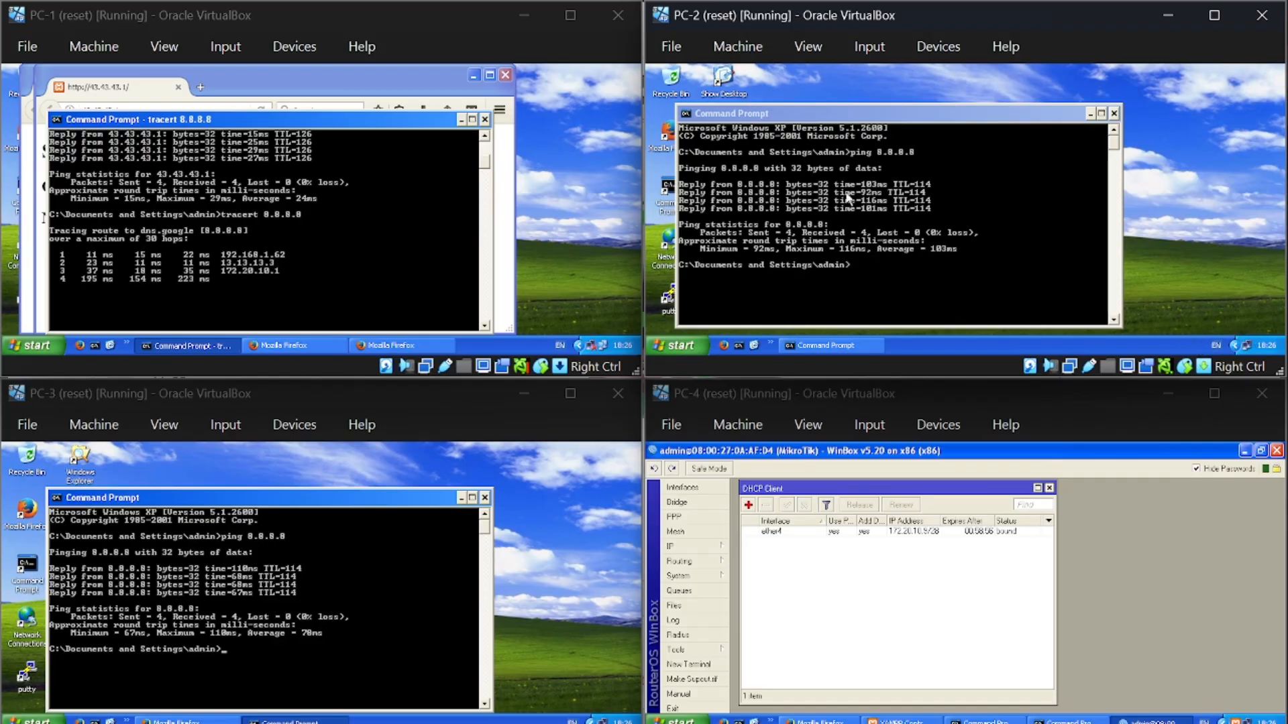
click(861, 264)
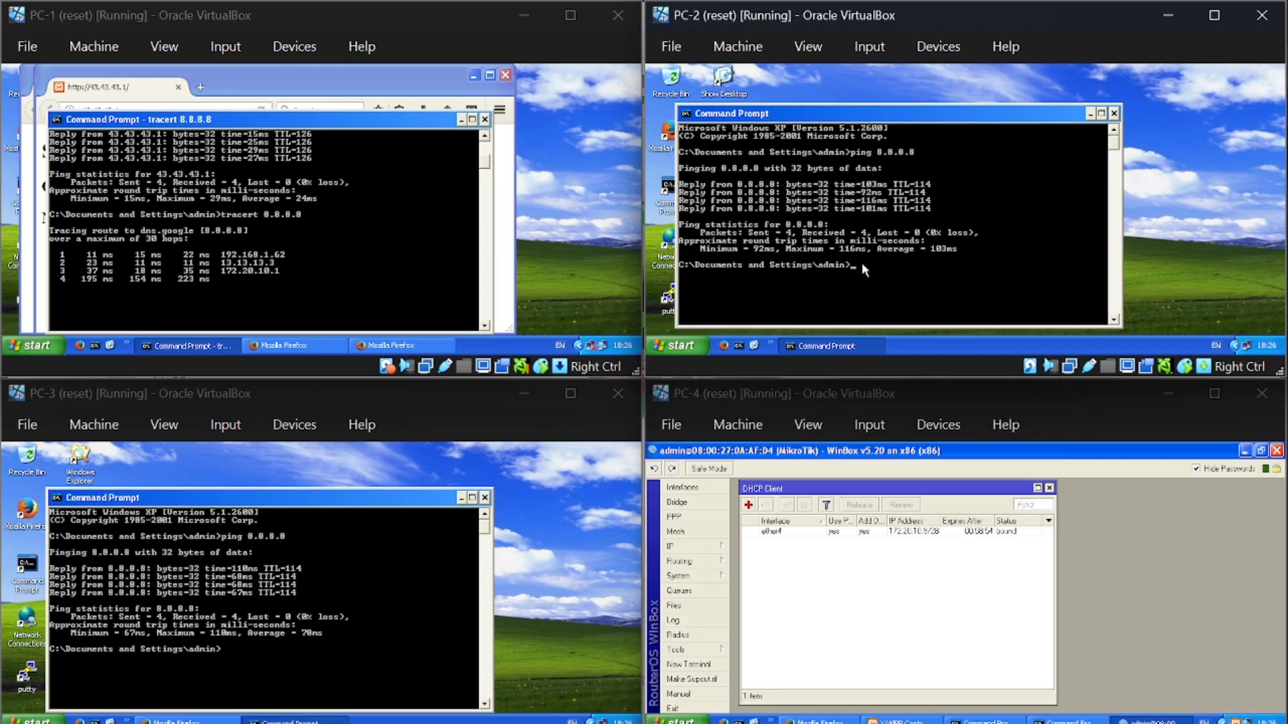
text(ipconfig)
key(Return)
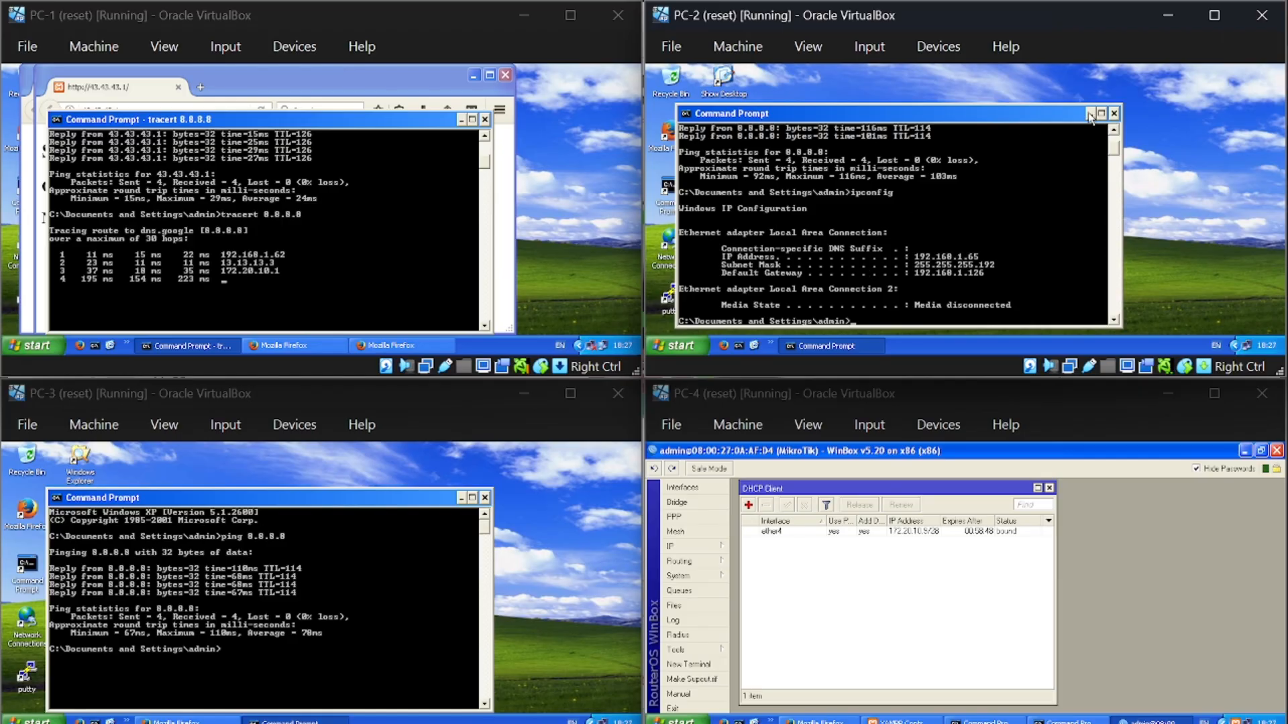
scroll(996, 180, up, 3)
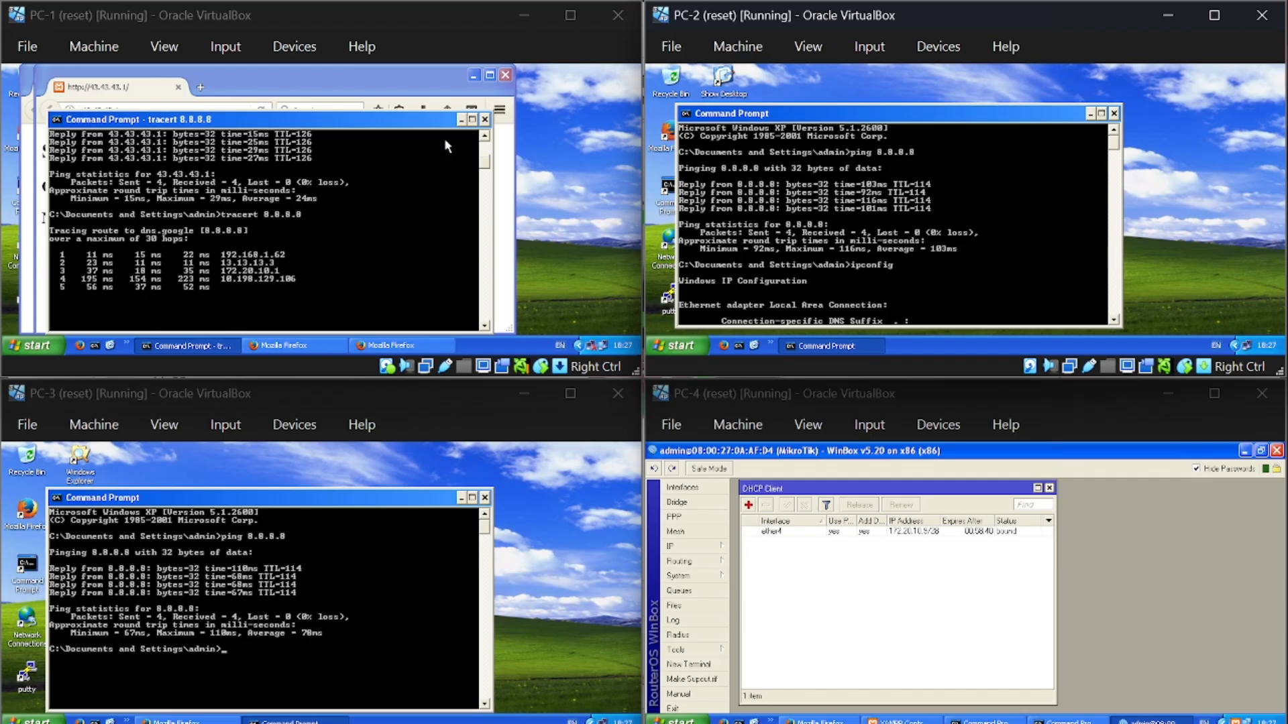
scroll(358, 187, up, 5)
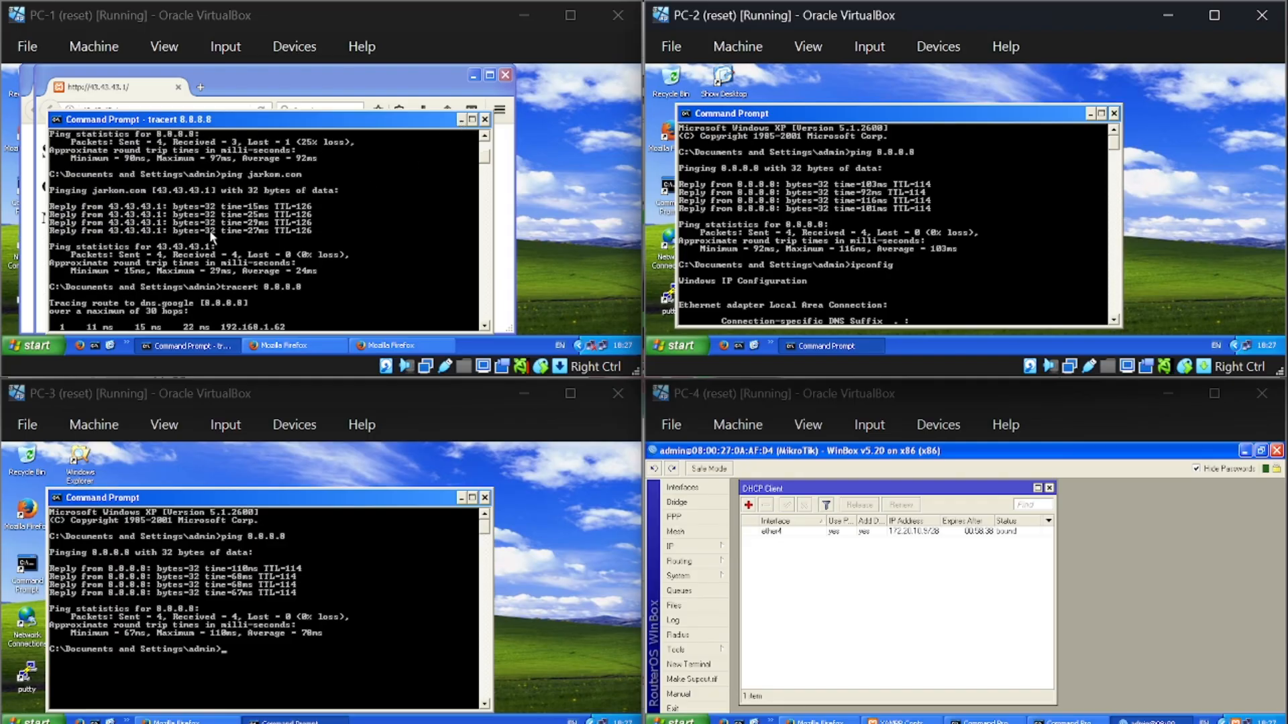
scroll(209, 231, down, 5)
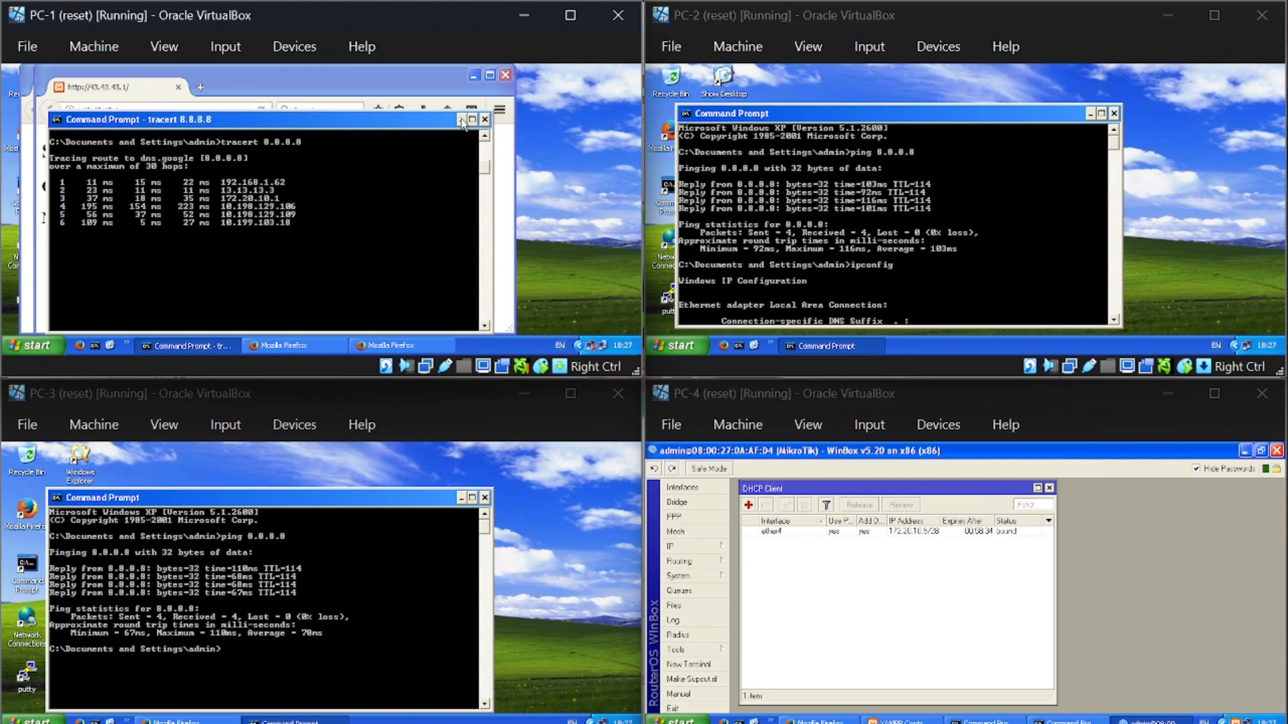
Clear the open windows from PC-1's desktop, connect WinBox to the router 08:00:27:CA:60:6E and show its interface list.
click(477, 92)
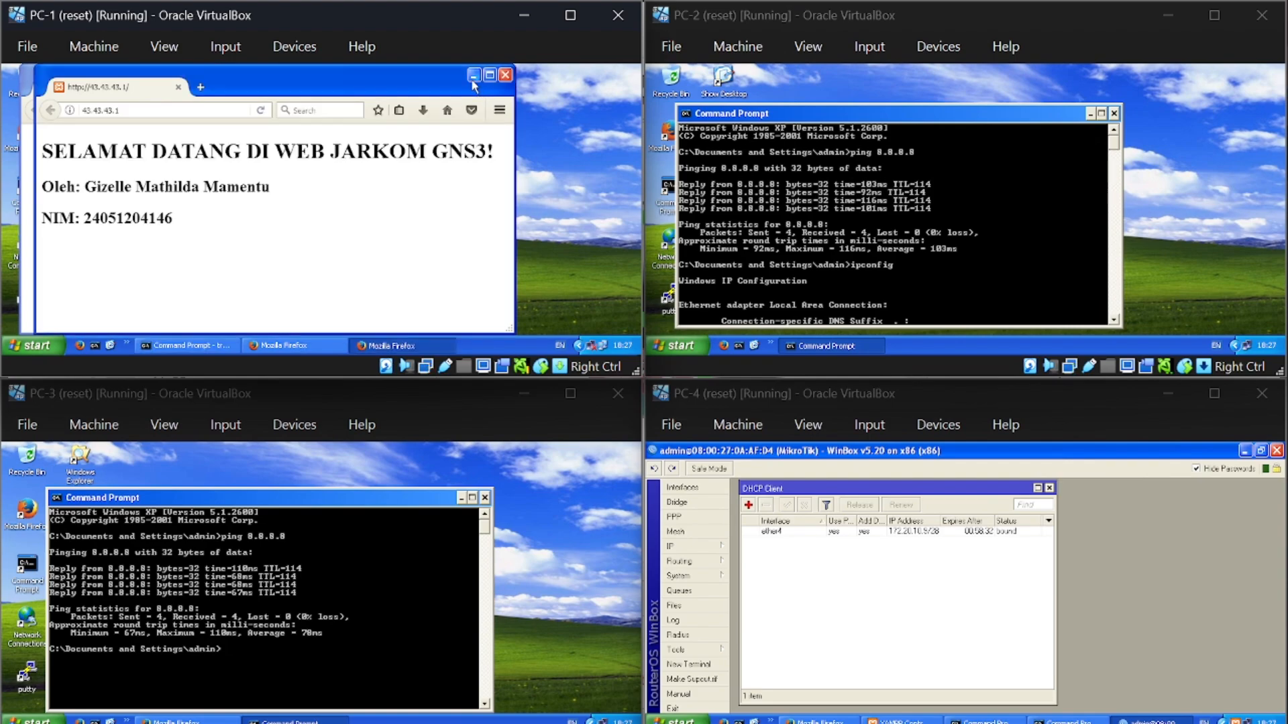
click(473, 76)
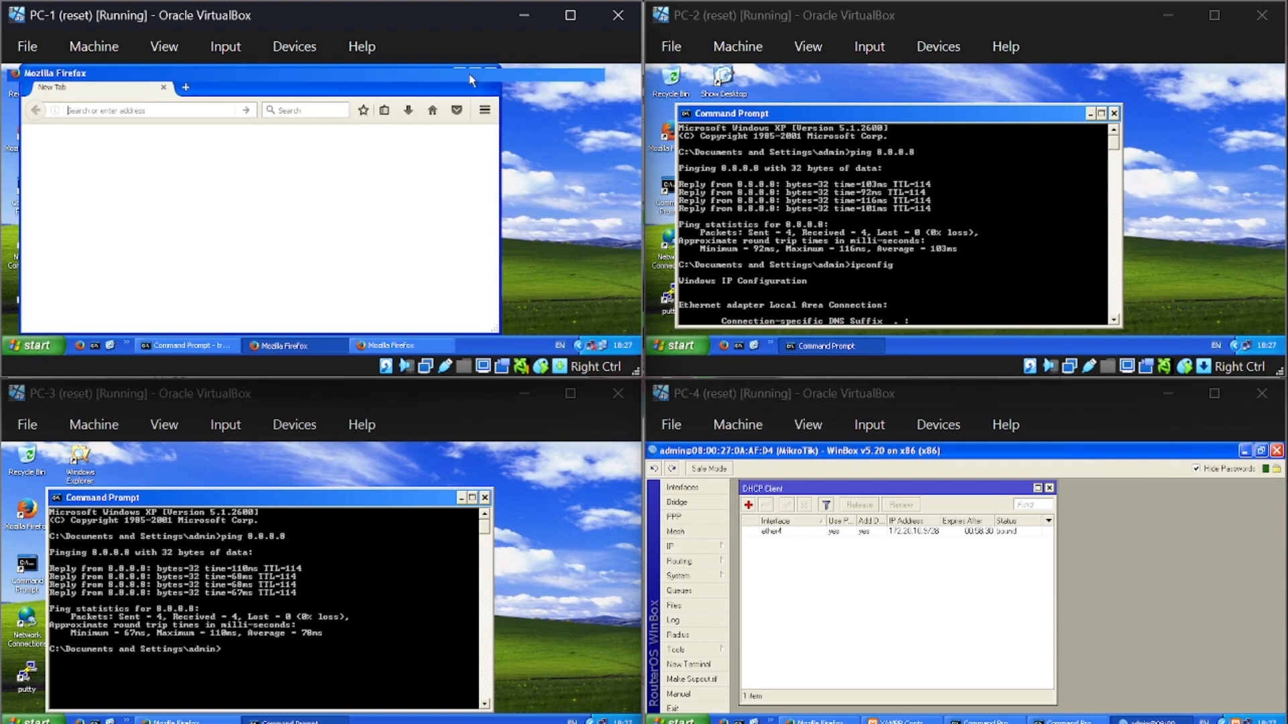
click(630, 73)
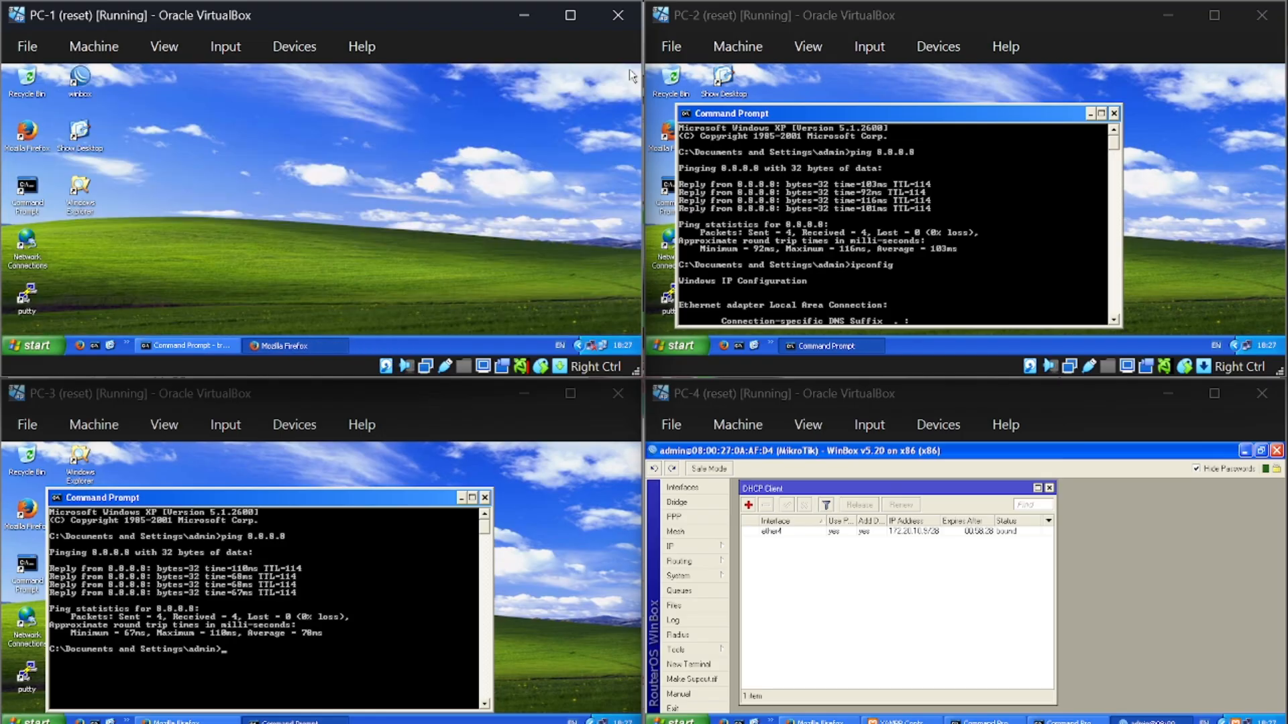
click(82, 91)
double_click(80, 87)
click(195, 101)
click(94, 112)
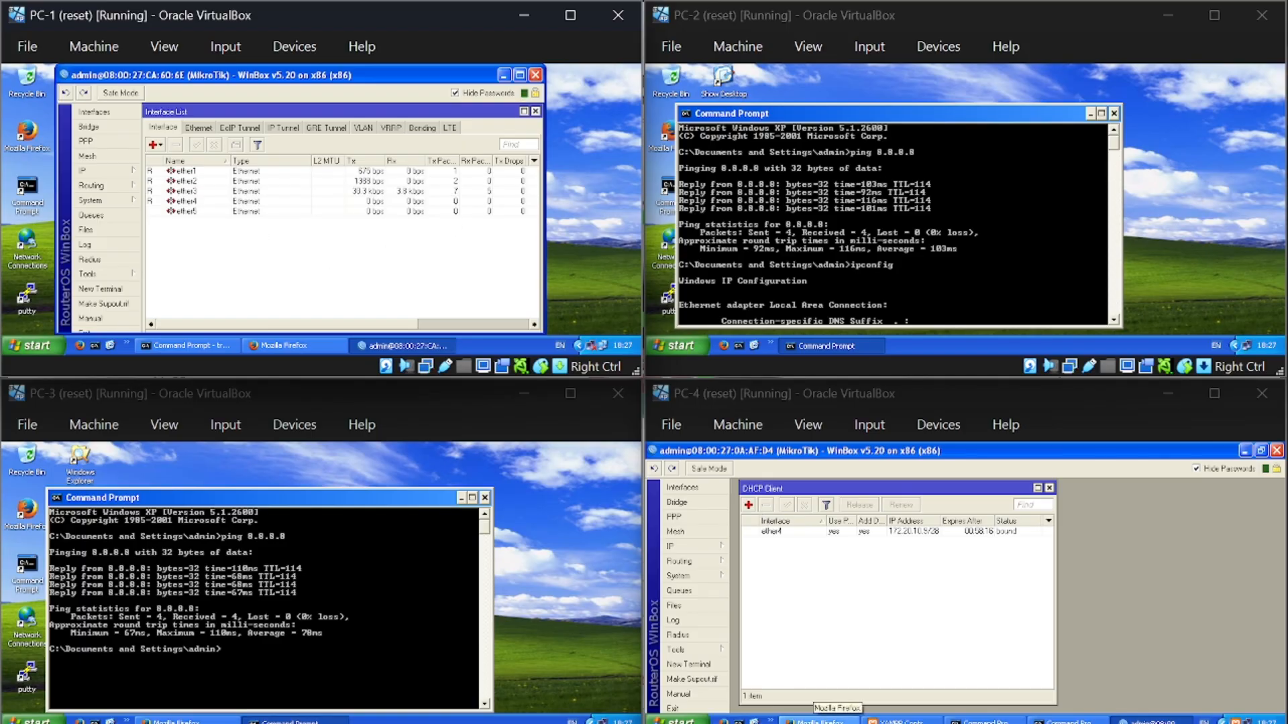
Switch to the GNS3 topology and delete the link between R-1 and R-3.
click(839, 711)
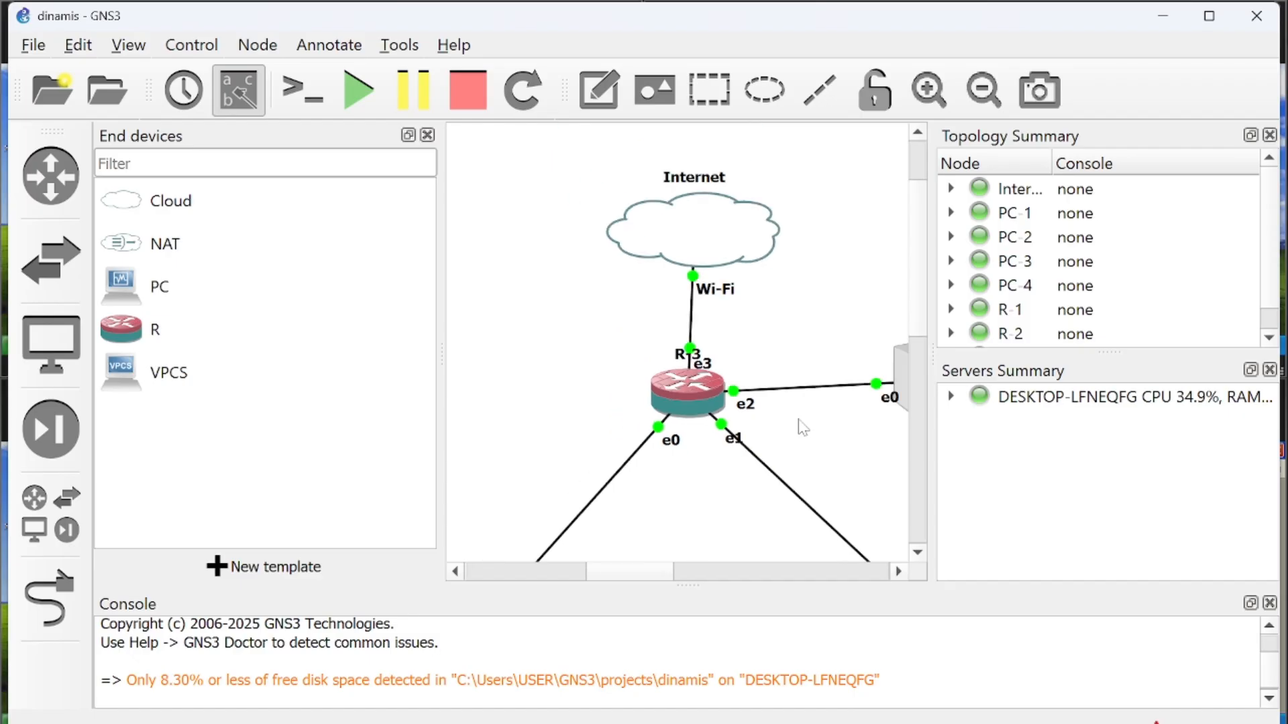
scroll(803, 428, down, 3)
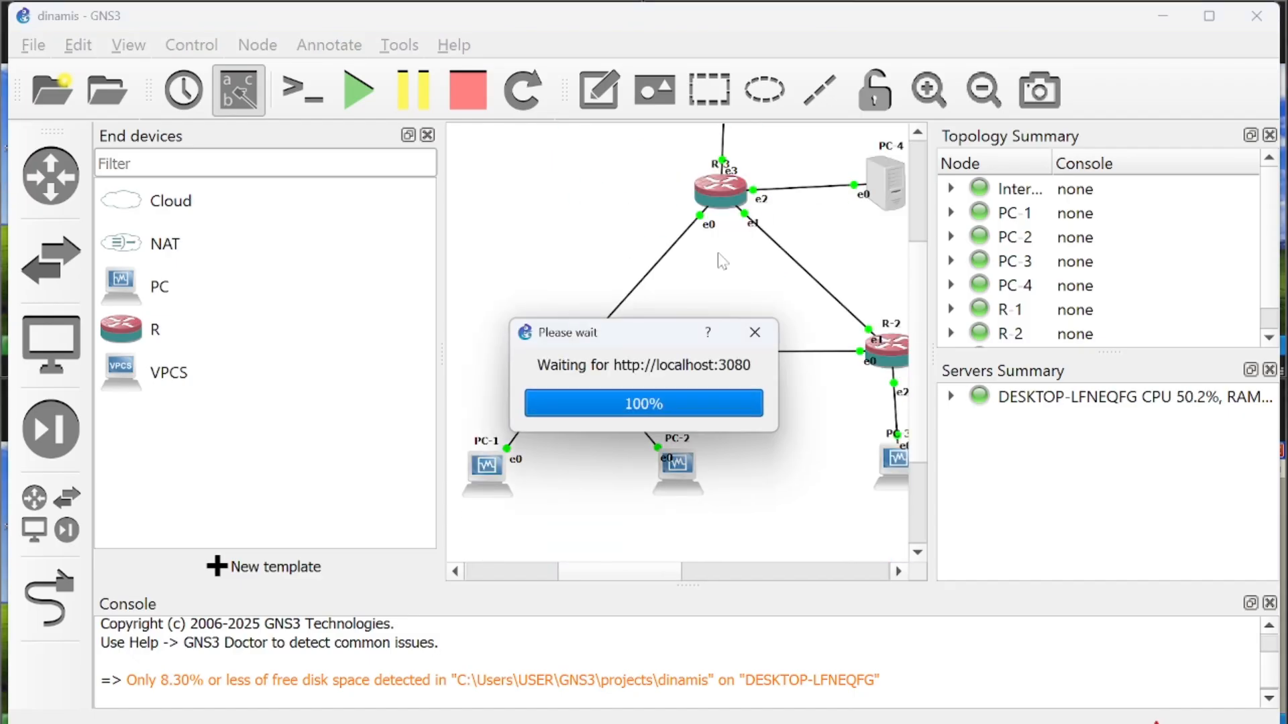
scroll(715, 248, down, 2)
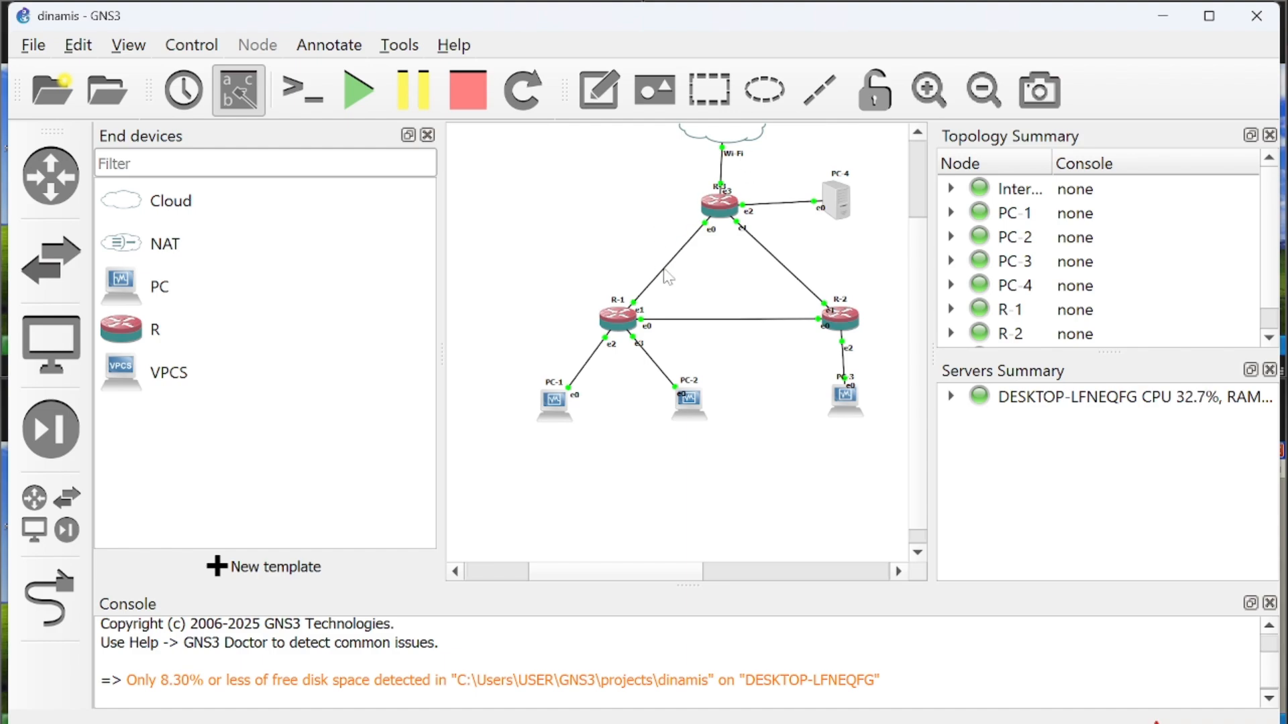
right_click(665, 271)
click(699, 422)
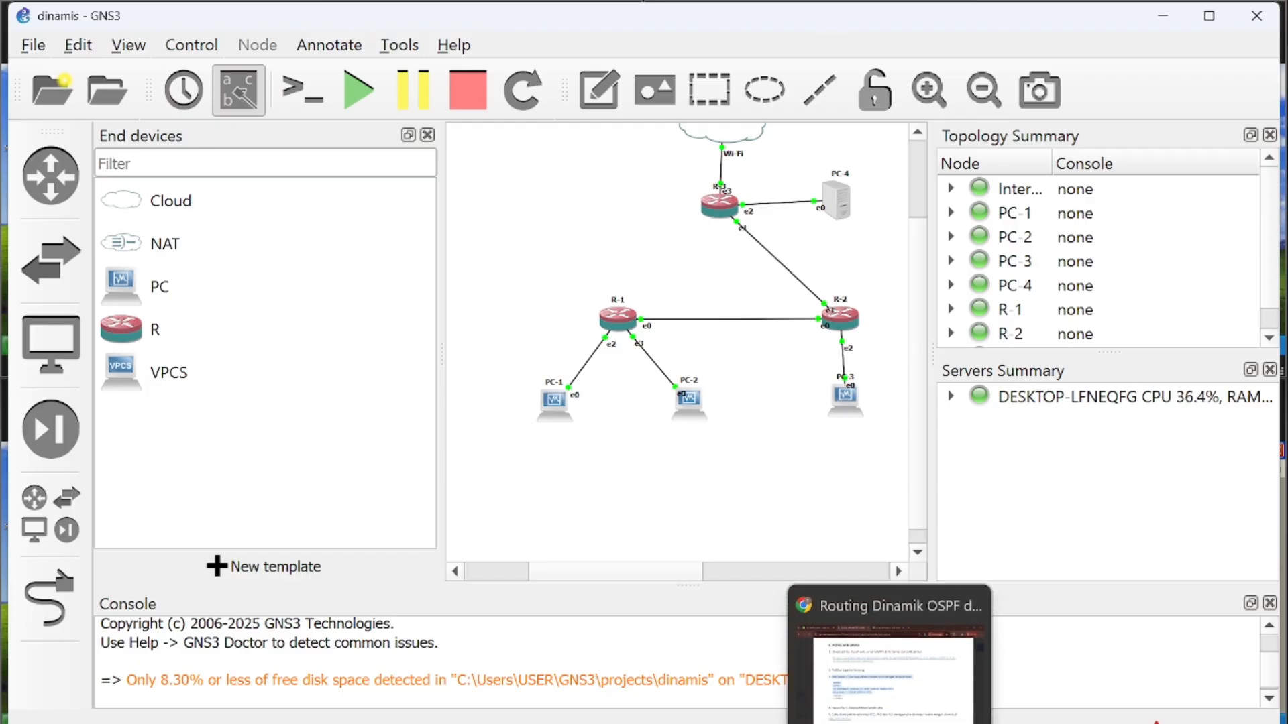
Switch to the Chrome assignment document and review the instructions in section G, FAIL OVER.
mouse_move(831, 723)
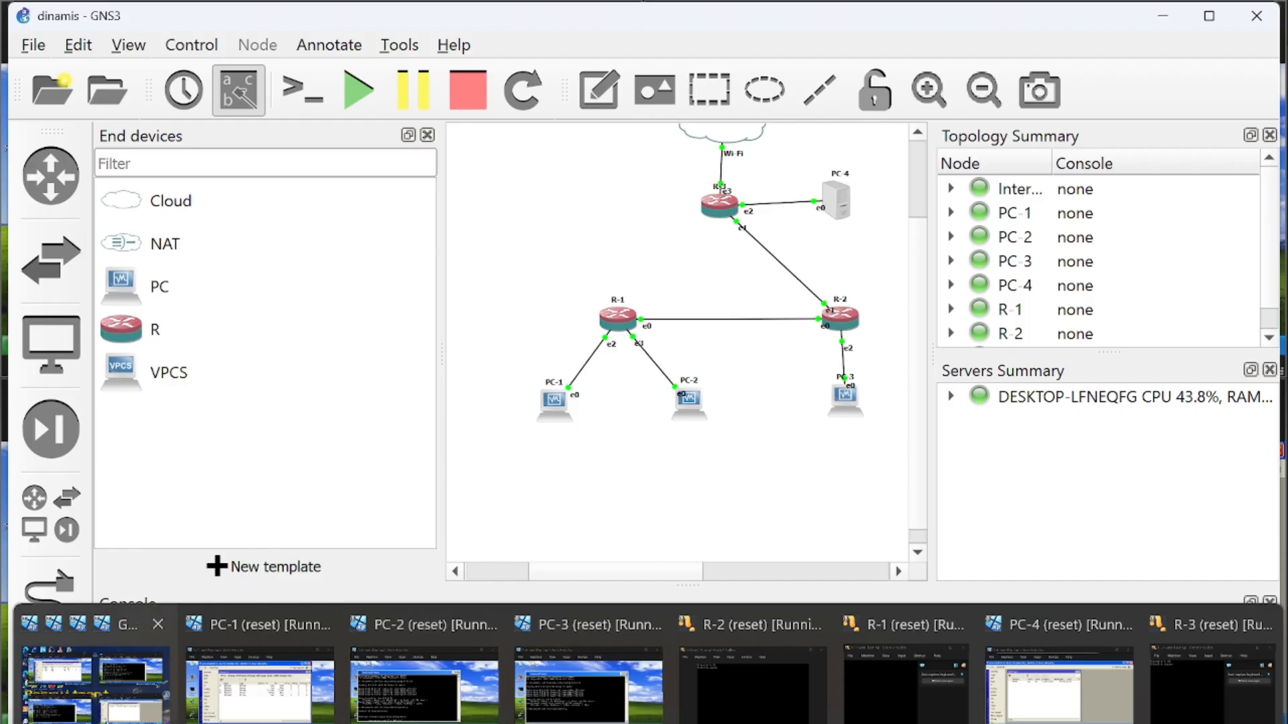
click(93, 680)
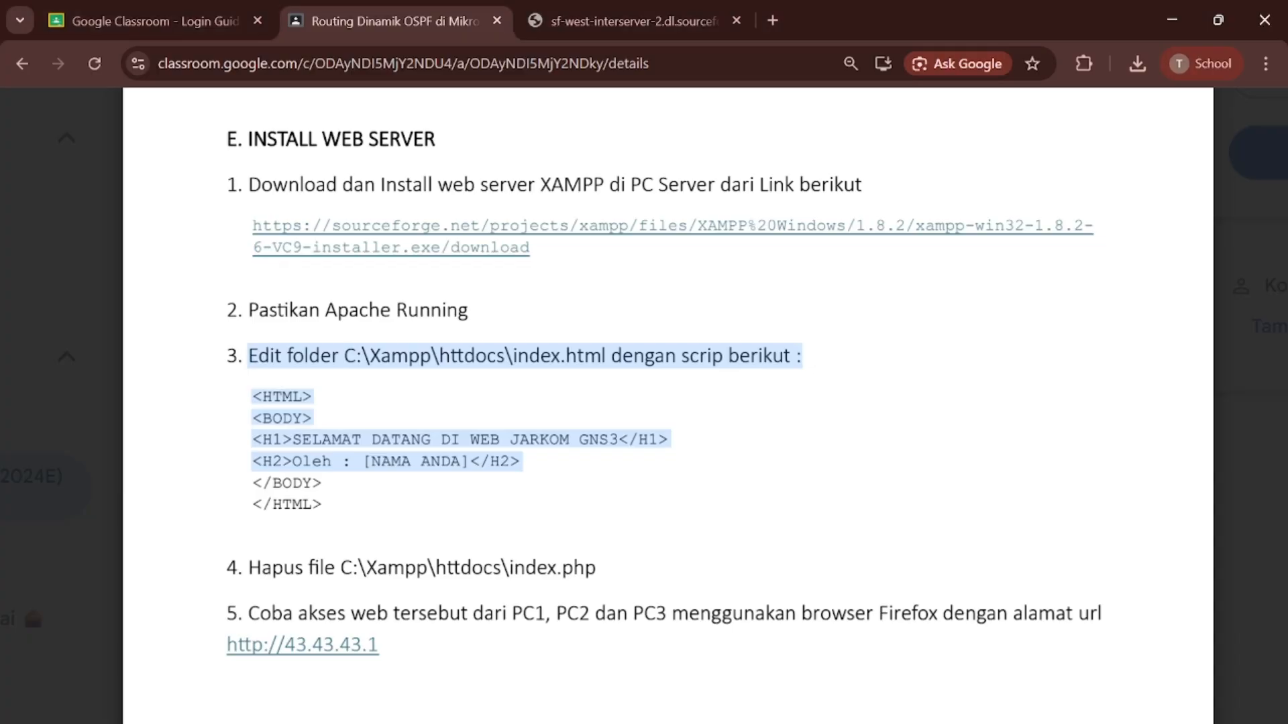
scroll(664, 373, down, 1)
key(ctrl+minus)
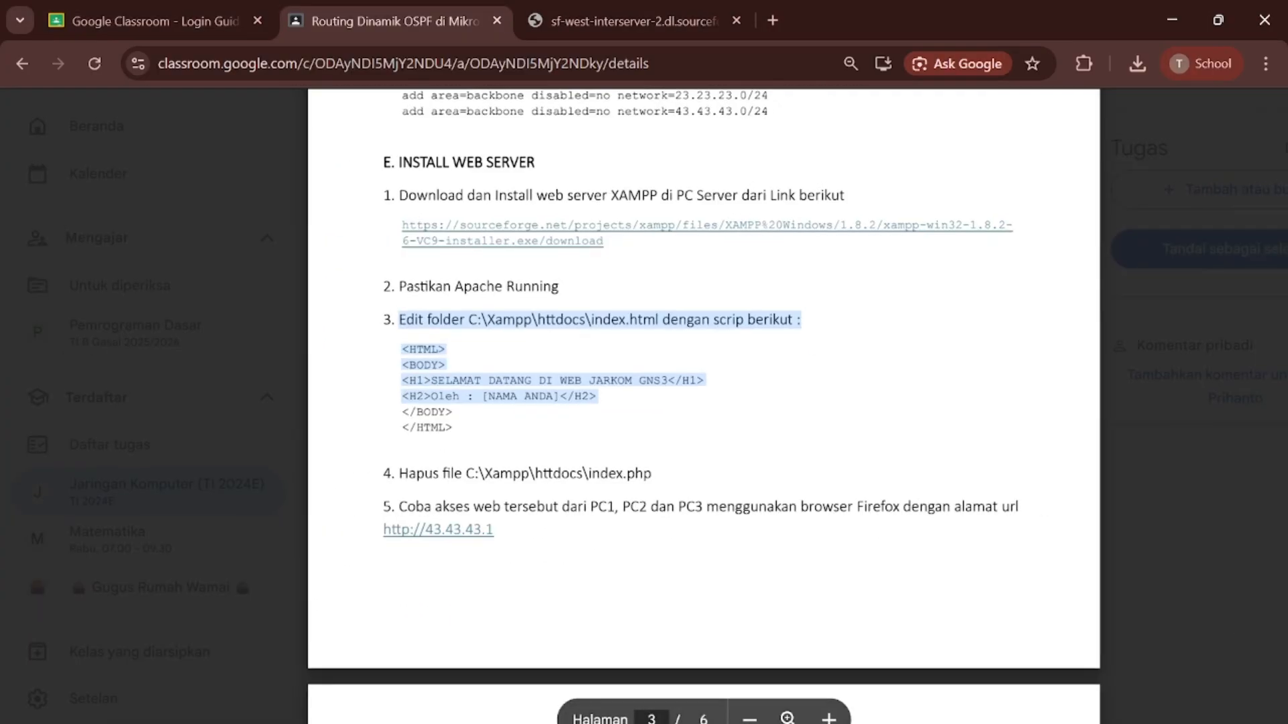
scroll(704, 372, down, 15)
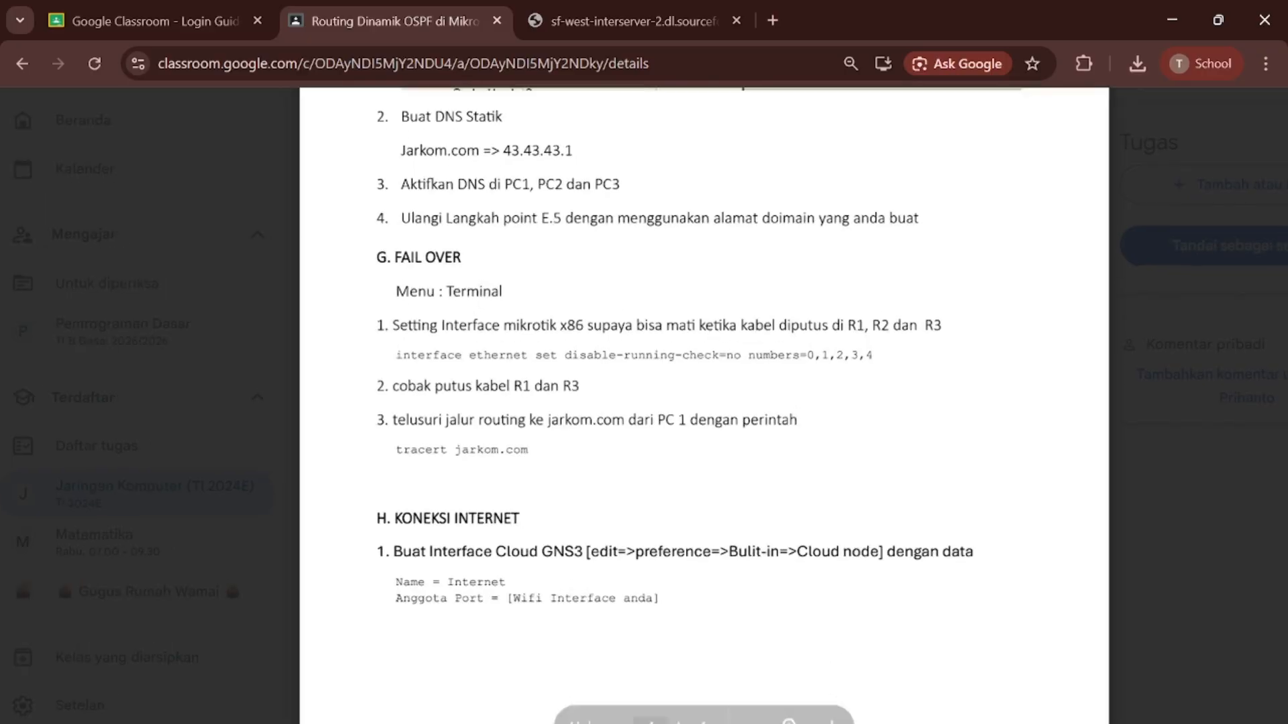
scroll(704, 402, up, 2)
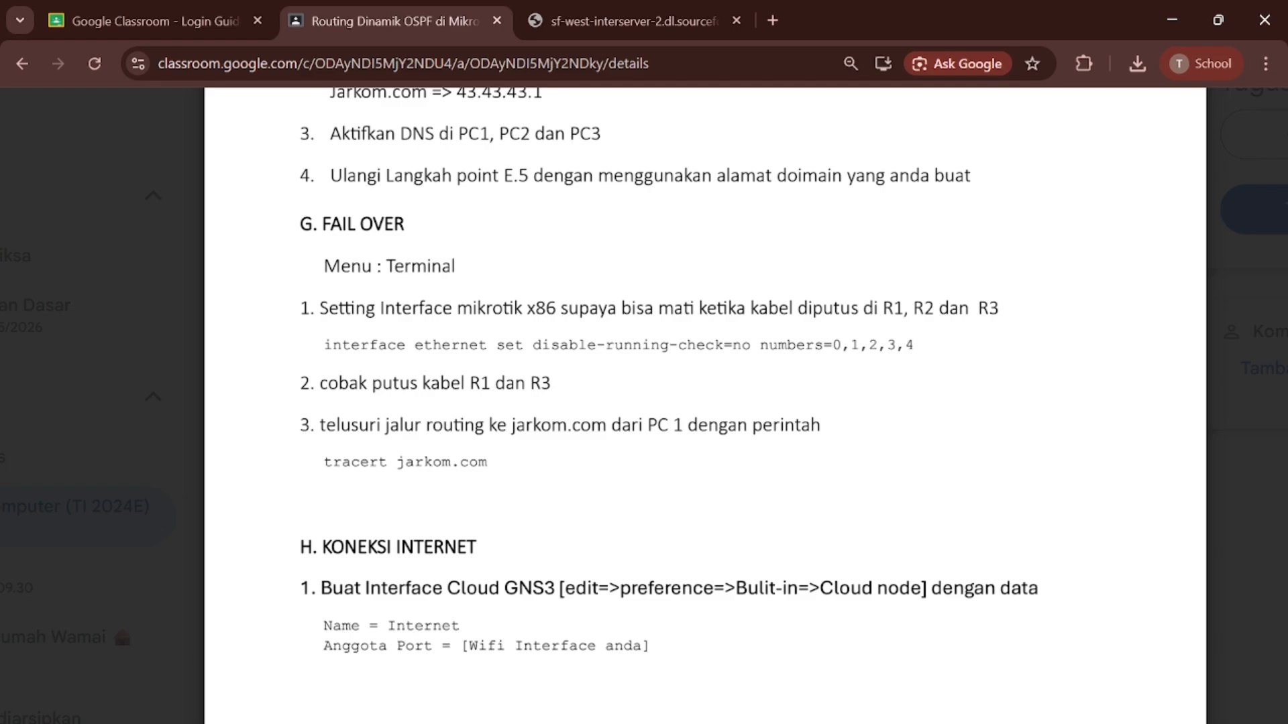
Copy the command interface ethernet set disable-running-check=no numbers=0,1,2,3,4 from section G of the assignment document.
scroll(705, 406, up, 1)
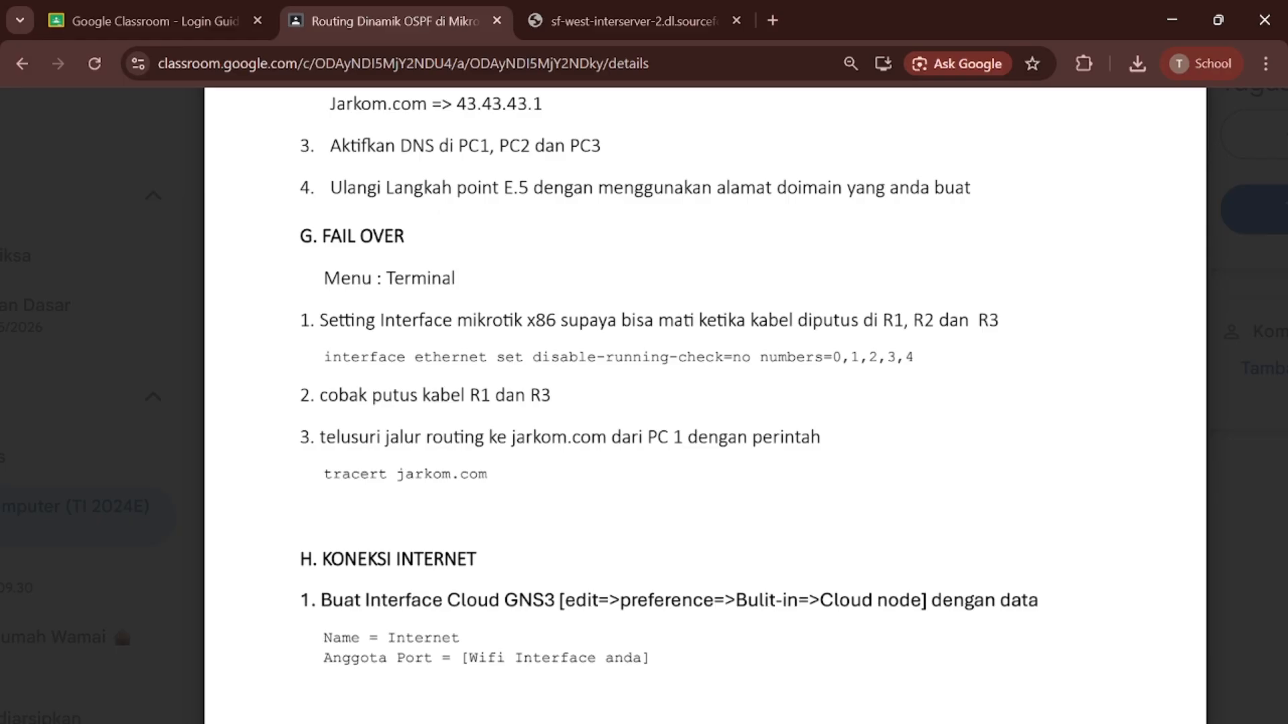
drag(323, 356, 914, 357)
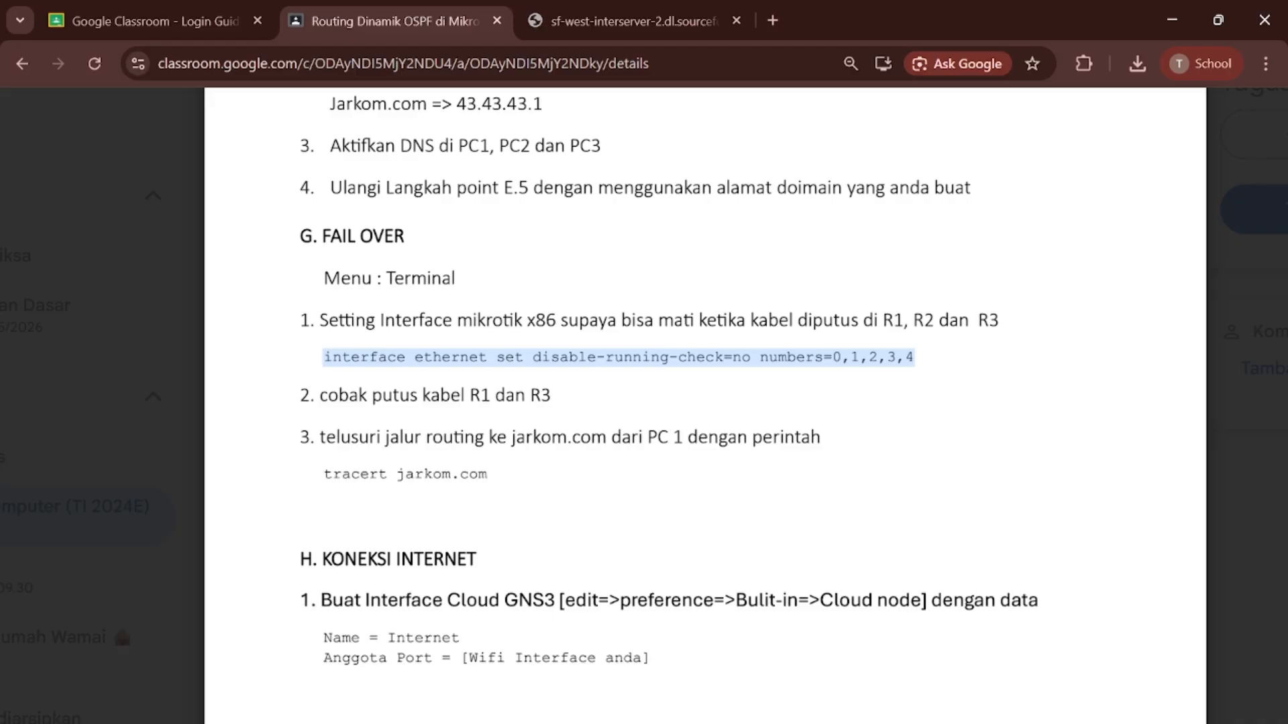
right_click(848, 355)
click(879, 394)
right_click(651, 357)
click(685, 387)
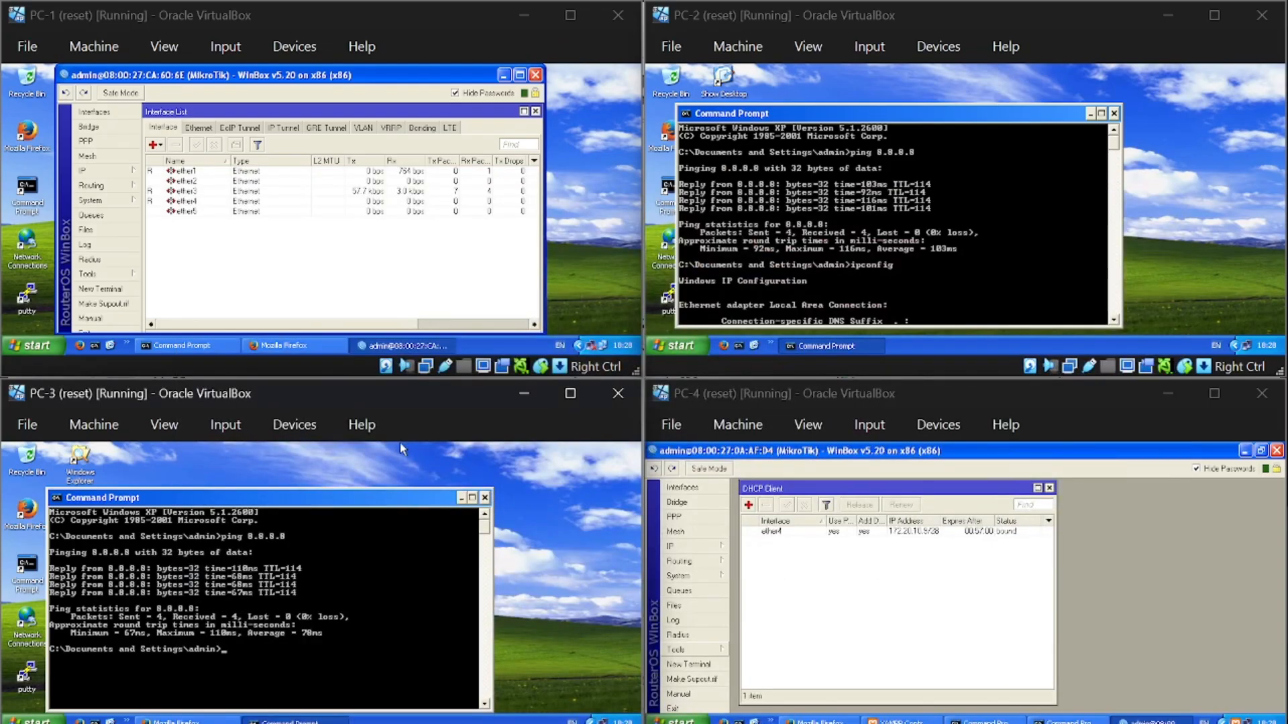
Open a WinBox terminal on PC-1 and run interface ethernet set disable-running-check=no numbers=0,1,2,3,4.
click(101, 288)
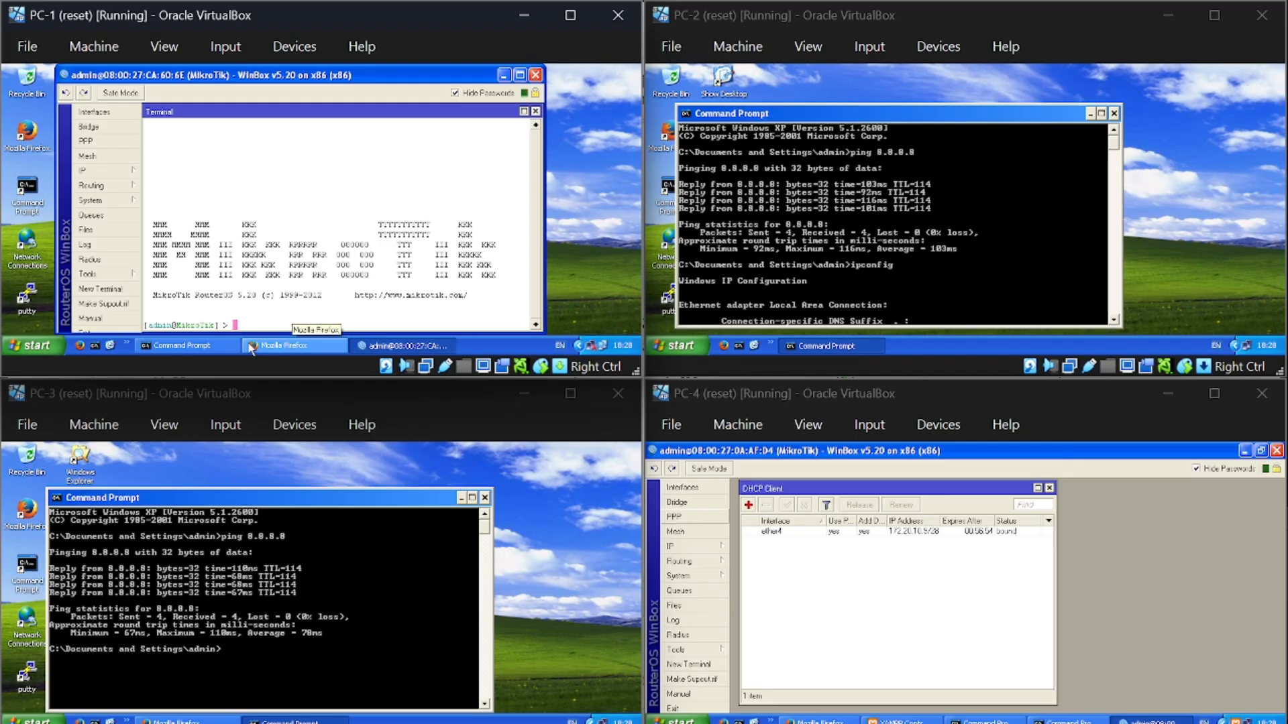
right_click(259, 328)
click(278, 321)
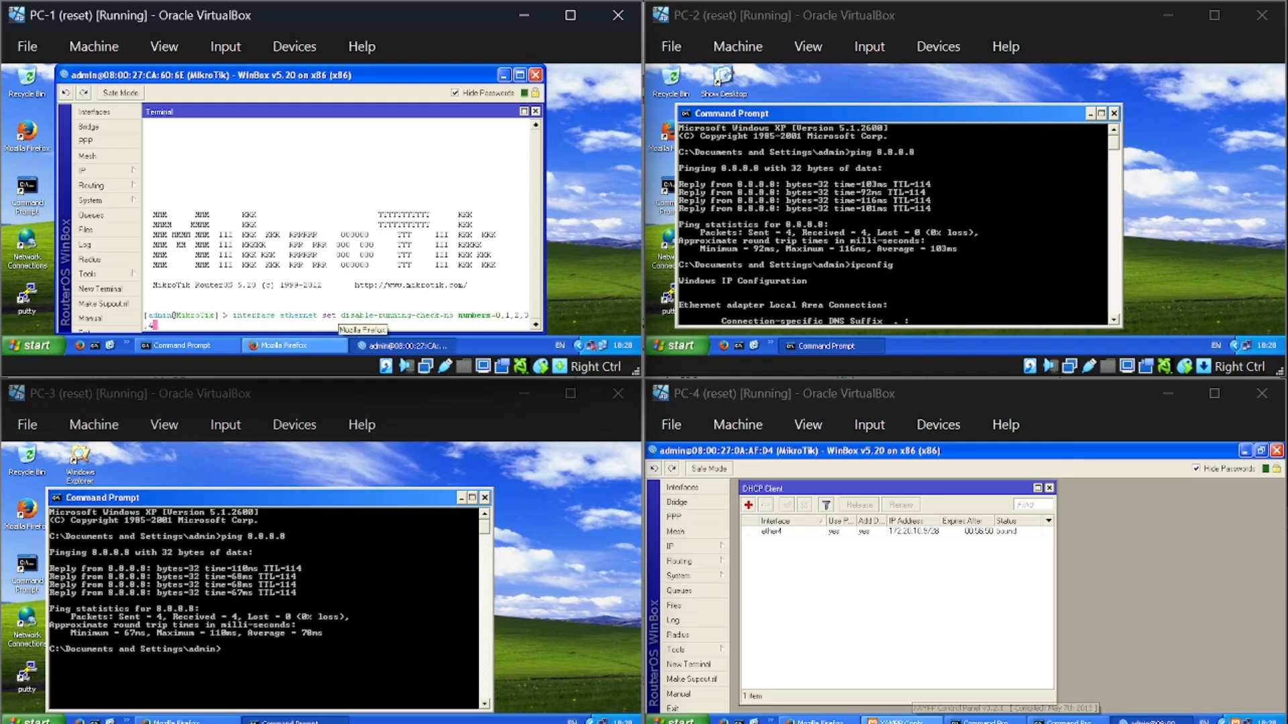
mouse_move(889, 721)
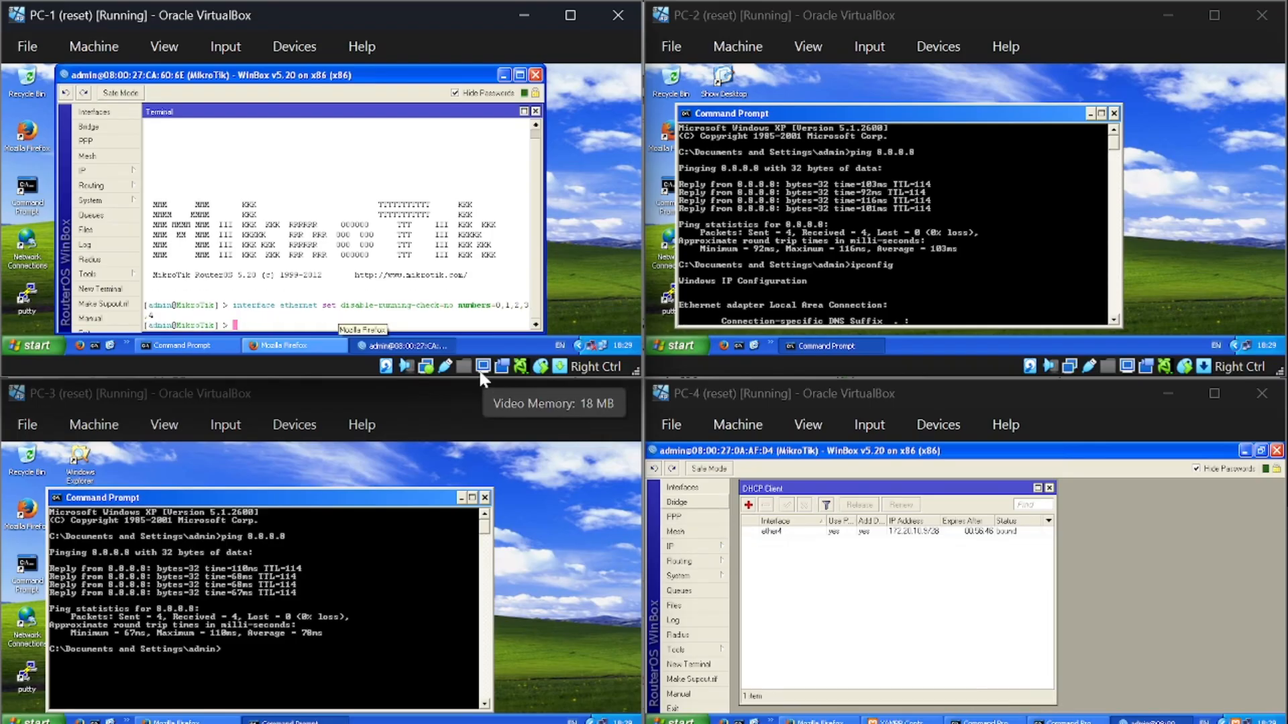
key(Return)
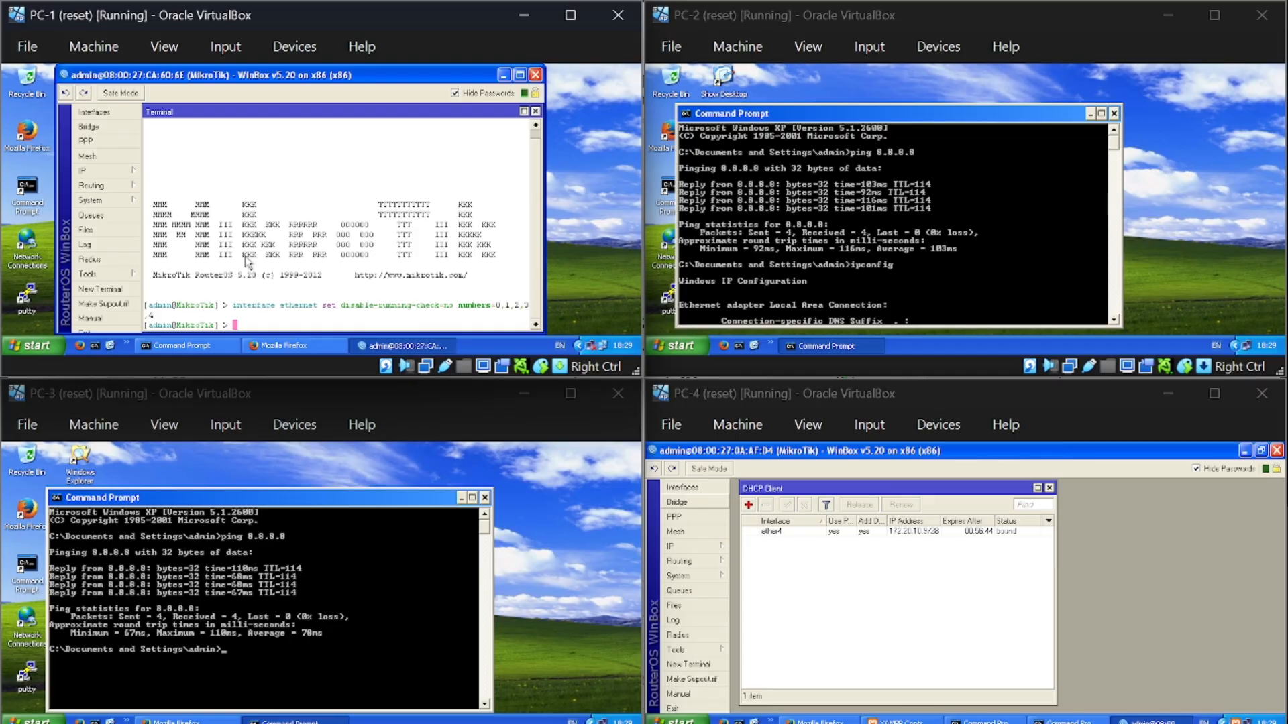
Reopen the router's interface list in WinBox on PC-1 and check the running flag of ether2.
click(504, 74)
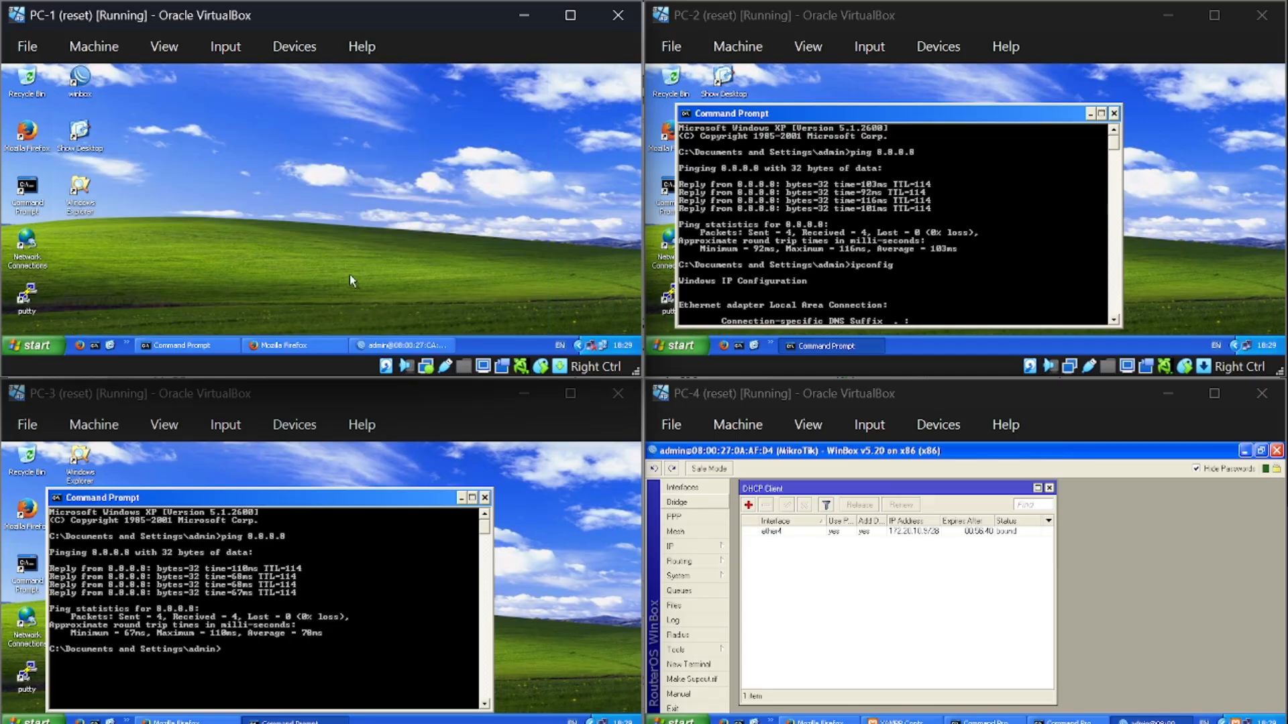
click(403, 346)
click(108, 131)
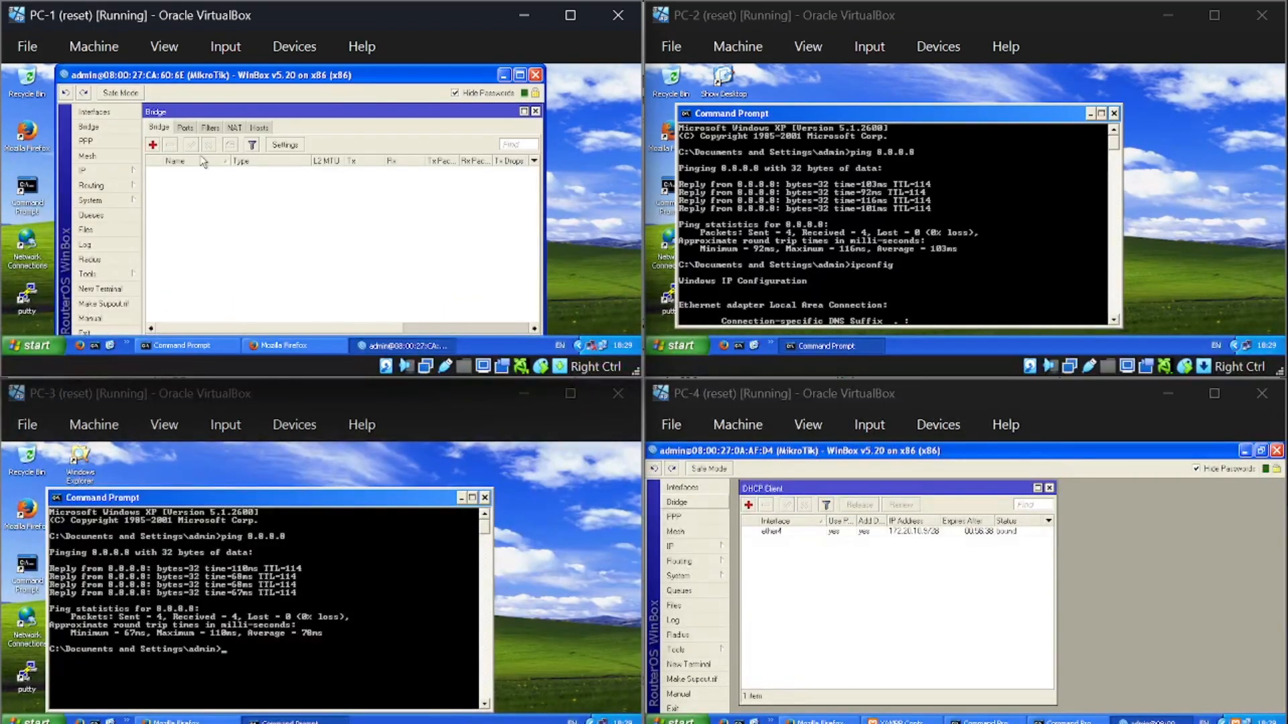
click(94, 112)
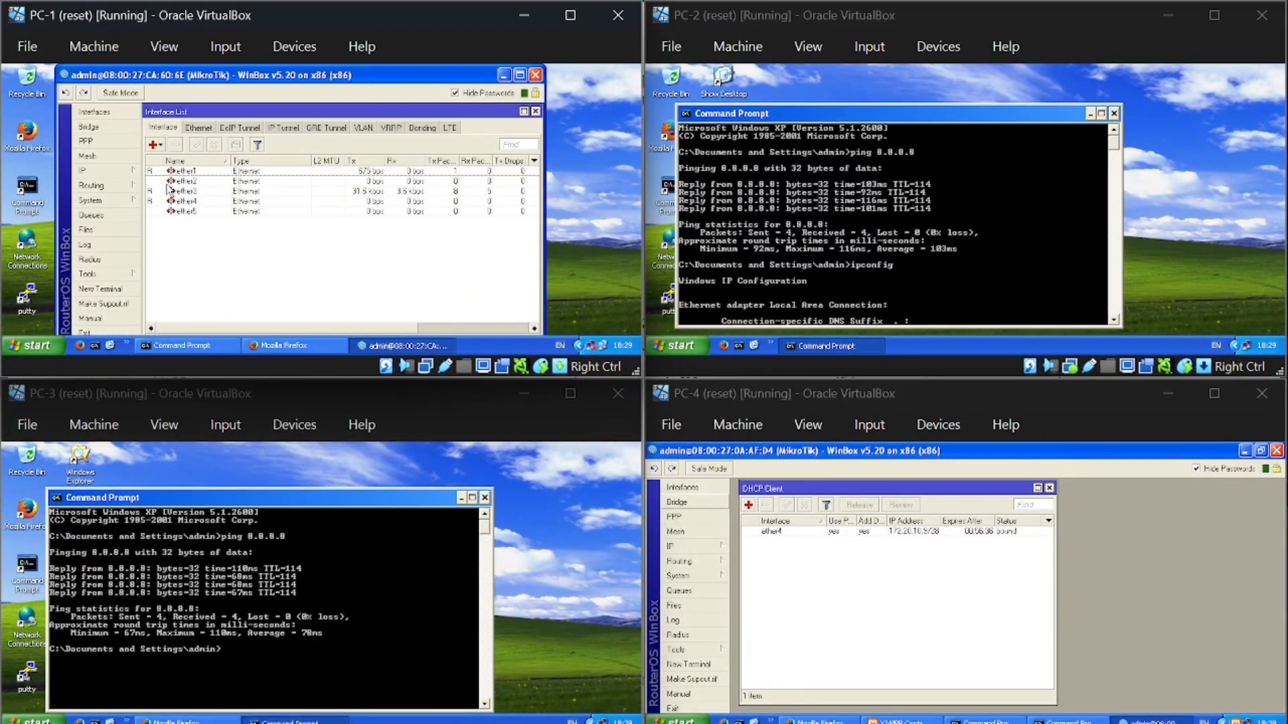
click(162, 182)
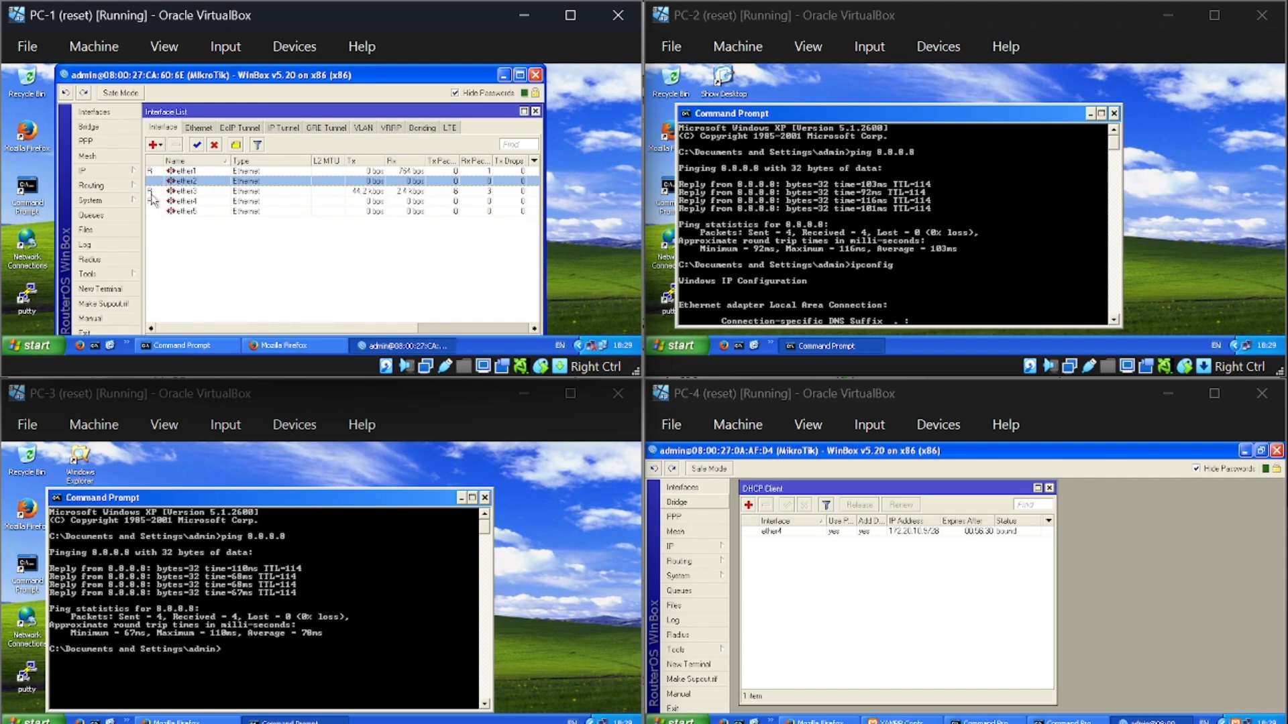
click(125, 140)
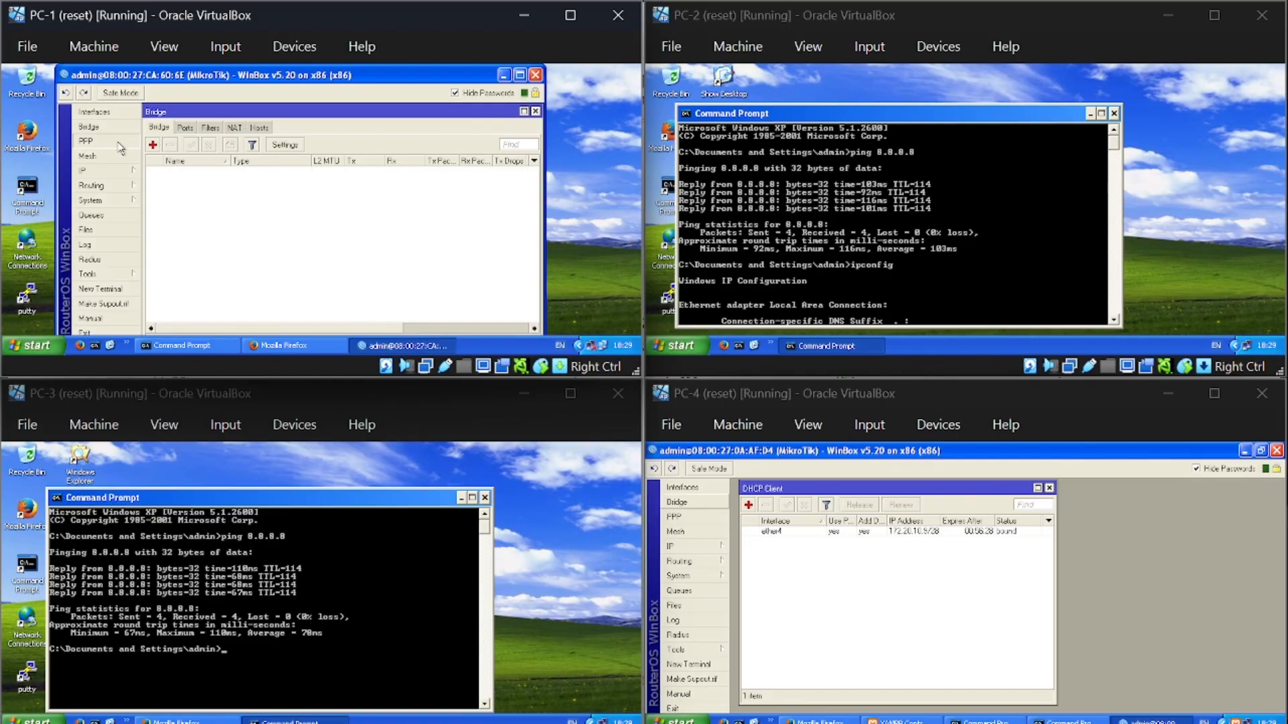
click(101, 112)
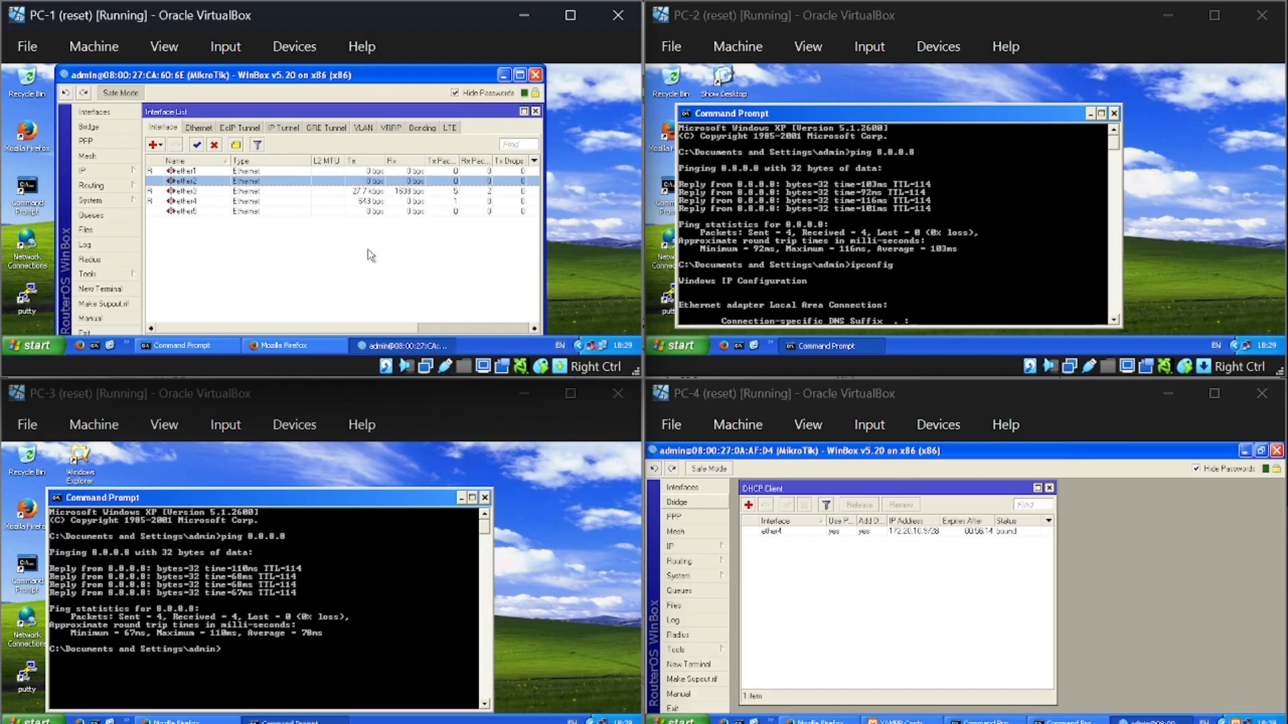
Switch to the GNS3 topology and link R-3 Ethernet0 to R-1 Ethernet1.
mouse_move(826, 723)
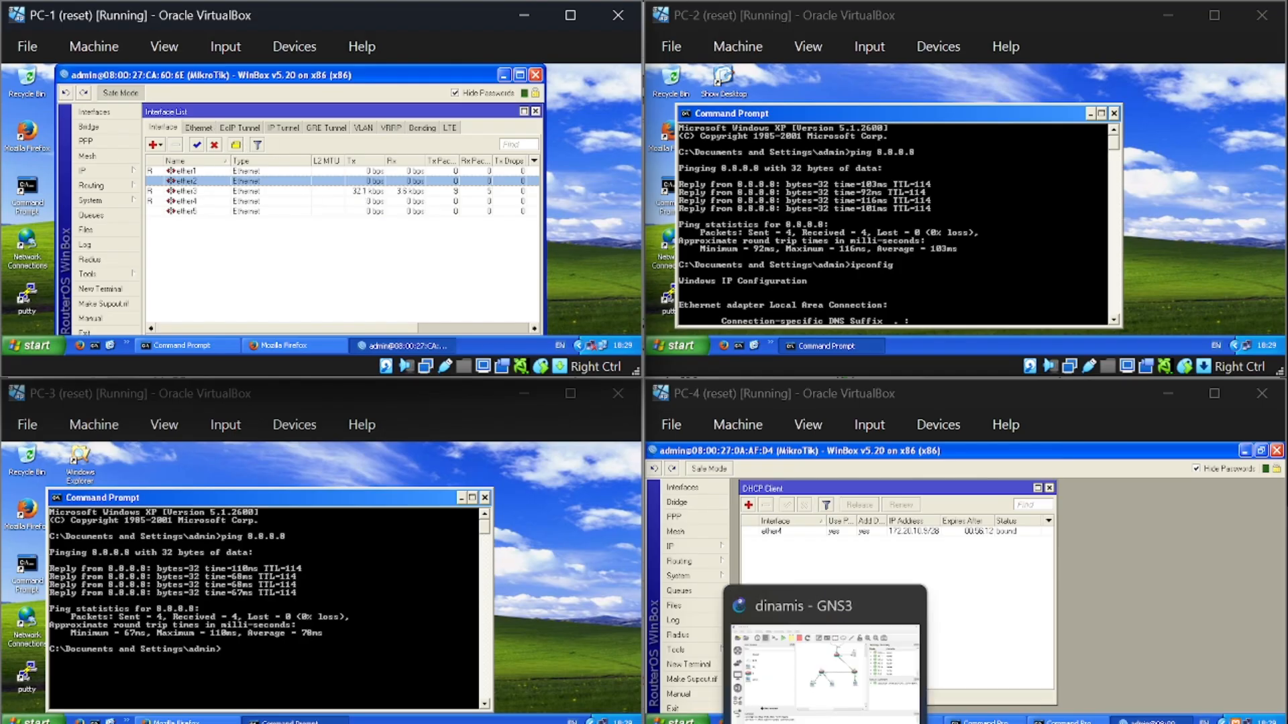
click(825, 671)
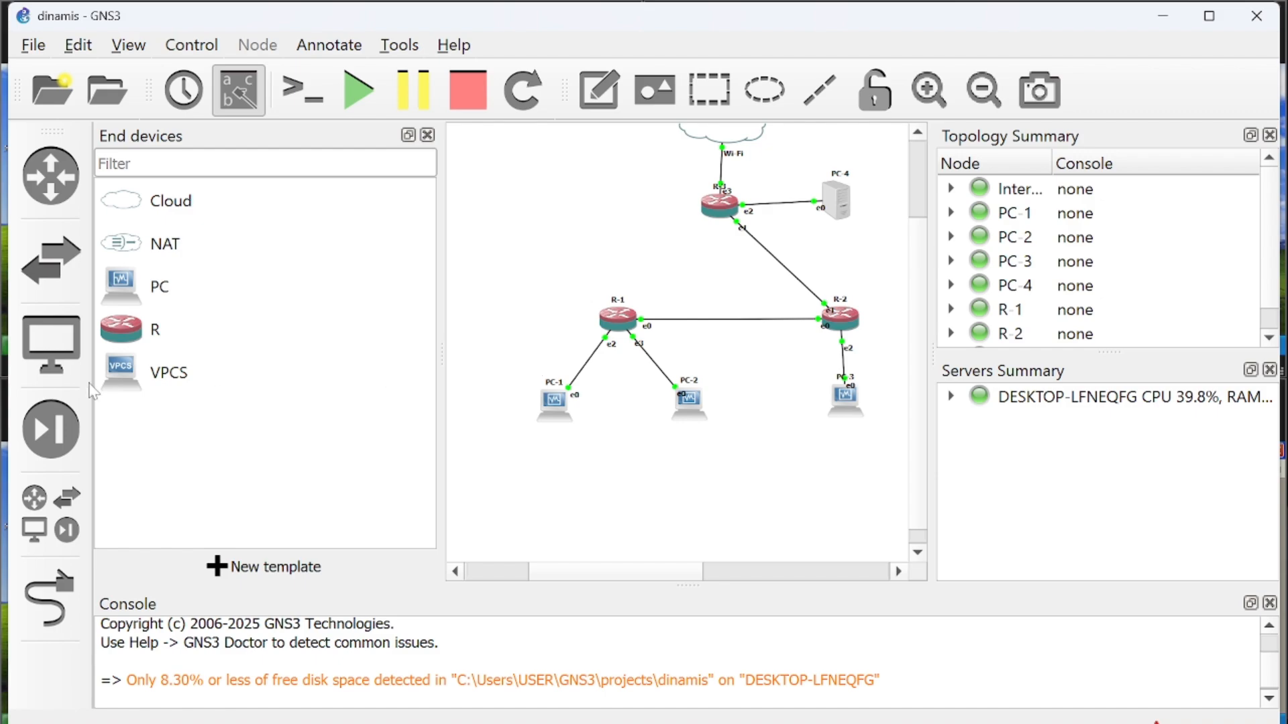
click(65, 600)
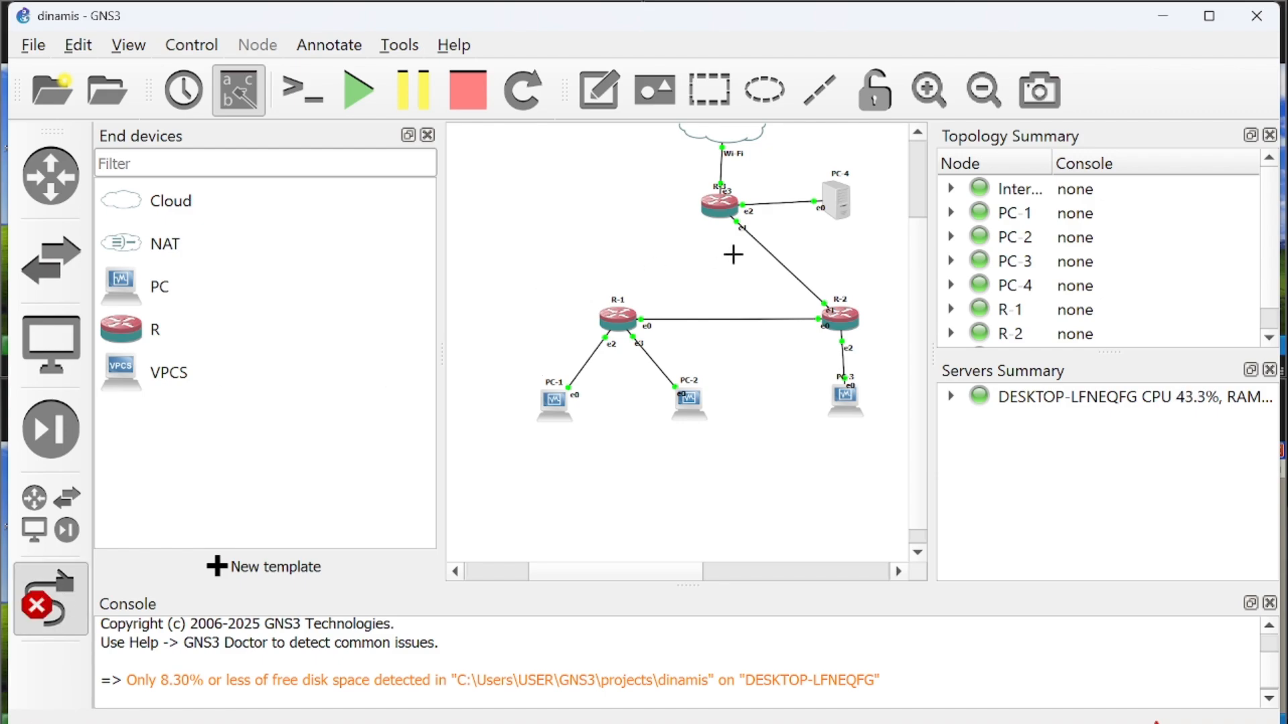
click(717, 206)
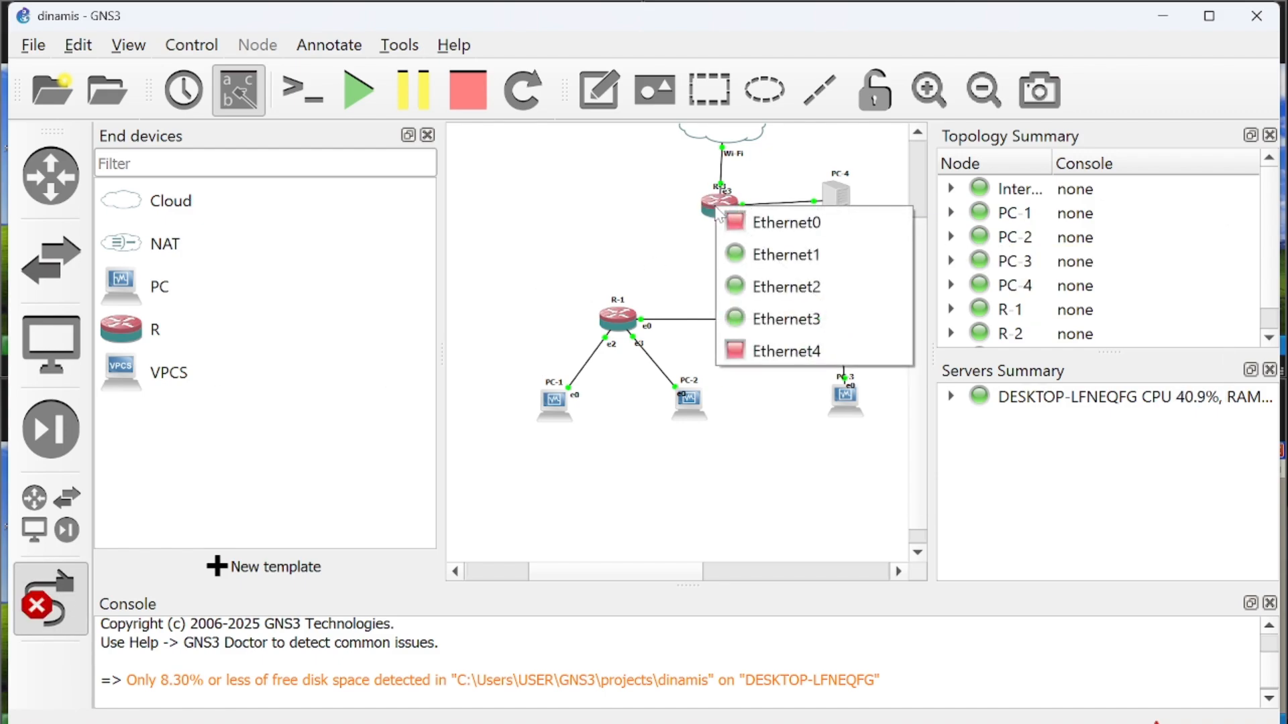
click(734, 219)
click(616, 321)
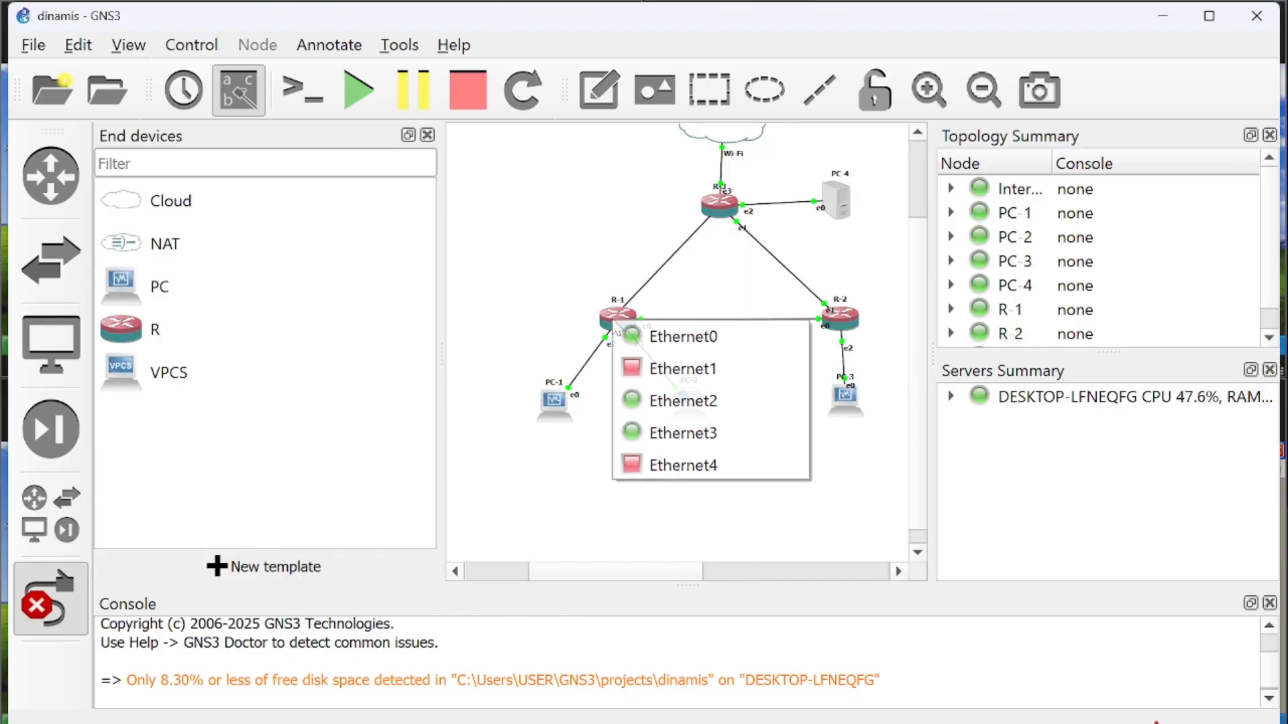
click(643, 367)
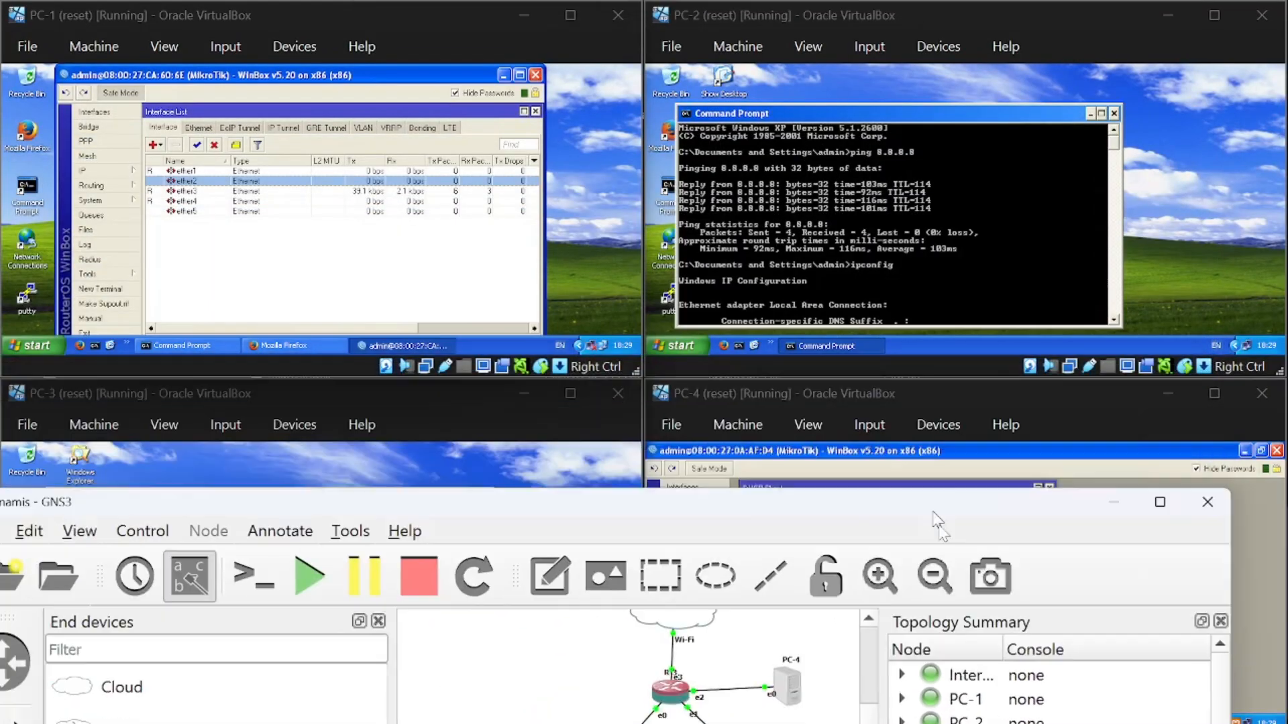
Review the running flags in PC-1's WinBox interface list, moving GNS3 aside and minimizing it.
click(596, 271)
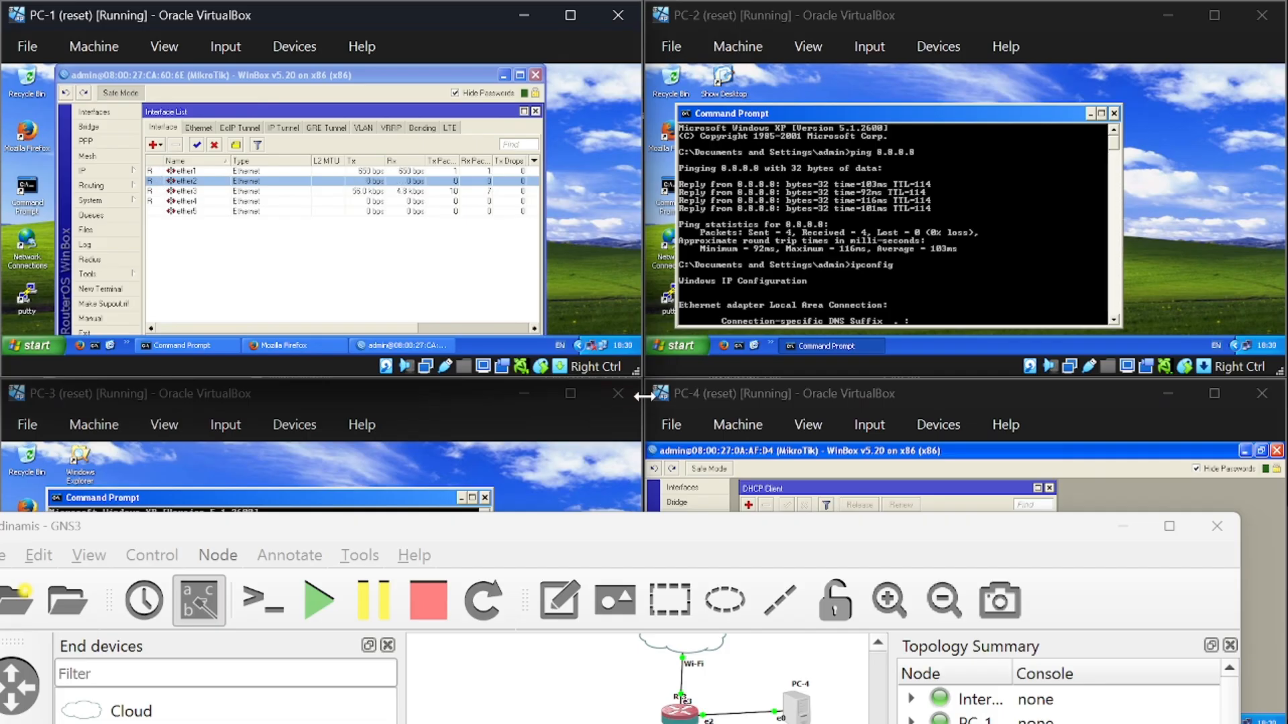
drag(722, 548, 755, 531)
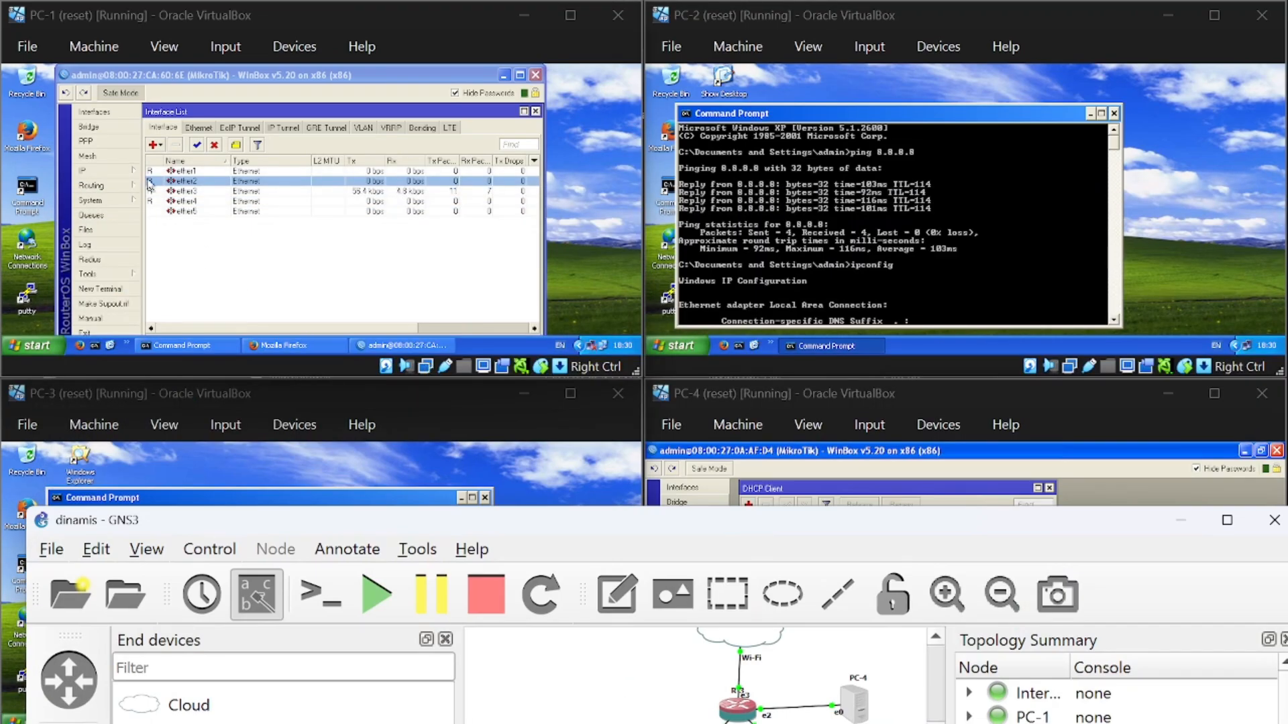
click(1175, 530)
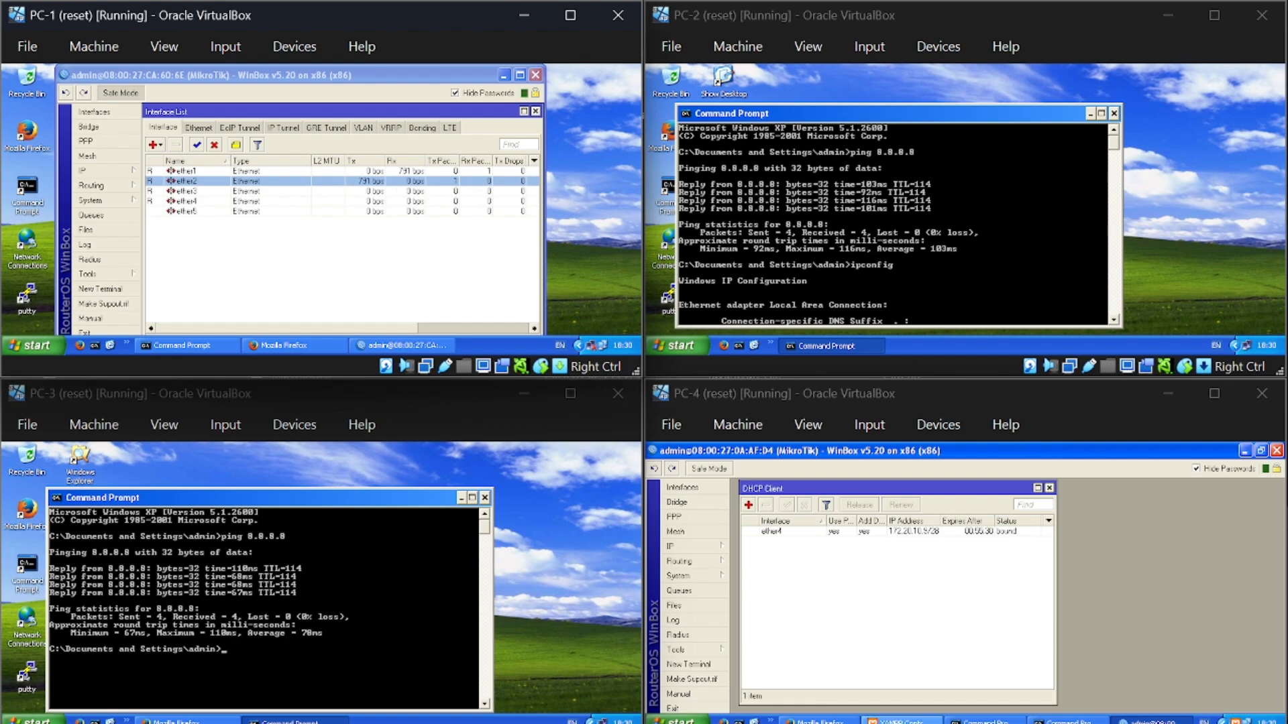
Bring the GNS3 topology back into view and delete the link between R-1 and R-2.
mouse_move(890, 723)
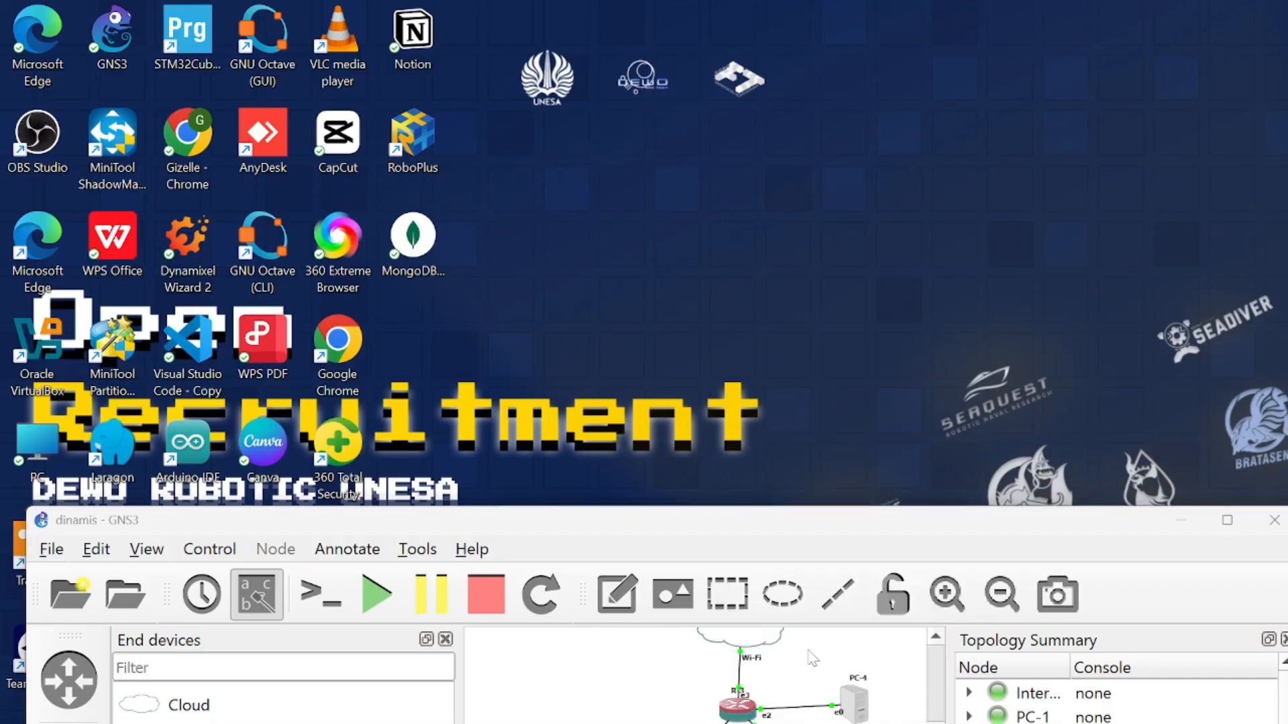
click(811, 658)
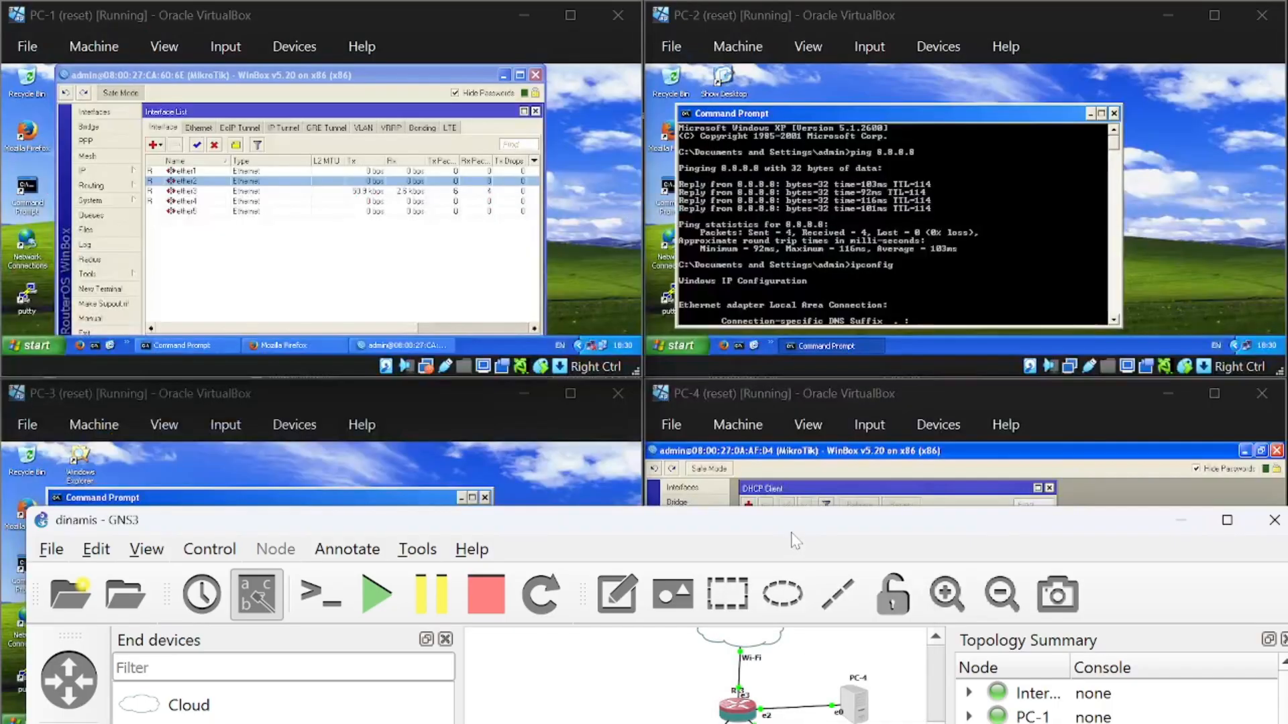
drag(793, 529, 794, 168)
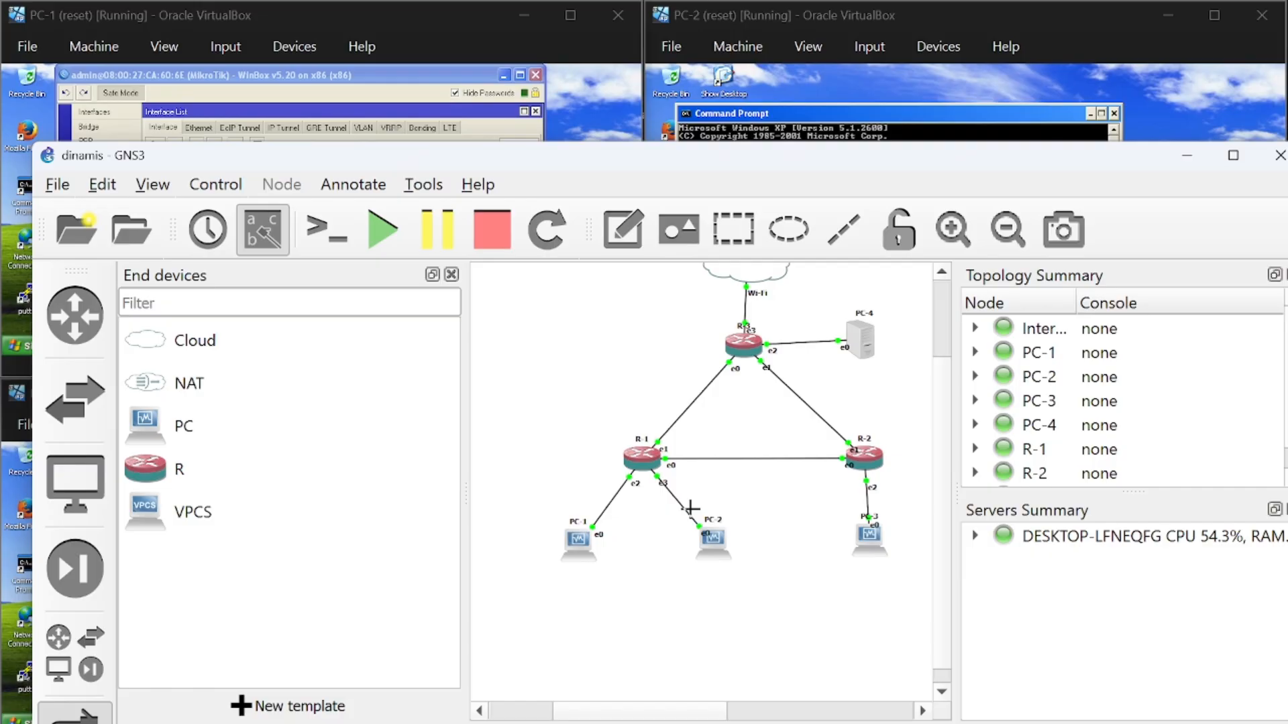
right_click(753, 458)
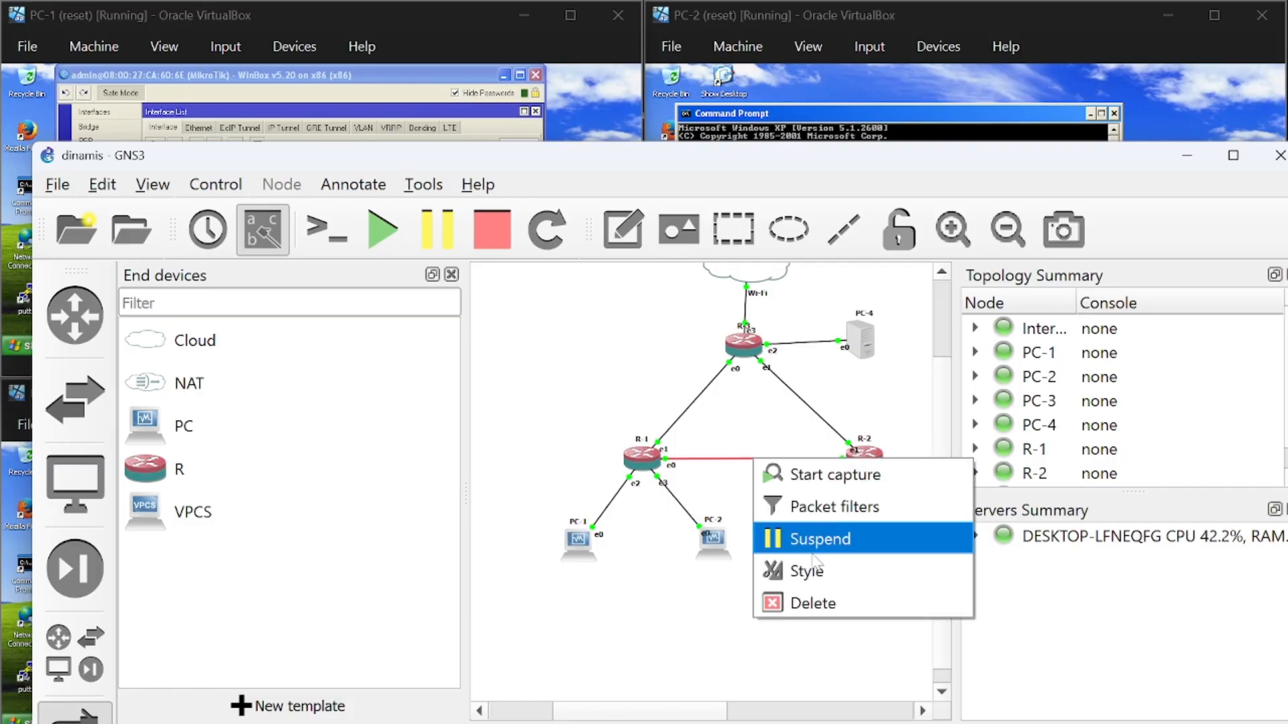
click(865, 603)
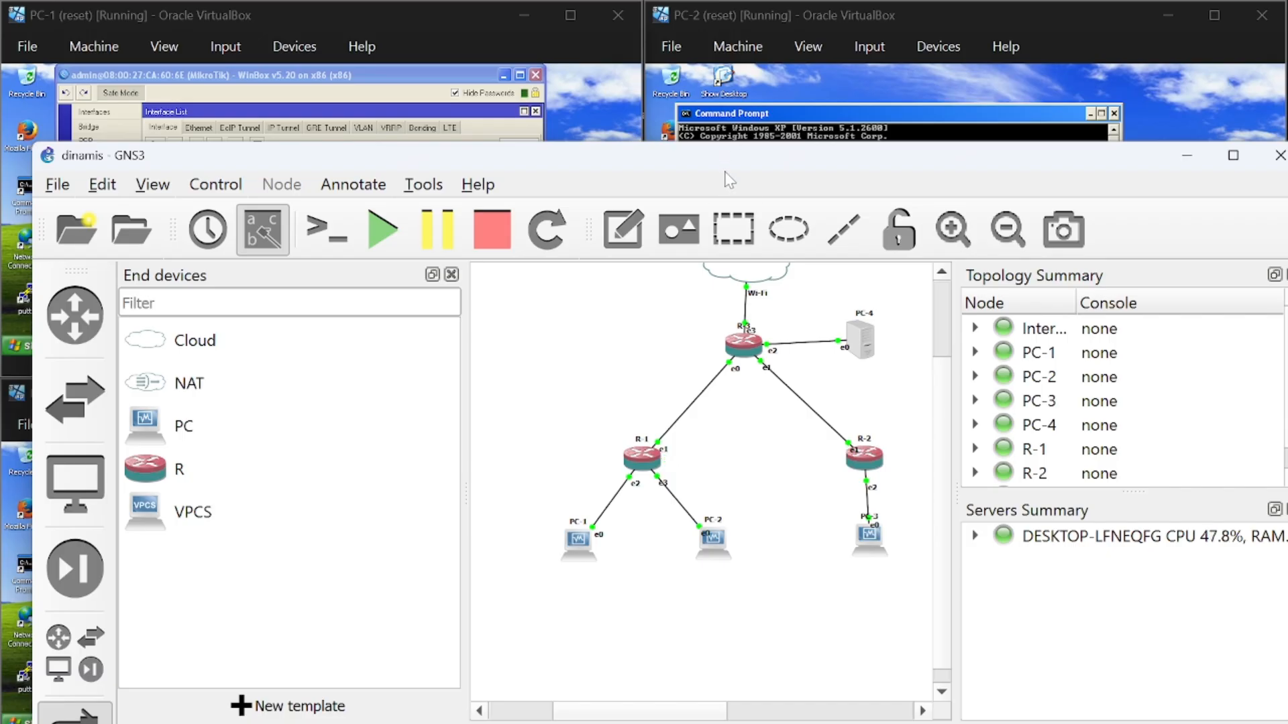
Maximize PC-1, WinBox and its interface list, and examine the running flags of ether1 and ether2.
drag(729, 180, 767, 574)
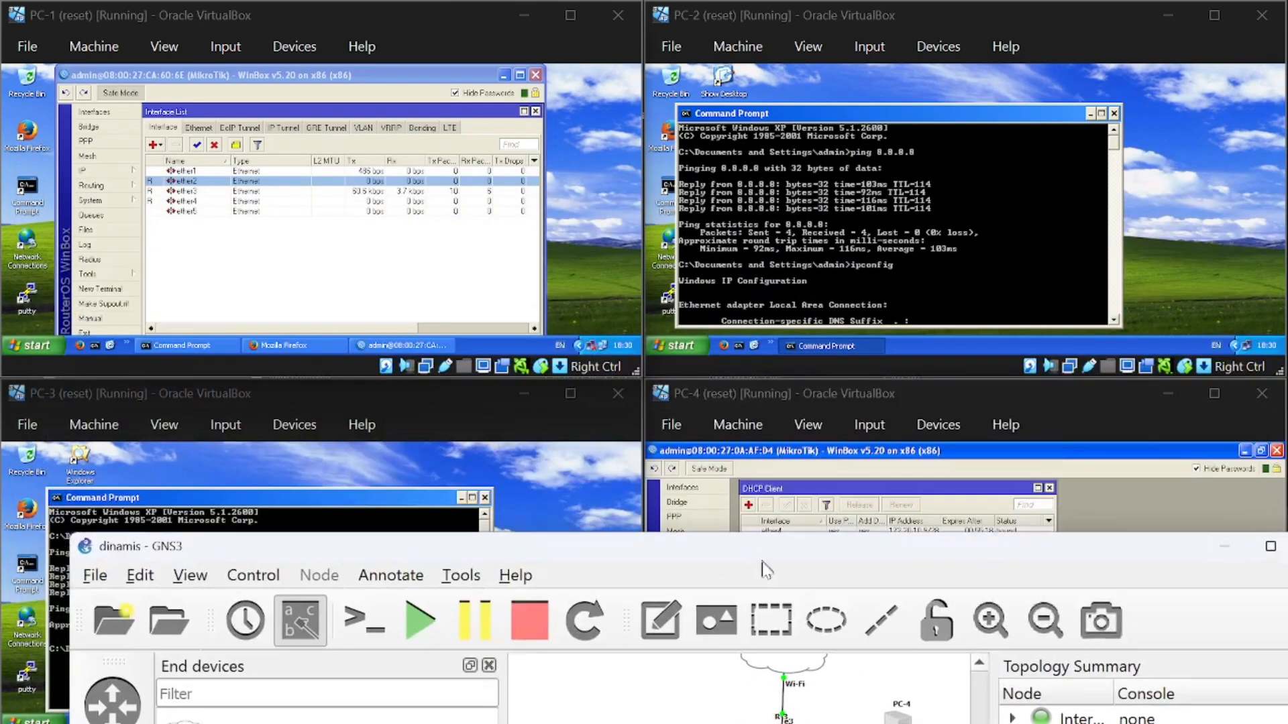
click(156, 176)
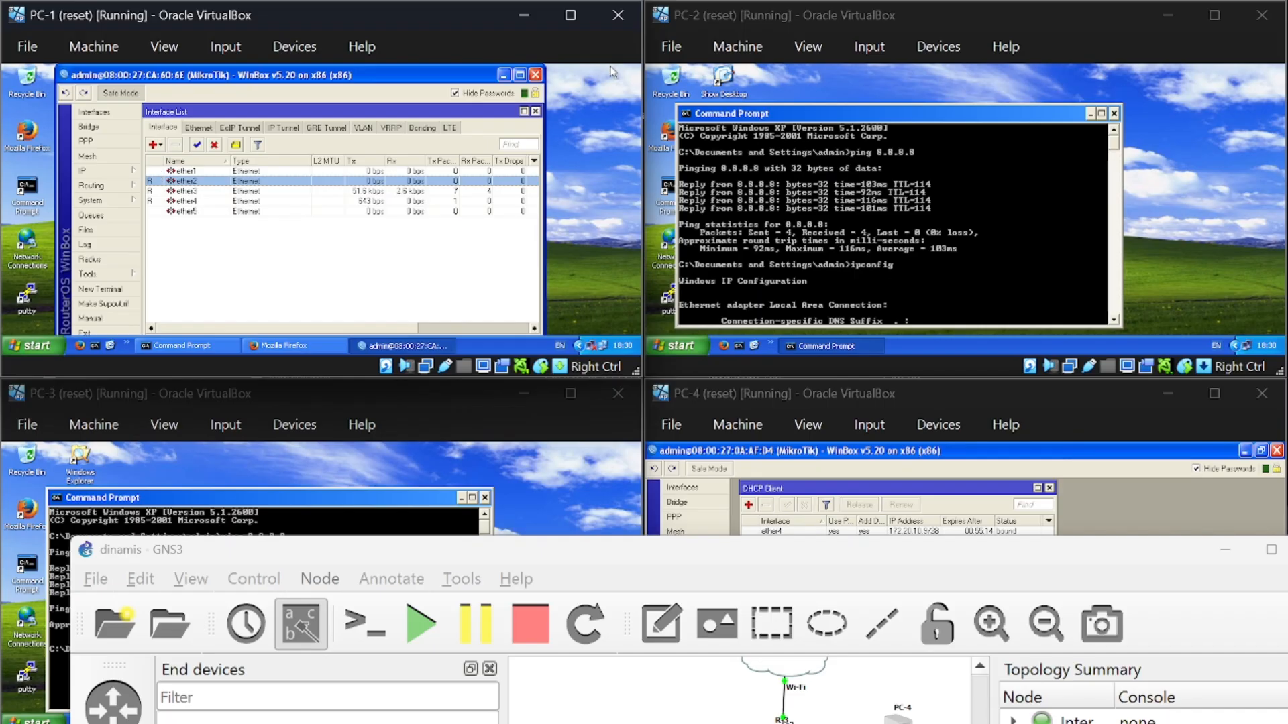
click(570, 14)
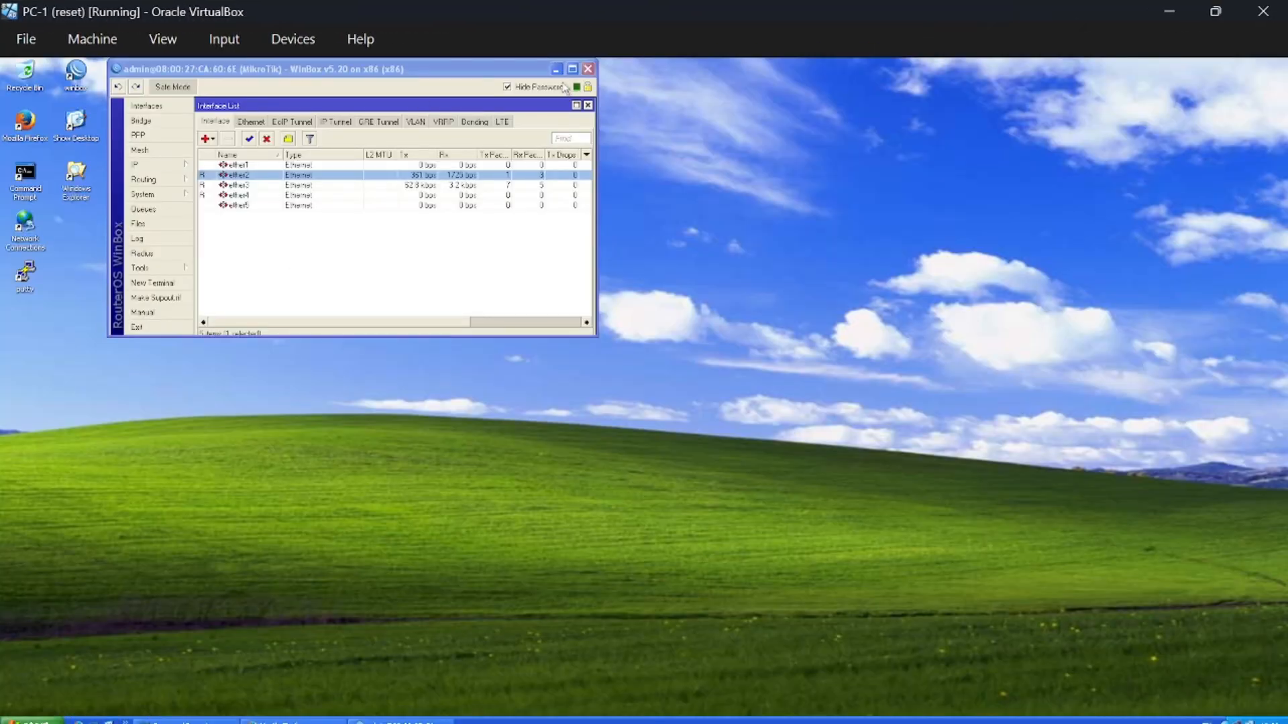
click(572, 69)
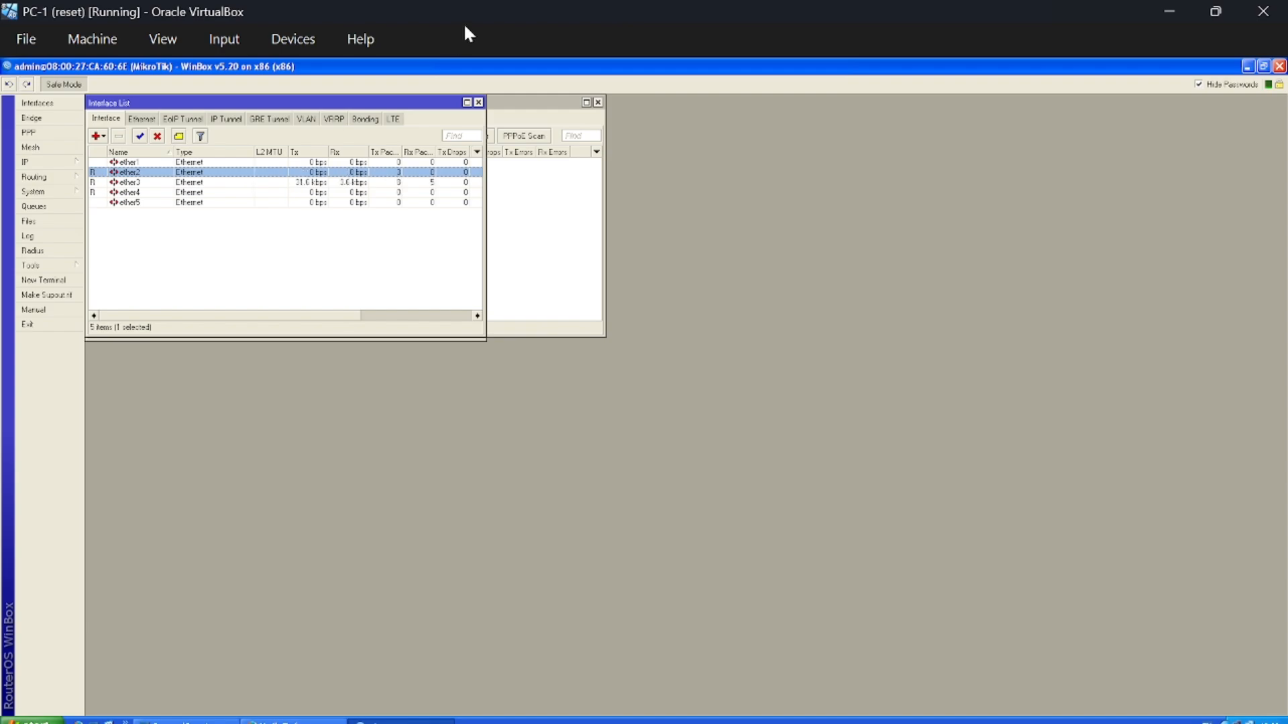
click(468, 102)
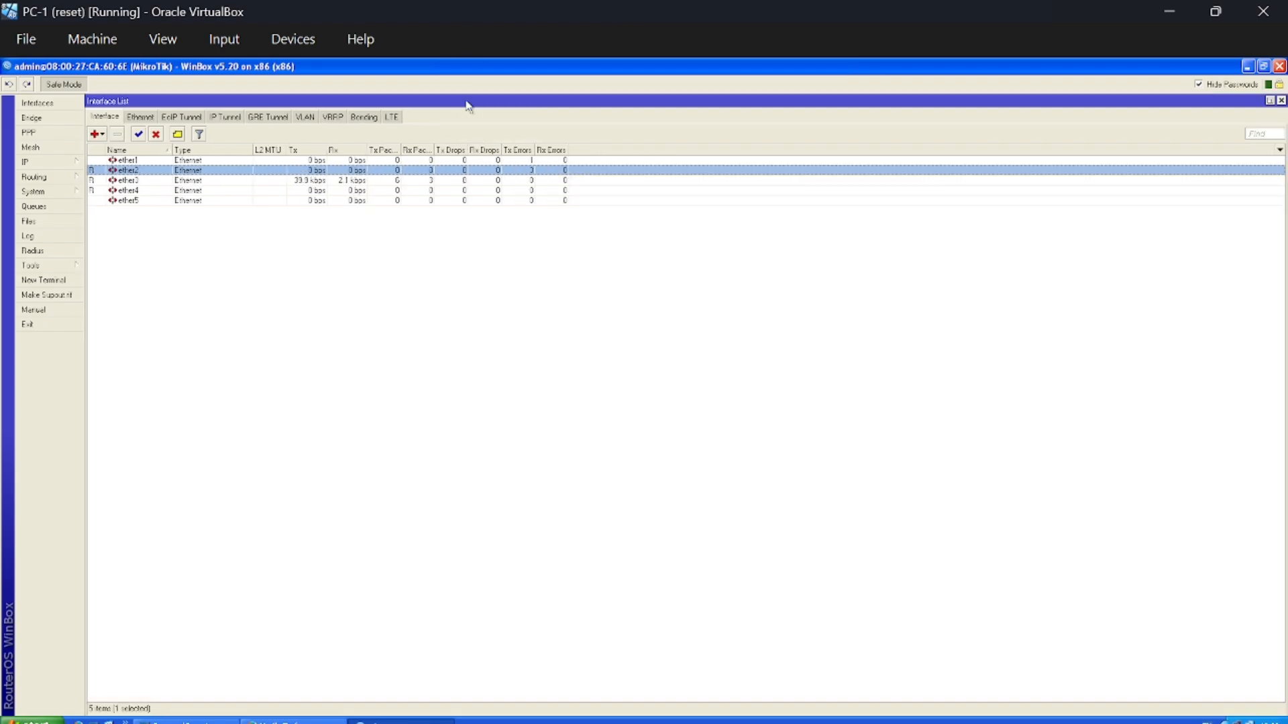
click(96, 160)
click(98, 170)
click(97, 161)
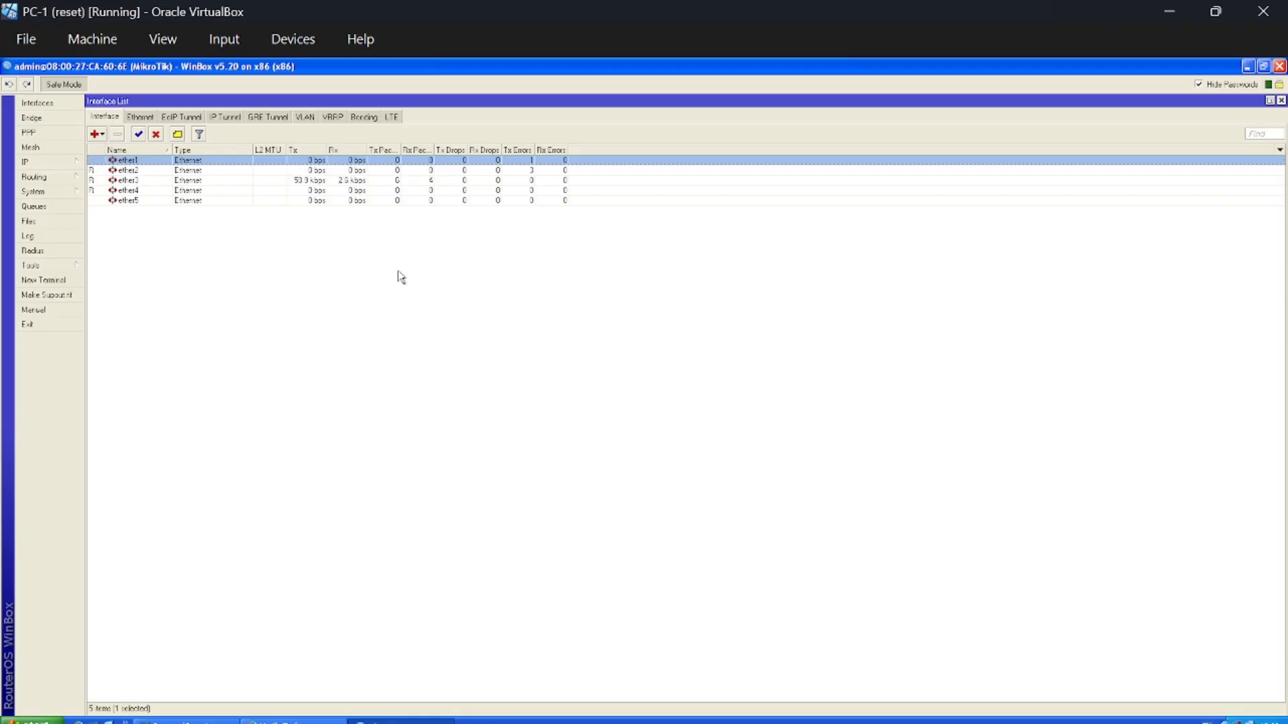
Bring the GNS3 topology into view and link R-1 Ethernet0 to R-2 Ethernet0.
click(795, 719)
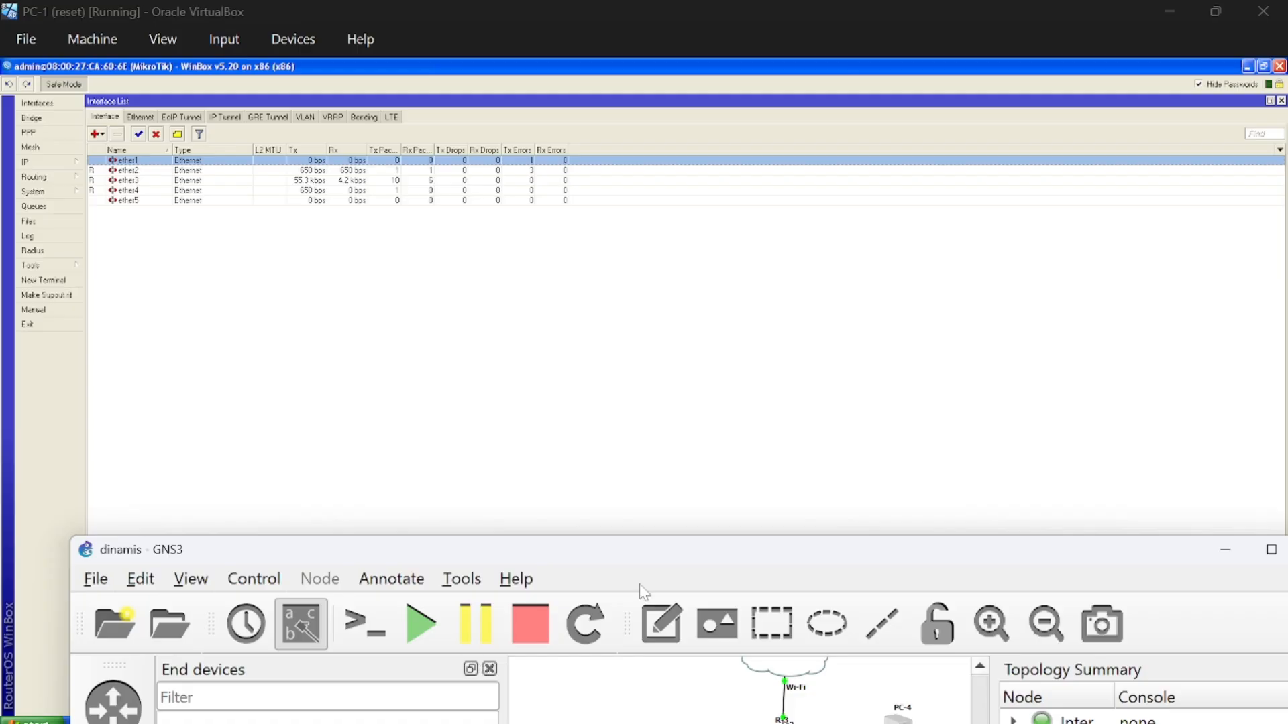
drag(718, 560, 798, 262)
click(771, 551)
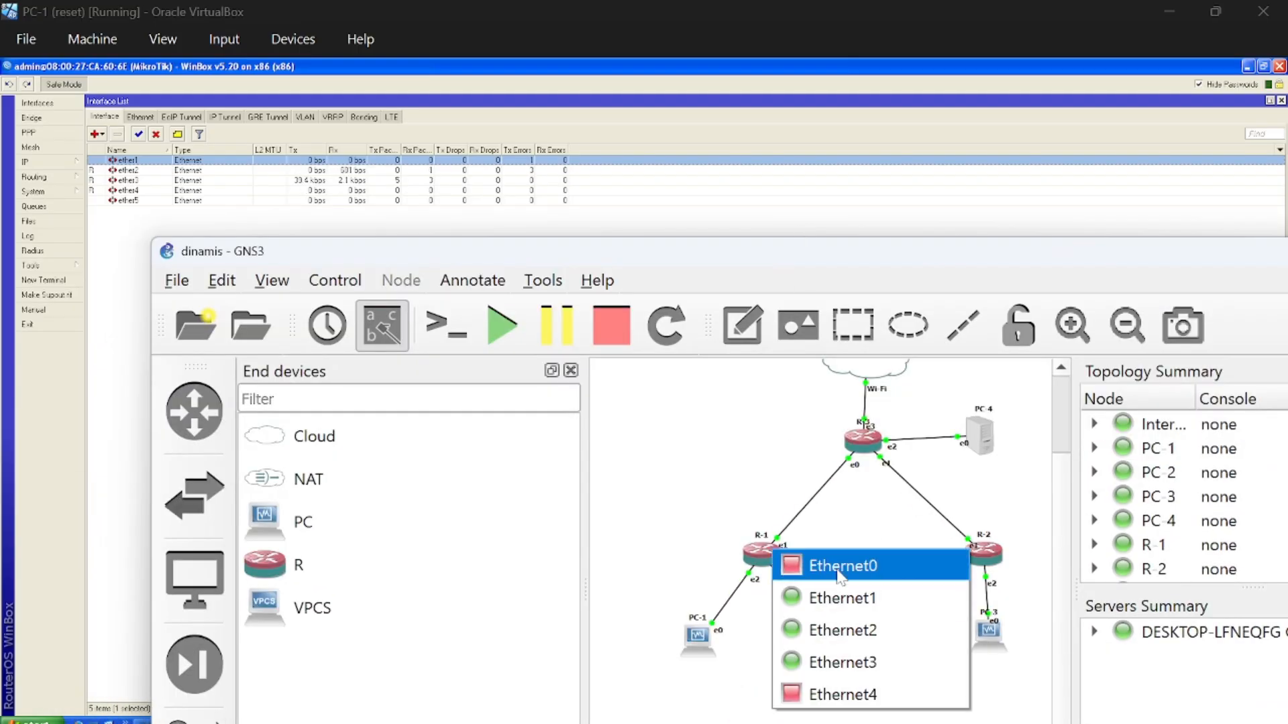
click(803, 578)
click(989, 555)
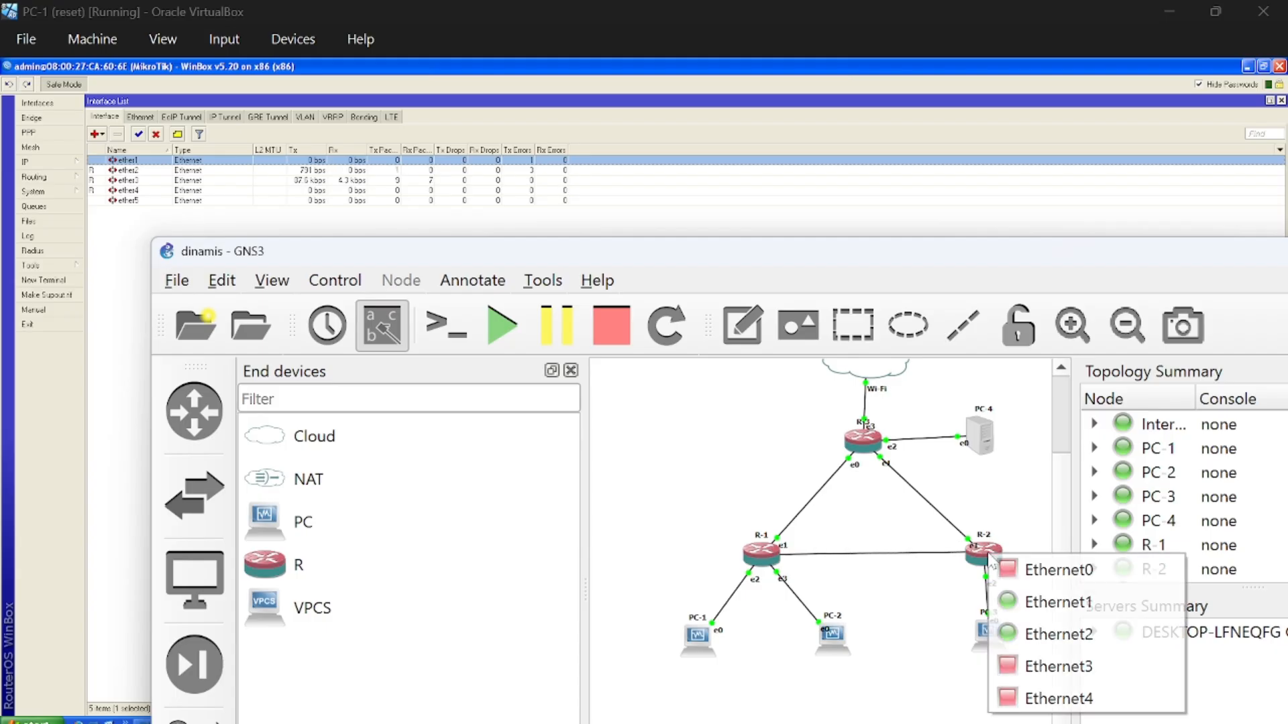
click(1026, 569)
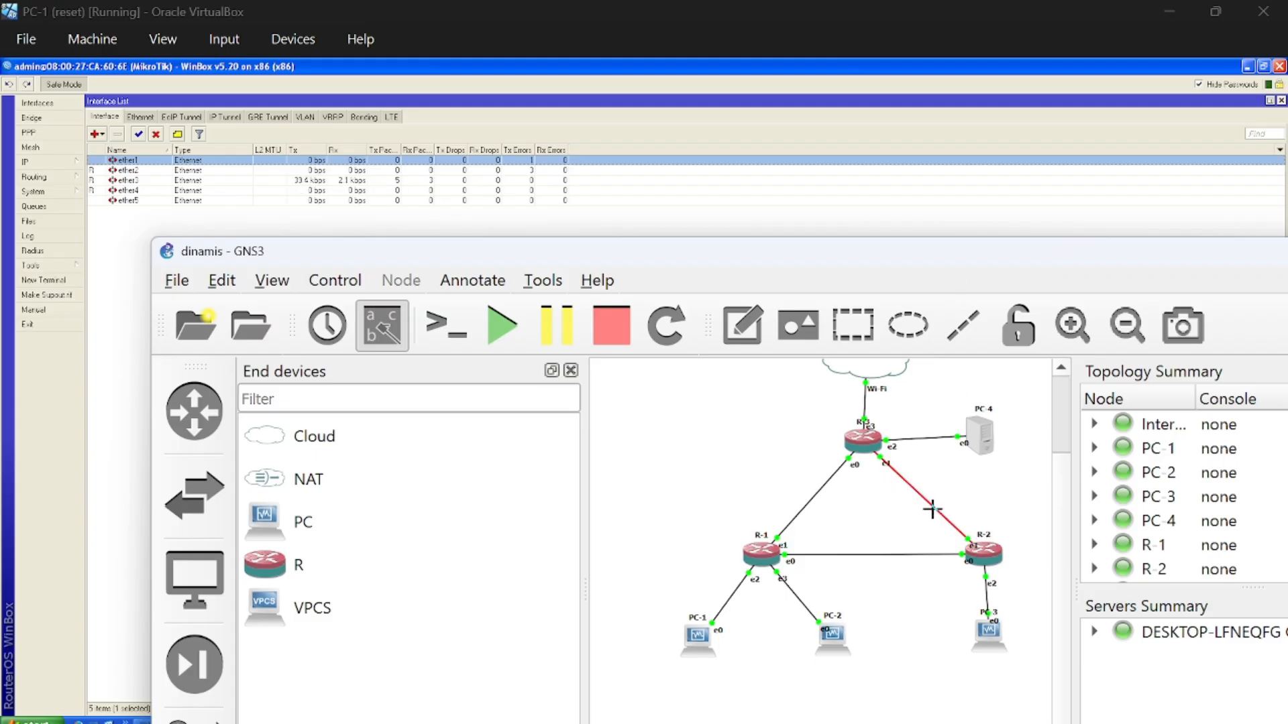
Minimize WinBox on PC-1, then switch to the PC-3 virtual machine and maximize its window.
click(1247, 66)
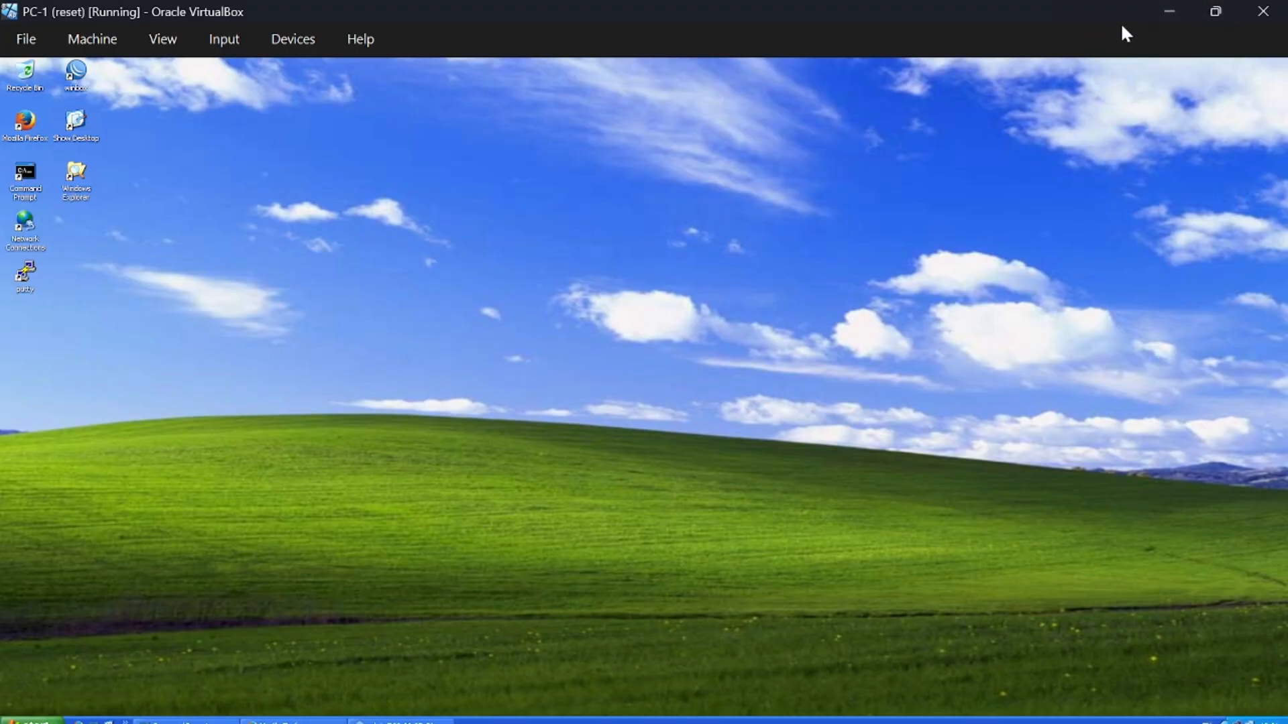
drag(1018, 12, 835, 96)
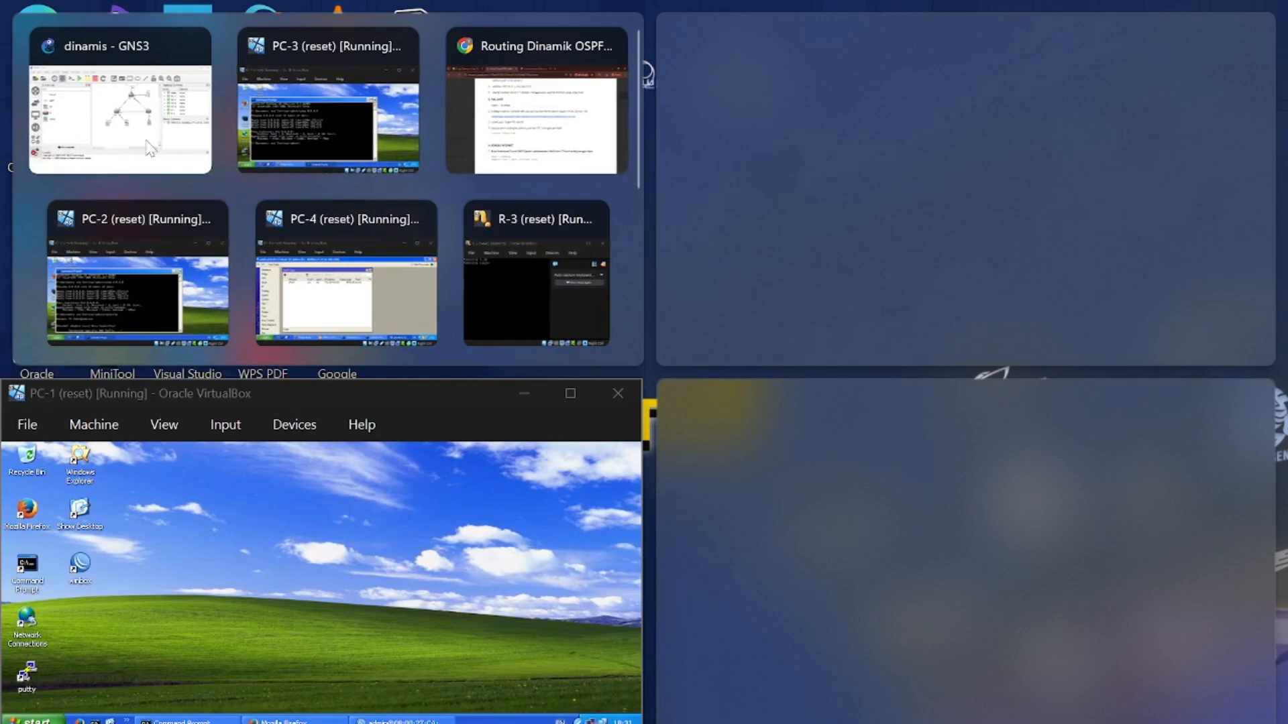
click(316, 143)
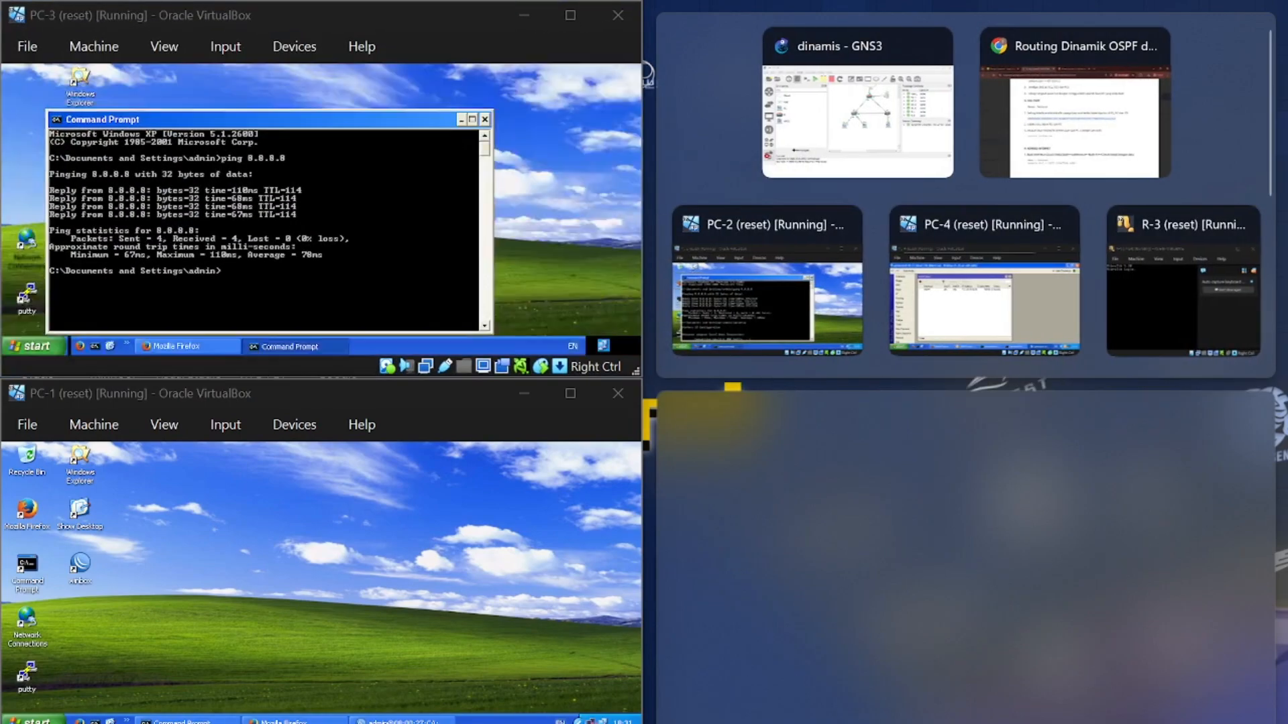
click(570, 16)
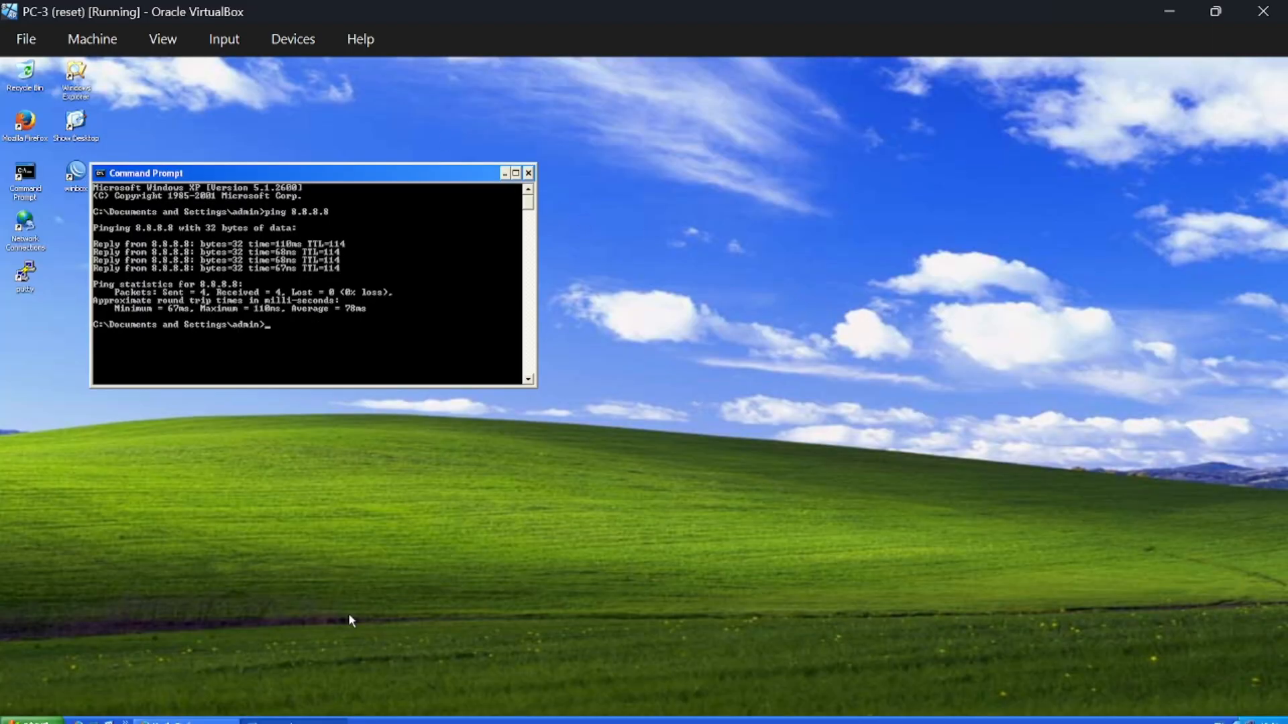
Connect WinBox on PC-3 to its MikroTik router, maximize it and open the interface list.
double_click(77, 174)
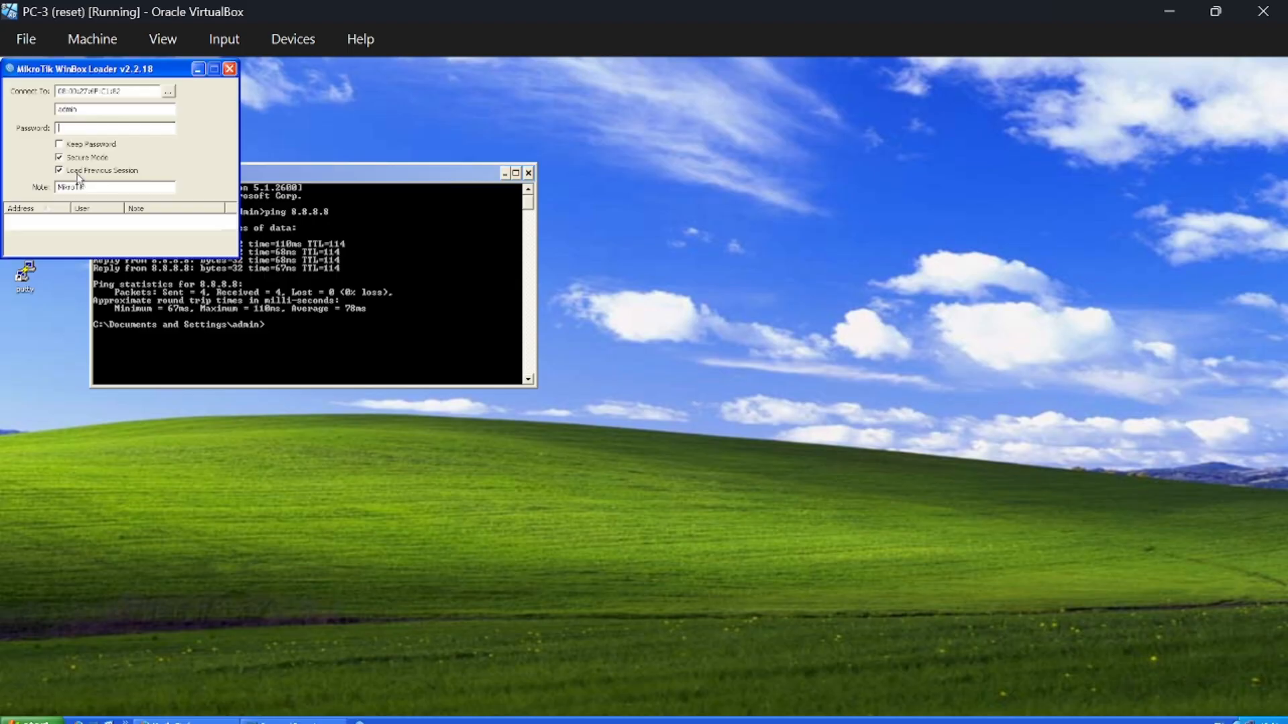
click(221, 93)
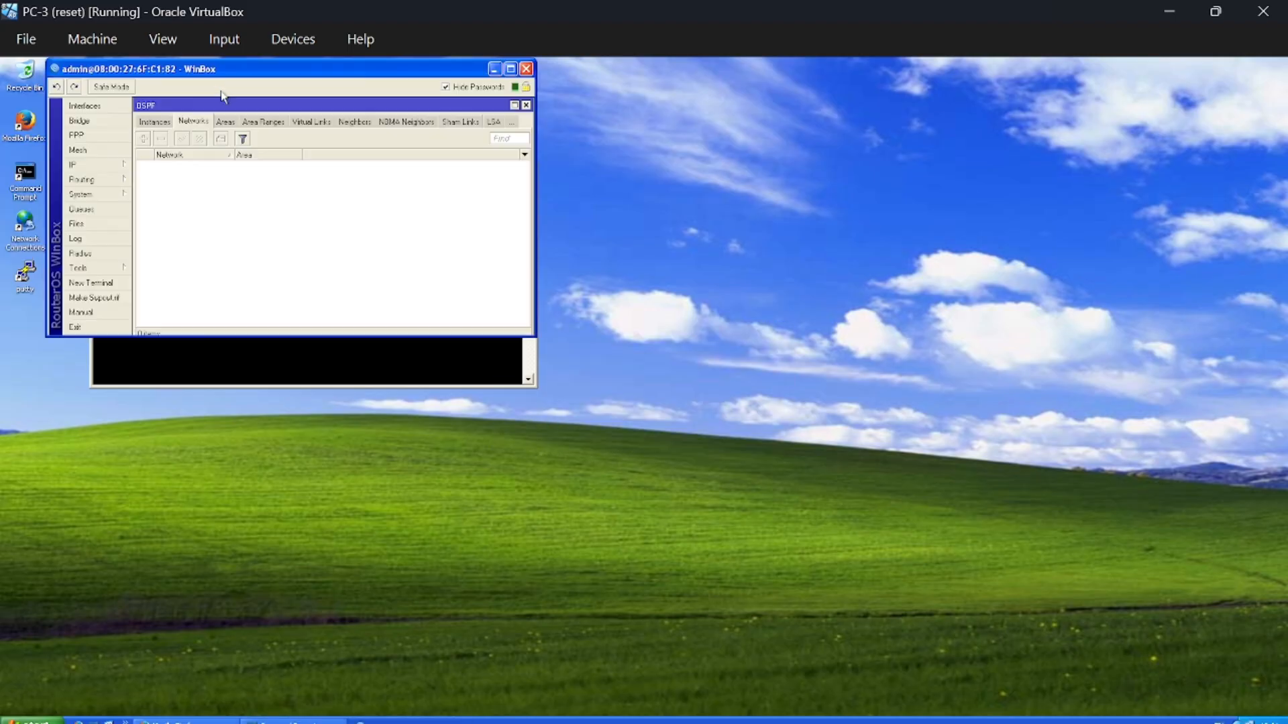
click(510, 68)
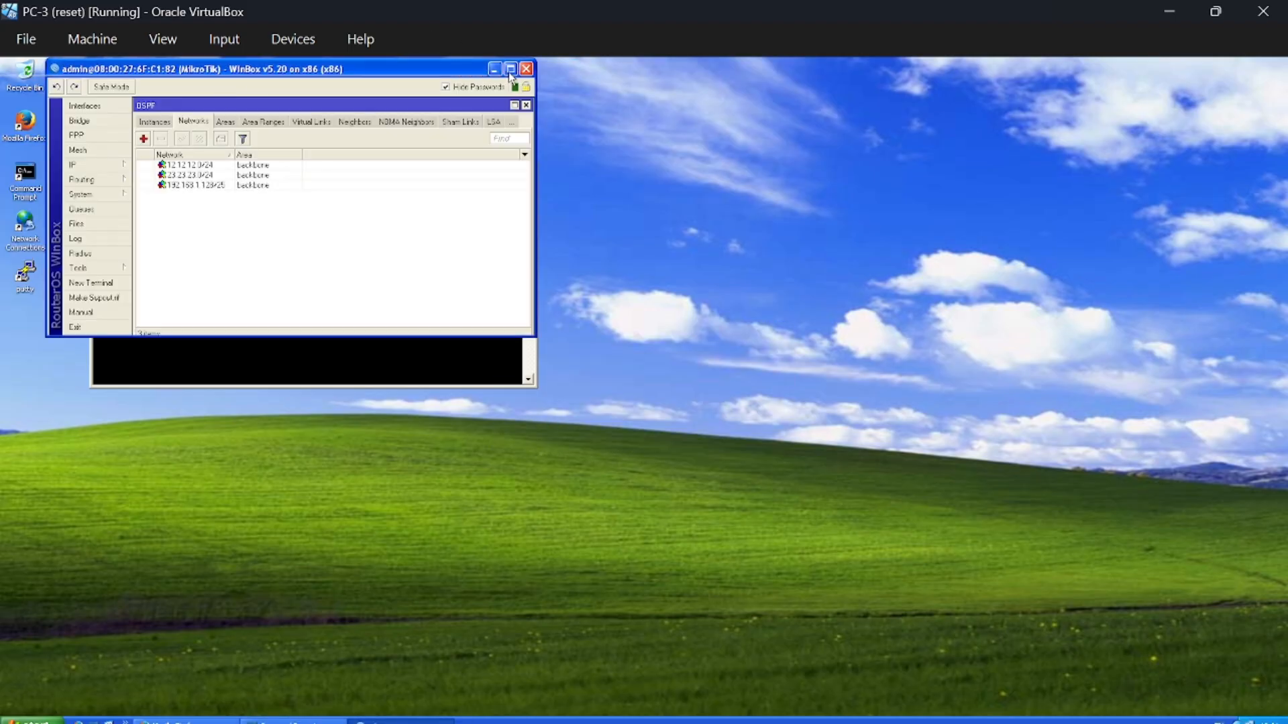
click(52, 105)
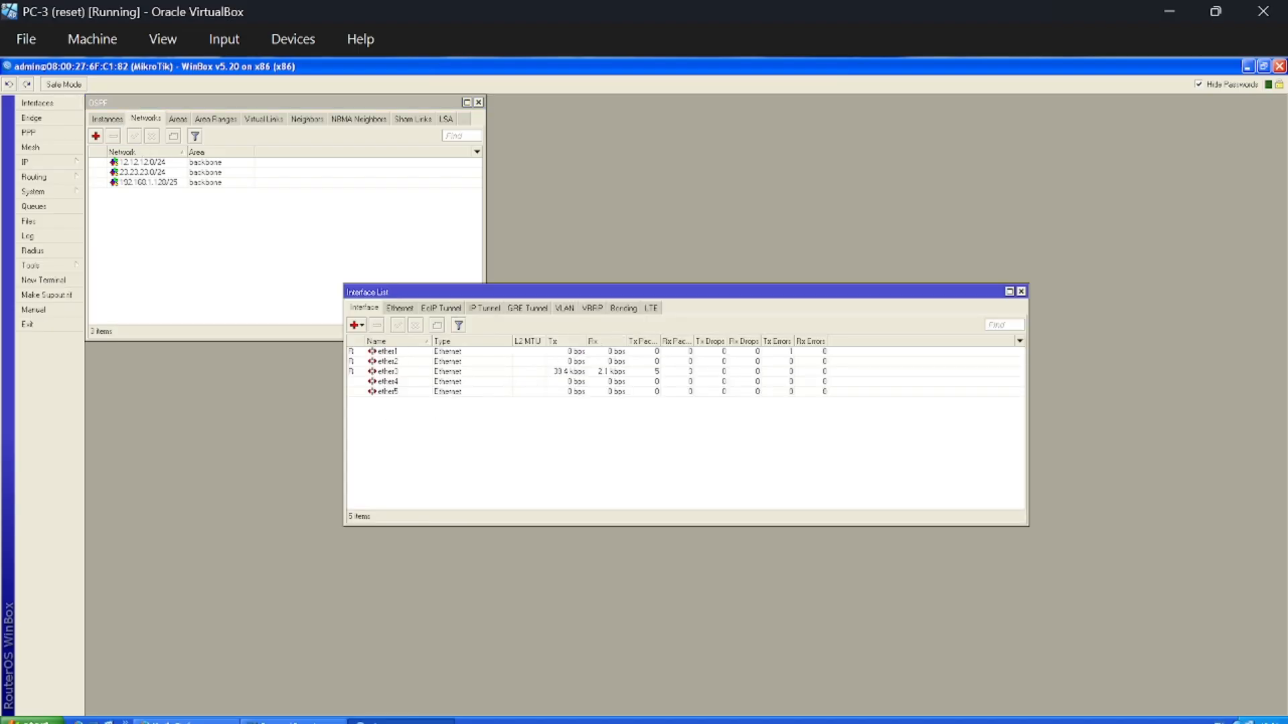
Check R-2's links in the GNS3 topology and maximize the interface list in PC-3's WinBox.
mouse_move(890, 723)
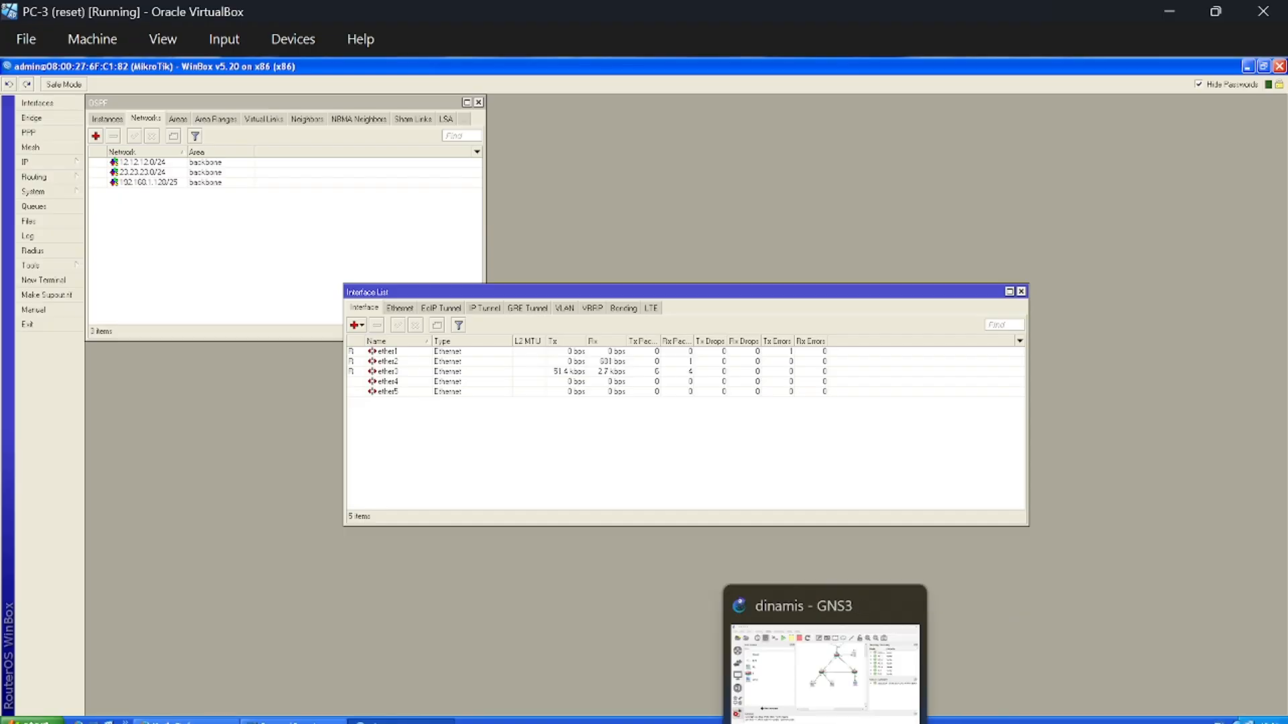
click(835, 704)
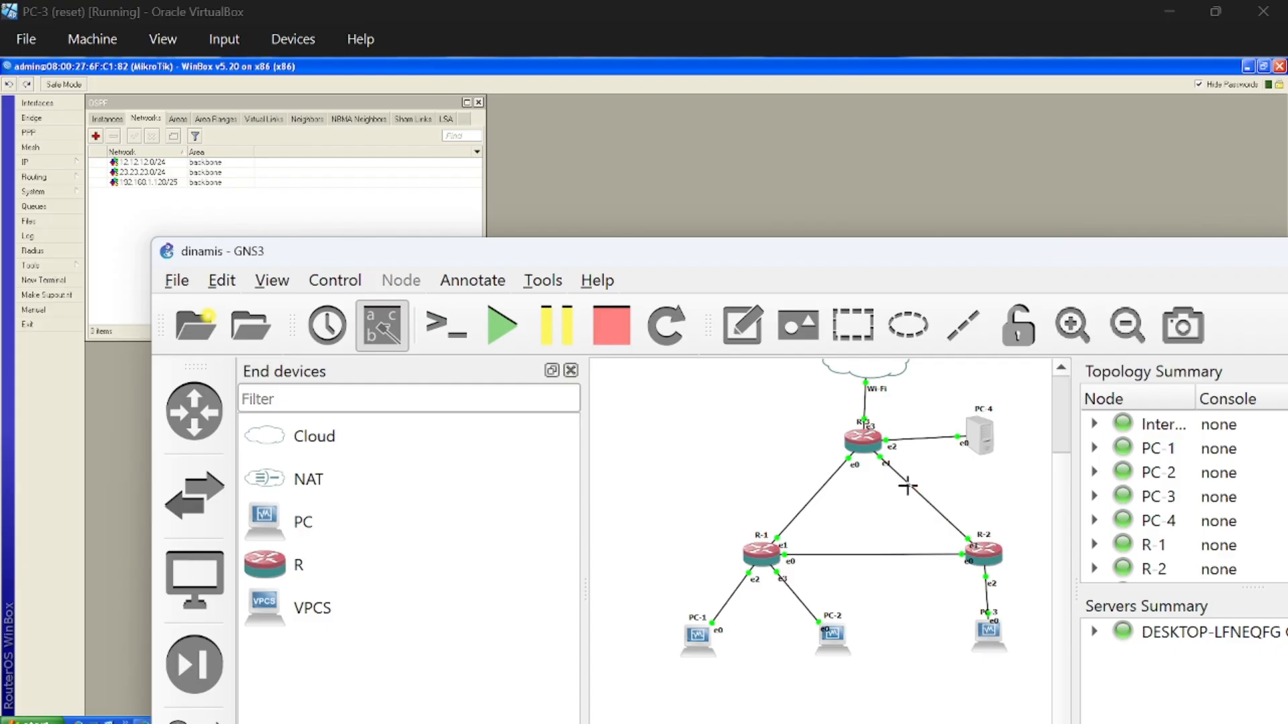
drag(927, 258, 725, 207)
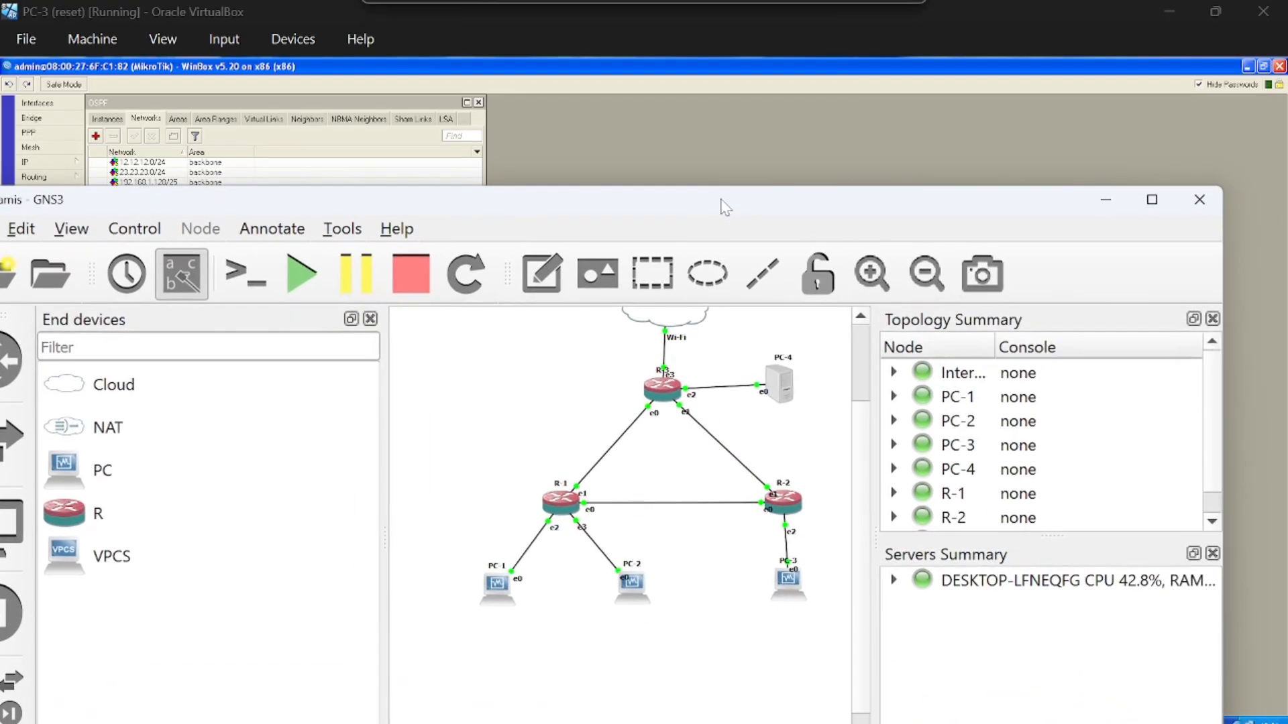
click(30, 106)
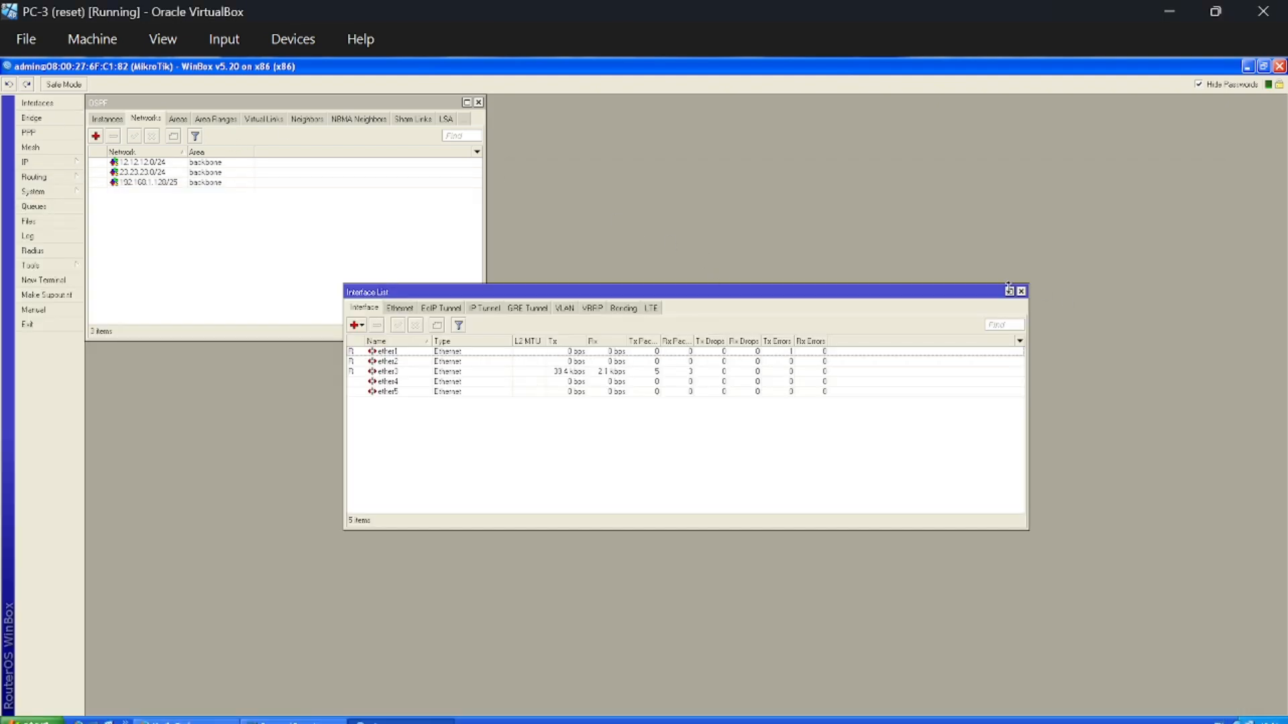
click(1008, 290)
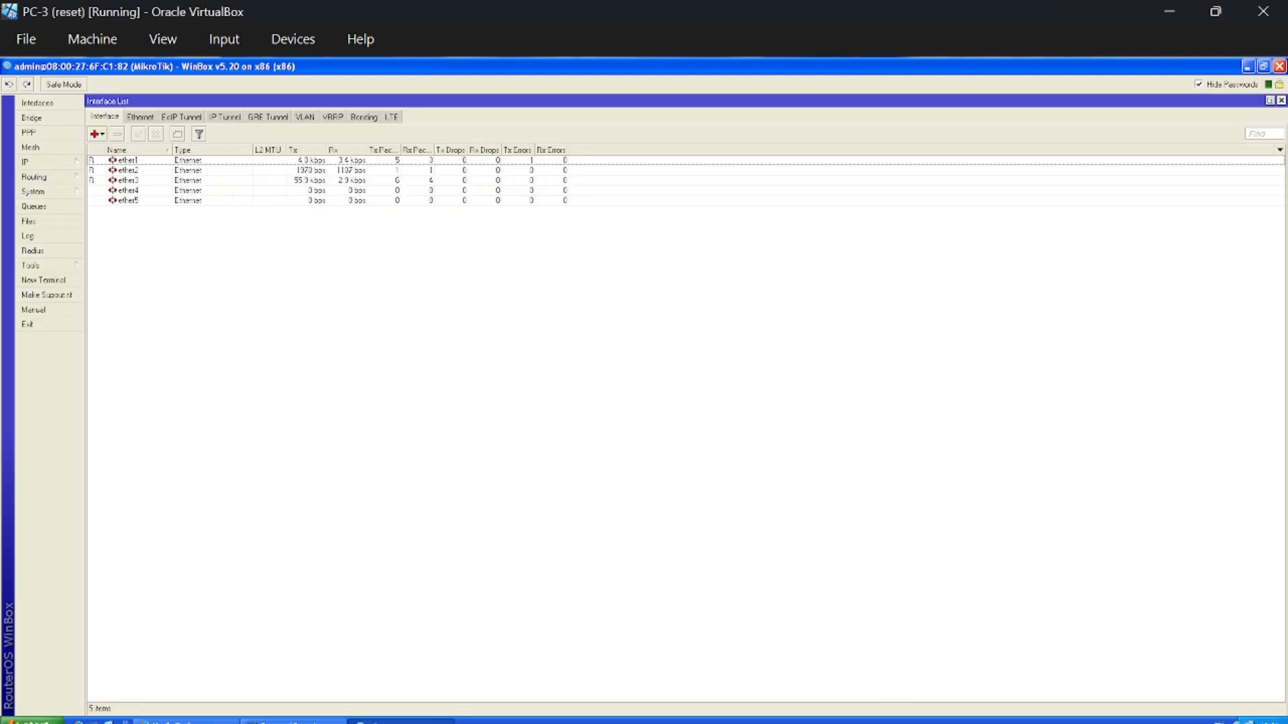
Delete the link between R-3 and R-2 in GNS3 and uncover PC-3's interface list to check its running flags.
click(759, 669)
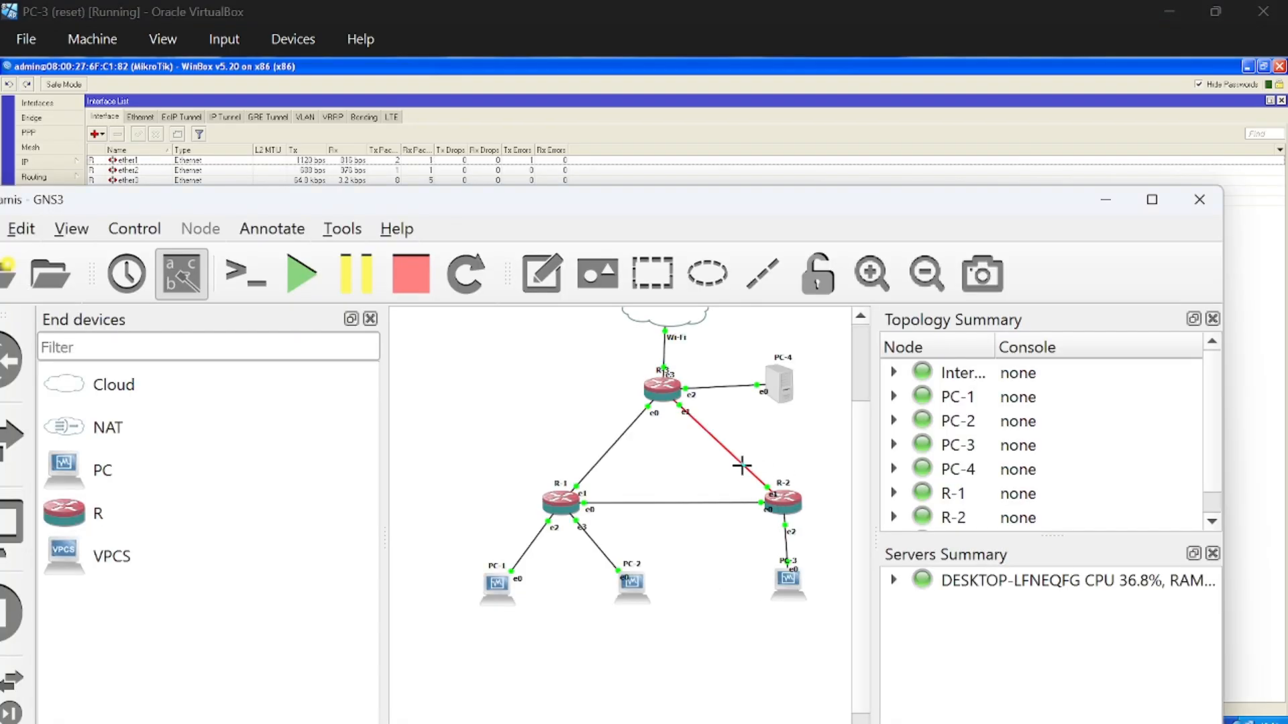
drag(679, 209, 703, 263)
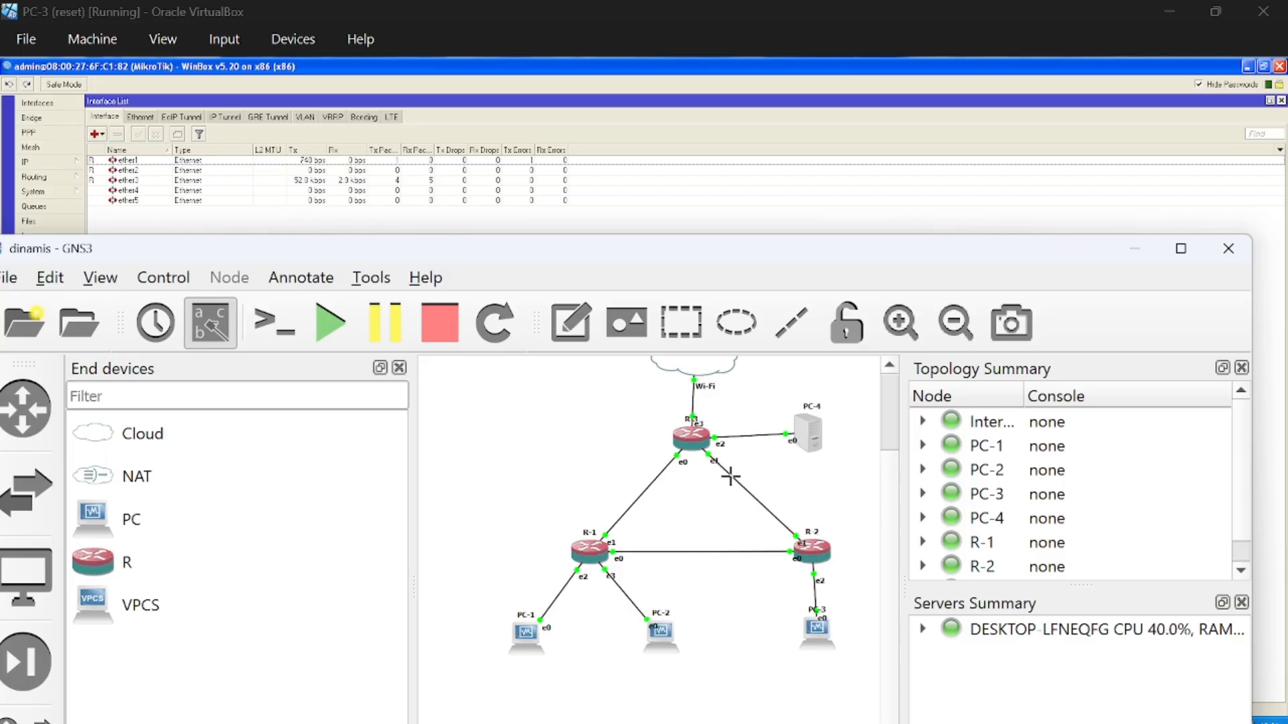
click(1180, 248)
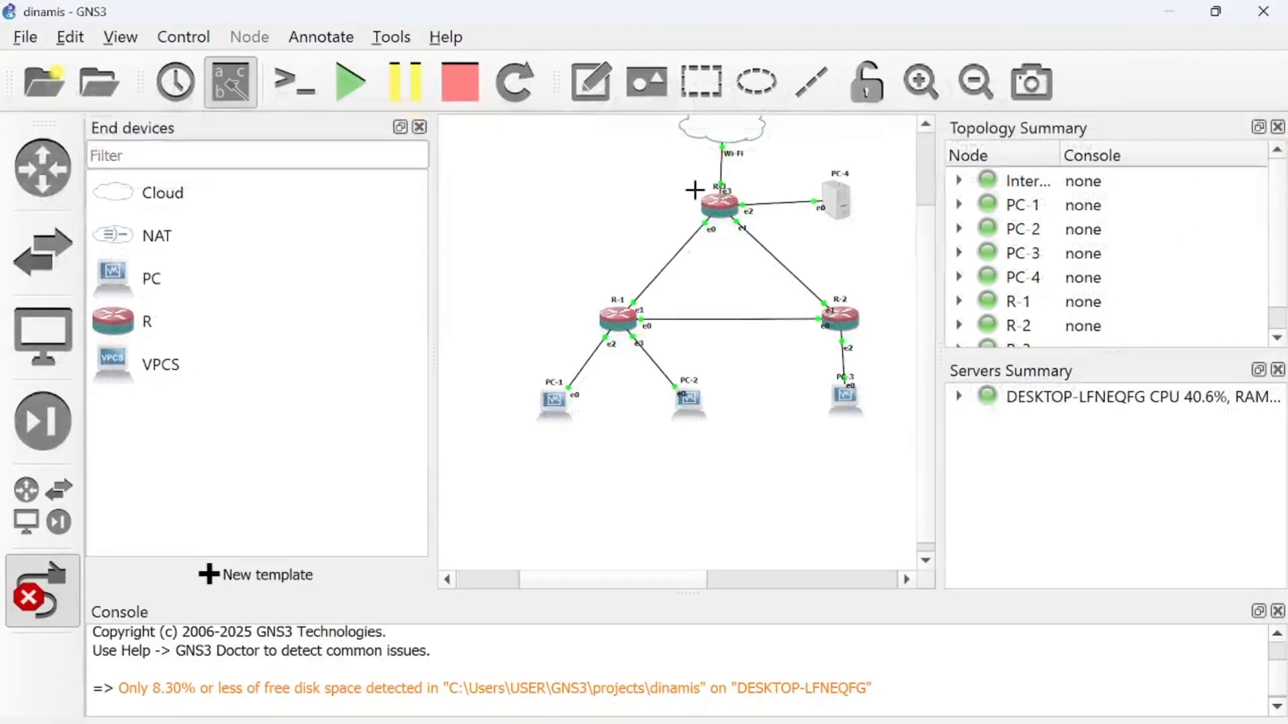
right_click(778, 264)
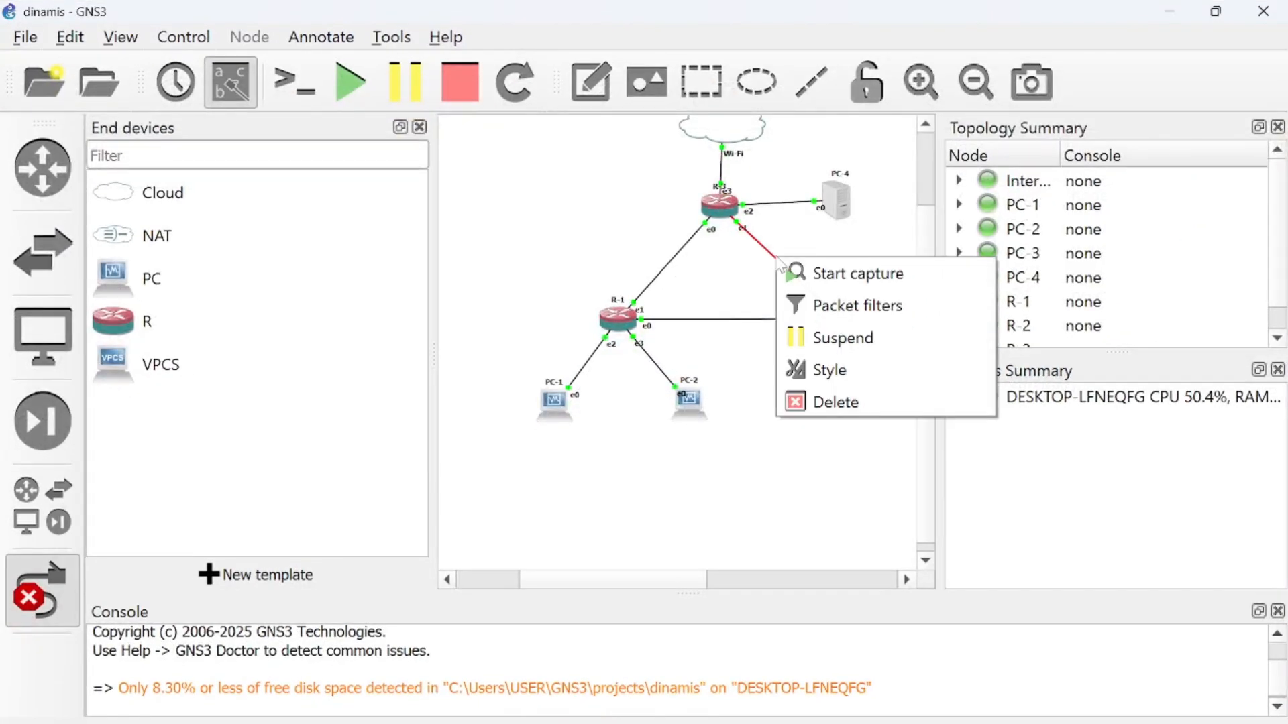
click(828, 401)
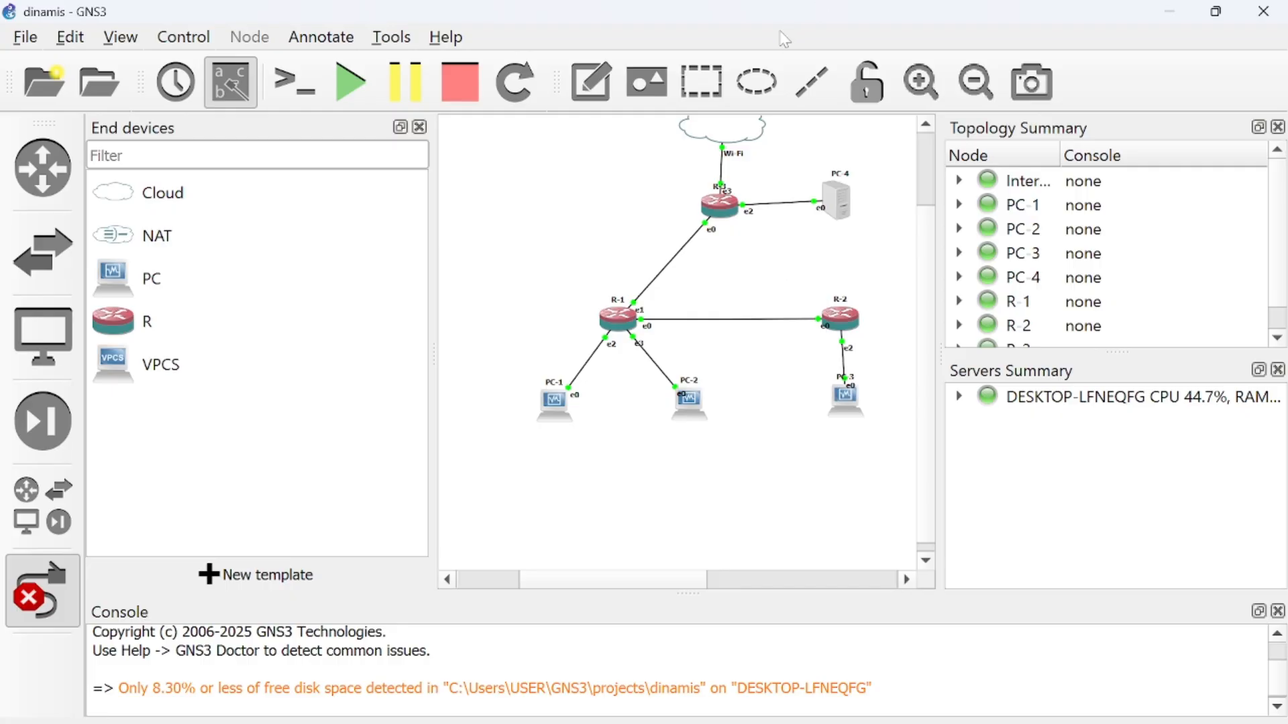
drag(781, 33, 772, 412)
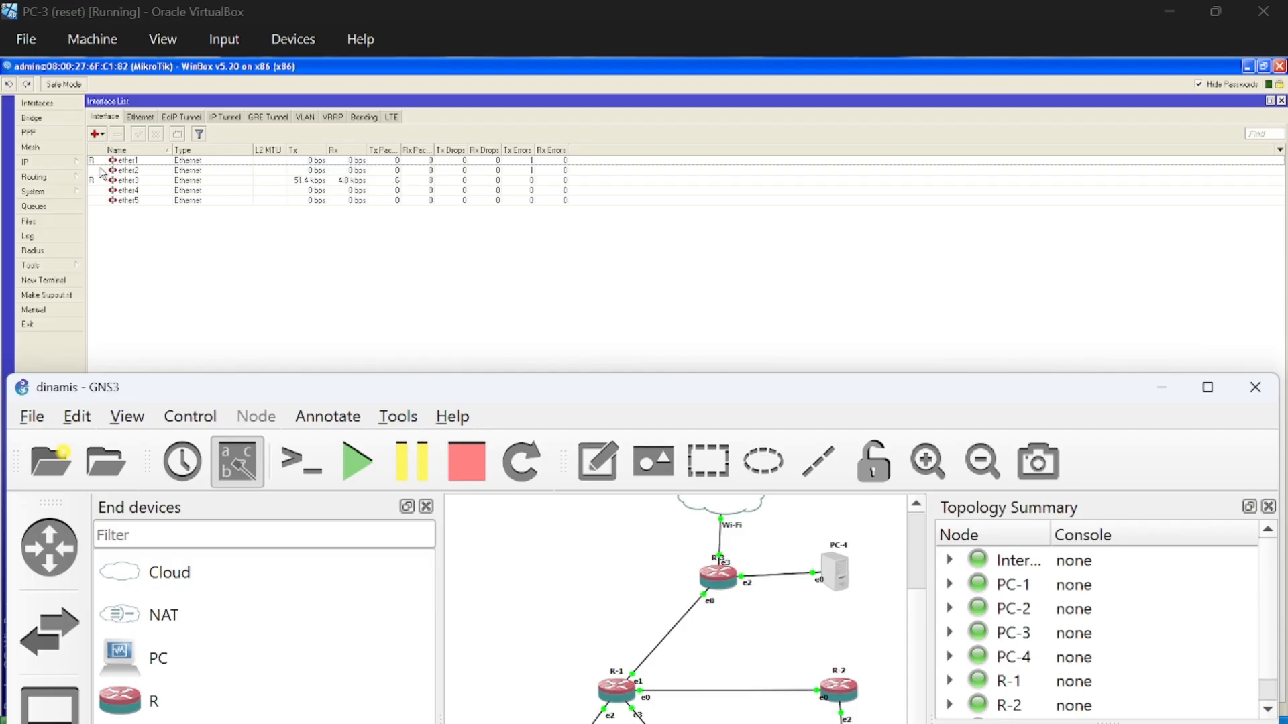
Link R-3 Ethernet1 back to R-2 Ethernet1 in GNS3 and return to PC-3's interface list.
scroll(823, 537, down, 1)
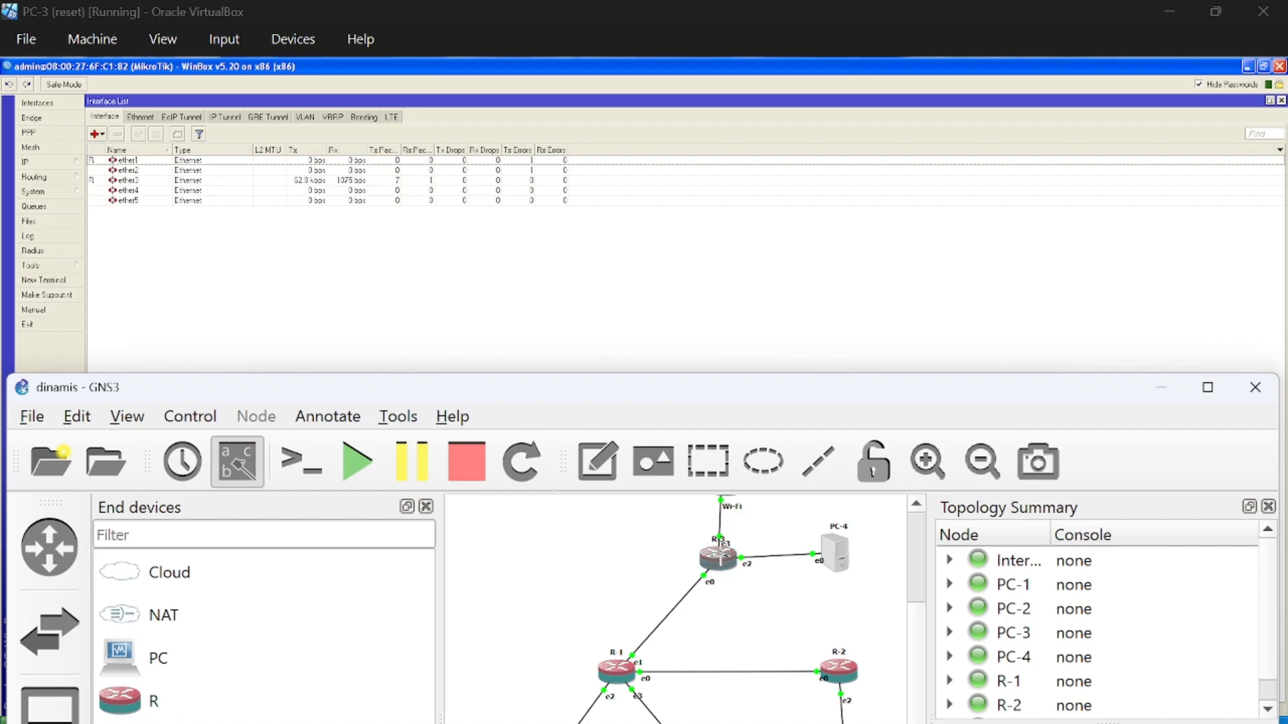
click(718, 555)
click(756, 604)
click(837, 668)
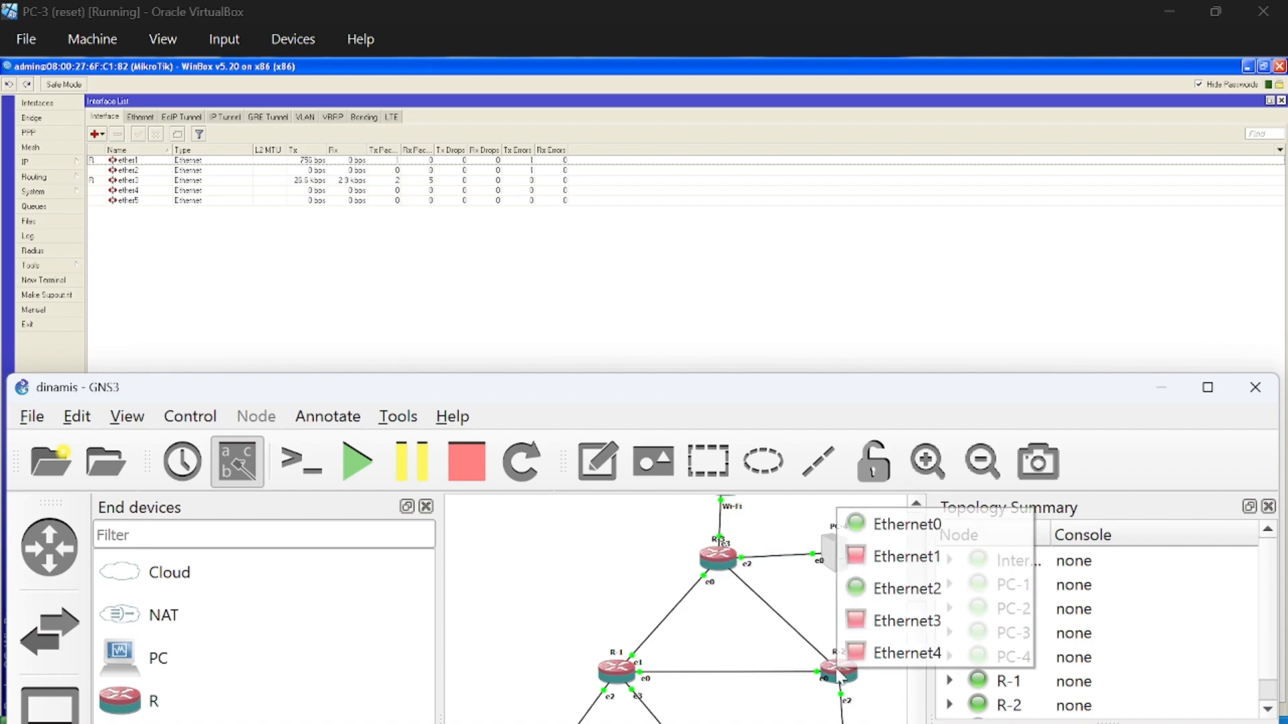
click(907, 558)
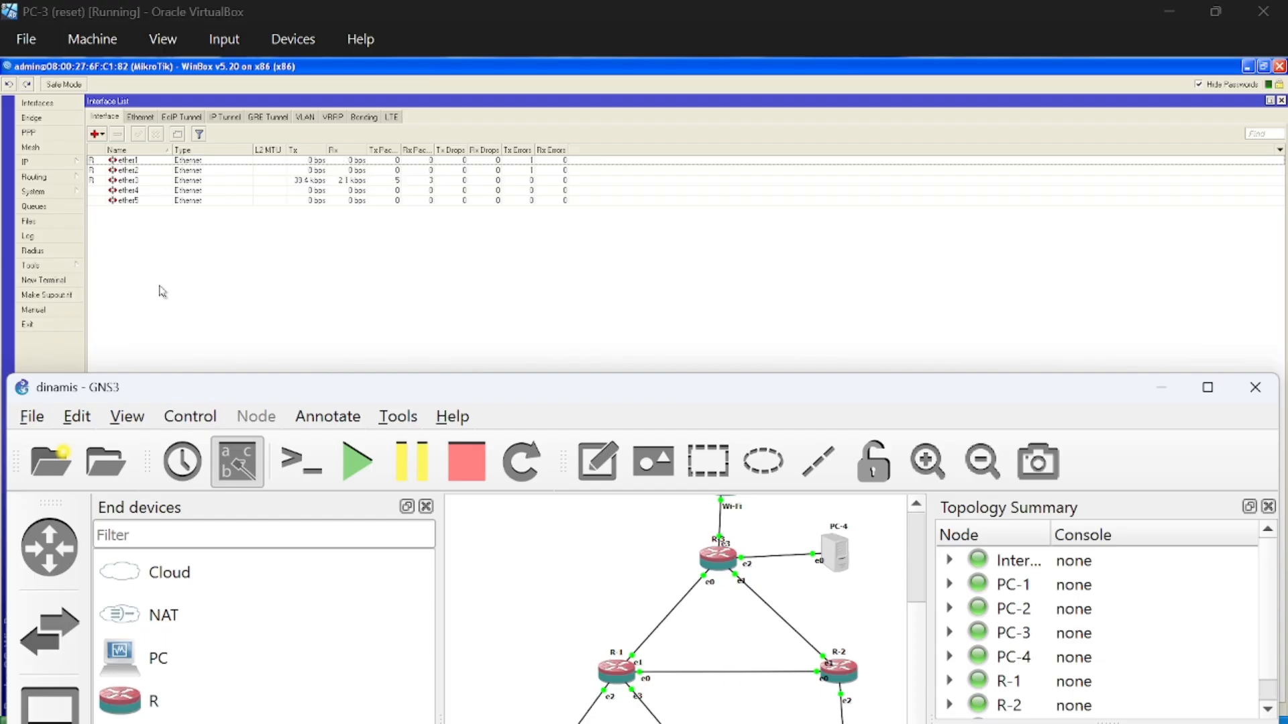
click(200, 260)
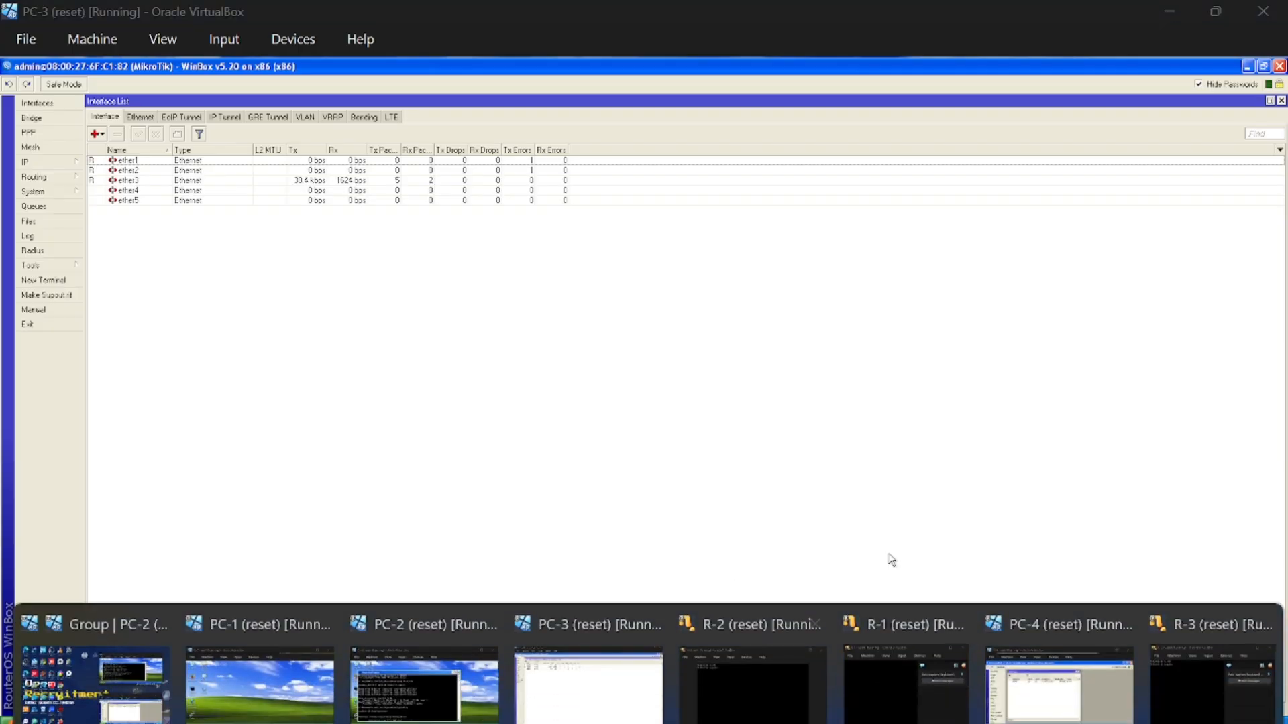
Switch to PC-4 in a maximized window and remove the existing masquerade rule from the router's firewall NAT list.
click(1060, 664)
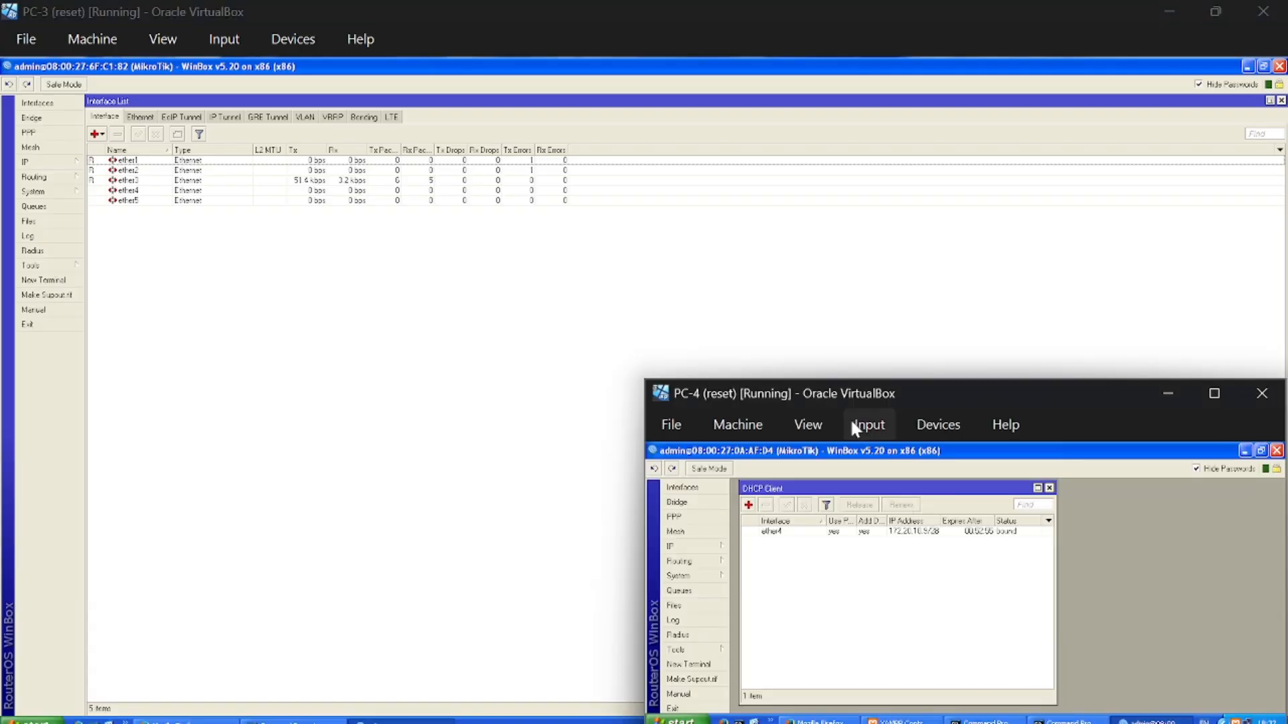
click(1212, 393)
click(45, 163)
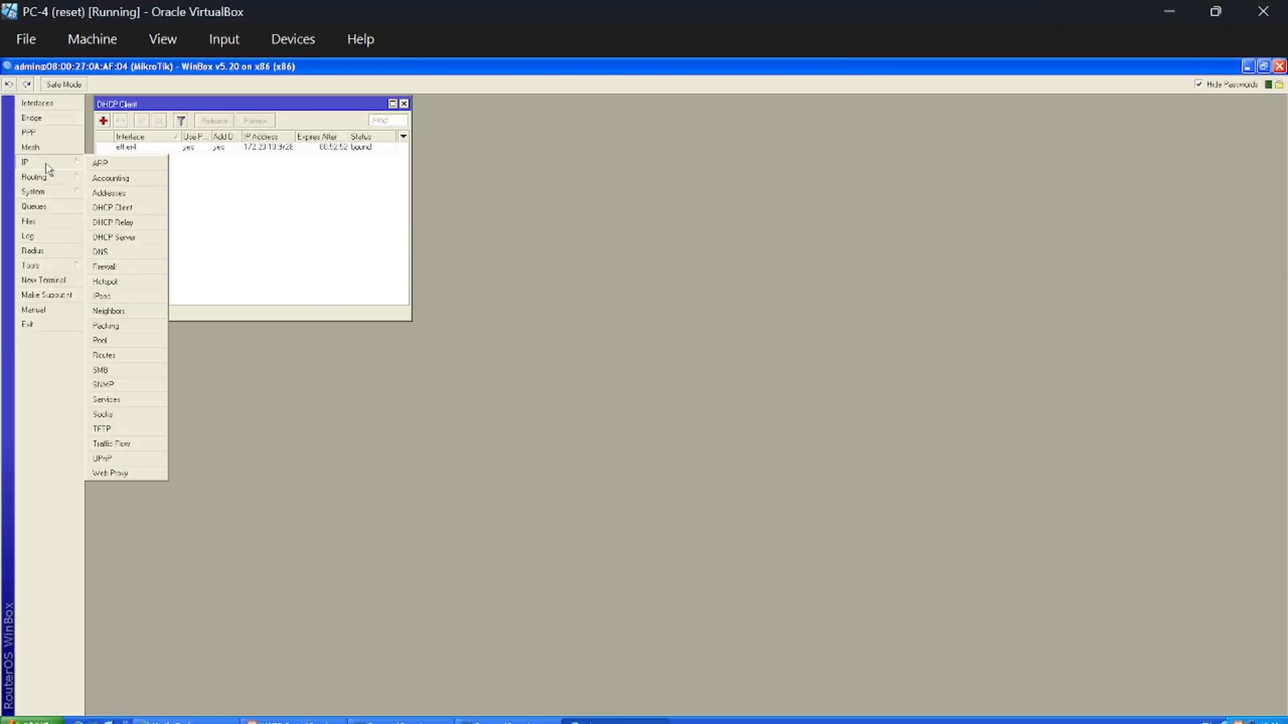
click(121, 268)
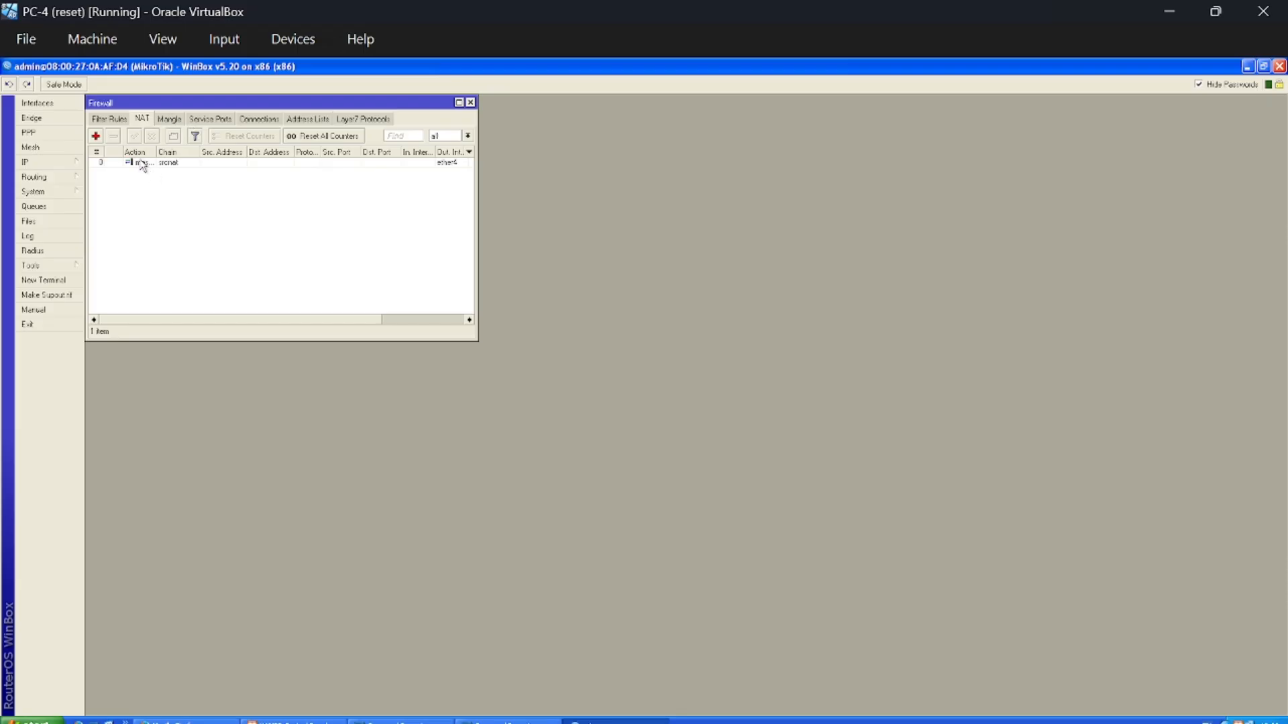
click(120, 161)
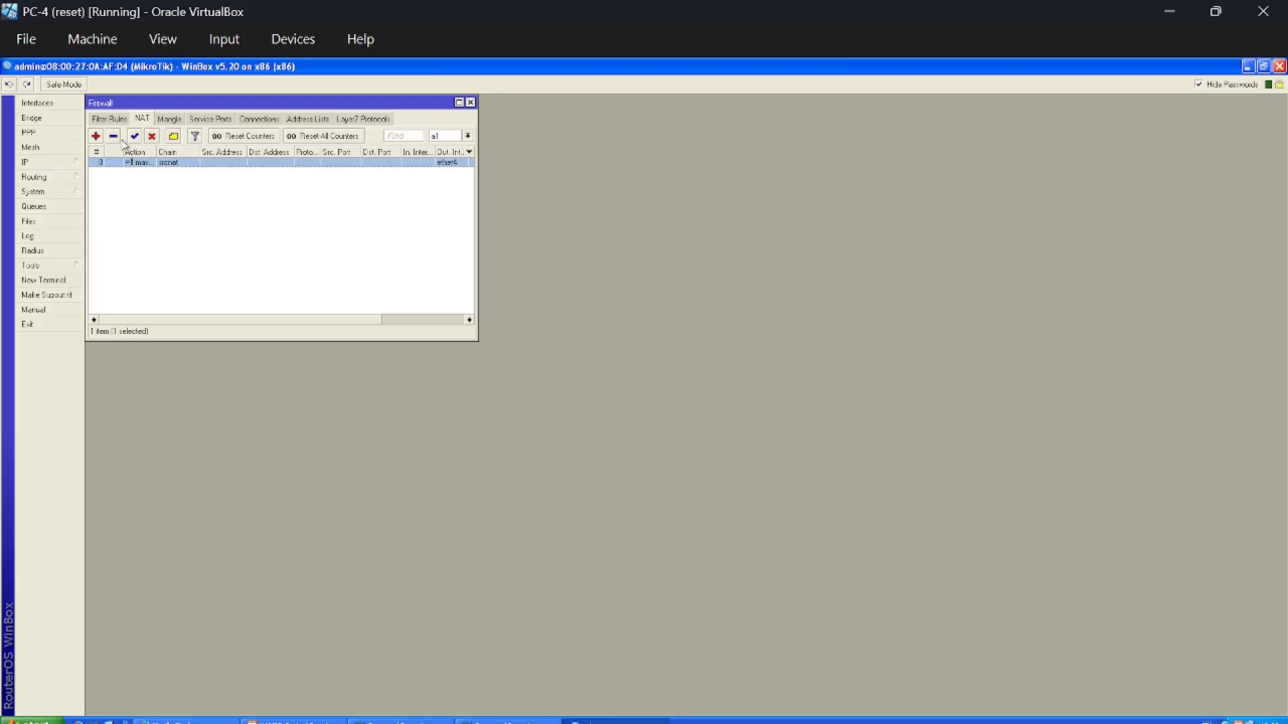
click(113, 136)
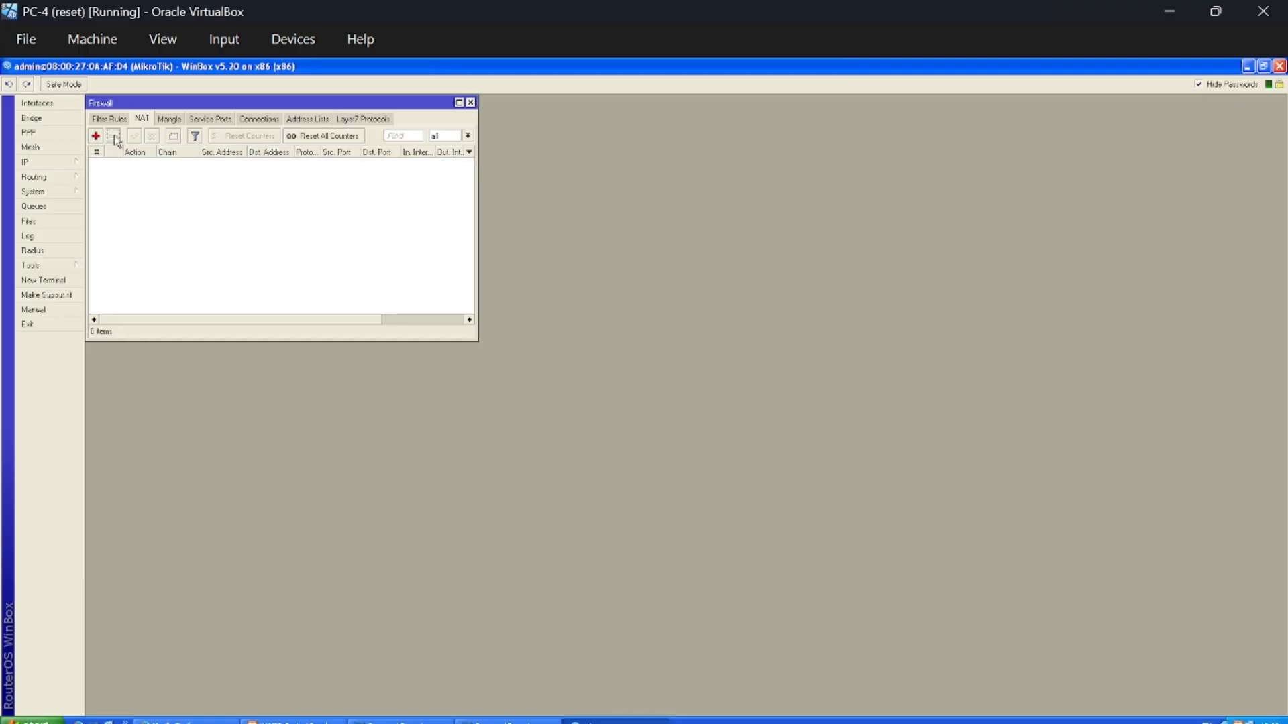
Create a NAT rule on the router with chain srcnat, out interface ether4 and action masquerade.
click(96, 137)
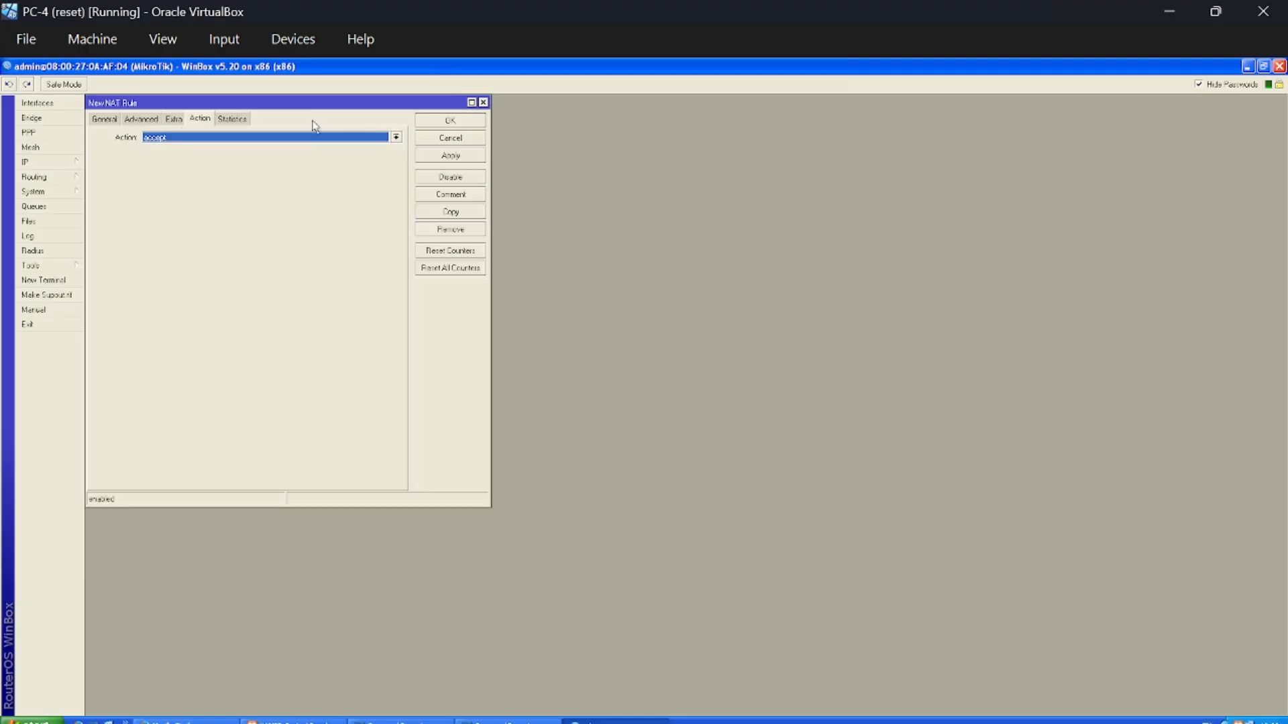
click(139, 118)
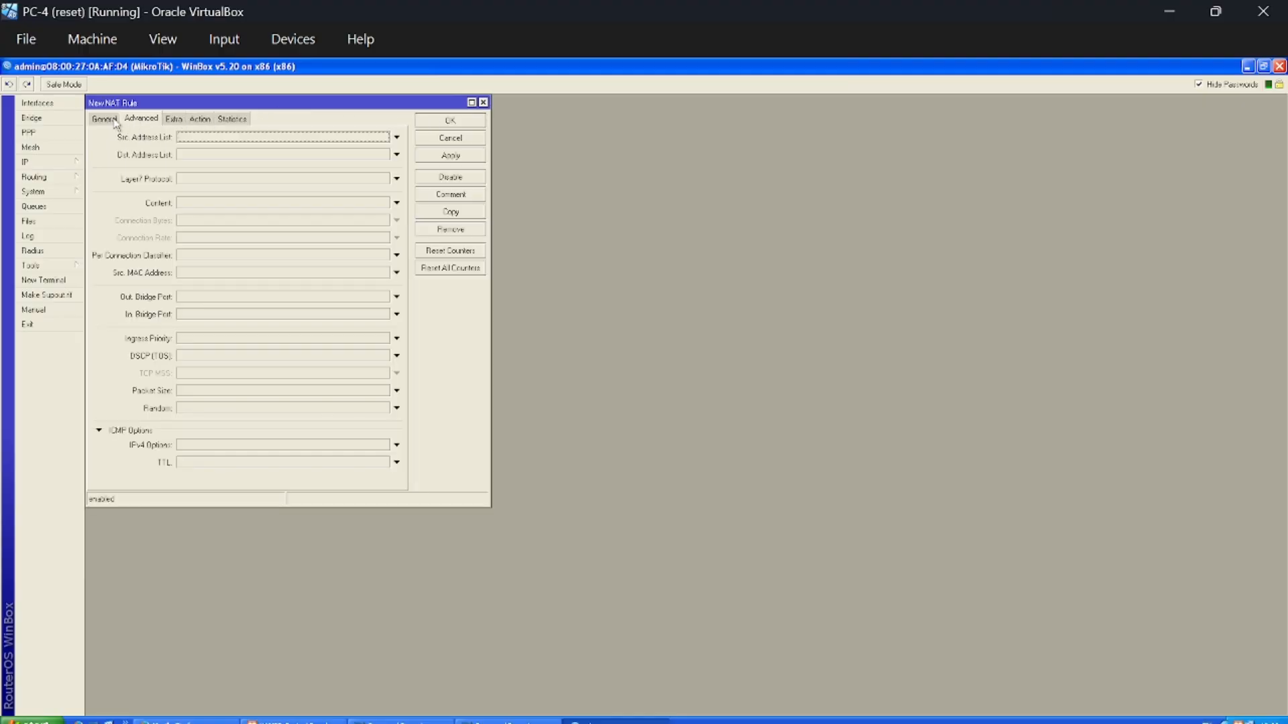
click(104, 118)
click(181, 281)
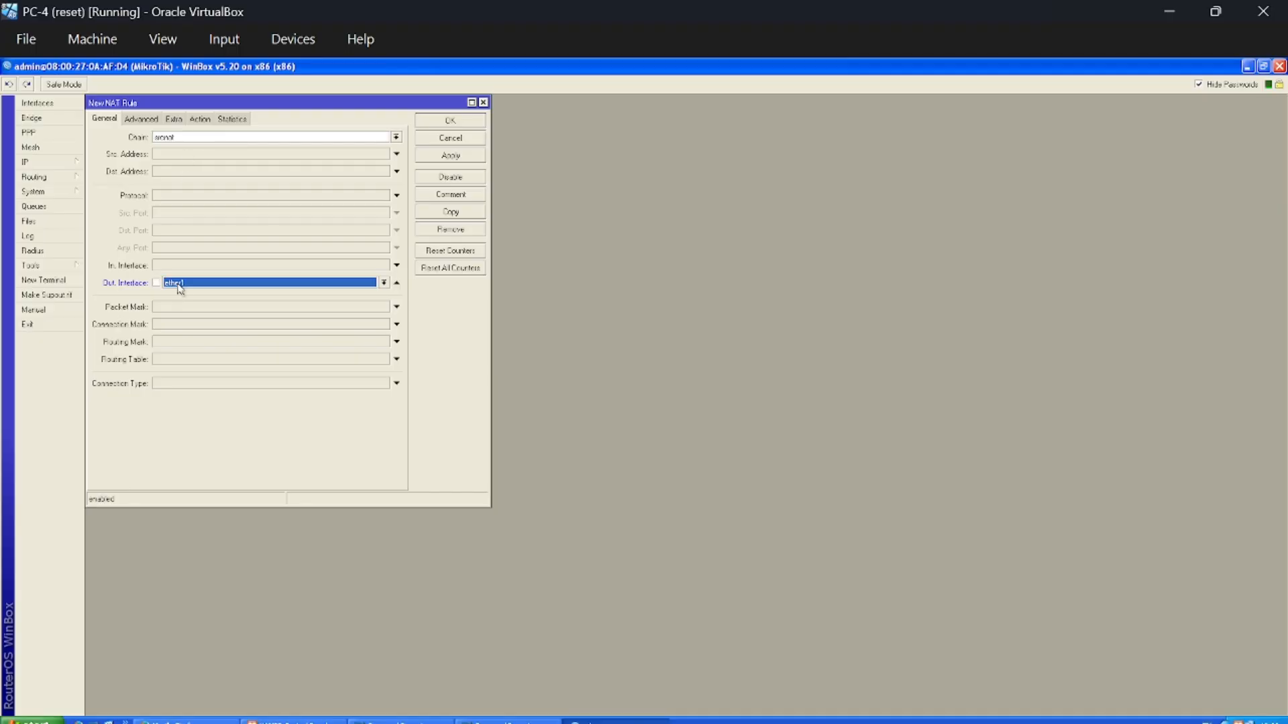
click(264, 291)
click(384, 282)
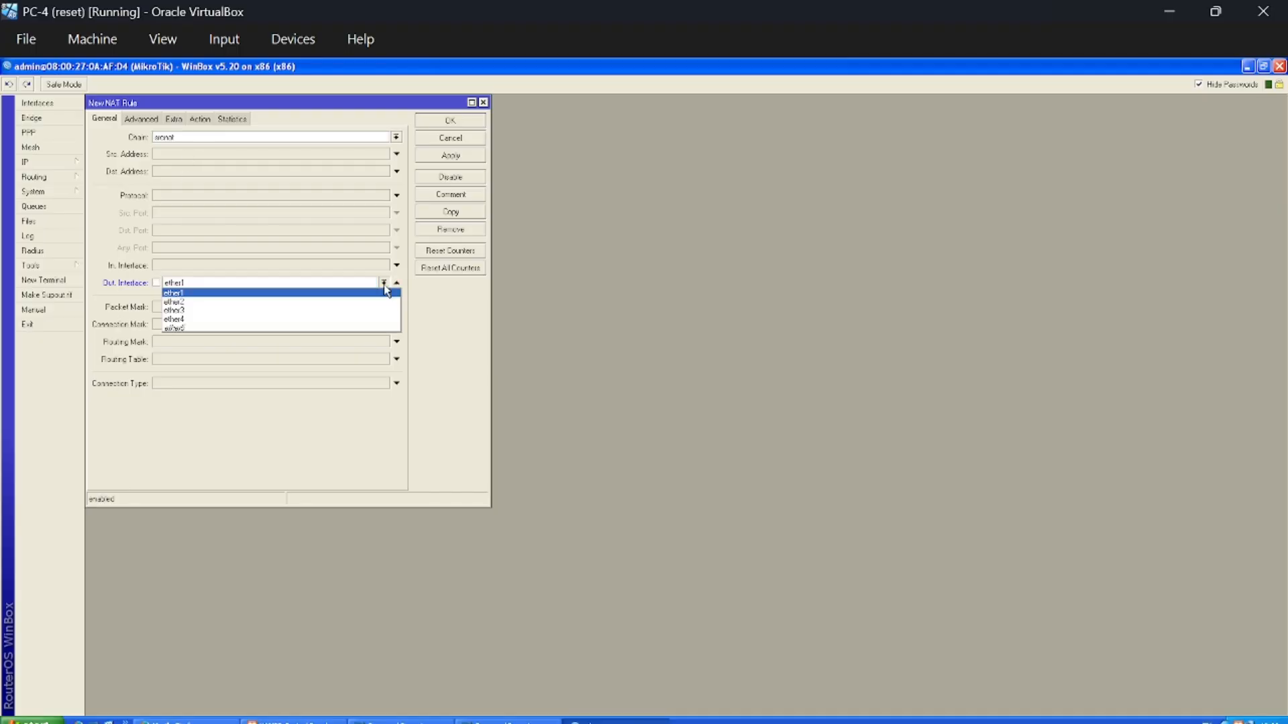
click(366, 325)
click(199, 119)
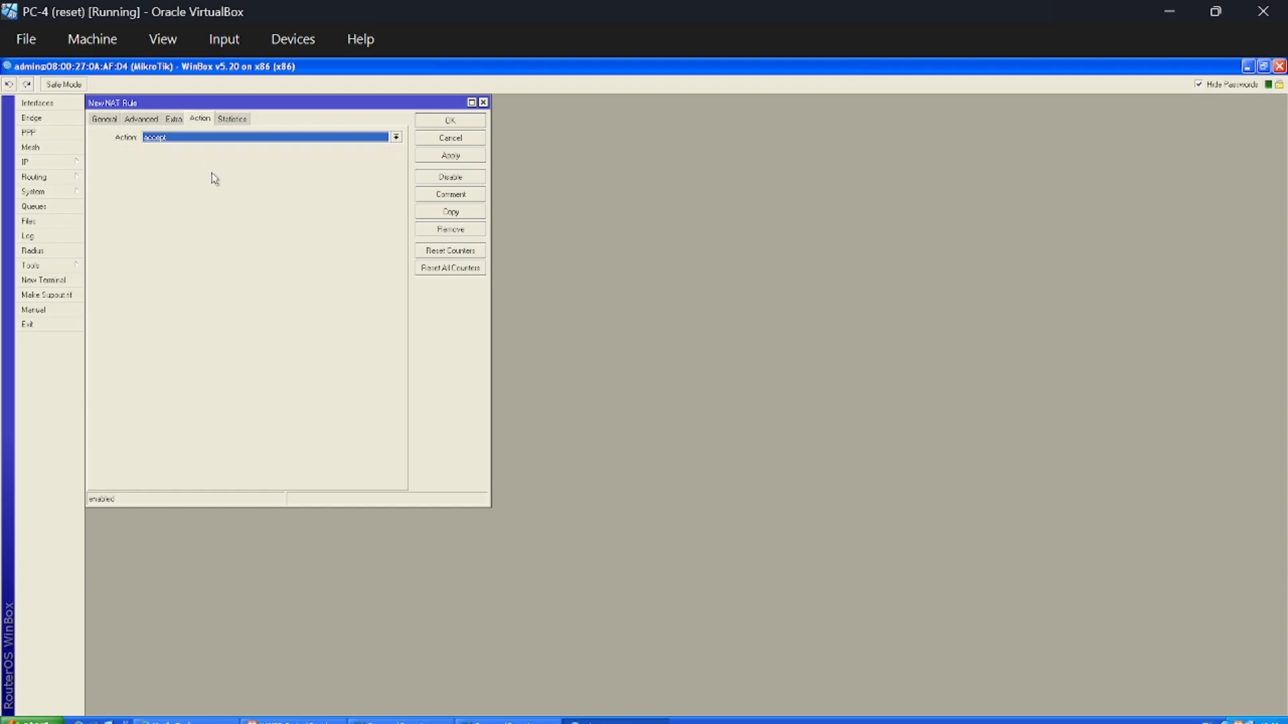
click(215, 137)
click(213, 199)
click(434, 124)
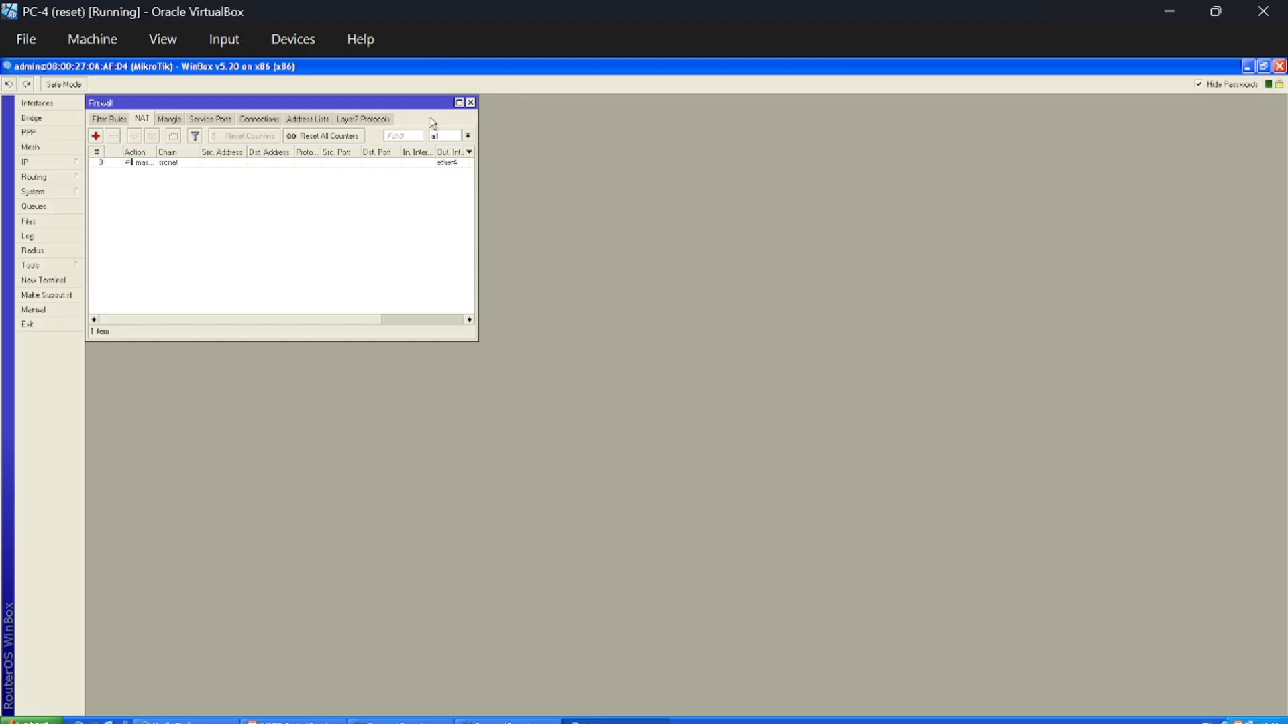
Check the default route redistribution setting of the default OSPF instance and close all open WinBox subwindows.
click(76, 164)
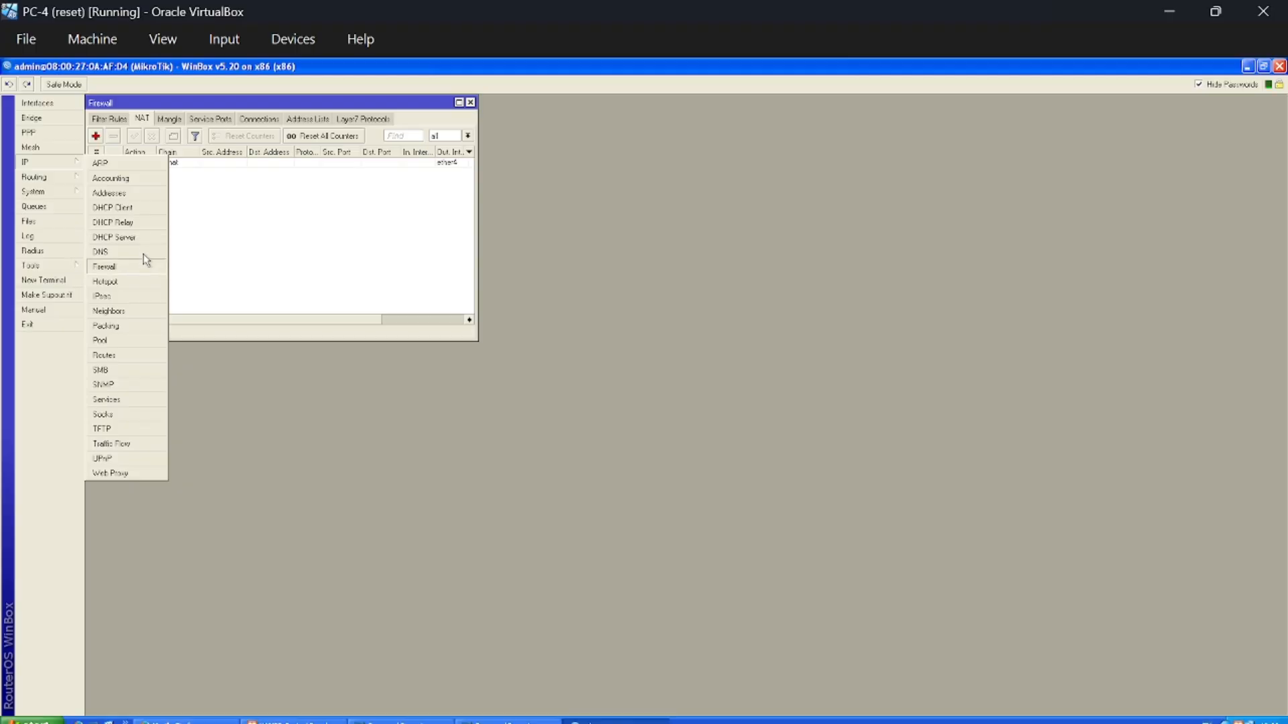
click(40, 177)
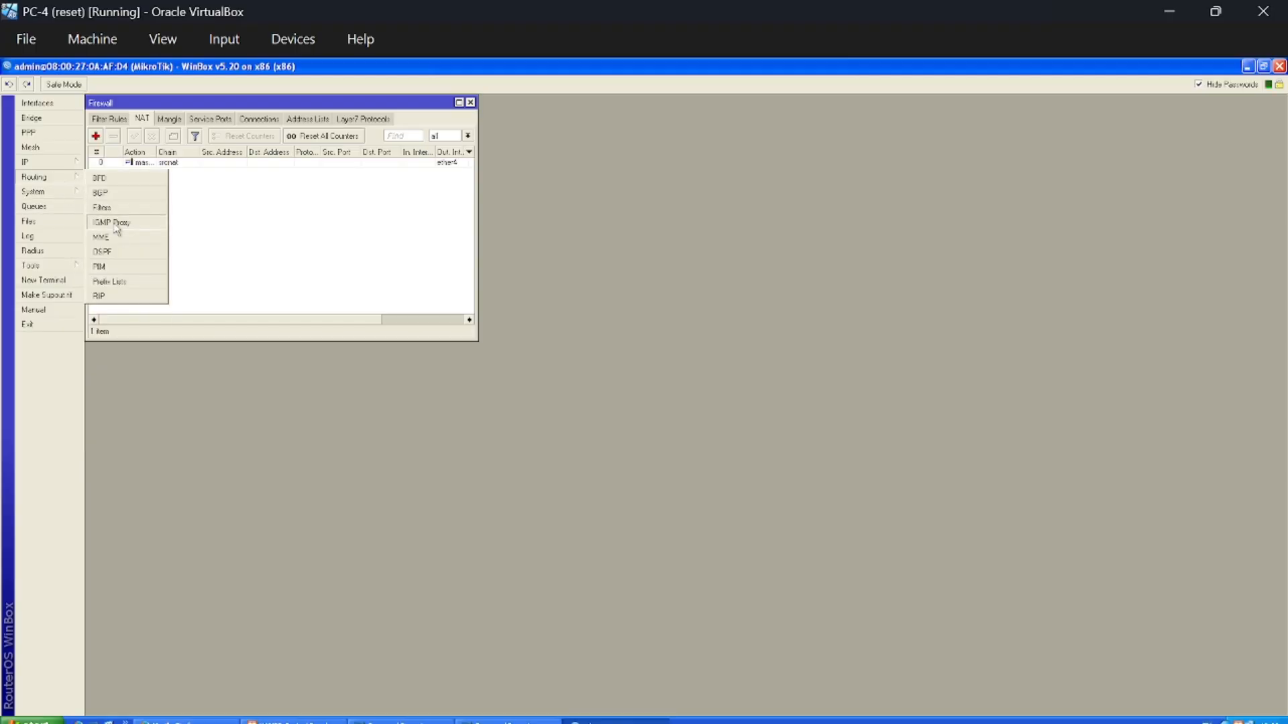
click(123, 256)
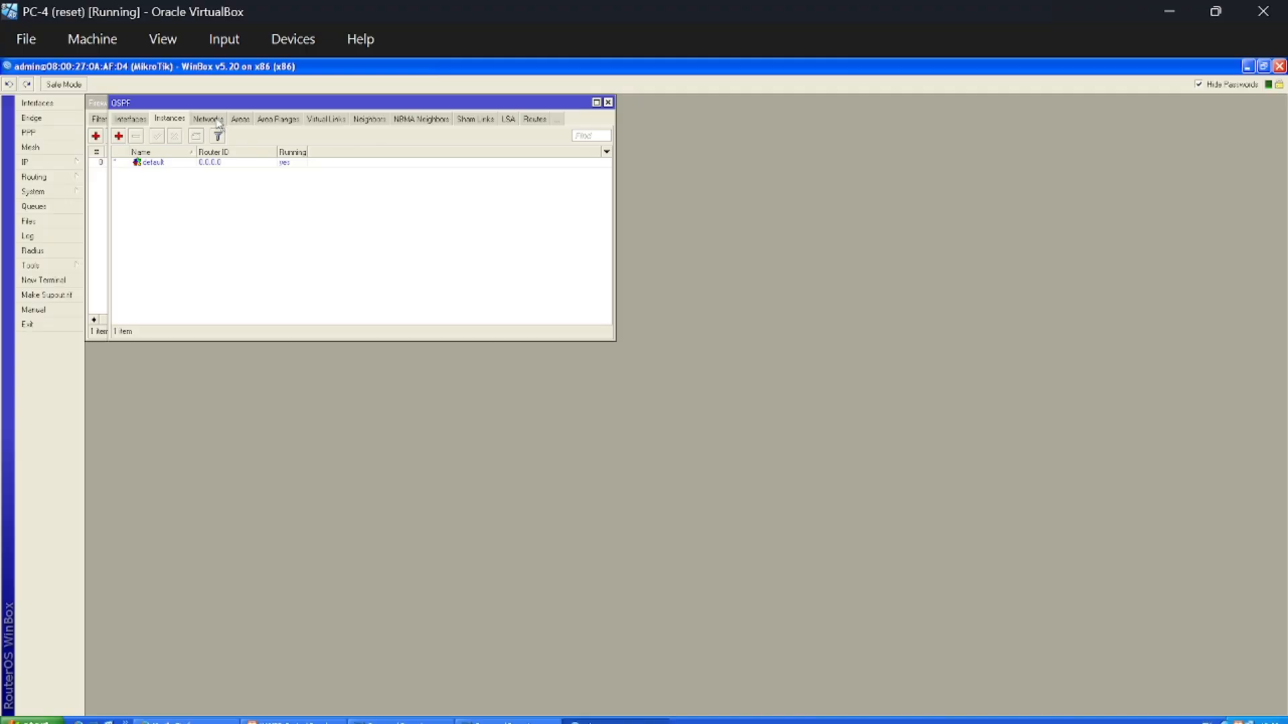
double_click(177, 164)
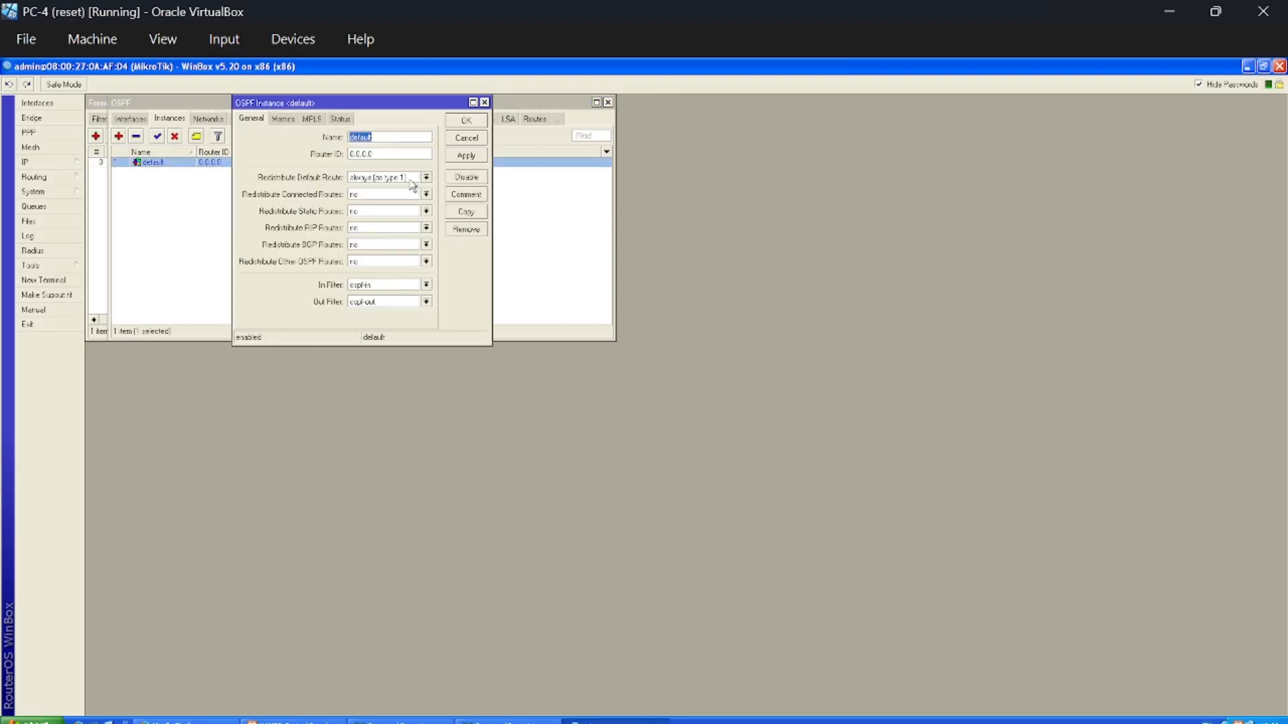
click(466, 122)
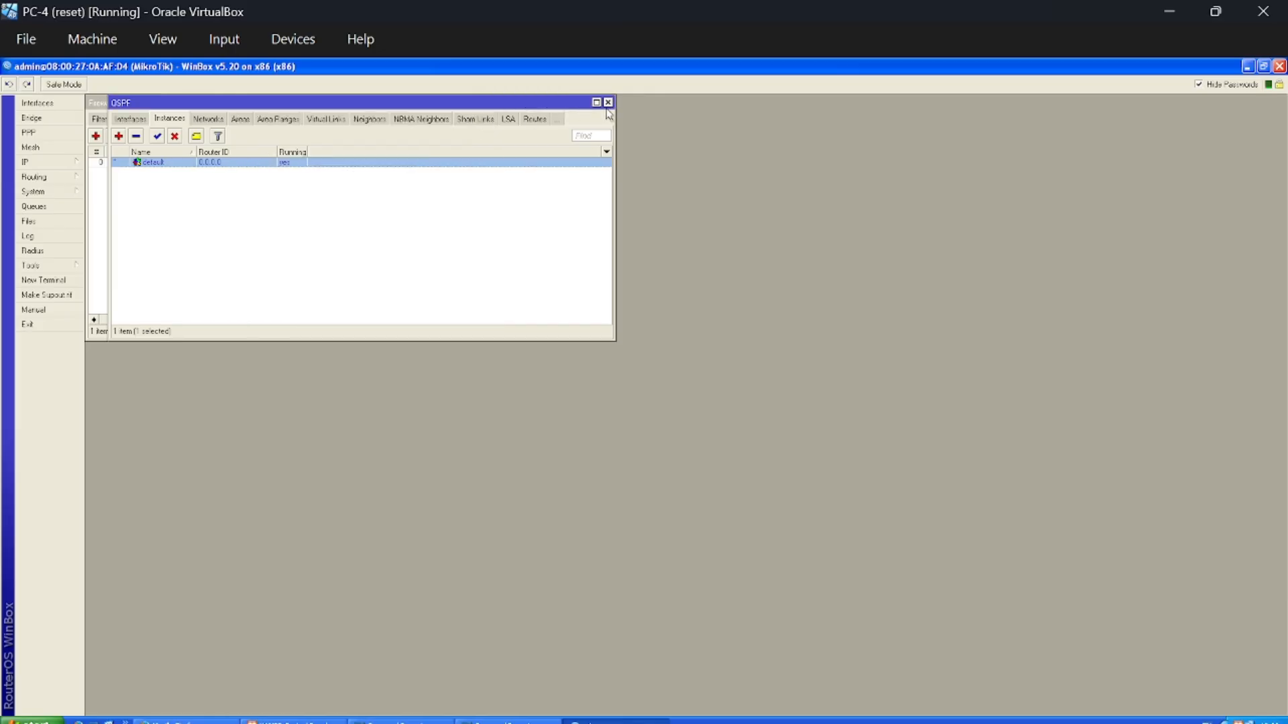
click(608, 102)
click(471, 102)
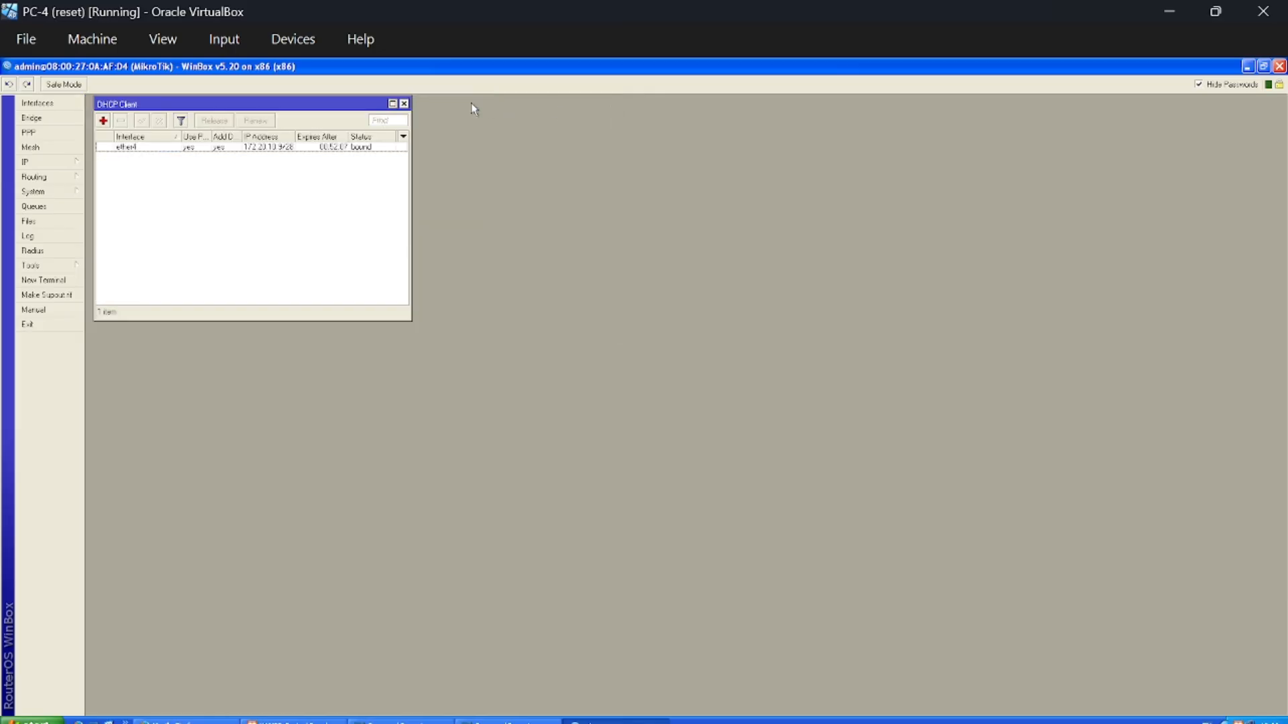
click(403, 104)
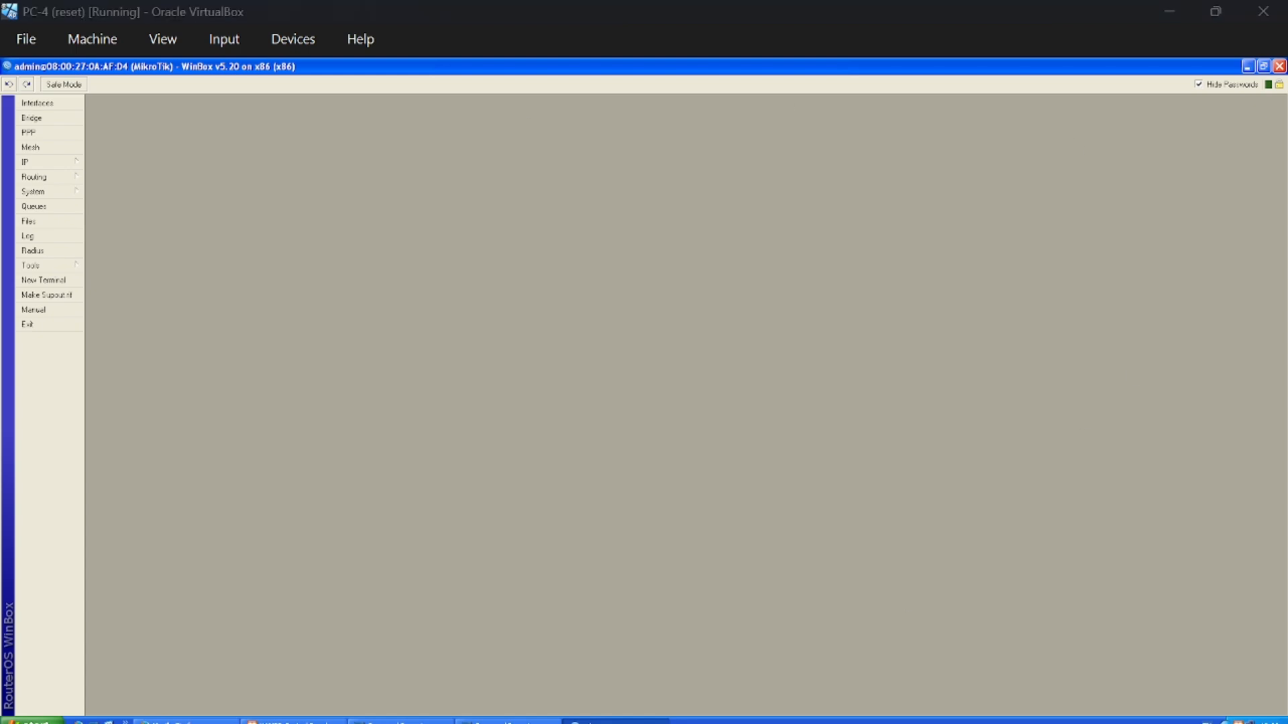
Tile the PC-1, PC-2, PC-3 and PC-4 virtual machine windows in a two-by-two grid filling the desktop.
click(107, 677)
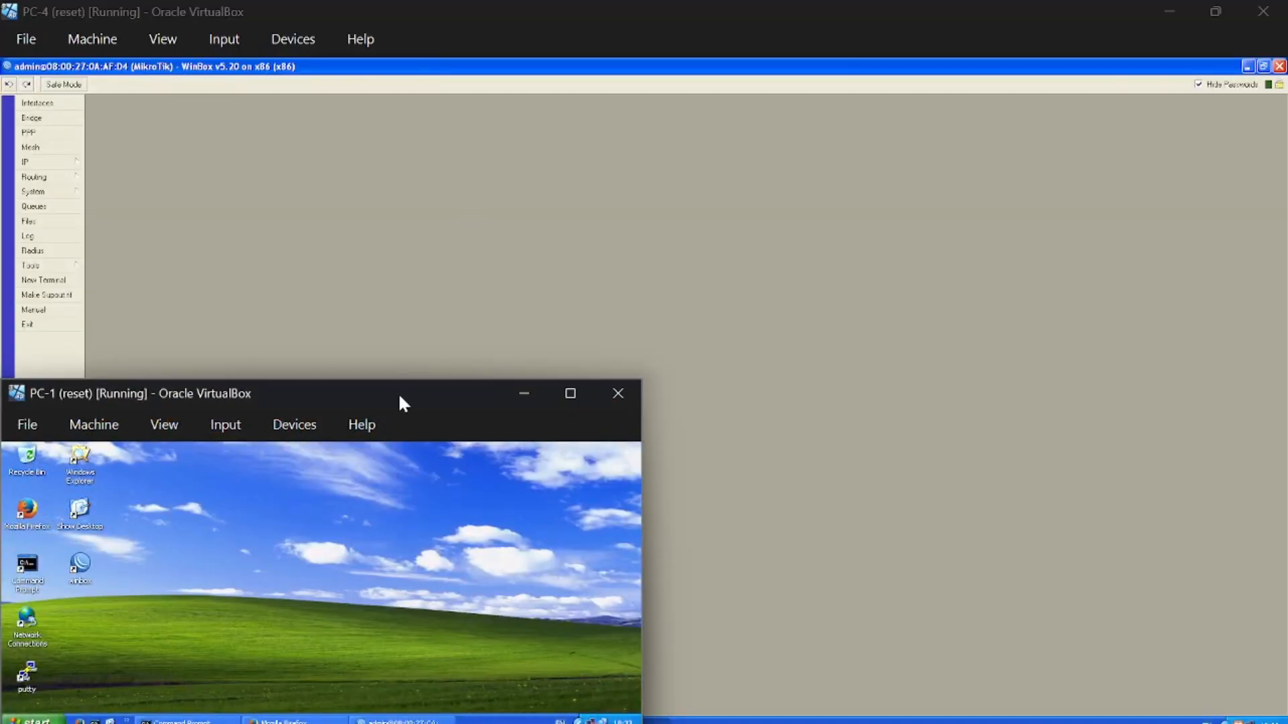
drag(456, 399, 835, 65)
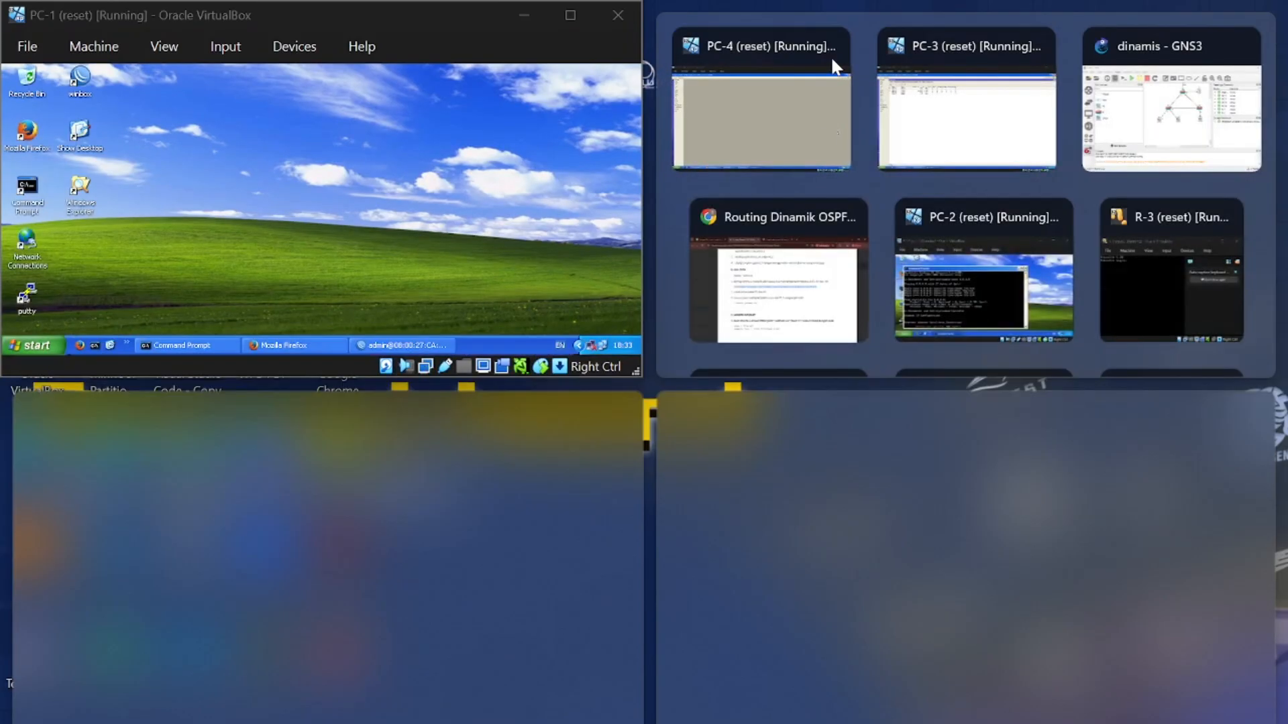
scroll(1149, 107, down, 2)
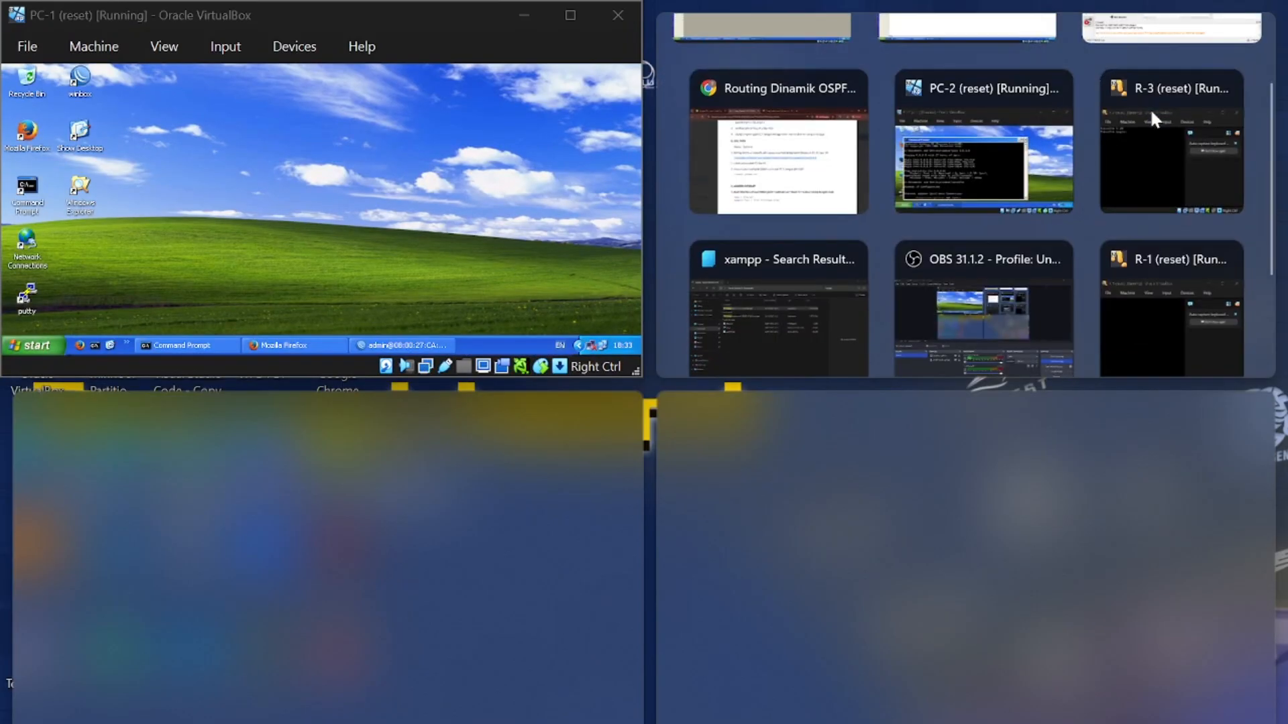
click(1053, 193)
click(405, 489)
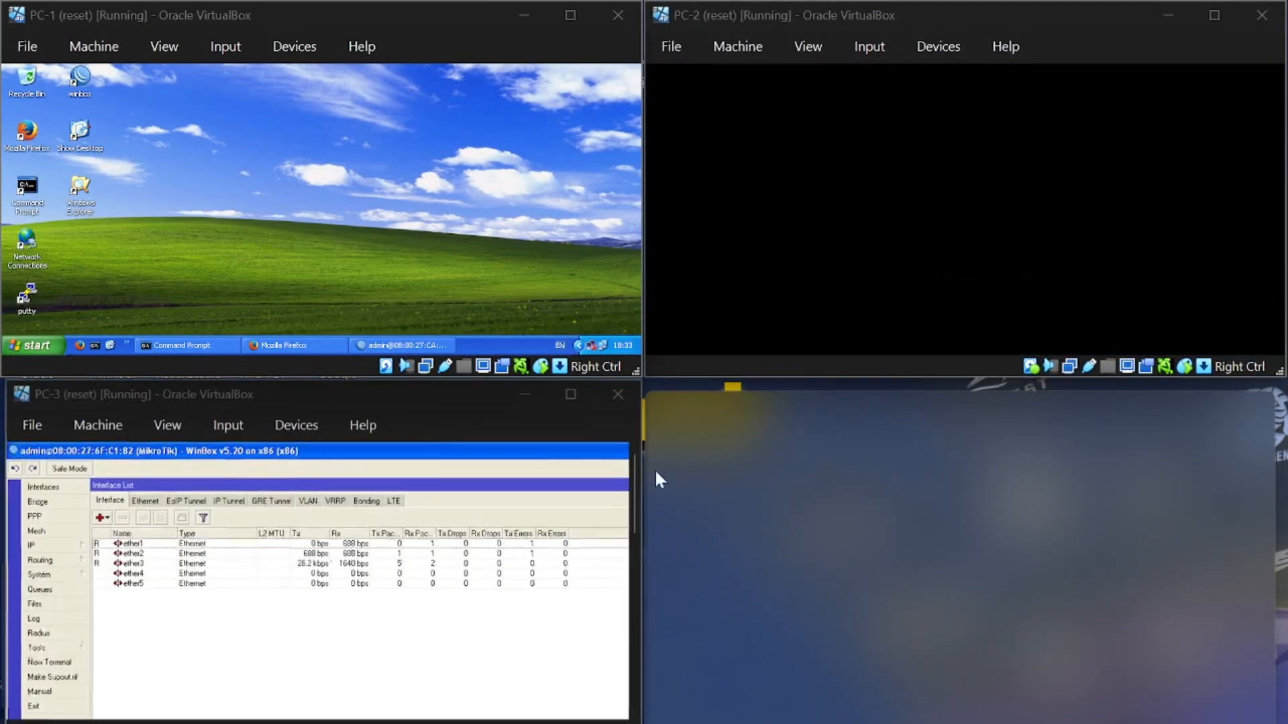
click(887, 522)
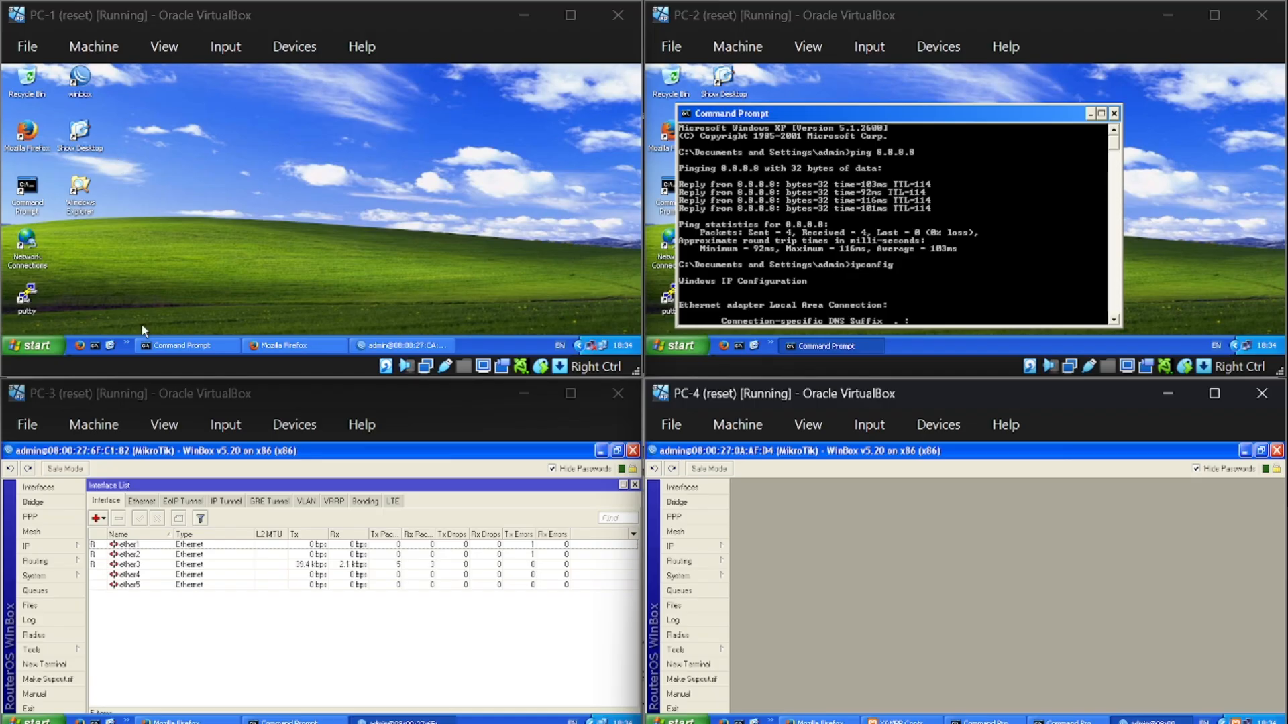
Bring up Firefox on PC-1 and open the jarkom.com shortcut in a new tab.
click(255, 345)
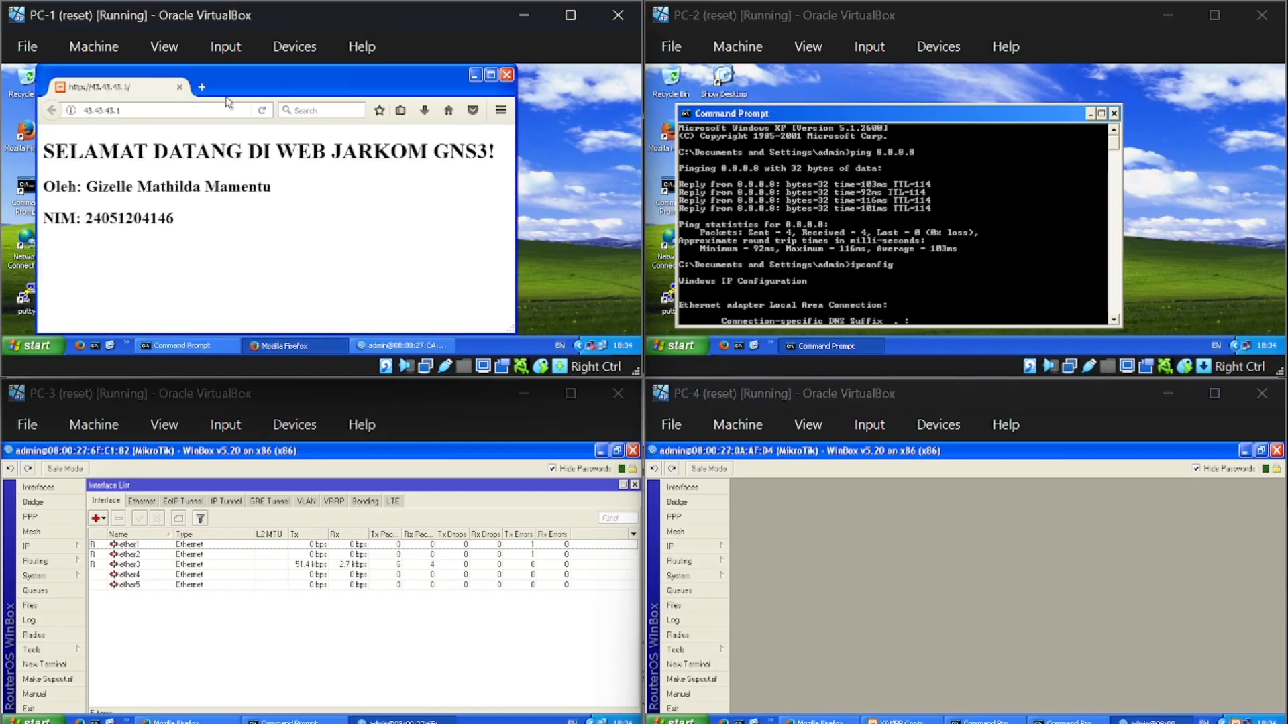
click(208, 93)
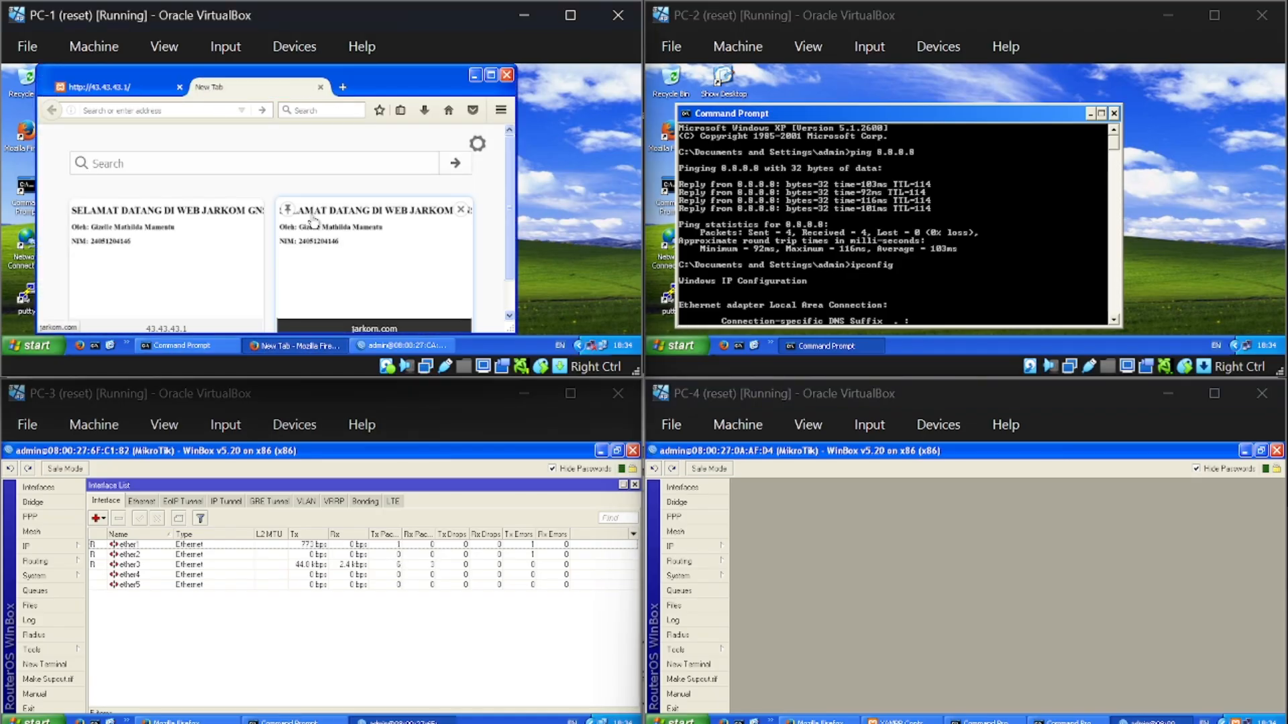
scroll(313, 222, down, 1)
click(313, 222)
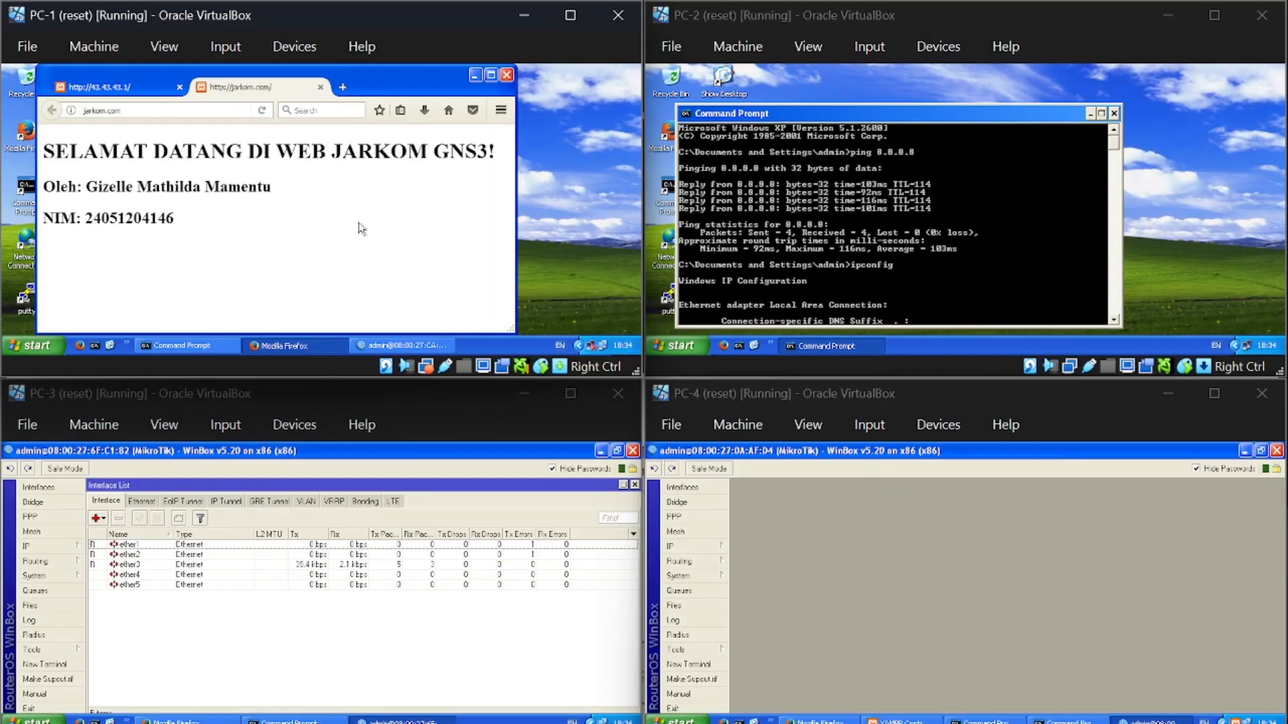
click(342, 89)
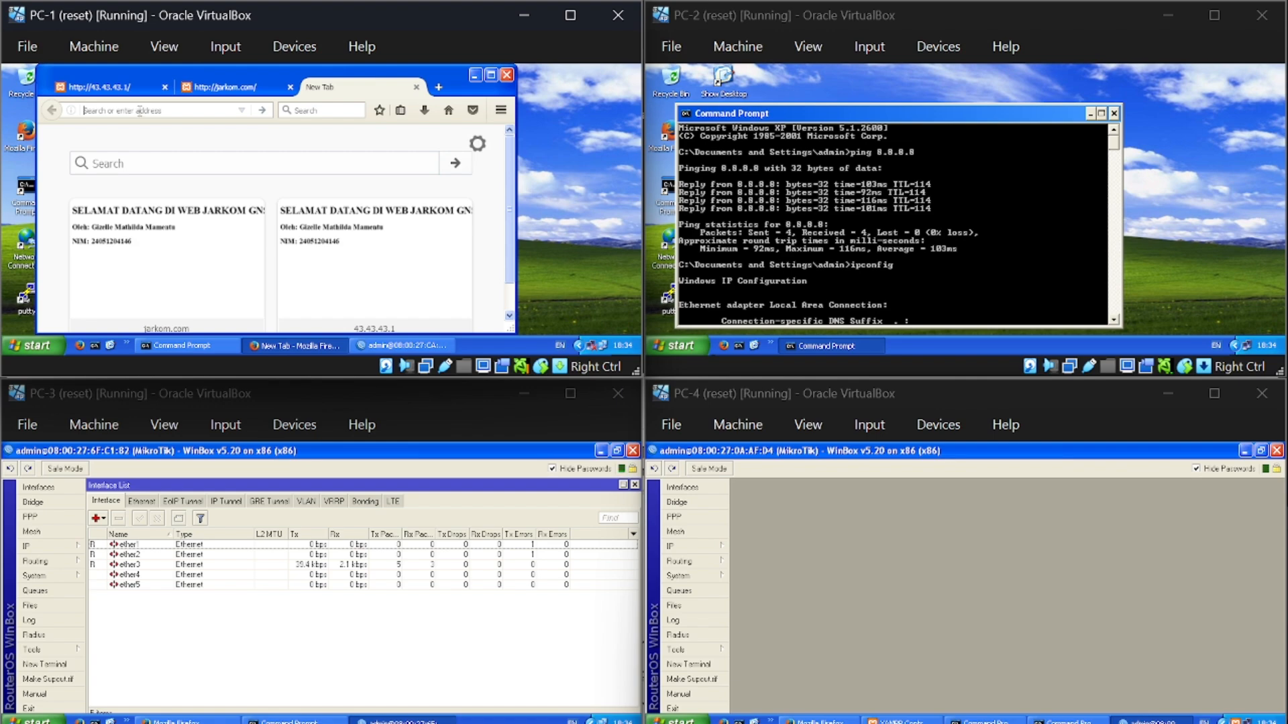
text(htt)
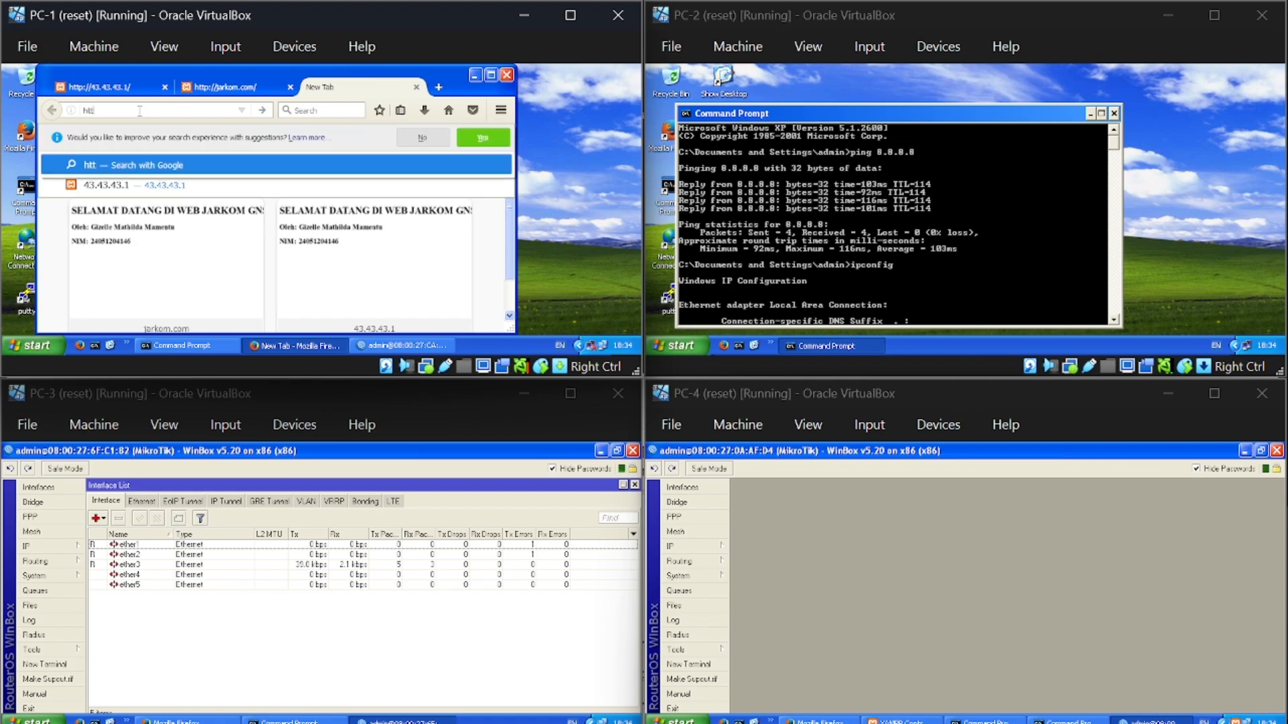
text(p://jarkom.com/)
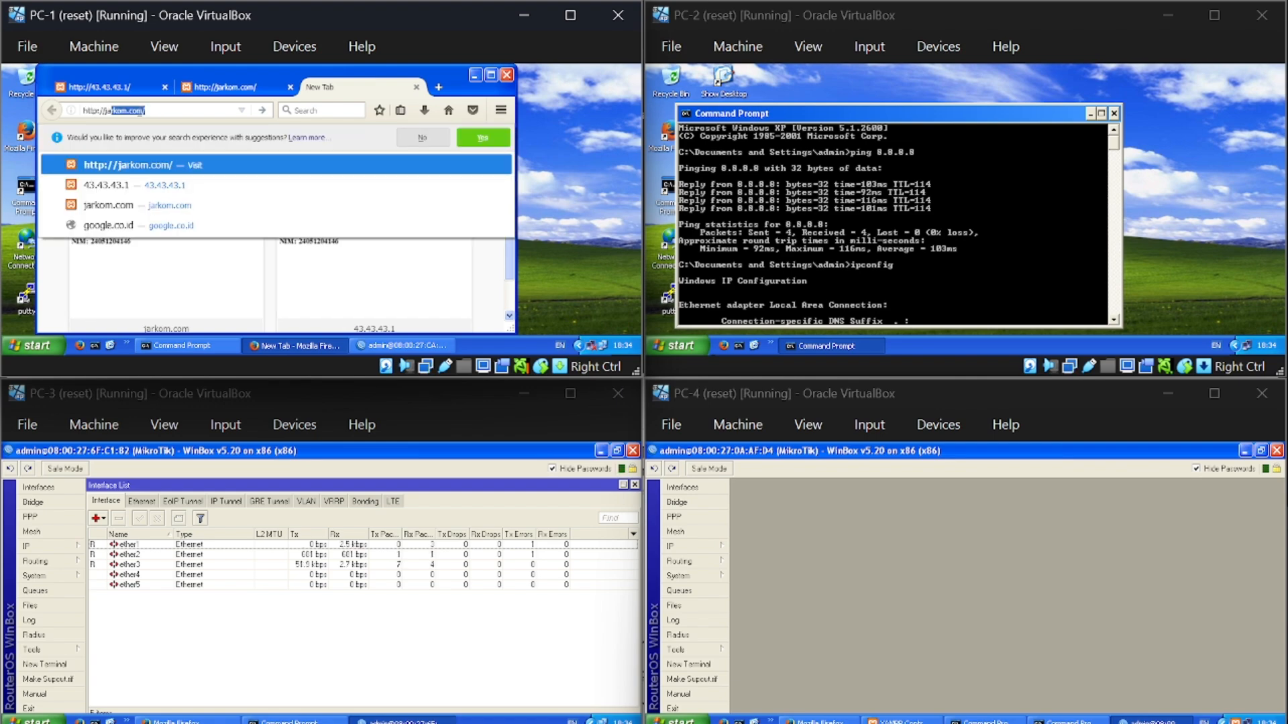
key(Return)
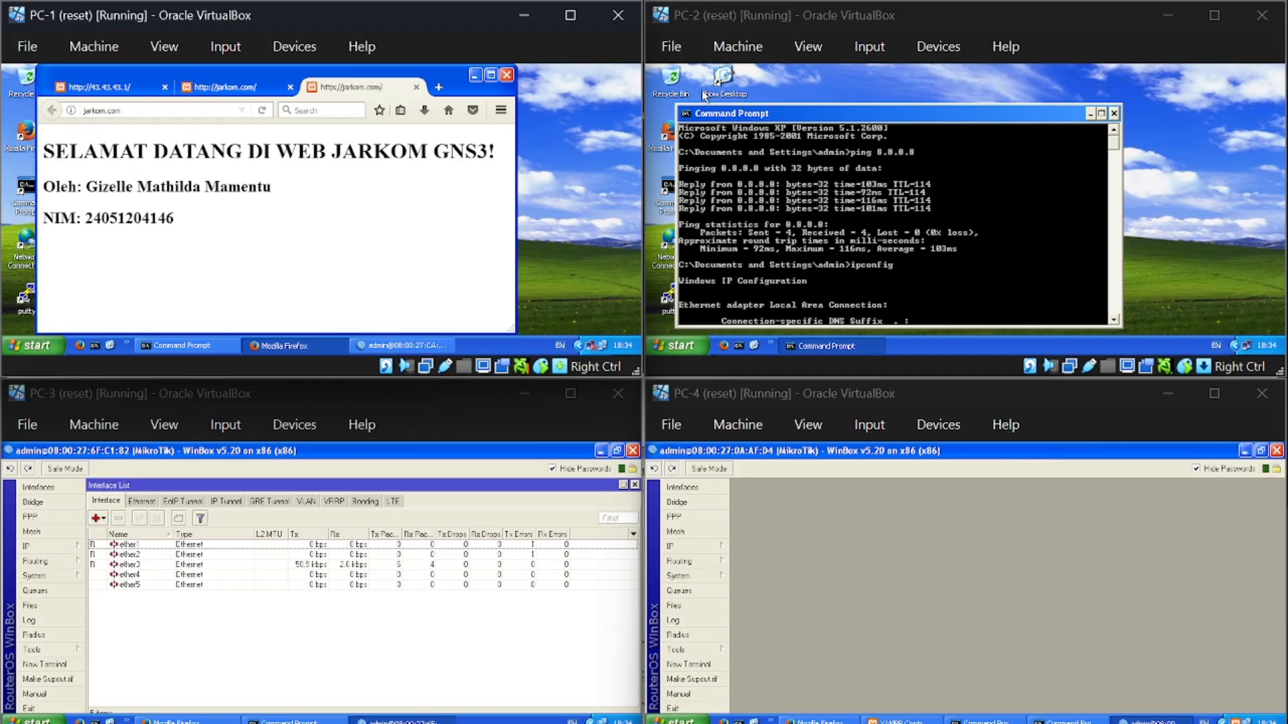
click(739, 345)
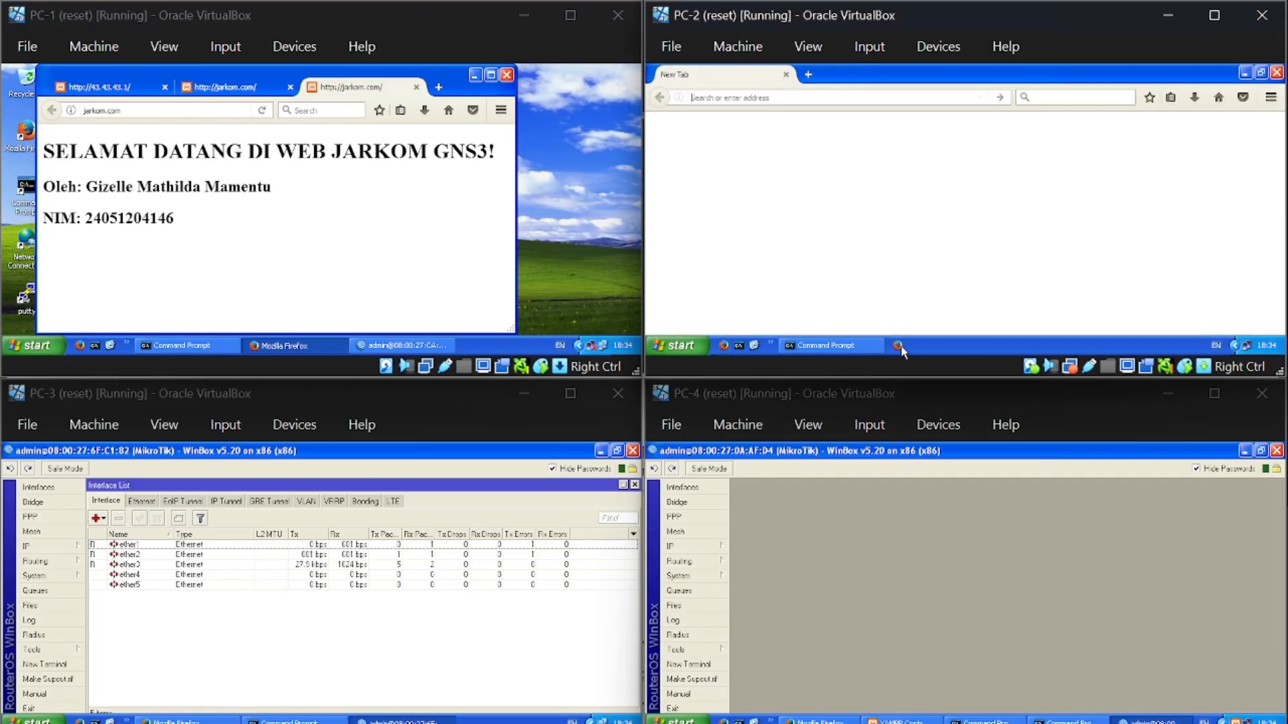
text(http)
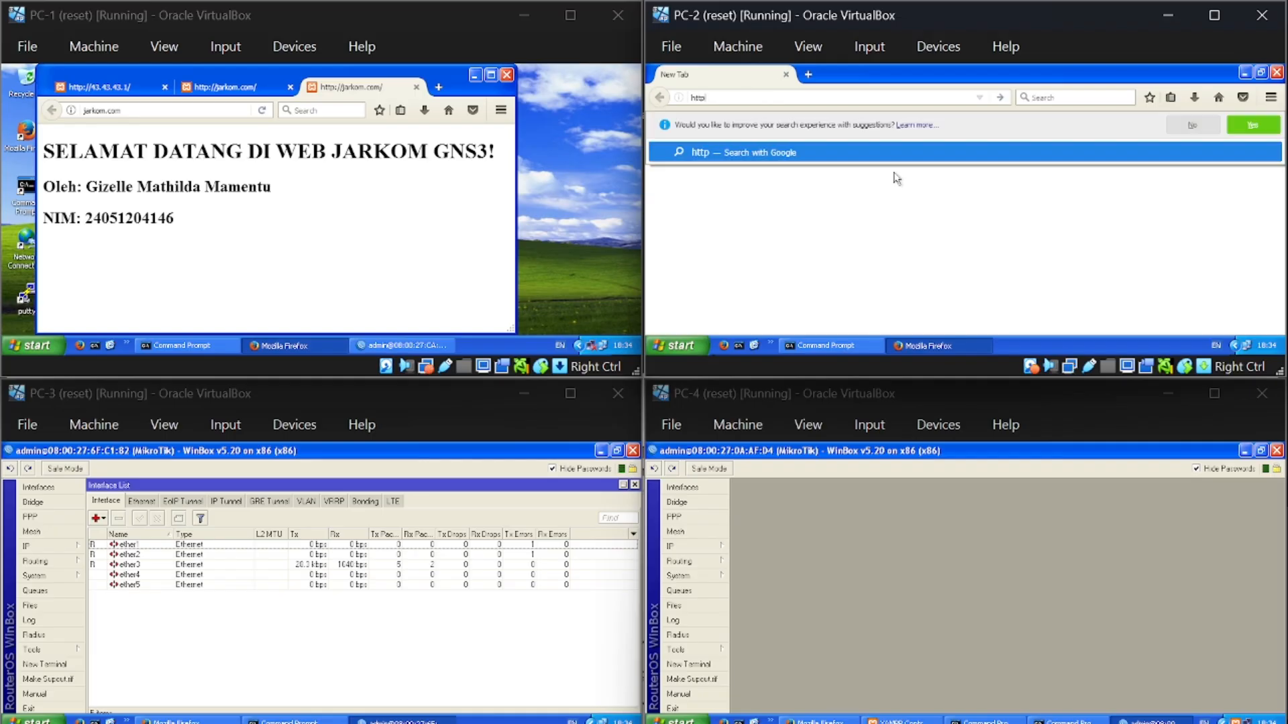
text(://ja)
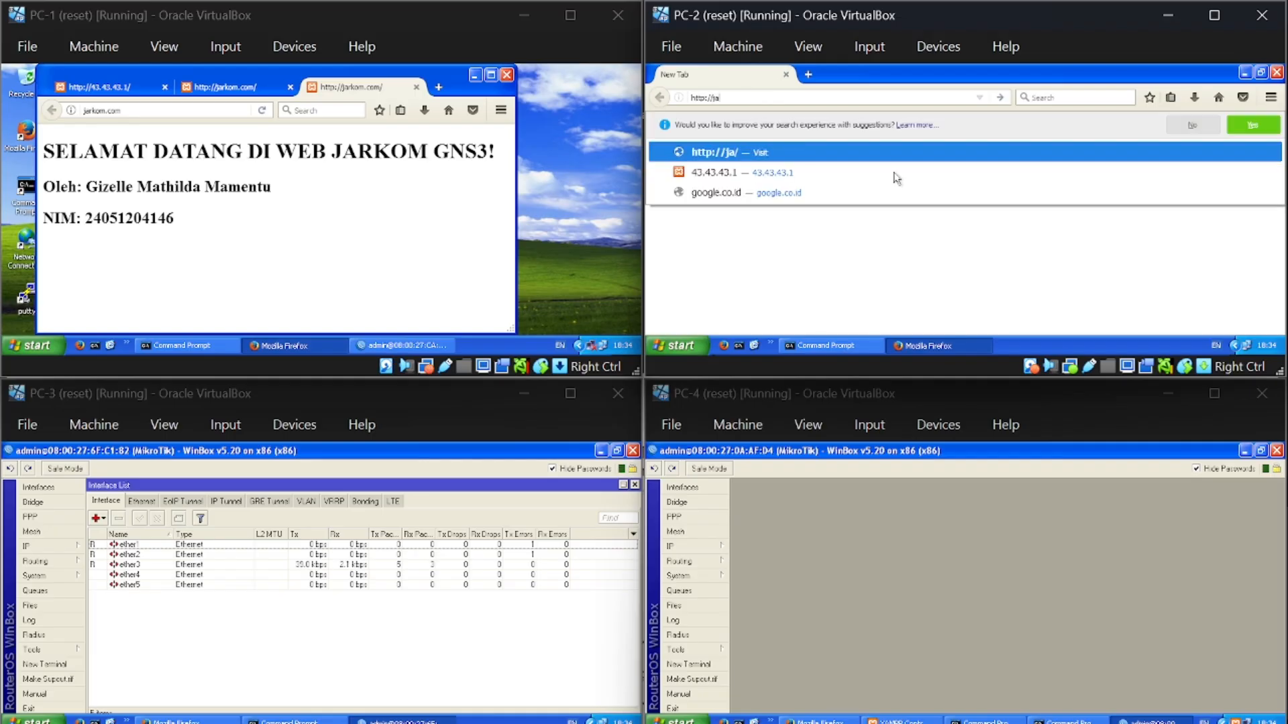
text(rkom.com)
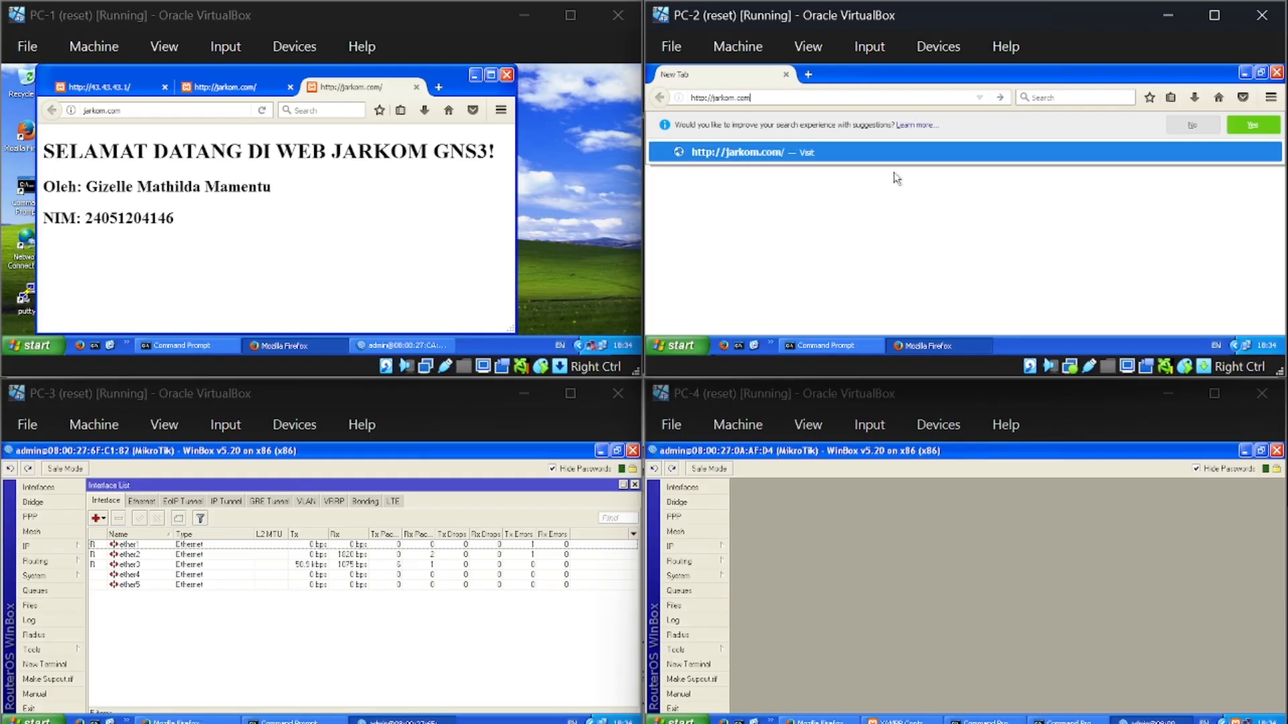
key(Return)
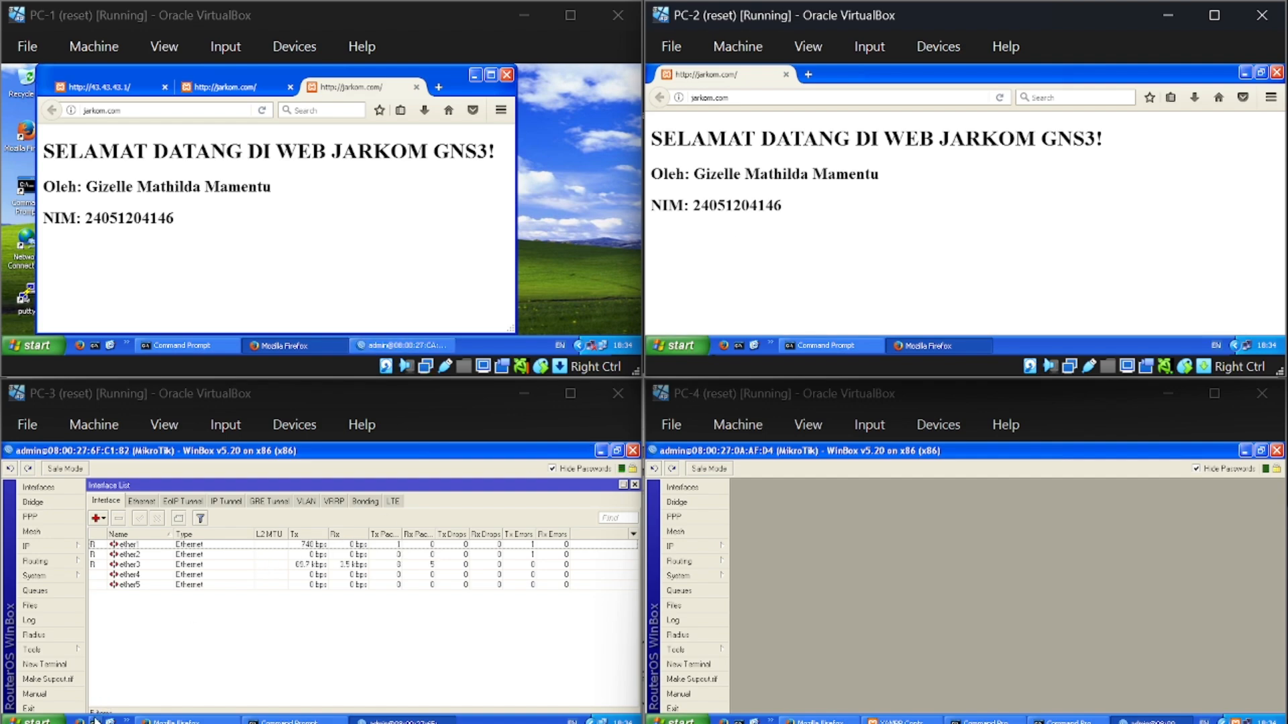
click(295, 405)
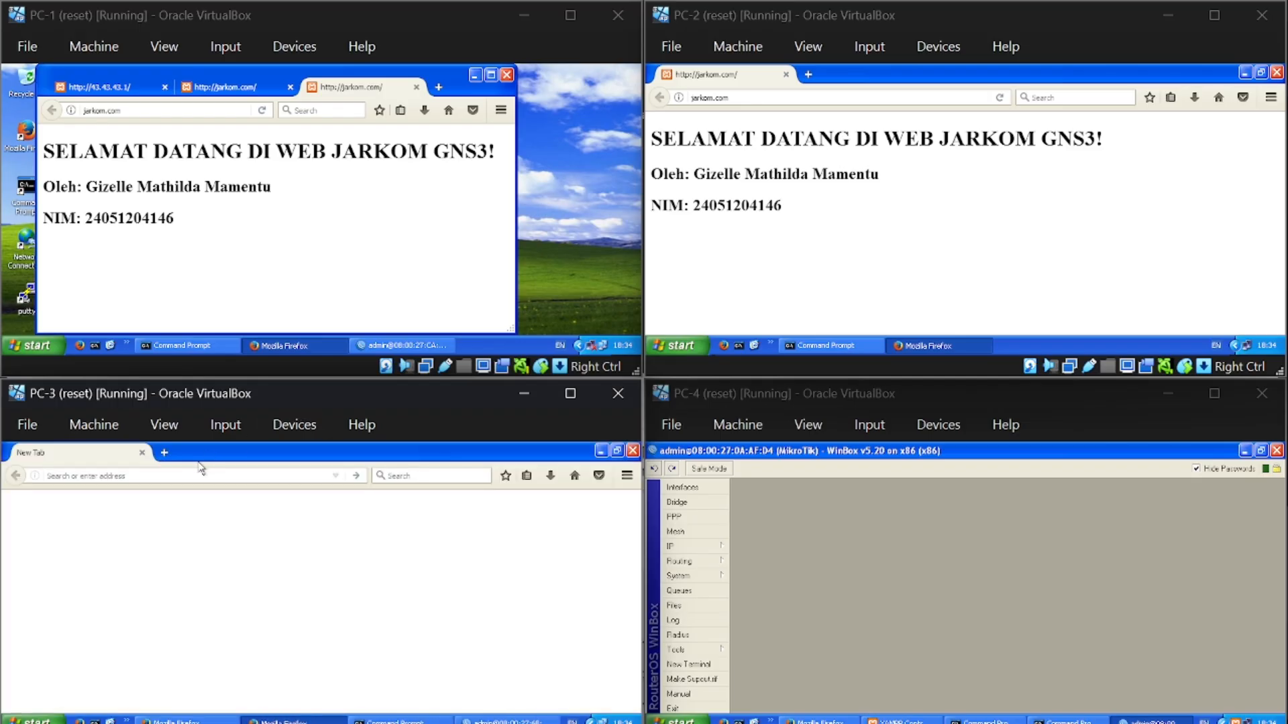
text(http:)
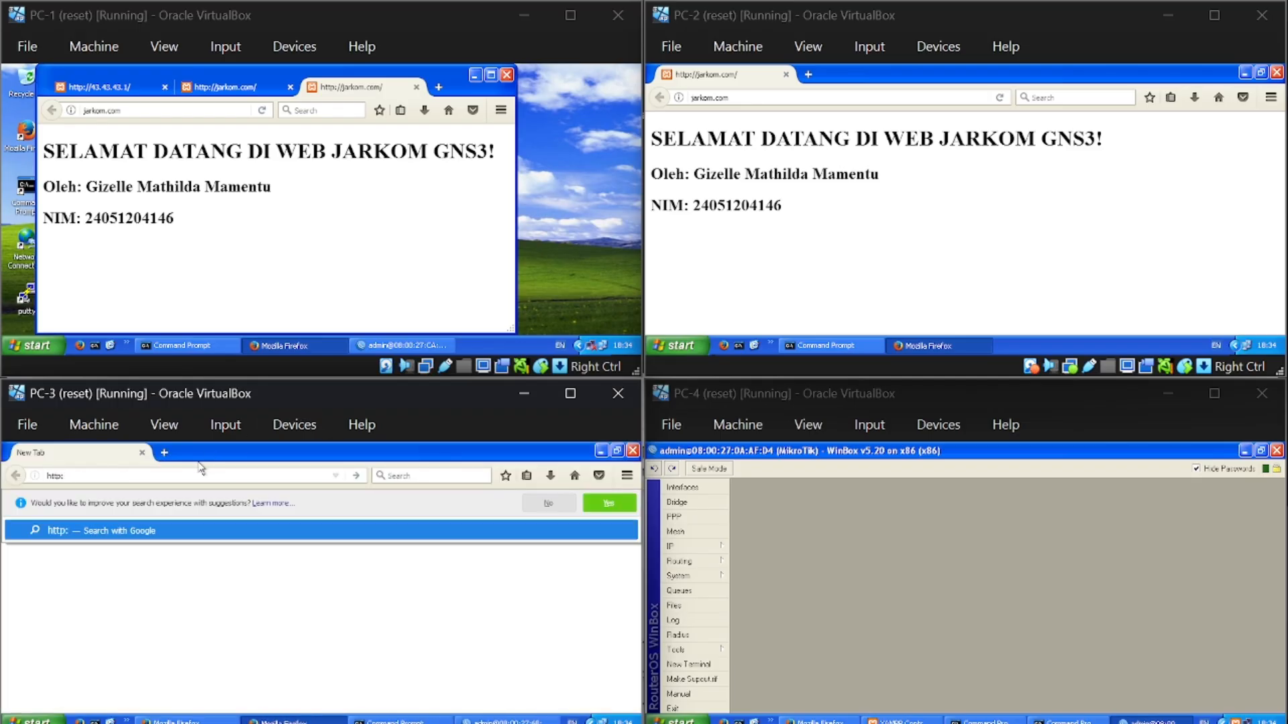
text(//jarko)
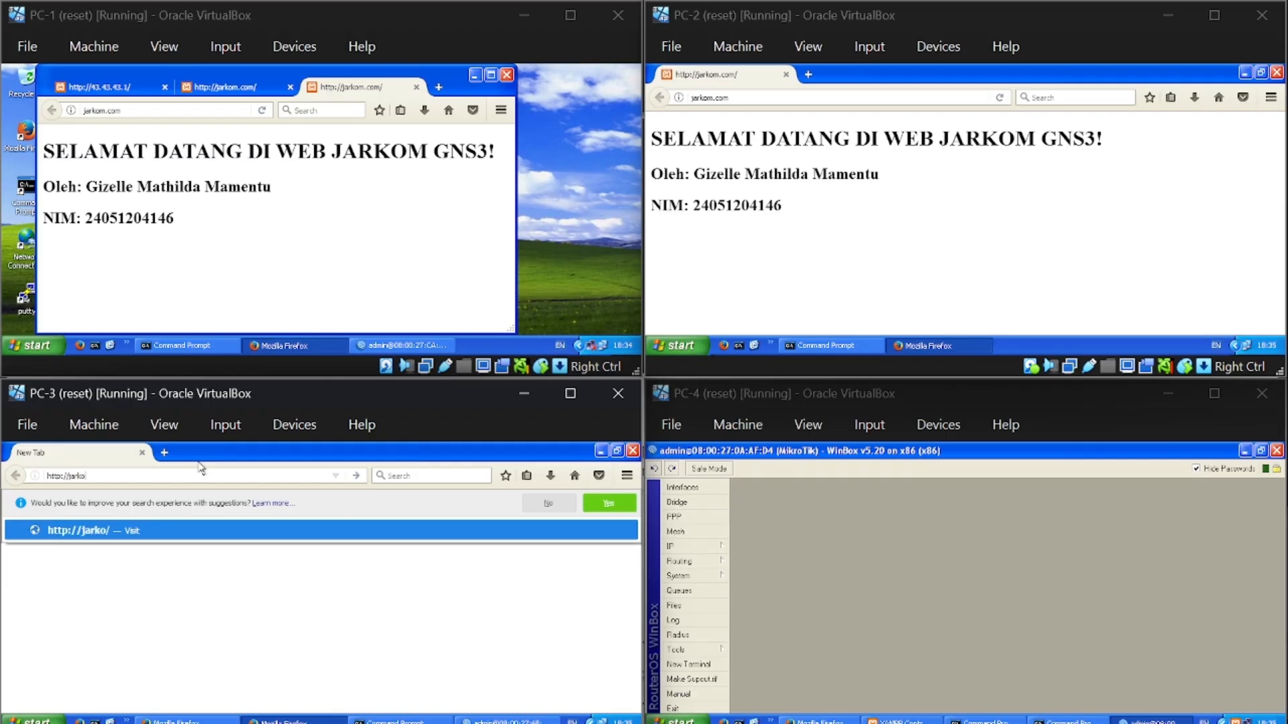
text(m.com)
key(Return)
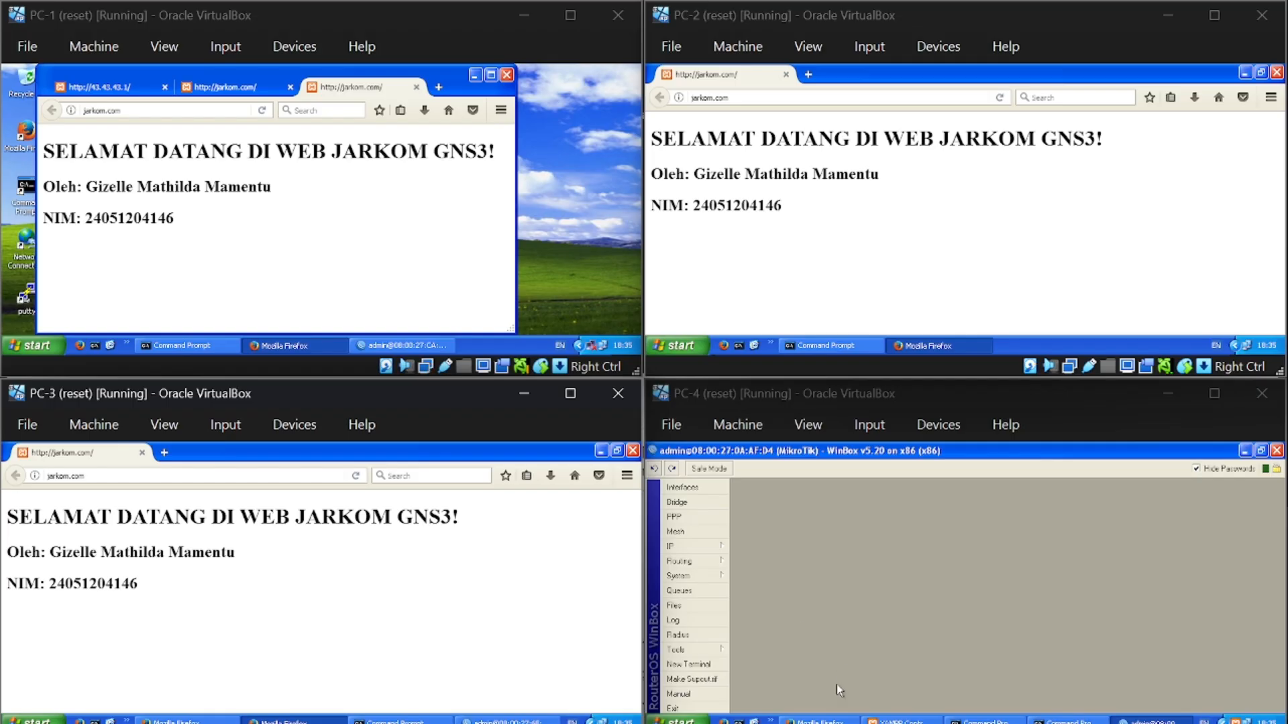
drag(643, 225, 642, 225)
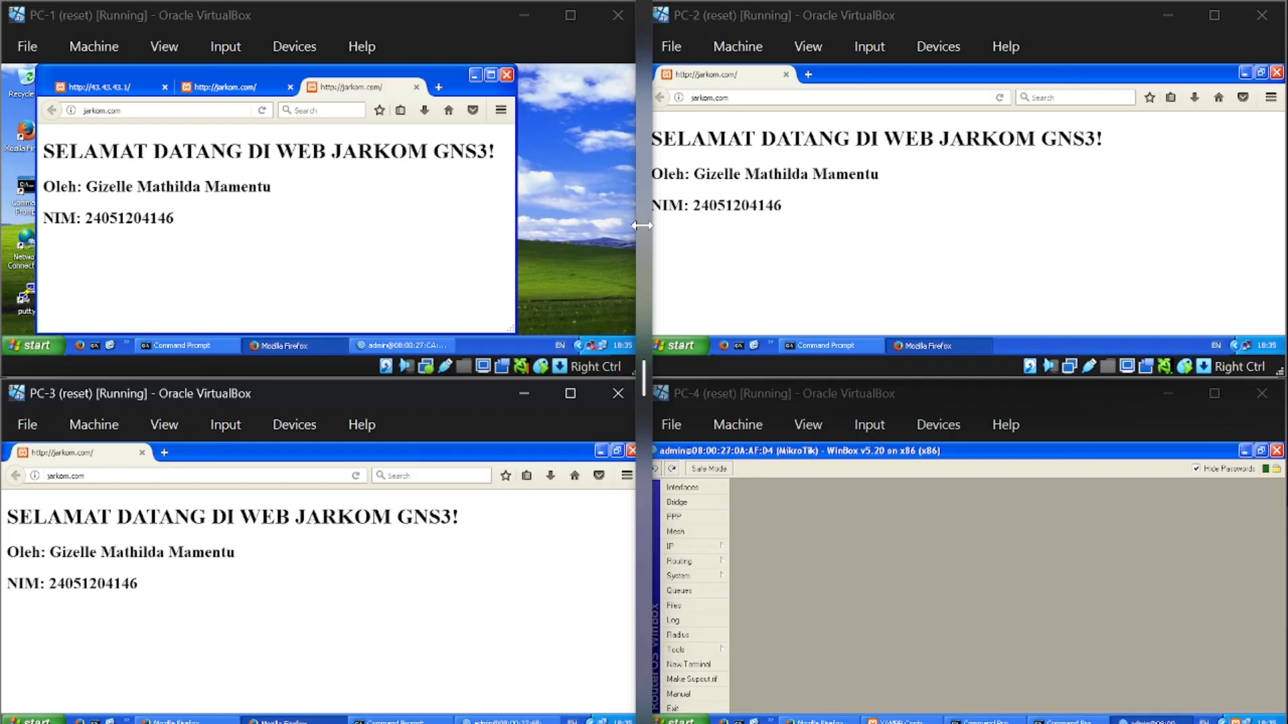
Minimize Firefox on PC-1, trace the route to jarkom.com in its Command Prompt, and maximize the console window.
drag(641, 225, 643, 226)
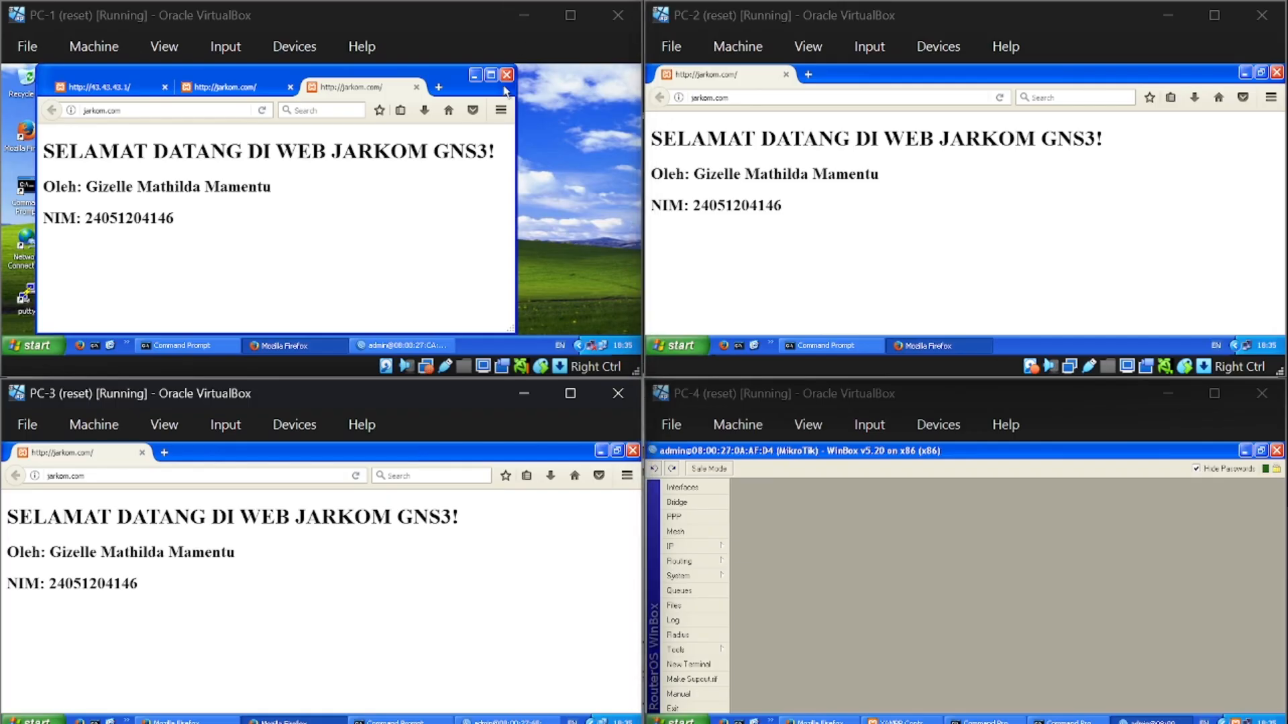
click(456, 70)
click(473, 77)
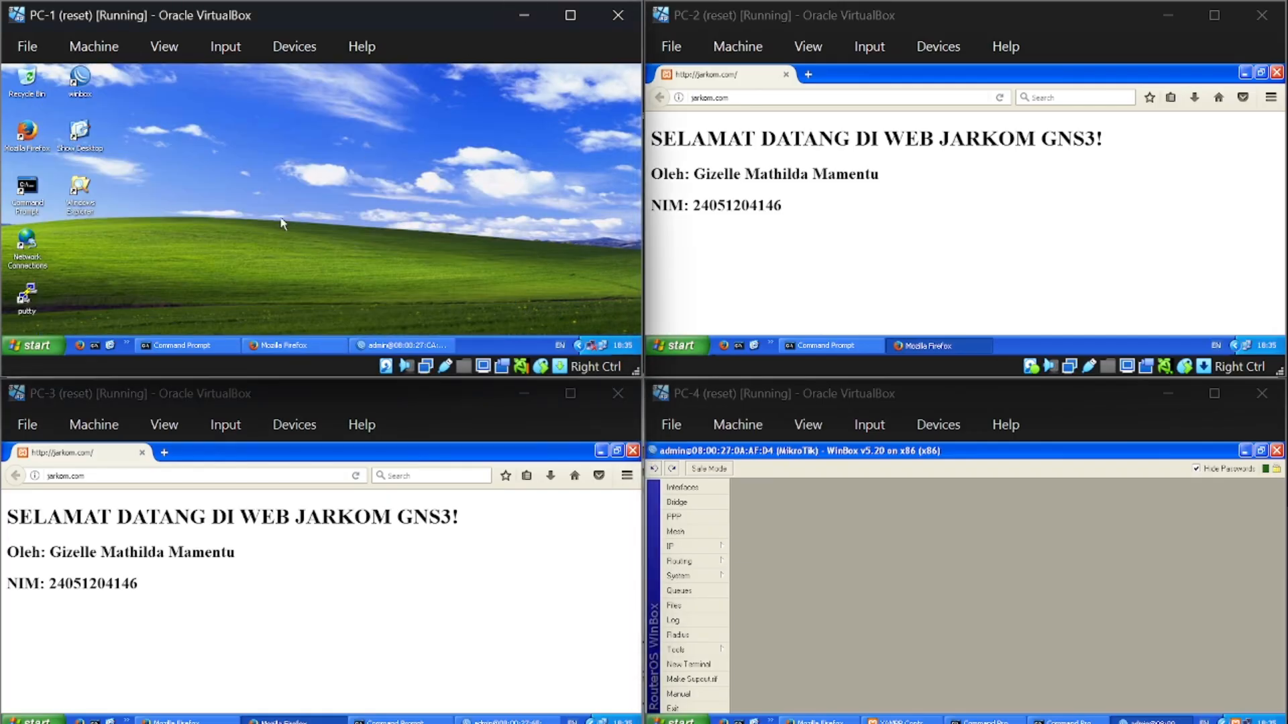
click(180, 345)
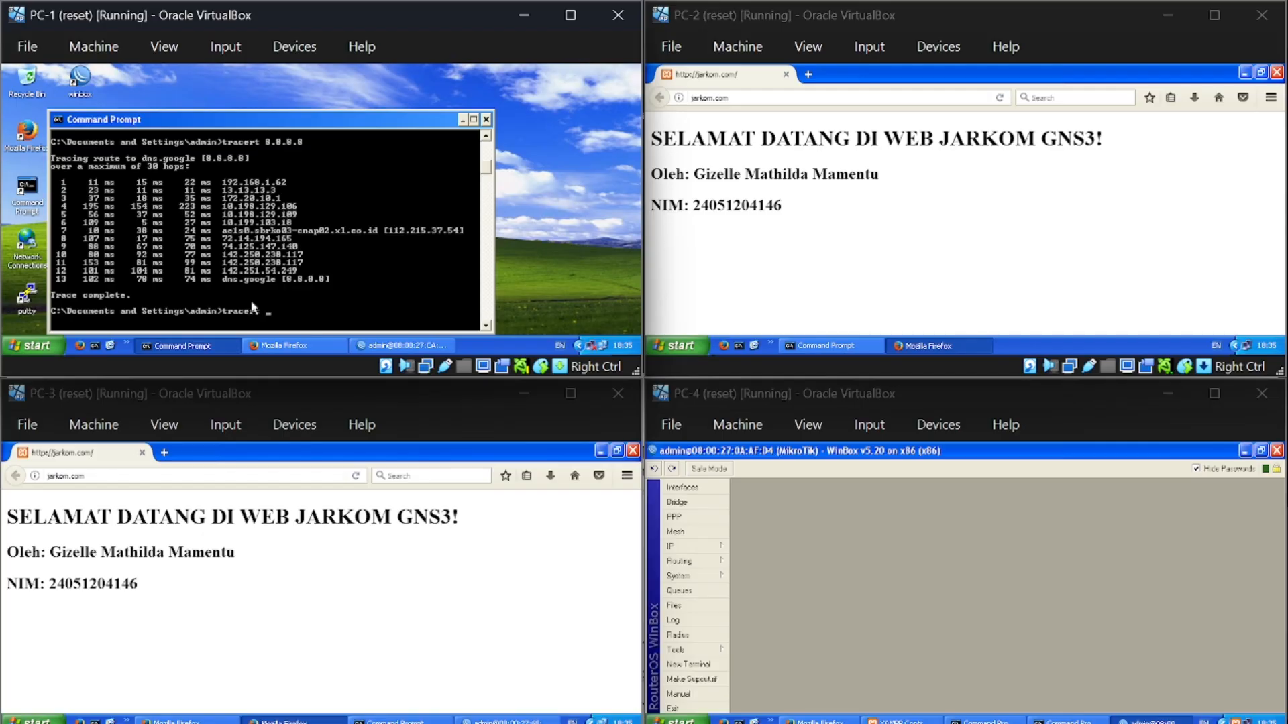
text(jarkom.com)
key(Return)
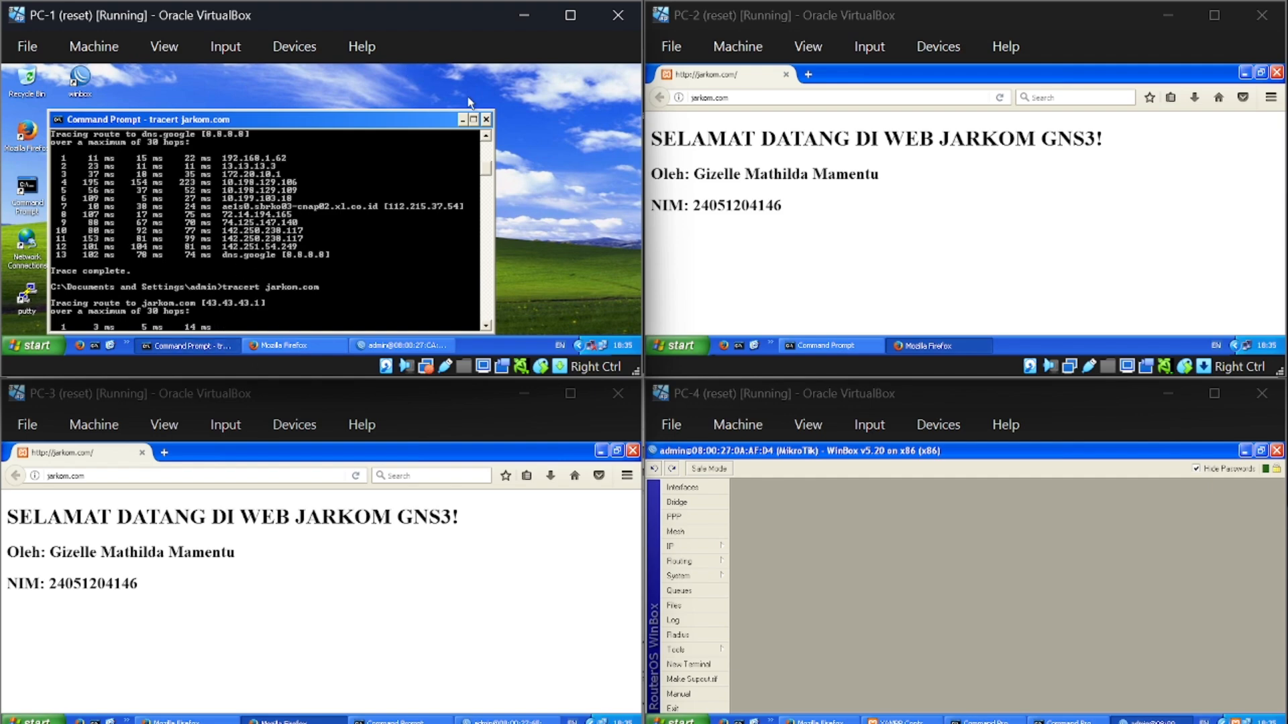
click(473, 119)
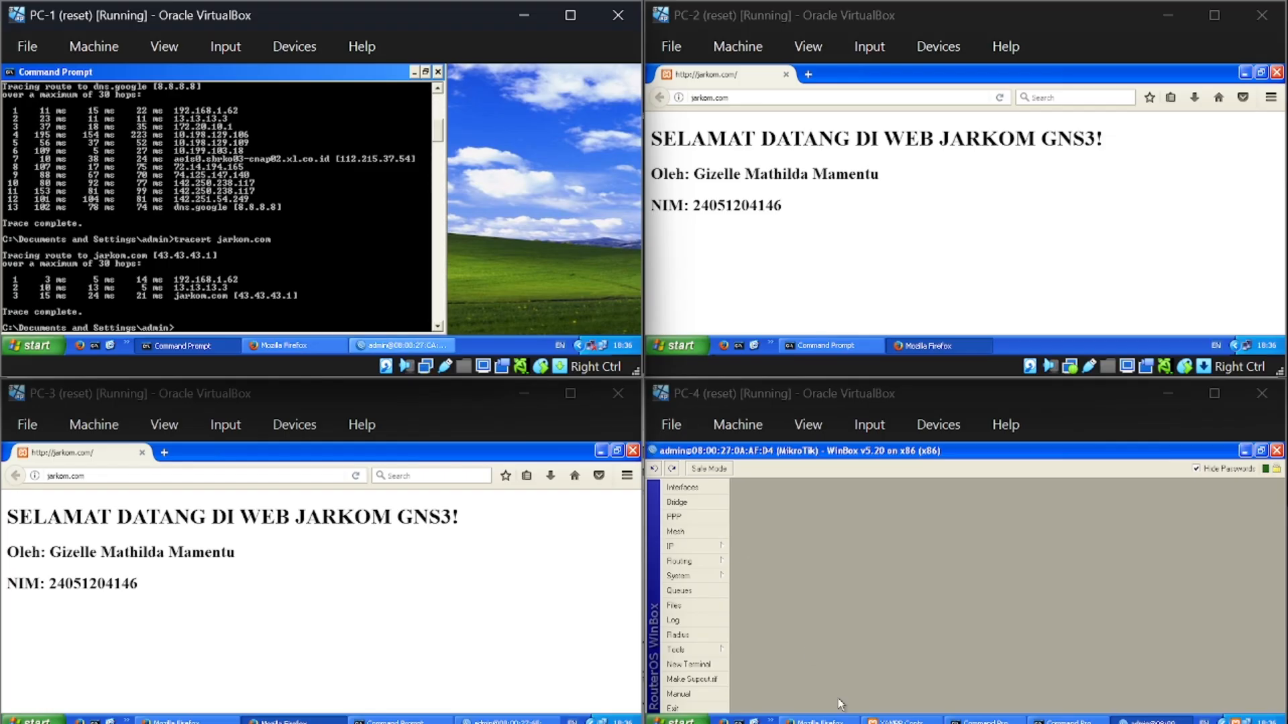
Switch to the dinamis project in GNS3 and delete the link between R-1 and the router connected to PC-4.
mouse_move(790, 721)
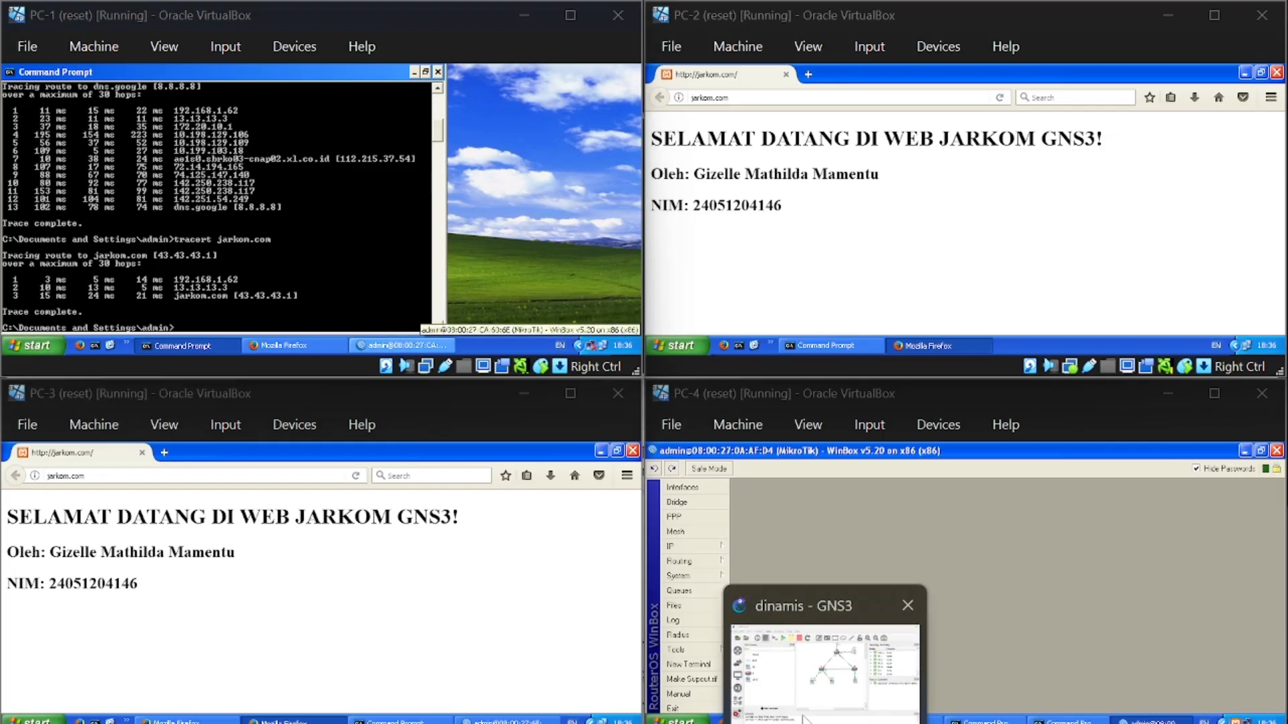
click(790, 657)
click(731, 461)
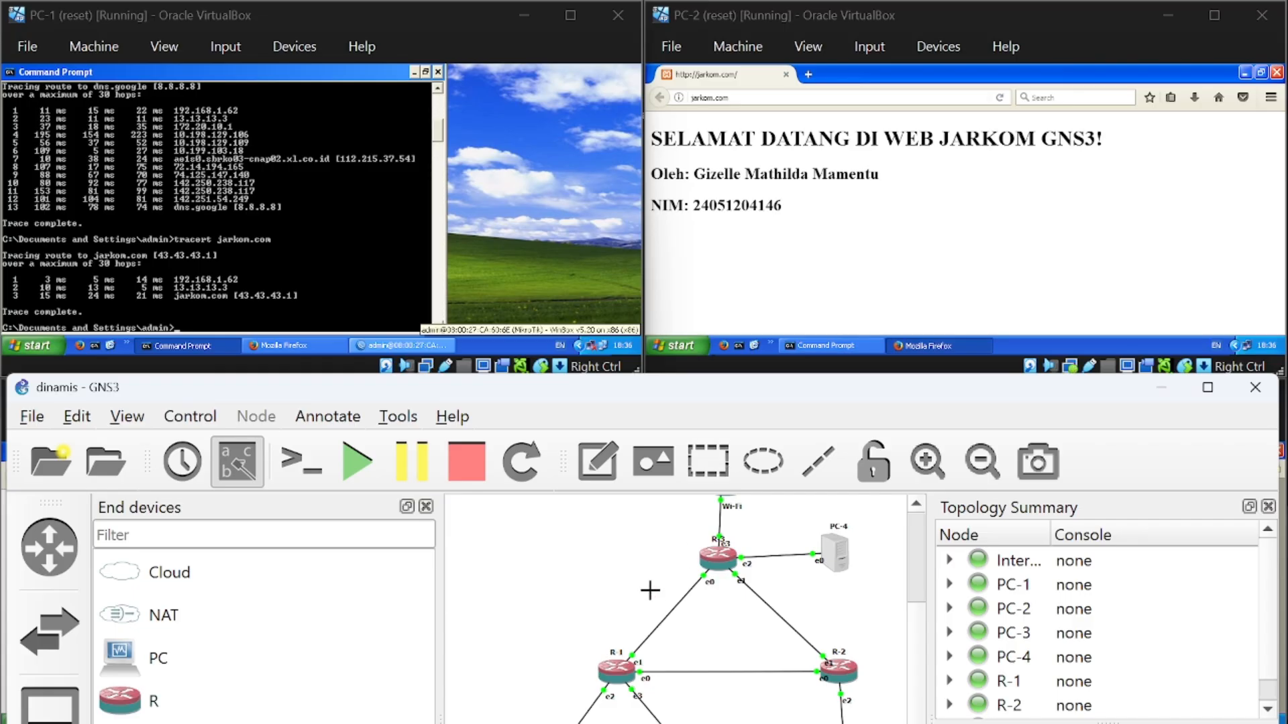
right_click(684, 595)
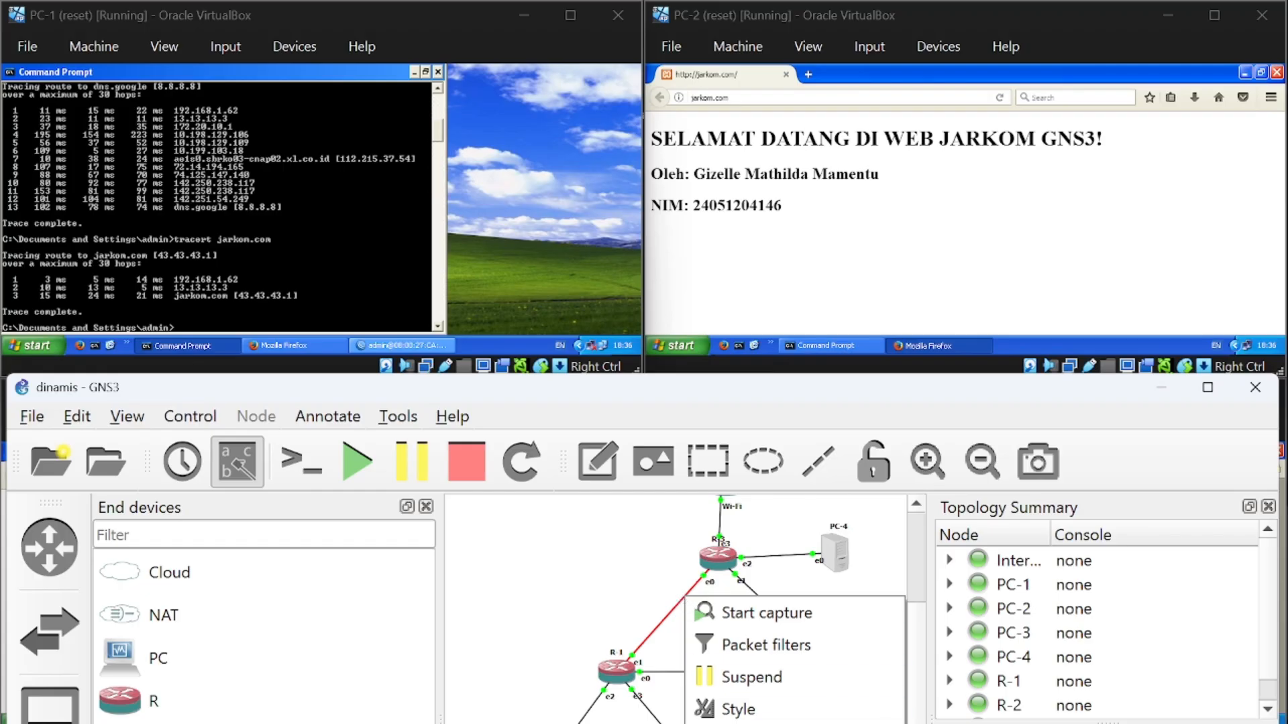
click(751, 678)
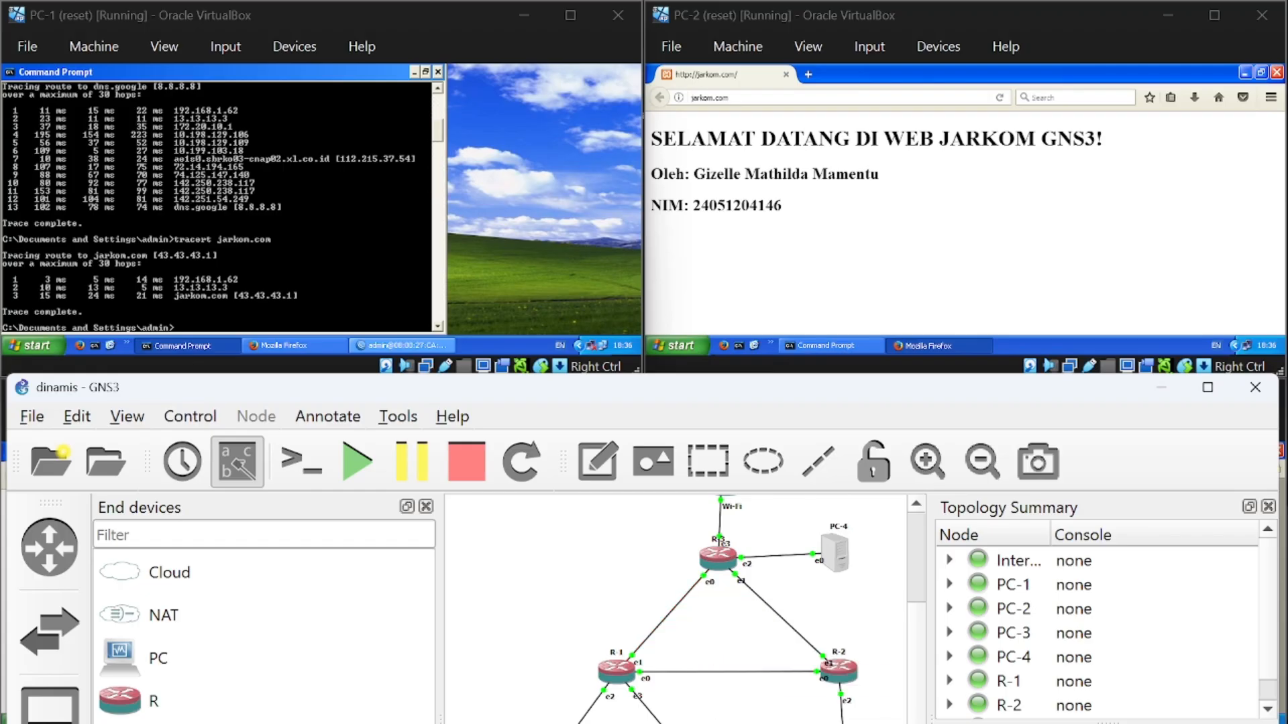
Run tracert jarkom.com again in PC-1's Command Prompt to check the path with the direct link removed.
click(252, 314)
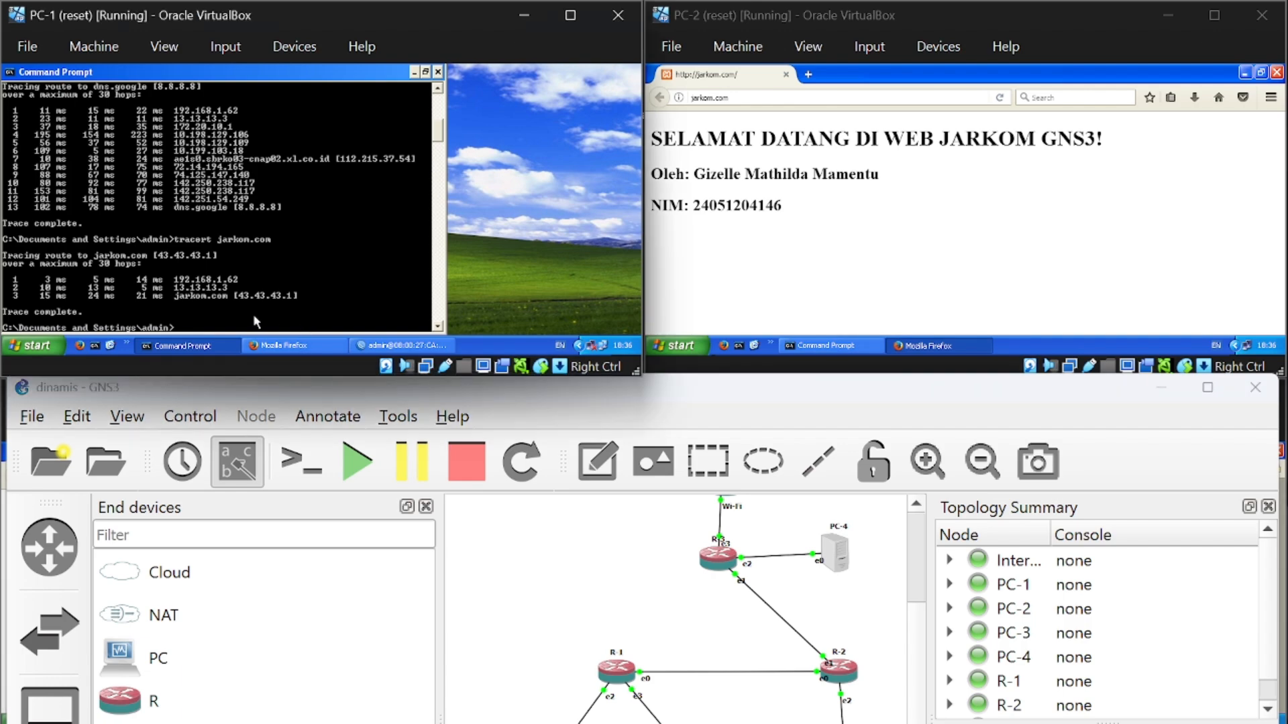
text(tracert)
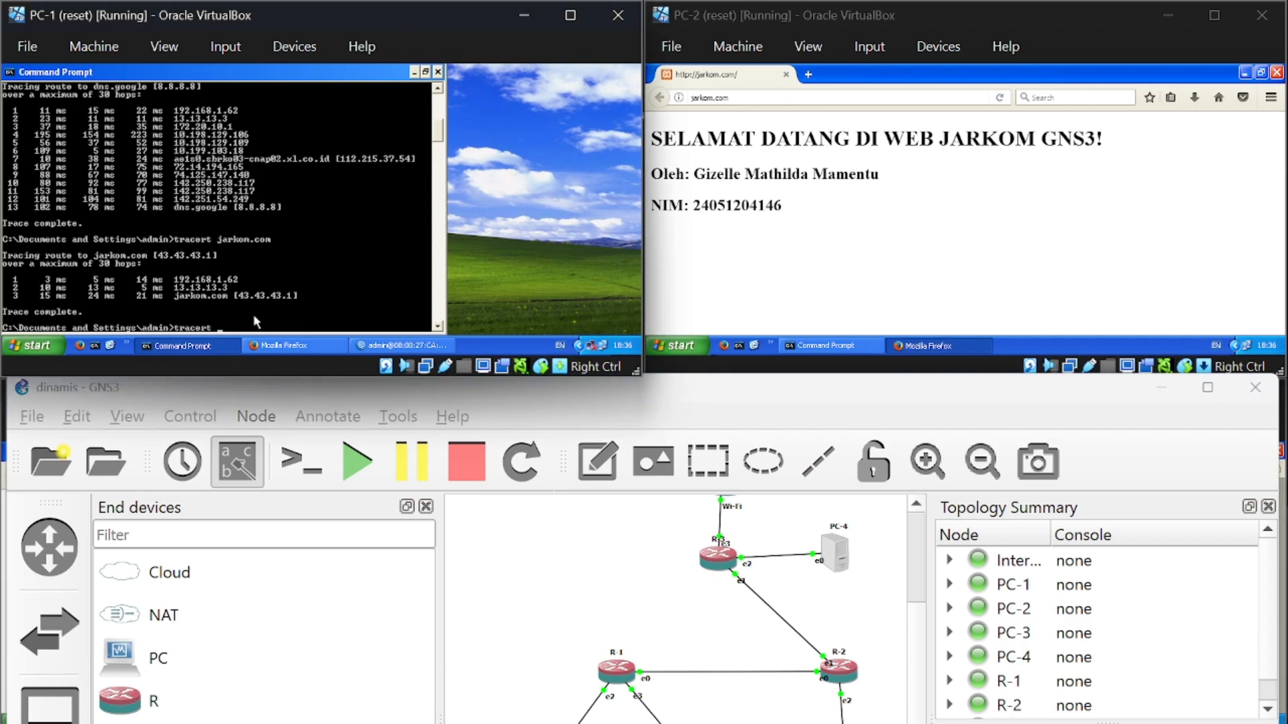
text( jarkom.com)
key(Return)
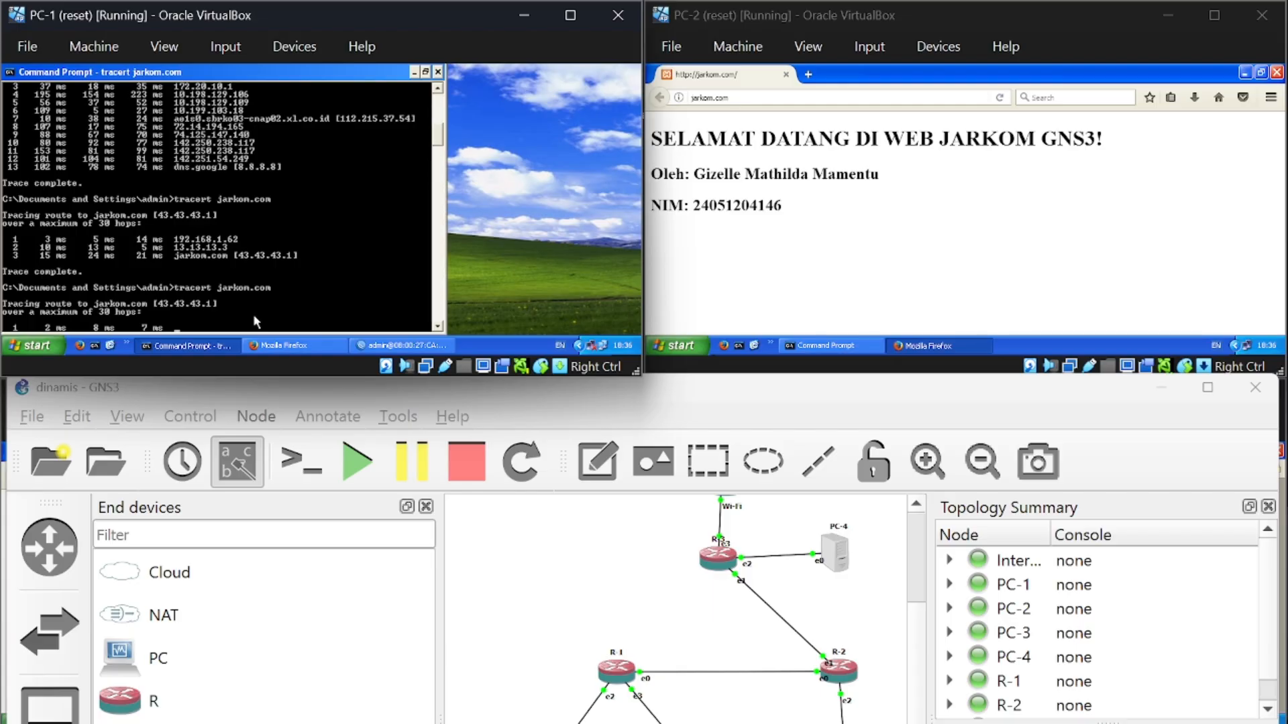
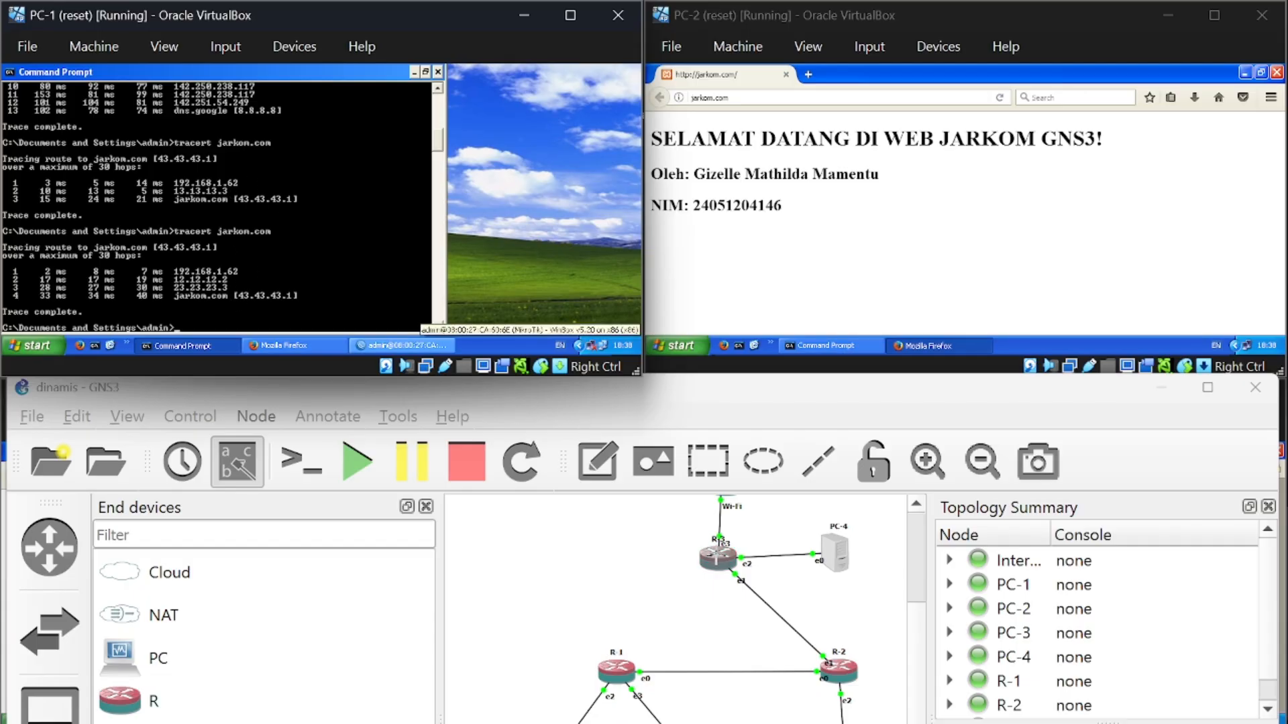
Reconnect Ethernet0 of the router attached to PC-4 to Ethernet1 of R-1 in the GNS3 topology.
click(719, 566)
click(781, 572)
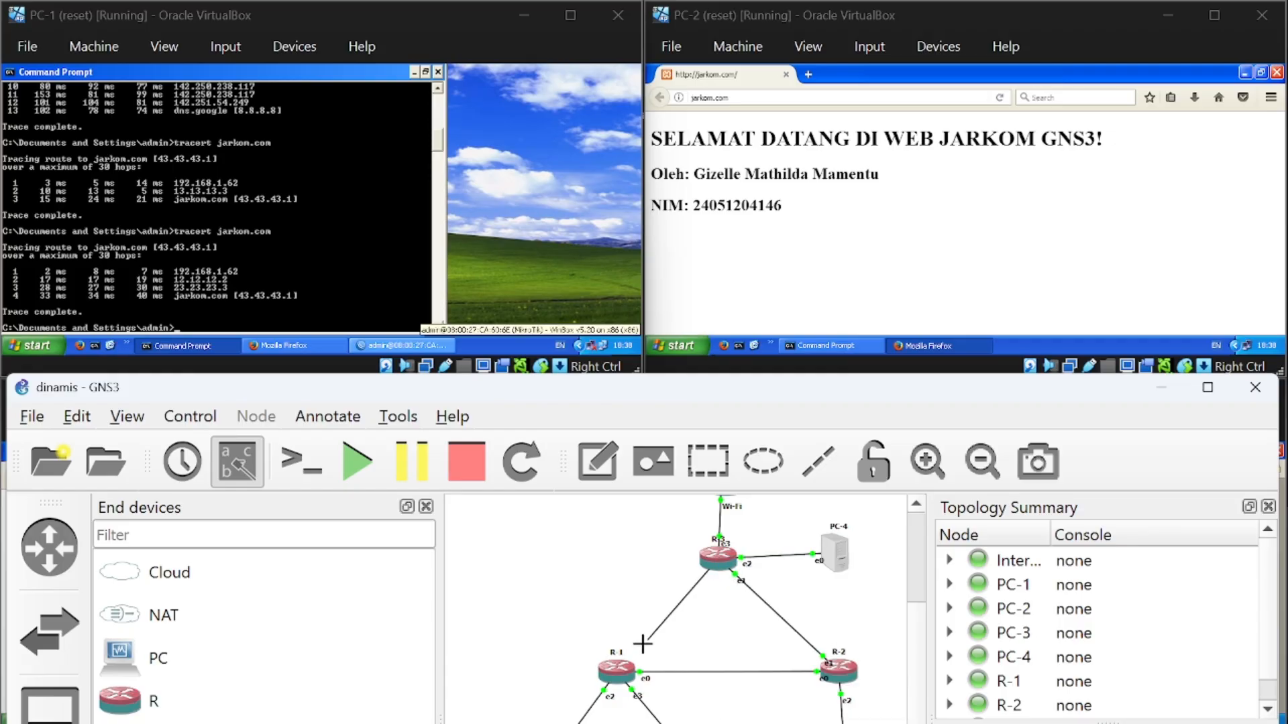
click(615, 679)
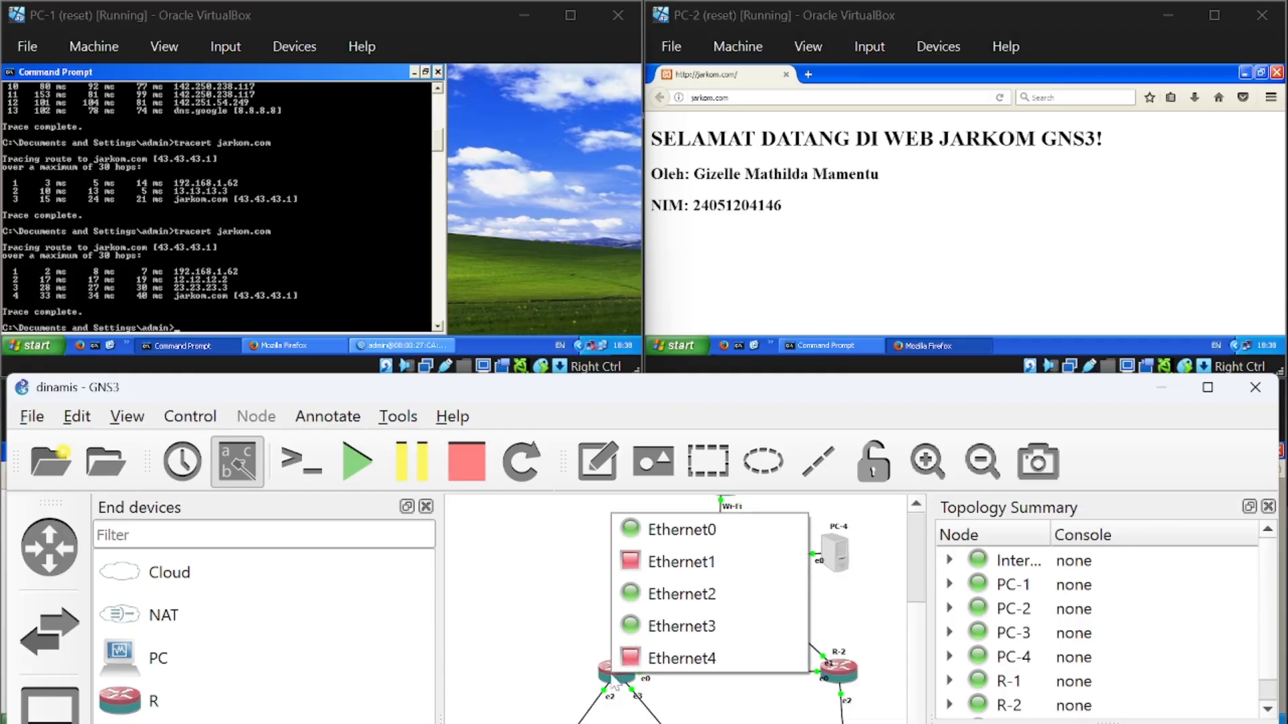
click(724, 562)
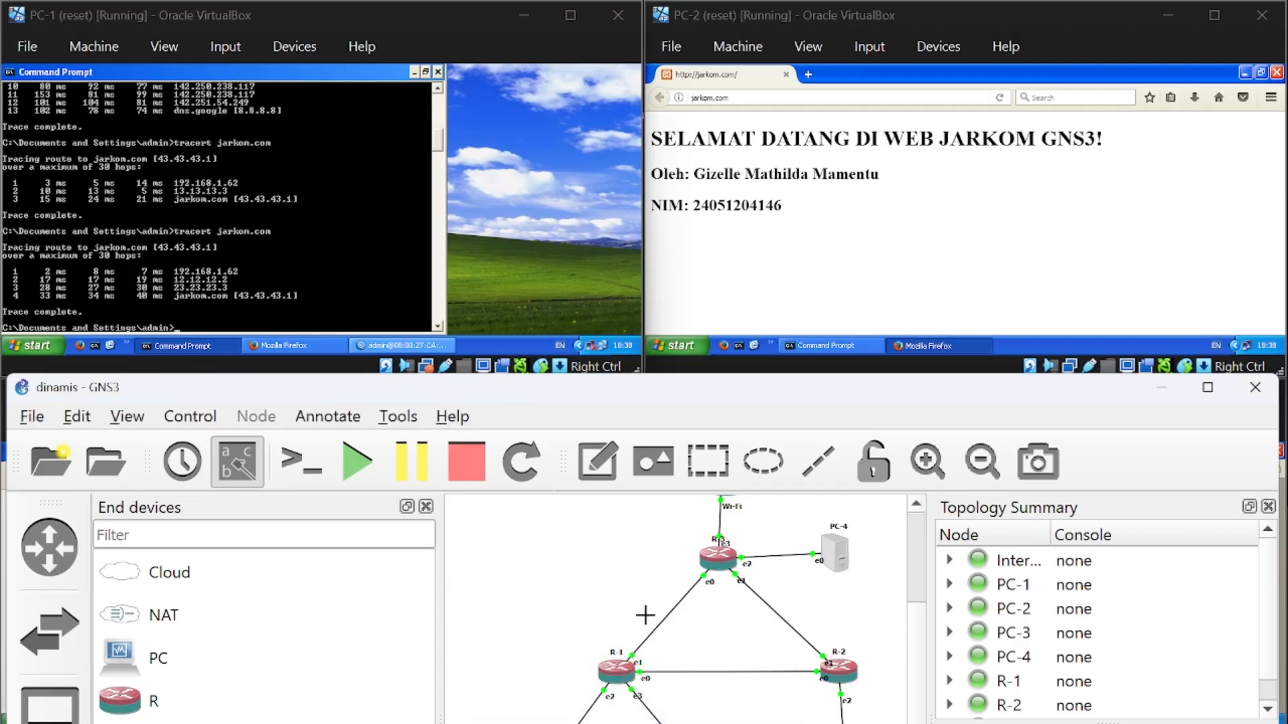
Close the Command Prompt on PC-1 and switch to OBS Studio.
click(486, 106)
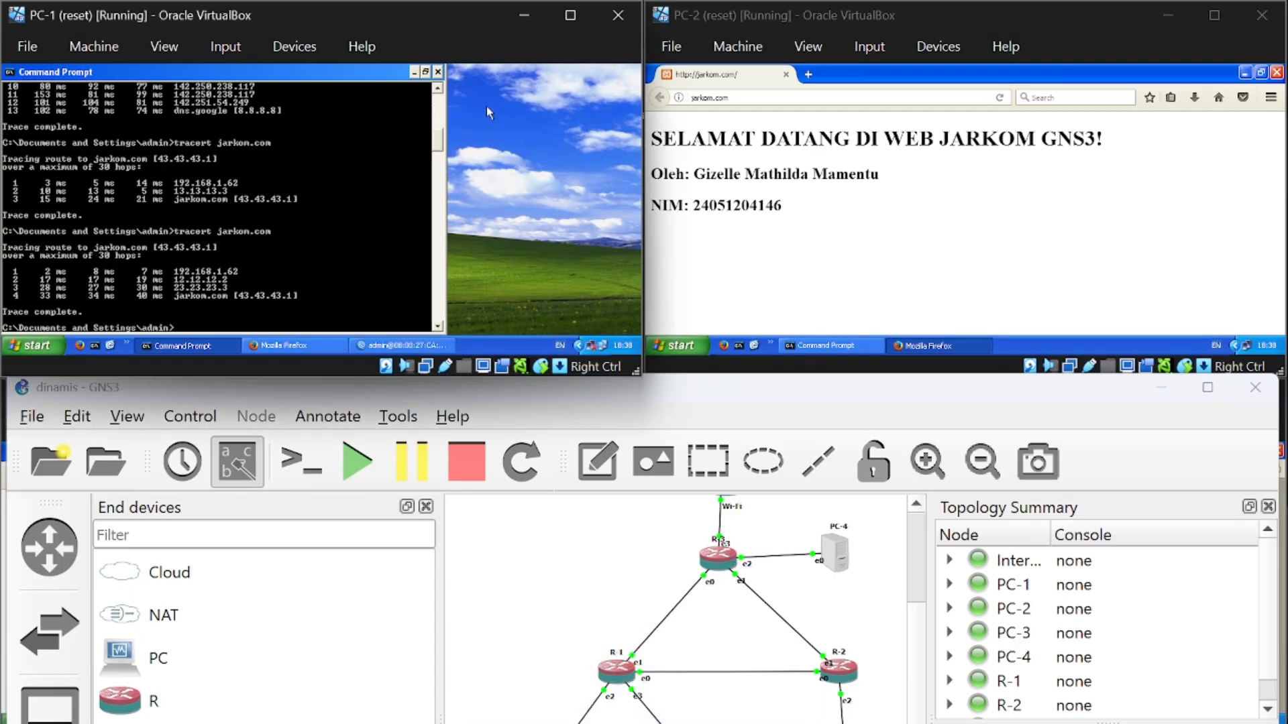
click(437, 72)
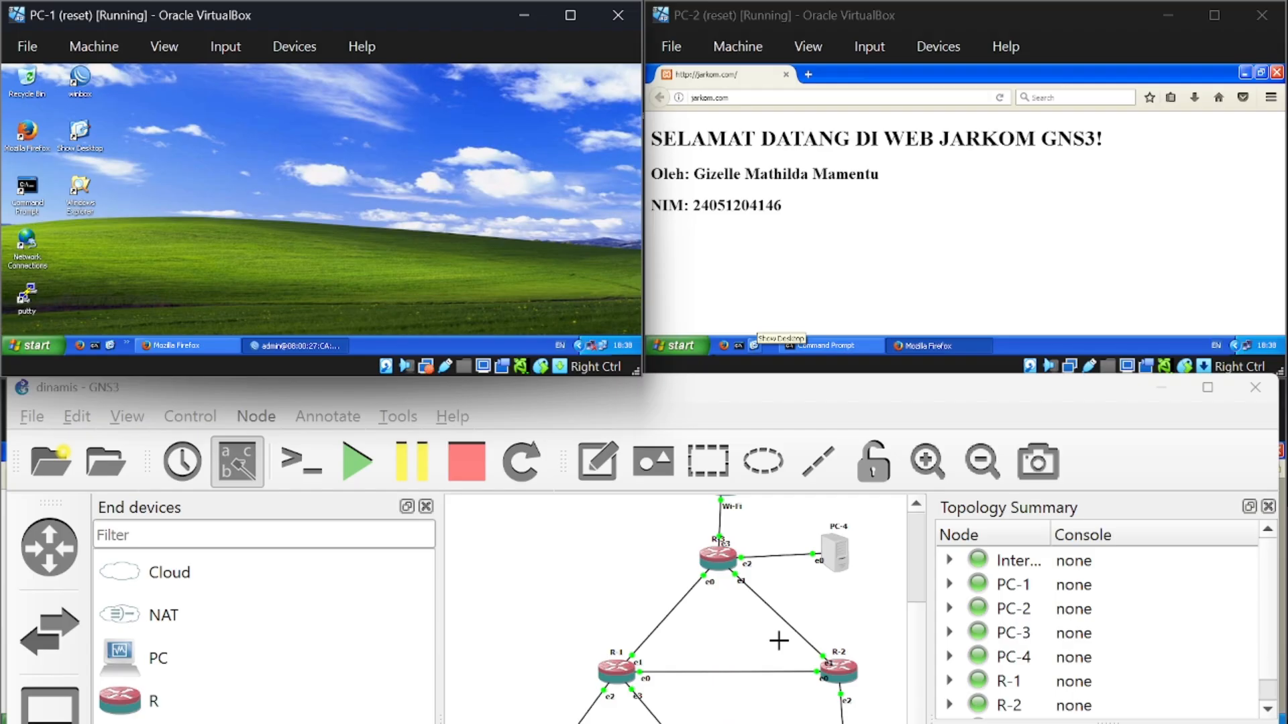
click(917, 723)
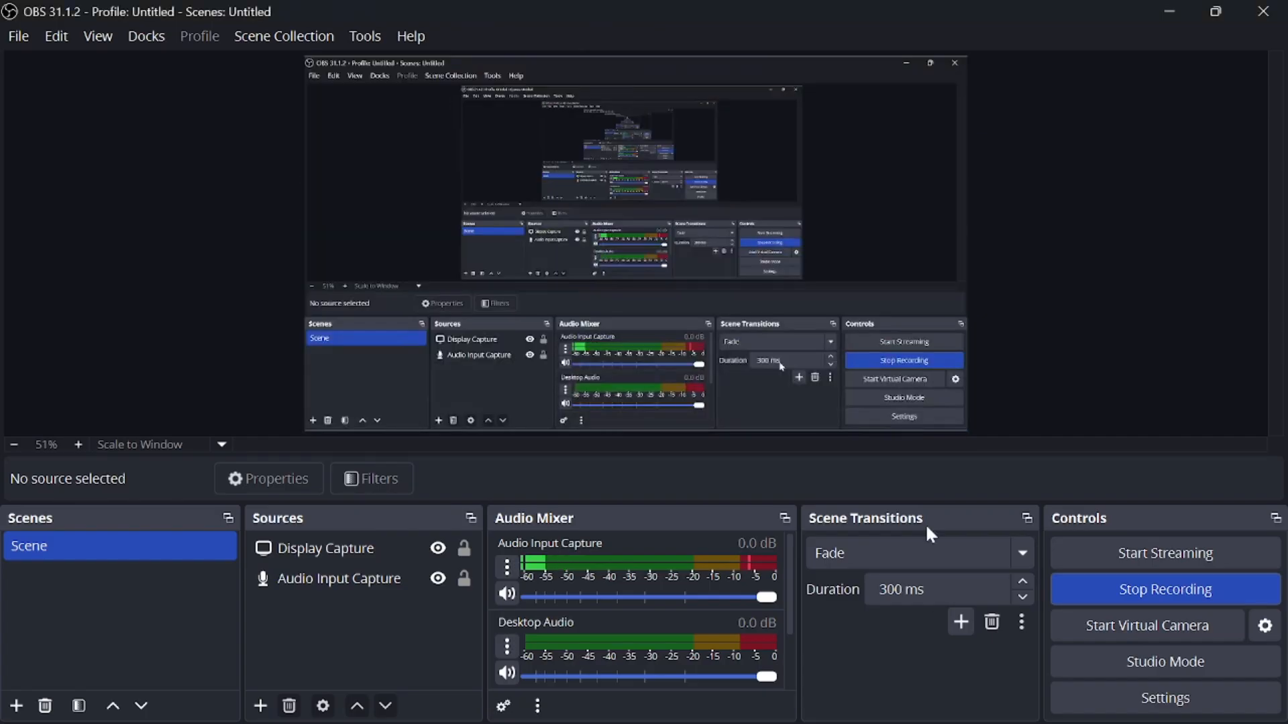